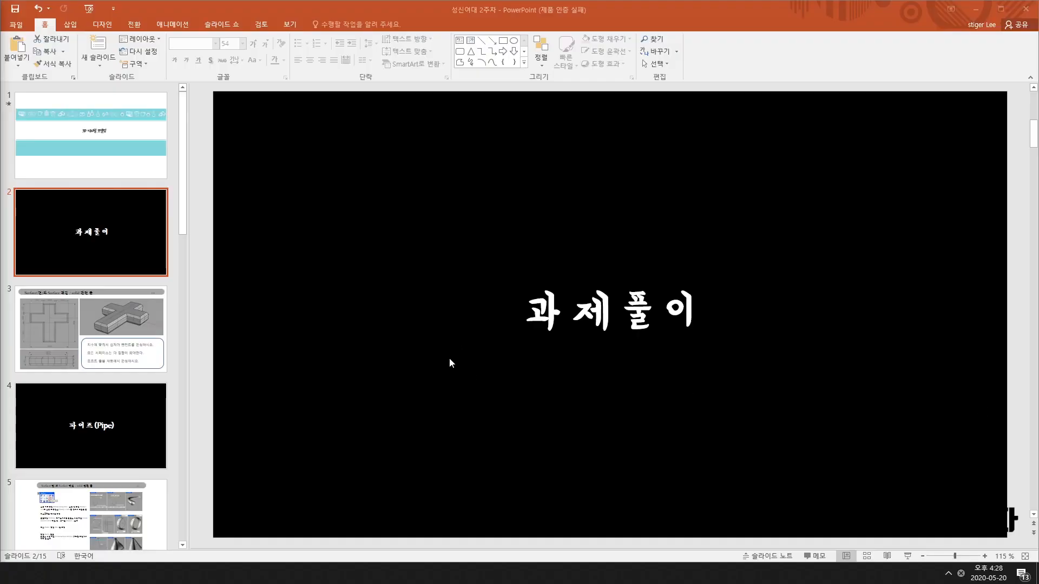
- Consult the cross pendant drawing on slide 3, switch to Rhino and maximize the Top viewport
{"action": "left_click", "coordinate": [141, 327]}
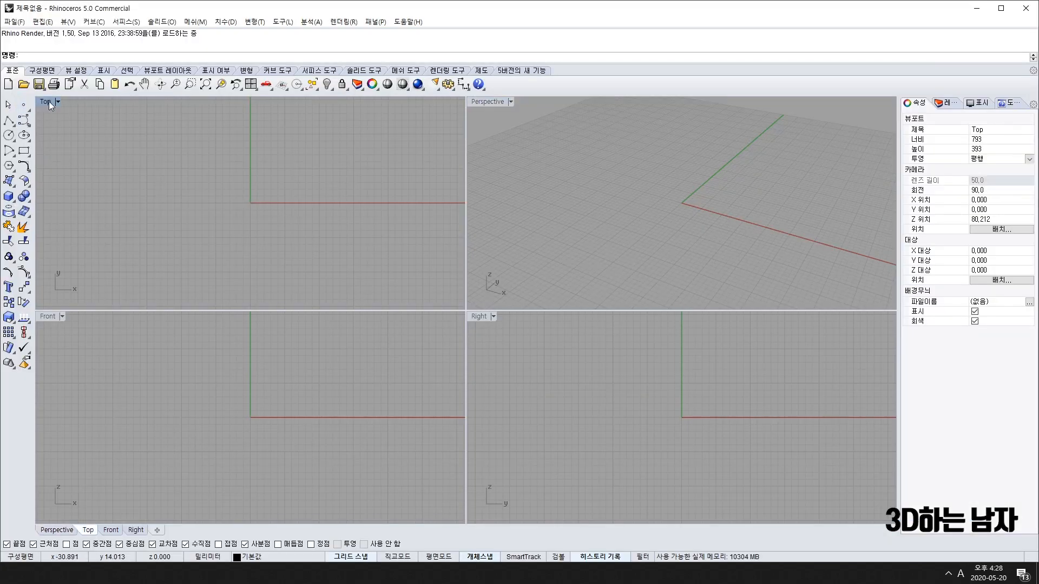
{"action": "double_click", "coordinate": [48, 105]}
{"action": "scroll", "coordinate": [557, 292], "scroll_direction": "down", "scroll_amount": 2}
{"action": "right_click_drag", "start_coordinate": [590, 332], "coordinate": [520, 330]}
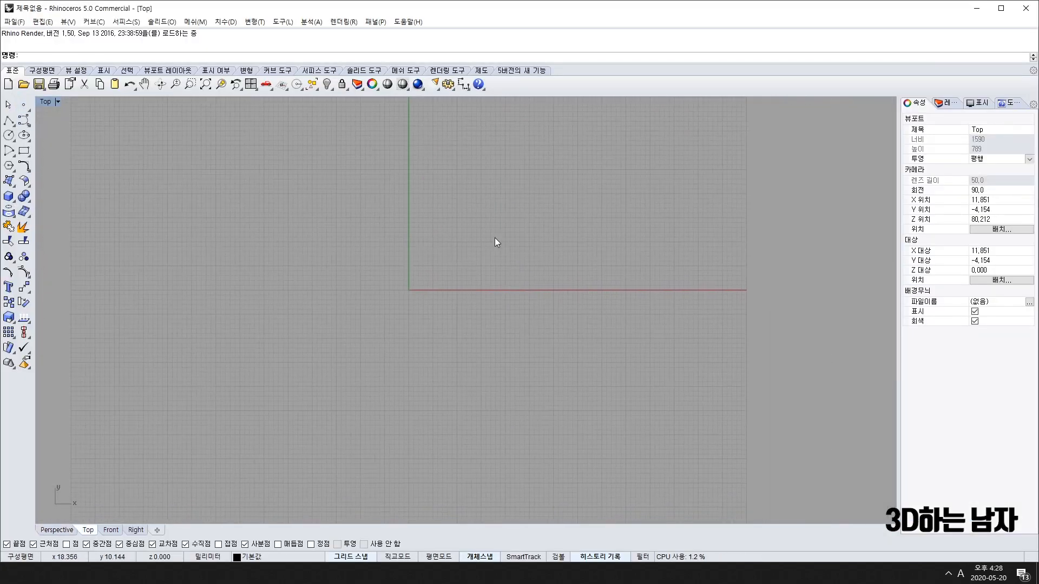
{"action": "scroll", "coordinate": [490, 257], "scroll_direction": "up", "scroll_amount": 5}
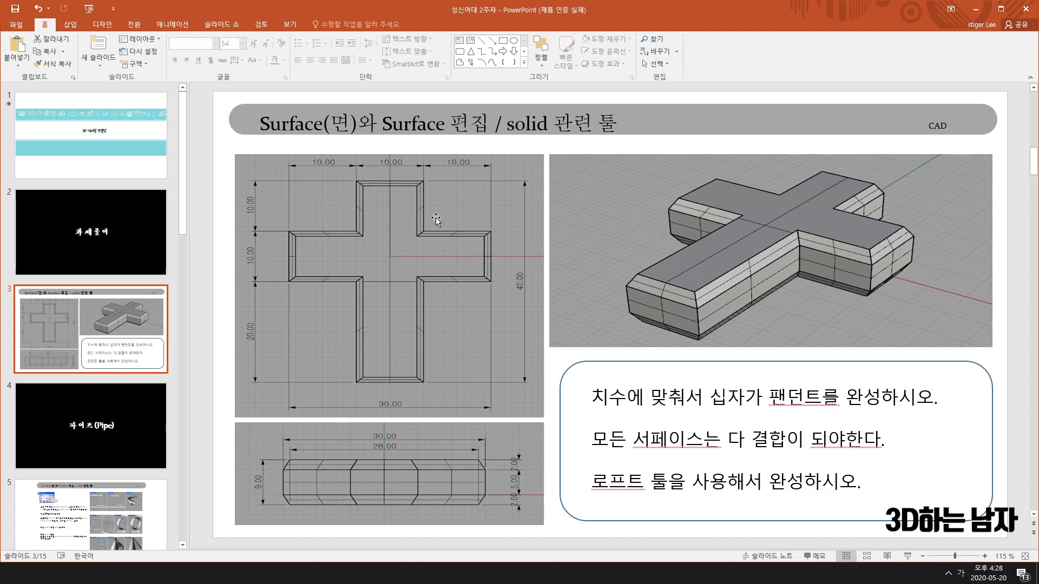
{"action": "left_click", "coordinate": [975, 9]}
{"action": "right_click_drag", "start_coordinate": [316, 187], "coordinate": [353, 217]}
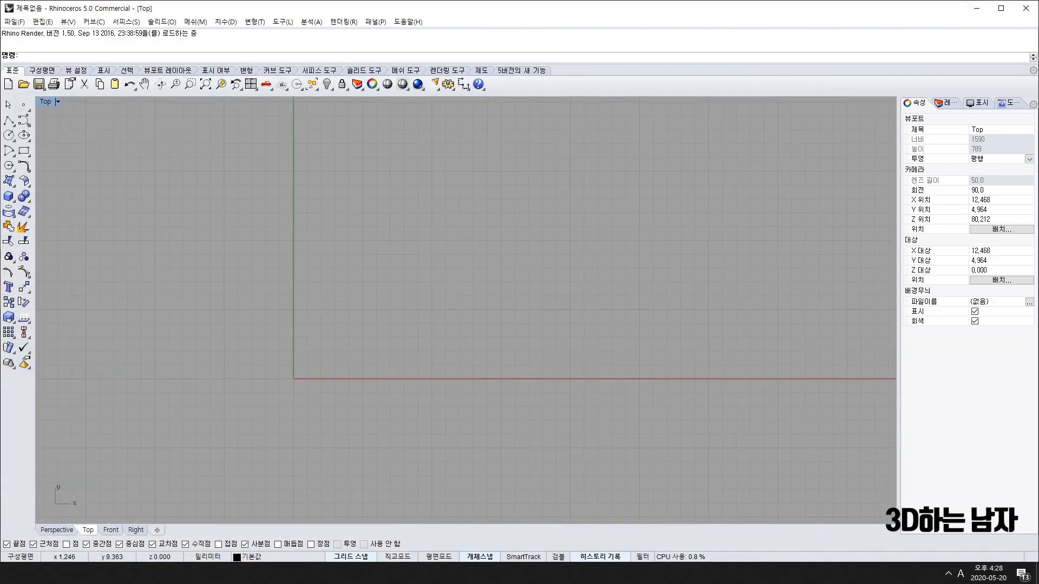
- Draw a guide polyline from the origin, 15 mm up the Y axis and 8 mm in the negative X direction
{"action": "type", "text": "l"}
{"action": "key", "text": "Return"}
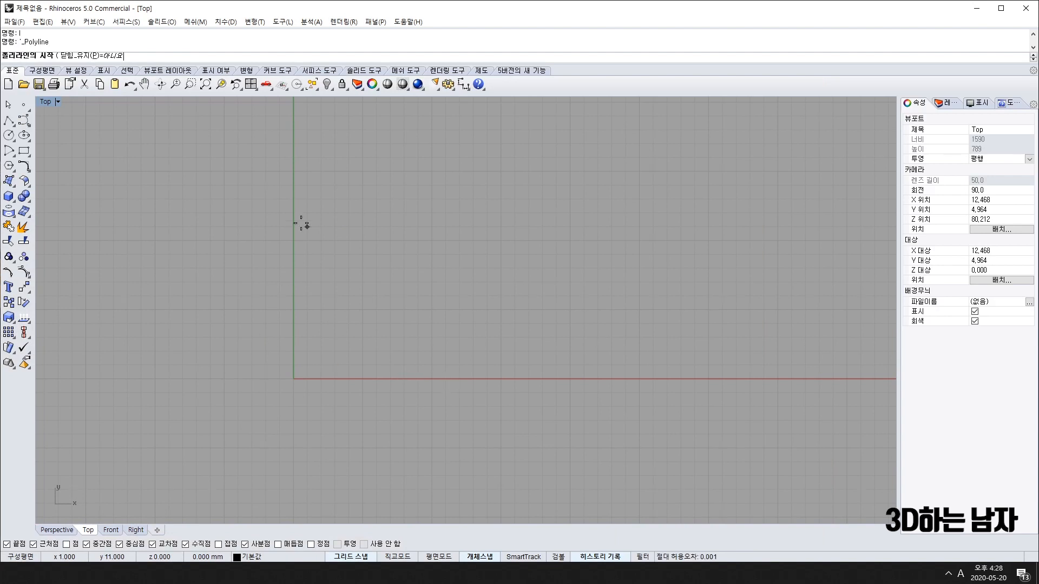
{"action": "left_click", "coordinate": [292, 378]}
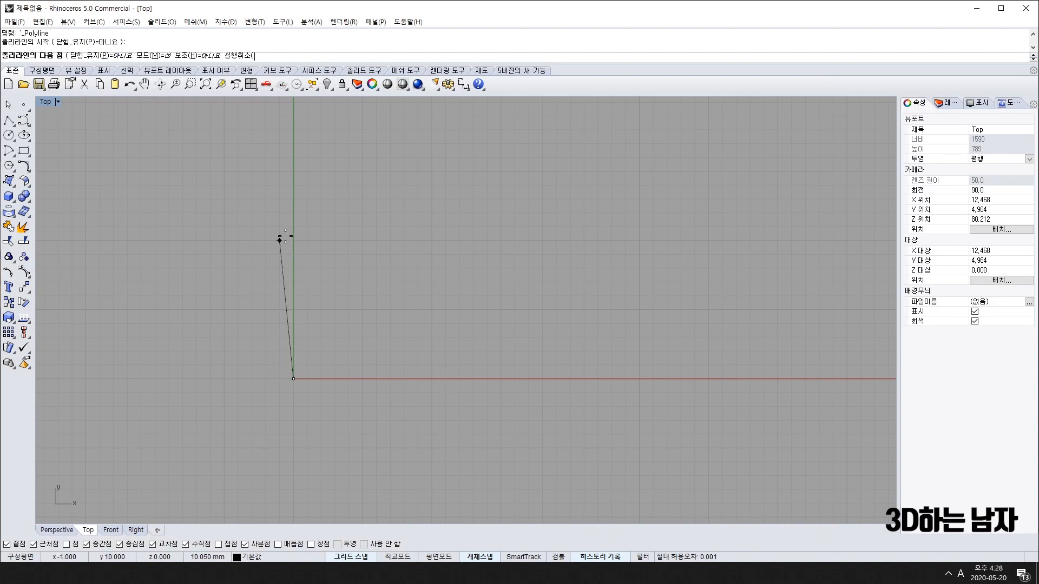
{"action": "type", "text": "15"}
{"action": "key", "text": "Return"}
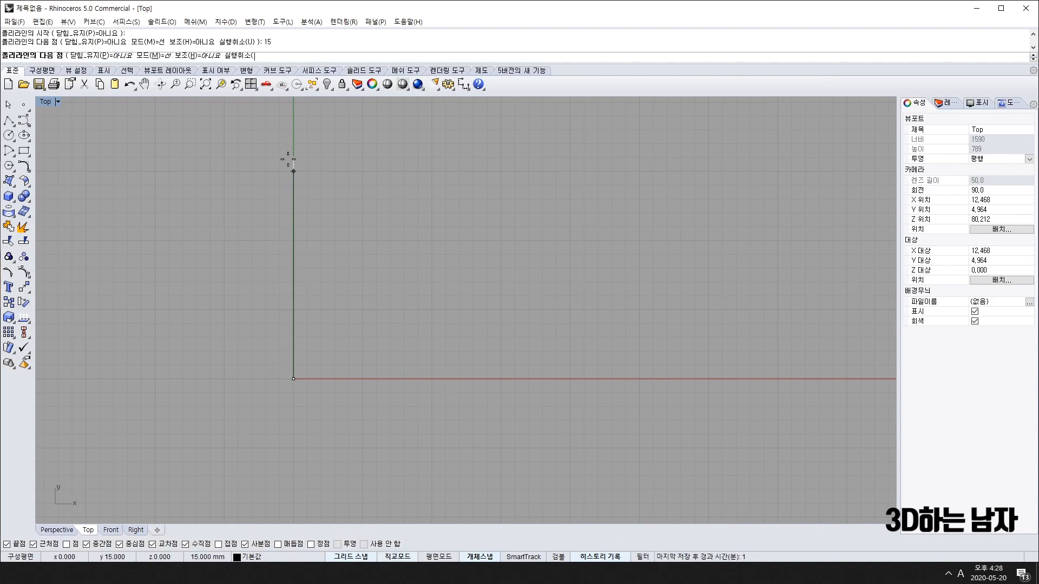
{"action": "left_click", "coordinate": [287, 160]}
{"action": "type", "text": "8"}
{"action": "key", "text": "Return"}
{"action": "left_click_drag", "start_coordinate": [238, 139], "coordinate": [199, 251]}
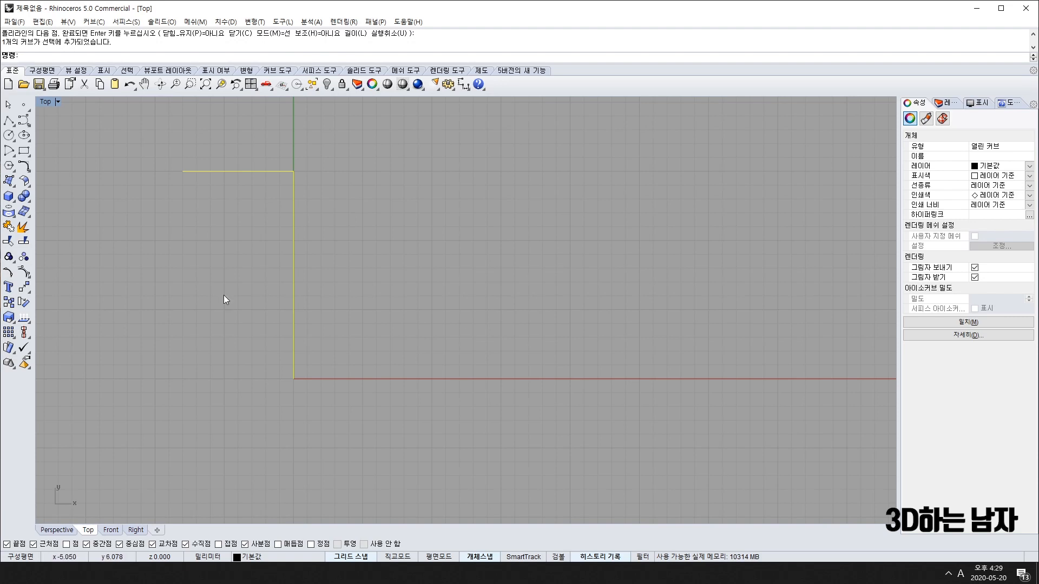
- Draw the cross's positive-X half outline from (0,15) with 5, 10, 10, 10, 10, 20 and 5 mm segments, and delete the guide polyline
{"action": "key", "text": "Escape"}
{"action": "key", "text": "Return"}
{"action": "left_click", "coordinate": [293, 171]}
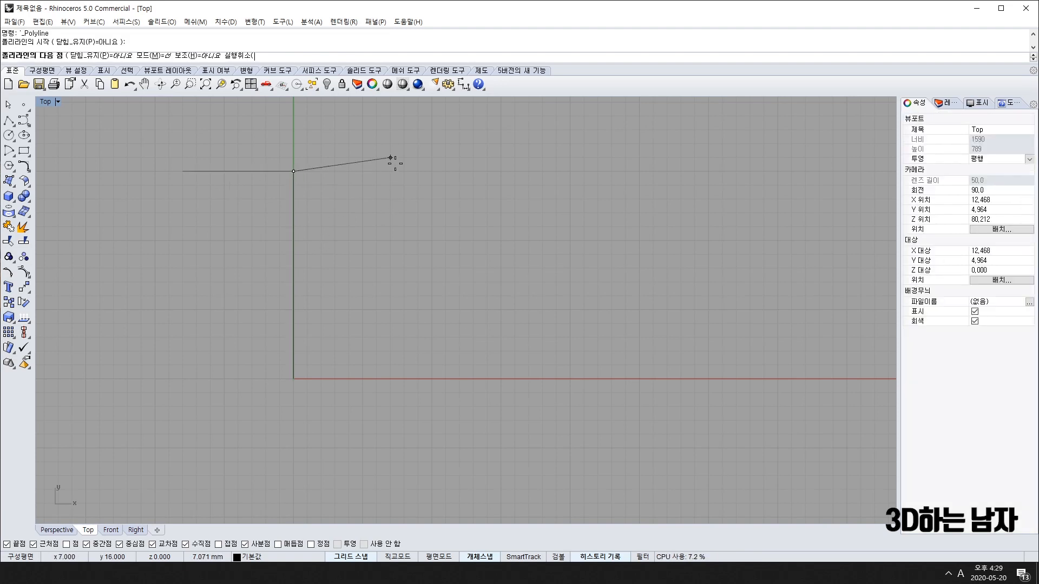
{"action": "left_click", "coordinate": [362, 171]}
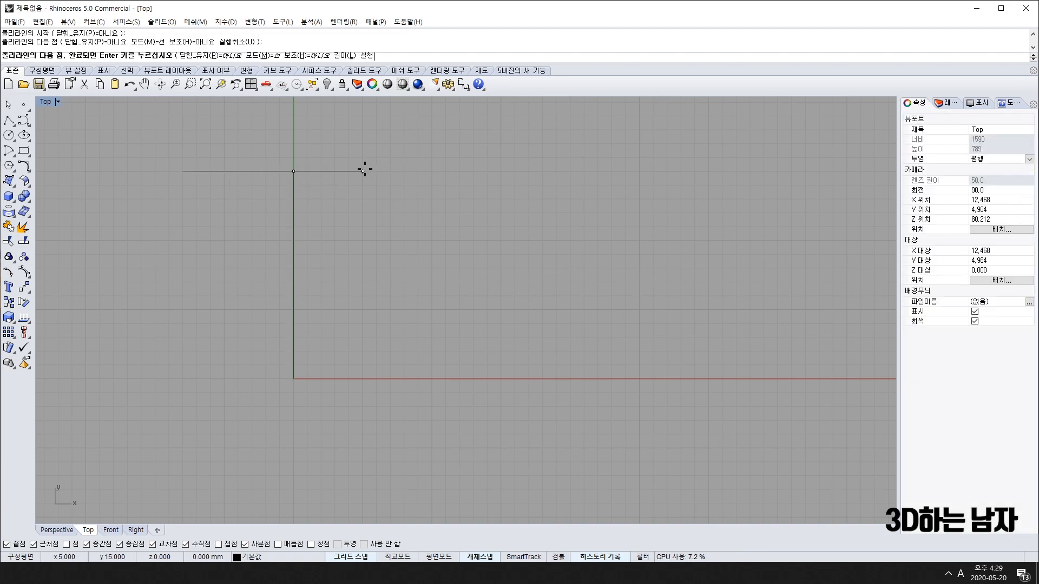
{"action": "left_click", "coordinate": [362, 310]}
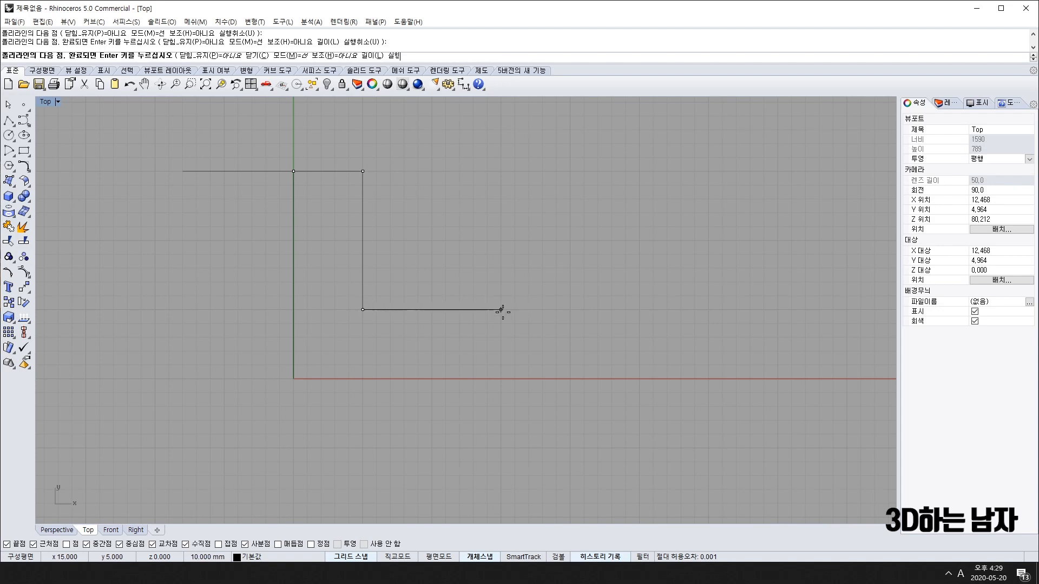
{"action": "left_click", "coordinate": [500, 310]}
{"action": "left_click", "coordinate": [501, 448]}
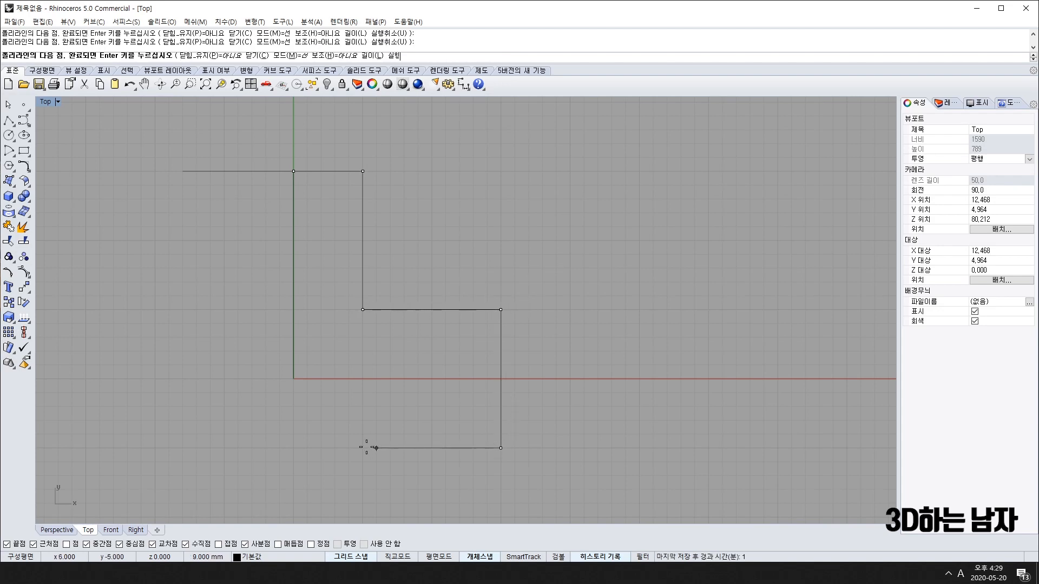
{"action": "scroll", "coordinate": [359, 340], "scroll_direction": "down", "scroll_amount": 5}
{"action": "left_click", "coordinate": [351, 257]}
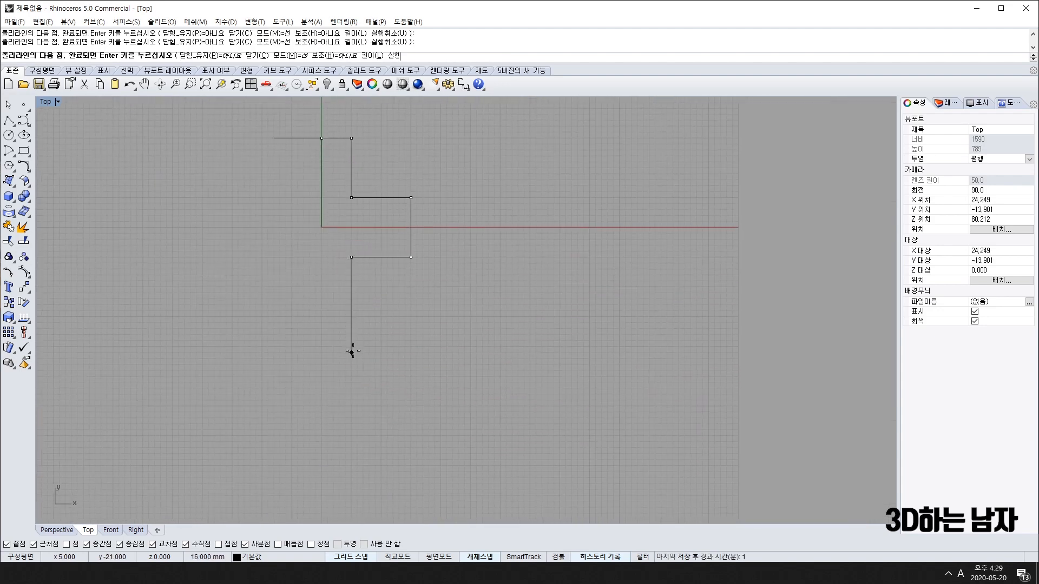
{"action": "left_click", "coordinate": [351, 377]}
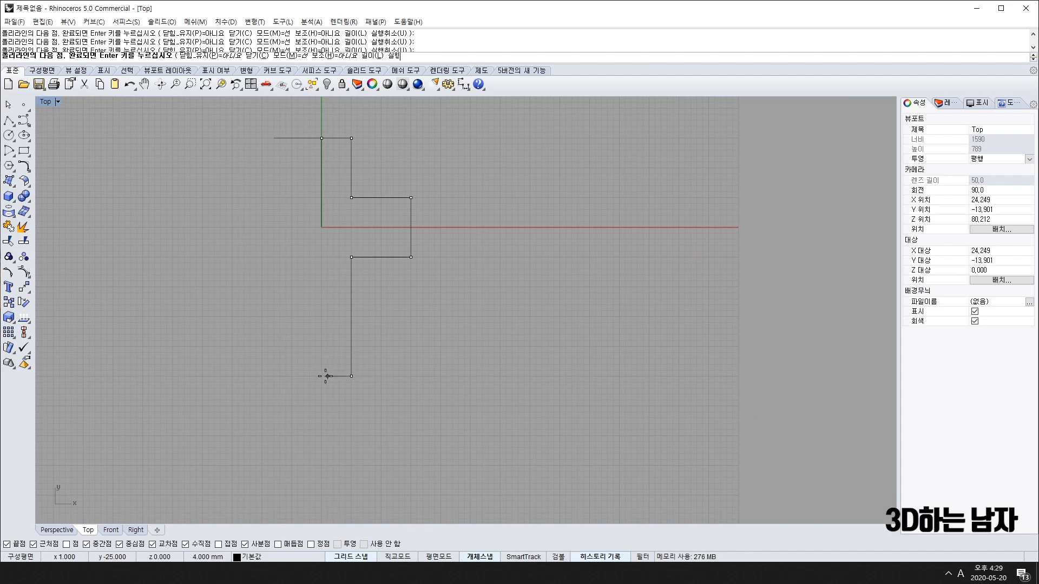
{"action": "left_click", "coordinate": [324, 177]}
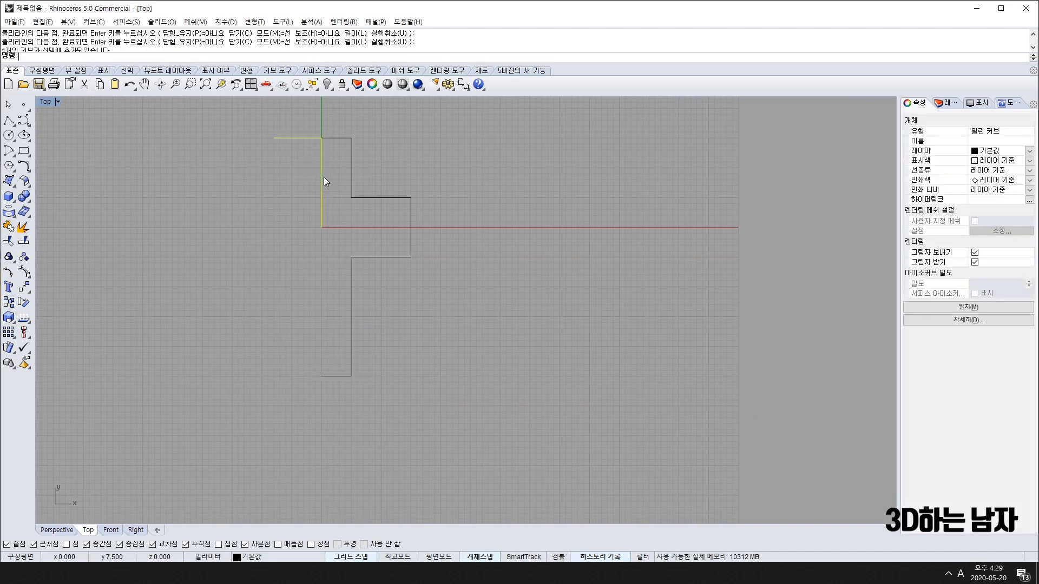
{"action": "key", "text": "Delete"}
- Mirror a copy of the half outline across the vertical Y axis to complete the cross
{"action": "left_click", "coordinate": [352, 171]}
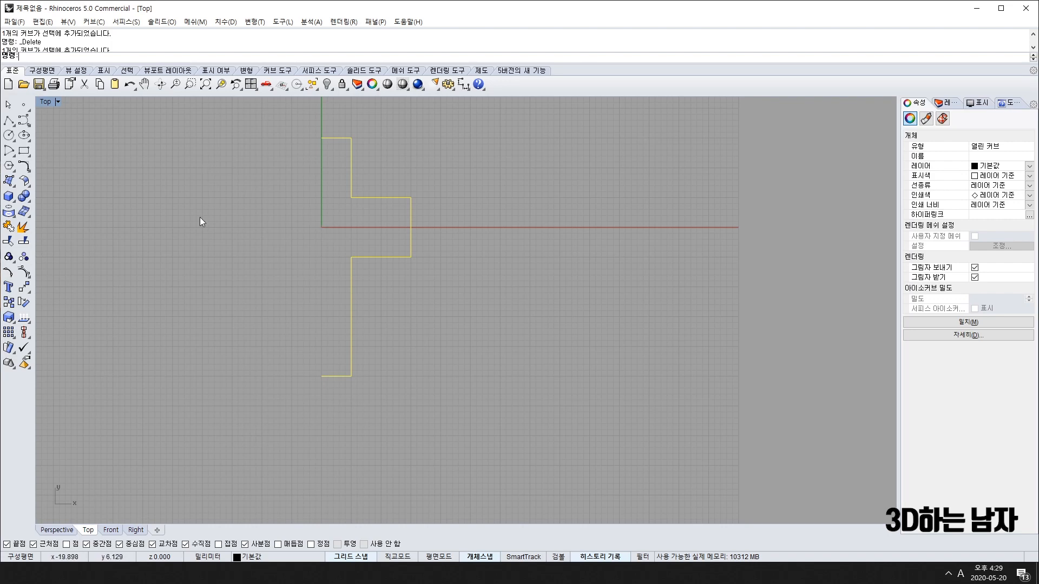
{"action": "left_click", "coordinate": [25, 288]}
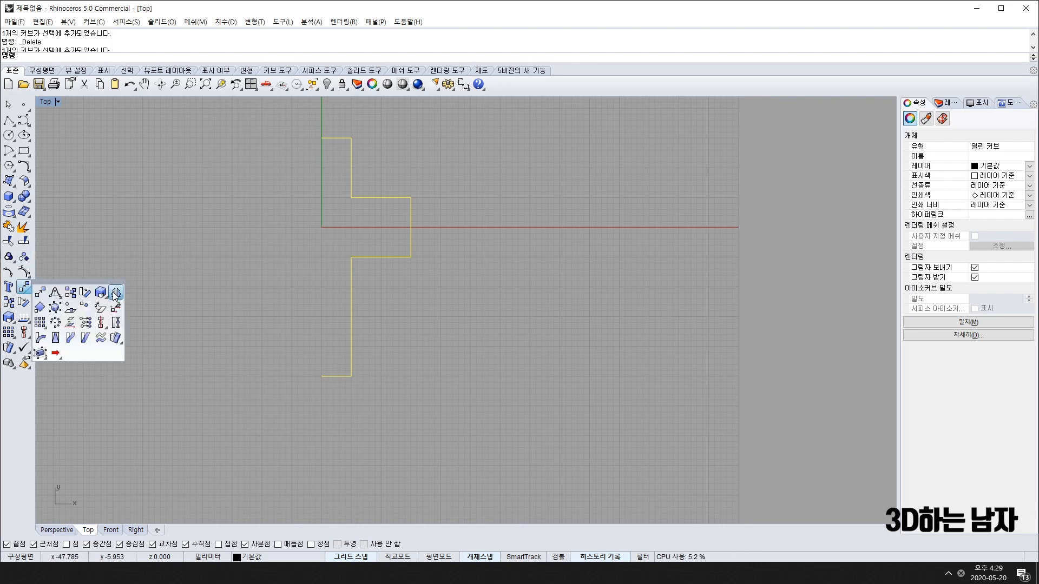
{"action": "left_click", "coordinate": [115, 293]}
{"action": "left_click", "coordinate": [321, 138]}
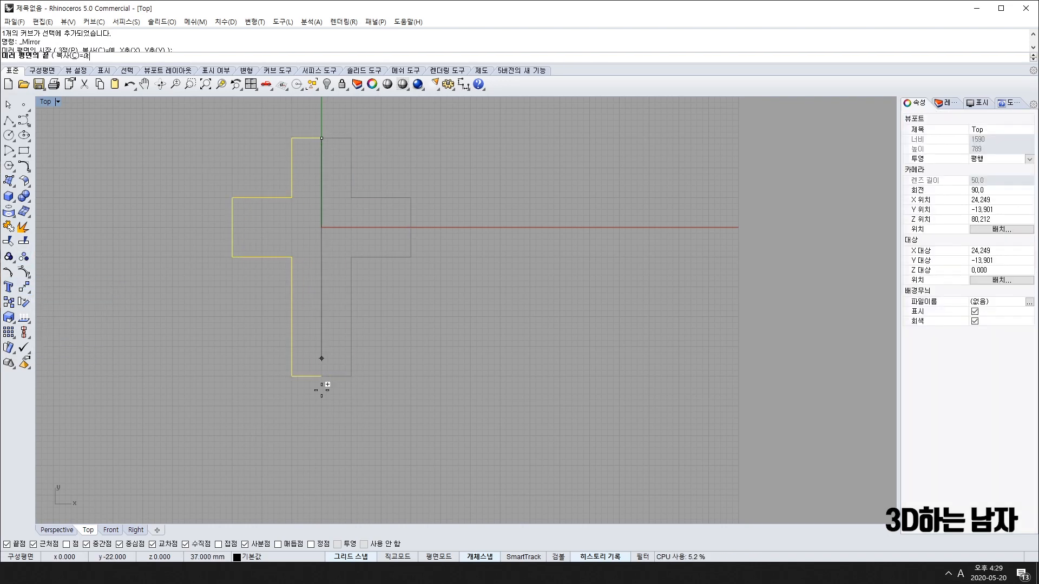
{"action": "left_click", "coordinate": [322, 411]}
{"action": "key", "text": "Escape"}
- Join the two cross halves into one closed curve
{"action": "scroll", "coordinate": [346, 141], "scroll_direction": "up", "scroll_amount": 8}
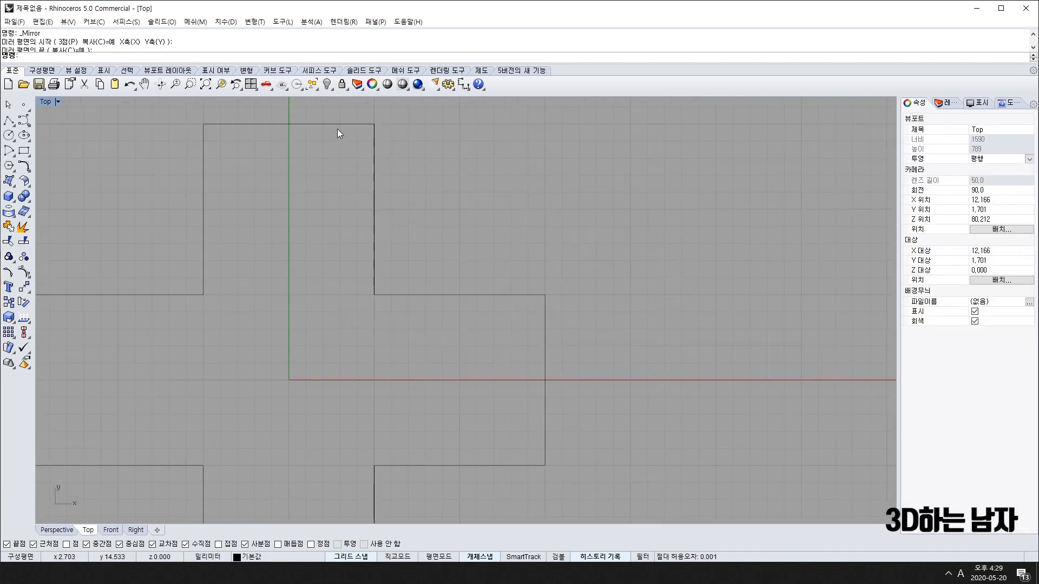
{"action": "left_click", "coordinate": [338, 125]}
{"action": "left_click", "coordinate": [242, 125], "text": "shift"}
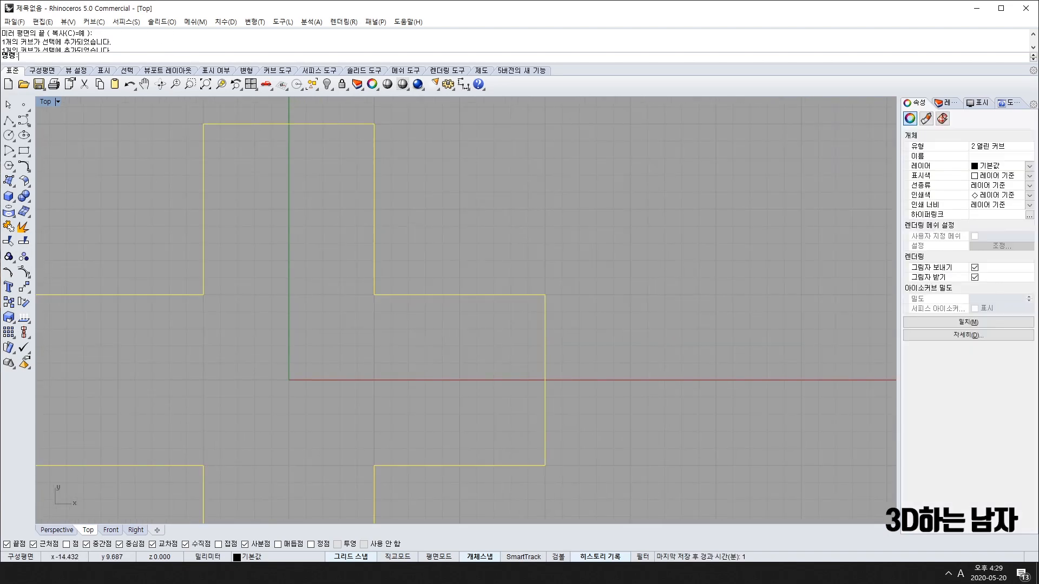
{"action": "left_click", "coordinate": [8, 228]}
{"action": "scroll", "coordinate": [277, 262], "scroll_direction": "down", "scroll_amount": 3}
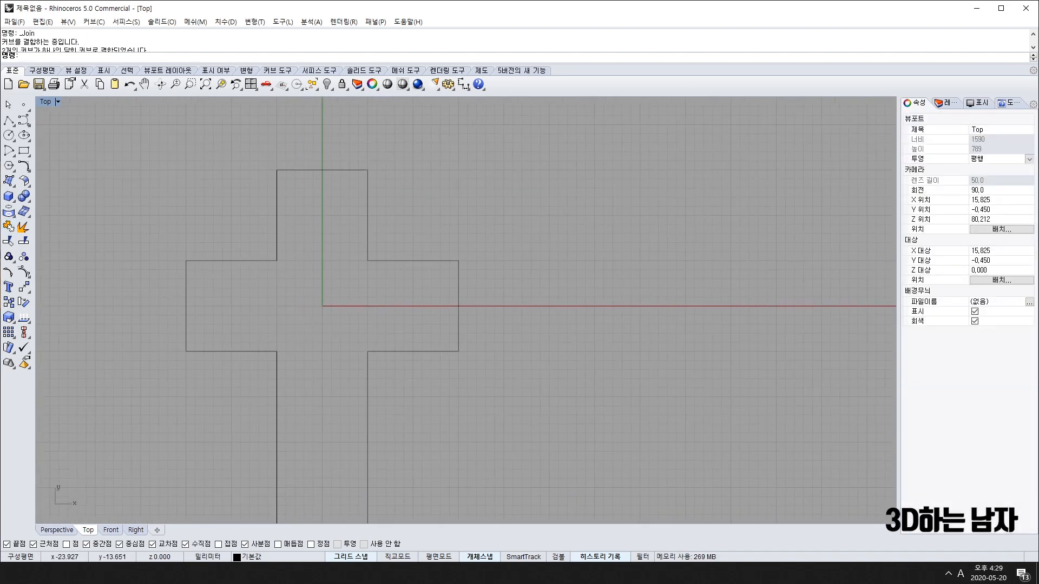
- Check the pendant's side-view dimensions on the PowerPoint slide and restore Rhino's four-viewport layout with the cross outline selected
{"action": "key", "text": "alt+Tab"}
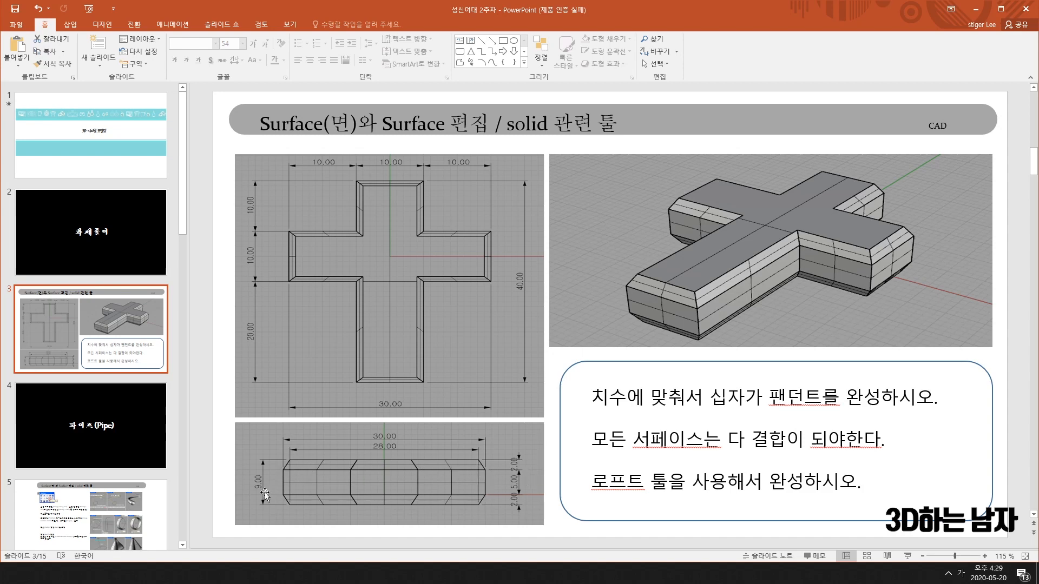
{"action": "left_click", "coordinate": [975, 8]}
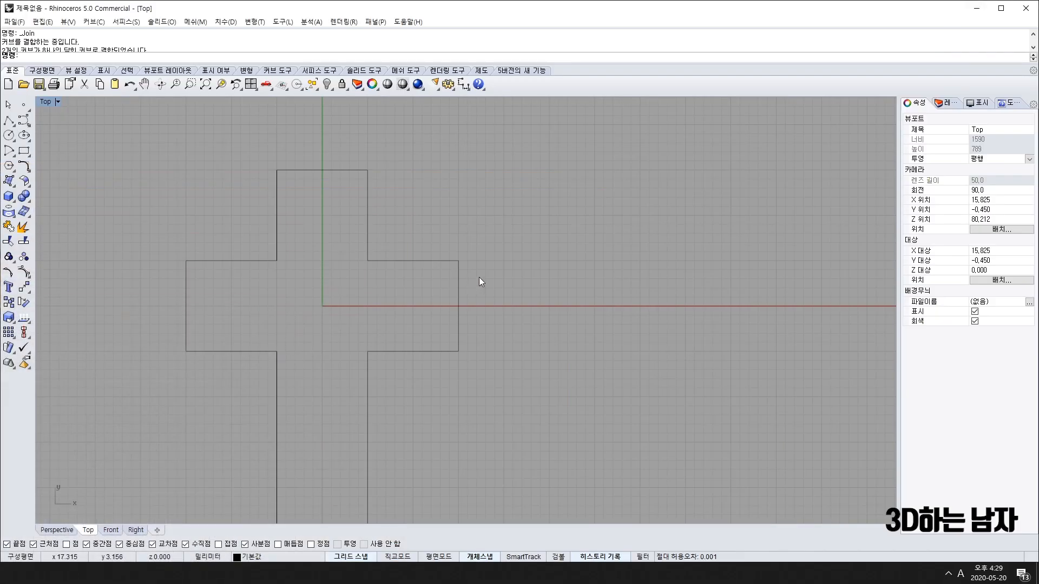
{"action": "left_click", "coordinate": [459, 275]}
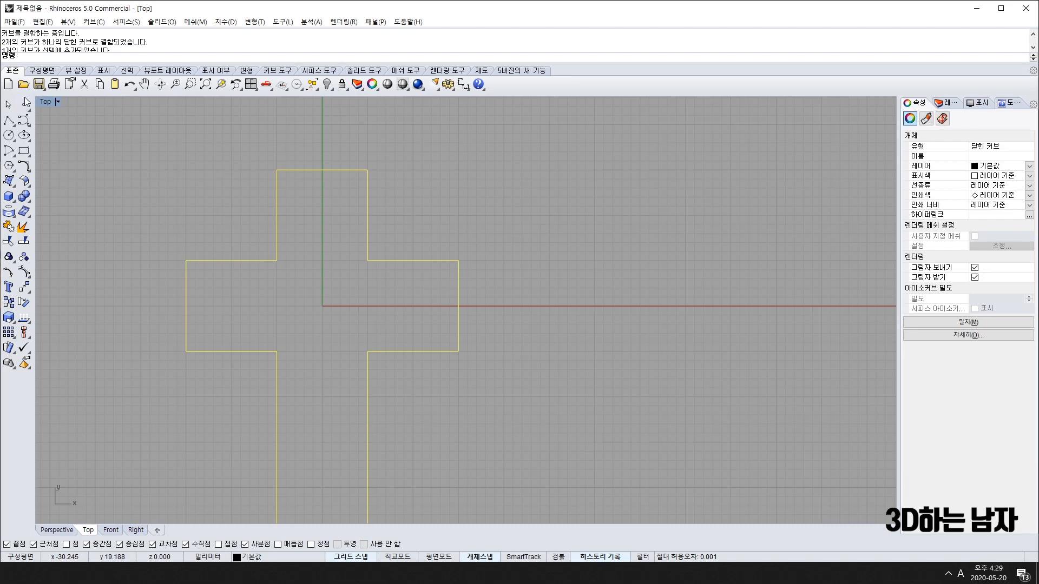
{"action": "double_click", "coordinate": [43, 101]}
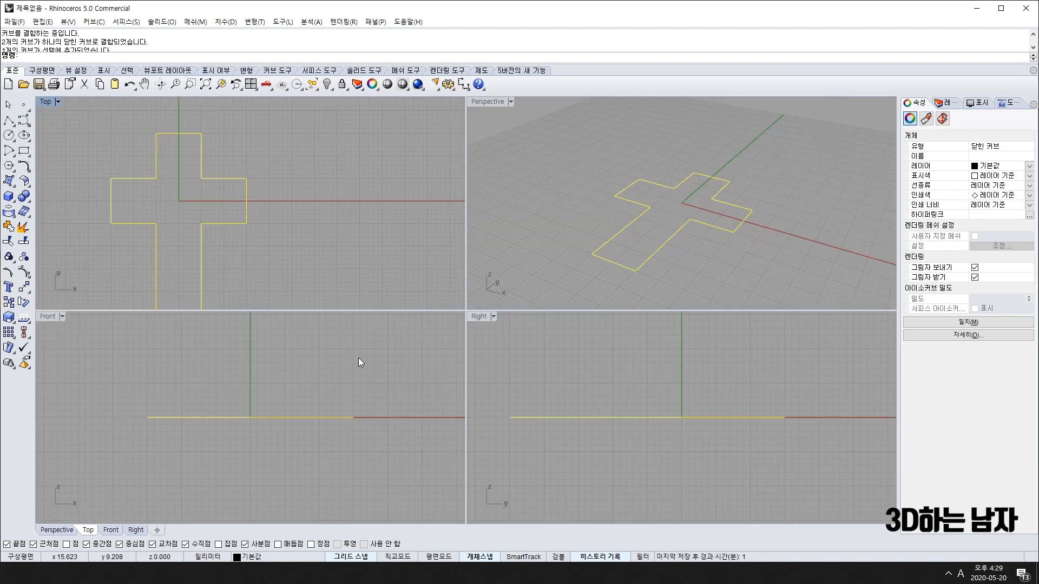
{"action": "key", "text": "alt+Tab"}
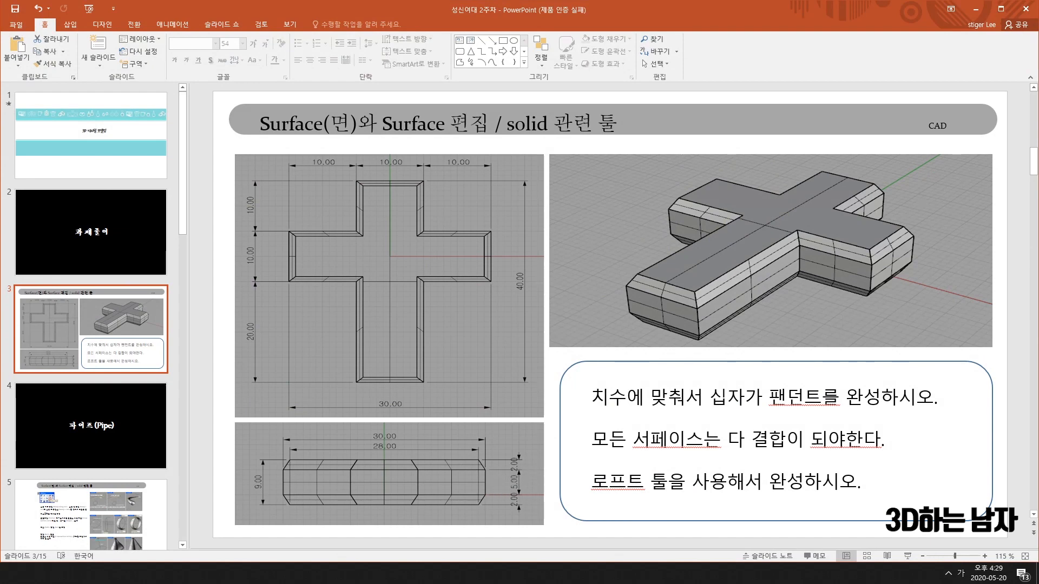
{"action": "key", "text": "alt+Tab"}
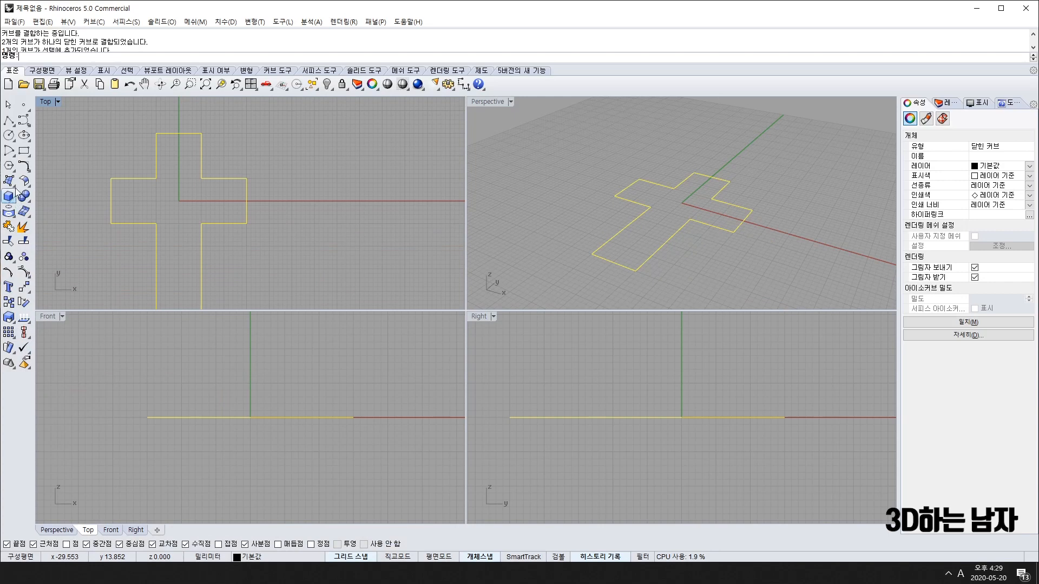
- Copy the cross outline 5 mm straight up in the Front viewport
{"action": "left_click", "coordinate": [9, 302]}
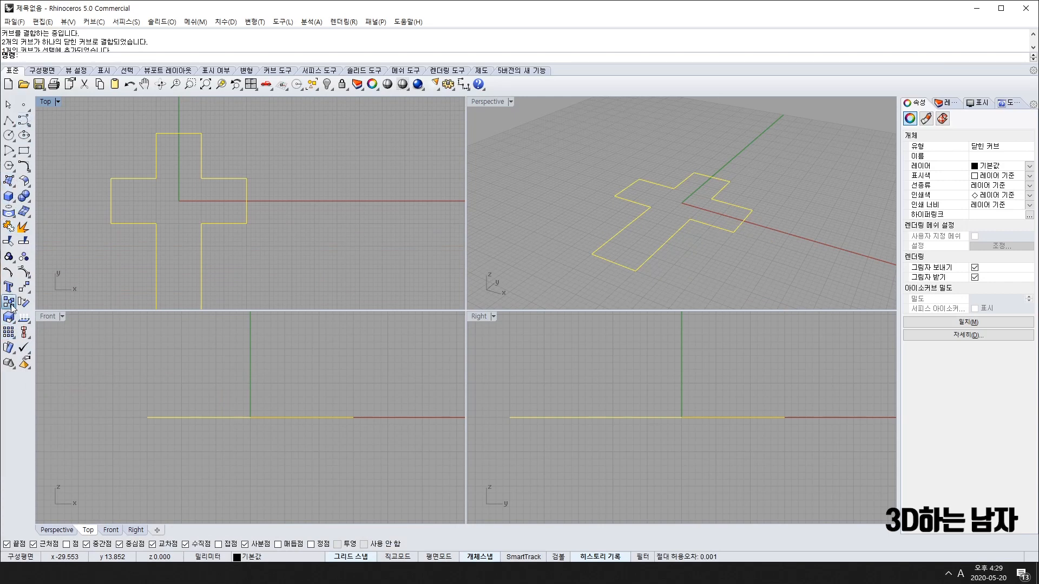
{"action": "left_click", "coordinate": [387, 417]}
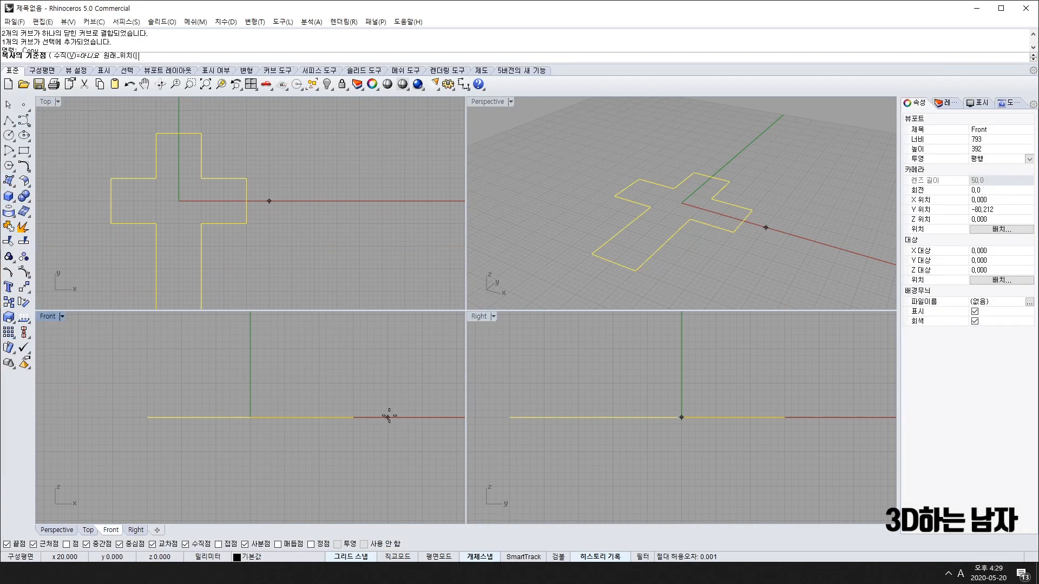
{"action": "left_click", "coordinate": [389, 383]}
{"action": "key", "text": "Return"}
{"action": "key", "text": "Escape"}
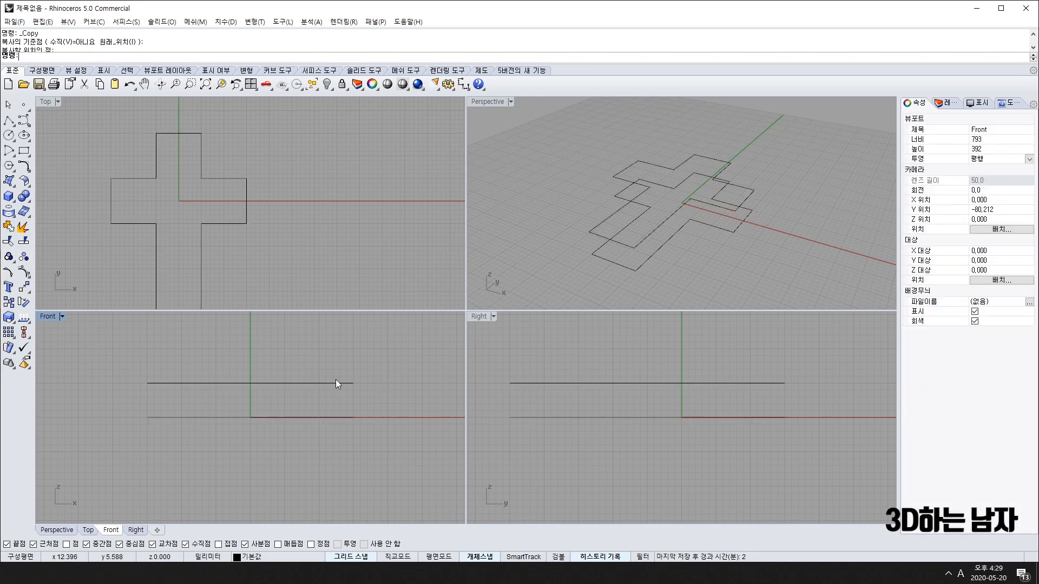
- Offset the raised cross outline 2 mm inward
{"action": "left_click", "coordinate": [335, 383]}
{"action": "left_click", "coordinate": [28, 168]}
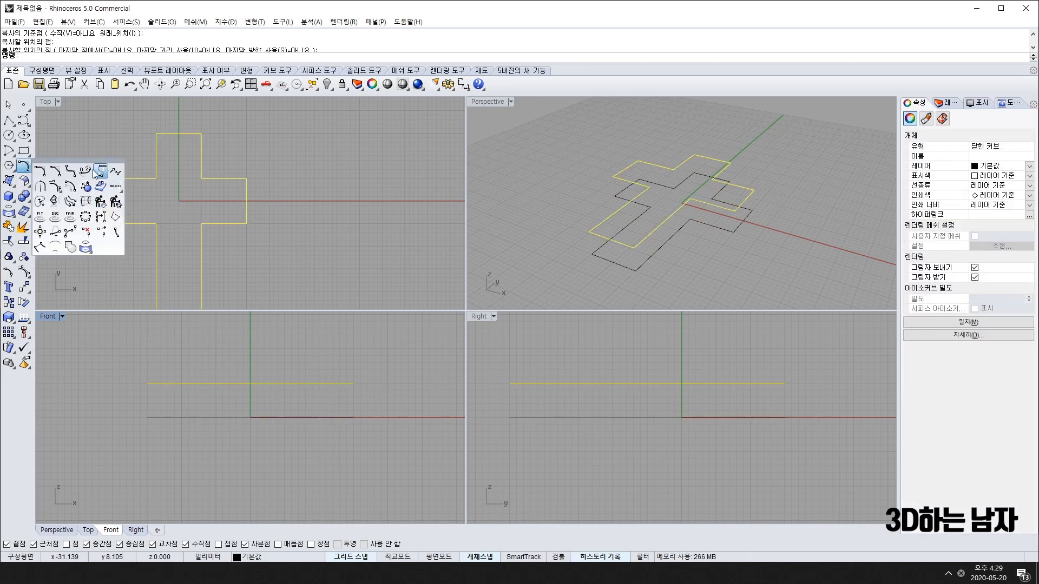
{"action": "left_click", "coordinate": [71, 187]}
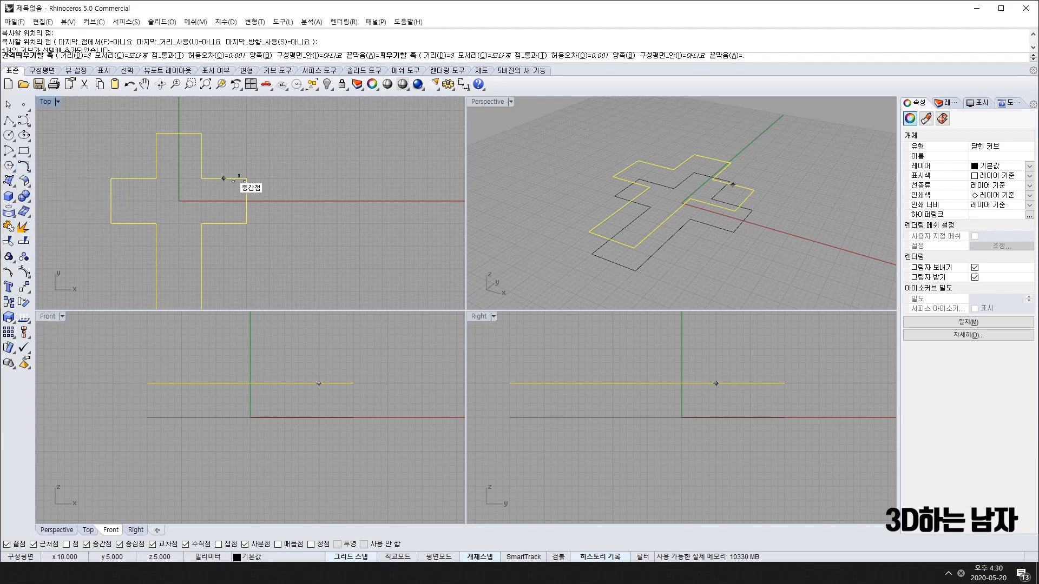
{"action": "scroll", "coordinate": [169, 173], "scroll_direction": "up", "scroll_amount": 3}
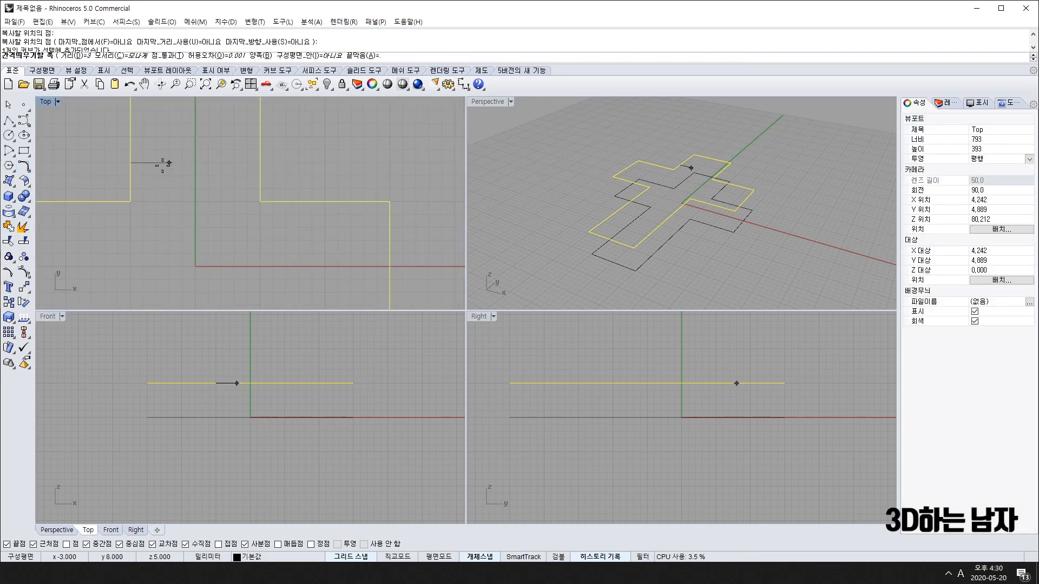
{"action": "type", "text": "2"}
{"action": "scroll", "coordinate": [156, 176], "scroll_direction": "down", "scroll_amount": 3}
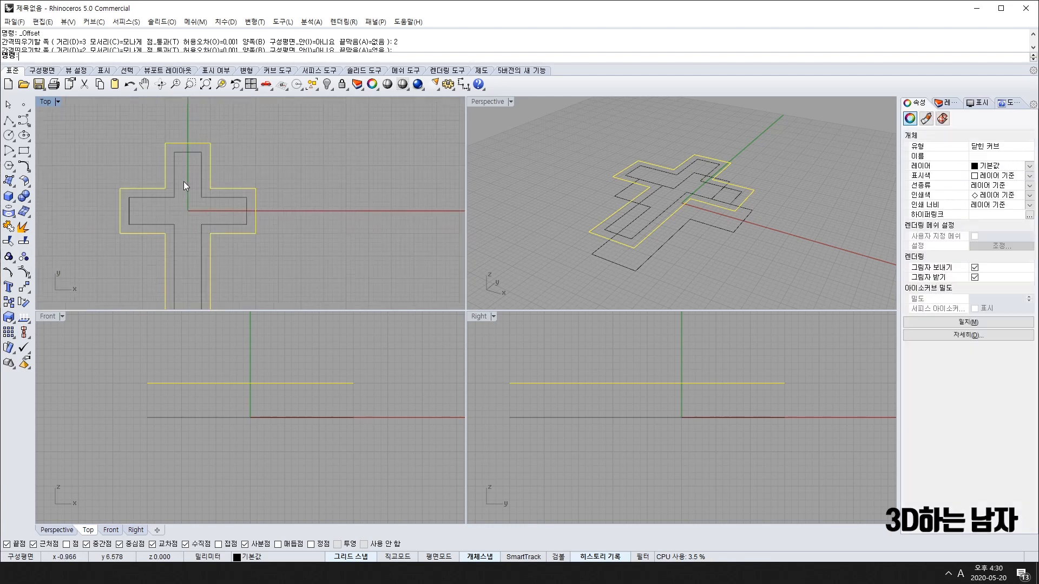
- Move the inset cross outline 2 mm straight up in the Front viewport
{"action": "left_click", "coordinate": [200, 197]}
{"action": "scroll", "coordinate": [718, 185], "scroll_direction": "up", "scroll_amount": 3}
{"action": "right_click_drag", "start_coordinate": [719, 185], "coordinate": [678, 180]}
{"action": "scroll", "coordinate": [293, 384], "scroll_direction": "up", "scroll_amount": 3}
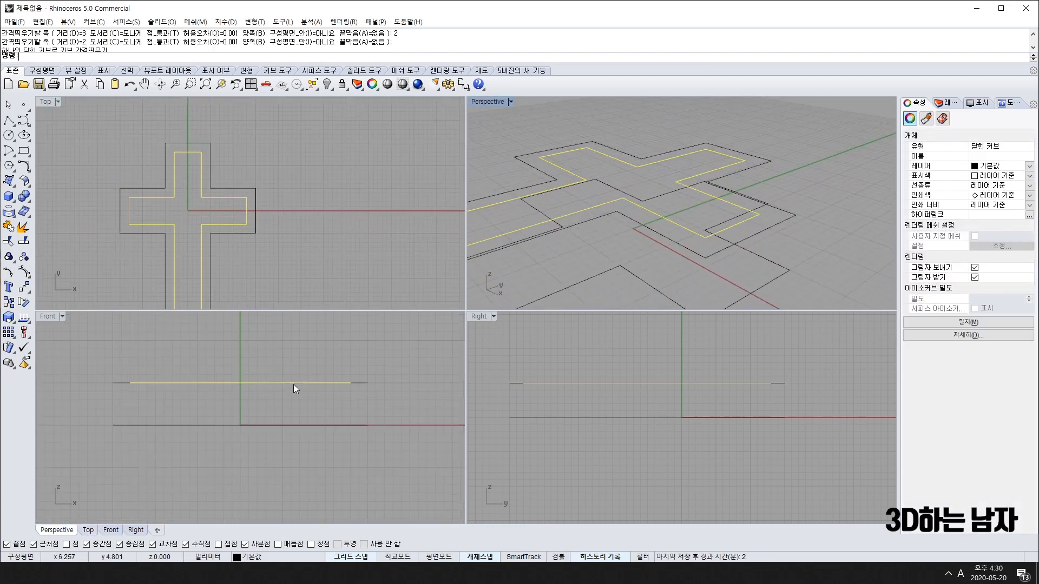
{"action": "right_click_drag", "start_coordinate": [893, 410], "coordinate": [811, 418]}
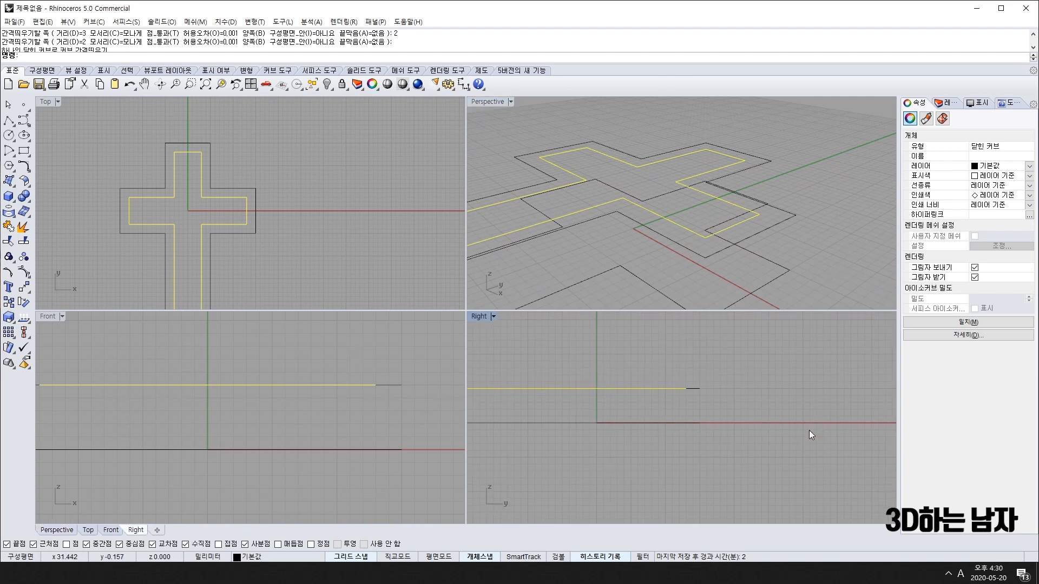
{"action": "left_click", "coordinate": [25, 293]}
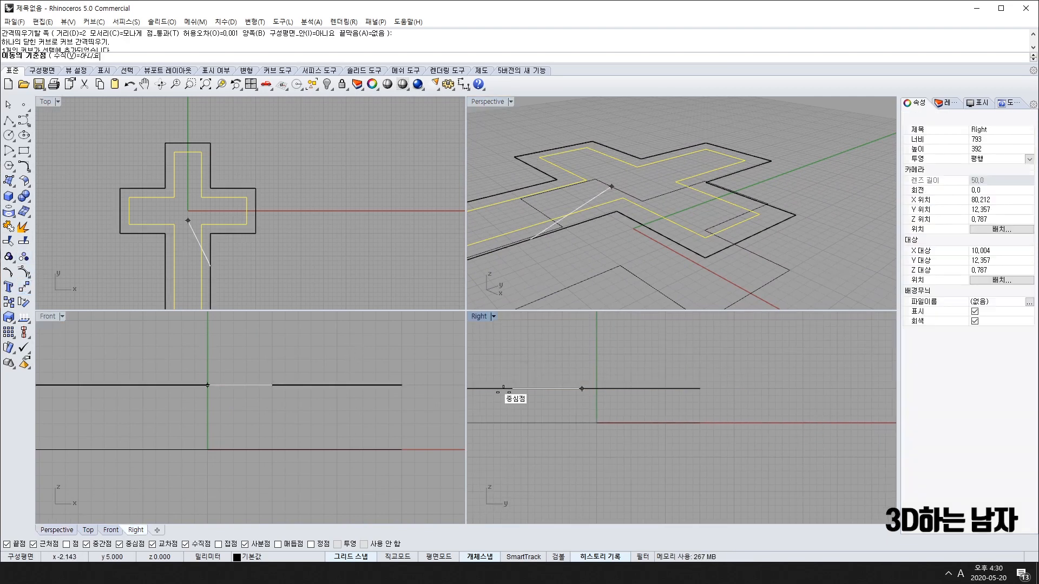
{"action": "left_click", "coordinate": [427, 385]}
{"action": "left_click", "coordinate": [429, 359]}
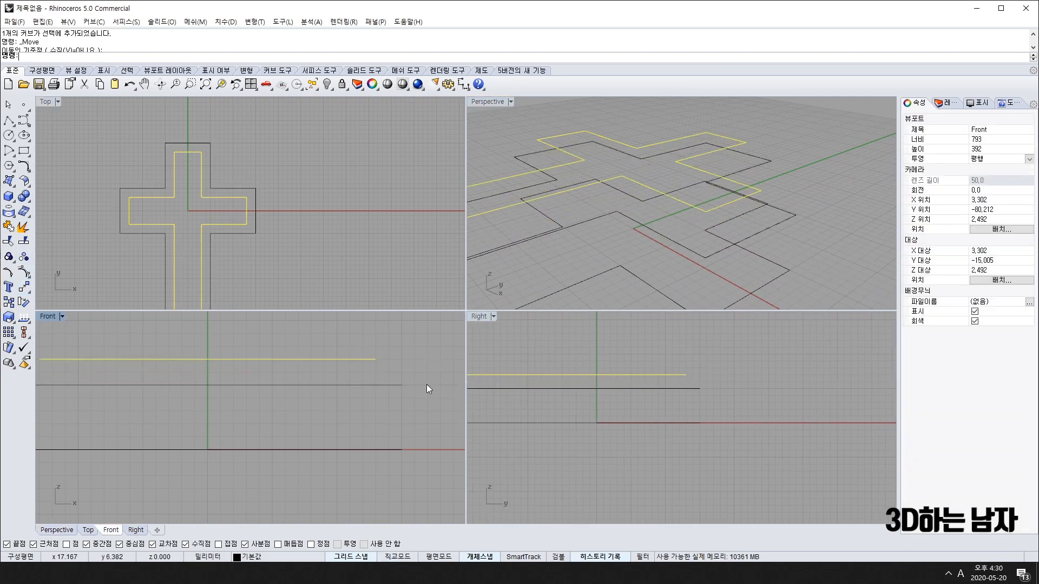
{"action": "left_click", "coordinate": [426, 406]}
{"action": "left_click", "coordinate": [728, 150]}
{"action": "right_click_drag", "start_coordinate": [728, 150], "coordinate": [859, 122]}
{"action": "scroll", "coordinate": [323, 446], "scroll_direction": "down", "scroll_amount": 5}
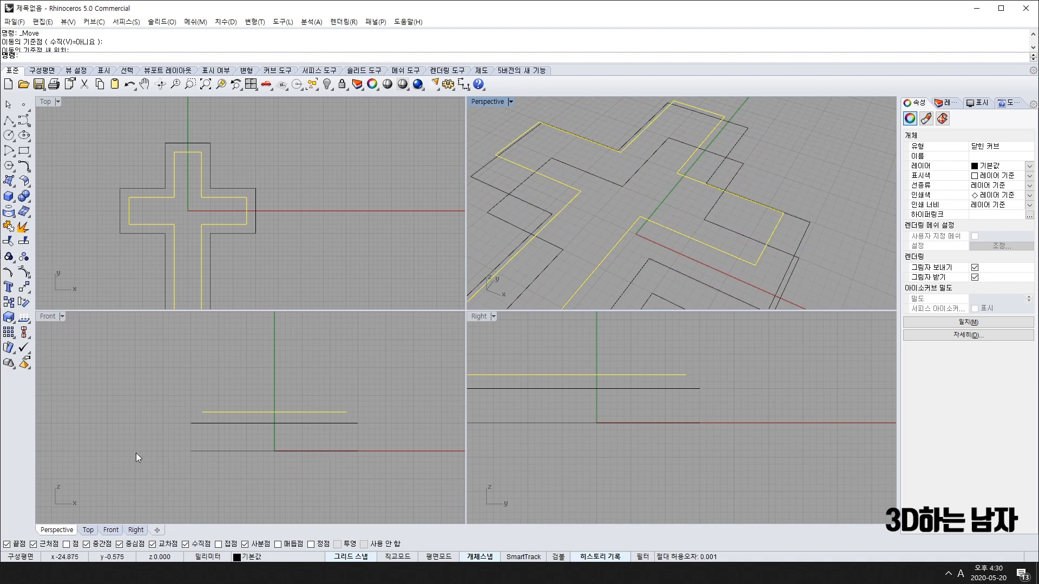
- Offset the base-level cross outline 2 mm inward in the Top viewport
{"action": "scroll", "coordinate": [330, 457], "scroll_direction": "up", "scroll_amount": 4}
{"action": "left_click_drag", "start_coordinate": [95, 431], "coordinate": [406, 497]}
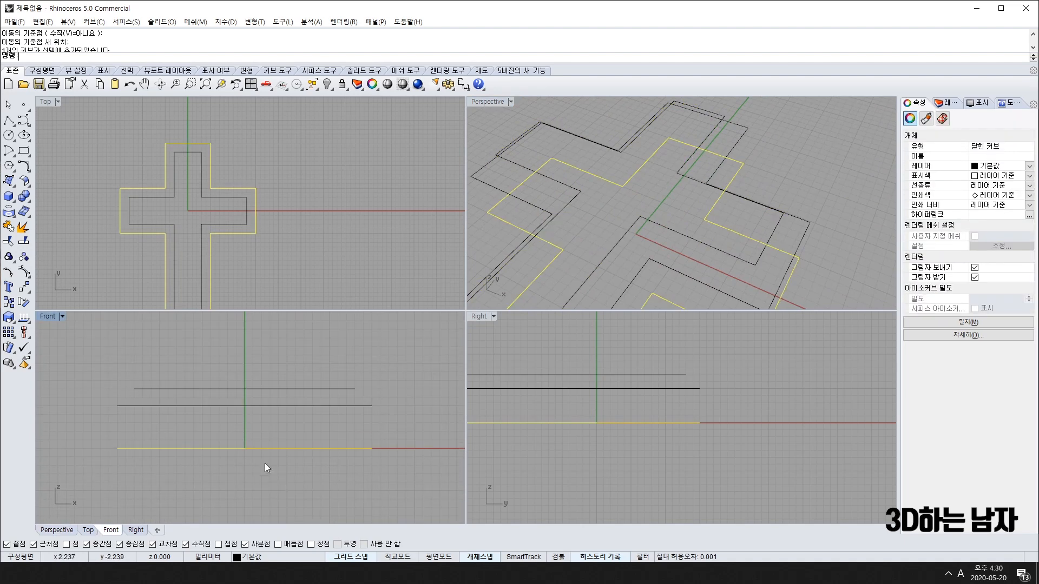
{"action": "left_click", "coordinate": [27, 167]}
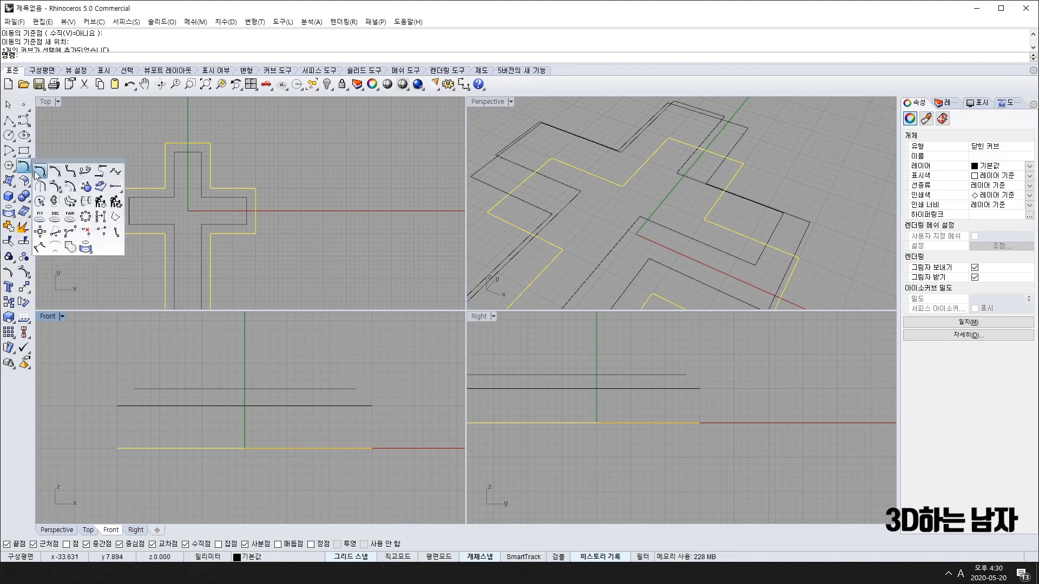
{"action": "left_click", "coordinate": [70, 186]}
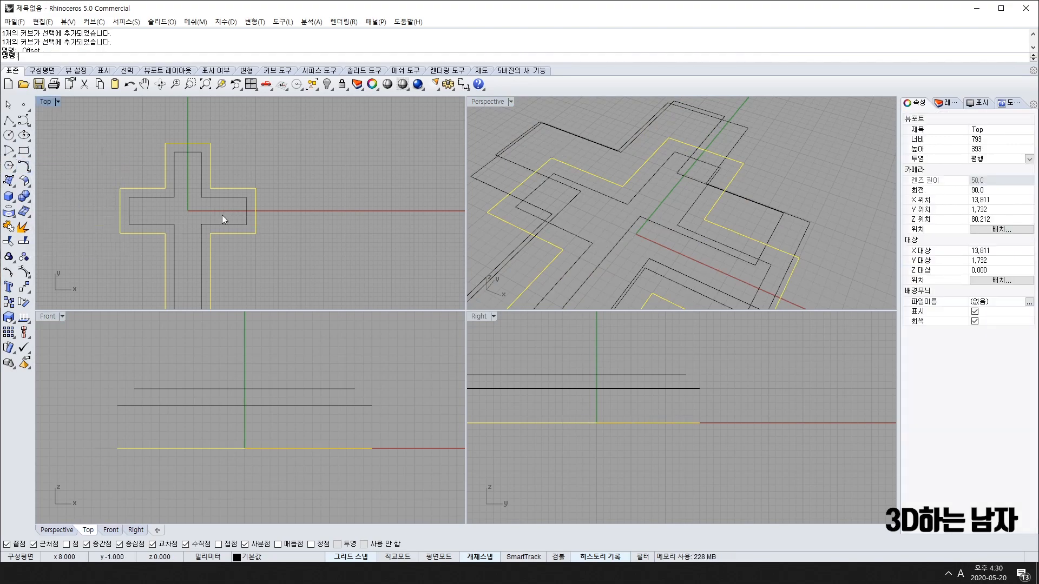
{"action": "key", "text": "Escape"}
- Move the base's inset cross outline 2 mm straight down in the Front viewport and deselect it
{"action": "right_click_drag", "start_coordinate": [657, 225], "coordinate": [691, 232]}
{"action": "left_click", "coordinate": [692, 239]}
{"action": "right_click_drag", "start_coordinate": [385, 468], "coordinate": [379, 452]}
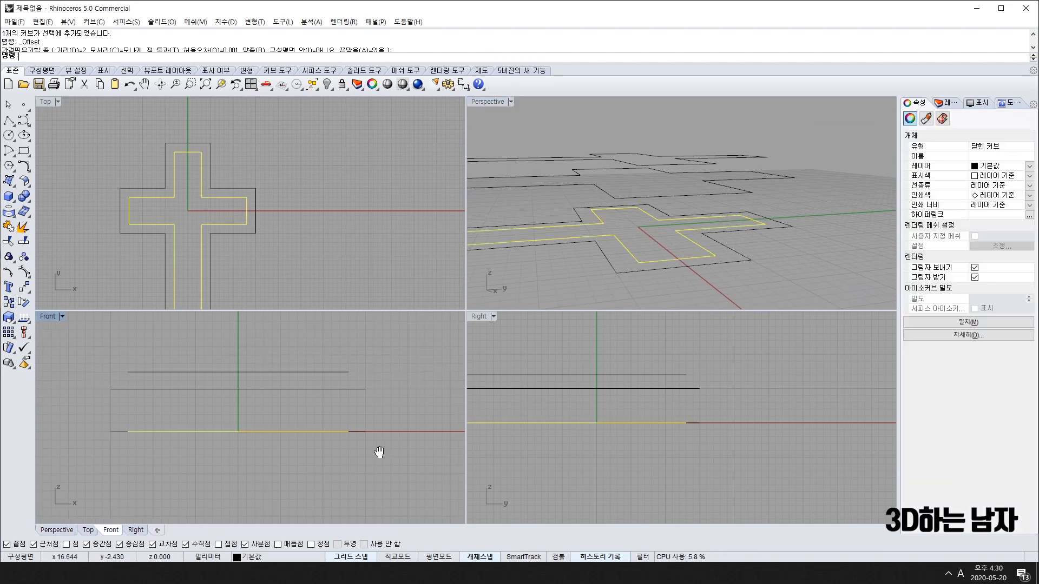
{"action": "left_click", "coordinate": [24, 288]}
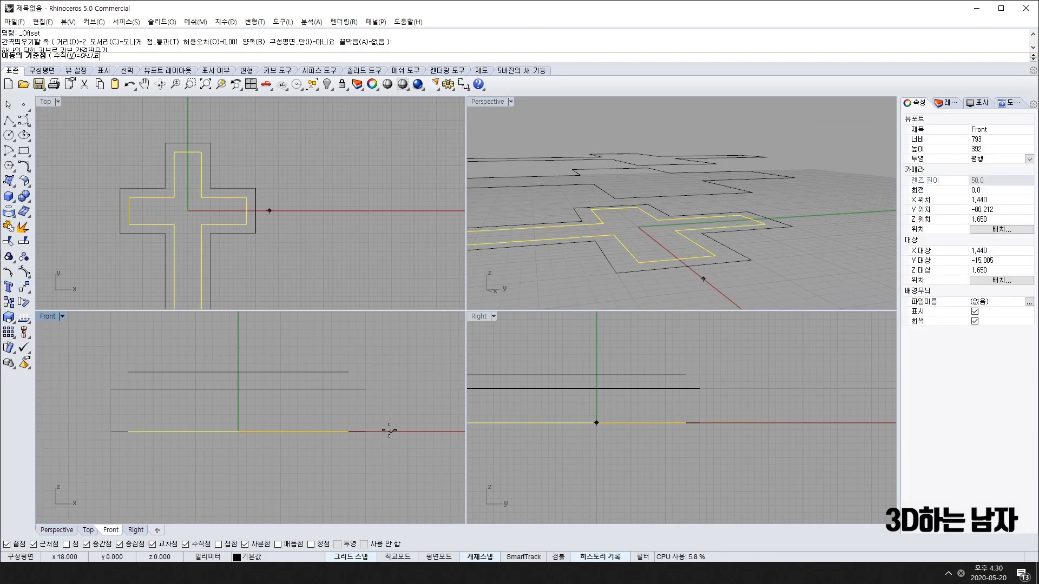
{"action": "left_click", "coordinate": [391, 431]}
{"action": "left_click", "coordinate": [391, 448]}
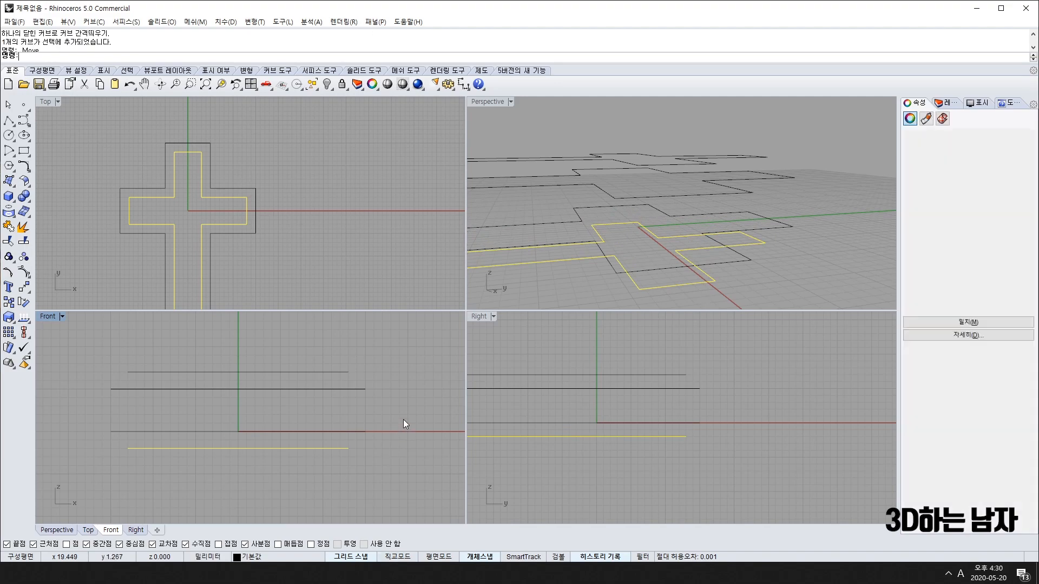
{"action": "key", "text": "Escape"}
- Start a Loft through all four closed cross outlines and accept the aligned seam points
{"action": "right_click_drag", "start_coordinate": [768, 238], "coordinate": [735, 222]}
{"action": "key", "text": "ctrl+a"}
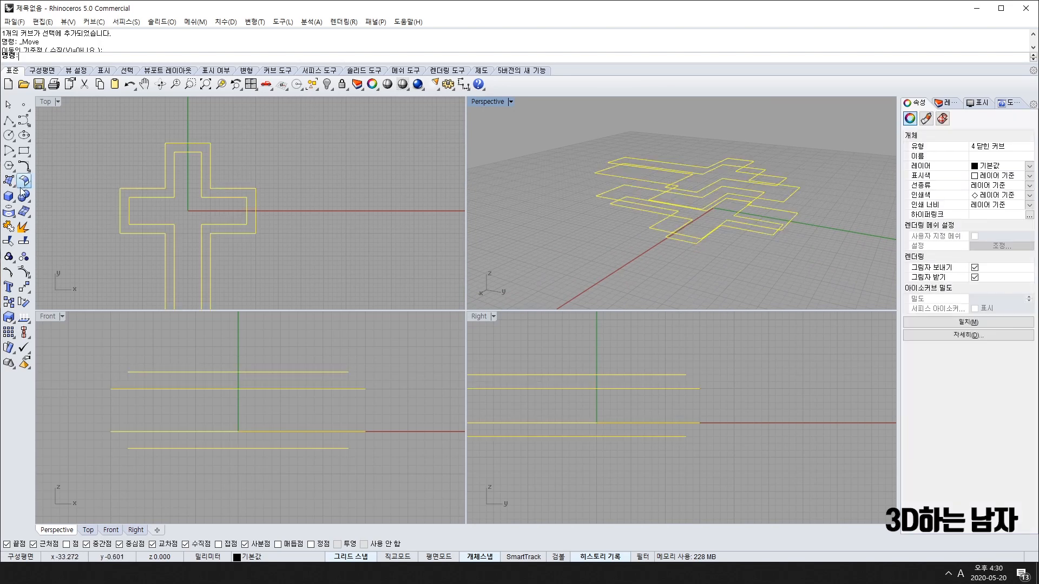
{"action": "left_click", "coordinate": [9, 181]}
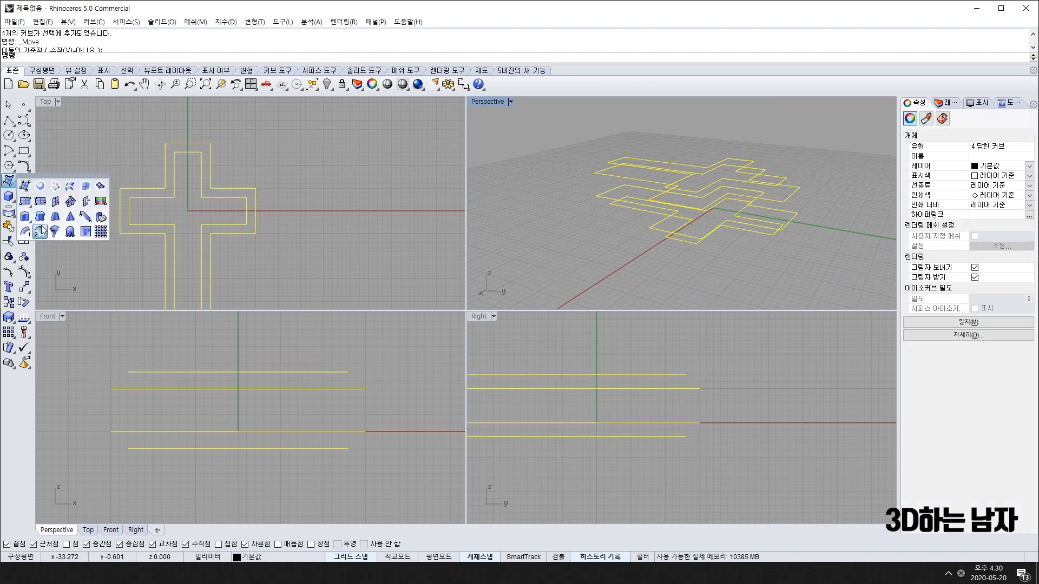
{"action": "left_click", "coordinate": [71, 186]}
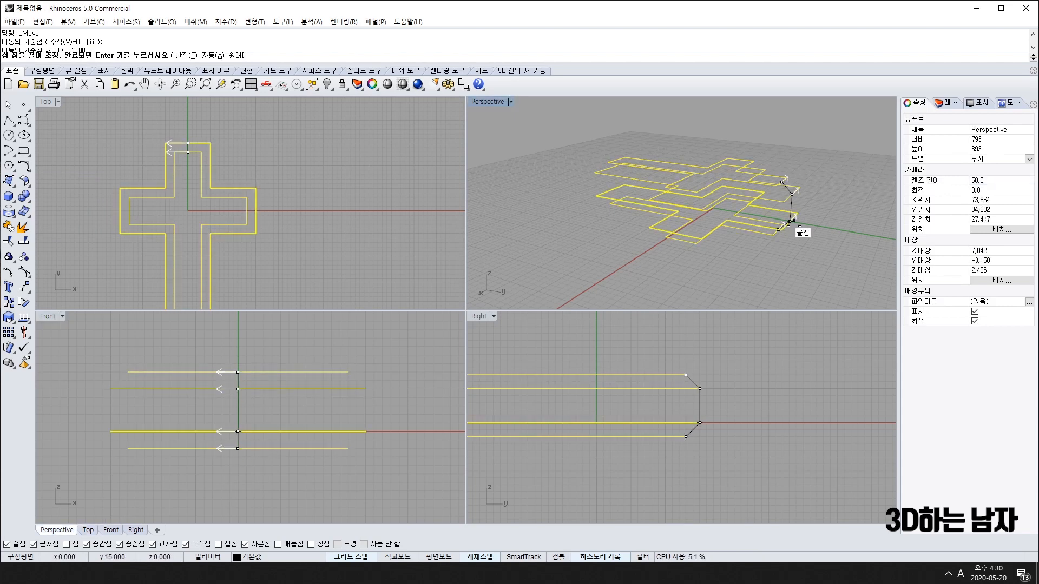
{"action": "right_click_drag", "start_coordinate": [799, 225], "coordinate": [676, 241]}
{"action": "right_click", "coordinate": [676, 242]}
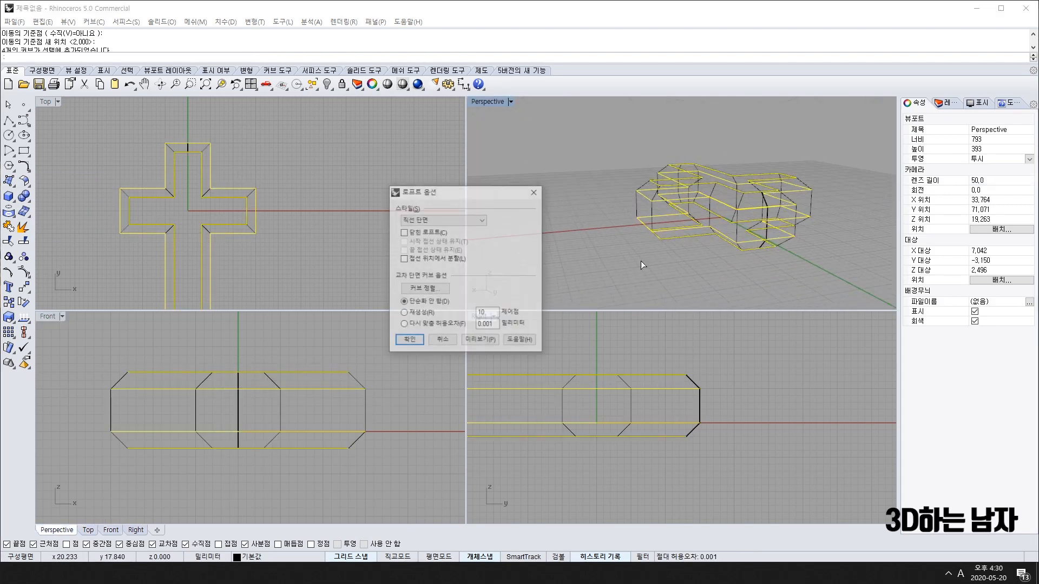
- Set the Perspective viewport to Shaded display and inspect the loft preview from several sides
{"action": "left_click", "coordinate": [511, 101]}
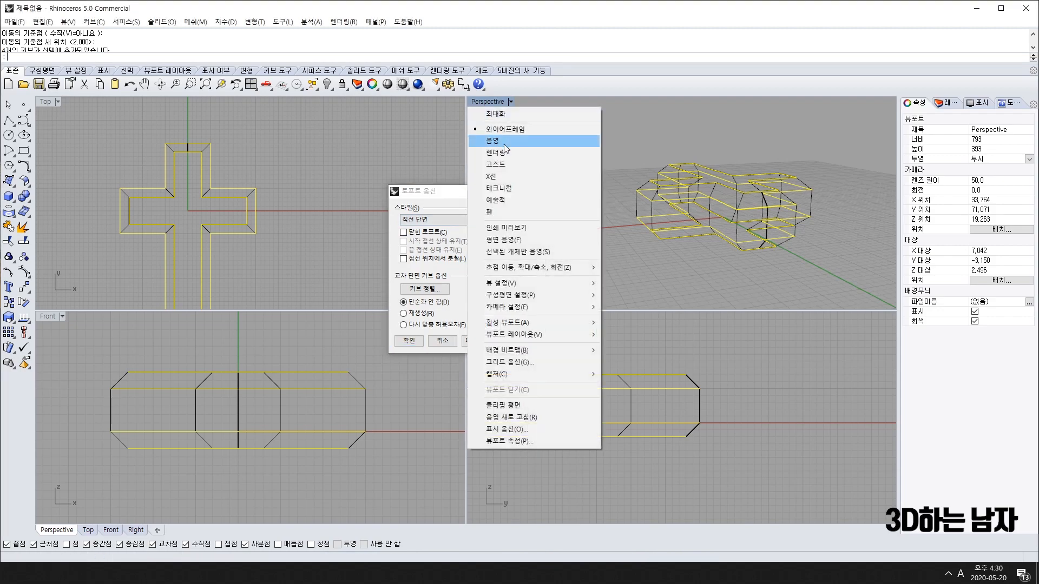
{"action": "left_click", "coordinate": [504, 145]}
{"action": "mouse_move", "coordinate": [793, 267]}
{"action": "right_mouse_down"}
{"action": "mouse_move", "coordinate": [760, 263]}
{"action": "mouse_move", "coordinate": [764, 289]}
{"action": "mouse_move", "coordinate": [818, 242]}
{"action": "mouse_move", "coordinate": [857, 146]}
{"action": "mouse_move", "coordinate": [839, 285]}
{"action": "right_mouse_up"}
{"action": "right_click_drag", "start_coordinate": [768, 270], "coordinate": [725, 132]}
{"action": "scroll", "coordinate": [701, 153], "scroll_direction": "up", "scroll_amount": 5}
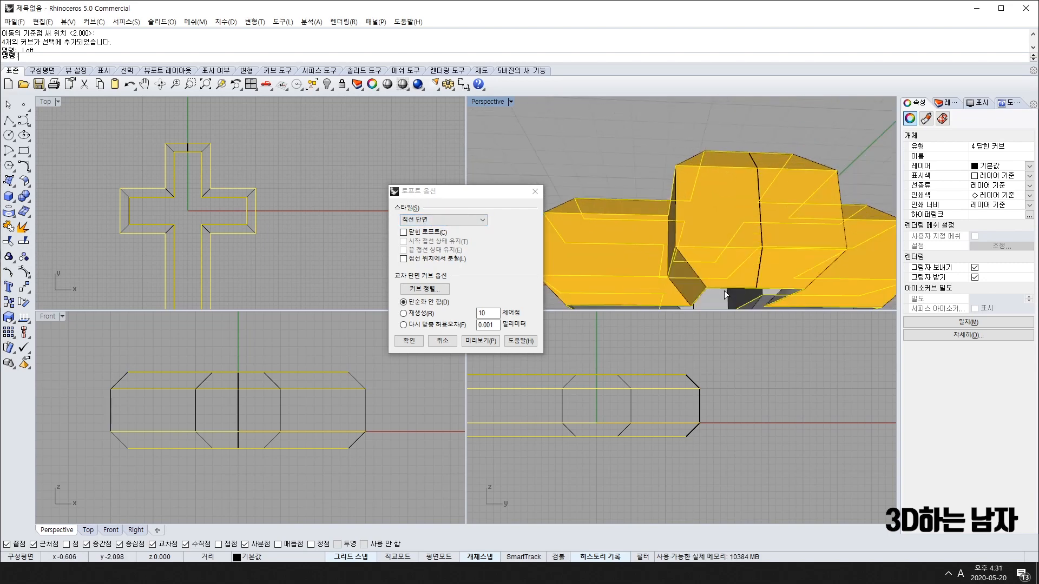
{"action": "scroll", "coordinate": [724, 290], "scroll_direction": "down", "scroll_amount": 5}
{"action": "right_click_drag", "start_coordinate": [724, 290], "coordinate": [645, 267]}
- Try the Tight loft style on the cross and preview the shape
{"action": "left_click", "coordinate": [479, 219]}
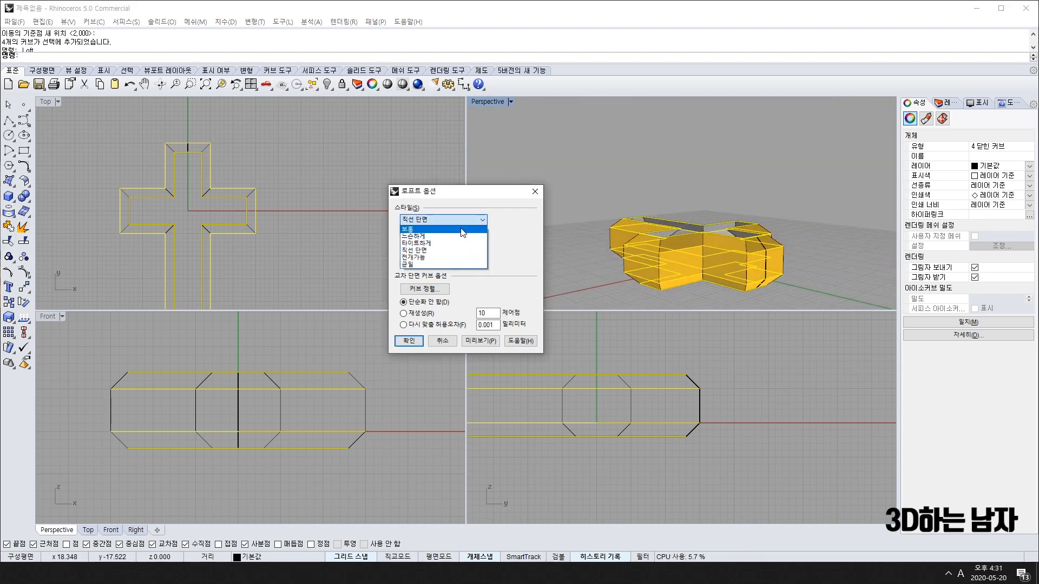
{"action": "left_click", "coordinate": [440, 245]}
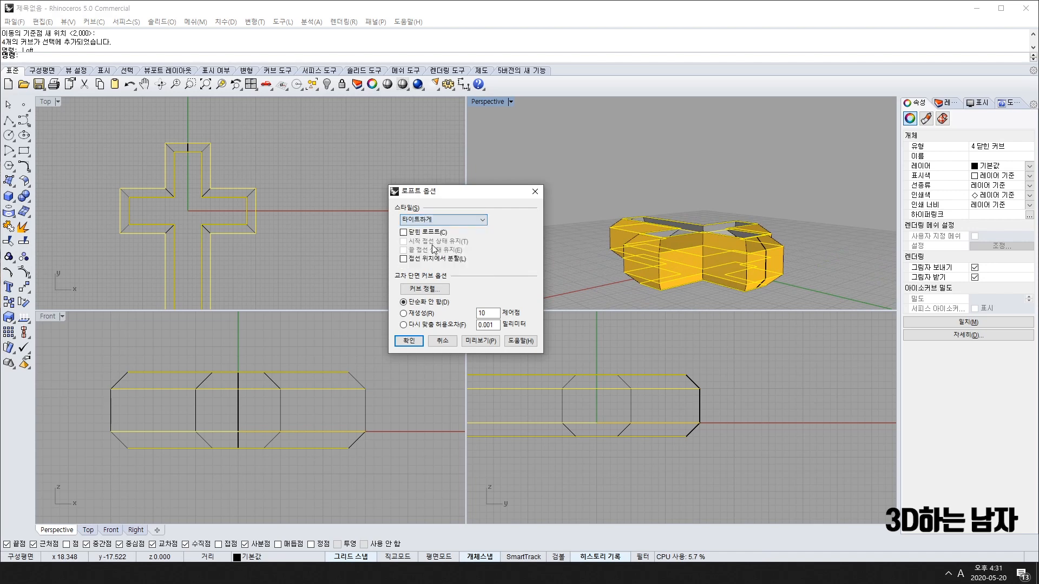
{"action": "left_click", "coordinate": [490, 341]}
{"action": "right_click_drag", "start_coordinate": [687, 259], "coordinate": [660, 269]}
{"action": "scroll", "coordinate": [744, 213], "scroll_direction": "up", "scroll_amount": 6}
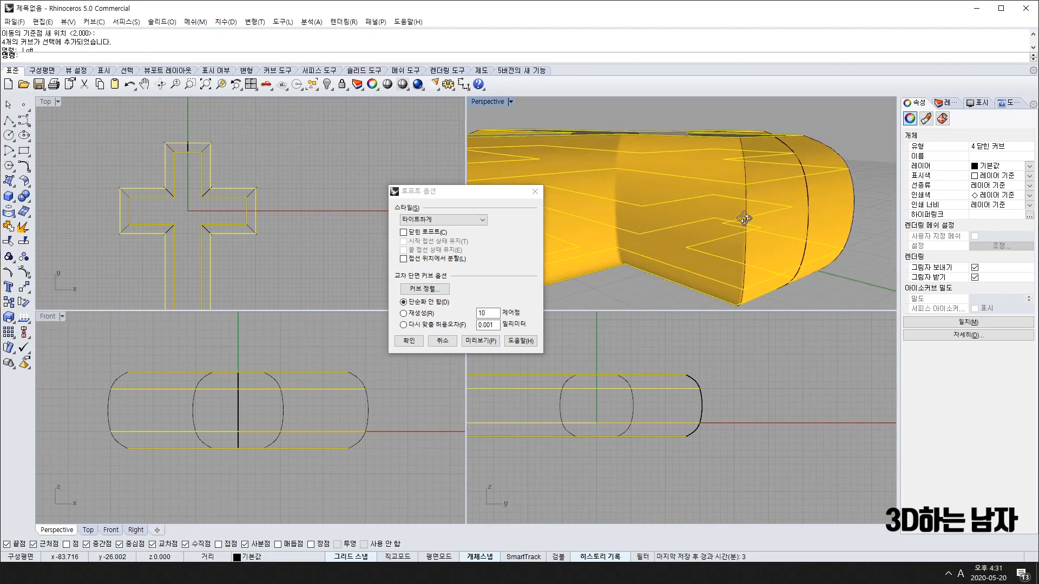
{"action": "scroll", "coordinate": [745, 219], "scroll_direction": "down", "scroll_amount": 5}
{"action": "right_click_drag", "start_coordinate": [745, 219], "coordinate": [736, 162]}
- Set the loft style to Straight sections, preview the cross, and create the loft
{"action": "left_click", "coordinate": [441, 229]}
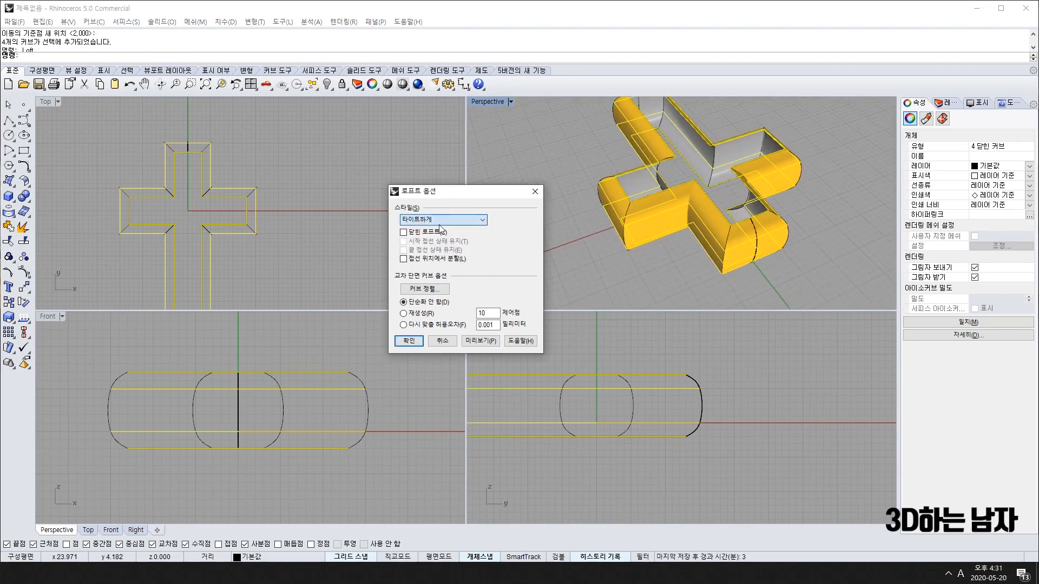
{"action": "left_click", "coordinate": [435, 223]}
{"action": "left_click", "coordinate": [432, 254]}
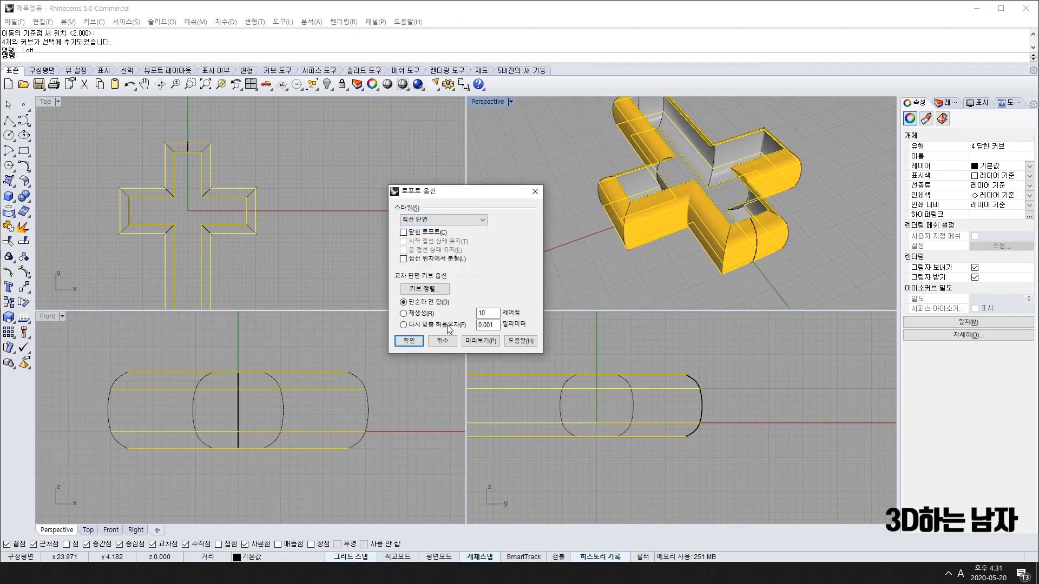
{"action": "left_click", "coordinate": [475, 342]}
{"action": "right_click_drag", "start_coordinate": [807, 238], "coordinate": [796, 287]}
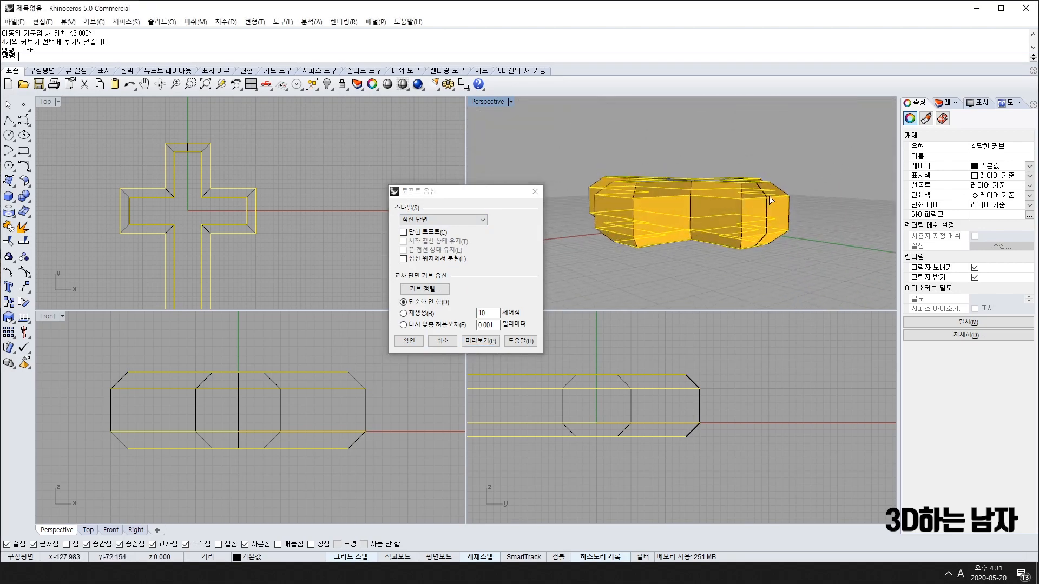
{"action": "left_click", "coordinate": [409, 341]}
- Cap the open ends of the lofted cross to make it a closed solid, and check it from all sides
{"action": "right_click_drag", "start_coordinate": [705, 143], "coordinate": [712, 209]}
{"action": "left_click", "coordinate": [712, 238]}
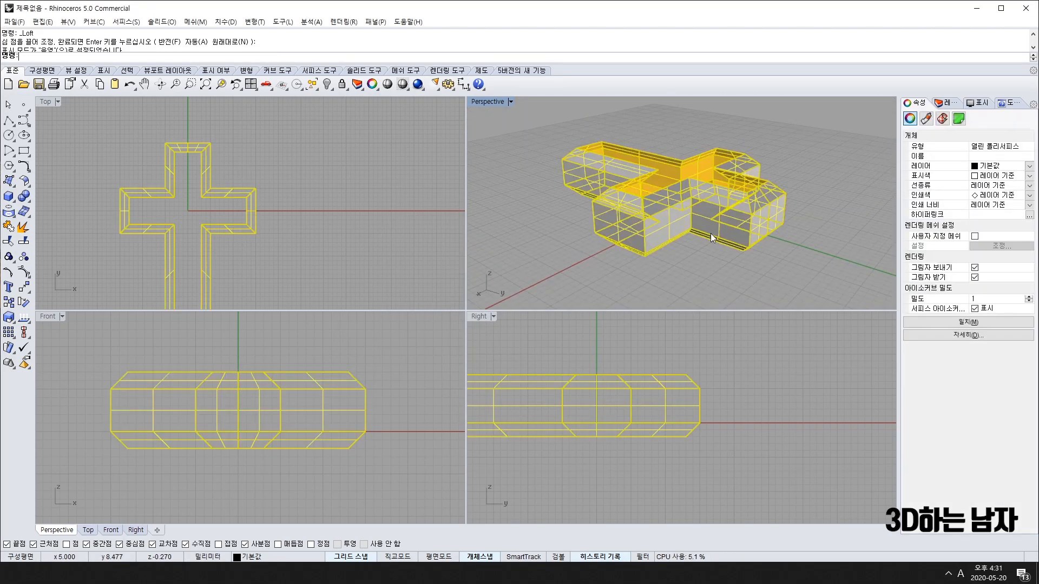
{"action": "left_click", "coordinate": [23, 196]}
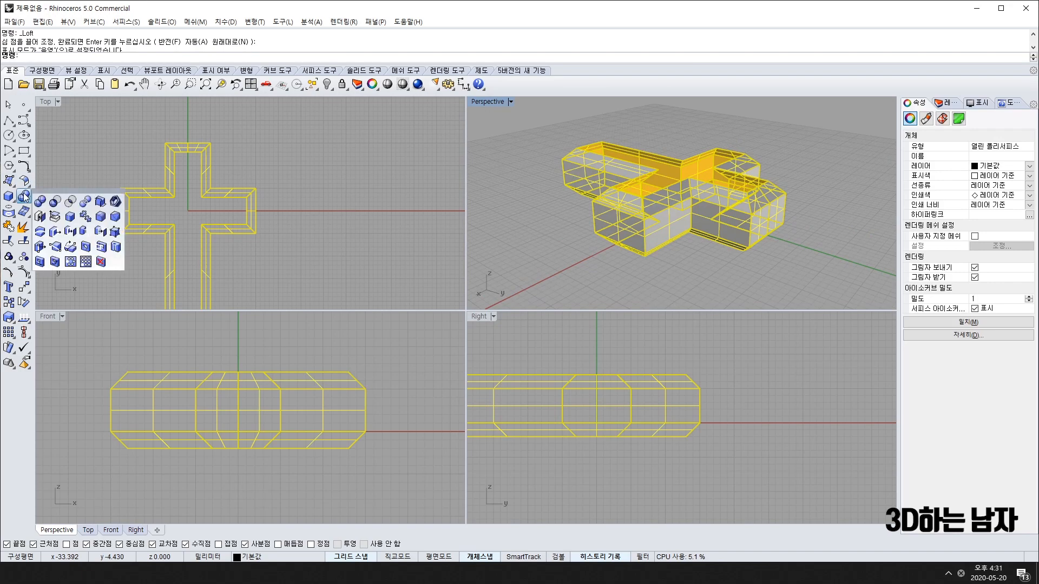
{"action": "left_click", "coordinate": [40, 218]}
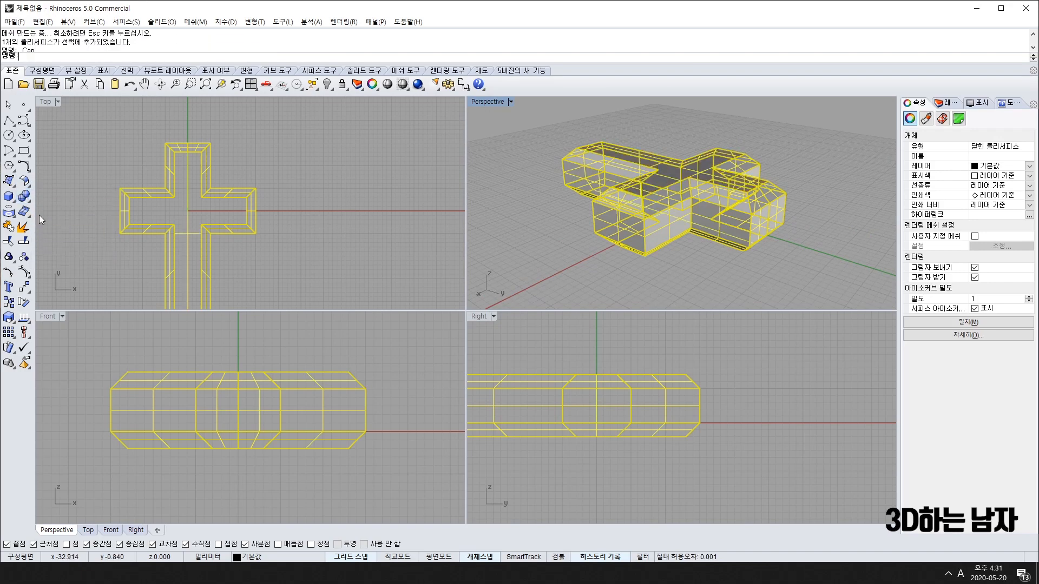
{"action": "mouse_move", "coordinate": [670, 216]}
{"action": "right_mouse_down"}
{"action": "mouse_move", "coordinate": [687, 232]}
{"action": "mouse_move", "coordinate": [731, 232]}
{"action": "mouse_move", "coordinate": [503, 184]}
{"action": "mouse_move", "coordinate": [665, 209]}
{"action": "mouse_move", "coordinate": [622, 260]}
{"action": "mouse_move", "coordinate": [659, 213]}
{"action": "right_mouse_up"}
{"action": "left_click", "coordinate": [730, 232]}
{"action": "scroll", "coordinate": [665, 208], "scroll_direction": "down", "scroll_amount": 5}
{"action": "scroll", "coordinate": [626, 249], "scroll_direction": "down", "scroll_amount": 3}
{"action": "right_click_drag", "start_coordinate": [626, 248], "coordinate": [646, 176]}
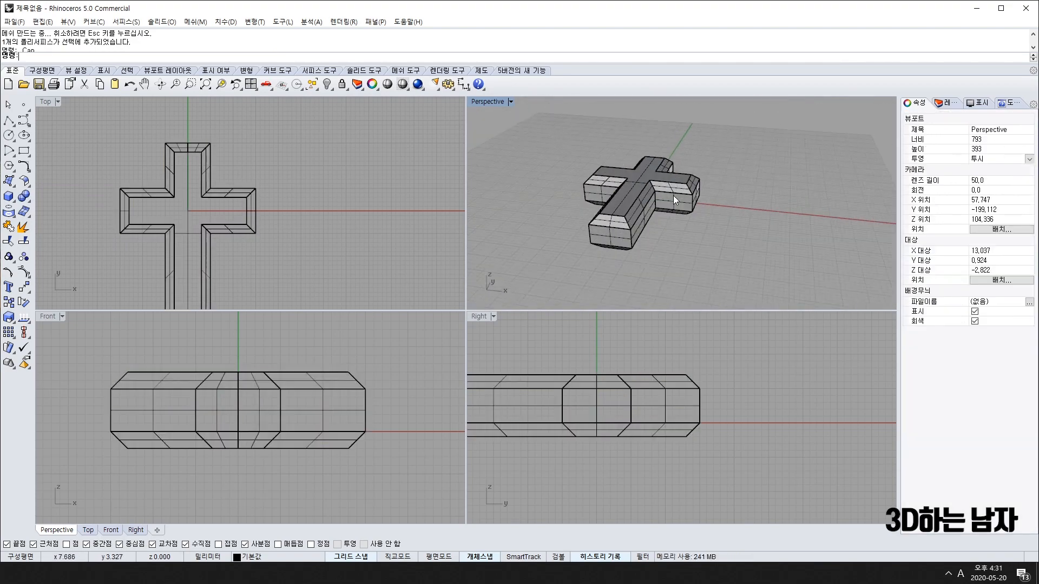
{"action": "right_click_drag", "start_coordinate": [646, 176], "coordinate": [684, 197]}
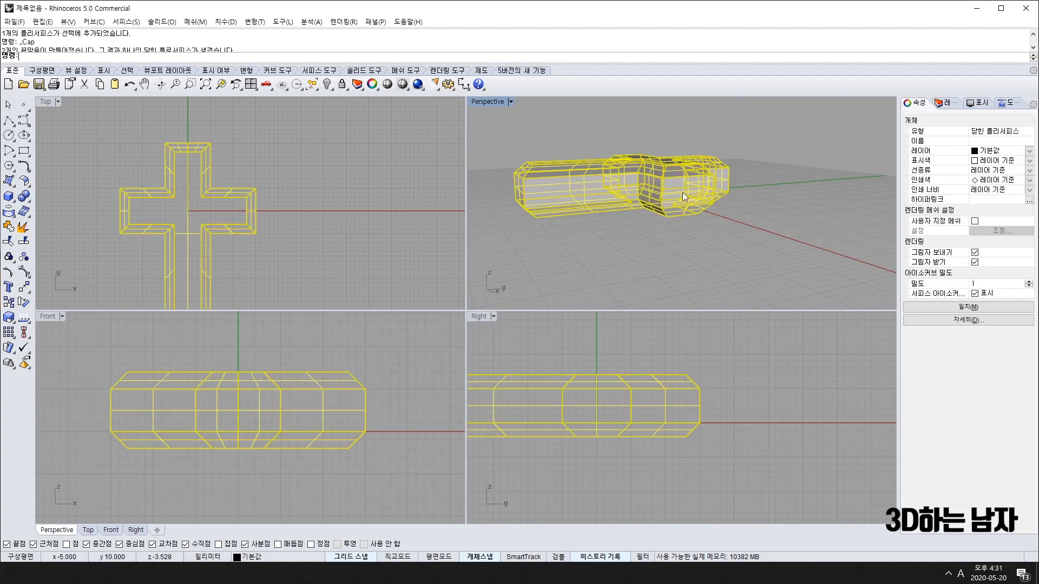
{"action": "right_click_drag", "start_coordinate": [683, 196], "coordinate": [627, 233]}
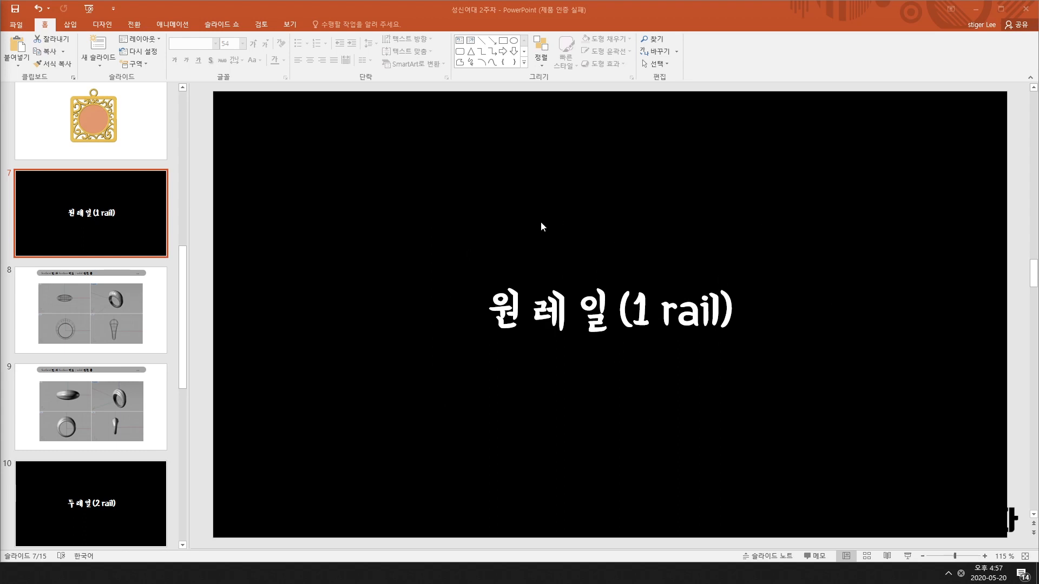
- Review the ring example slide and the Sweep 1 Rail explanation slide in the PowerPoint presentation
{"action": "left_click", "coordinate": [98, 299]}
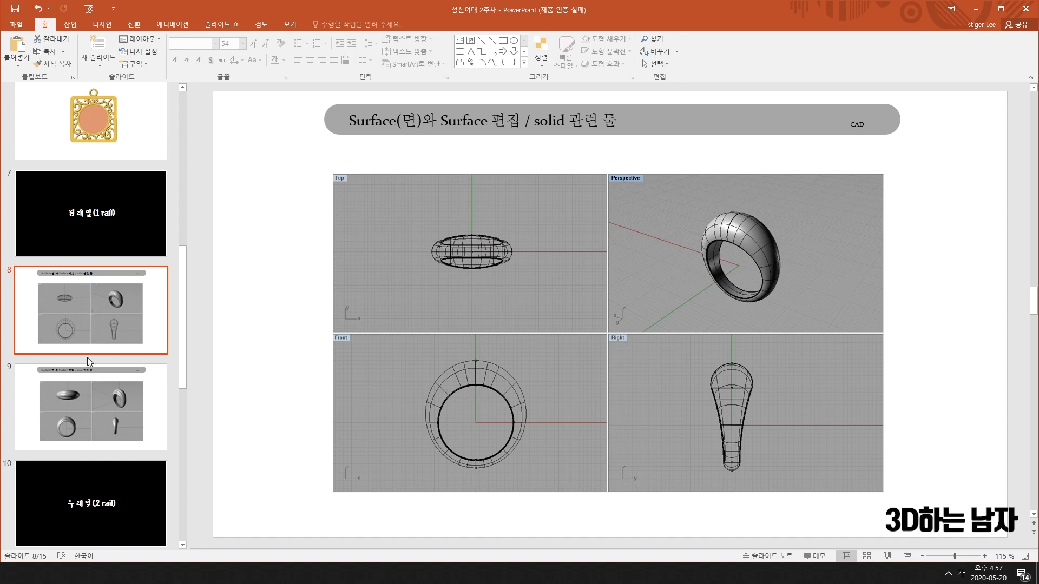
{"action": "scroll", "coordinate": [86, 357], "scroll_direction": "up", "scroll_amount": 5}
{"action": "left_click", "coordinate": [107, 329]}
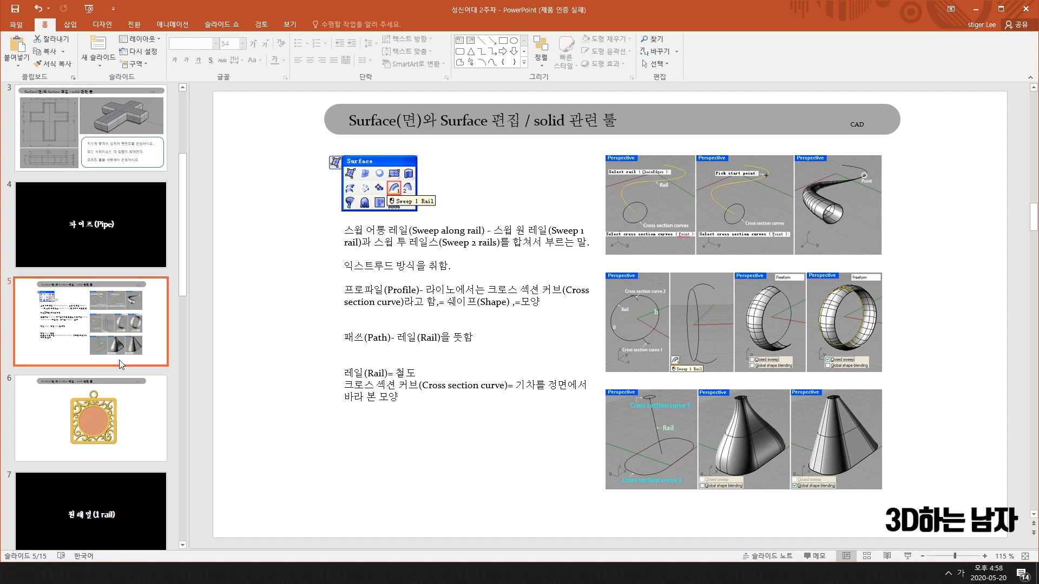
{"action": "scroll", "coordinate": [119, 421], "scroll_direction": "down", "scroll_amount": 3}
{"action": "left_click", "coordinate": [108, 412]}
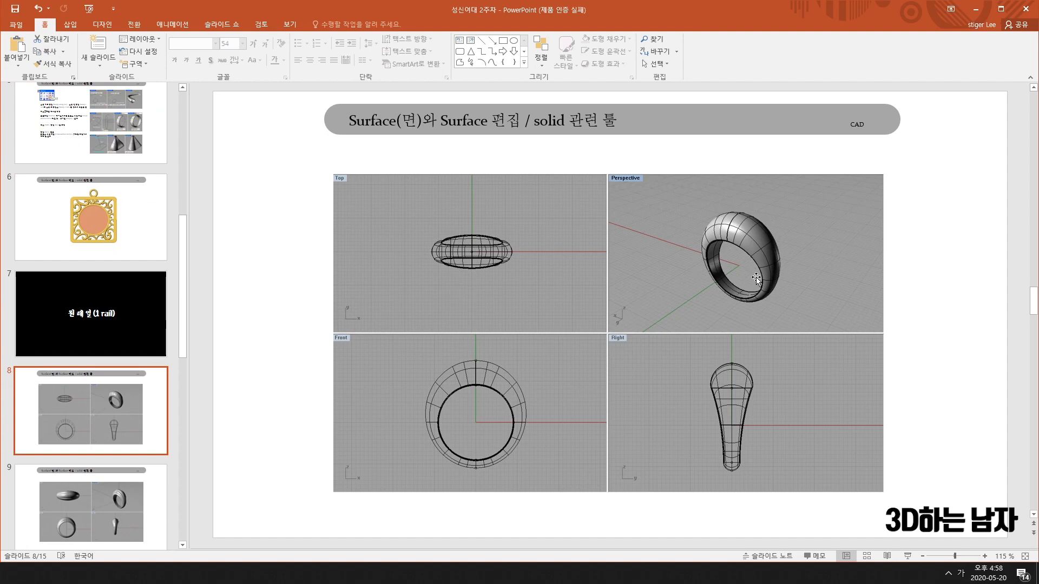
- Switch to Rhino and delete all the square pendant geometry, keeping the background picture
{"action": "key", "text": "alt+Tab"}
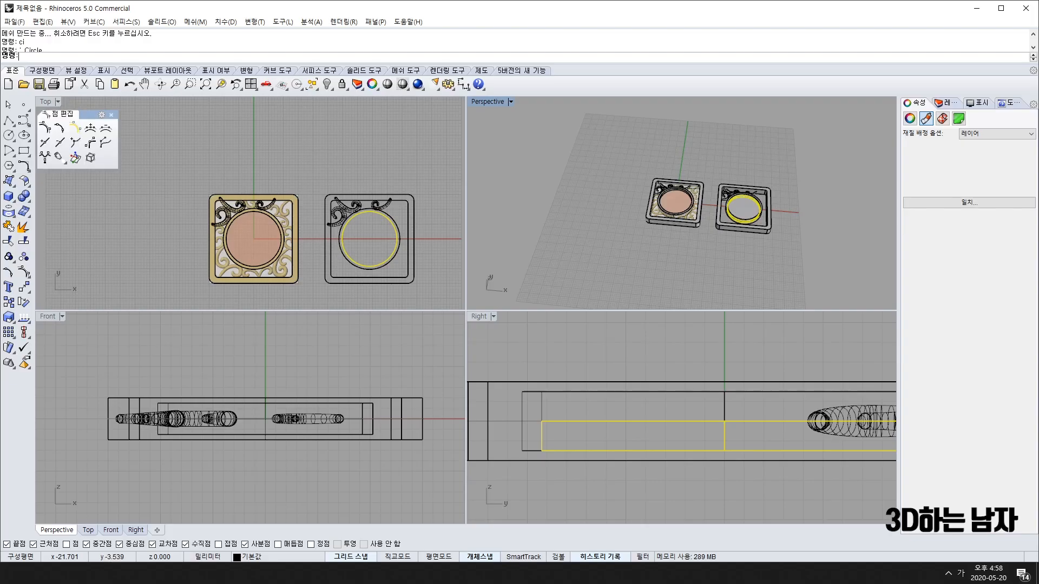
{"action": "left_click_drag", "start_coordinate": [168, 155], "coordinate": [421, 295]}
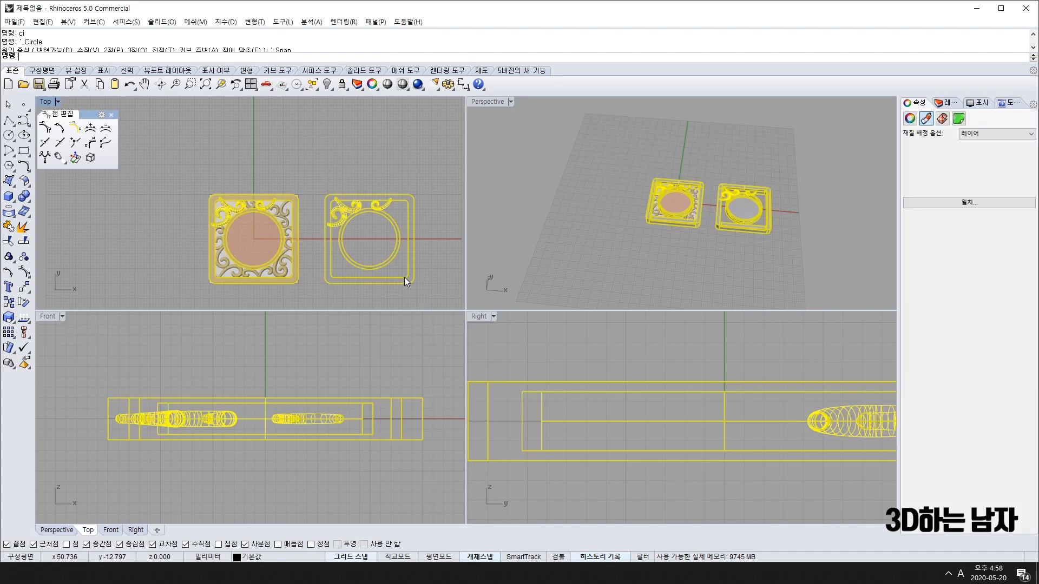
{"action": "key", "text": "Delete"}
{"action": "right_click_drag", "start_coordinate": [225, 237], "coordinate": [225, 187]}
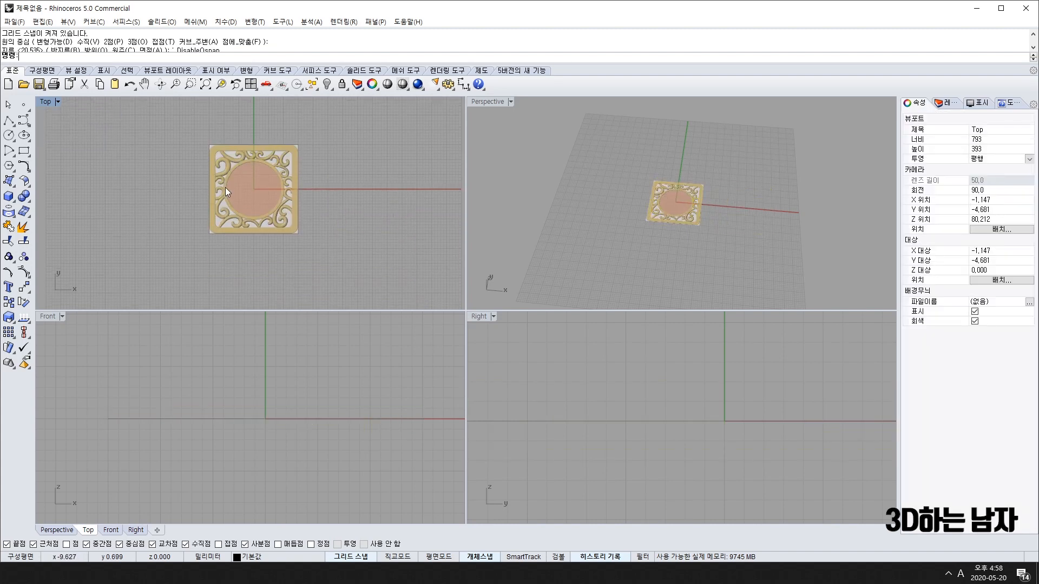
- Delete the remaining pendant background picture from the Top view and maximize the Front viewport
{"action": "left_click", "coordinate": [278, 198]}
{"action": "key", "text": "Delete"}
{"action": "mouse_move", "coordinate": [349, 154]}
{"action": "right_mouse_down"}
{"action": "mouse_move", "coordinate": [344, 173]}
{"action": "mouse_move", "coordinate": [344, 160]}
{"action": "right_mouse_up"}
{"action": "scroll", "coordinate": [255, 191], "scroll_direction": "up", "scroll_amount": 6}
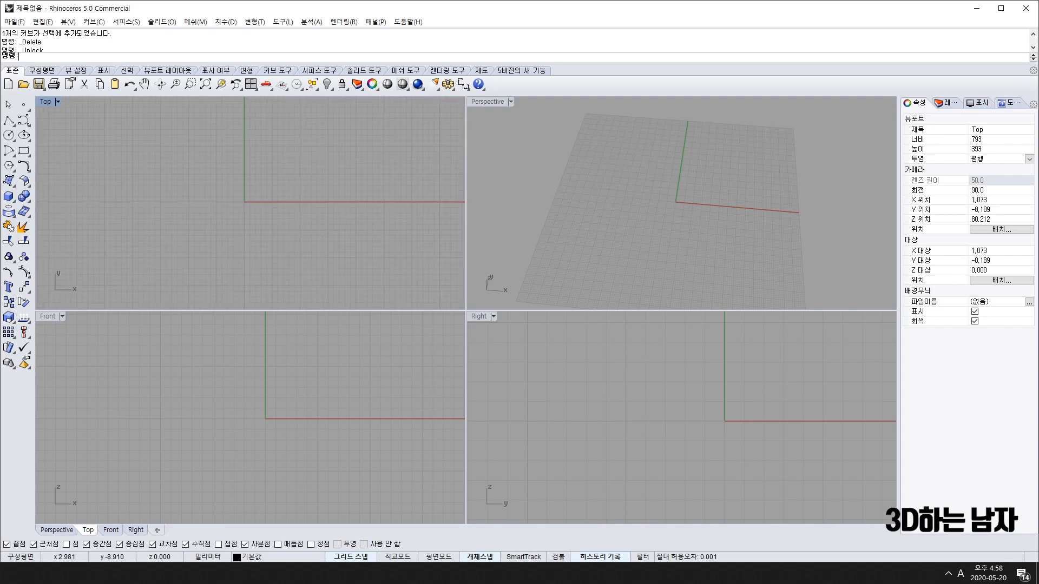
{"action": "right_click_drag", "start_coordinate": [233, 399], "coordinate": [307, 421]}
{"action": "double_click", "coordinate": [54, 316]}
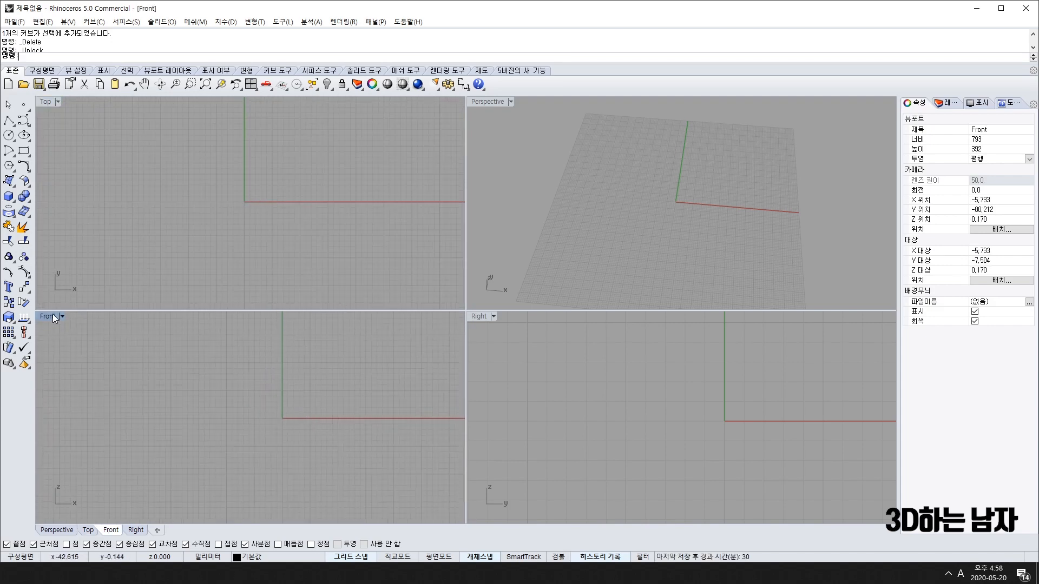
- Try a circle 30 mm in diameter centred at the origin in the Front view, and delete it
{"action": "mouse_move", "coordinate": [573, 360]}
{"action": "right_mouse_down"}
{"action": "mouse_move", "coordinate": [540, 375]}
{"action": "mouse_move", "coordinate": [570, 352]}
{"action": "right_mouse_up"}
{"action": "left_click", "coordinate": [13, 137]}
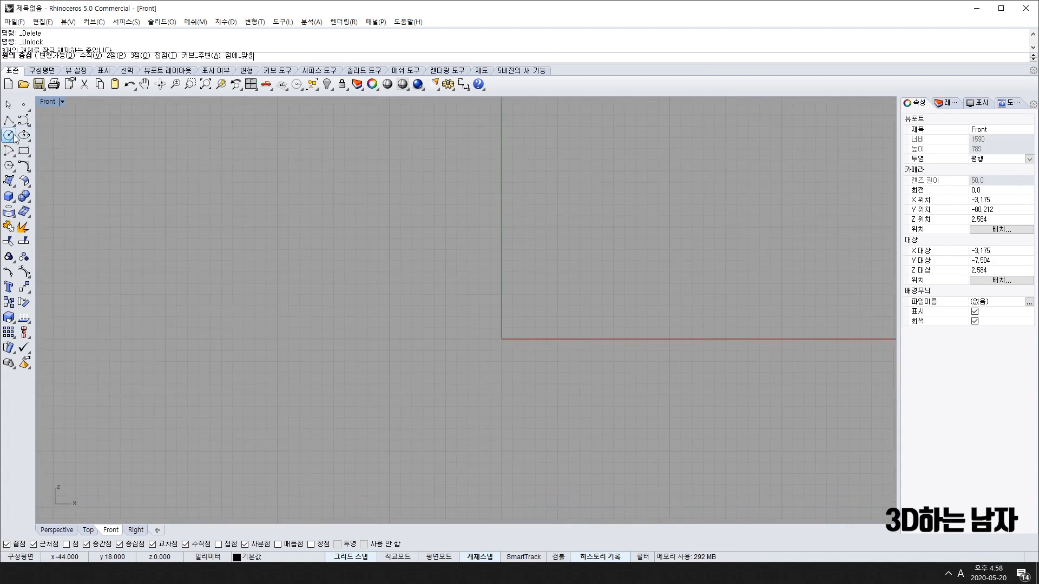
{"action": "left_click", "coordinate": [502, 339]}
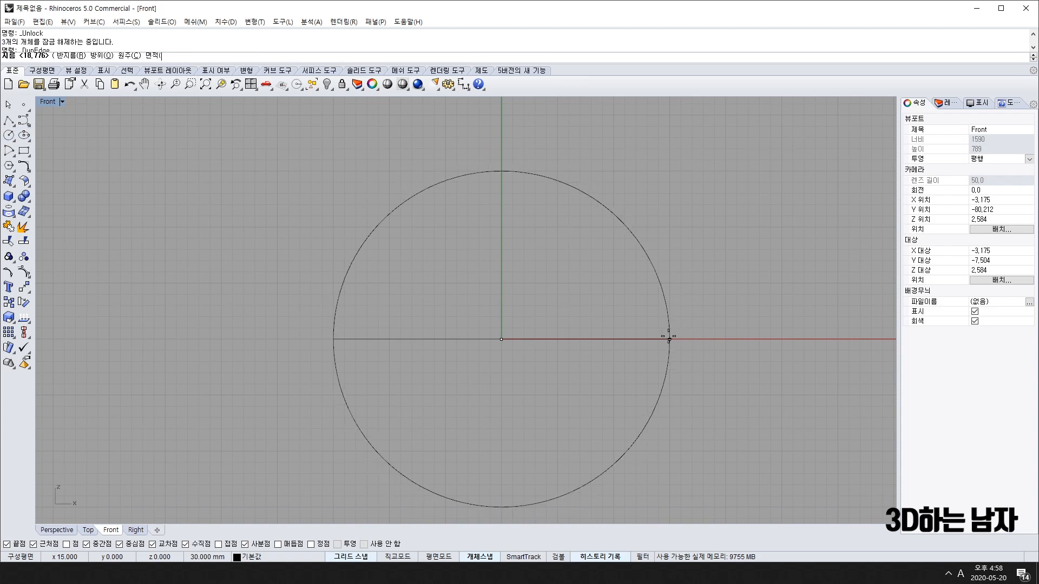
{"action": "left_click", "coordinate": [669, 339]}
{"action": "scroll", "coordinate": [568, 324], "scroll_direction": "down", "scroll_amount": 5}
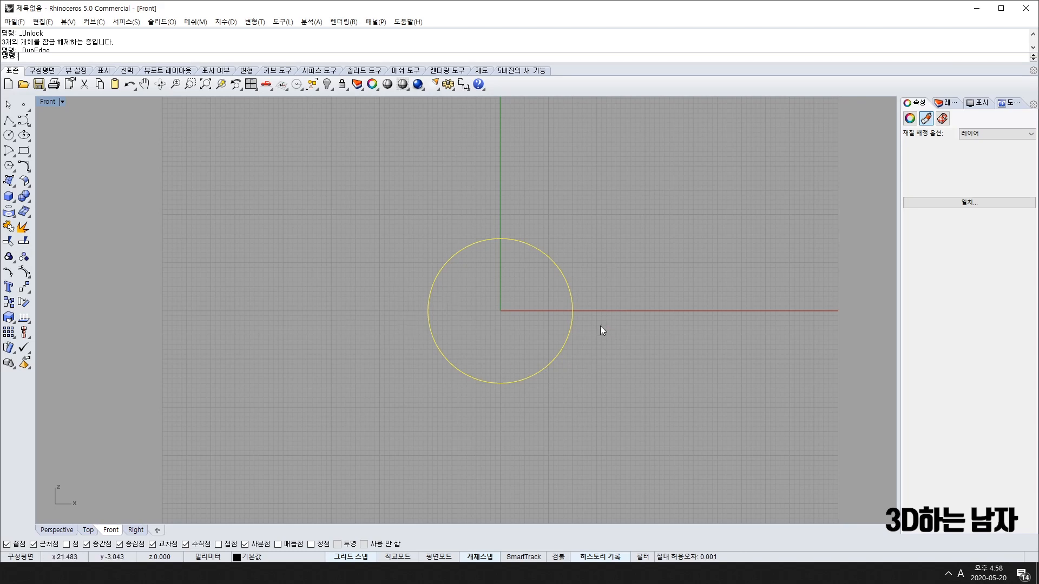
{"action": "key", "text": "Delete"}
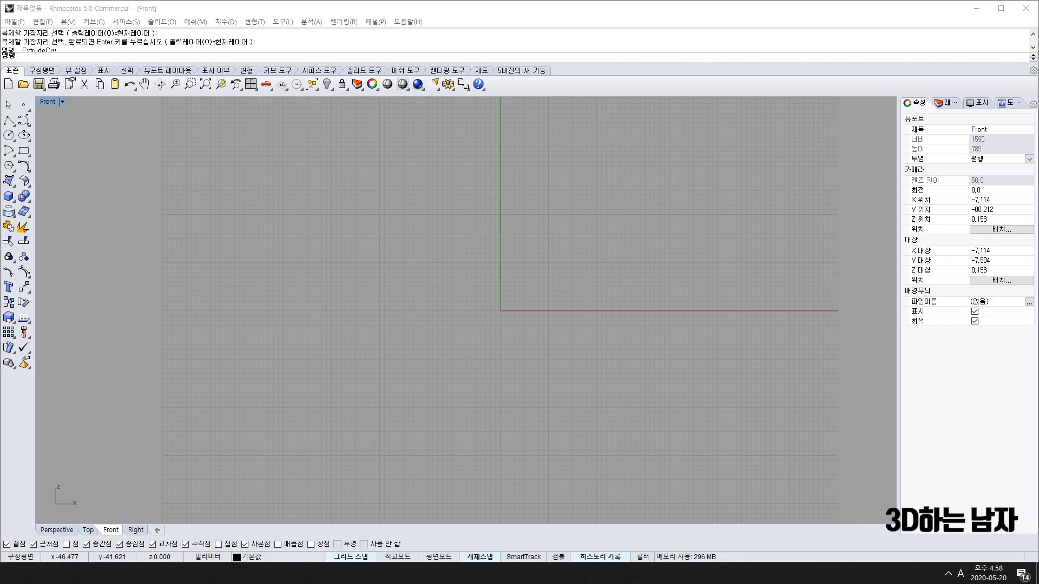
- Switch to the web browser and search Naver for "반지사이즈표" (ring size chart)
{"action": "scroll", "coordinate": [591, 303], "scroll_direction": "up", "scroll_amount": 8}
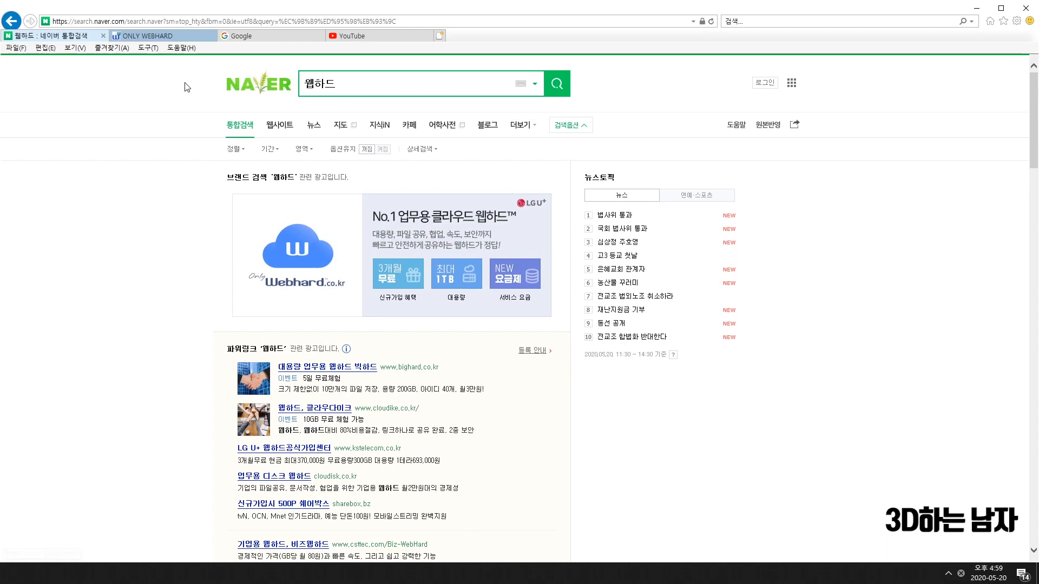
{"action": "left_click", "coordinate": [353, 88]}
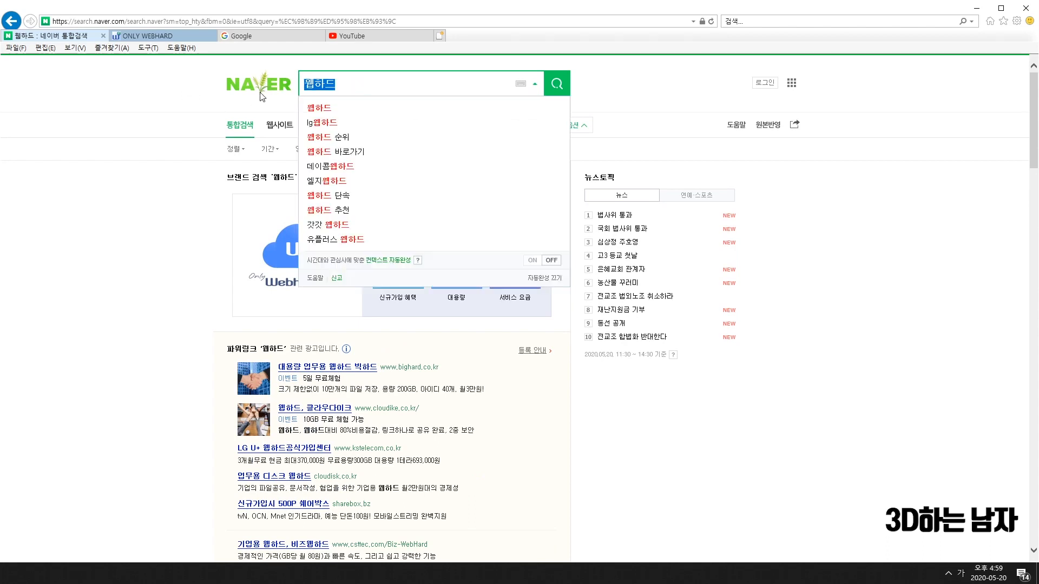
{"action": "type", "text": "반지사"}
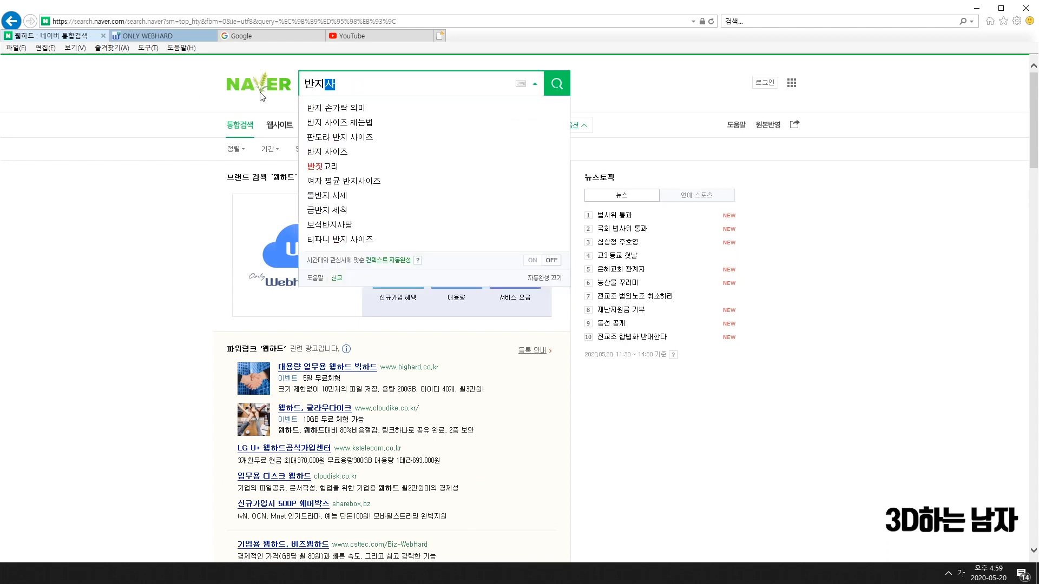
{"action": "type", "text": "이즈표"}
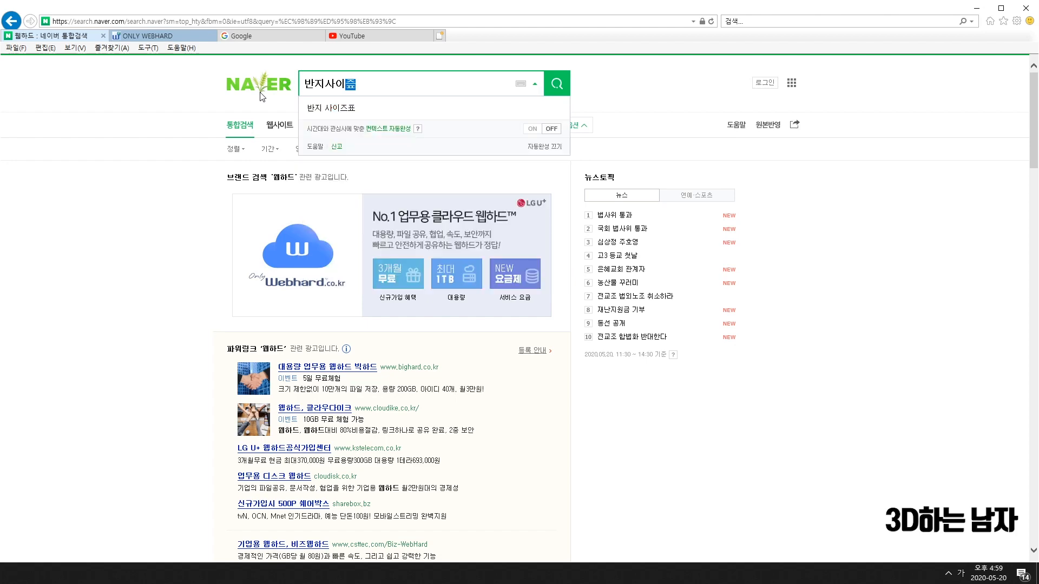
{"action": "key", "text": "Return"}
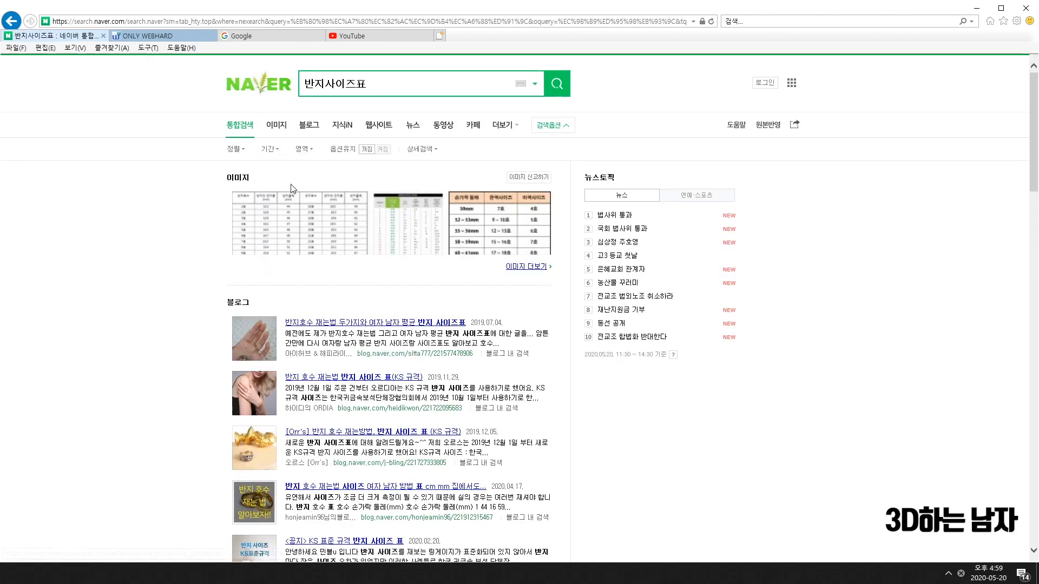
- Show the image results for the ring size chart and enlarge the first chart
{"action": "left_click", "coordinate": [278, 129]}
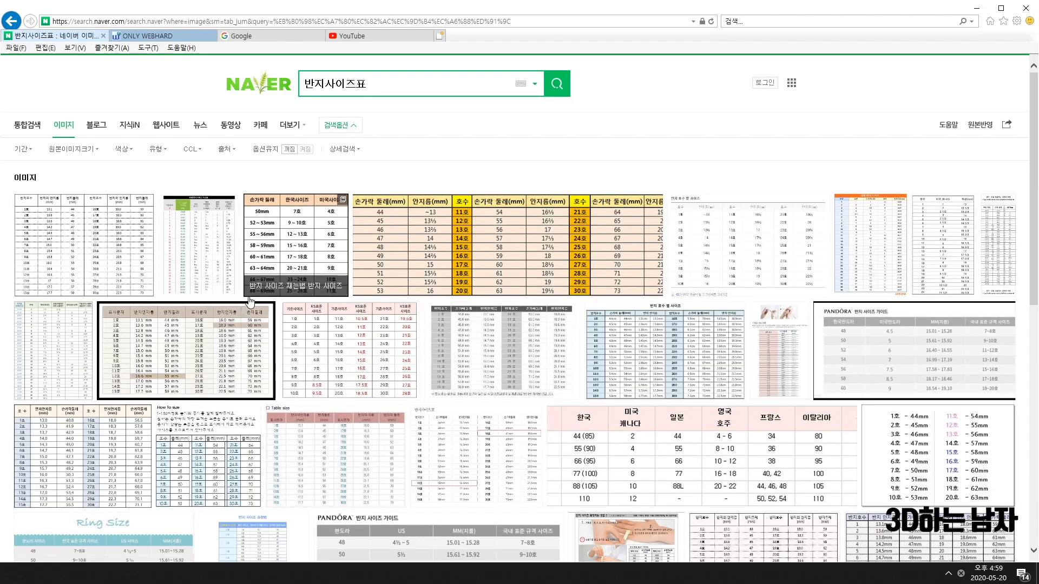
{"action": "left_click", "coordinate": [100, 247]}
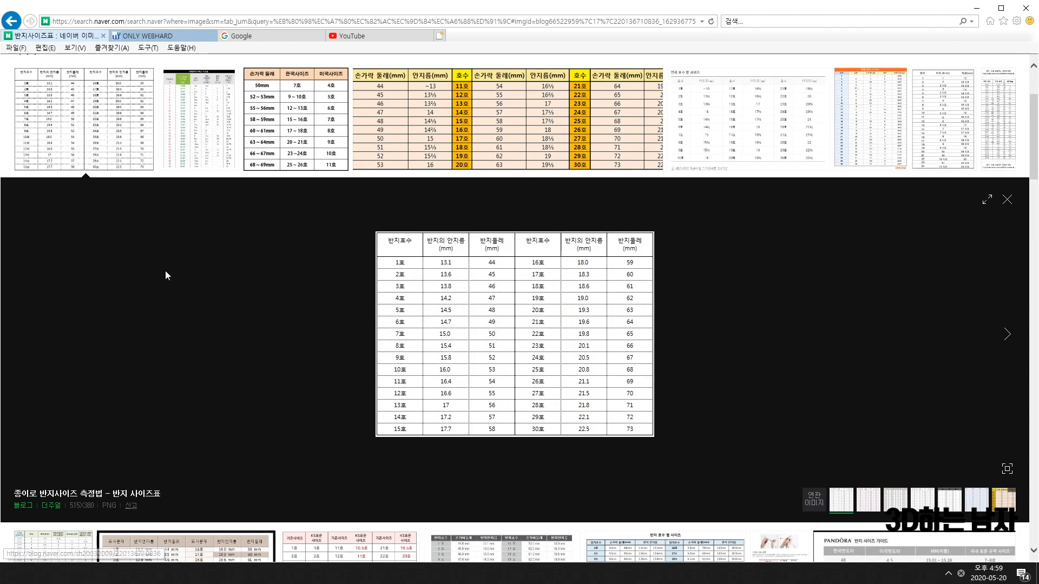
{"action": "scroll", "coordinate": [164, 271], "scroll_direction": "up", "scroll_amount": 2}
{"action": "scroll", "coordinate": [491, 295], "scroll_direction": "down", "scroll_amount": 4}
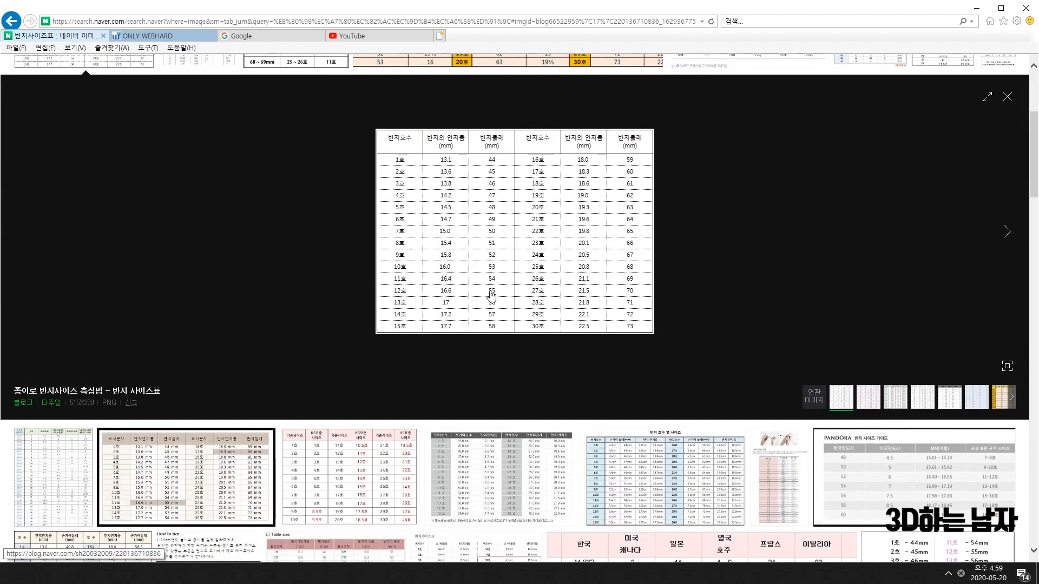
- Open the chart's source blog post and consult its ring size table of inner diameters
{"action": "left_click", "coordinate": [483, 218]}
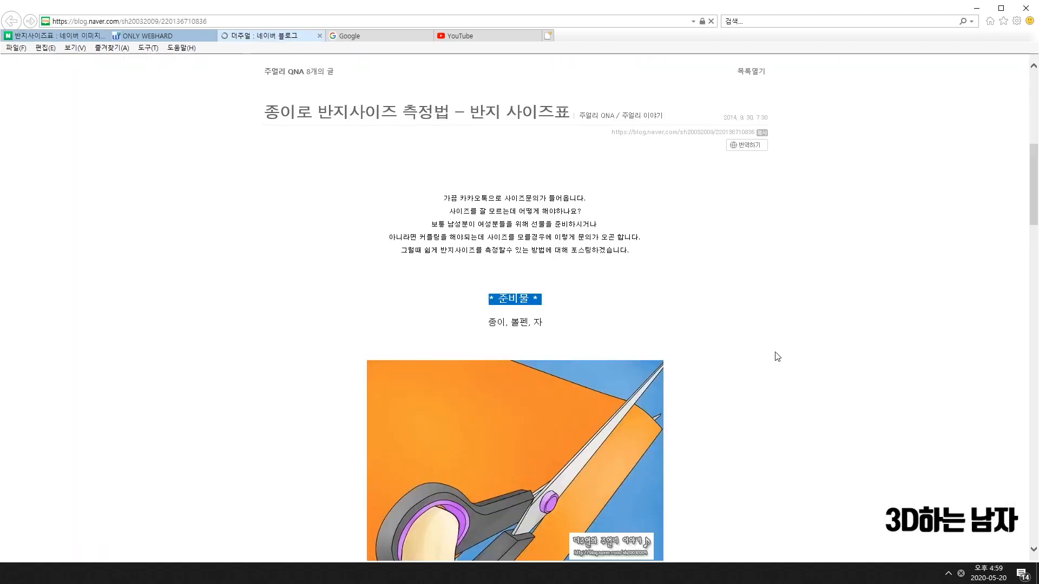
{"action": "scroll", "coordinate": [738, 355], "scroll_direction": "down", "scroll_amount": 20}
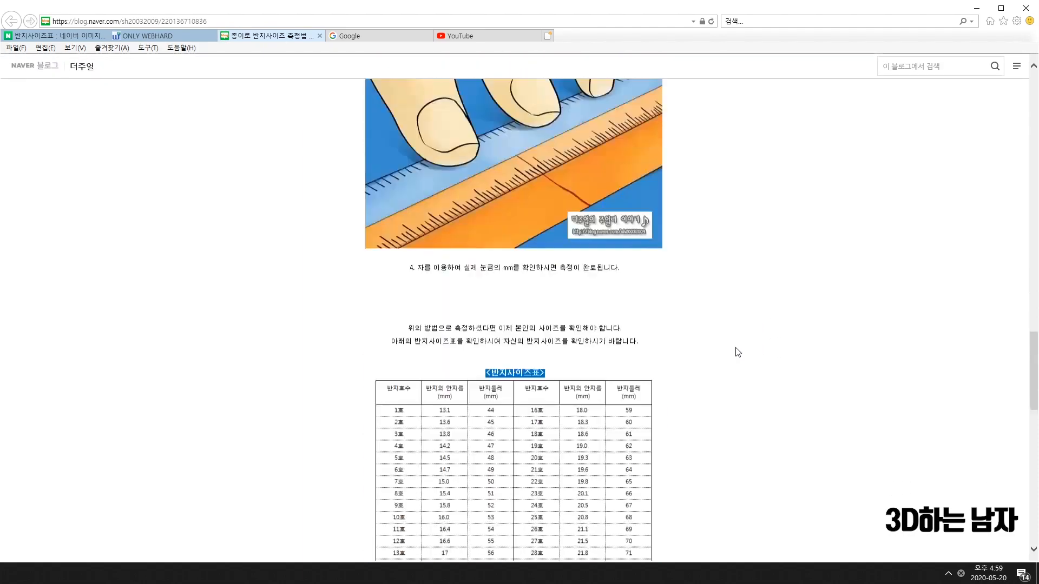
{"action": "scroll", "coordinate": [735, 351], "scroll_direction": "down", "scroll_amount": 1}
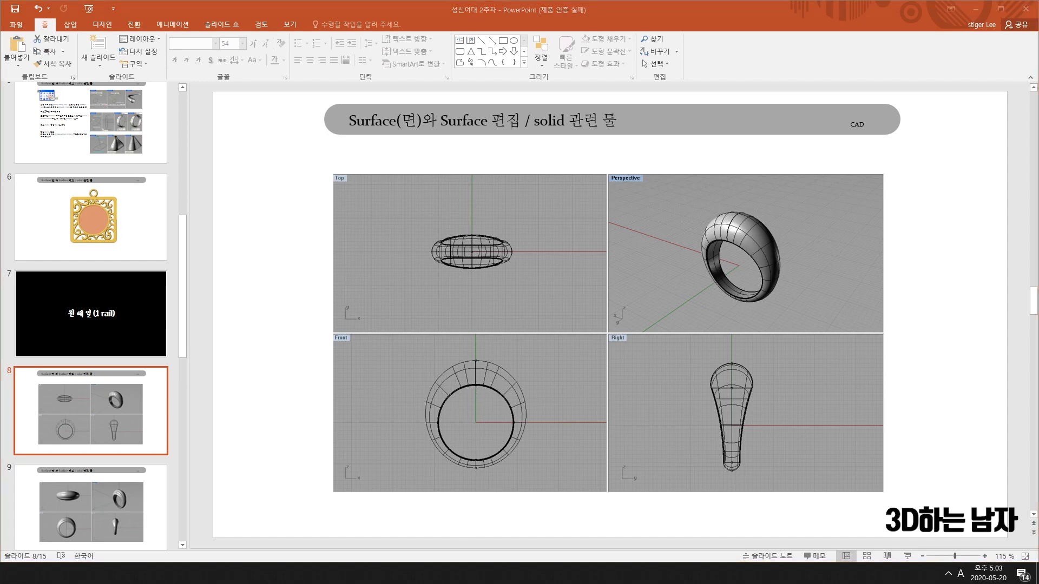
{"action": "key", "text": "alt+Tab"}
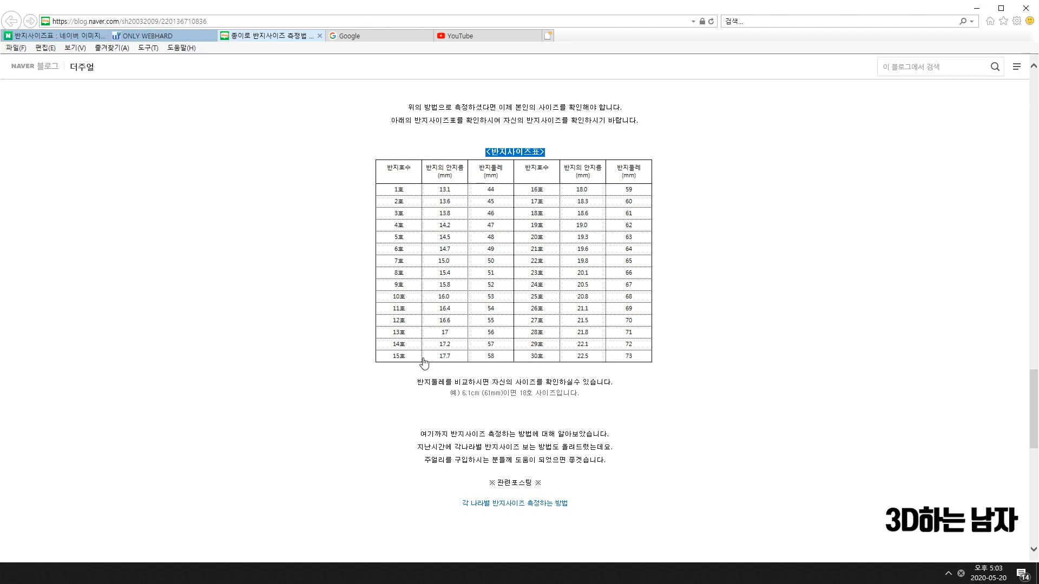
- Switch to Rhino and draw a circle centred at the origin with a radius of 16.6 mm in the Front view
{"action": "key", "text": "alt+Tab"}
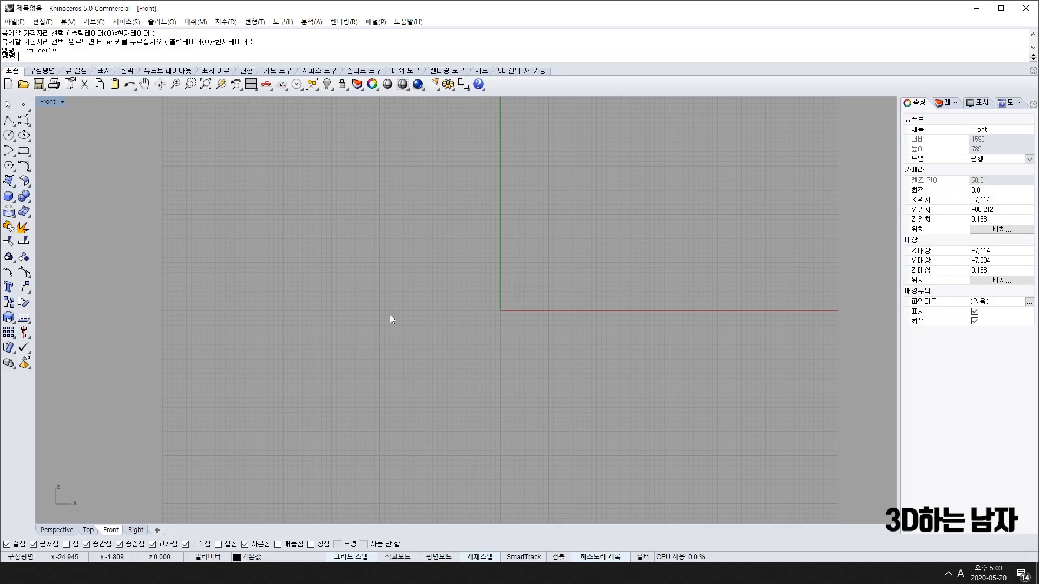
{"action": "mouse_move", "coordinate": [587, 311]}
{"action": "right_mouse_down"}
{"action": "mouse_move", "coordinate": [550, 338]}
{"action": "mouse_move", "coordinate": [580, 329]}
{"action": "right_mouse_up"}
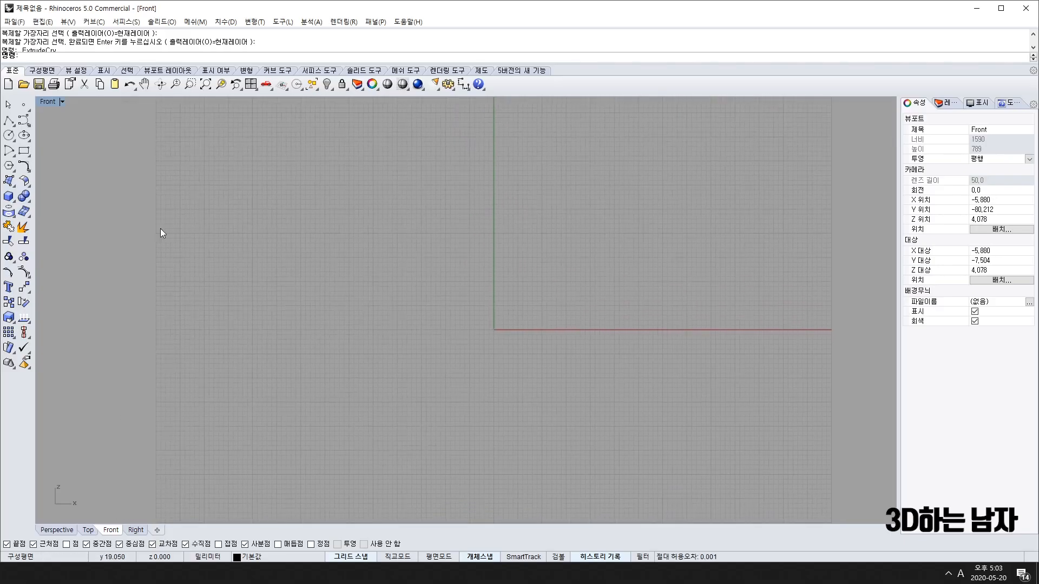
{"action": "left_click", "coordinate": [10, 135]}
{"action": "left_click", "coordinate": [493, 330]}
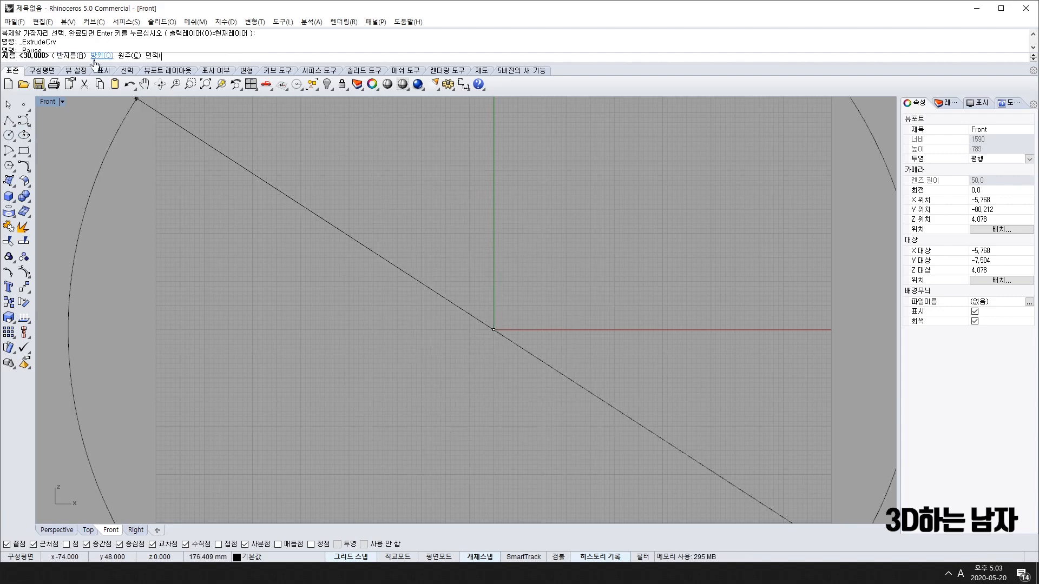
{"action": "left_click", "coordinate": [64, 56]}
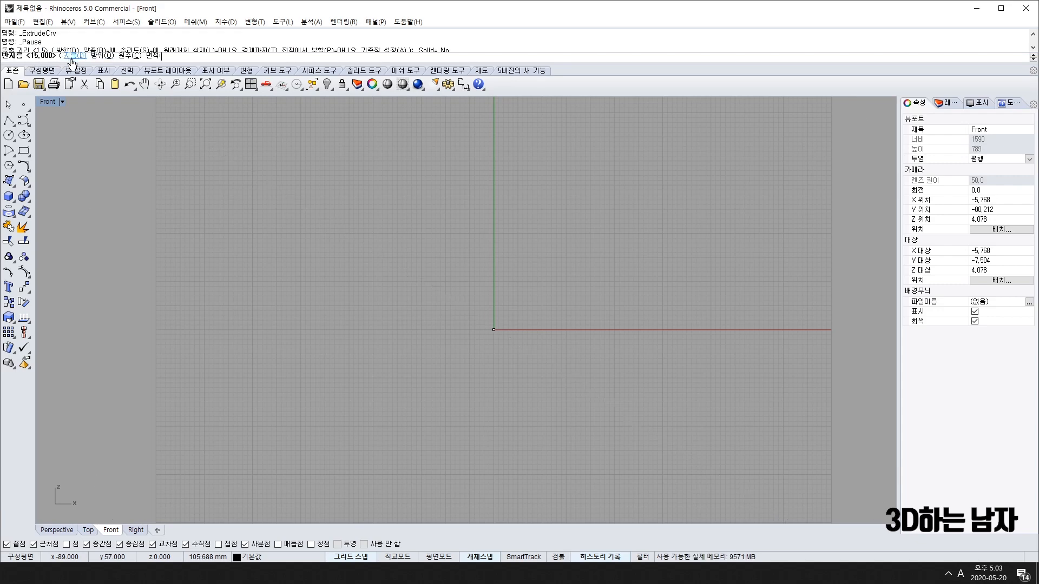
{"action": "type", "text": "16.6"}
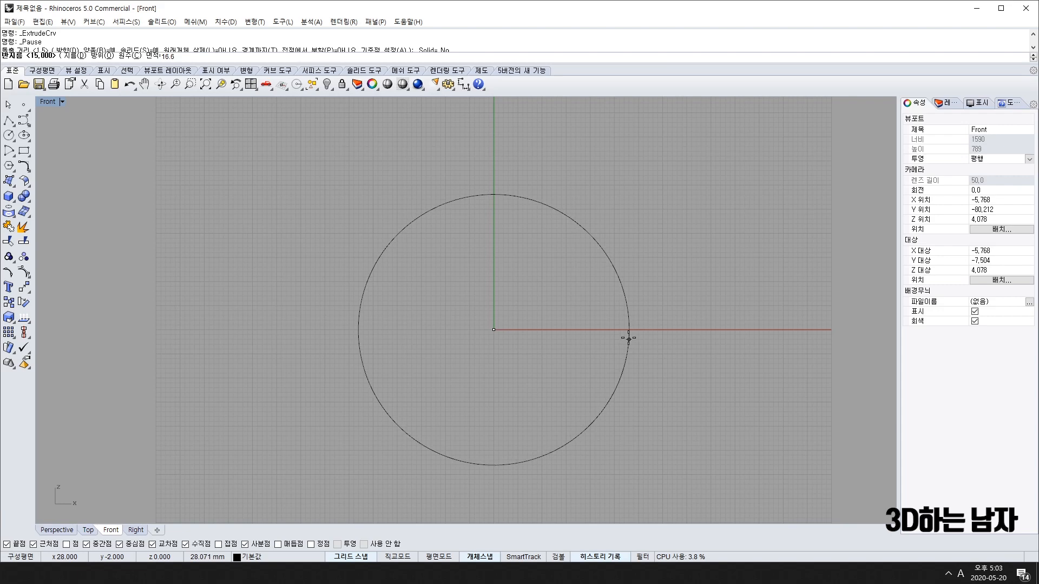
{"action": "key", "text": "Return"}
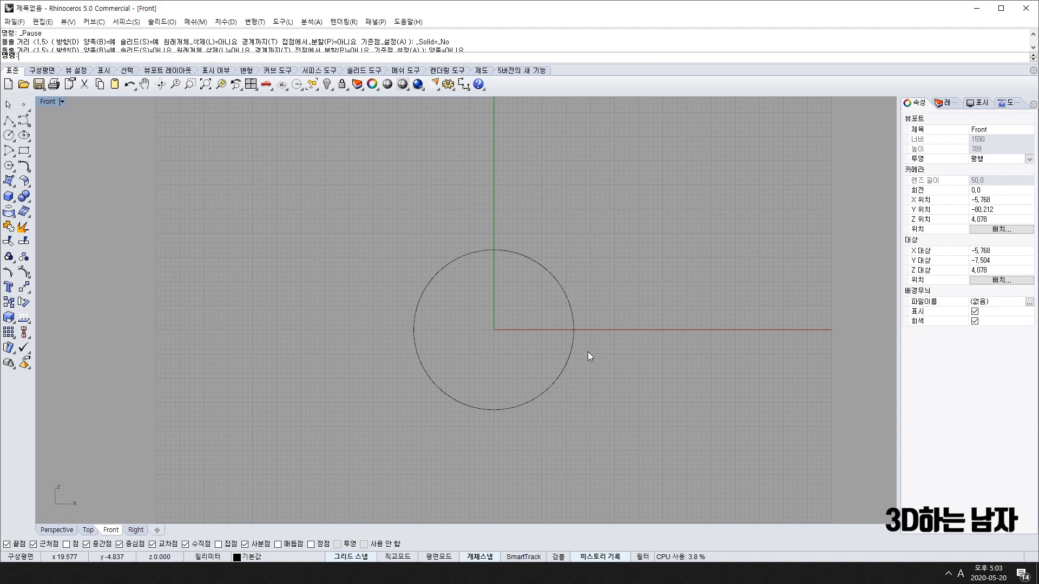
- Delete the circle with the 16.6 mm radius
{"action": "left_click", "coordinate": [437, 403]}
{"action": "scroll", "coordinate": [514, 325], "scroll_direction": "up", "scroll_amount": 6}
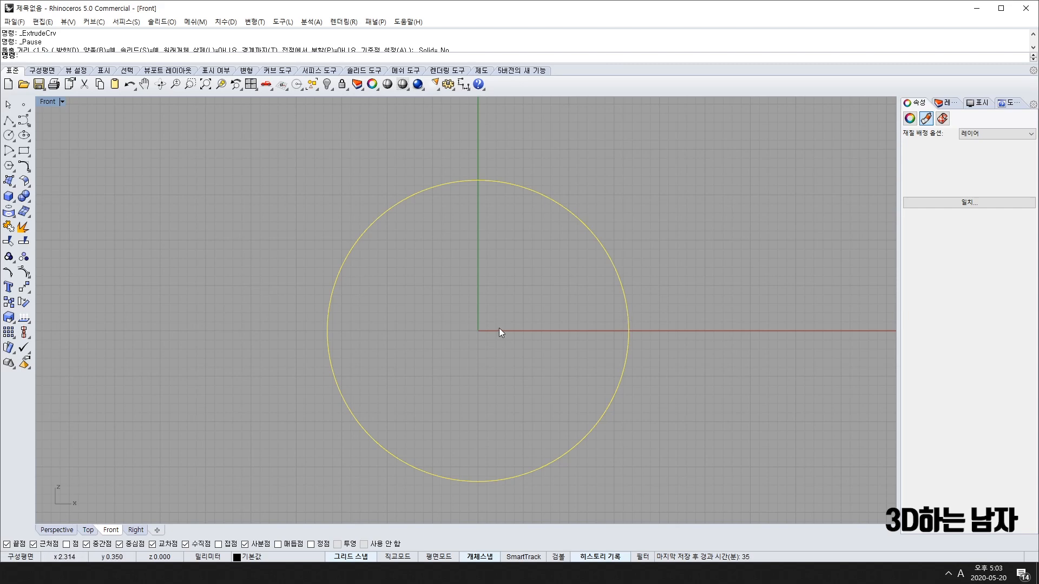
{"action": "scroll", "coordinate": [499, 328], "scroll_direction": "down", "scroll_amount": 3}
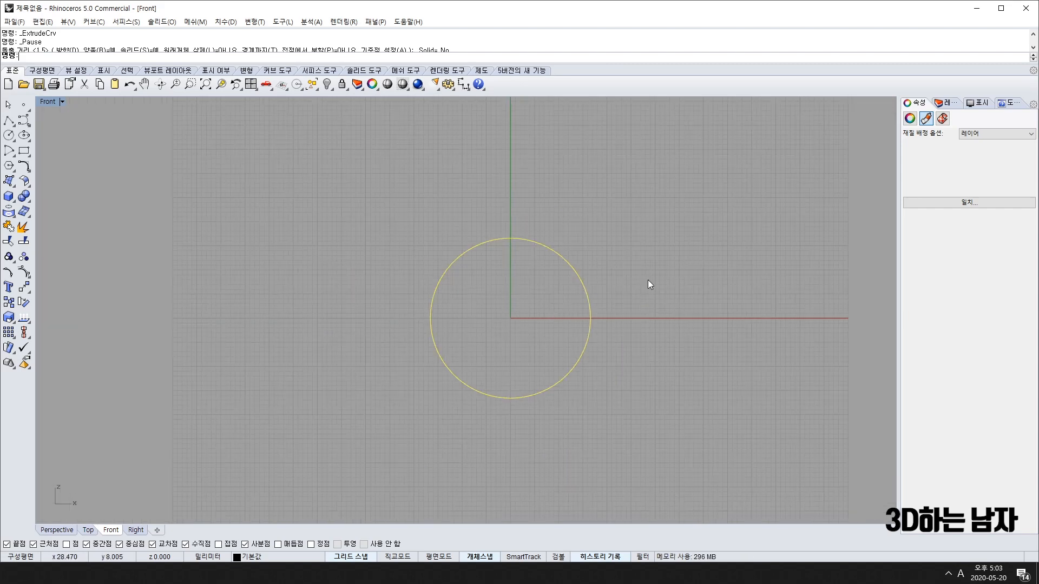
{"action": "key", "text": "Delete"}
- Draw a circle centred at the origin with a diameter of 16.6 mm in the Front view, and select it
{"action": "right_click_drag", "start_coordinate": [521, 322], "coordinate": [497, 320]}
{"action": "type", "text": "c"}
{"action": "key", "text": "Return"}
{"action": "type", "text": "0"}
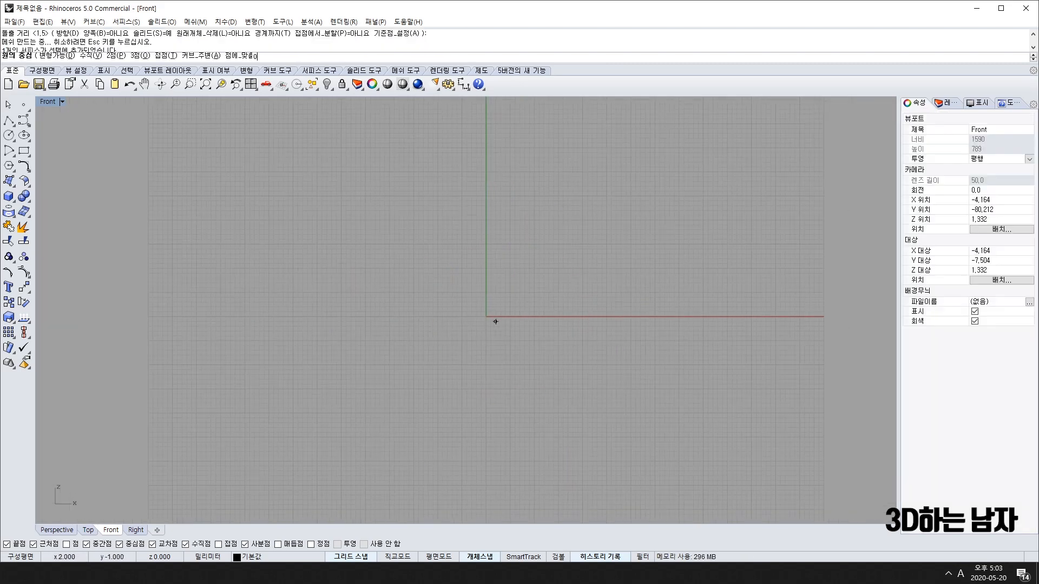
{"action": "key", "text": "Return"}
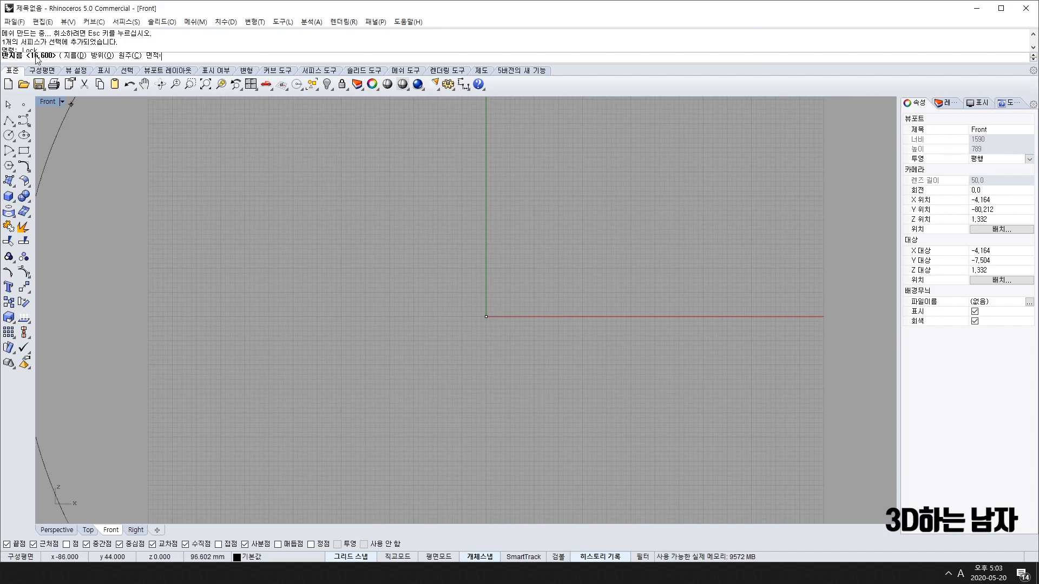
{"action": "left_click", "coordinate": [74, 55]}
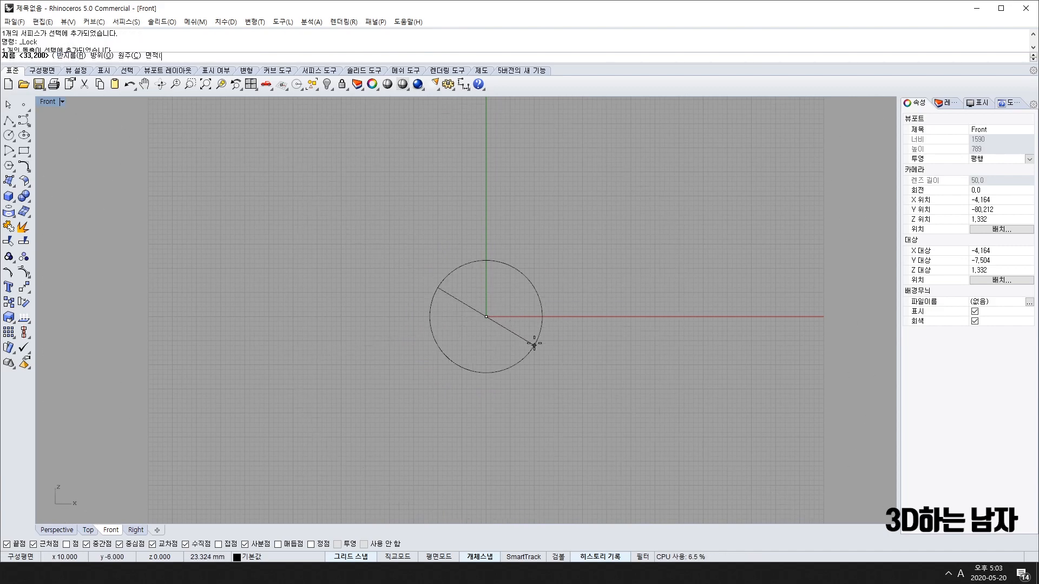
{"action": "type", "text": "16.6"}
{"action": "key", "text": "Return"}
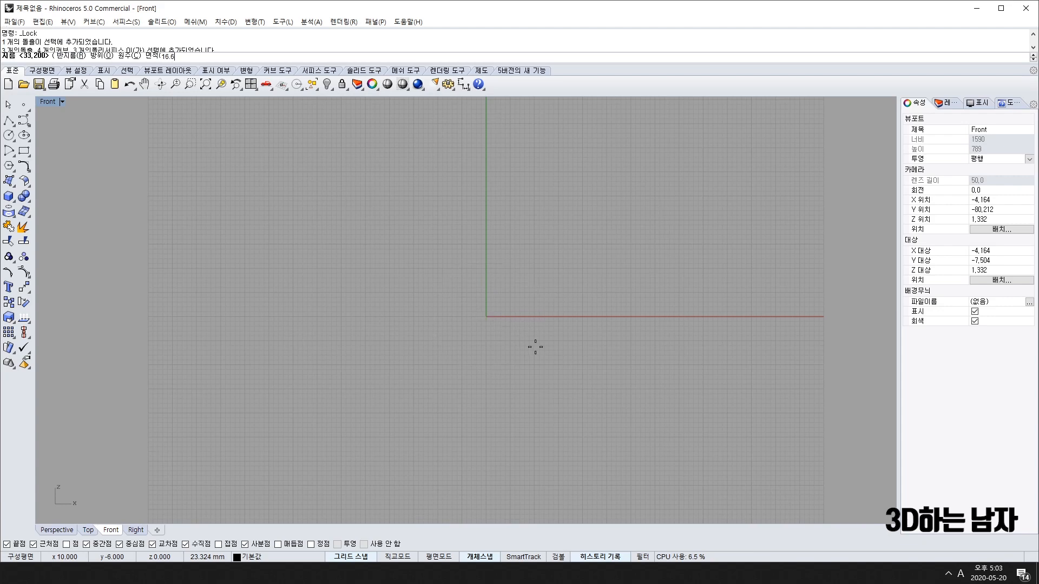
{"action": "scroll", "coordinate": [541, 296], "scroll_direction": "up", "scroll_amount": 8}
{"action": "left_click_drag", "start_coordinate": [531, 258], "coordinate": [410, 372]}
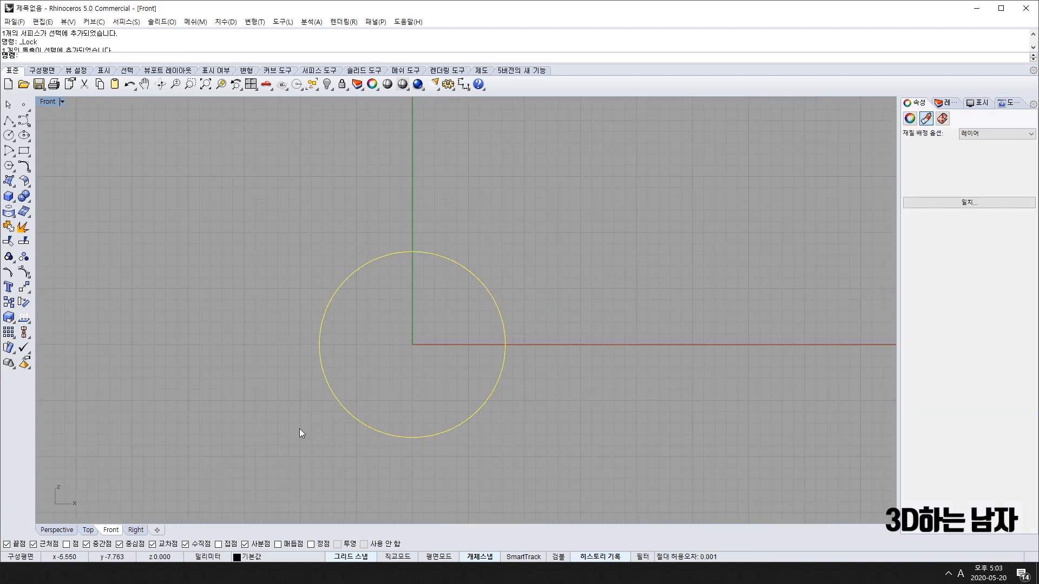
- Check the ring's four-view example slide in PowerPoint and return to the circle in Rhino's Front view
{"action": "key", "text": "alt+Tab"}
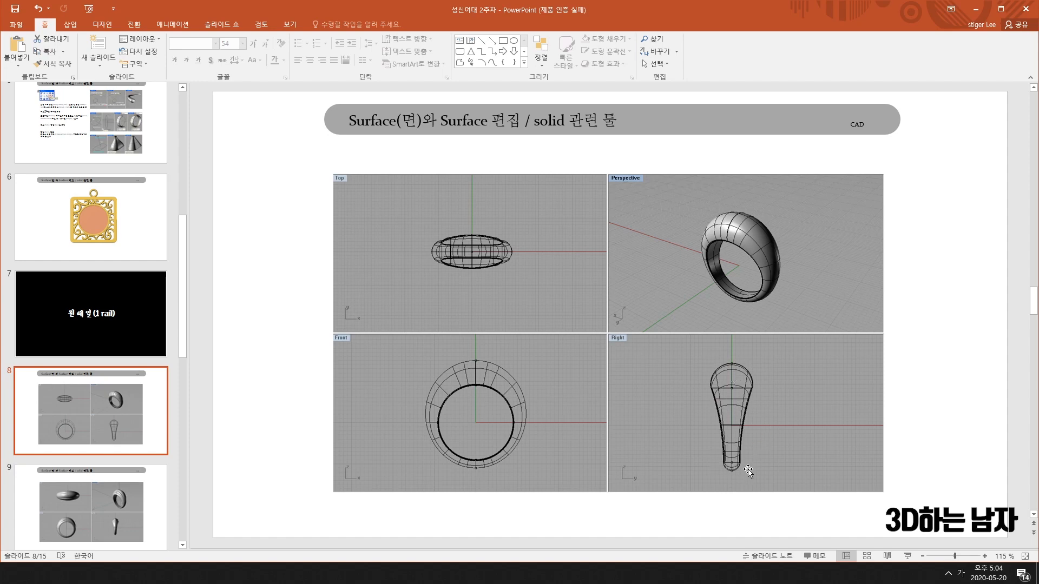
{"action": "key", "text": "alt+Tab"}
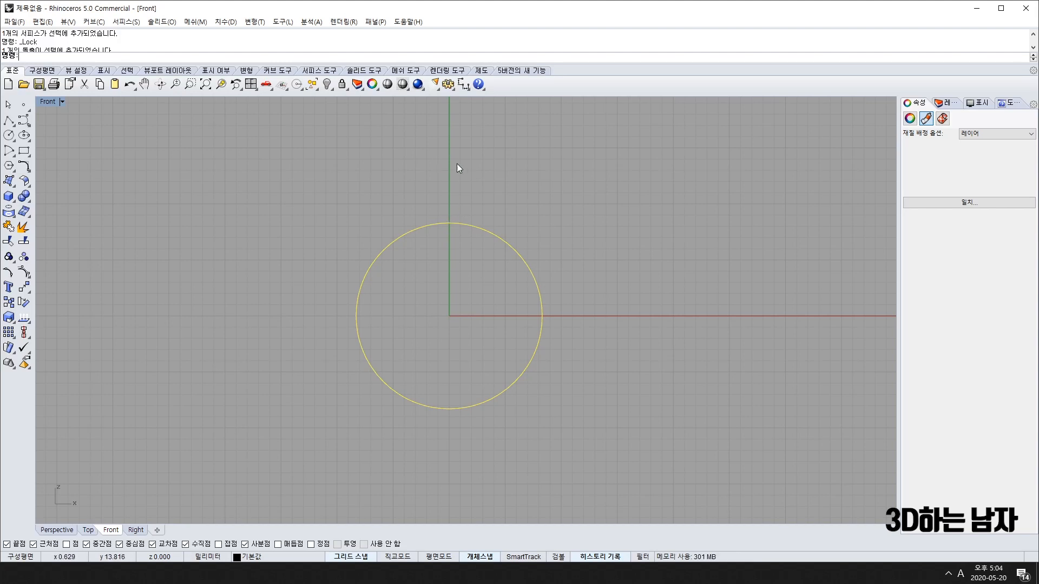
{"action": "right_click_drag", "start_coordinate": [478, 304], "coordinate": [486, 336]}
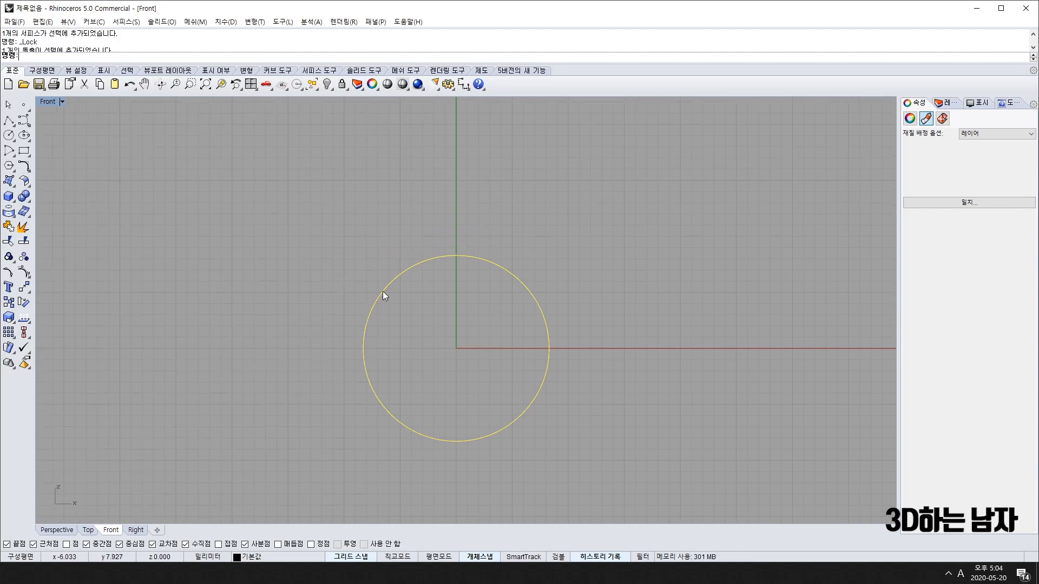
{"action": "scroll", "coordinate": [518, 300], "scroll_direction": "down", "scroll_amount": 4}
{"action": "right_click_drag", "start_coordinate": [518, 301], "coordinate": [499, 352]}
{"action": "scroll", "coordinate": [474, 347], "scroll_direction": "up", "scroll_amount": 6}
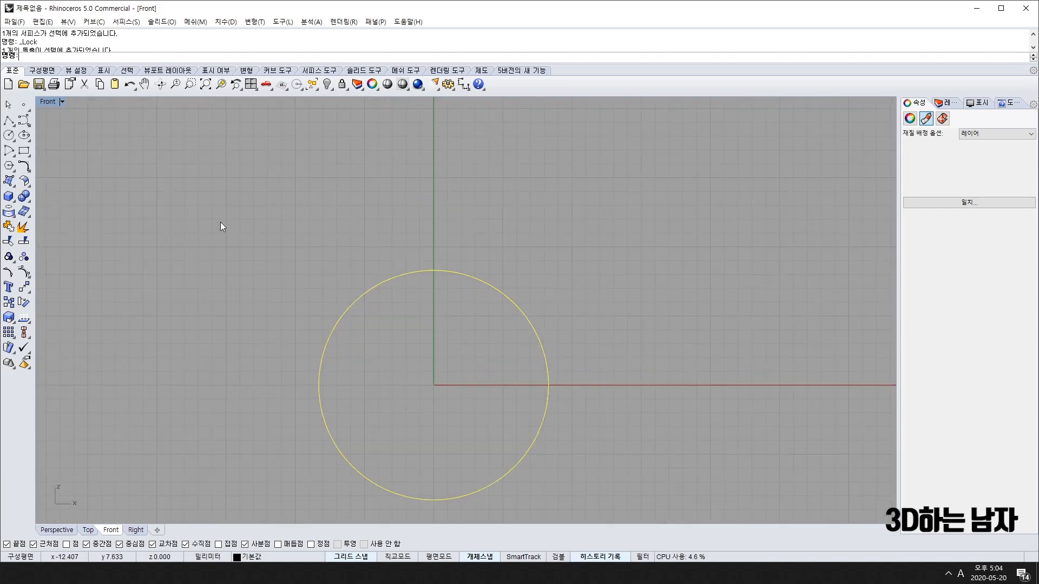
- Offset the 16.6 mm circle outward by 2 mm in the Front view
{"action": "right_click_drag", "start_coordinate": [362, 416], "coordinate": [377, 374]}
{"action": "scroll", "coordinate": [453, 345], "scroll_direction": "down", "scroll_amount": 3}
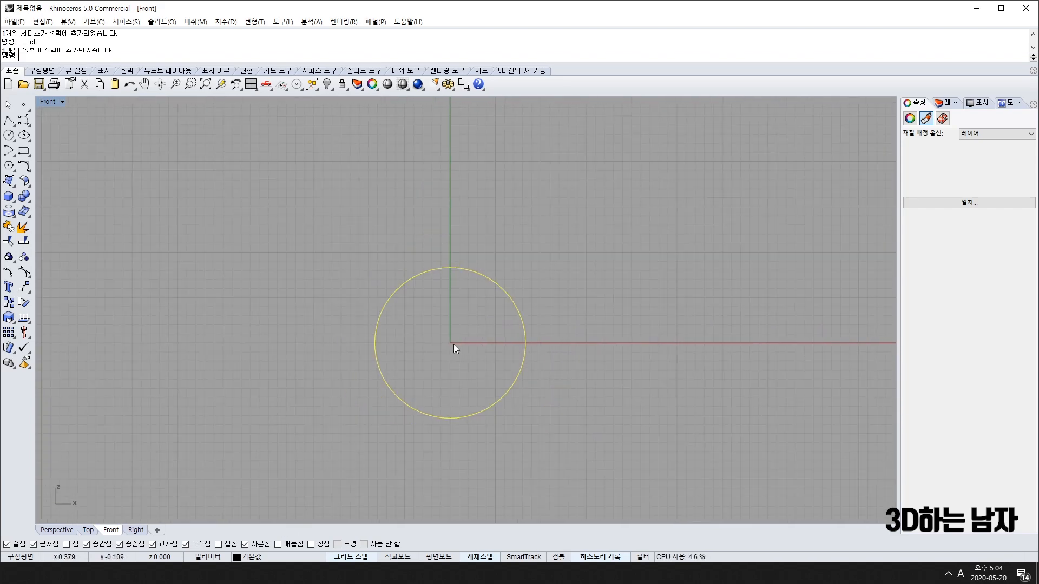
{"action": "left_click", "coordinate": [24, 166]}
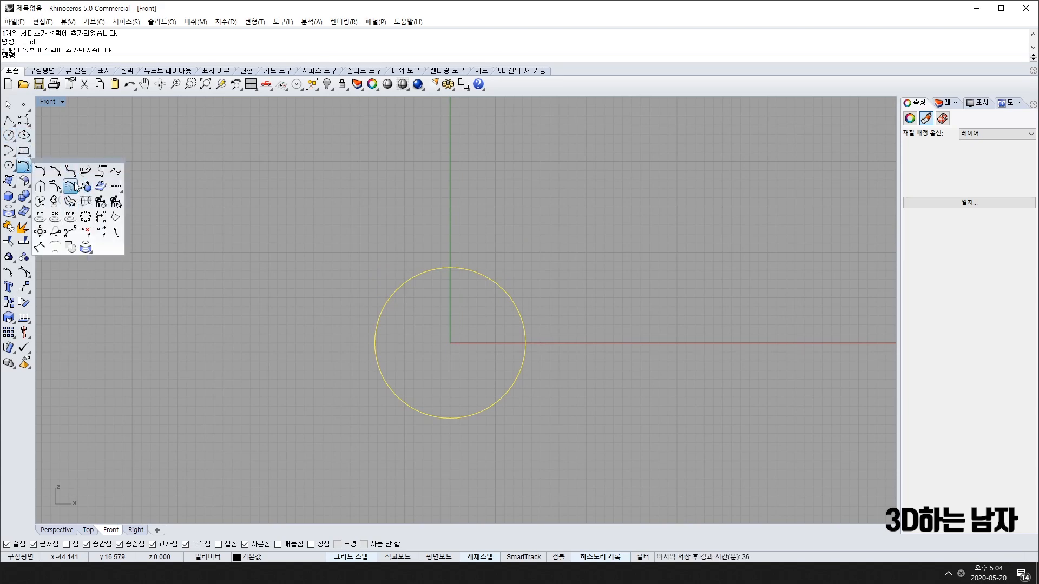
{"action": "left_click", "coordinate": [71, 186]}
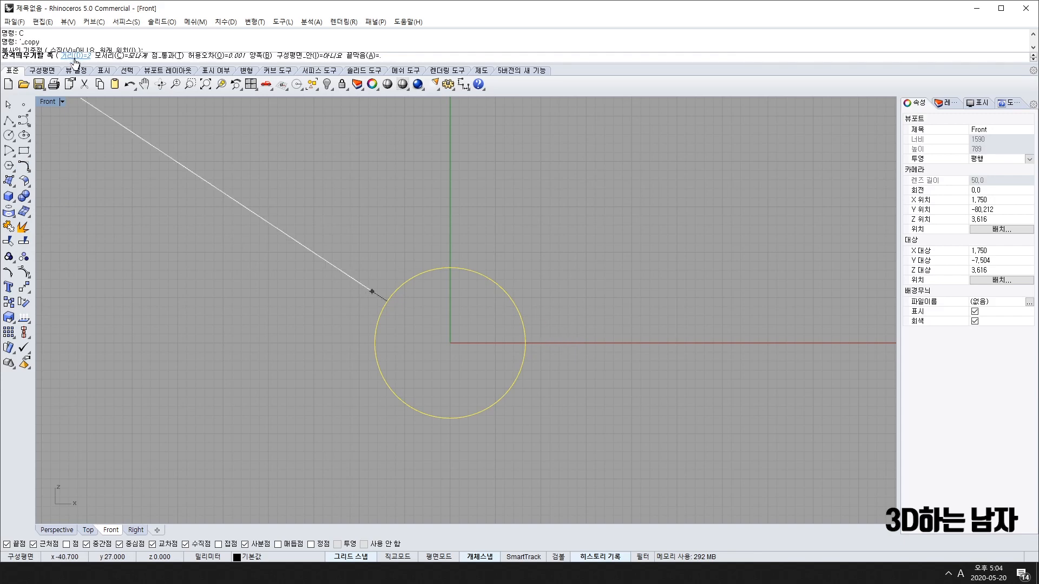
{"action": "left_click", "coordinate": [660, 341]}
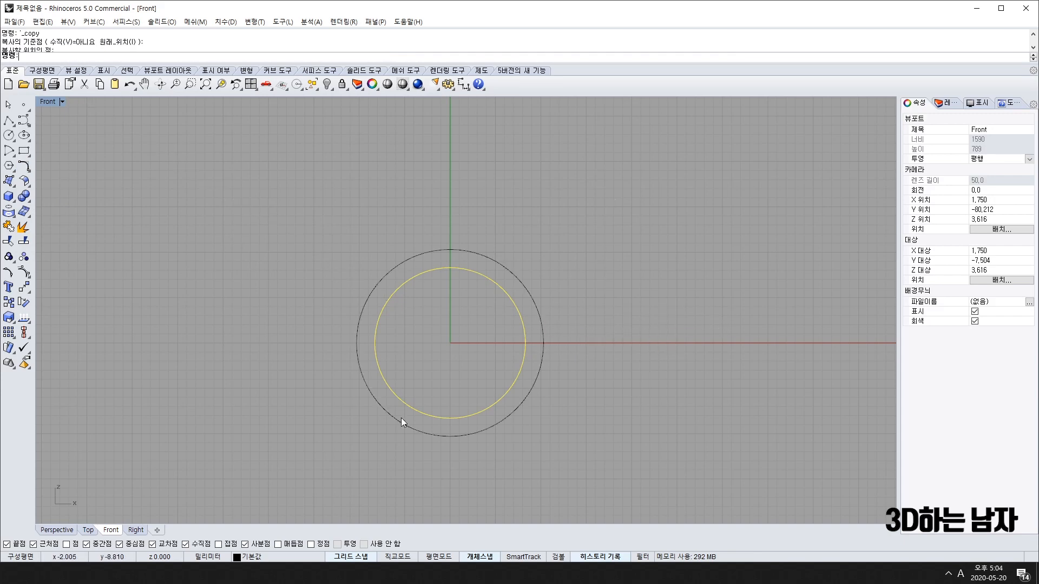
{"action": "left_click", "coordinate": [470, 349]}
{"action": "scroll", "coordinate": [546, 366], "scroll_direction": "up", "scroll_amount": 2}
{"action": "scroll", "coordinate": [517, 339], "scroll_direction": "up", "scroll_amount": 2}
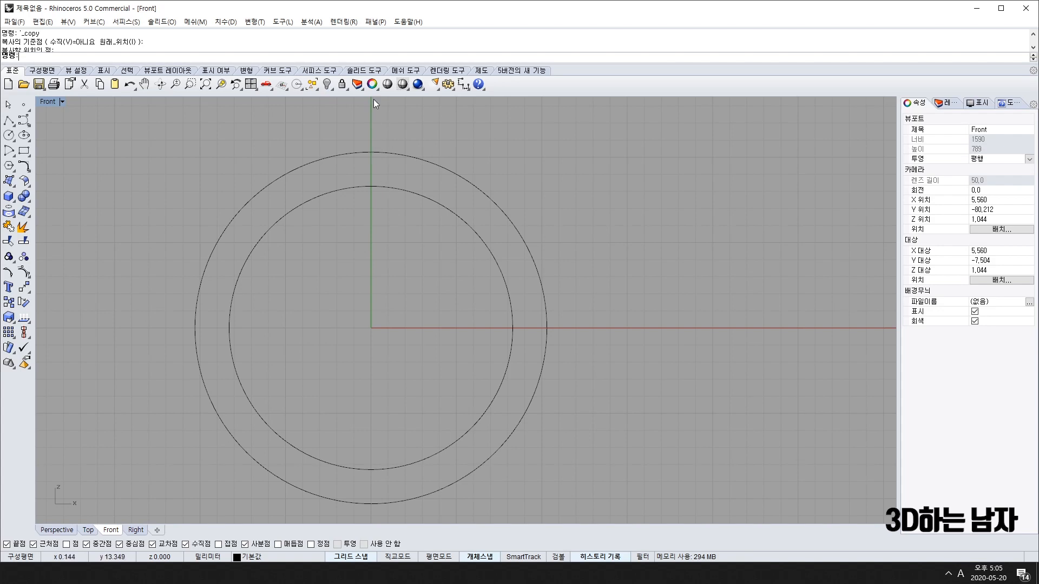
{"action": "right_click_drag", "start_coordinate": [427, 289], "coordinate": [401, 333]}
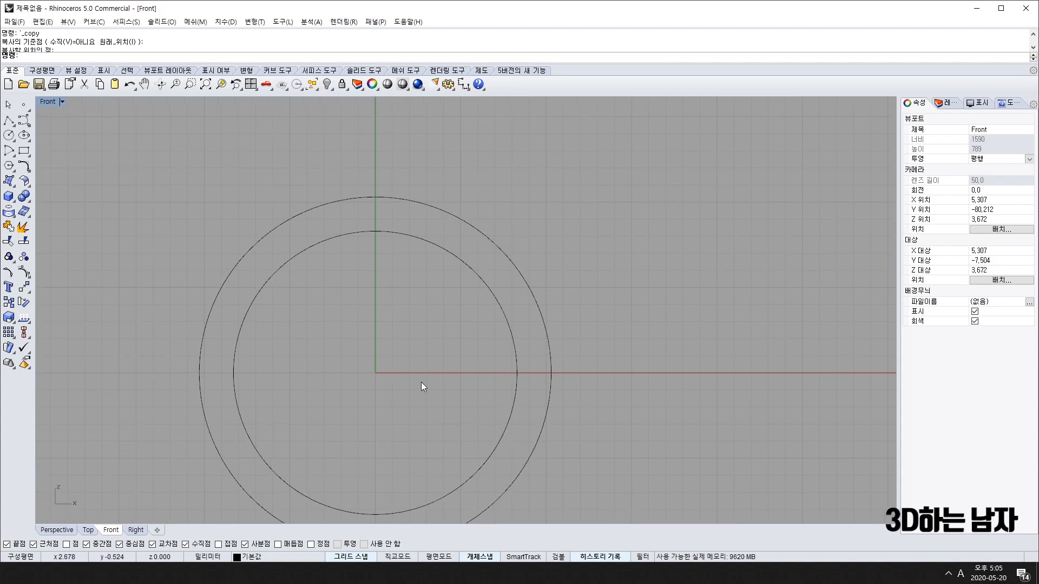
{"action": "scroll", "coordinate": [421, 382], "scroll_direction": "down", "scroll_amount": 4}
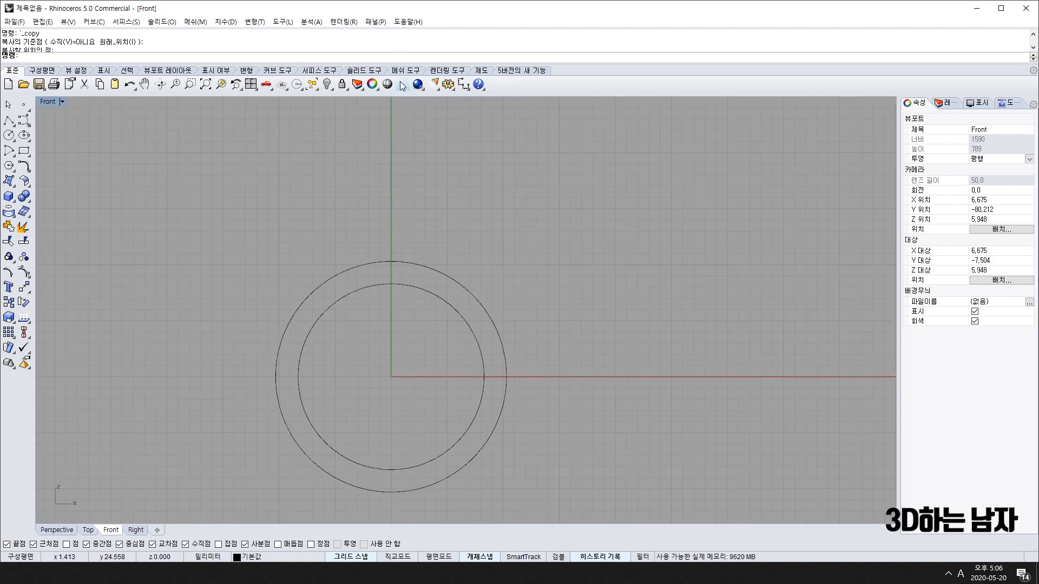
{"action": "scroll", "coordinate": [392, 312], "scroll_direction": "down", "scroll_amount": 2}
{"action": "right_click_drag", "start_coordinate": [388, 373], "coordinate": [389, 336]}
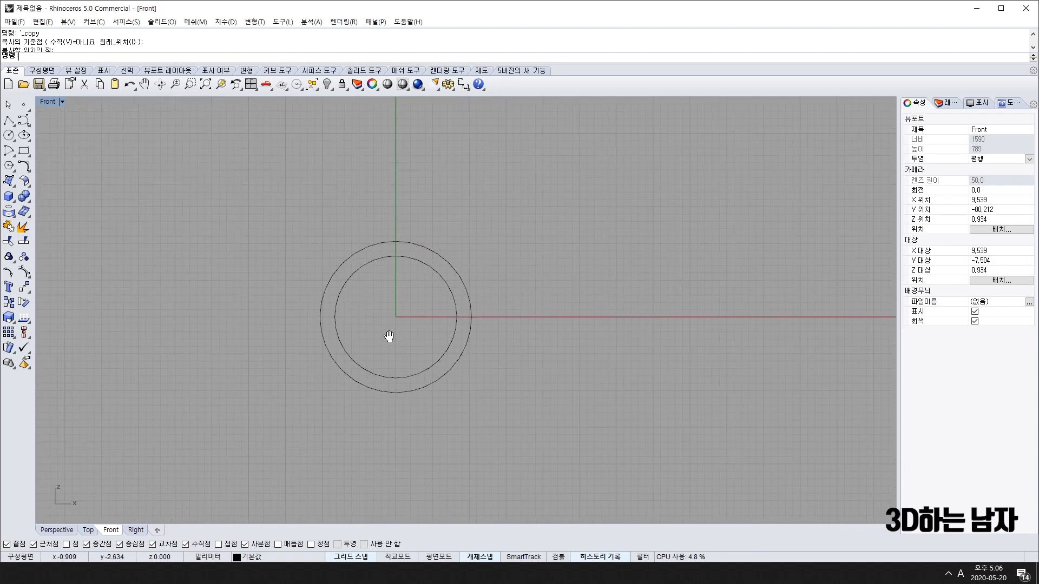
{"action": "scroll", "coordinate": [420, 324], "scroll_direction": "up", "scroll_amount": 3}
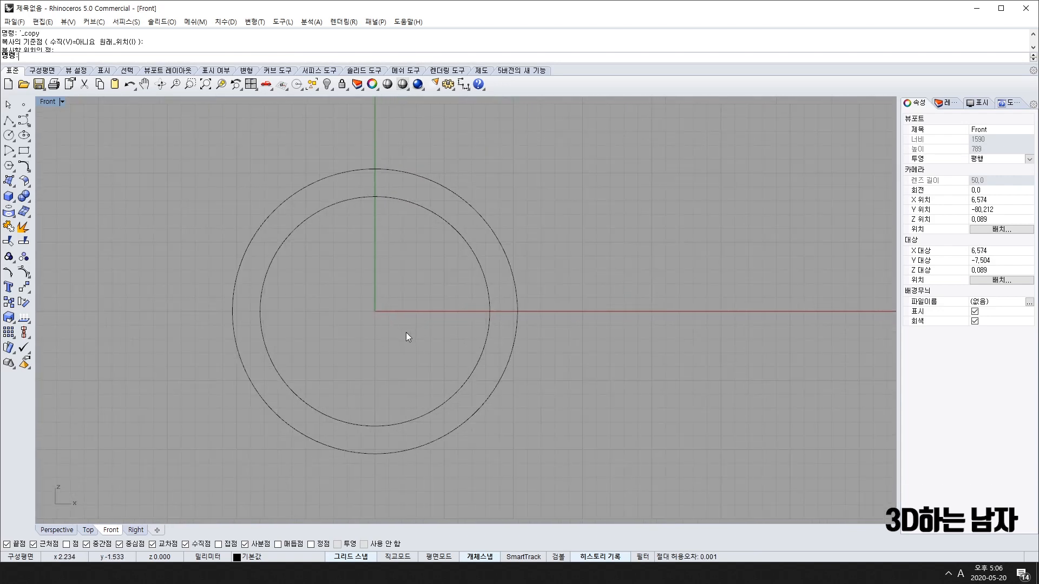
- Rebuild both circles with 12 points and degree 3, deleting the input curves
{"action": "left_click", "coordinate": [466, 202]}
{"action": "left_click_drag", "start_coordinate": [560, 236], "coordinate": [447, 332]}
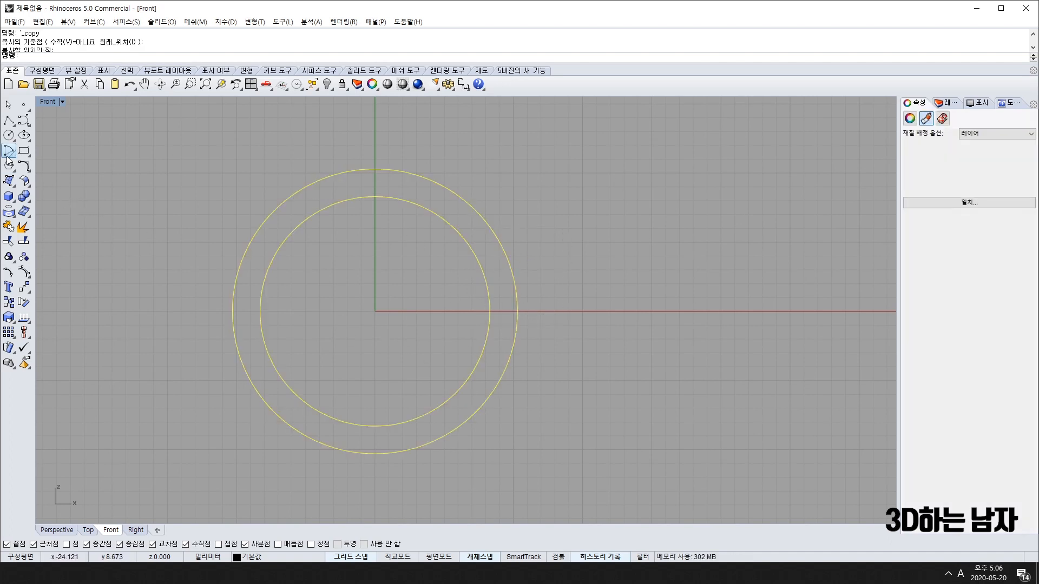
{"action": "left_click", "coordinate": [24, 167]}
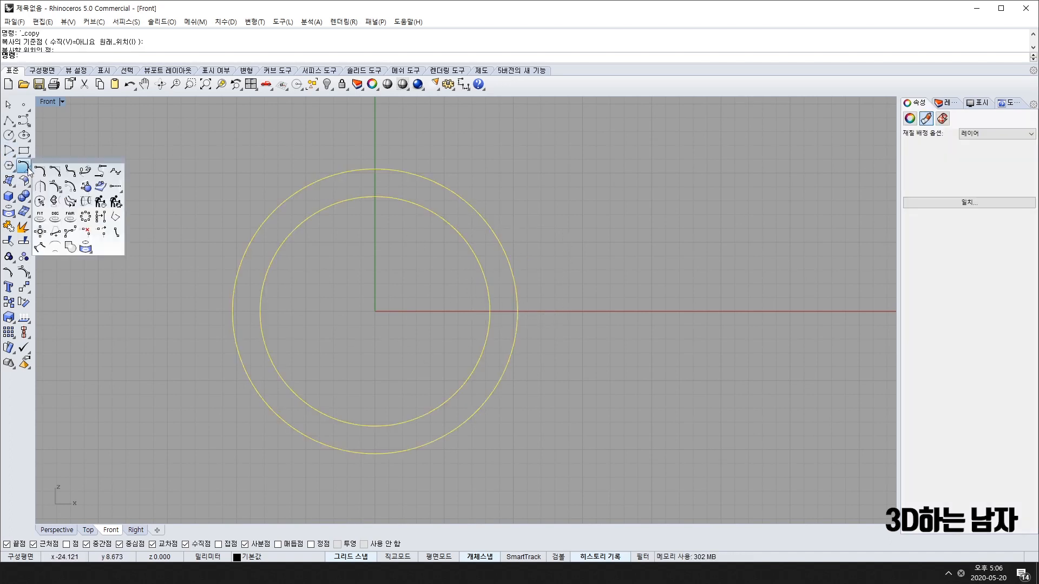
{"action": "left_click", "coordinate": [100, 202]}
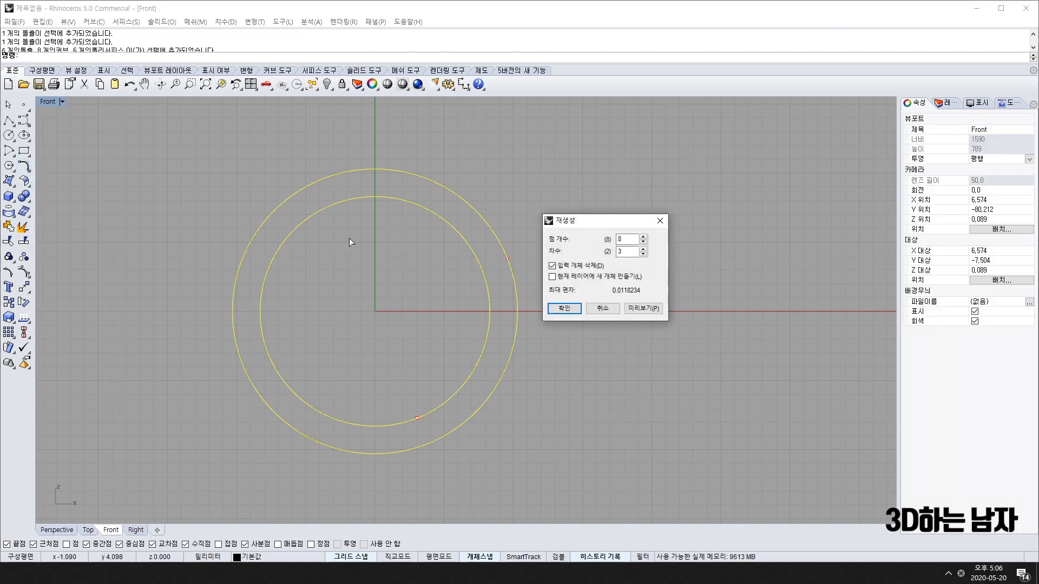
{"action": "double_click", "coordinate": [626, 242]}
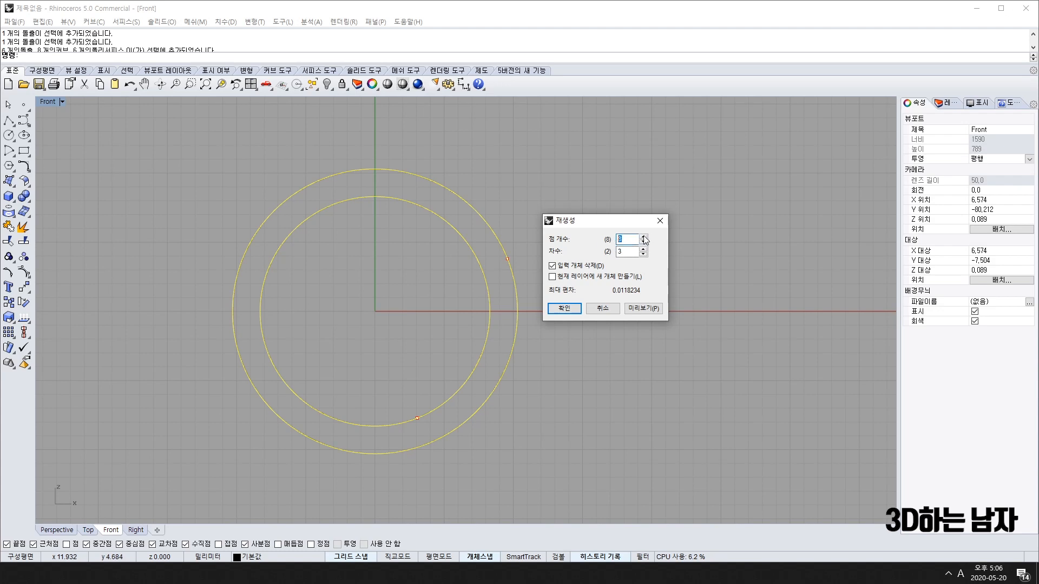
{"action": "type", "text": "12"}
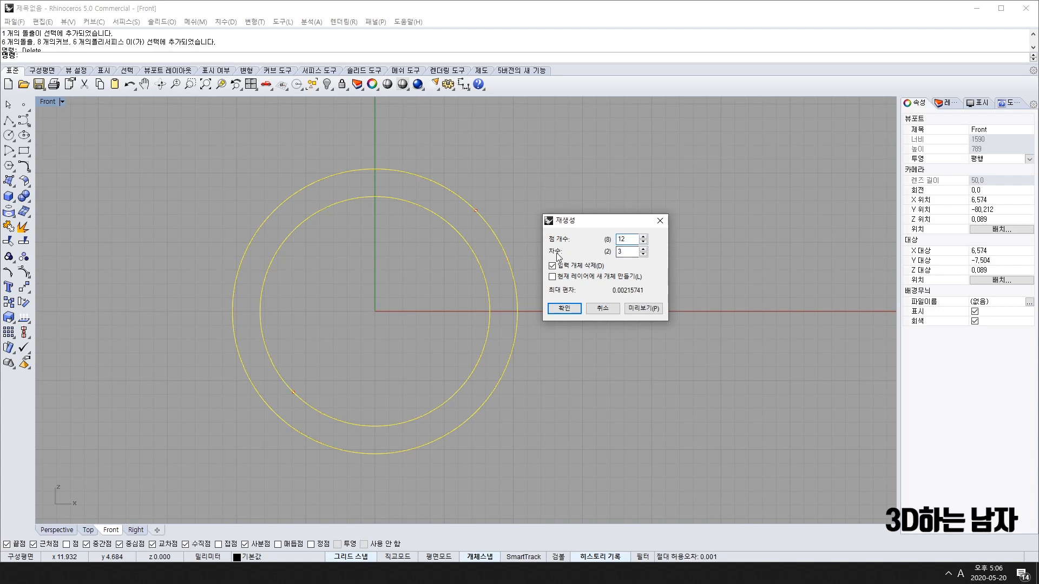
{"action": "left_click", "coordinate": [568, 307]}
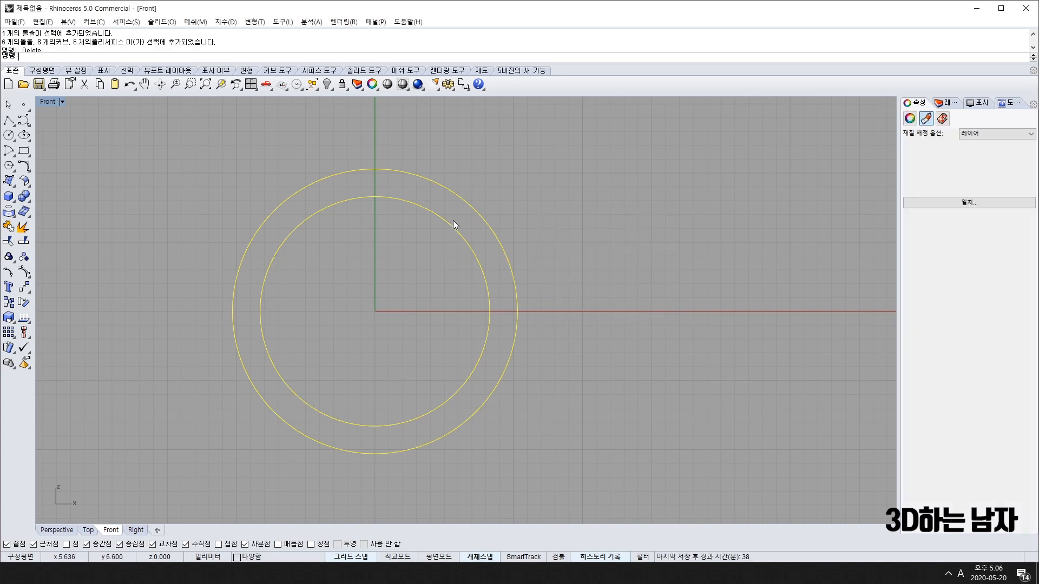
- Show the rebuilt outer circle's control points and examine how its upper and lower groups can be selected
{"action": "left_click", "coordinate": [438, 183]}
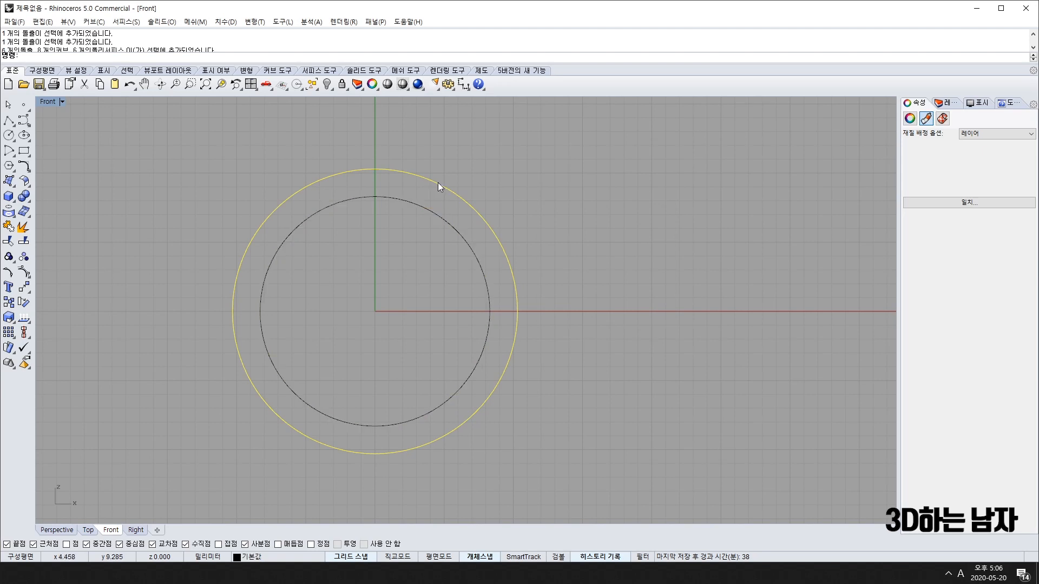
{"action": "key", "text": "F10"}
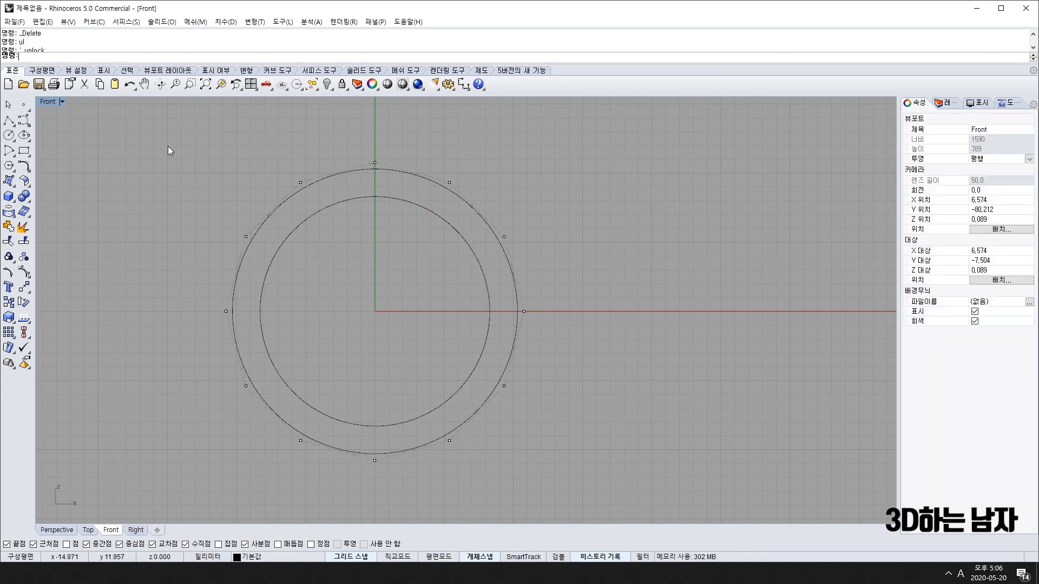
{"action": "left_click_drag", "start_coordinate": [168, 146], "coordinate": [555, 271]}
{"action": "left_click_drag", "start_coordinate": [186, 290], "coordinate": [623, 463]}
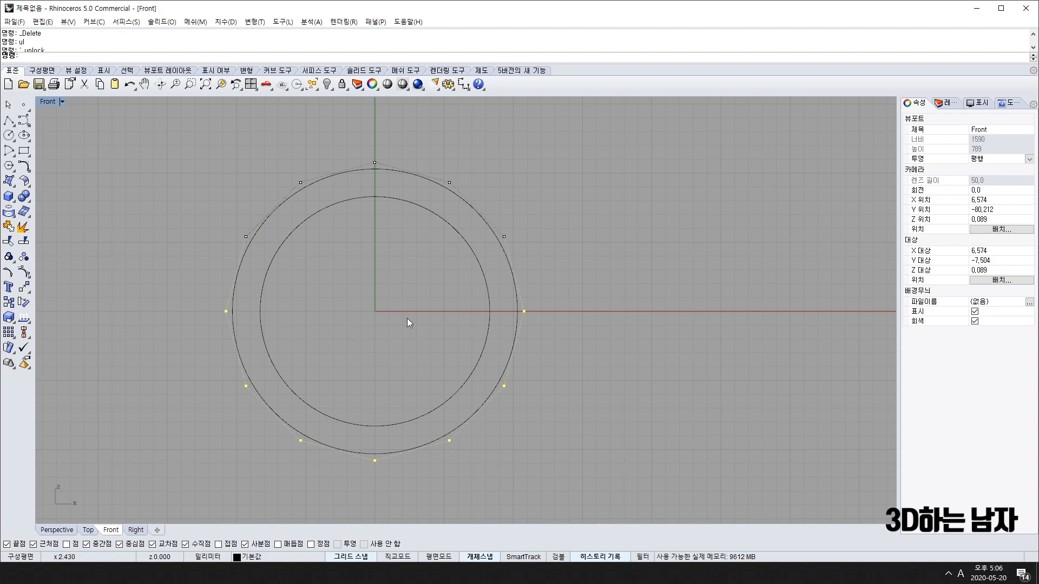
{"action": "key", "text": "Escape"}
{"action": "key", "text": "Escape"}
- Undo the rebuild and display the original control points of both circles for comparison
{"action": "key", "text": "ctrl+a"}
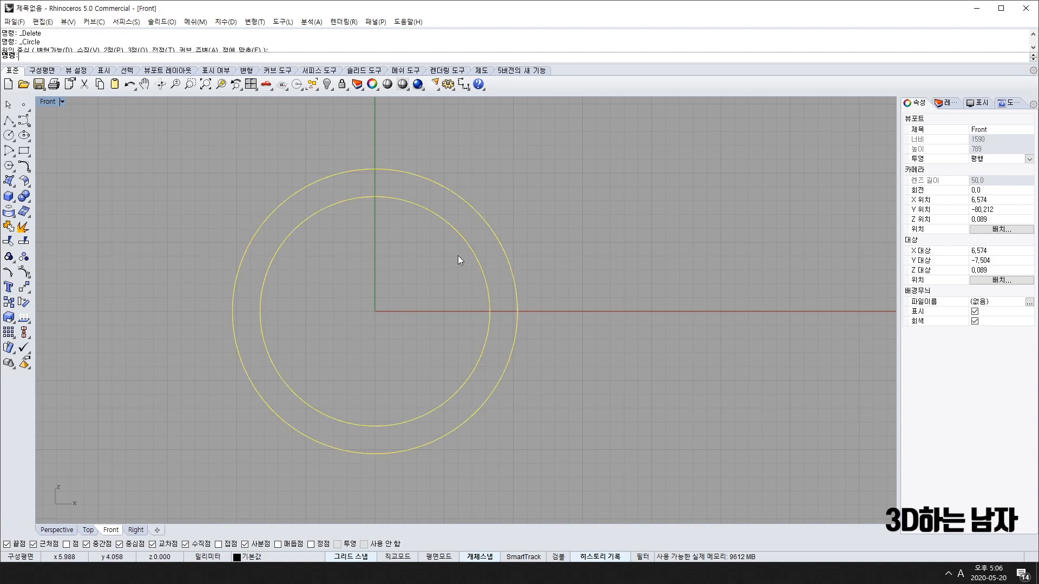
{"action": "key", "text": "F10"}
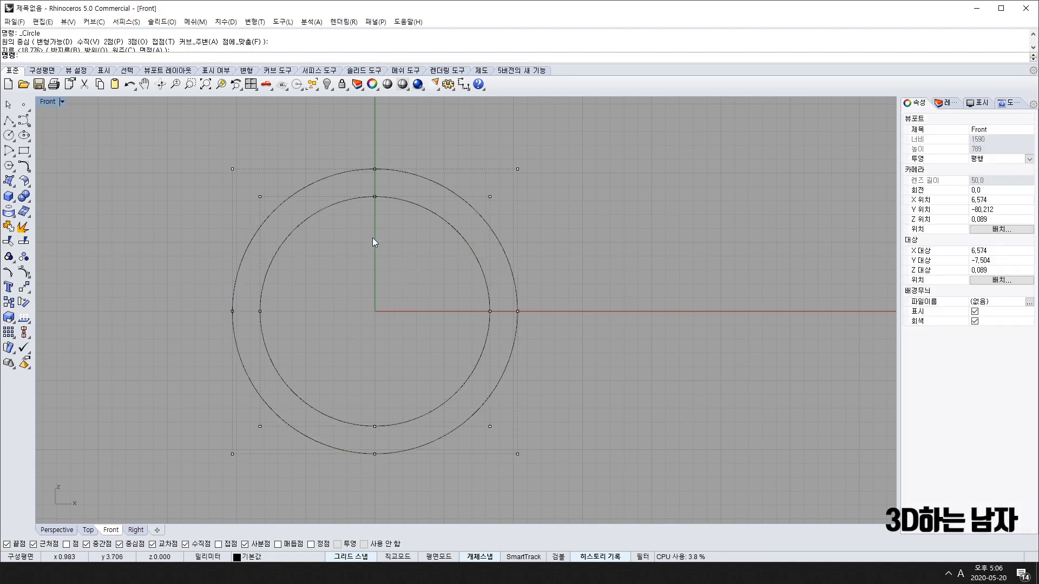
{"action": "left_click_drag", "start_coordinate": [188, 153], "coordinate": [670, 487]}
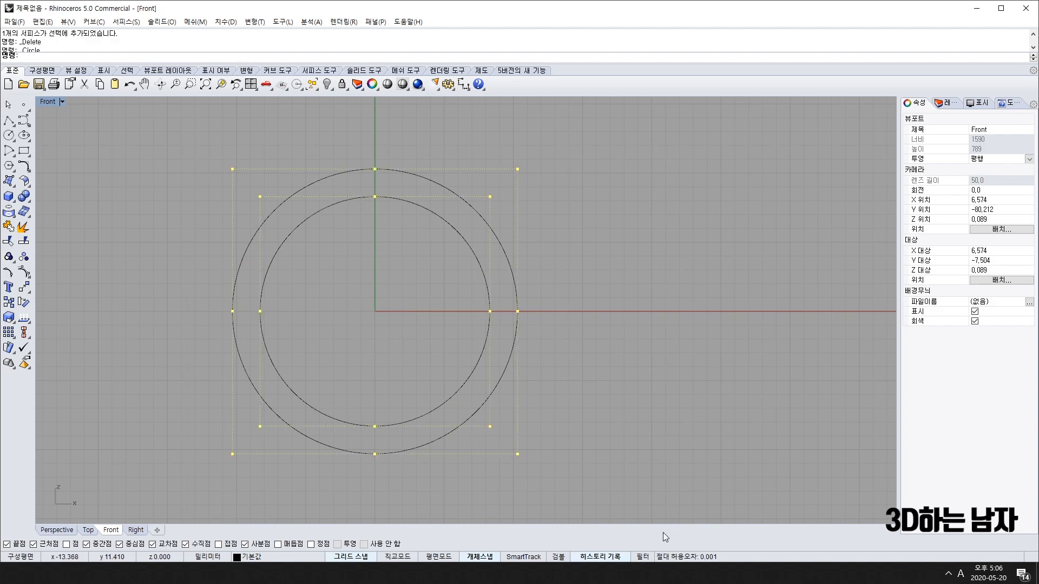
{"action": "key", "text": "Escape"}
{"action": "key", "text": "Escape"}
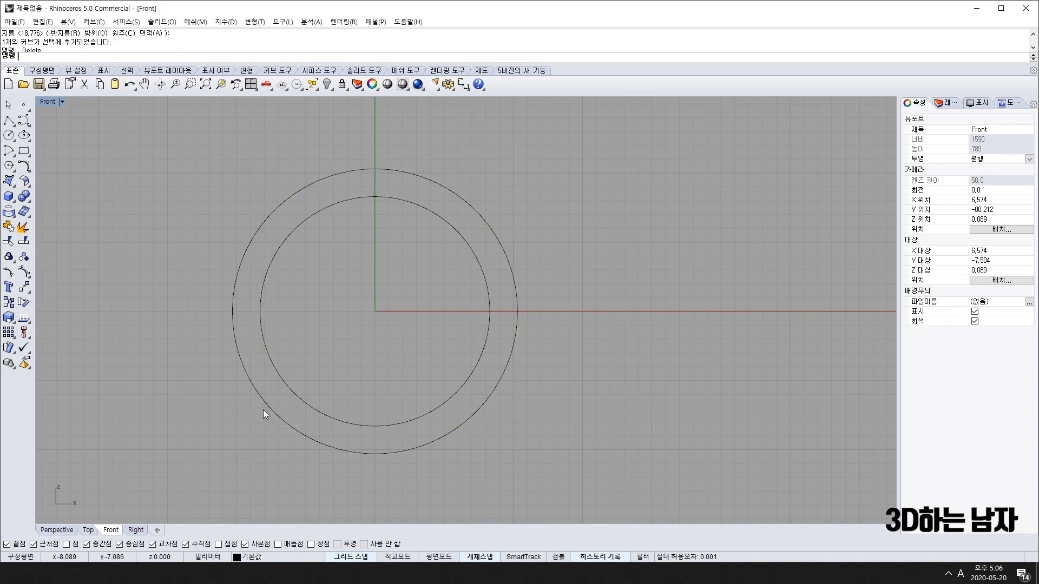
- Restore the rebuild and compare the control points of both rebuilt circles
{"action": "right_click", "coordinate": [301, 385]}
{"action": "left_click", "coordinate": [418, 176]}
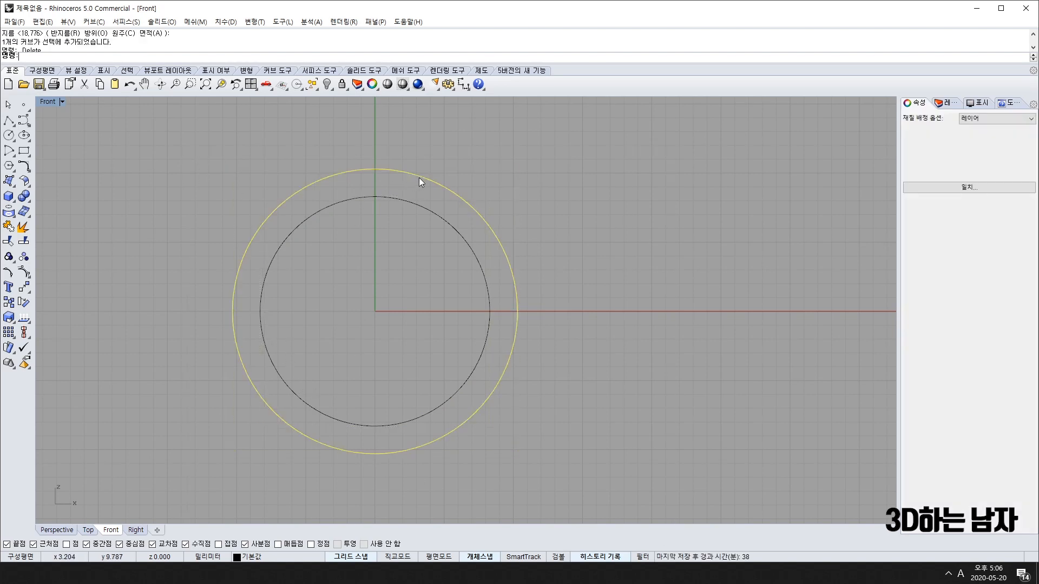
{"action": "key", "text": "F10"}
{"action": "left_click", "coordinate": [409, 204]}
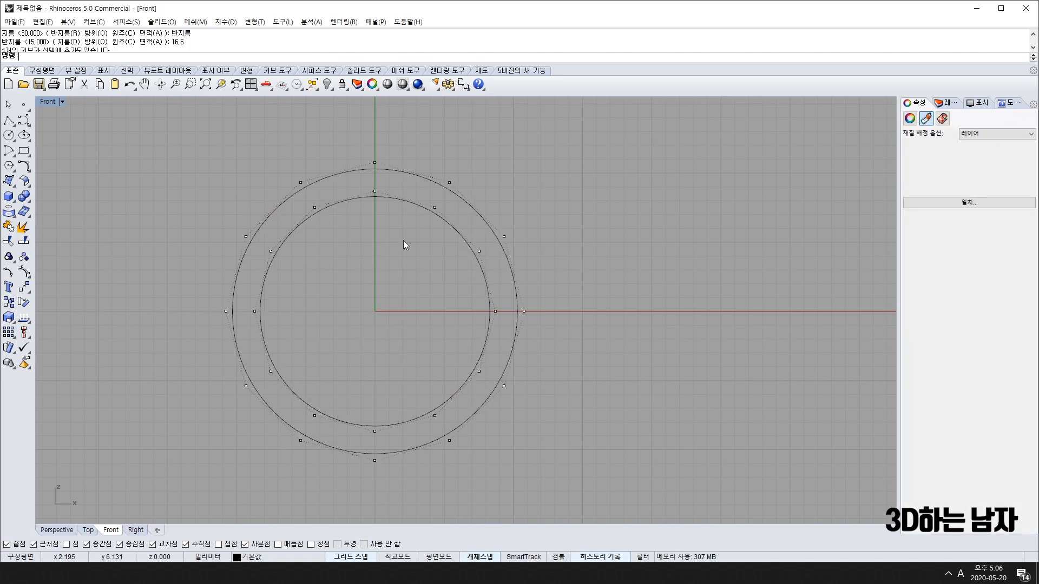
{"action": "left_click", "coordinate": [361, 350]}
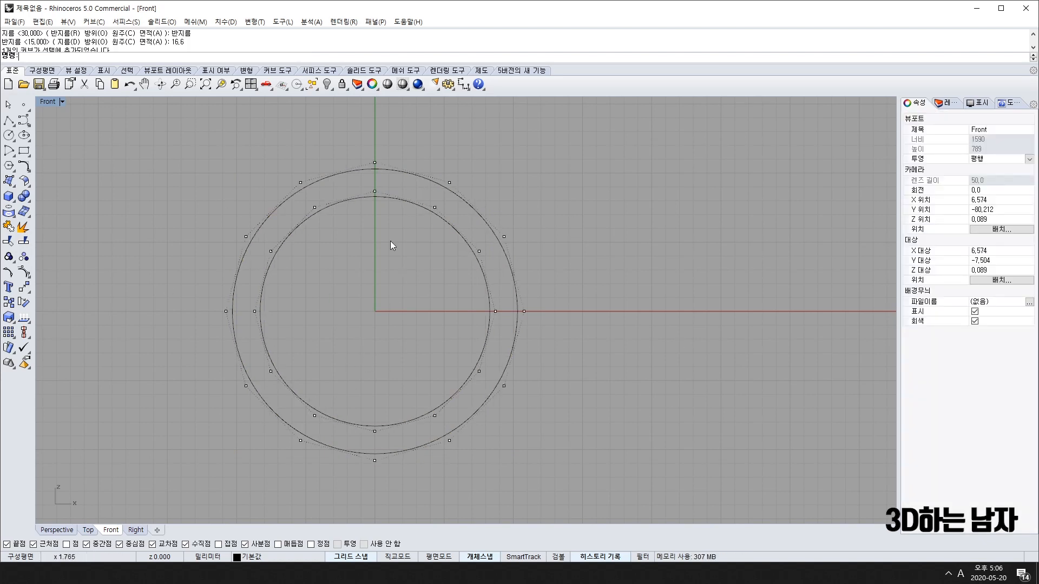
{"action": "key", "text": "Escape"}
- Stretch the outer circle's five upper control points vertically upward with 1D Scale, using a base point on the X axis and a 14 mm reference
{"action": "left_click", "coordinate": [465, 202]}
{"action": "key", "text": "F10"}
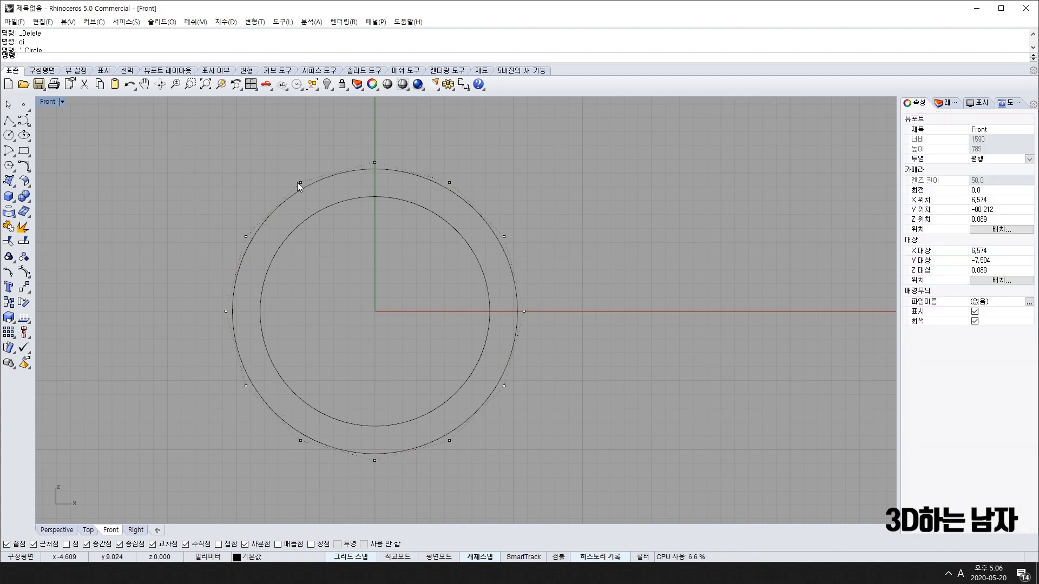
{"action": "left_click_drag", "start_coordinate": [137, 145], "coordinate": [540, 265]}
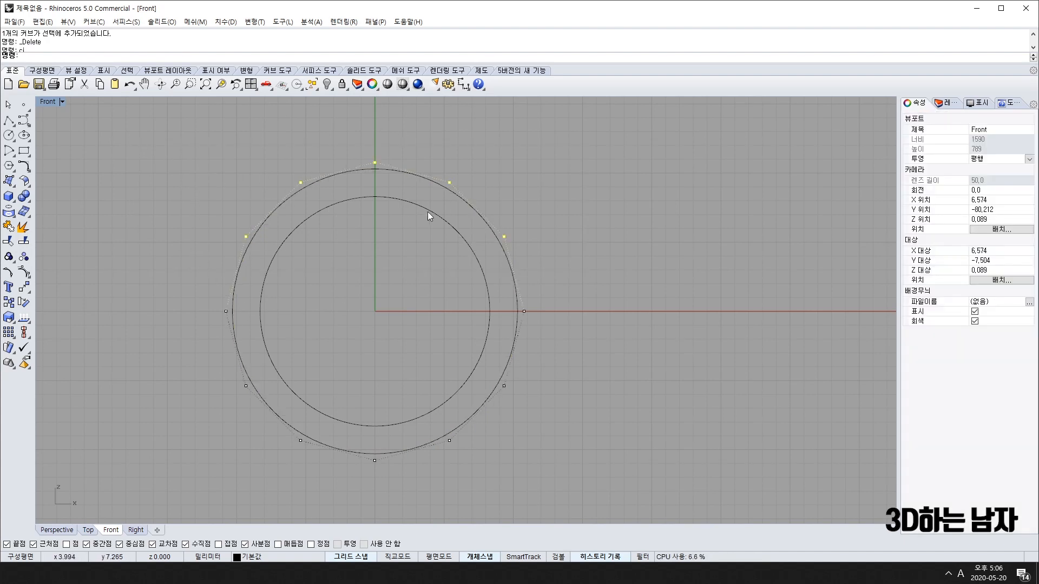
{"action": "right_click_drag", "start_coordinate": [427, 212], "coordinate": [414, 249]}
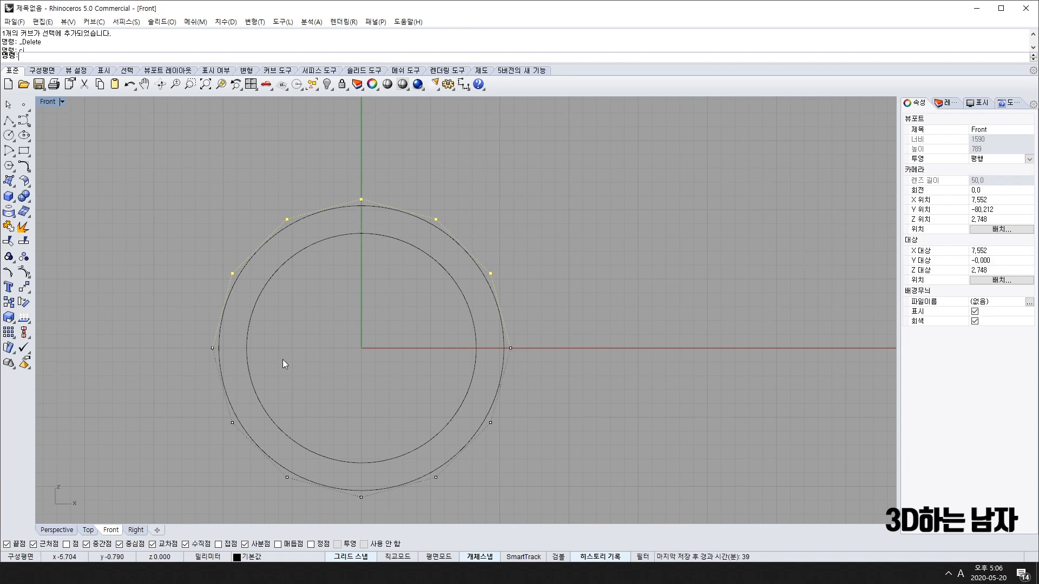
{"action": "right_click_drag", "start_coordinate": [366, 370], "coordinate": [360, 378]}
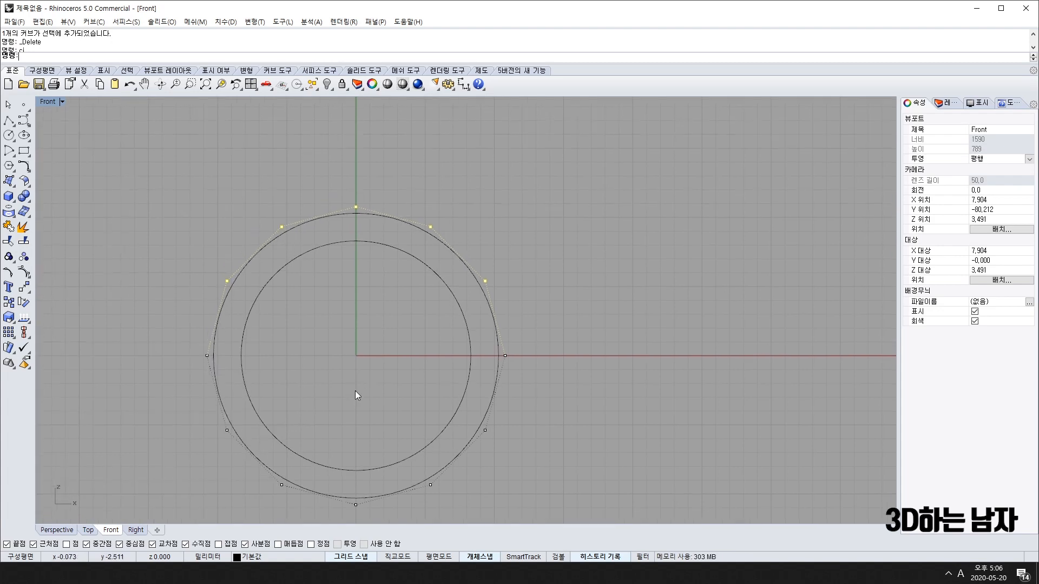
{"action": "left_click", "coordinate": [9, 318]}
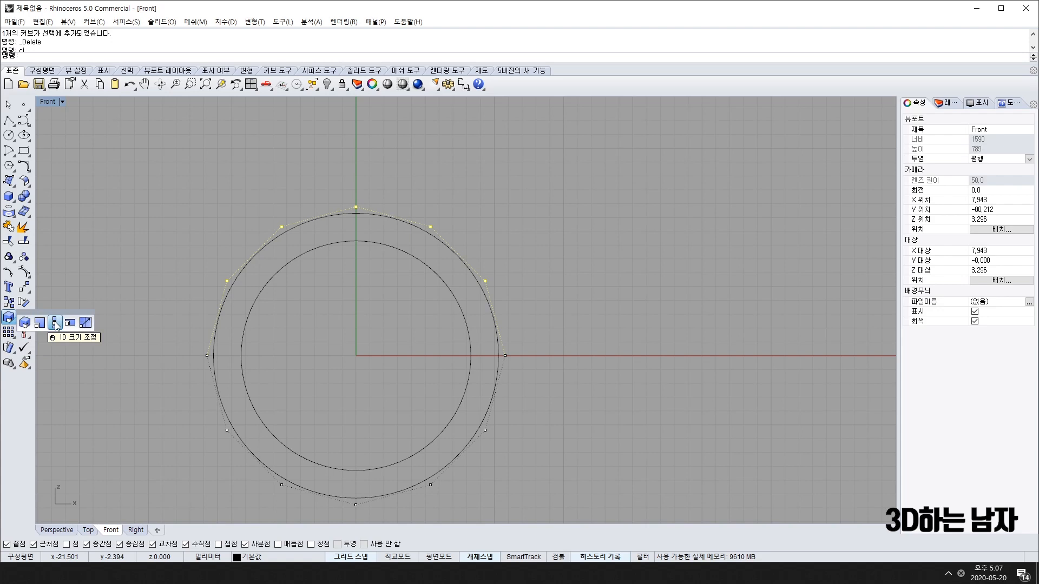
{"action": "left_click", "coordinate": [55, 323]}
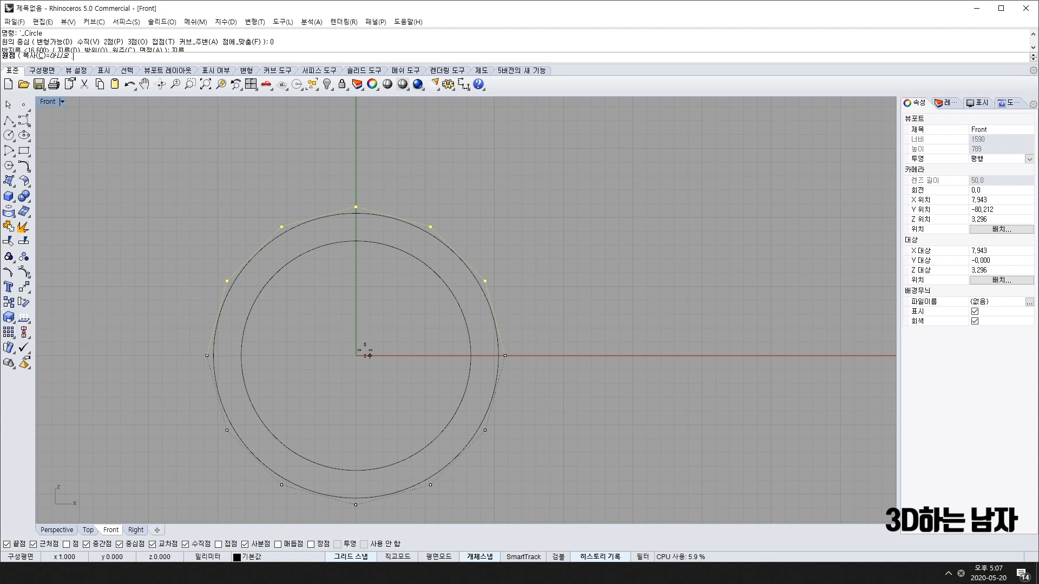
{"action": "left_click", "coordinate": [586, 356]}
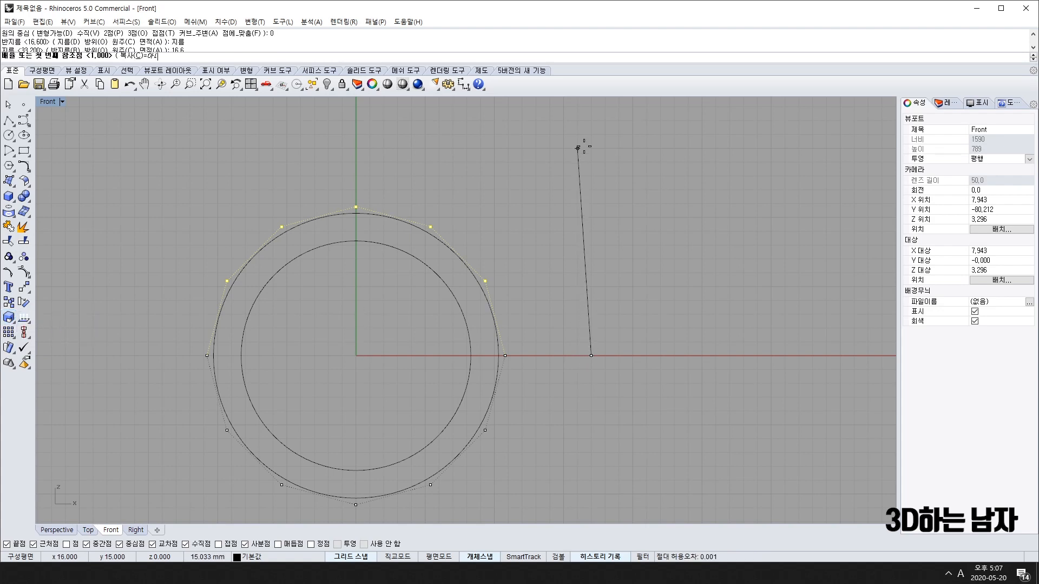
{"action": "right_click_drag", "start_coordinate": [591, 135], "coordinate": [592, 167]}
{"action": "left_click", "coordinate": [590, 194]}
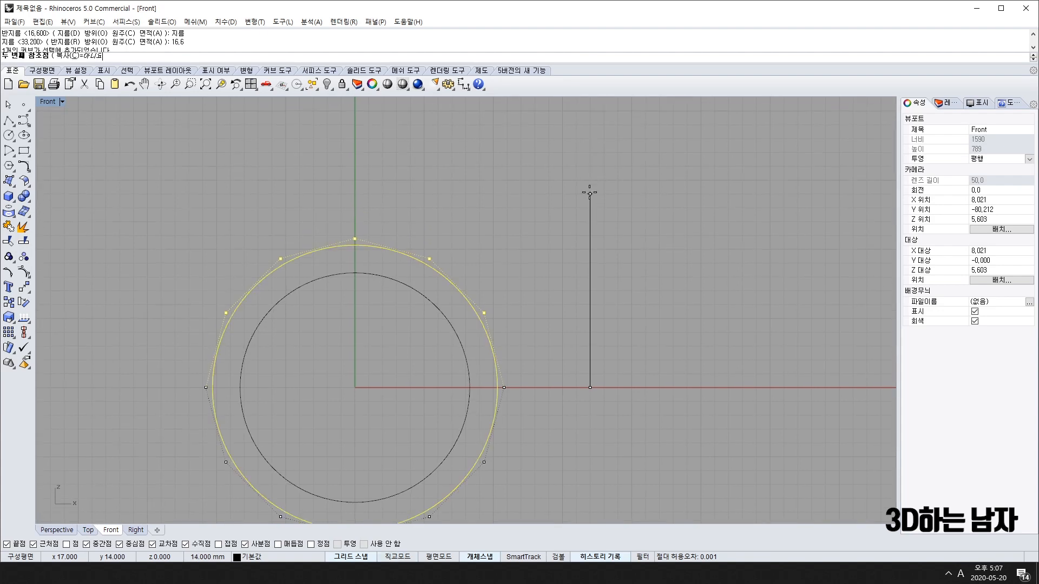
{"action": "left_click", "coordinate": [588, 153]}
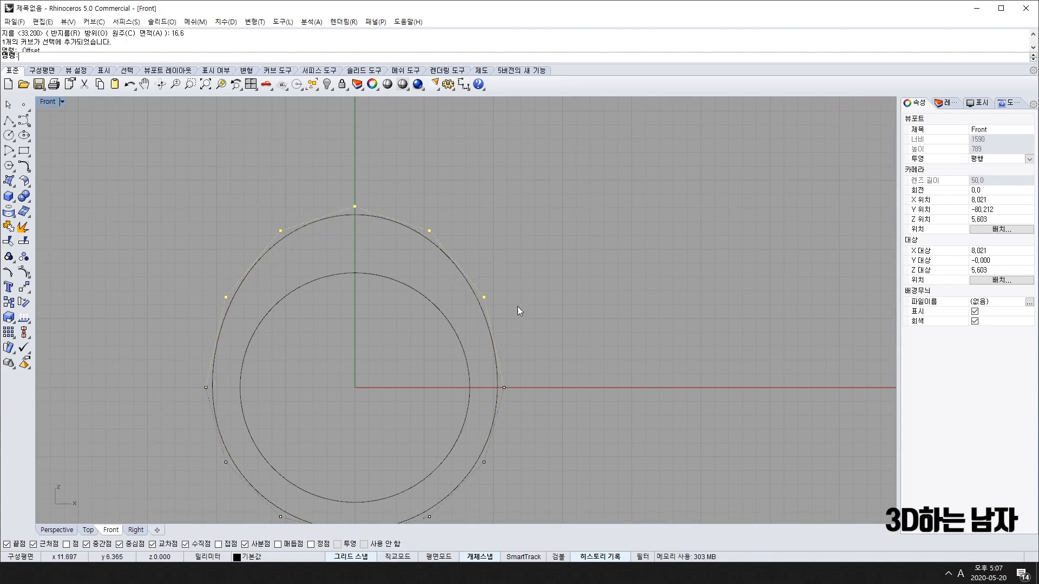
- Compress the outer circle's five lower control points vertically with 1D Scale, using a base point on the X axis and a 17 mm reference, and hide the points
{"action": "right_click_drag", "start_coordinate": [518, 311], "coordinate": [507, 208]}
{"action": "left_click_drag", "start_coordinate": [155, 335], "coordinate": [576, 488]}
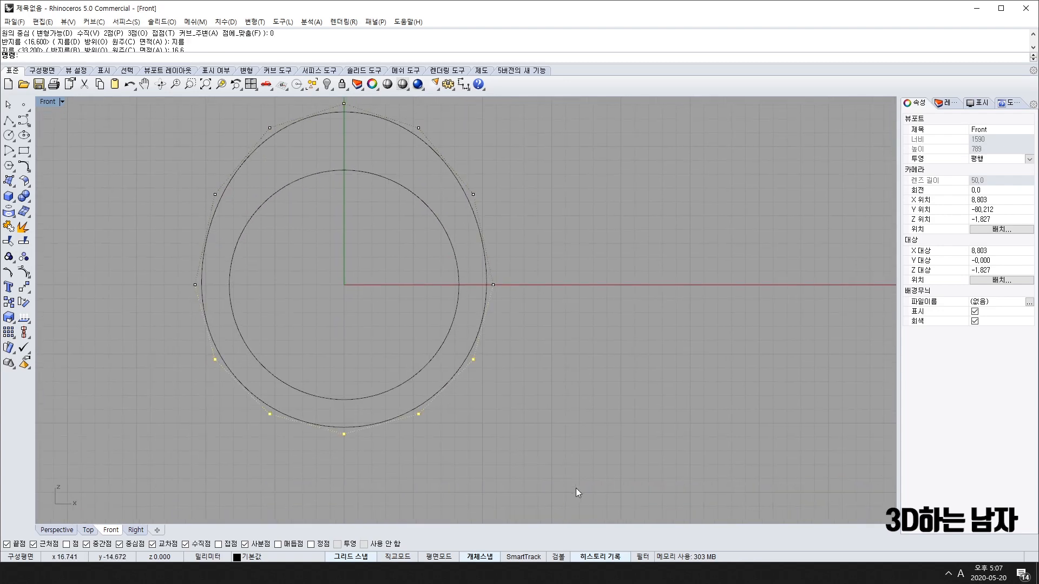
{"action": "left_click", "coordinate": [5, 319]}
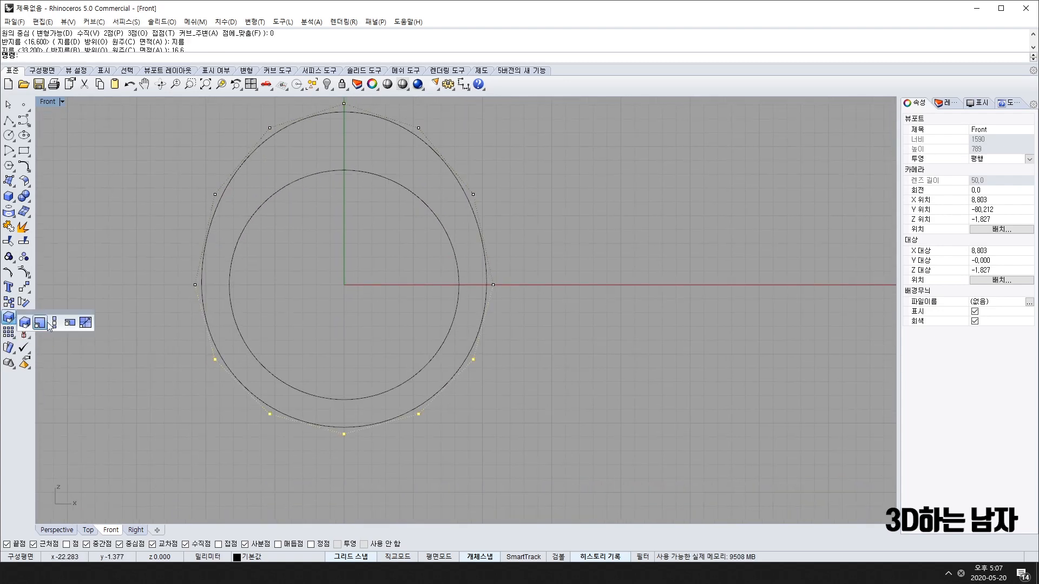
{"action": "left_click", "coordinate": [620, 284]}
{"action": "left_click", "coordinate": [620, 518]}
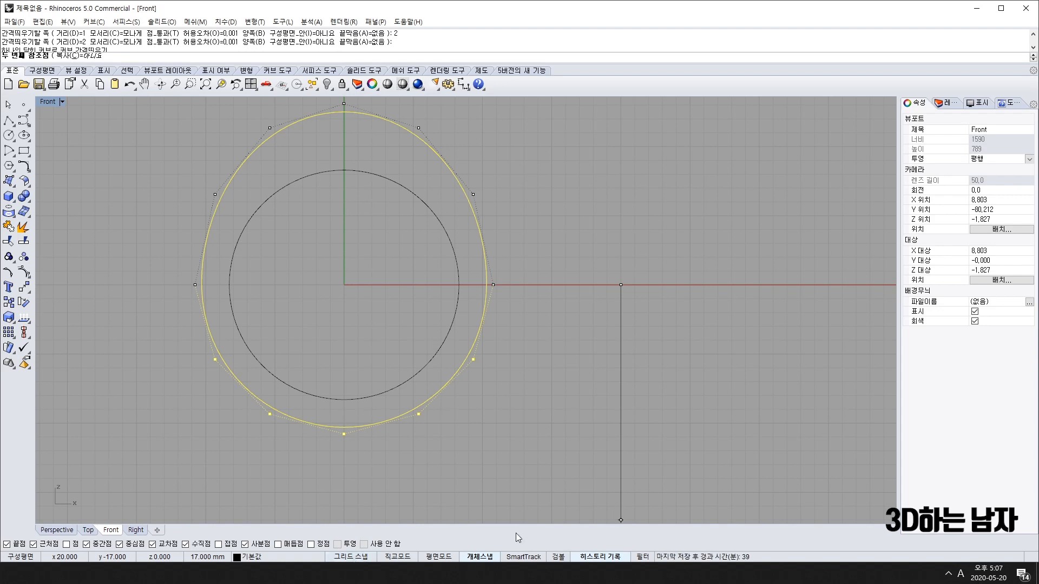
{"action": "left_click", "coordinate": [645, 500]}
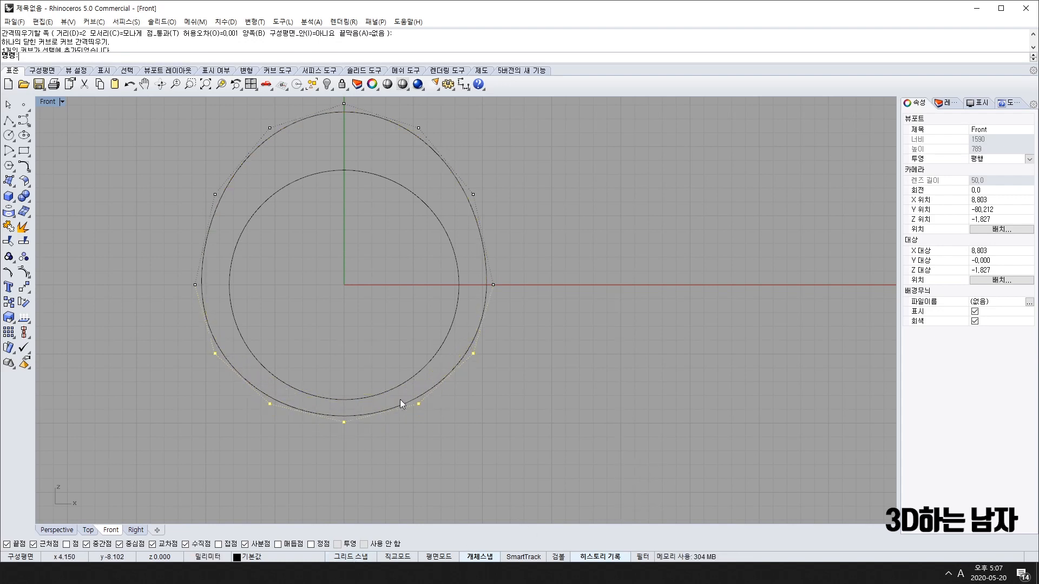
{"action": "key", "text": "Escape"}
{"action": "key", "text": "Escape"}
- Dimension the gaps between the inner circle and the outer curve at the ring's top, bottom and right side
{"action": "left_click", "coordinate": [463, 84]}
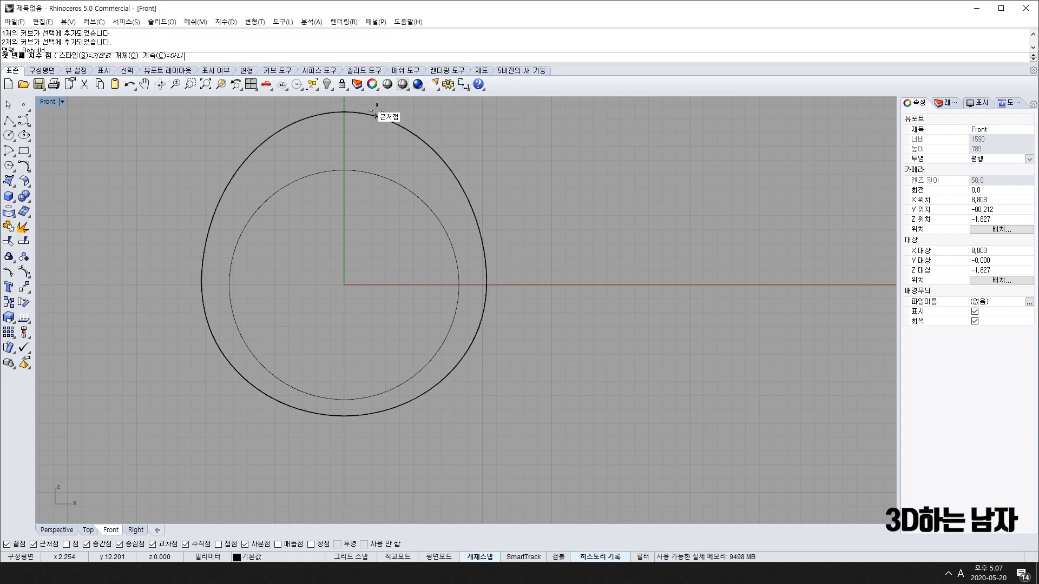
{"action": "left_click", "coordinate": [344, 112]}
{"action": "left_click", "coordinate": [344, 170]}
{"action": "left_click", "coordinate": [372, 144]}
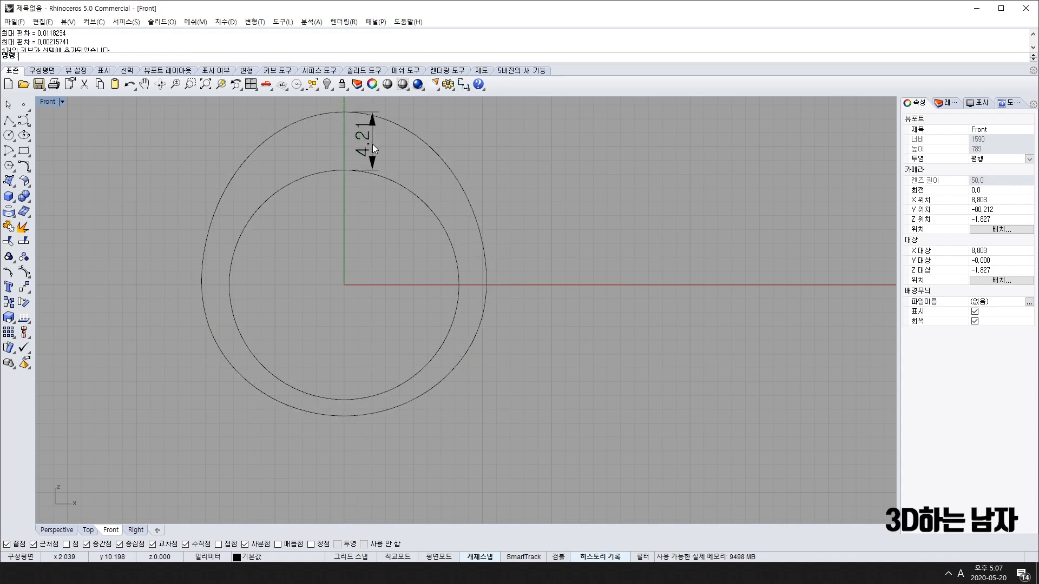
{"action": "key", "text": "Return"}
{"action": "left_click", "coordinate": [344, 400]}
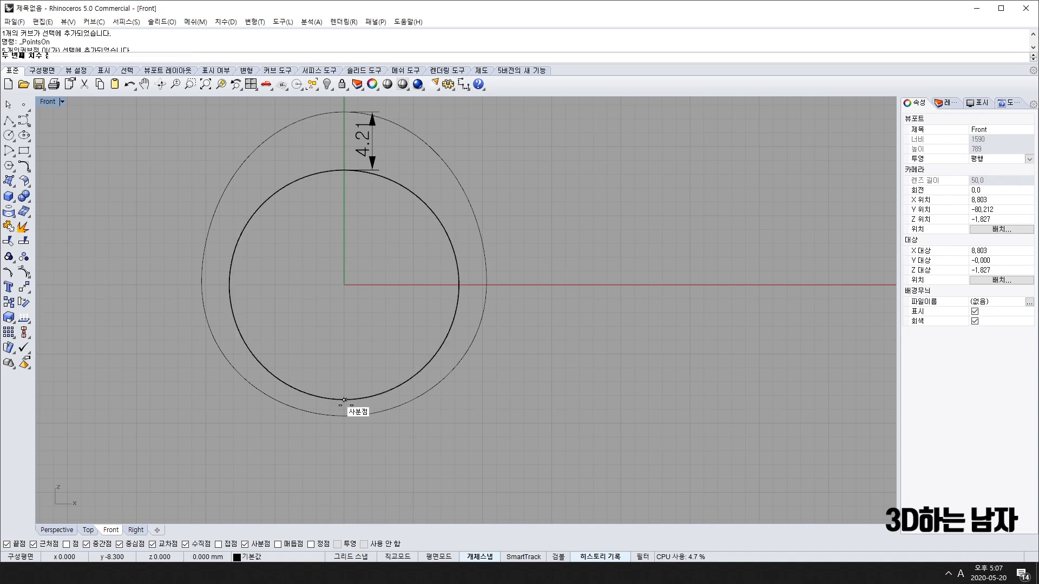
{"action": "left_click", "coordinate": [345, 416]}
{"action": "left_click", "coordinate": [498, 403]}
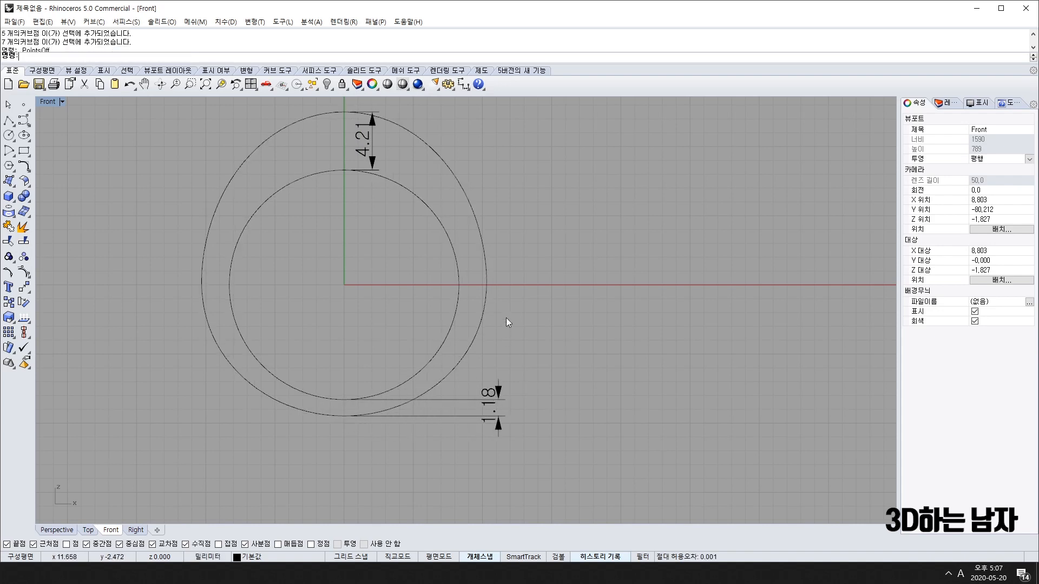
{"action": "key", "text": "Return"}
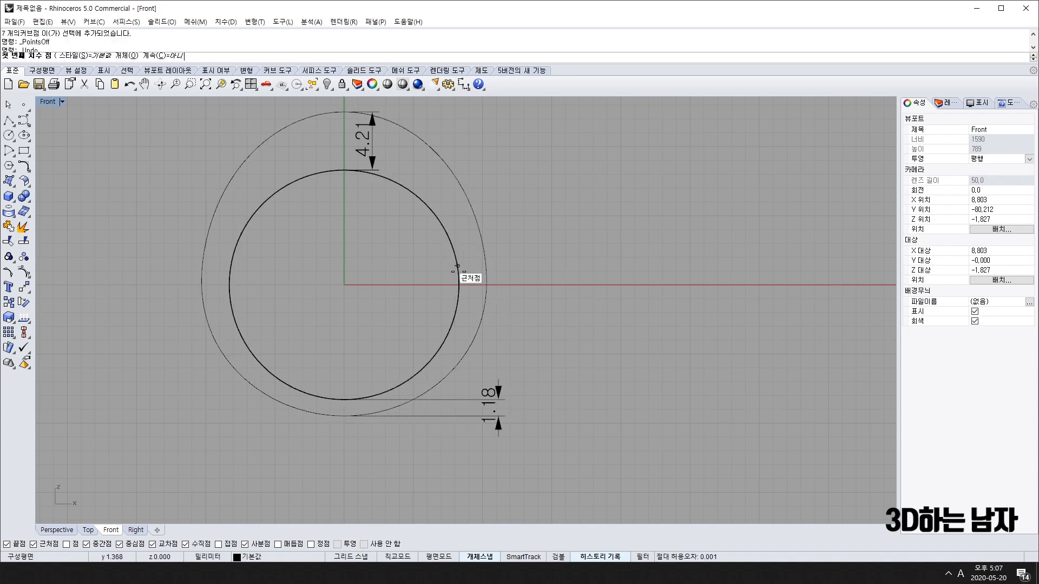
{"action": "left_click", "coordinate": [459, 284]}
{"action": "left_click", "coordinate": [486, 286]}
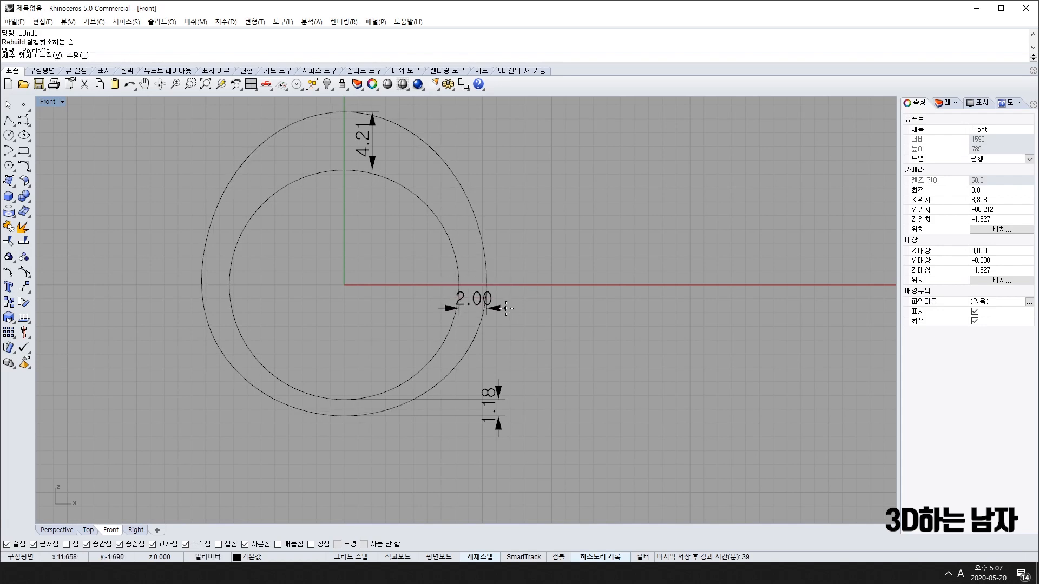
{"action": "left_click", "coordinate": [522, 164]}
- Delete the three dimensions between the inner circle and the outer curve
{"action": "scroll", "coordinate": [541, 241], "scroll_direction": "down", "scroll_amount": 3}
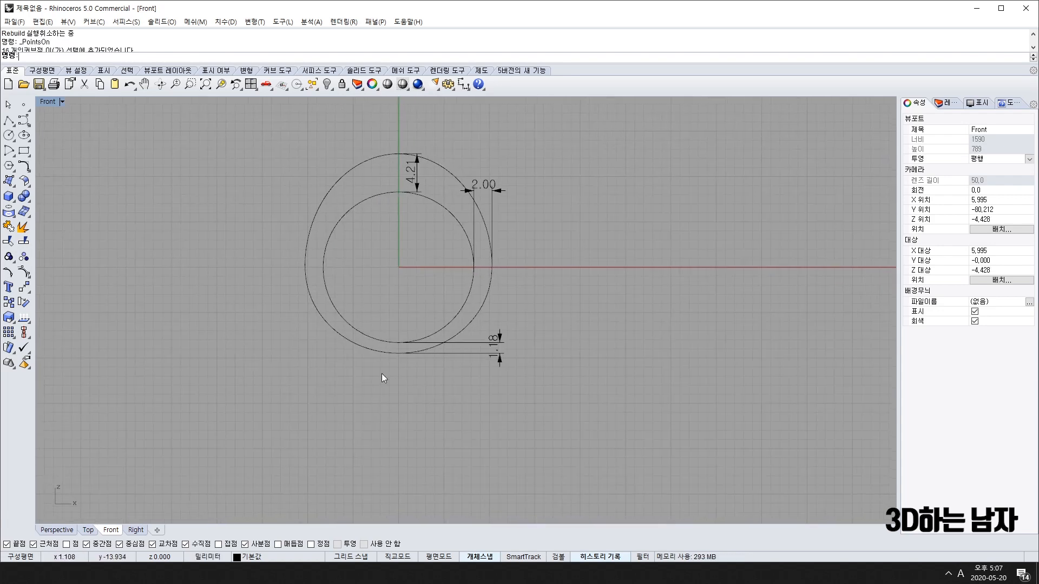
{"action": "left_click", "coordinate": [495, 185]}
{"action": "key", "text": "Delete"}
{"action": "left_click", "coordinate": [501, 343]}
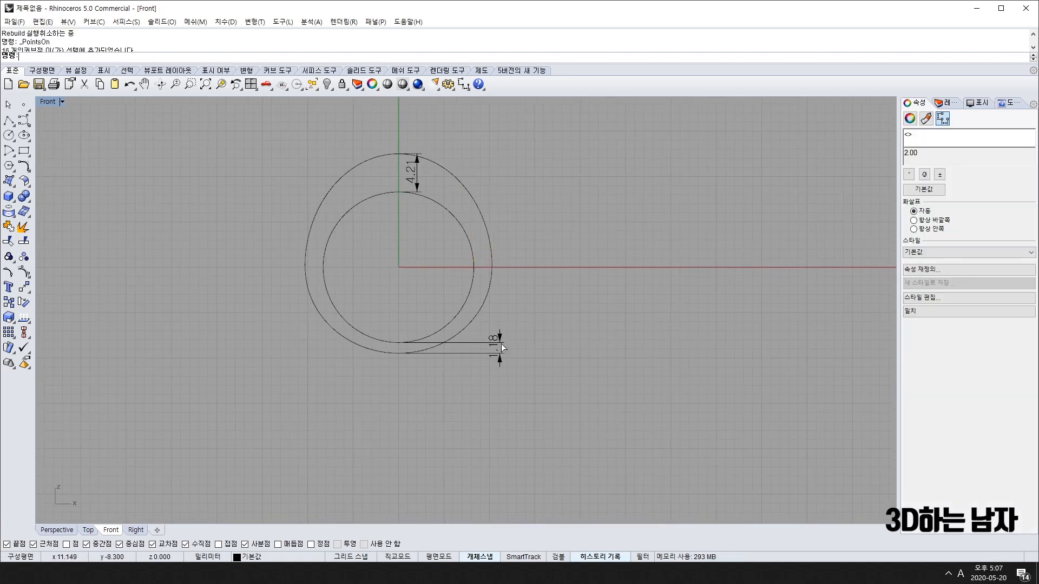
{"action": "key", "text": "Delete"}
{"action": "left_click", "coordinate": [420, 161]}
{"action": "key", "text": "Delete"}
{"action": "right_click_drag", "start_coordinate": [323, 327], "coordinate": [330, 356]}
{"action": "scroll", "coordinate": [396, 274], "scroll_direction": "up", "scroll_amount": 4}
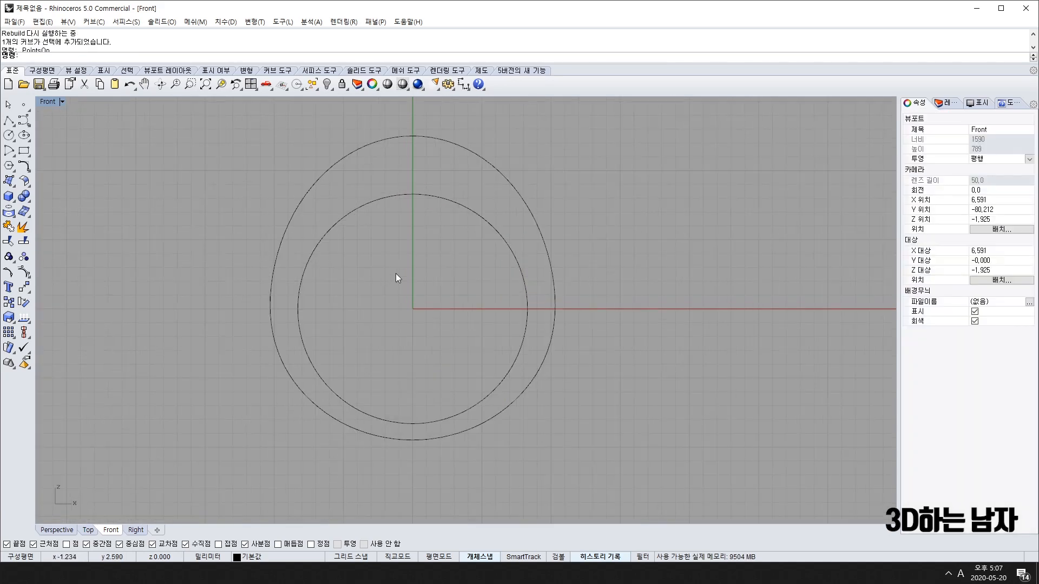
{"action": "scroll", "coordinate": [432, 304], "scroll_direction": "down", "scroll_amount": 2}
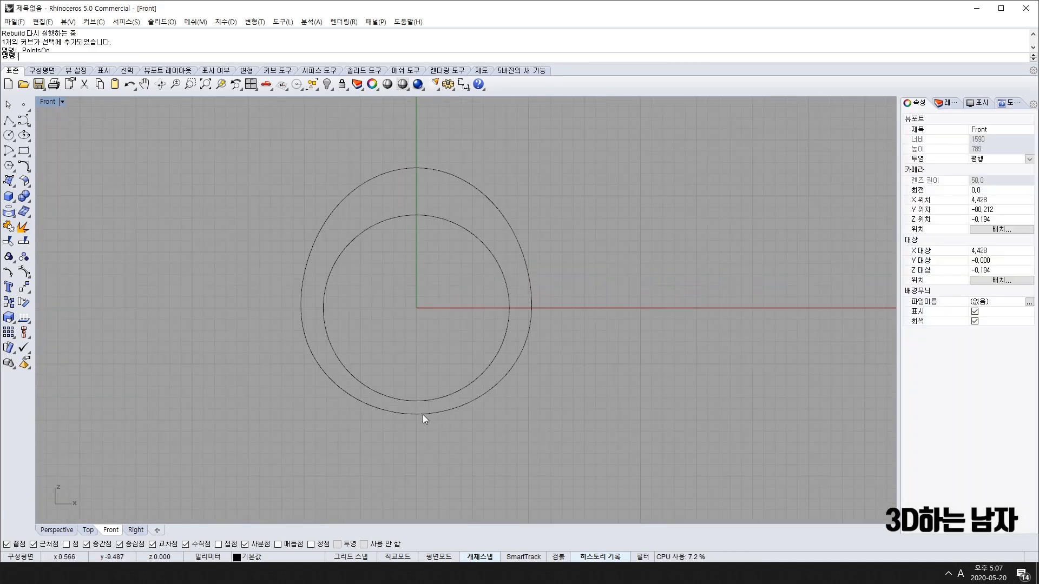
{"action": "scroll", "coordinate": [417, 415], "scroll_direction": "up", "scroll_amount": 4}
{"action": "scroll", "coordinate": [409, 378], "scroll_direction": "down", "scroll_amount": 6}
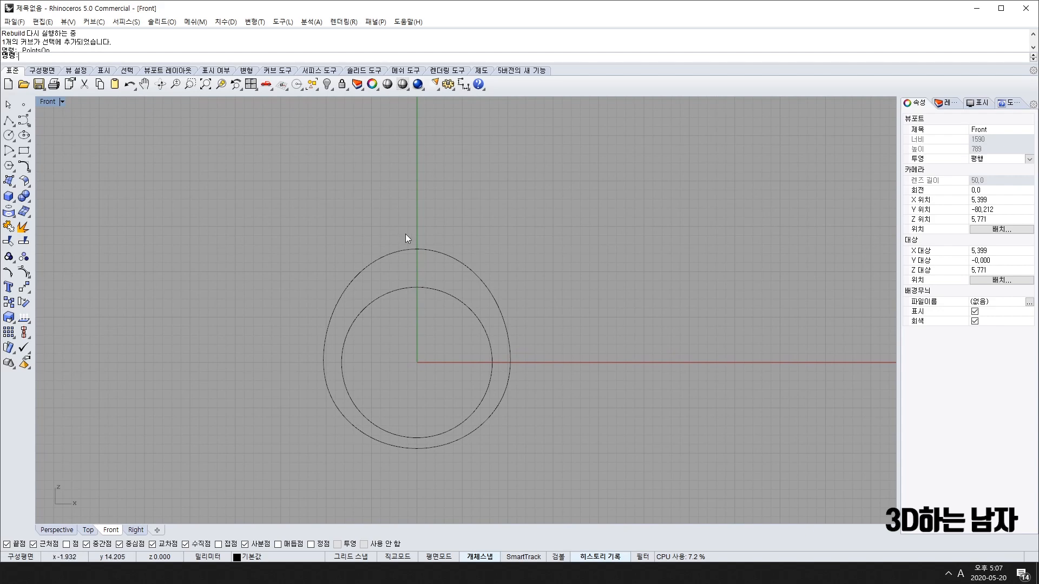
- Show all four viewports and draw an upright two-point-diameter circle at the ring's top, spanning from the inner circle's quadrant to the outer curve
{"action": "double_click", "coordinate": [48, 102]}
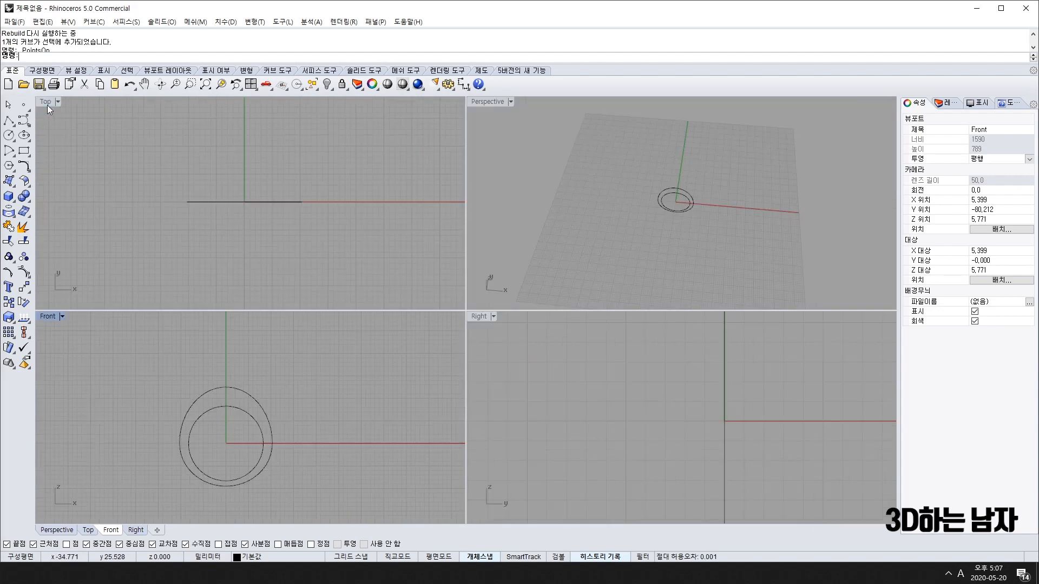
{"action": "right_click_drag", "start_coordinate": [761, 423], "coordinate": [731, 316]}
{"action": "scroll", "coordinate": [718, 378], "scroll_direction": "down", "scroll_amount": 4}
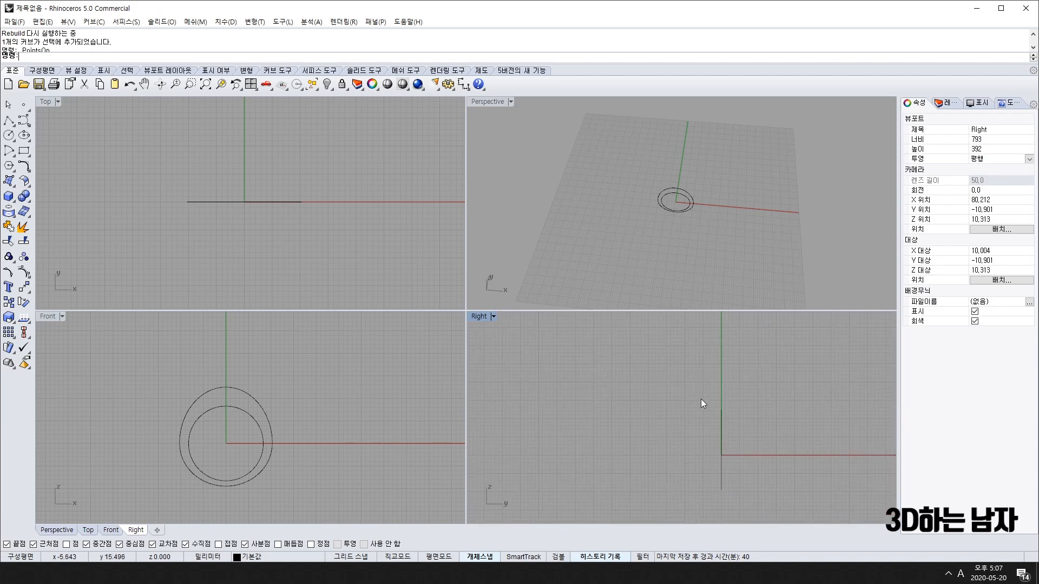
{"action": "right_click_drag", "start_coordinate": [700, 398], "coordinate": [710, 374]}
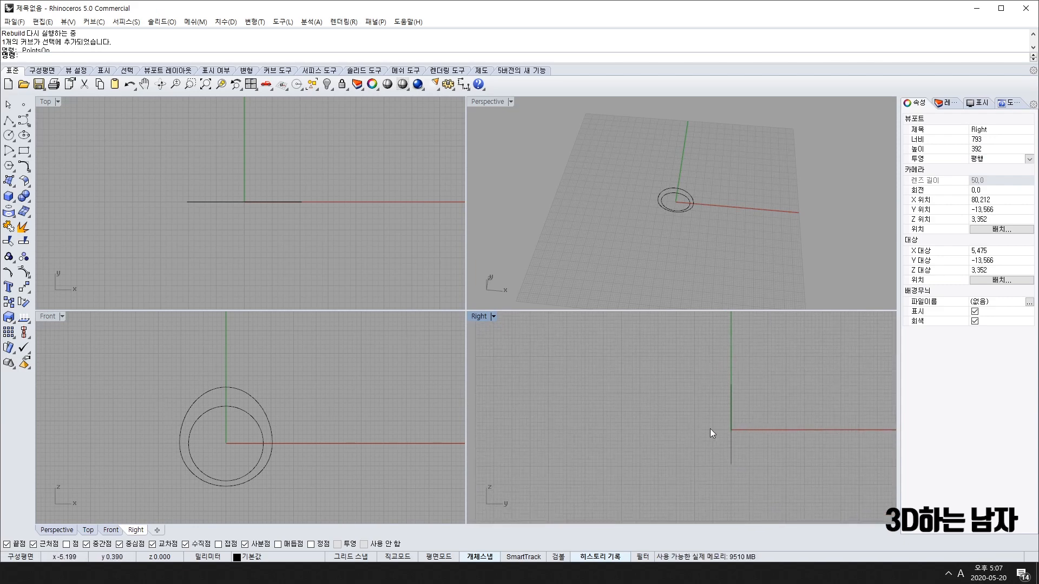
{"action": "left_click", "coordinate": [11, 136]}
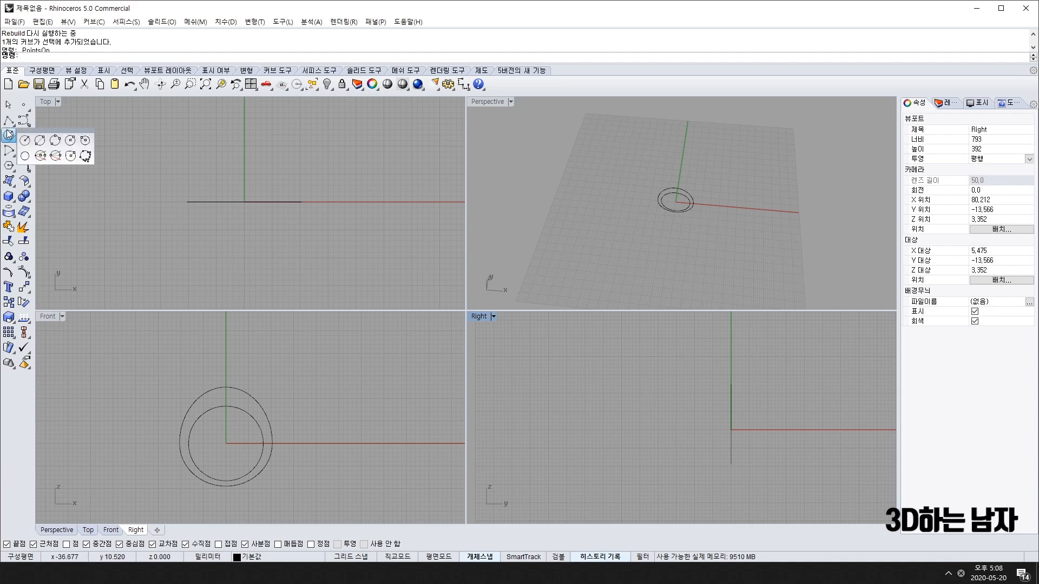
{"action": "left_click", "coordinate": [41, 142]}
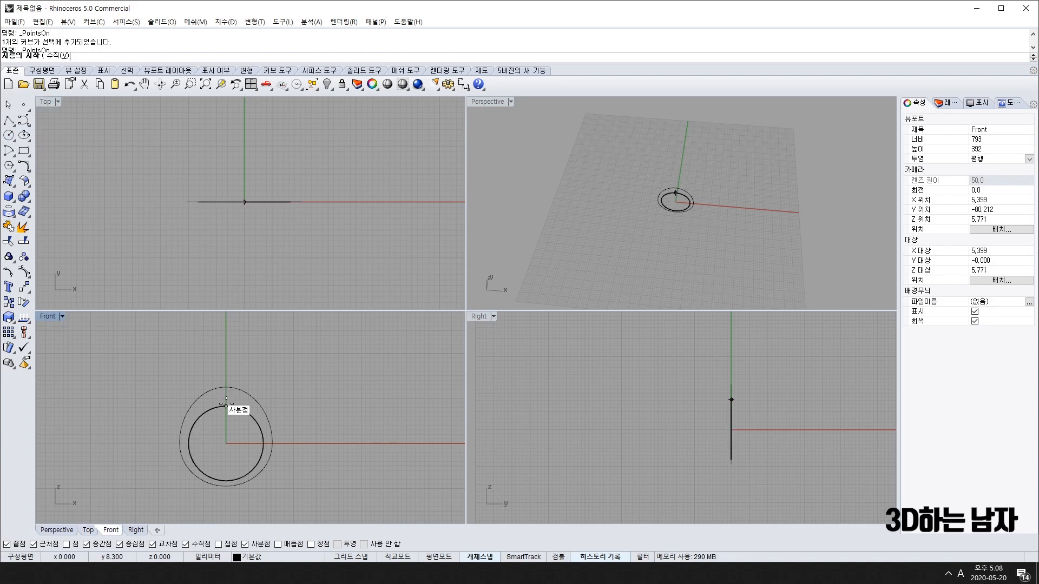
{"action": "left_click", "coordinate": [225, 405]}
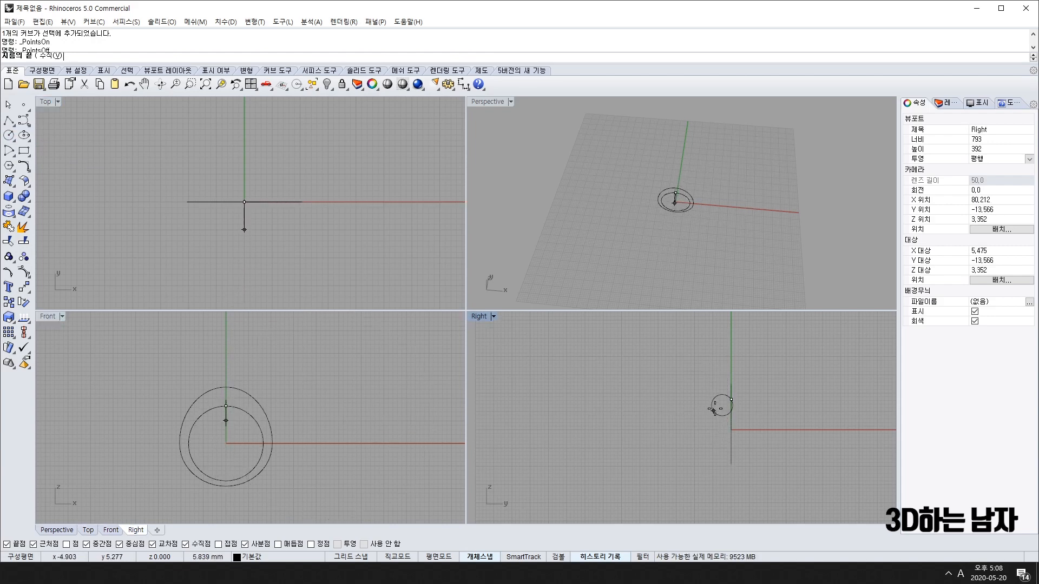
{"action": "left_click", "coordinate": [730, 381]}
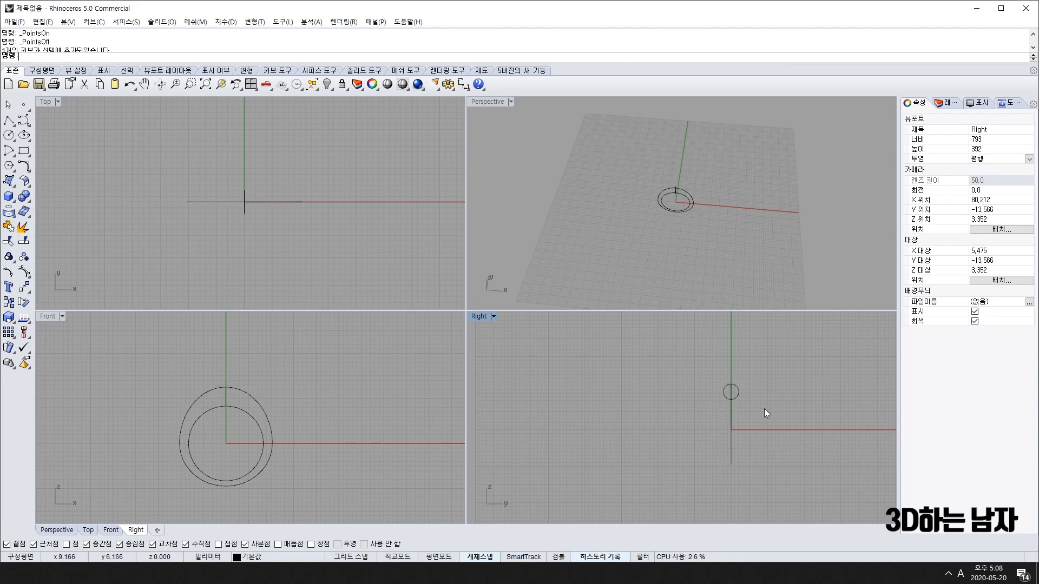
- Draw a second upright two-point-diameter circle at the ring's bottom, from the inner circle's lower quadrant to the outer curve
{"action": "scroll", "coordinate": [725, 394], "scroll_direction": "up", "scroll_amount": 5}
{"action": "right_click_drag", "start_coordinate": [697, 160], "coordinate": [688, 263]}
{"action": "scroll", "coordinate": [649, 174], "scroll_direction": "up", "scroll_amount": 4}
{"action": "left_click", "coordinate": [706, 168]}
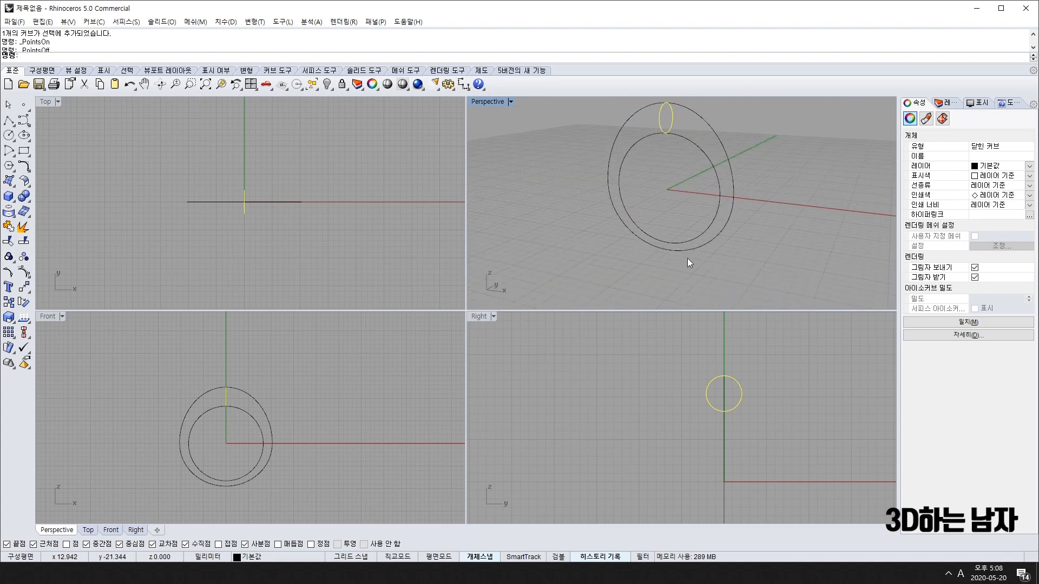
{"action": "left_click", "coordinate": [9, 135]}
{"action": "left_click", "coordinate": [41, 140]}
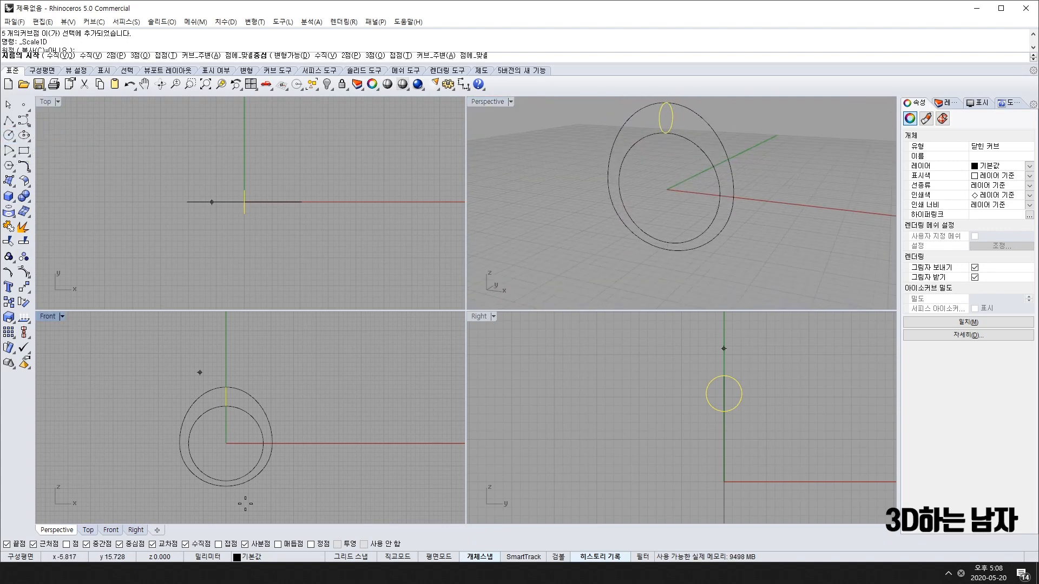
{"action": "right_click_drag", "start_coordinate": [203, 458], "coordinate": [226, 382]}
{"action": "scroll", "coordinate": [244, 413], "scroll_direction": "up", "scroll_amount": 10}
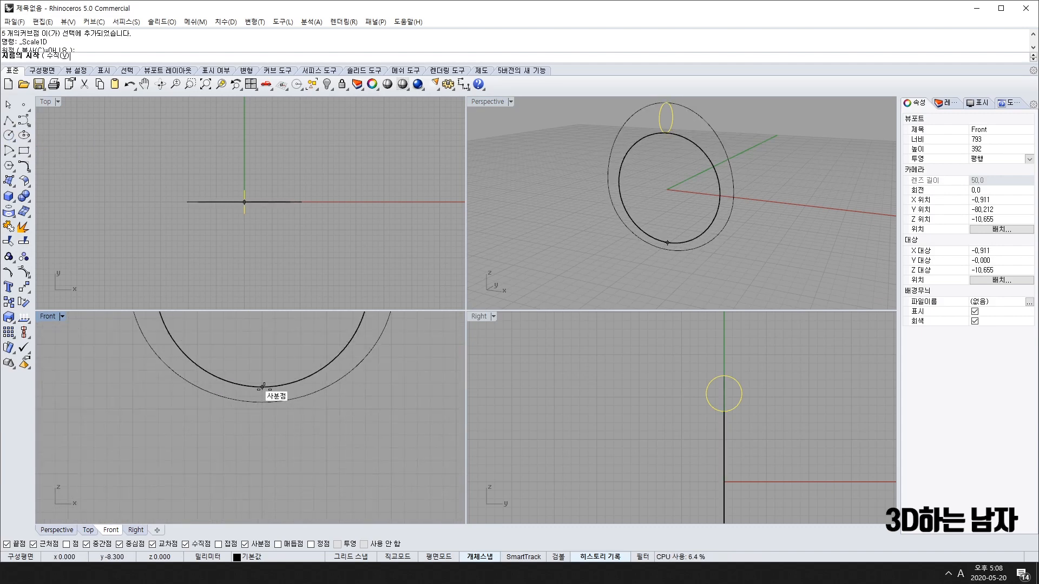
{"action": "left_click", "coordinate": [262, 386]}
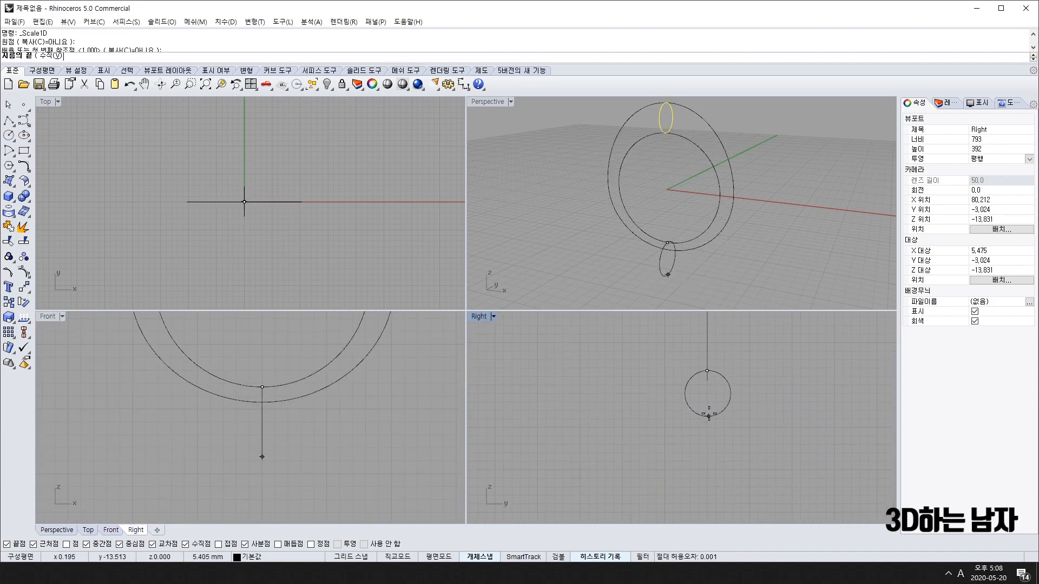
{"action": "left_click", "coordinate": [706, 380]}
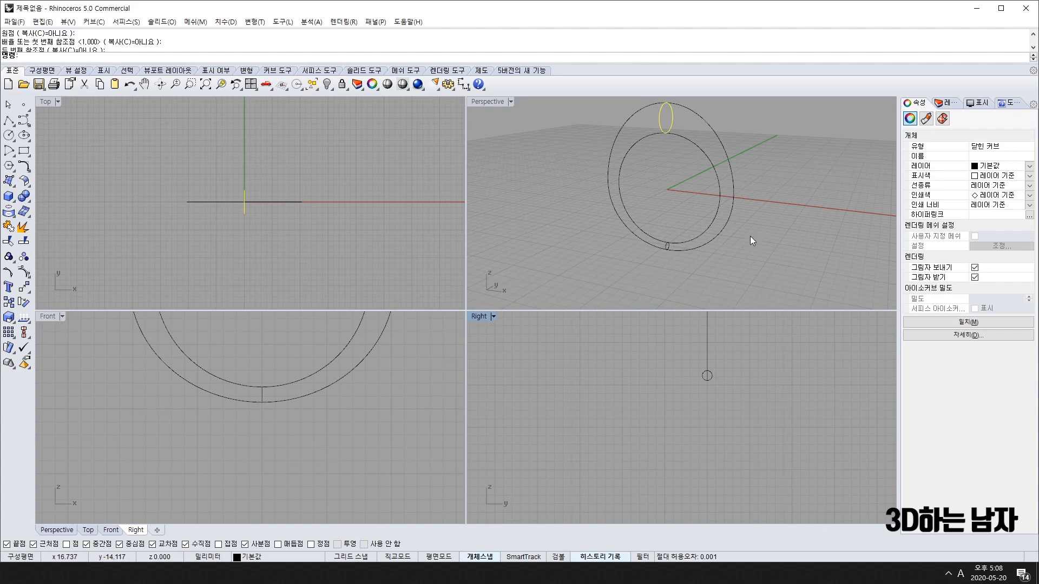
- Rebuild the upright profile circles at the ring's top and bottom together with 12 points and degree 3
{"action": "right_click_drag", "start_coordinate": [750, 237], "coordinate": [683, 230]}
{"action": "right_click_drag", "start_coordinate": [621, 164], "coordinate": [694, 218]}
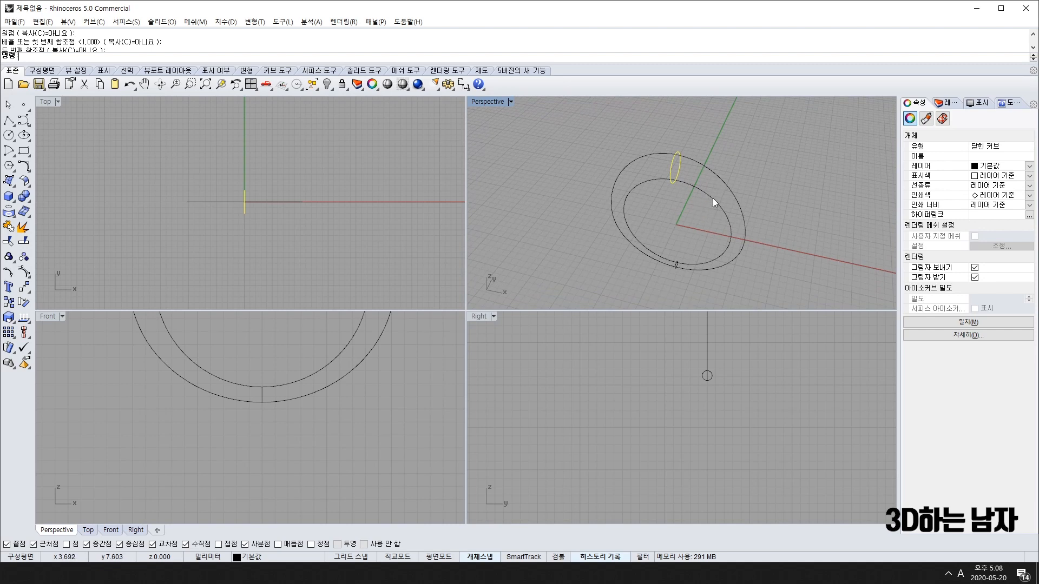
{"action": "left_click", "coordinate": [701, 381]}
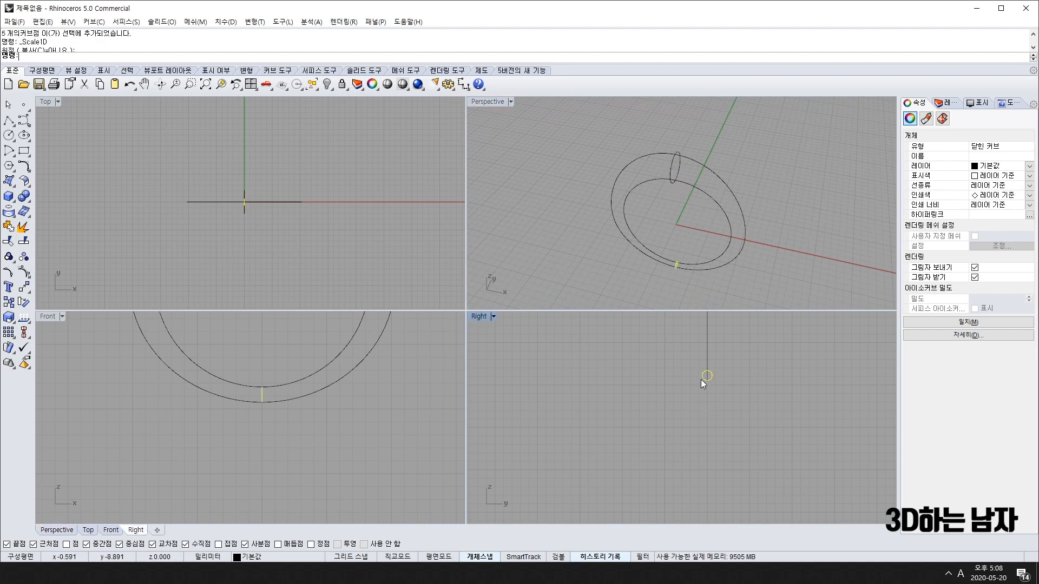
{"action": "right_click_drag", "start_coordinate": [735, 173], "coordinate": [718, 188]}
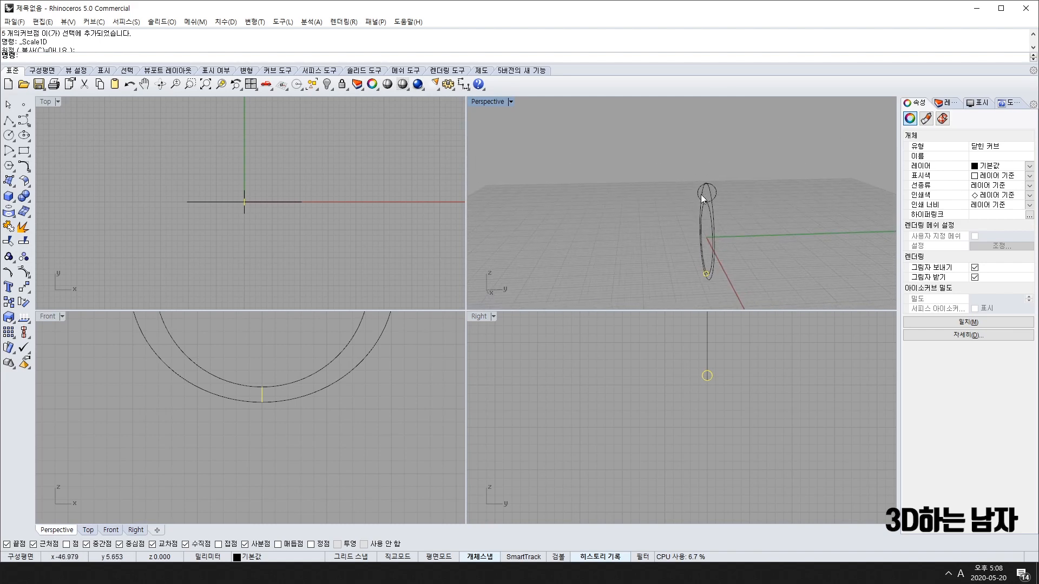
{"action": "left_click", "coordinate": [700, 194], "text": "shift"}
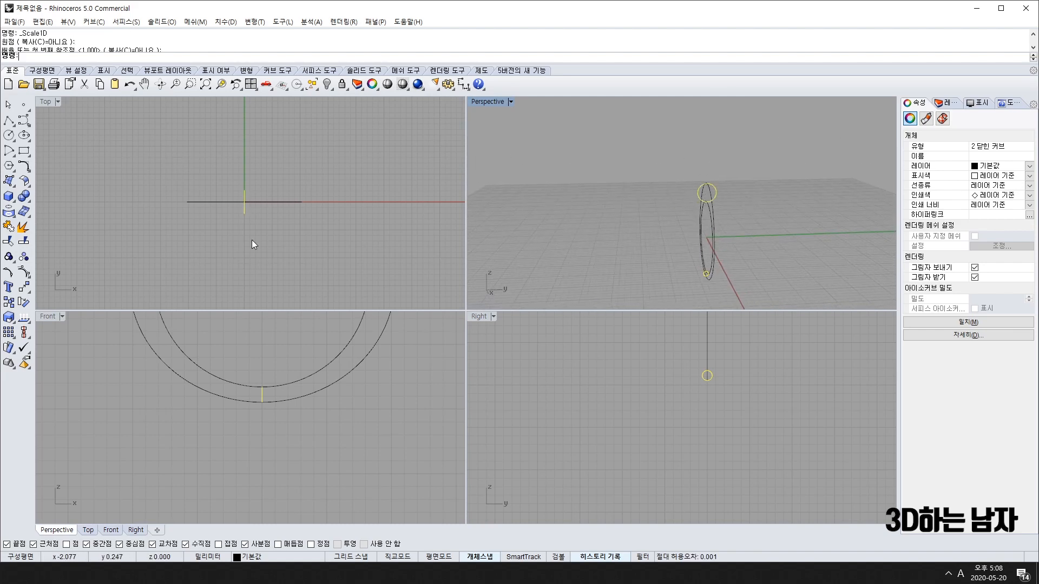
{"action": "scroll", "coordinate": [271, 401], "scroll_direction": "down", "scroll_amount": 5}
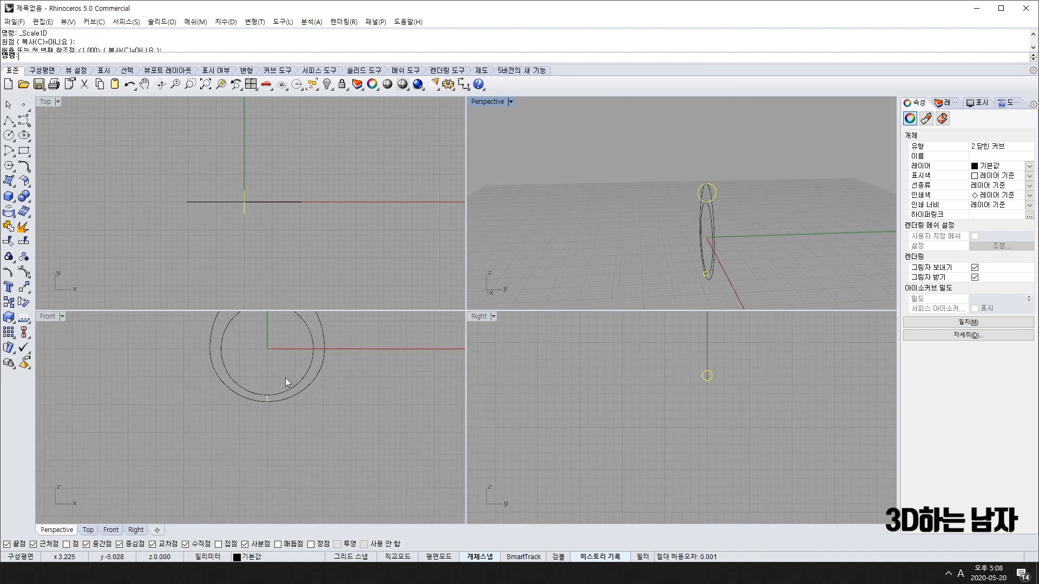
{"action": "left_click", "coordinate": [25, 170]}
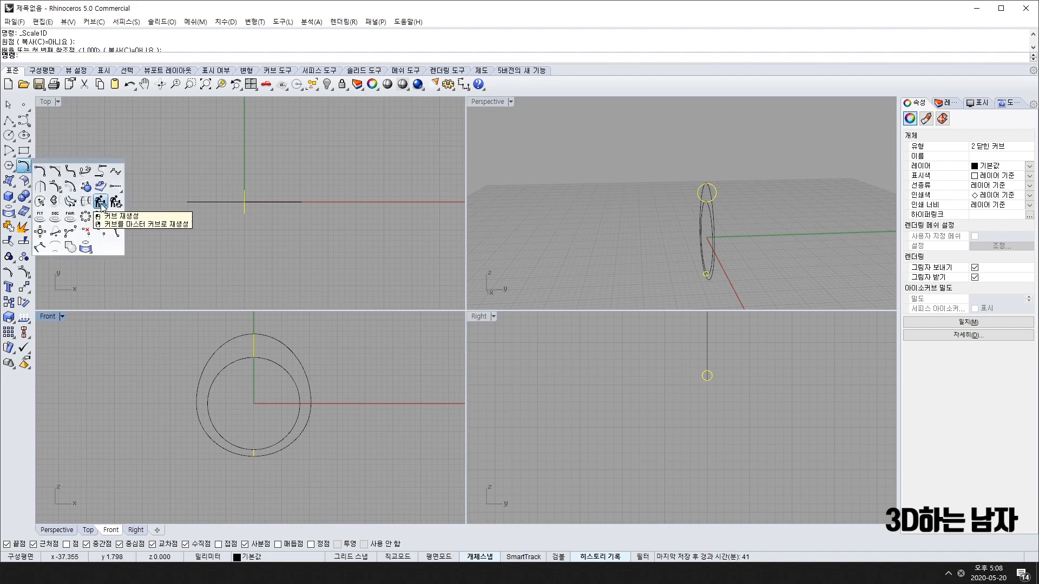
{"action": "left_click", "coordinate": [100, 204]}
{"action": "double_click", "coordinate": [626, 239]}
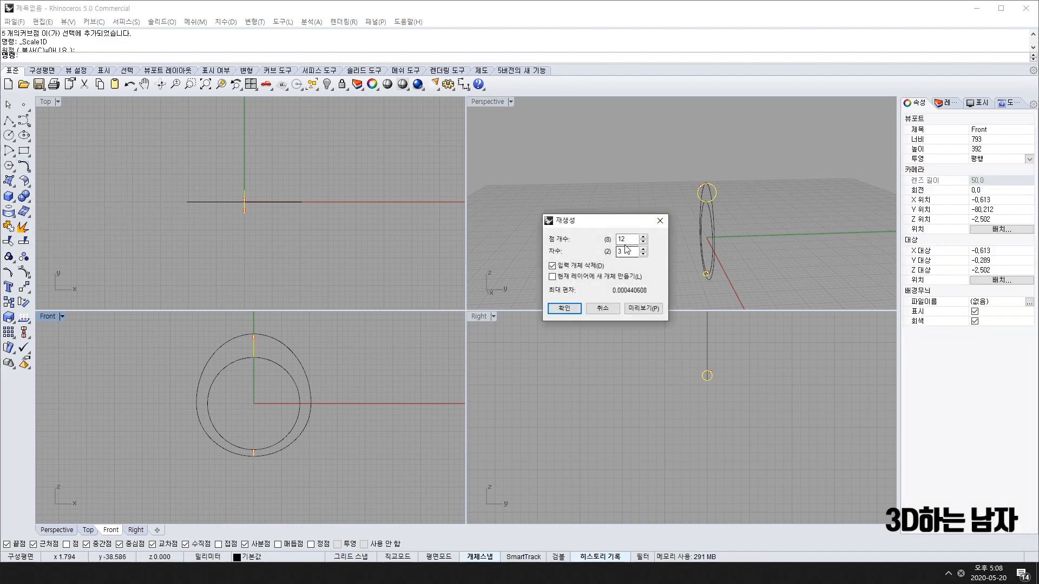
{"action": "type", "text": "12"}
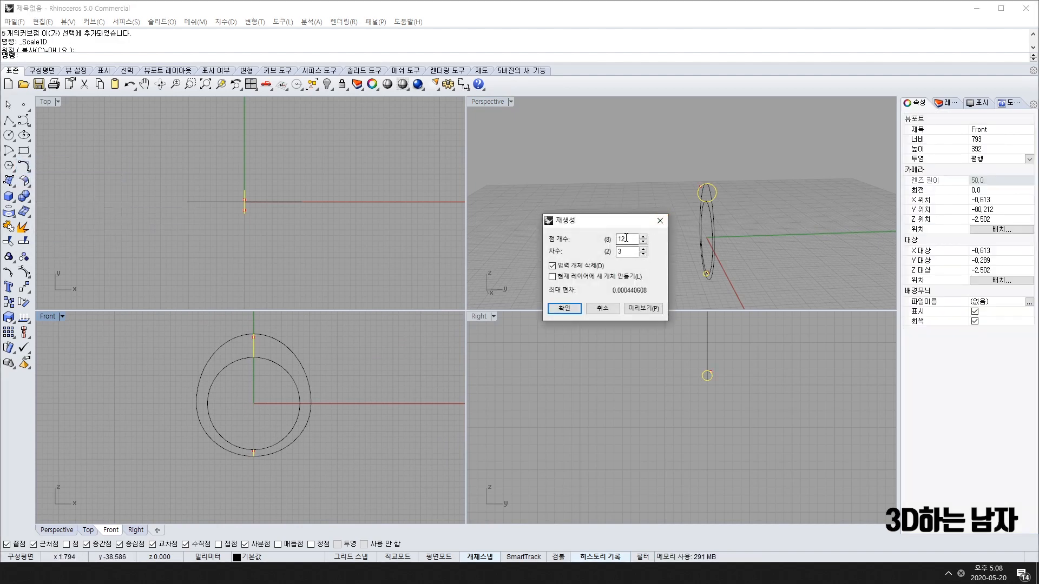
{"action": "left_click", "coordinate": [564, 309]}
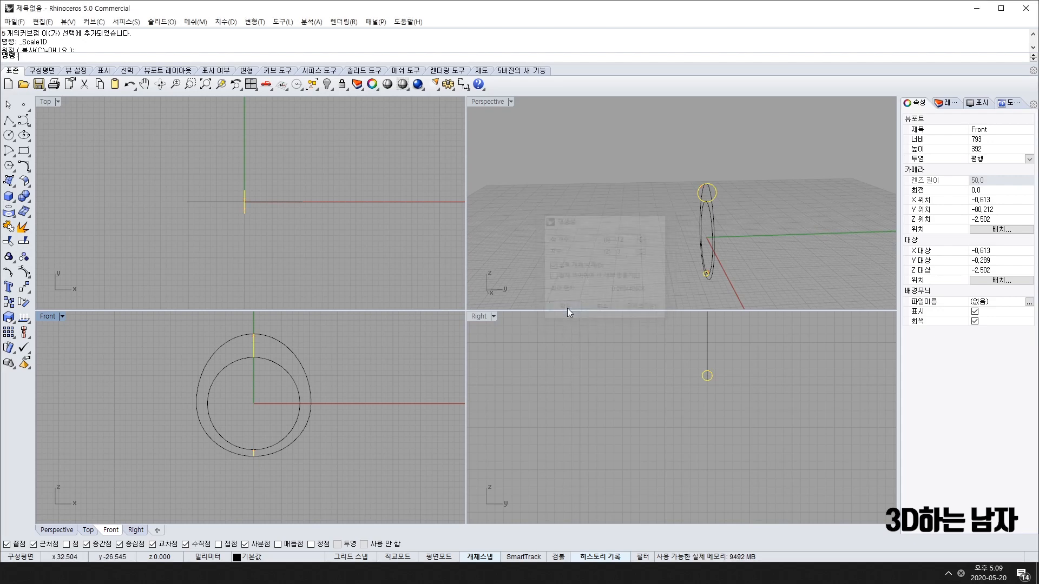
- Turn on the control points of the ring's top profile circle and maximize the Right viewport
{"action": "left_click", "coordinate": [692, 213]}
{"action": "scroll", "coordinate": [690, 201], "scroll_direction": "up", "scroll_amount": 9}
{"action": "left_click", "coordinate": [709, 182]}
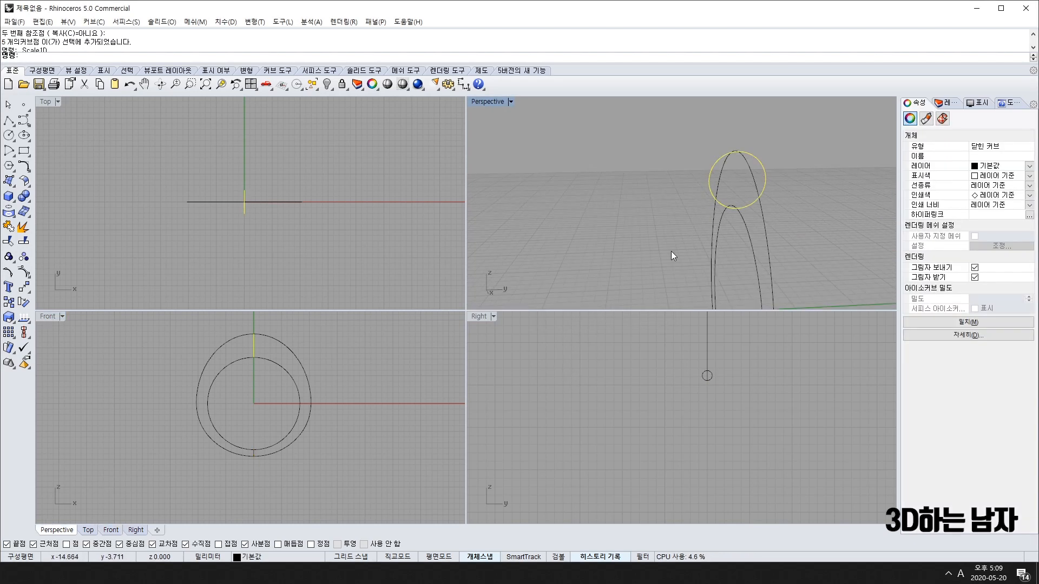
{"action": "key", "text": "F10"}
{"action": "right_click_drag", "start_coordinate": [671, 251], "coordinate": [746, 158]}
{"action": "scroll", "coordinate": [722, 436], "scroll_direction": "down", "scroll_amount": 5}
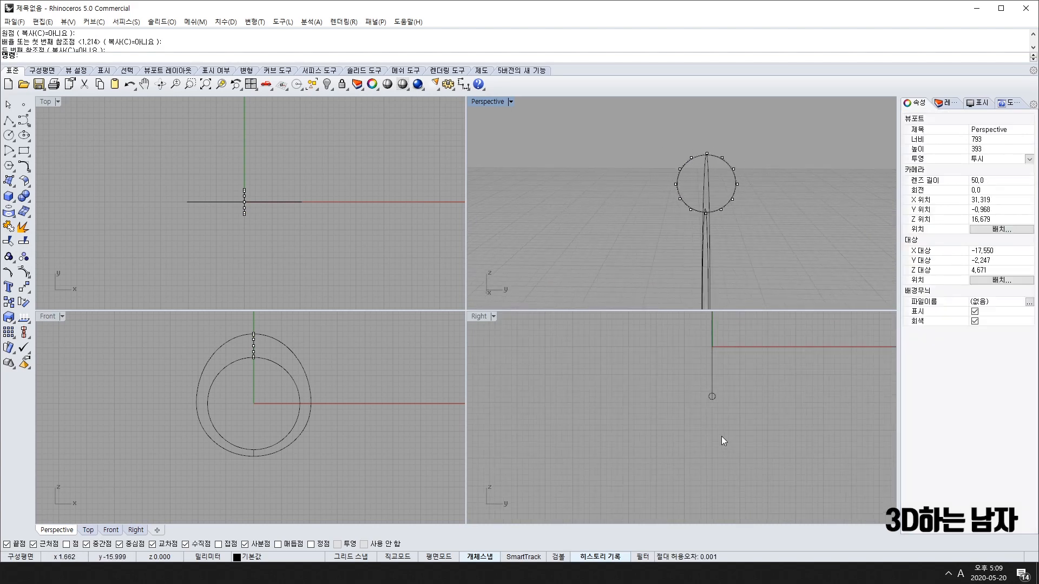
{"action": "right_click_drag", "start_coordinate": [703, 337], "coordinate": [694, 445]}
{"action": "scroll", "coordinate": [703, 430], "scroll_direction": "up", "scroll_amount": 9}
{"action": "right_click_drag", "start_coordinate": [769, 480], "coordinate": [762, 469]}
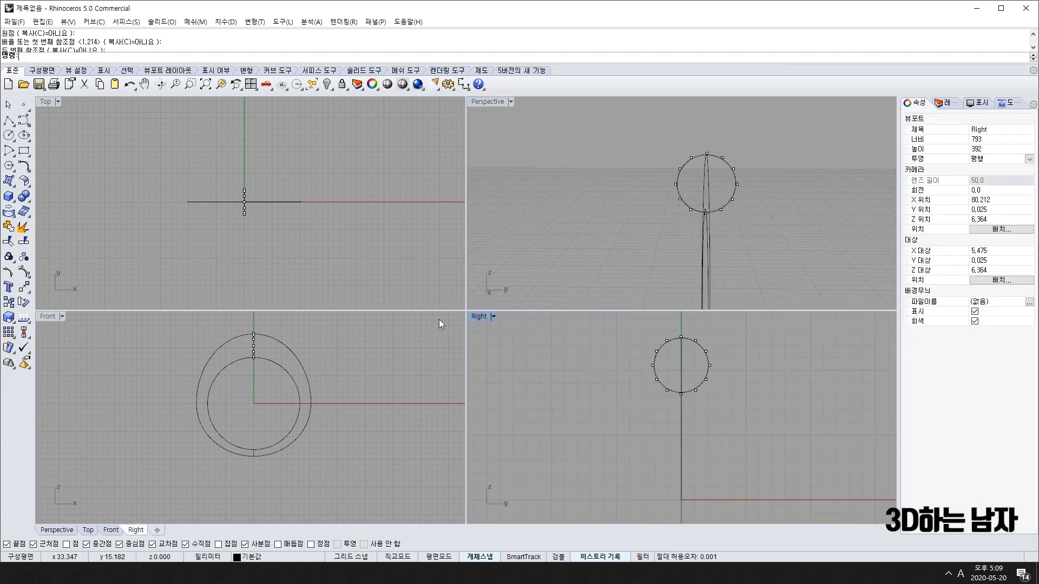
{"action": "double_click", "coordinate": [479, 316]}
{"action": "scroll", "coordinate": [505, 349], "scroll_direction": "down", "scroll_amount": 3}
{"action": "right_click_drag", "start_coordinate": [510, 365], "coordinate": [534, 340]}
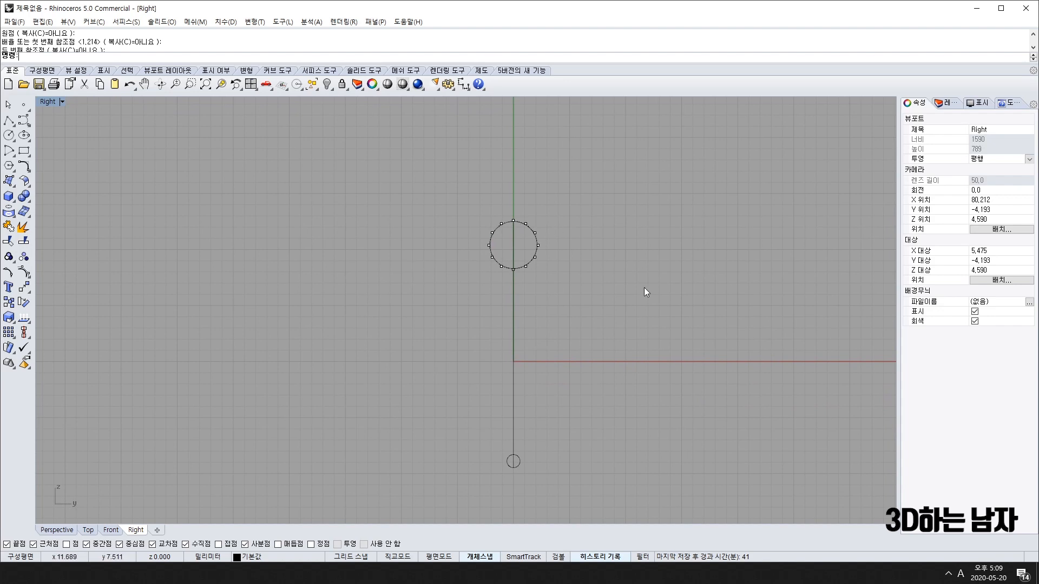
- Flatten the top profile's underside by setting its five lower control points in world Z only to the inner circle's uppermost point, and hide the points
{"action": "scroll", "coordinate": [538, 218], "scroll_direction": "up", "scroll_amount": 6}
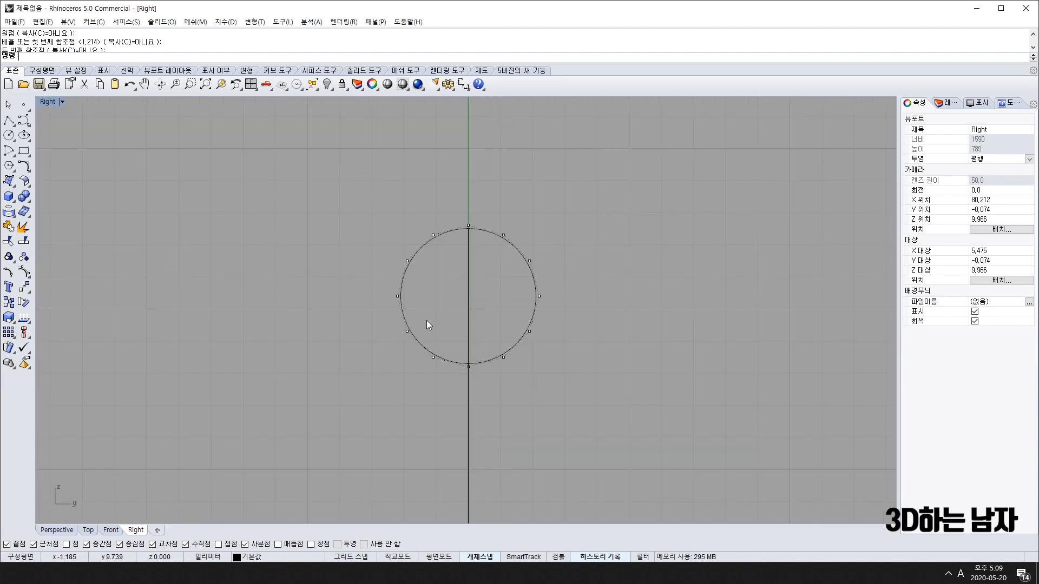
{"action": "left_click_drag", "start_coordinate": [351, 334], "coordinate": [591, 398]}
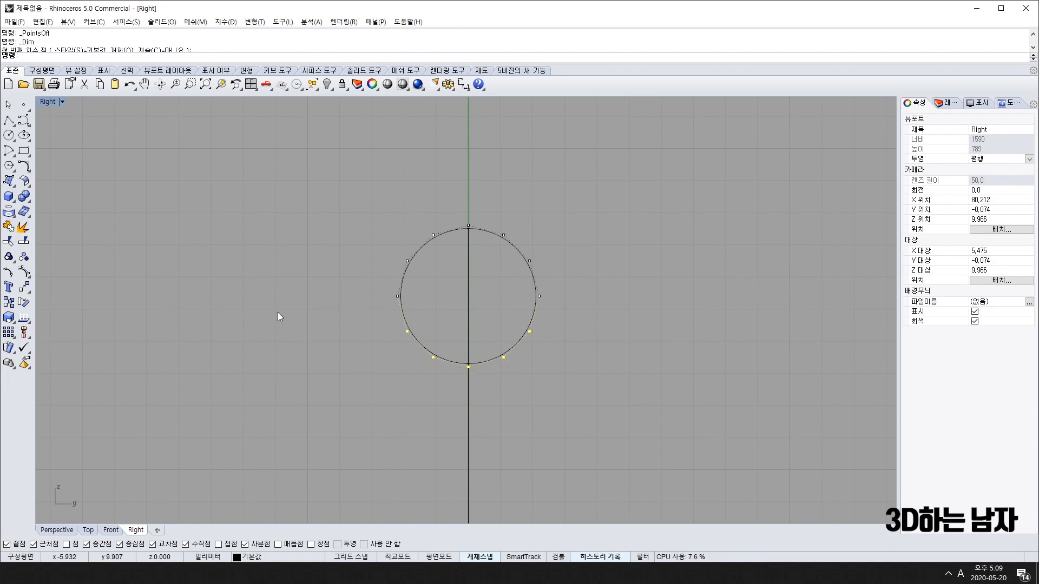
{"action": "left_click", "coordinate": [23, 287]}
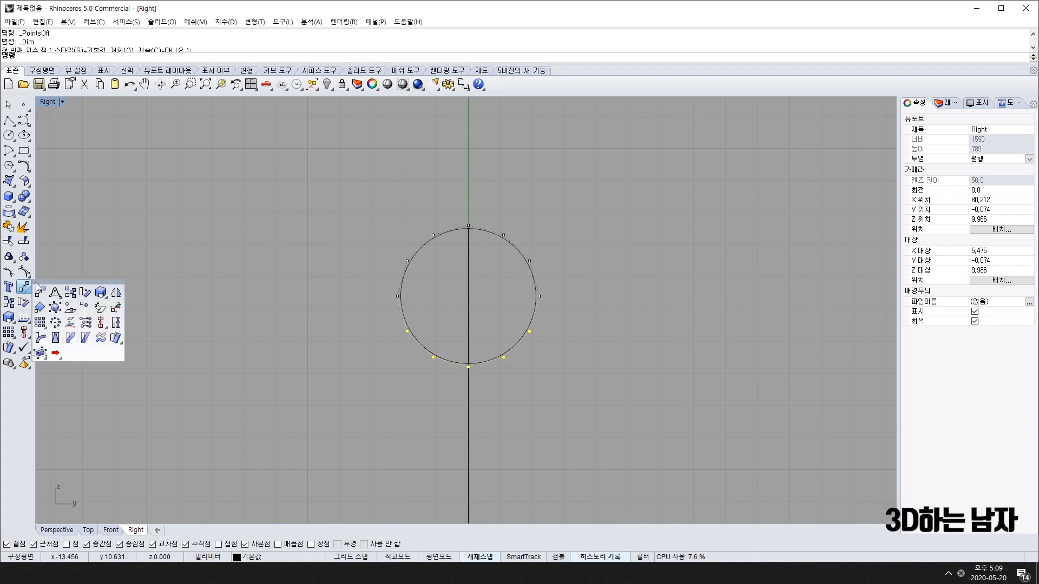
{"action": "left_click_drag", "start_coordinate": [43, 283], "coordinate": [63, 196]}
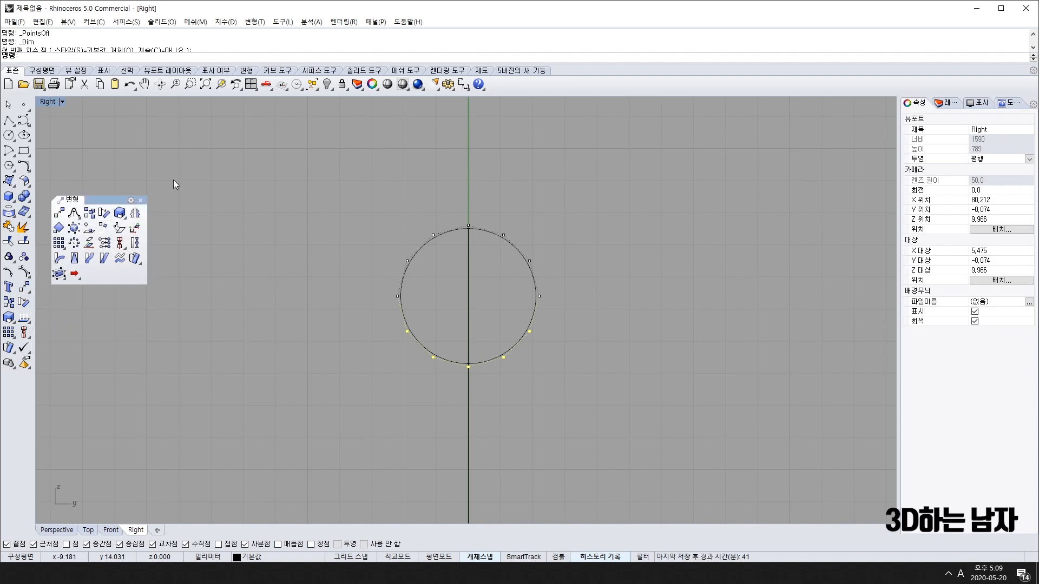
{"action": "left_click", "coordinate": [107, 243]}
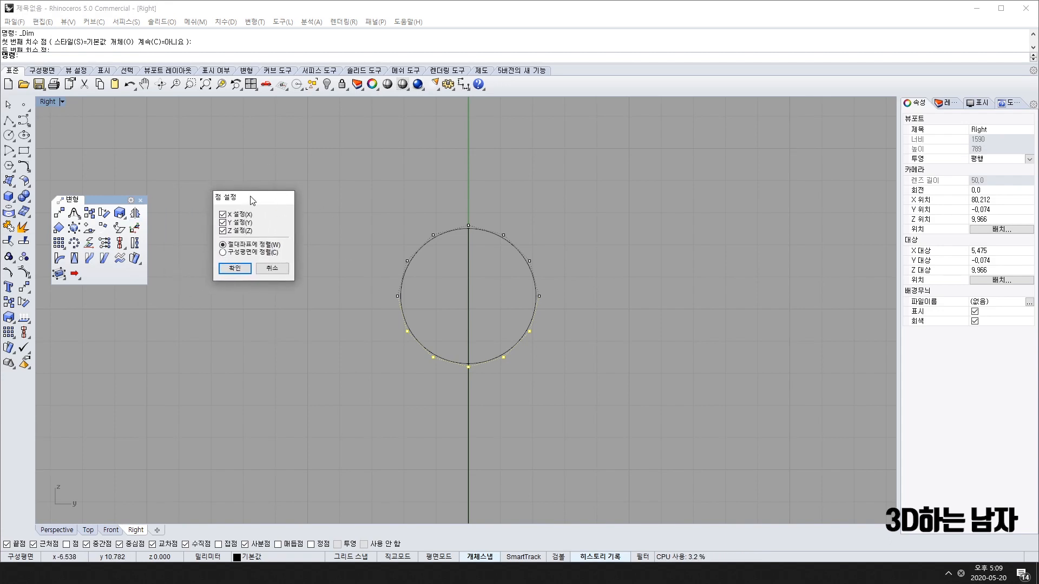
{"action": "left_click_drag", "start_coordinate": [250, 197], "coordinate": [310, 232]}
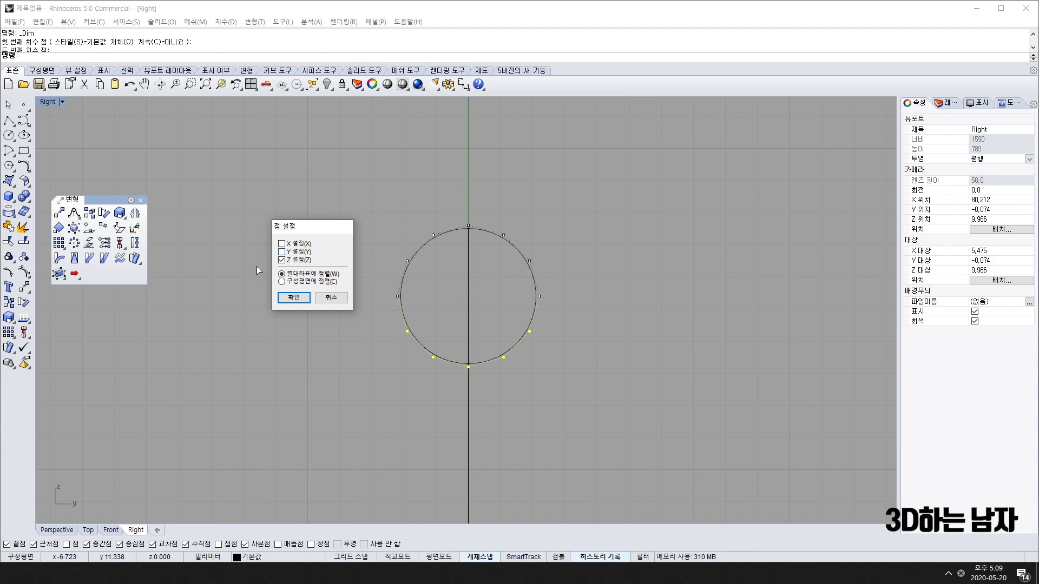
{"action": "left_click", "coordinate": [290, 301]}
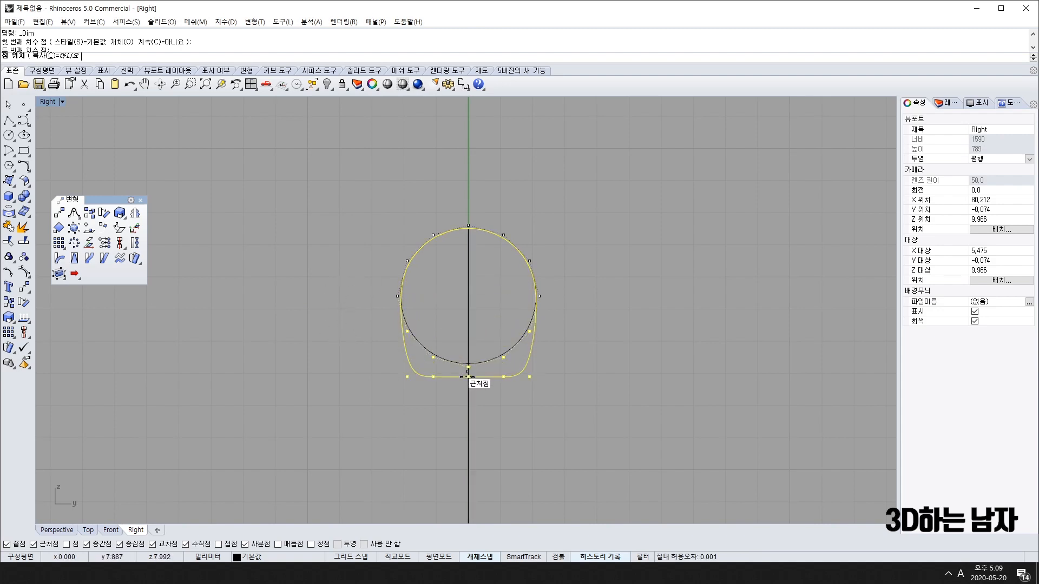
{"action": "scroll", "coordinate": [467, 370], "scroll_direction": "up", "scroll_amount": 3}
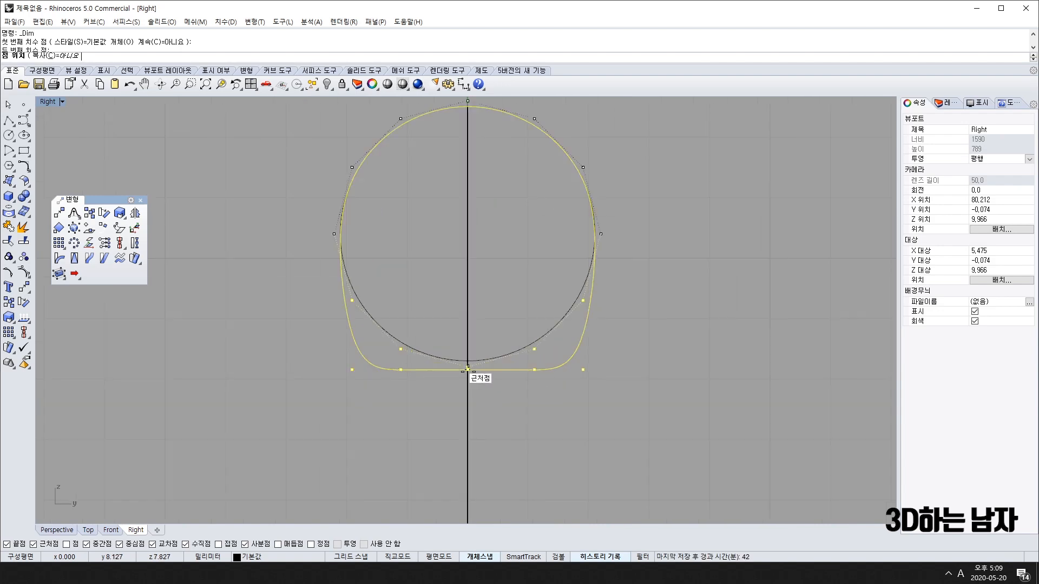
{"action": "scroll", "coordinate": [467, 370], "scroll_direction": "up", "scroll_amount": 5}
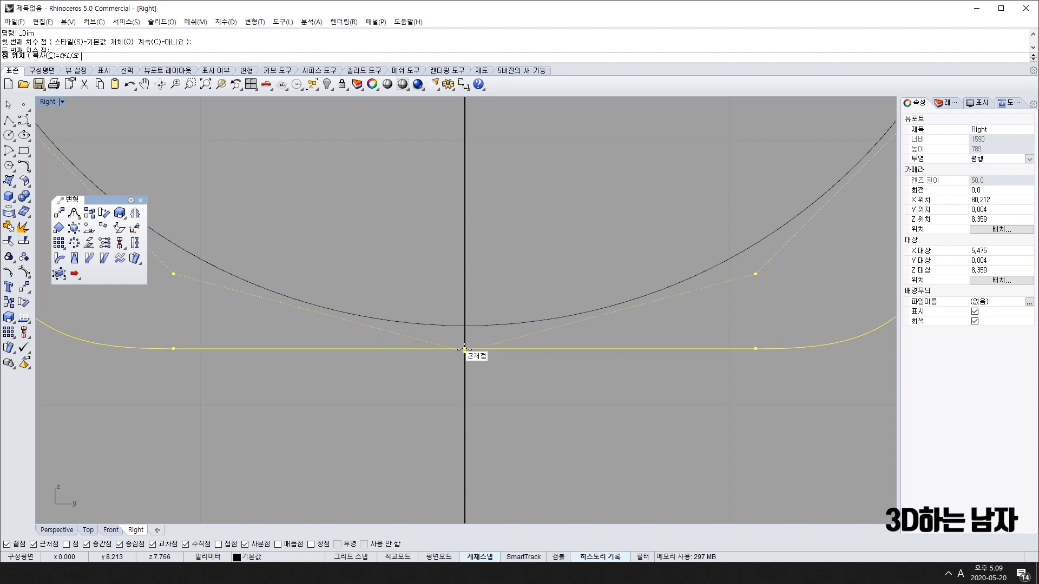
{"action": "scroll", "coordinate": [465, 326], "scroll_direction": "down", "scroll_amount": 5}
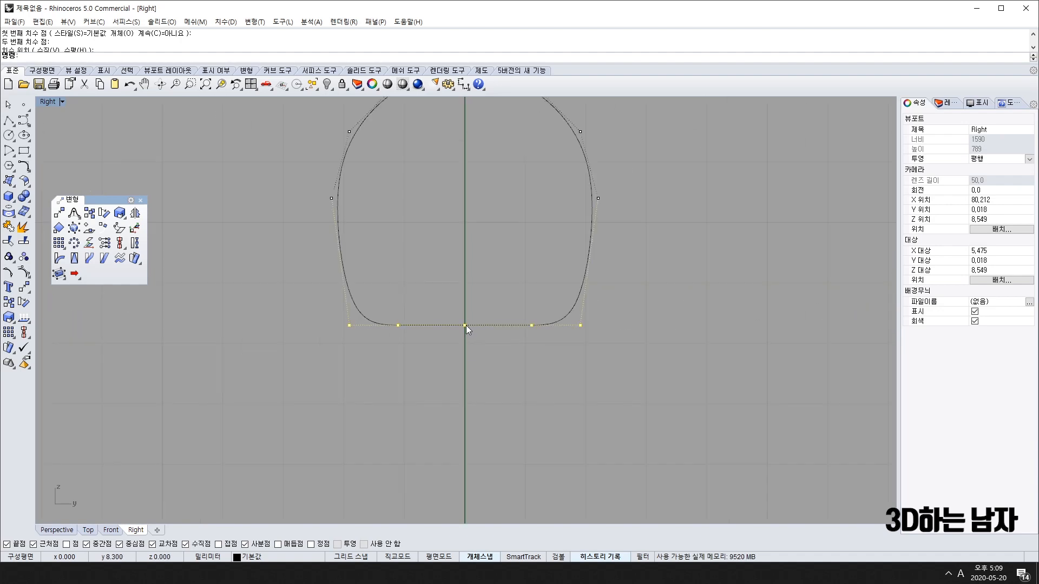
{"action": "key", "text": "Escape"}
{"action": "key", "text": "Escape"}
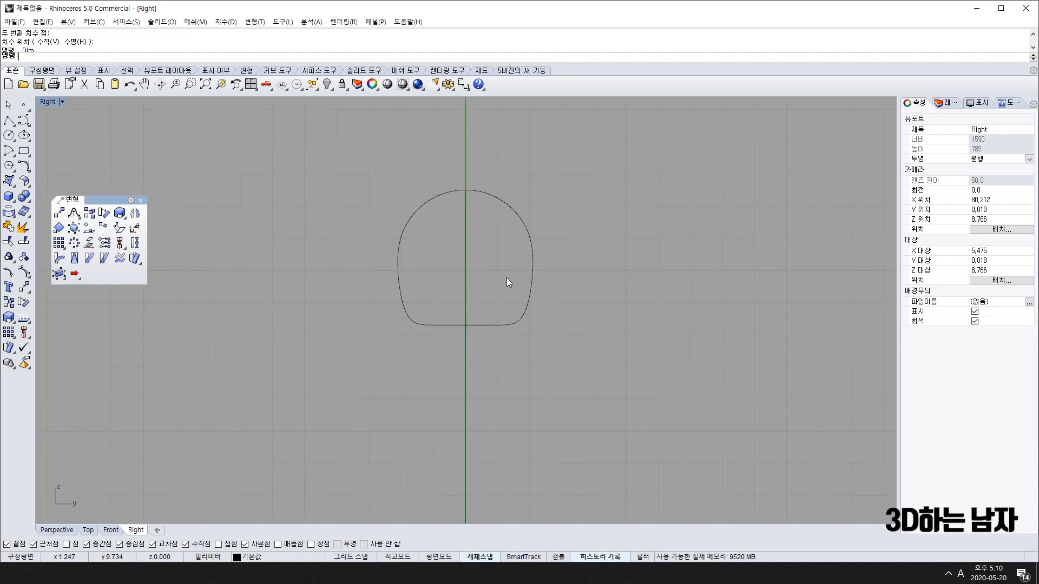
- Turn on the control points of the ring's bottom profile circle
{"action": "left_click", "coordinate": [513, 213]}
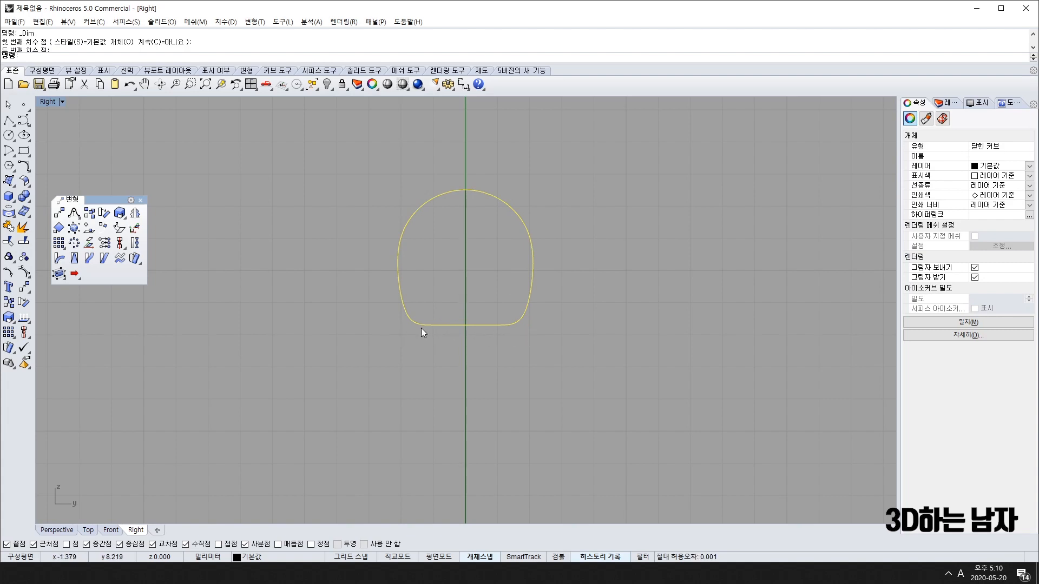
{"action": "scroll", "coordinate": [554, 356], "scroll_direction": "down", "scroll_amount": 12}
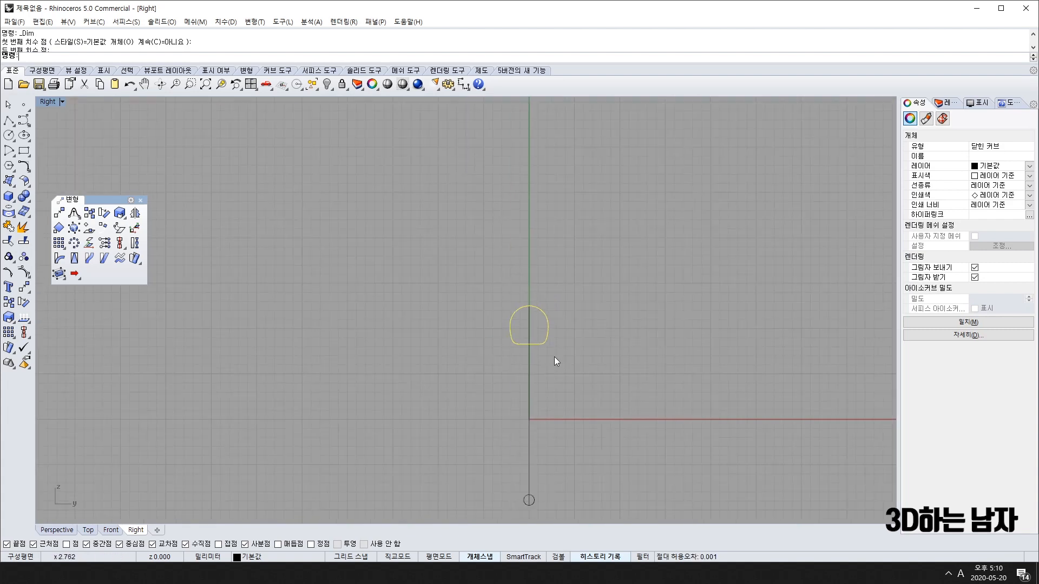
{"action": "right_click_drag", "start_coordinate": [593, 464], "coordinate": [564, 375]}
{"action": "scroll", "coordinate": [524, 420], "scroll_direction": "up", "scroll_amount": 10}
{"action": "left_click", "coordinate": [452, 378]}
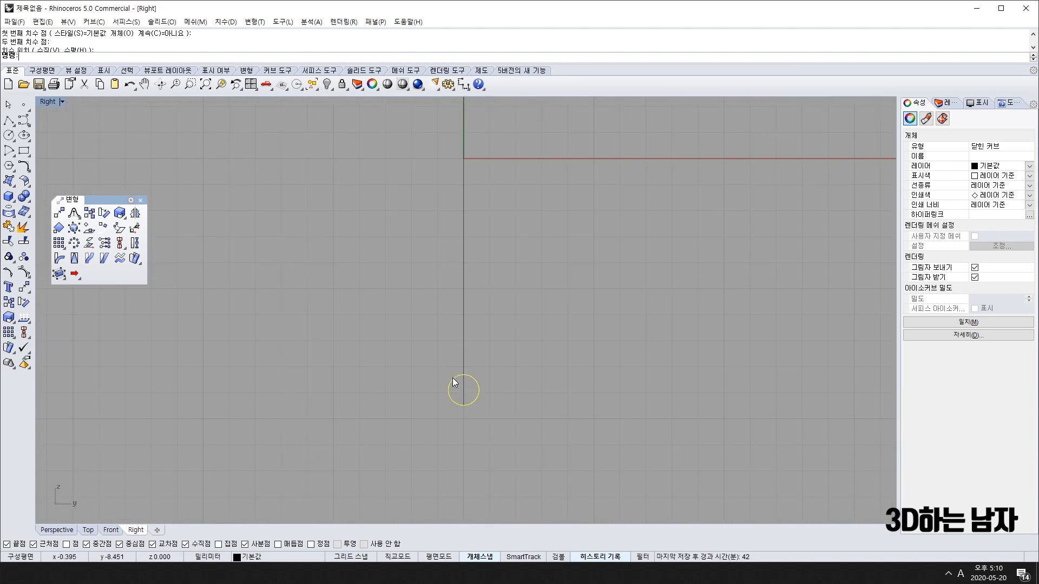
{"action": "scroll", "coordinate": [472, 421], "scroll_direction": "up", "scroll_amount": 10}
{"action": "key", "text": "F10"}
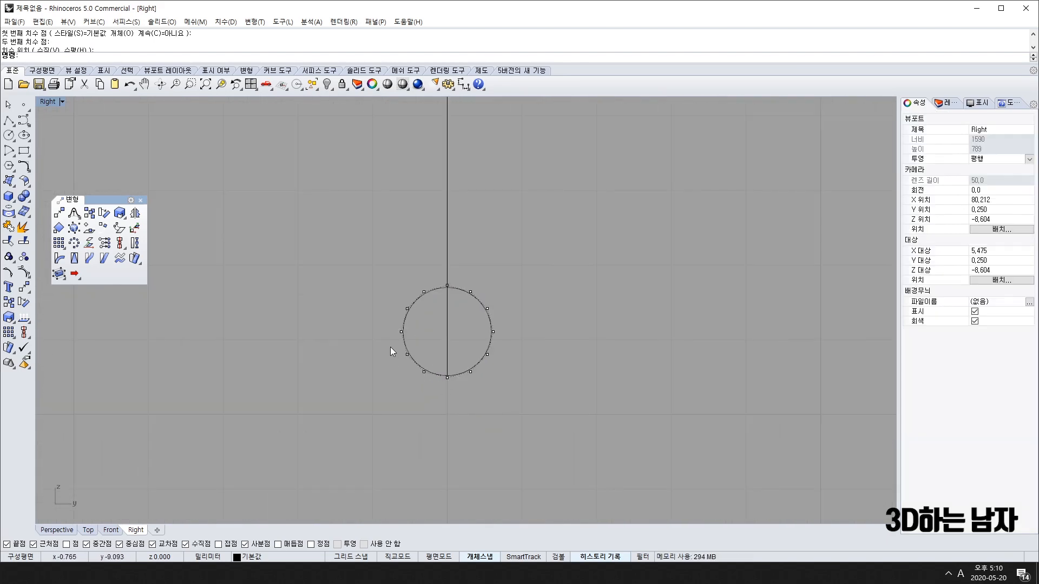
- Flatten the bottom profile's upper side by setting its five upper control points in Z to the inner circle's lowest point, and hide the points
{"action": "left_click_drag", "start_coordinate": [390, 346], "coordinate": [578, 411]}
{"action": "left_click_drag", "start_coordinate": [346, 267], "coordinate": [540, 319]}
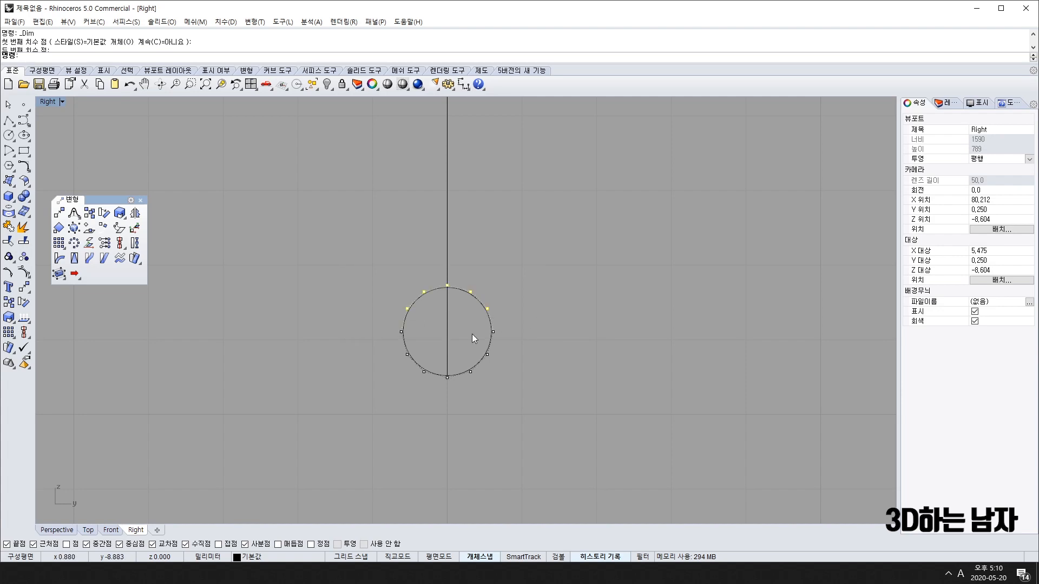
{"action": "scroll", "coordinate": [491, 366], "scroll_direction": "down", "scroll_amount": 10}
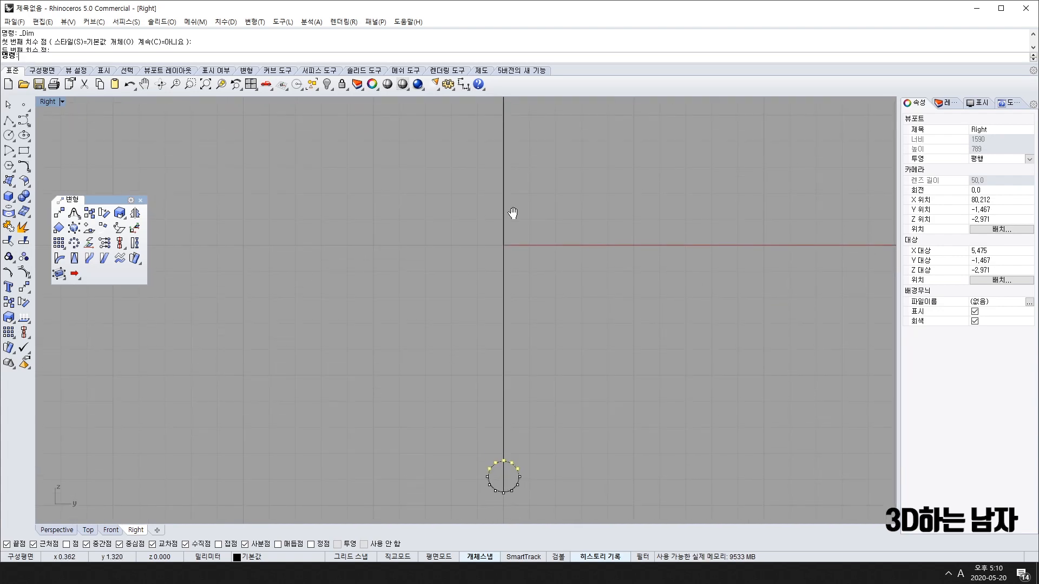
{"action": "scroll", "coordinate": [504, 284], "scroll_direction": "down", "scroll_amount": 2}
{"action": "right_click_drag", "start_coordinate": [505, 444], "coordinate": [487, 370]}
{"action": "scroll", "coordinate": [489, 372], "scroll_direction": "up", "scroll_amount": 19}
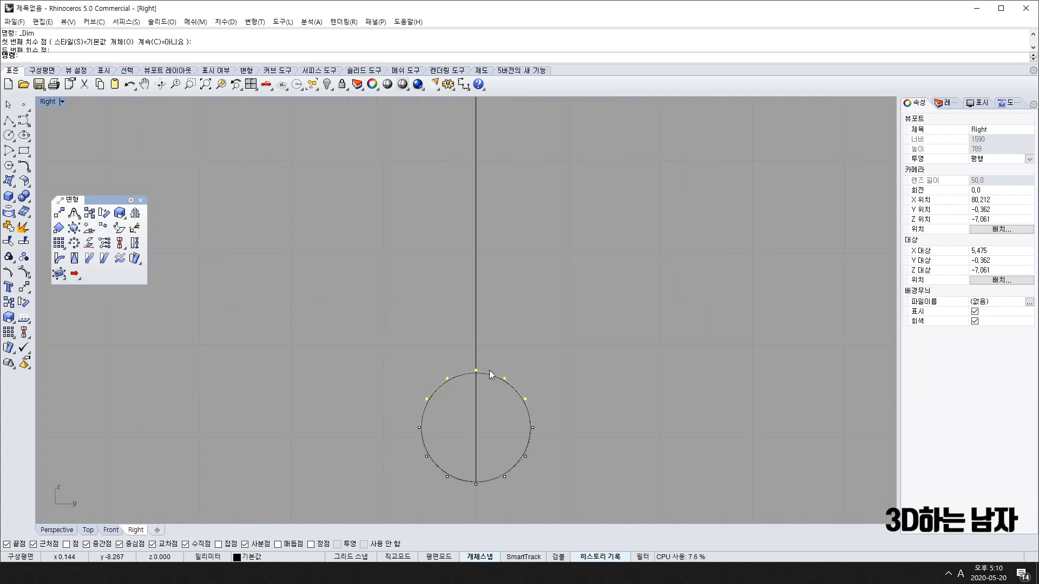
{"action": "left_click", "coordinate": [104, 243]}
{"action": "left_click", "coordinate": [292, 299]}
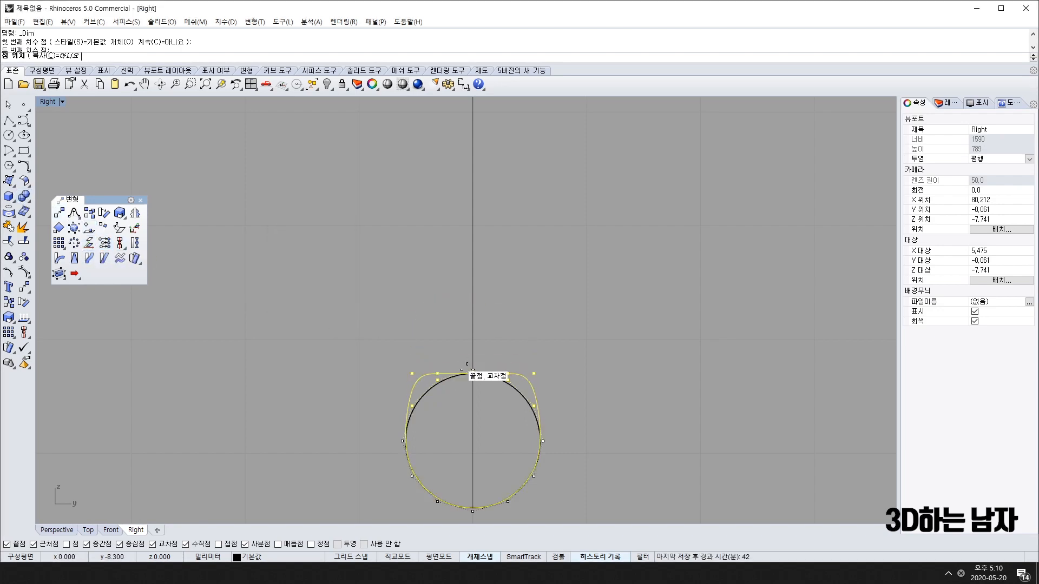
{"action": "left_click", "coordinate": [472, 373]}
{"action": "scroll", "coordinate": [464, 363], "scroll_direction": "up", "scroll_amount": 5}
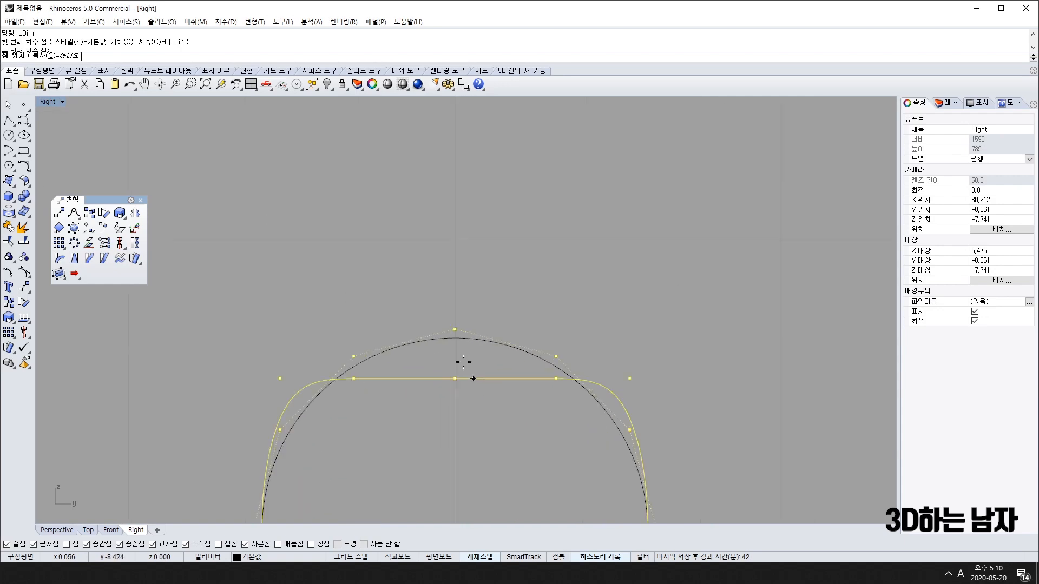
{"action": "scroll", "coordinate": [454, 328], "scroll_direction": "down", "scroll_amount": 5}
{"action": "scroll", "coordinate": [483, 361], "scroll_direction": "down", "scroll_amount": 9}
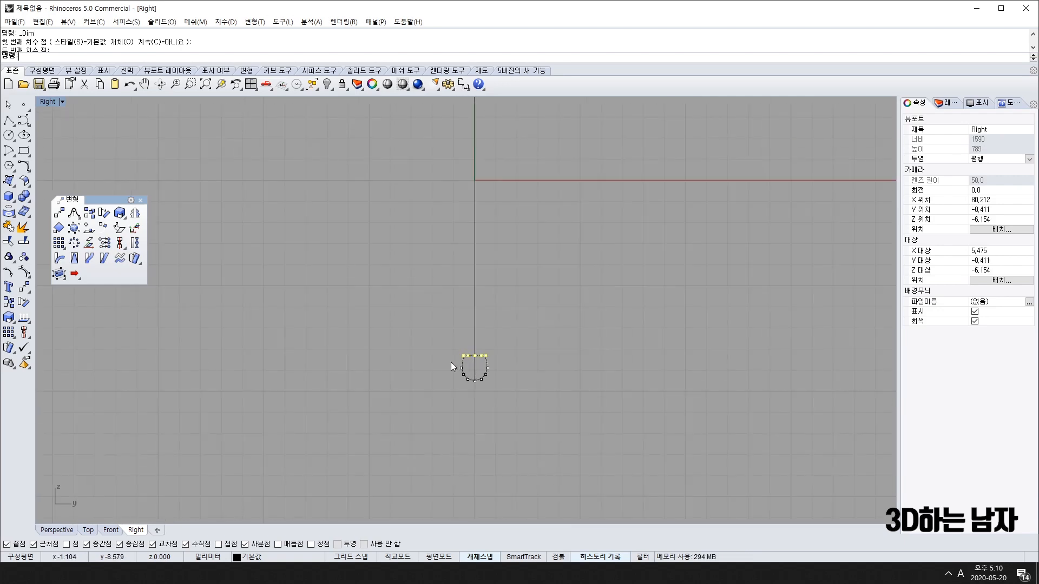
{"action": "key", "text": "Escape"}
{"action": "key", "text": "Escape"}
- Dimension the full width of the top profile in the Right view, placing the dimension just below the profile
{"action": "scroll", "coordinate": [454, 360], "scroll_direction": "down", "scroll_amount": 5}
{"action": "right_click_drag", "start_coordinate": [431, 314], "coordinate": [434, 349]}
{"action": "left_click", "coordinate": [481, 236]}
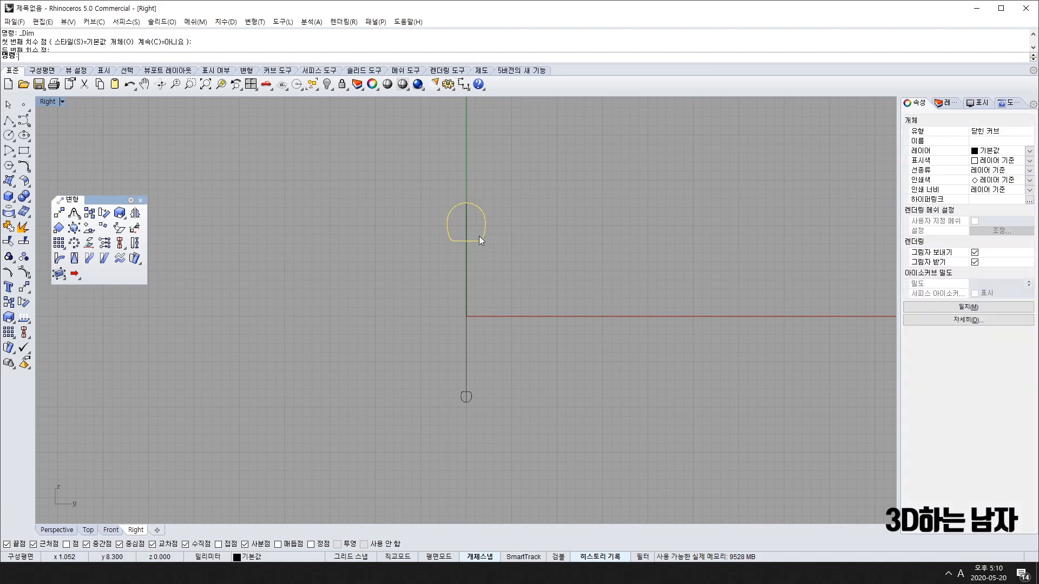
{"action": "left_click", "coordinate": [470, 402]}
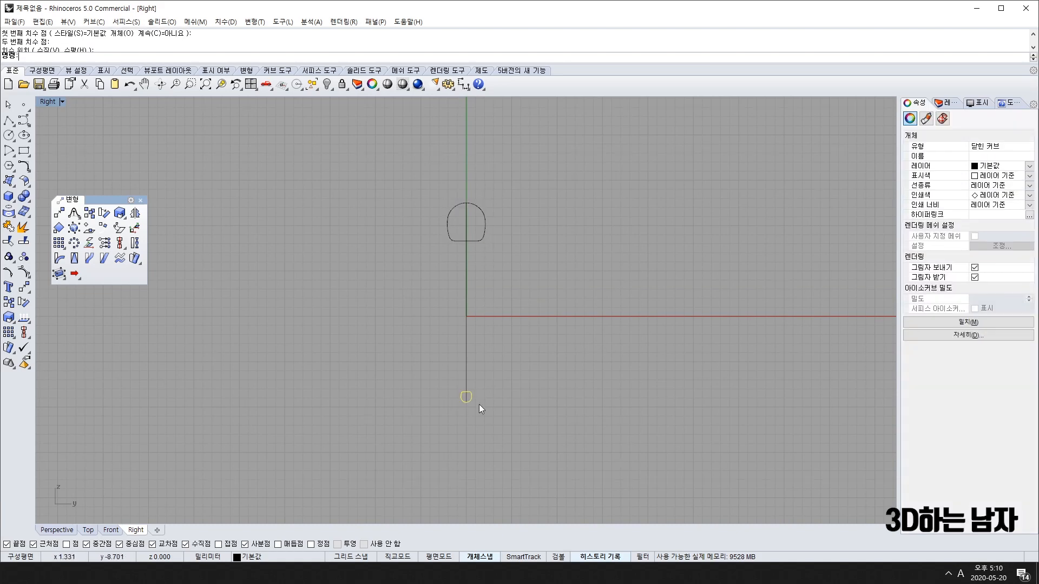
{"action": "scroll", "coordinate": [463, 379], "scroll_direction": "up", "scroll_amount": 2}
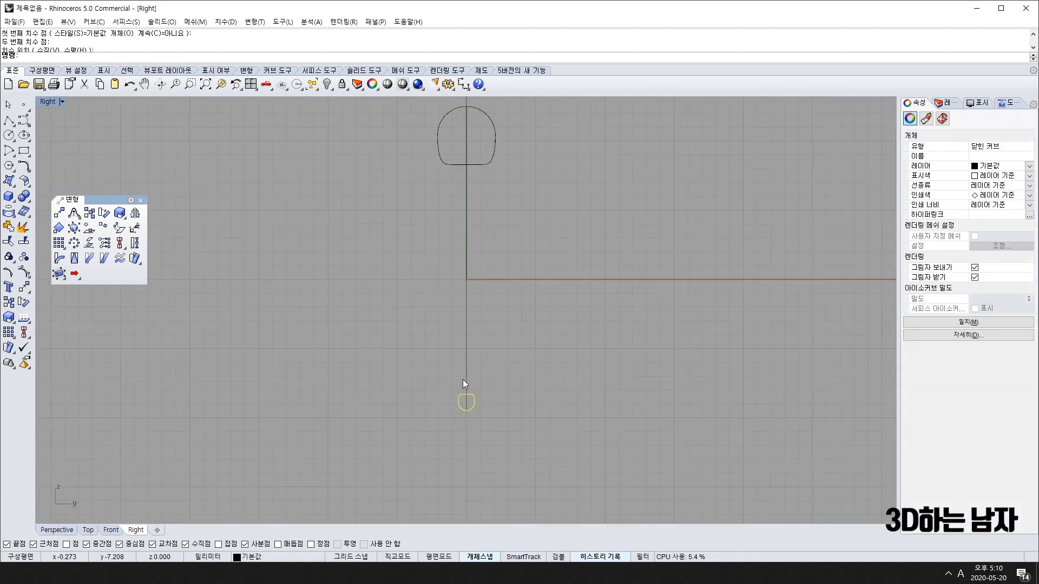
{"action": "left_click", "coordinate": [463, 84]}
{"action": "left_click", "coordinate": [437, 137]}
{"action": "left_click", "coordinate": [499, 197]}
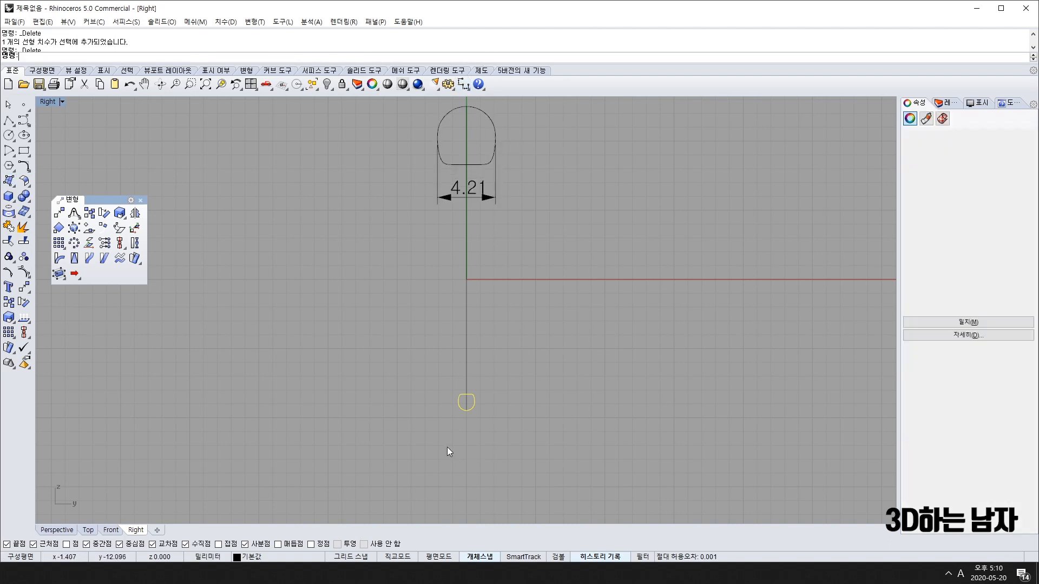
- Dimension the full width of the bottom profile, placing the dimension just below the profile
{"action": "right_click", "coordinate": [449, 452]}
{"action": "left_click", "coordinate": [458, 401]}
{"action": "left_click", "coordinate": [474, 402]}
{"action": "left_click", "coordinate": [463, 457]}
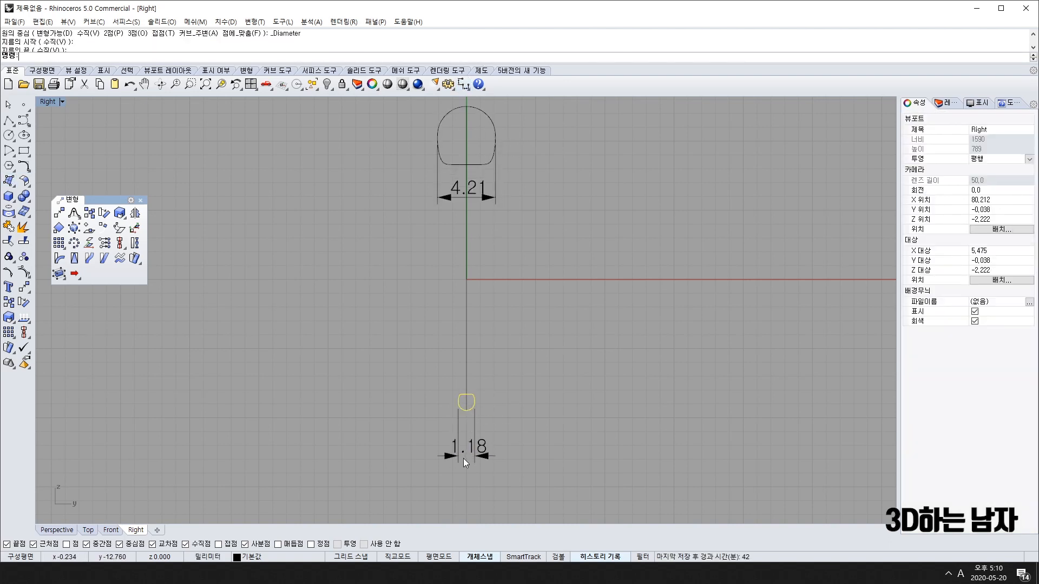
- Widen the bottom profile horizontally to about 2.41 mm with Scale 1D, using the midpoint of its flat upper side as origin
{"action": "left_click", "coordinate": [472, 402]}
{"action": "scroll", "coordinate": [463, 406], "scroll_direction": "up", "scroll_amount": 1}
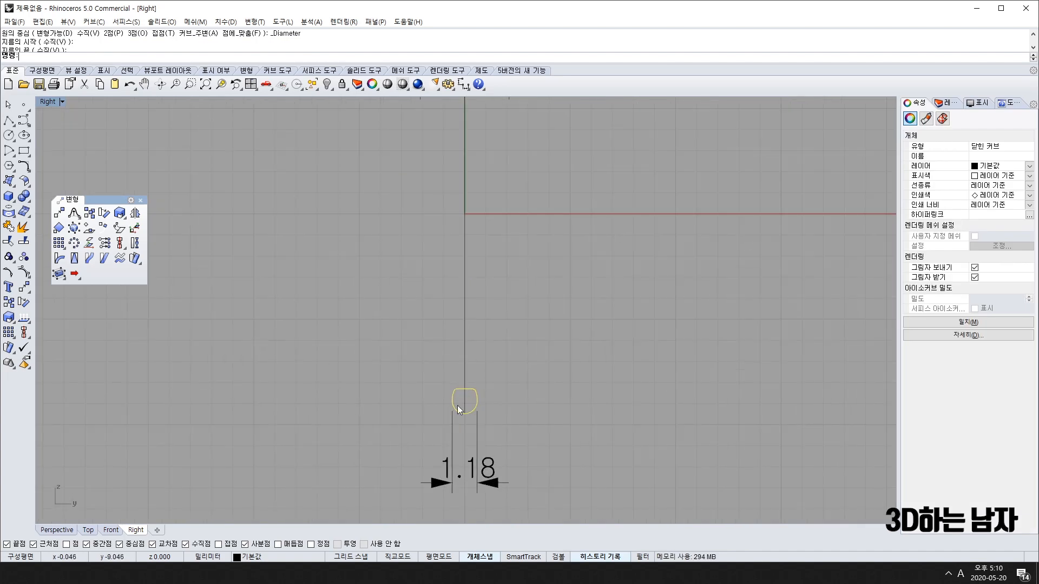
{"action": "left_click", "coordinate": [12, 321]}
{"action": "left_click", "coordinate": [55, 323]}
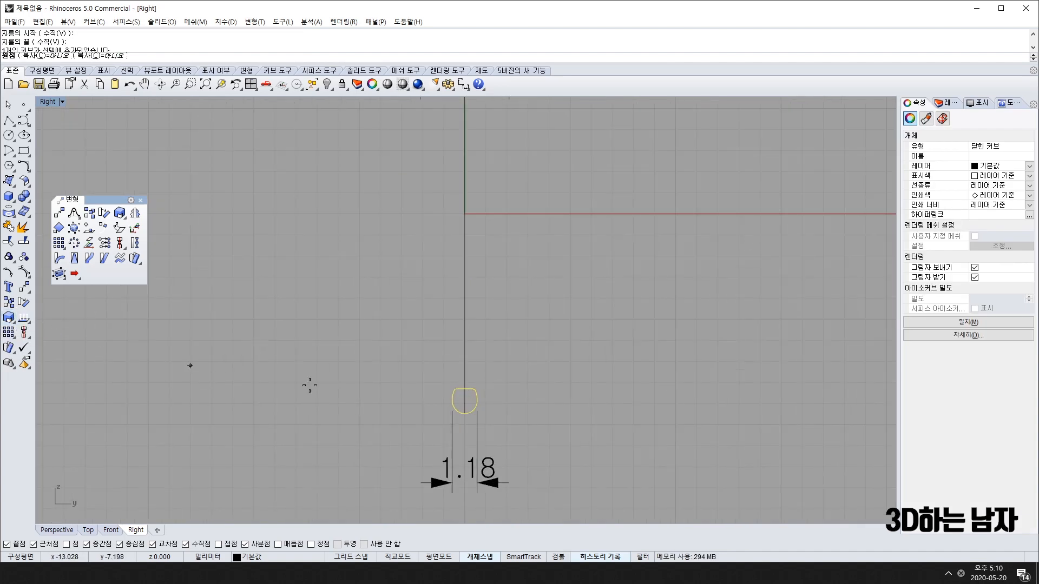
{"action": "left_click", "coordinate": [463, 388]}
{"action": "left_click", "coordinate": [549, 378]}
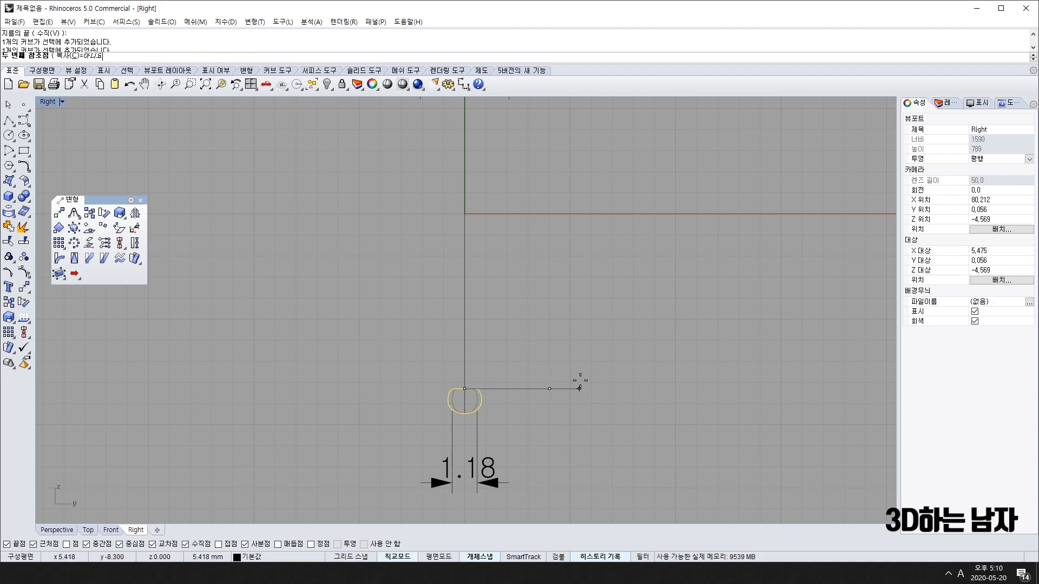
{"action": "left_click", "coordinate": [638, 376]}
{"action": "scroll", "coordinate": [630, 377], "scroll_direction": "down", "scroll_amount": 3}
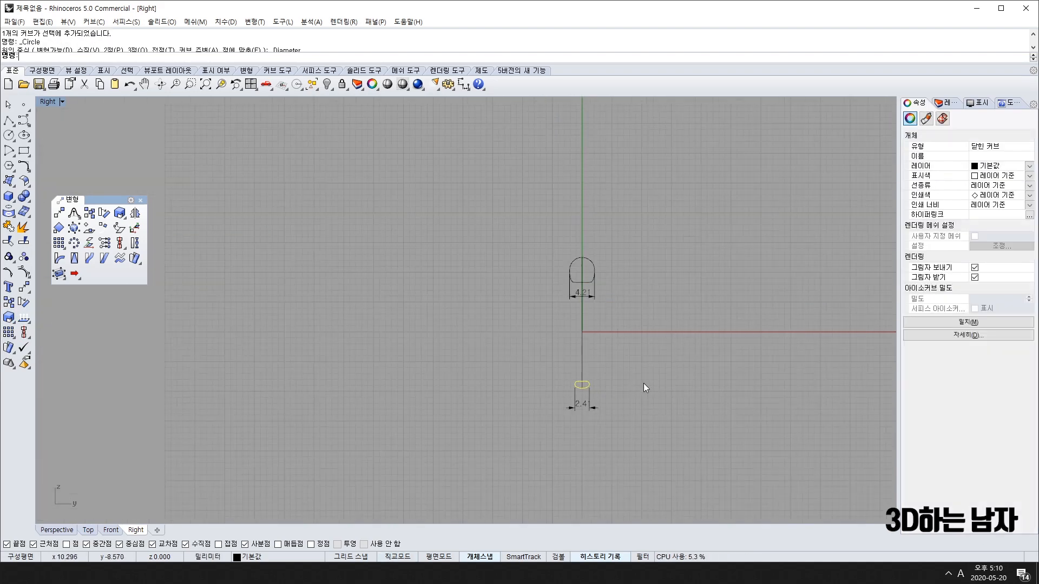
- Delete the width dimensions of the bottom and top profiles
{"action": "scroll", "coordinate": [567, 406], "scroll_direction": "up", "scroll_amount": 4}
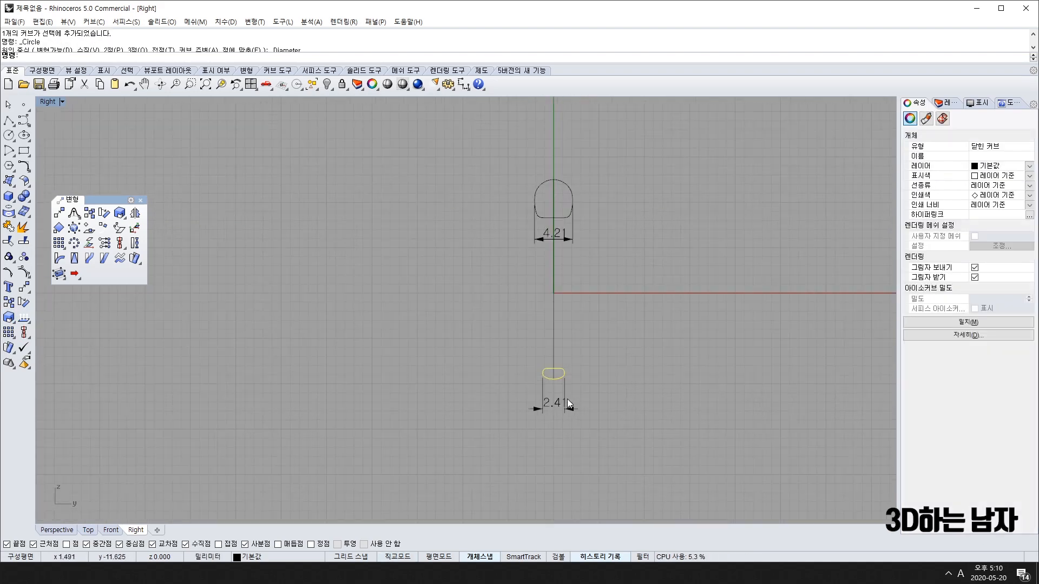
{"action": "left_click", "coordinate": [564, 410]}
{"action": "key", "text": "Delete"}
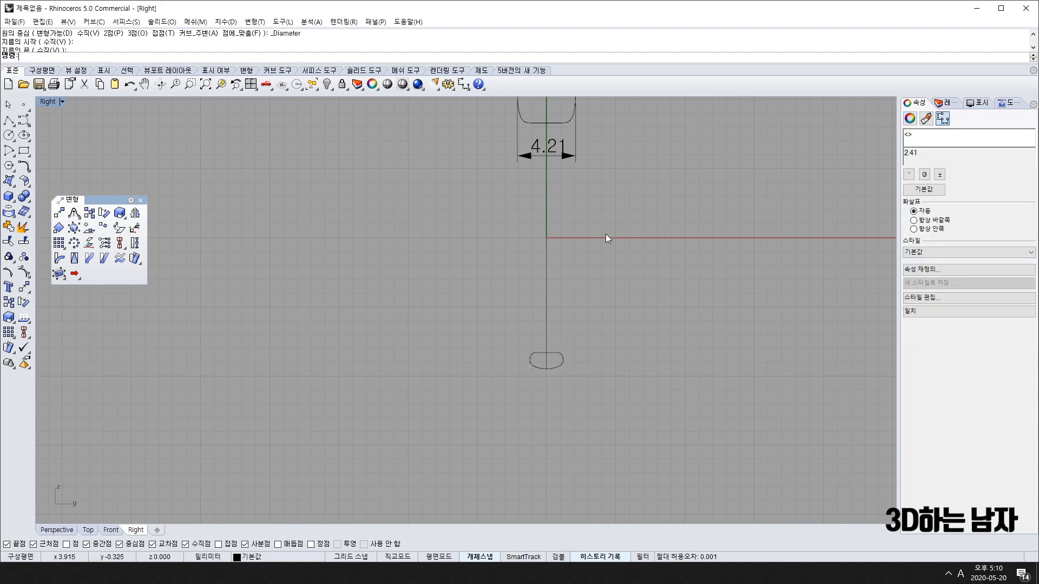
{"action": "left_click", "coordinate": [570, 151]}
{"action": "key", "text": "Delete"}
{"action": "scroll", "coordinate": [664, 297], "scroll_direction": "down", "scroll_amount": 3}
{"action": "right_click_drag", "start_coordinate": [664, 297], "coordinate": [647, 325]}
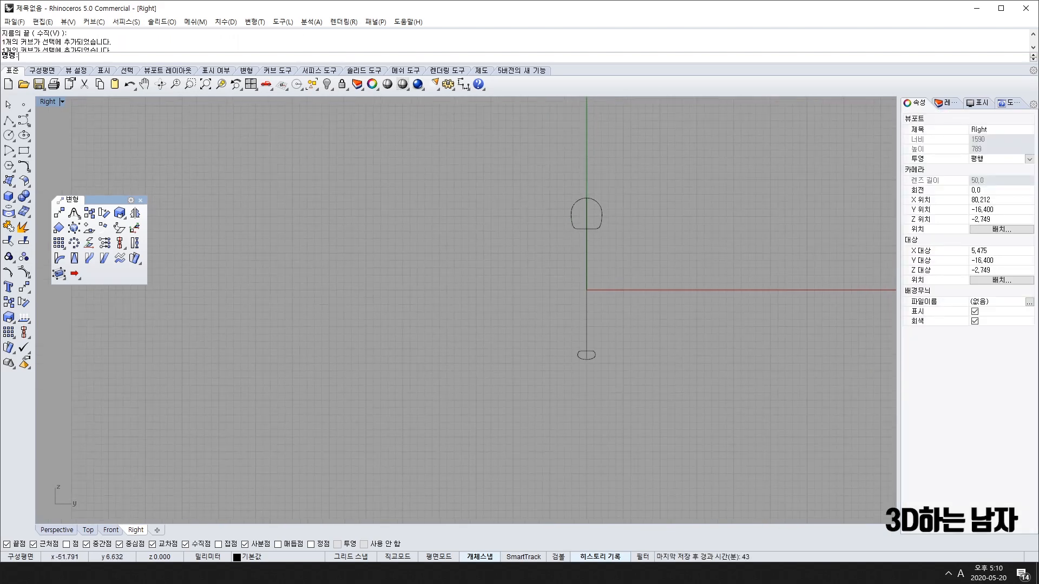
- Restore the four-viewport layout and delete the reshaped outer curve of the ring
{"action": "double_click", "coordinate": [51, 102]}
{"action": "right_click_drag", "start_coordinate": [766, 229], "coordinate": [741, 239]}
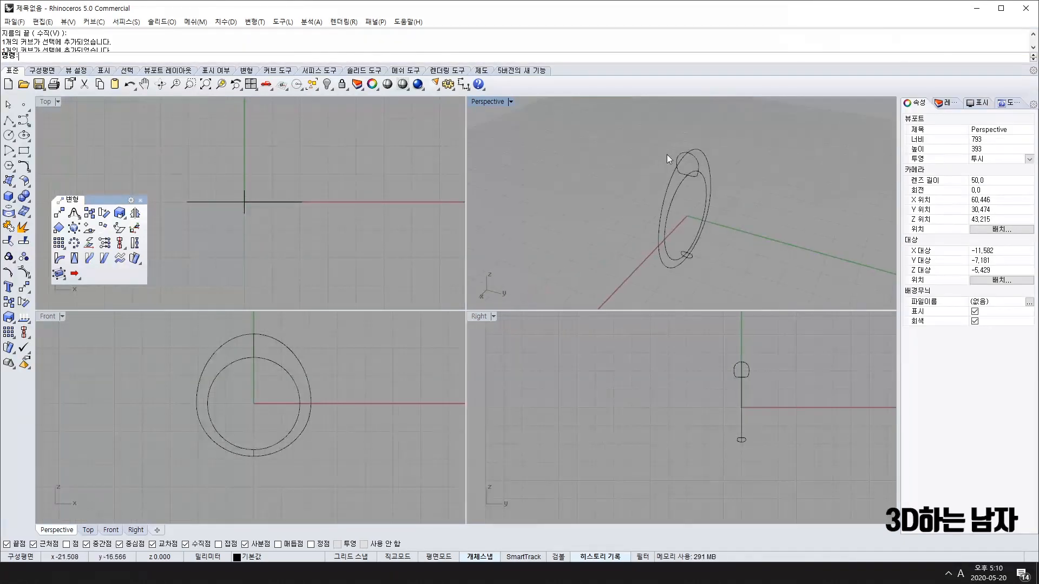
{"action": "right_click_drag", "start_coordinate": [691, 277], "coordinate": [669, 270]}
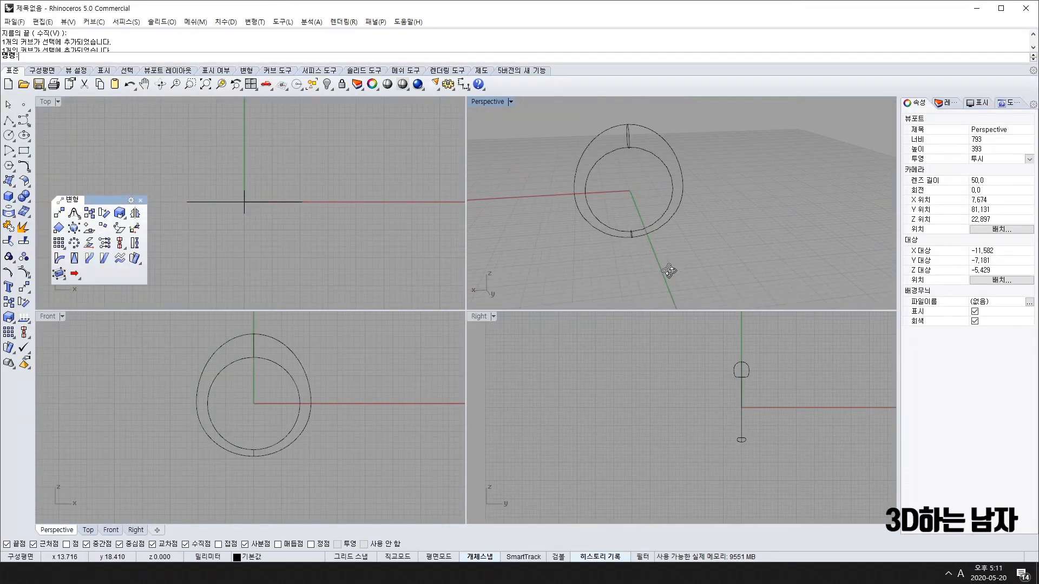
{"action": "left_click", "coordinate": [295, 362]}
{"action": "right_click_drag", "start_coordinate": [652, 168], "coordinate": [698, 176]}
{"action": "key", "text": "Delete"}
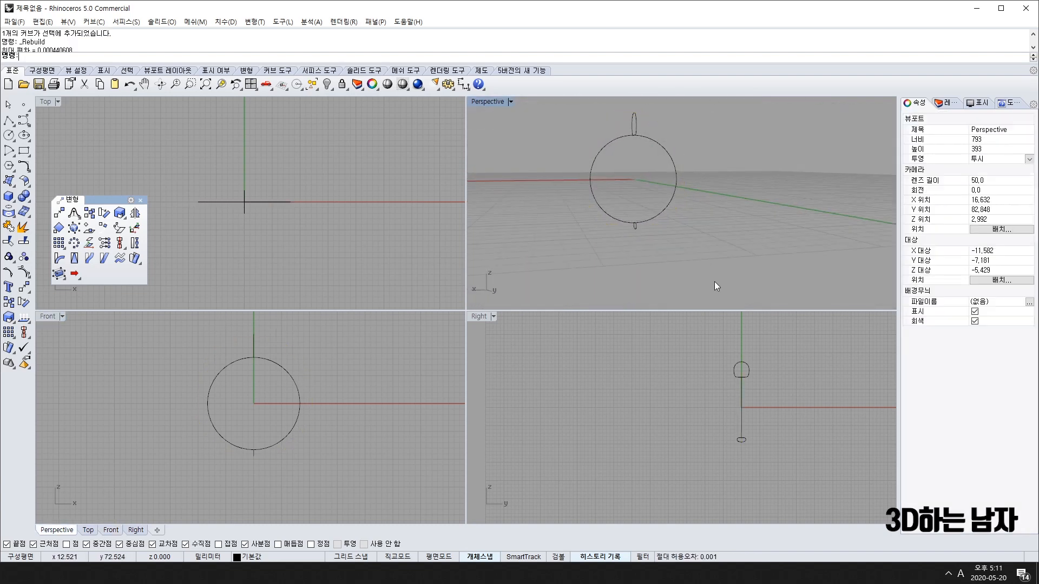
{"action": "right_click_drag", "start_coordinate": [612, 178], "coordinate": [635, 191]}
{"action": "left_click", "coordinate": [634, 163]}
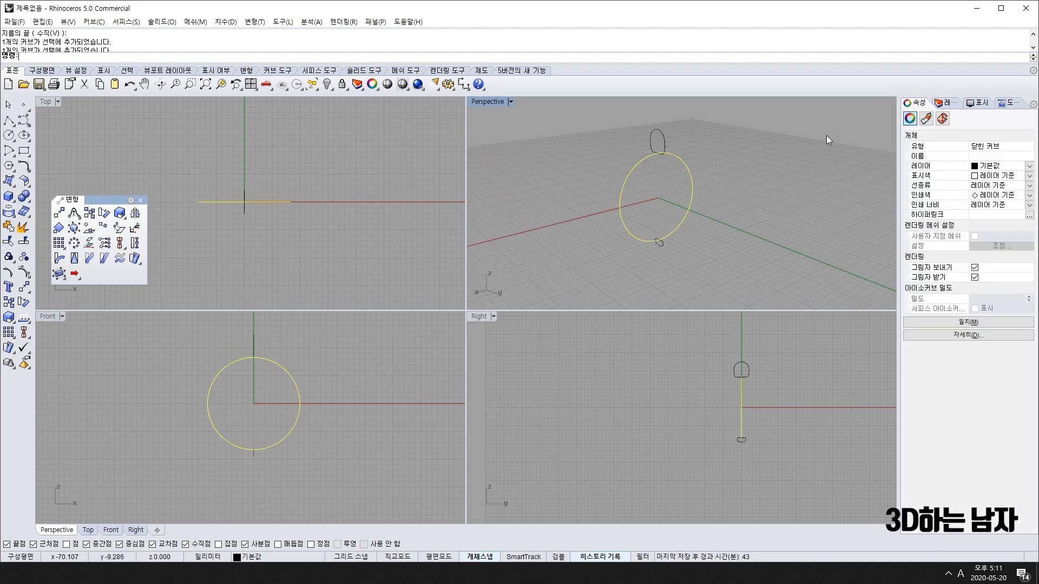
{"action": "left_click", "coordinate": [665, 138]}
{"action": "left_click", "coordinate": [660, 244]}
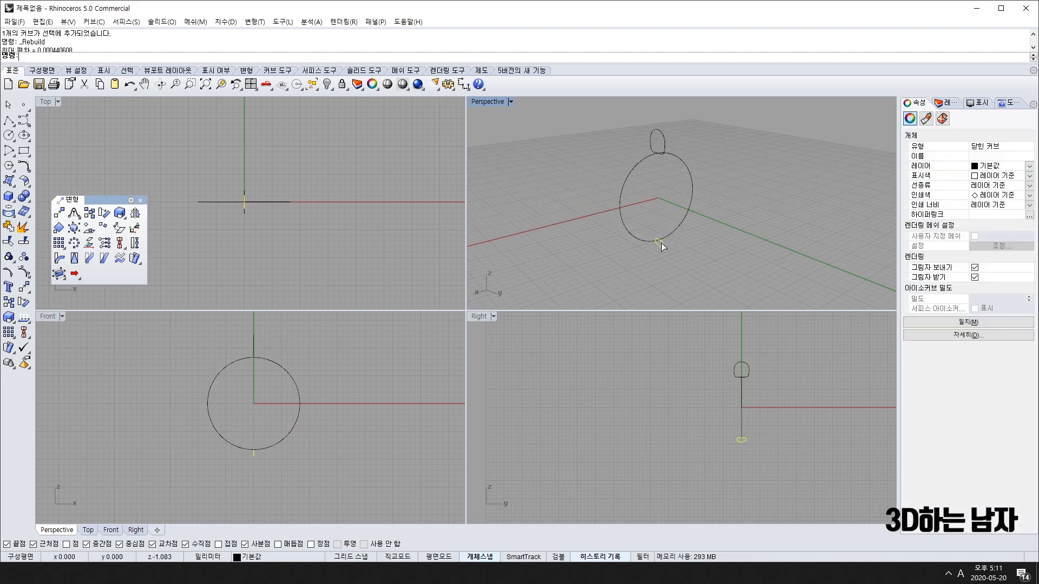
{"action": "left_click", "coordinate": [740, 245]}
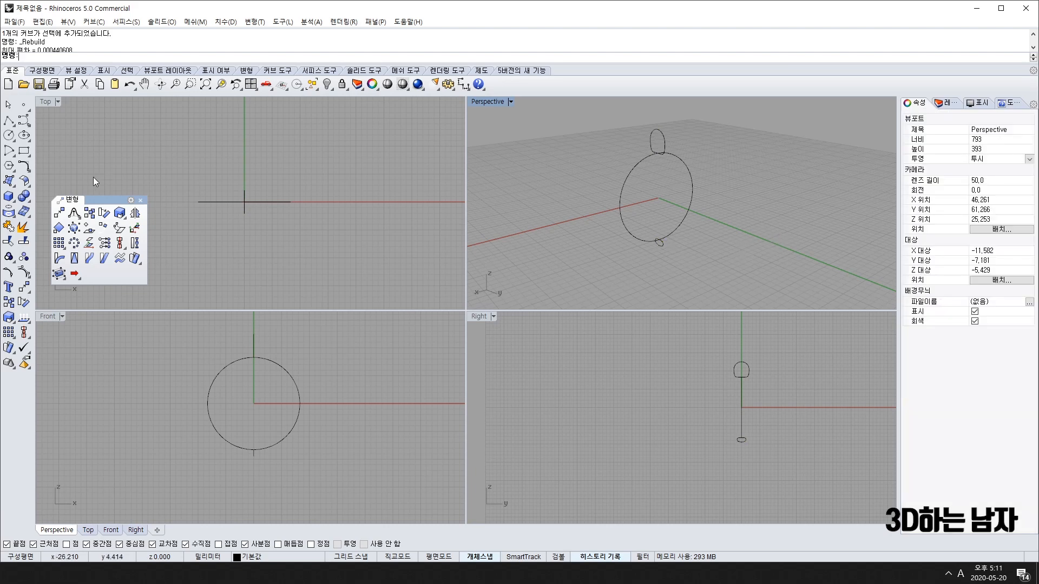
- Start a one-rail sweep with the inner circle as rail and the top and bottom profiles as cross-section curves
{"action": "left_click", "coordinate": [140, 200]}
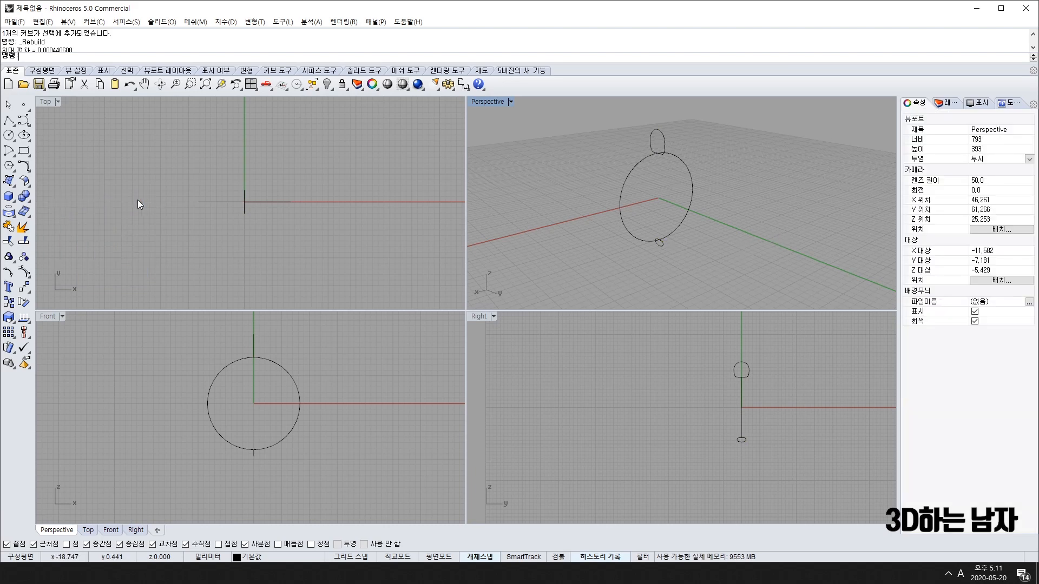
{"action": "left_click", "coordinate": [10, 186]}
{"action": "left_click_drag", "start_coordinate": [43, 178], "coordinate": [82, 153]}
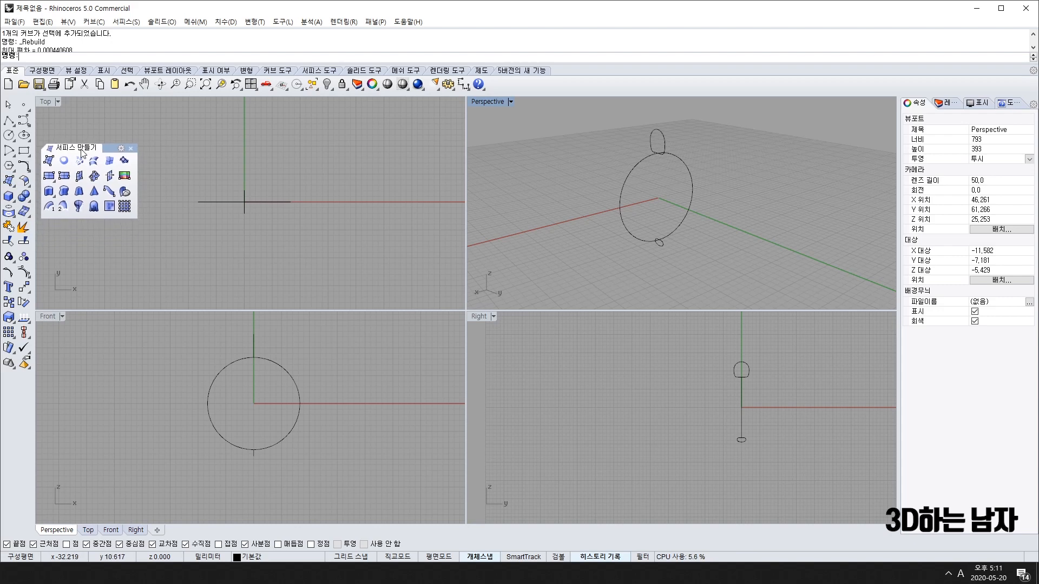
{"action": "left_click", "coordinate": [49, 207]}
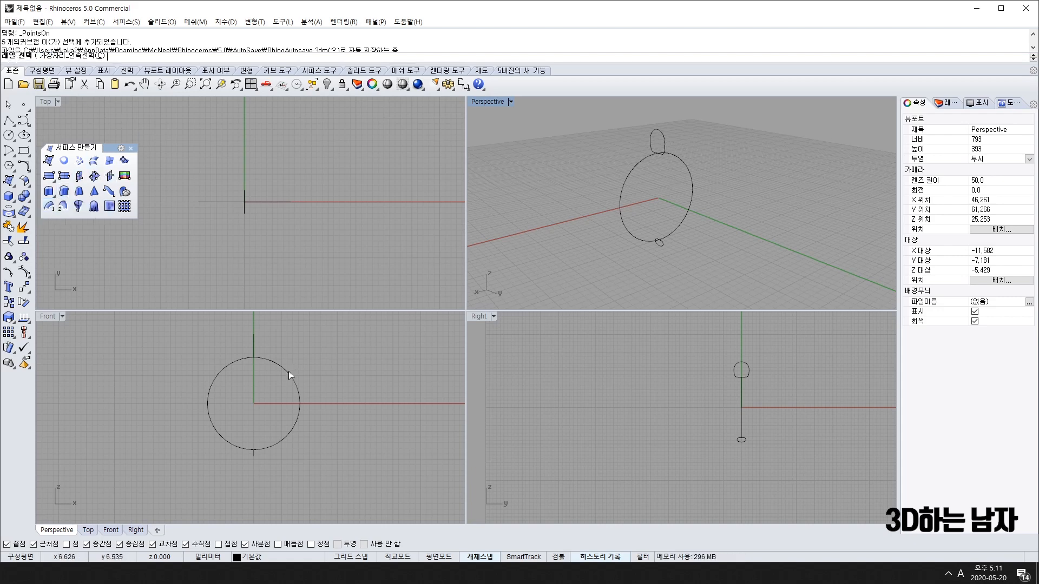
{"action": "left_click", "coordinate": [235, 365]}
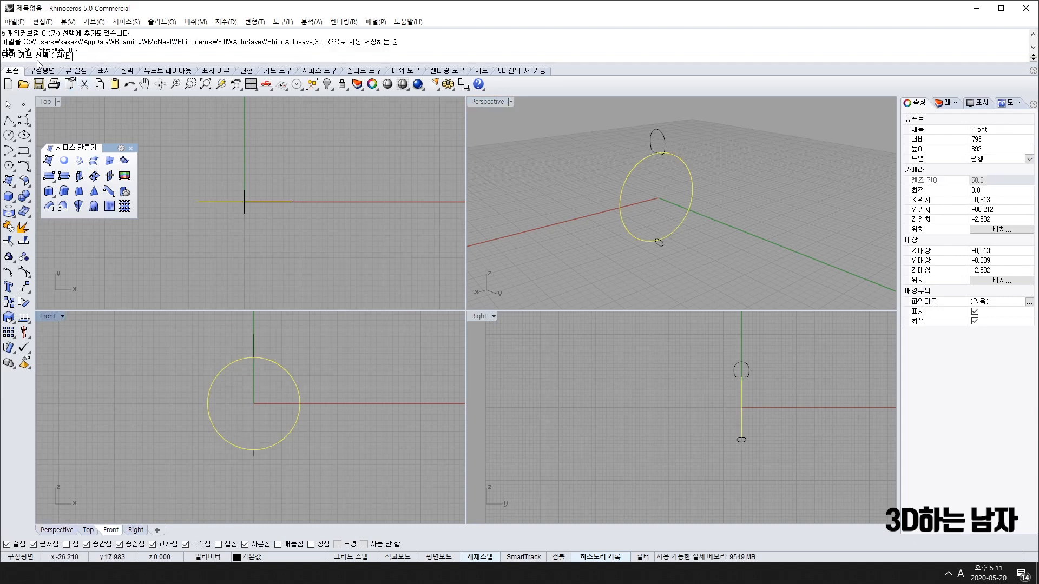
{"action": "left_click", "coordinate": [661, 132]}
{"action": "left_click", "coordinate": [660, 247]}
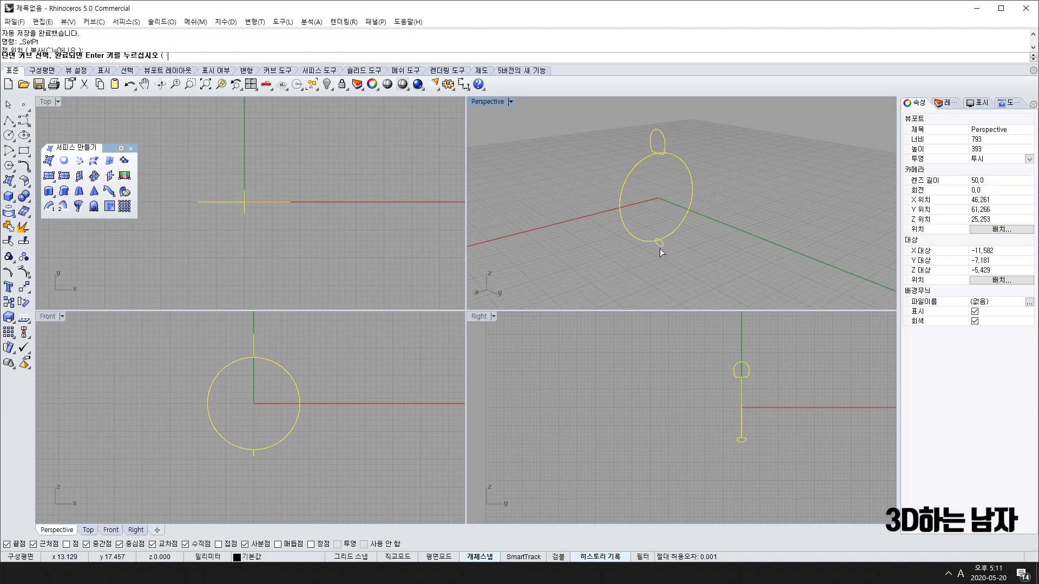
{"action": "right_click", "coordinate": [813, 385]}
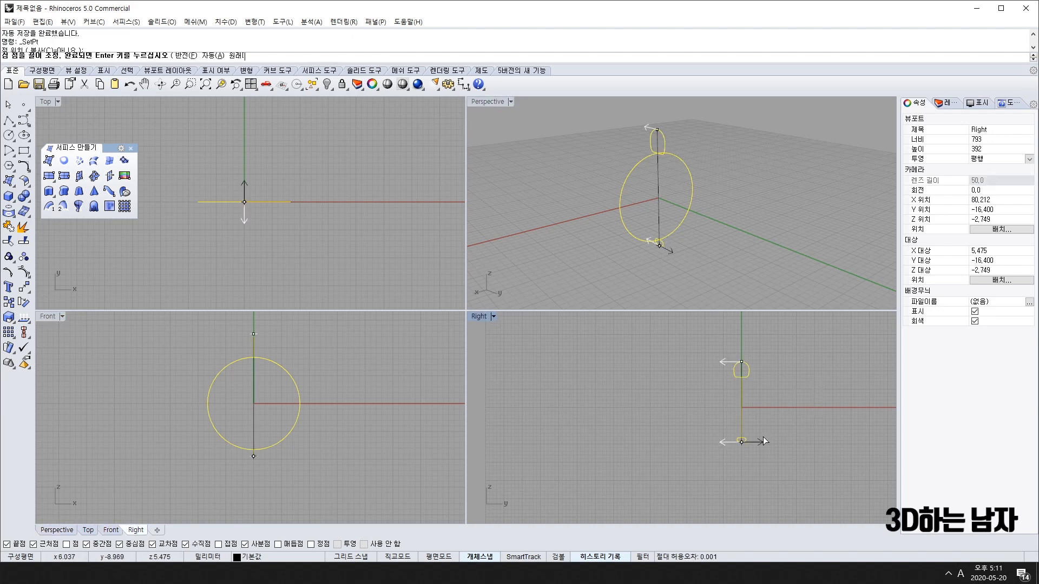
- Move the top profile's seam point to the midpoint of its flat underside
{"action": "scroll", "coordinate": [762, 441], "scroll_direction": "up", "scroll_amount": 5}
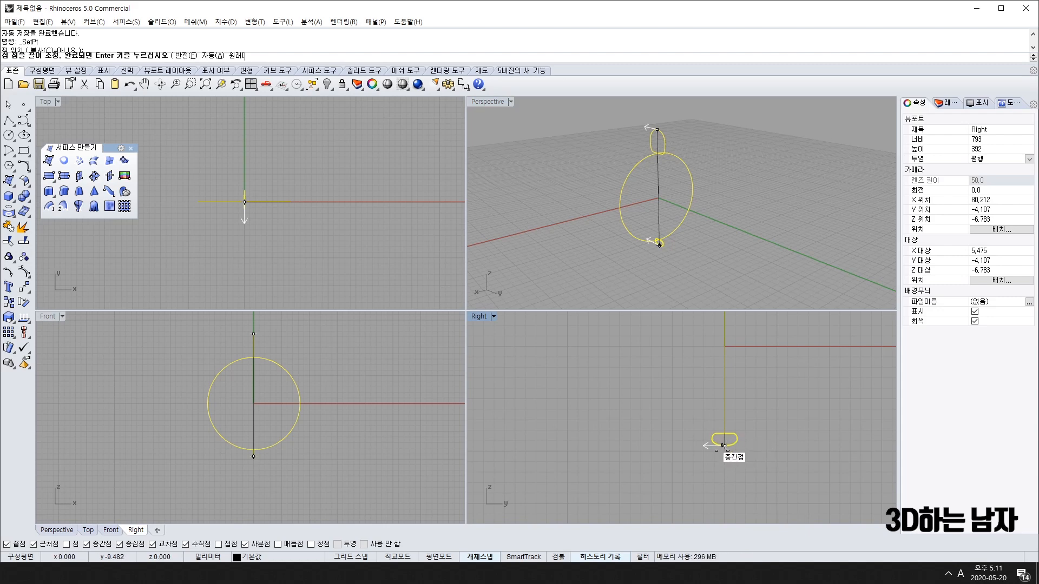
{"action": "scroll", "coordinate": [723, 444], "scroll_direction": "down", "scroll_amount": 10}
{"action": "scroll", "coordinate": [721, 369], "scroll_direction": "up", "scroll_amount": 8}
{"action": "left_click", "coordinate": [720, 363]}
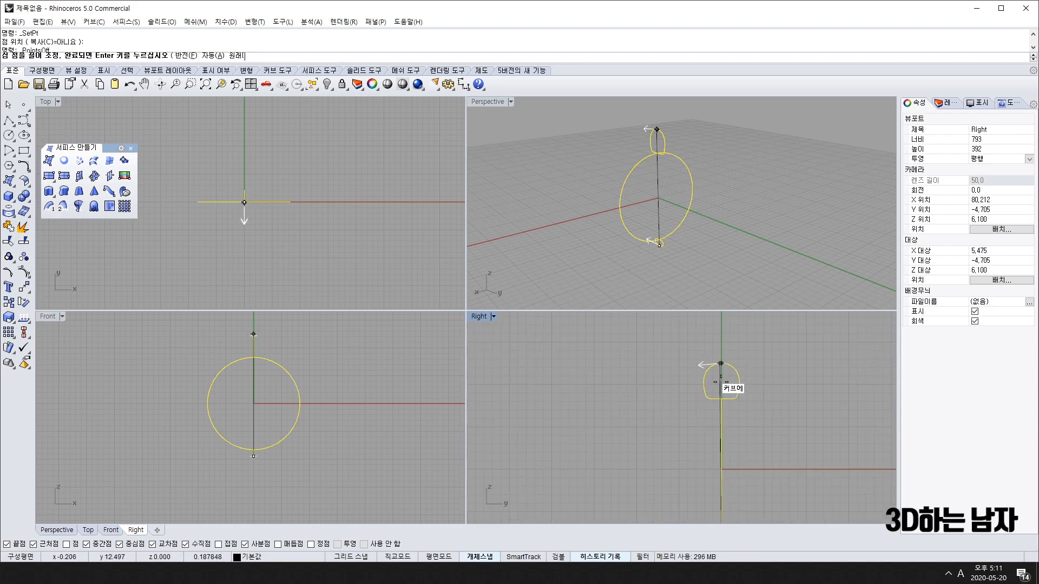
{"action": "left_click", "coordinate": [721, 398]}
{"action": "scroll", "coordinate": [795, 472], "scroll_direction": "down", "scroll_amount": 8}
{"action": "right_click_drag", "start_coordinate": [795, 472], "coordinate": [791, 437]}
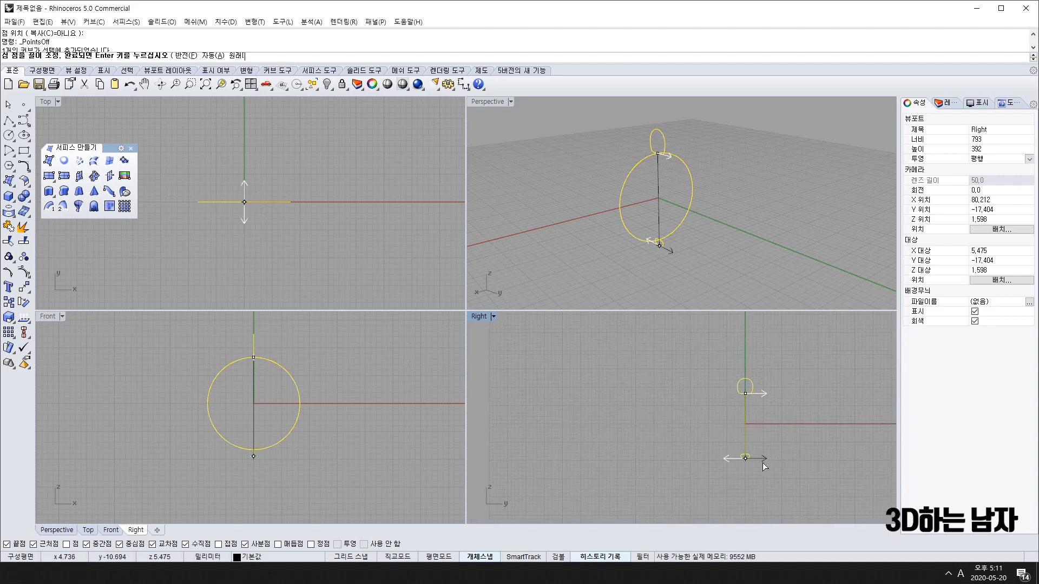
- Move the top profile's seam point back up to the profile's uppermost point
{"action": "scroll", "coordinate": [744, 465], "scroll_direction": "up", "scroll_amount": 10}
{"action": "scroll", "coordinate": [747, 444], "scroll_direction": "down", "scroll_amount": 8}
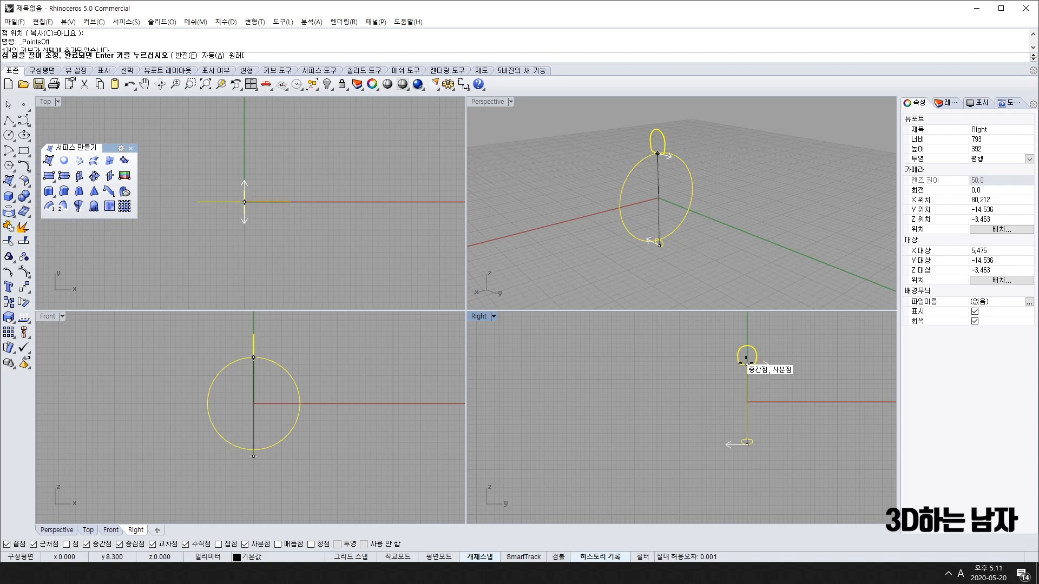
{"action": "mouse_move", "coordinate": [747, 364]}
{"action": "left_mouse_down"}
{"action": "mouse_move", "coordinate": [738, 355]}
{"action": "mouse_move", "coordinate": [749, 346]}
{"action": "mouse_move", "coordinate": [746, 364]}
{"action": "mouse_move", "coordinate": [746, 345]}
{"action": "left_mouse_up"}
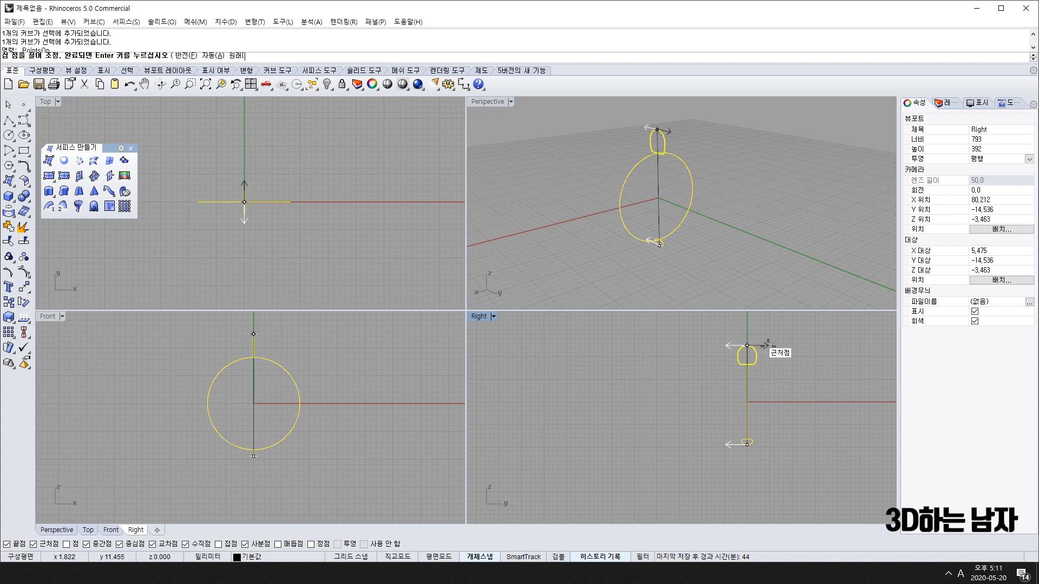
- Flip the seam direction of the top profile and flip it back to match the bottom profile's direction
{"action": "scroll", "coordinate": [732, 345], "scroll_direction": "up", "scroll_amount": 5}
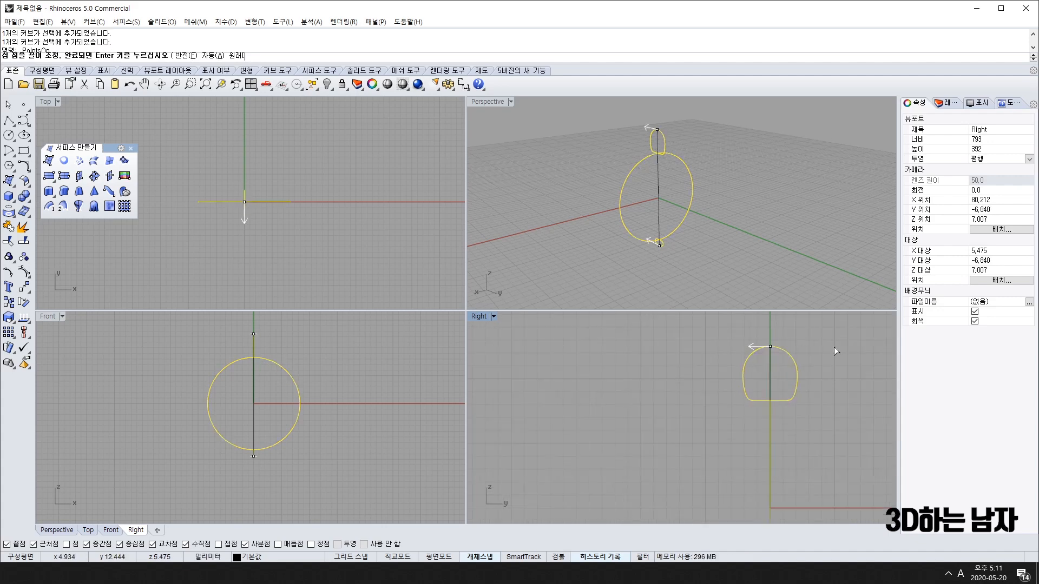
{"action": "left_click", "coordinate": [750, 346]}
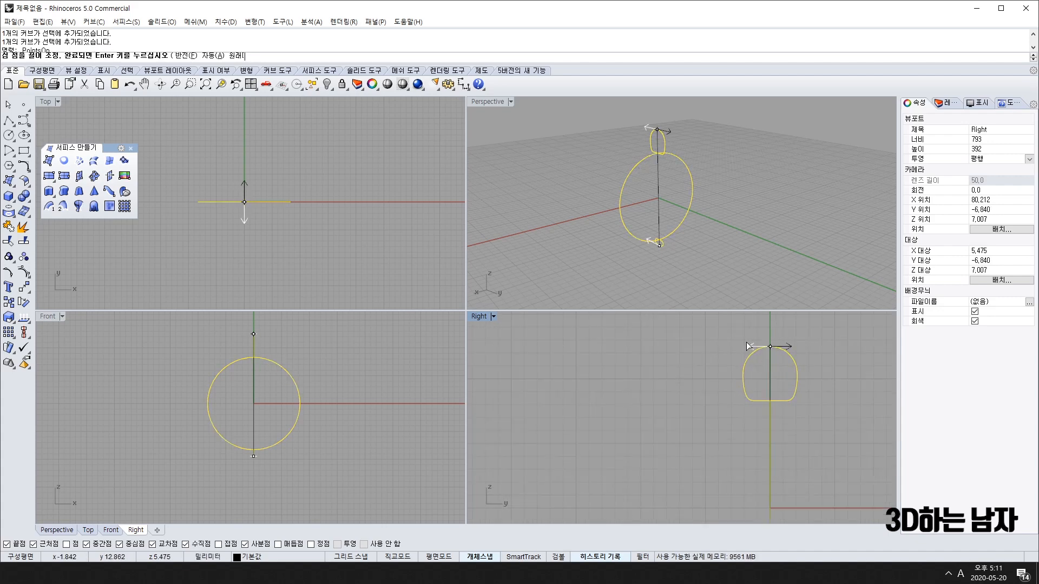
{"action": "right_click_drag", "start_coordinate": [747, 345], "coordinate": [701, 369]}
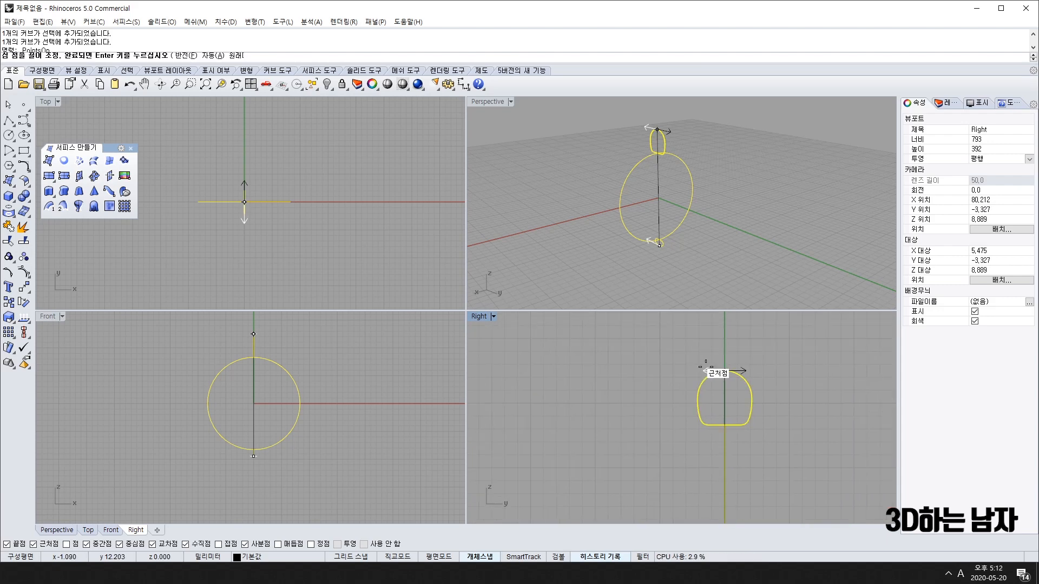
{"action": "left_click", "coordinate": [705, 361]}
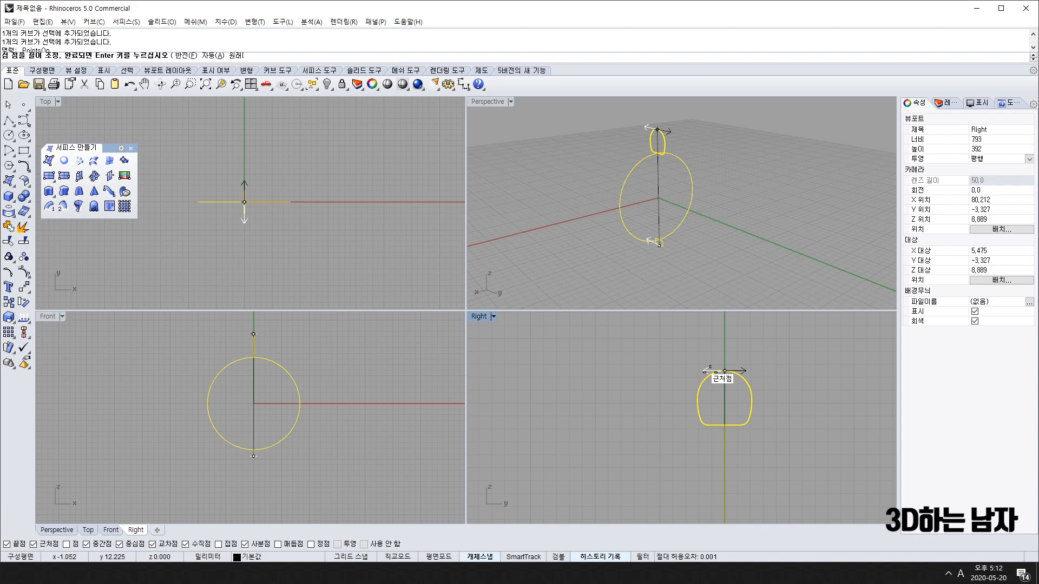
{"action": "left_click", "coordinate": [725, 371]}
{"action": "scroll", "coordinate": [771, 375], "scroll_direction": "down", "scroll_amount": 8}
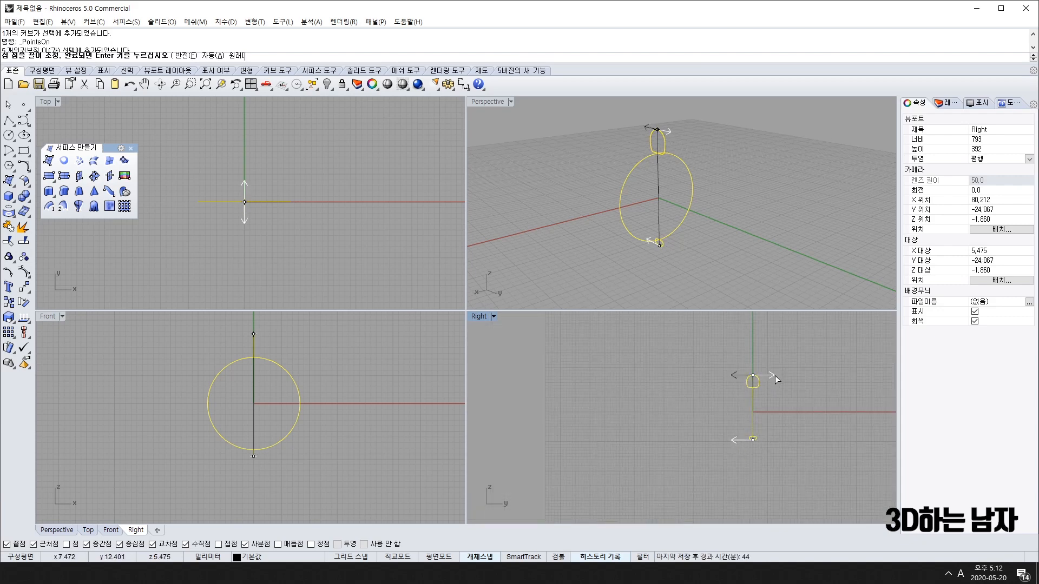
{"action": "left_click", "coordinate": [775, 376]}
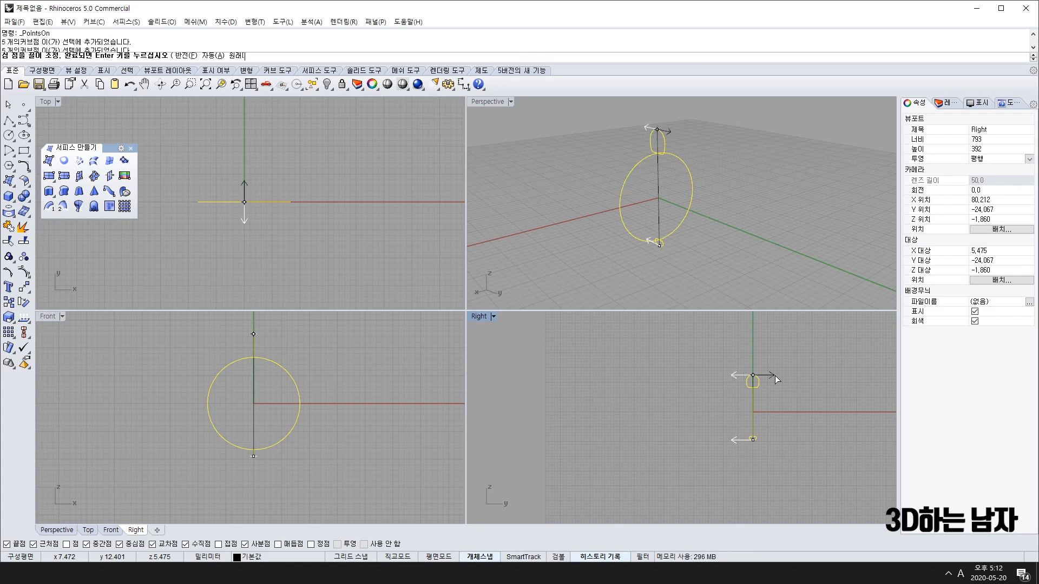
- Check the seam points and directions on the top and bottom profiles and accept the aligned seams
{"action": "scroll", "coordinate": [752, 440], "scroll_direction": "up", "scroll_amount": 8}
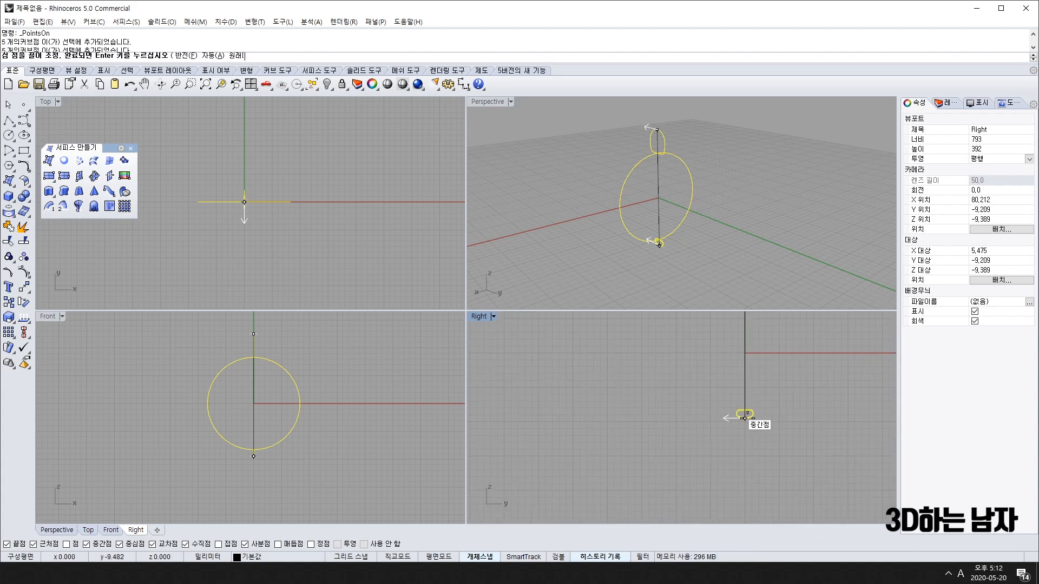
{"action": "scroll", "coordinate": [785, 372], "scroll_direction": "down", "scroll_amount": 8}
{"action": "scroll", "coordinate": [769, 328], "scroll_direction": "up", "scroll_amount": 10}
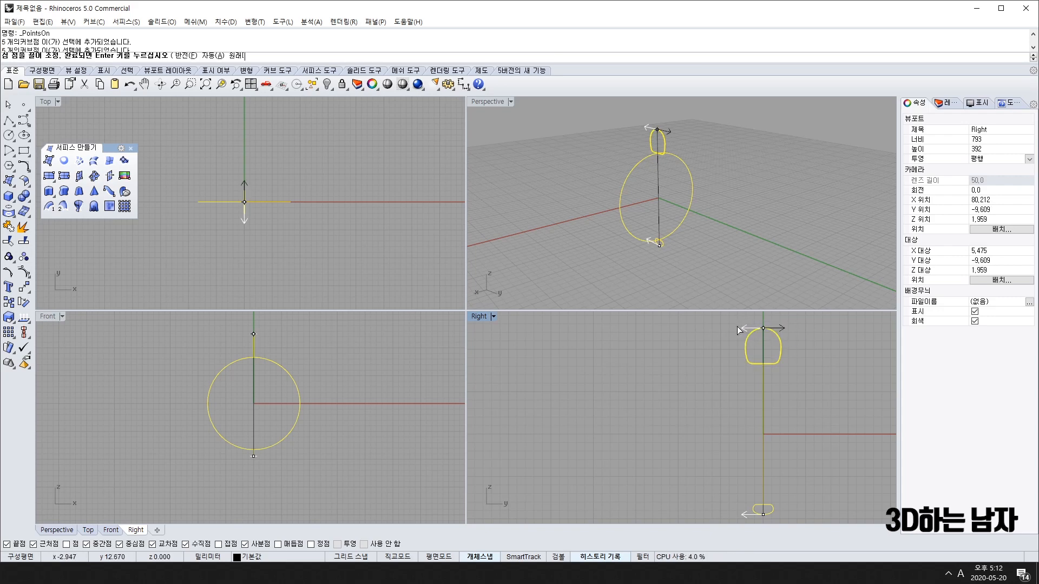
{"action": "scroll", "coordinate": [740, 358], "scroll_direction": "down", "scroll_amount": 4}
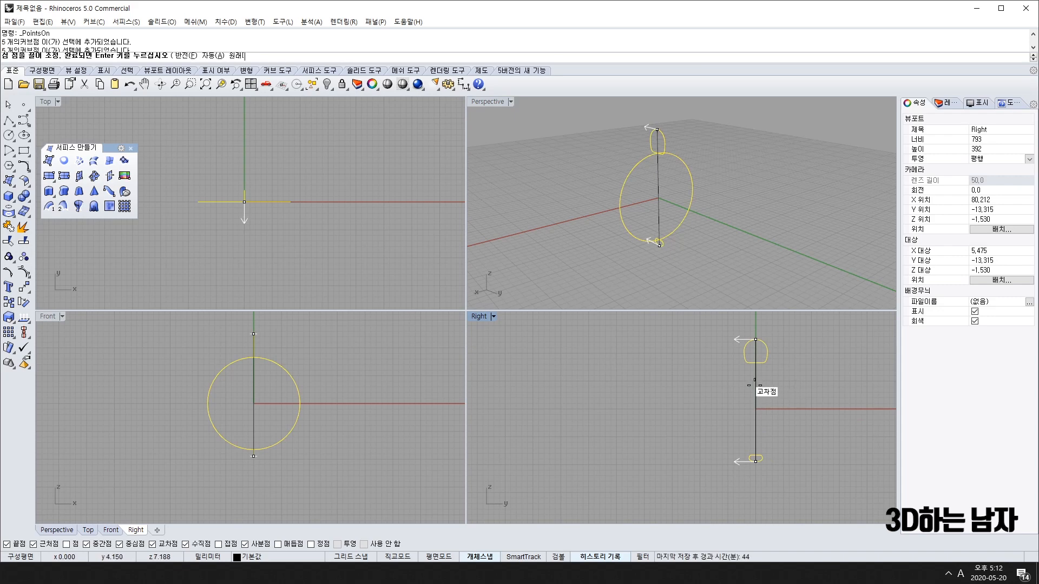
{"action": "key", "text": "Return"}
{"action": "mouse_move", "coordinate": [438, 211]}
{"action": "left_mouse_down"}
{"action": "mouse_move", "coordinate": [394, 169]}
{"action": "mouse_move", "coordinate": [412, 204]}
{"action": "mouse_move", "coordinate": [456, 212]}
{"action": "left_mouse_up"}
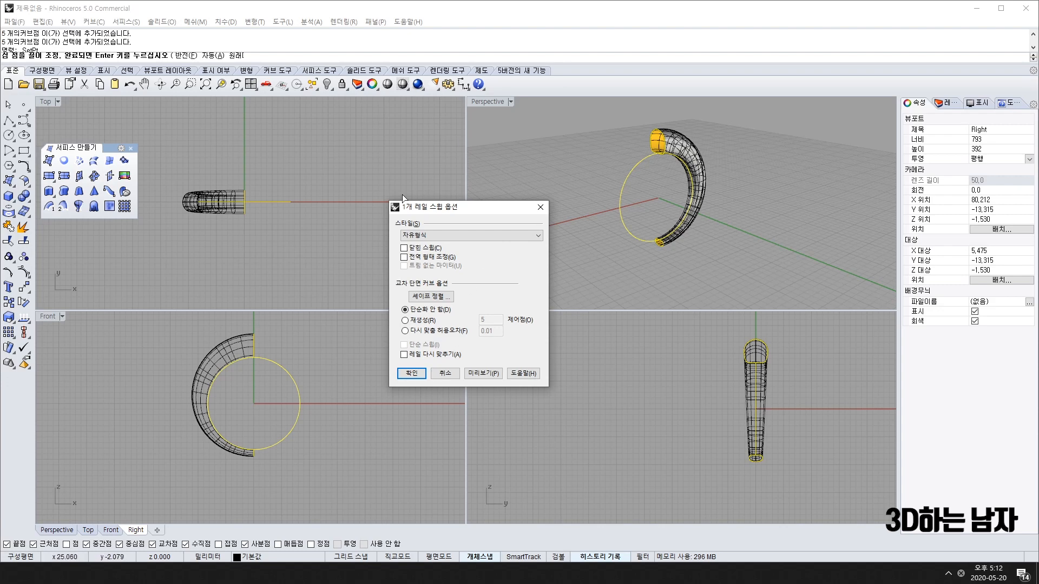
- Enable Closed sweep in the one-rail sweep options and create the full ring surface
{"action": "right_click_drag", "start_coordinate": [812, 235], "coordinate": [809, 256]}
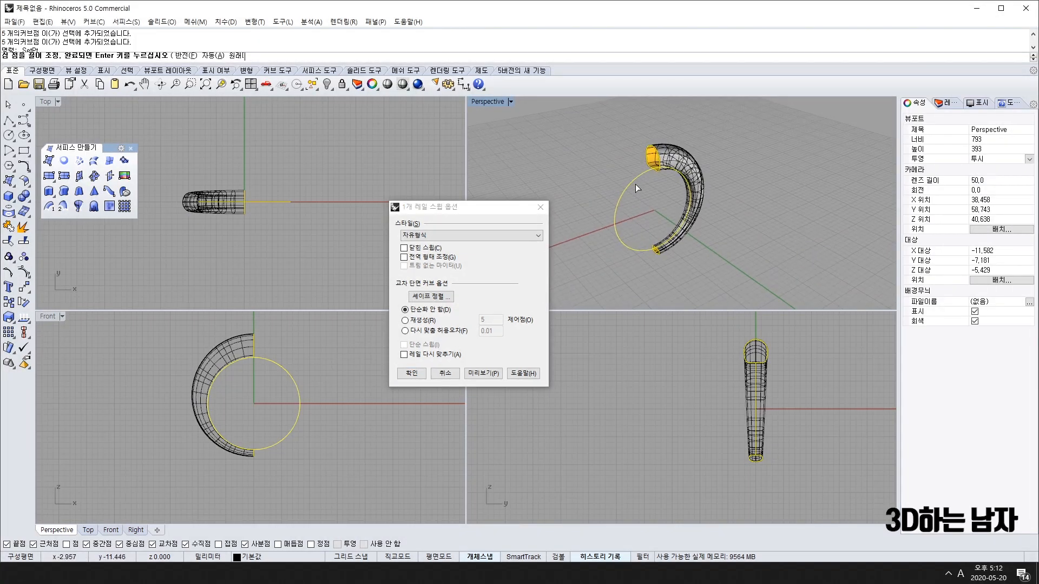
{"action": "right_click_drag", "start_coordinate": [635, 184], "coordinate": [717, 204]}
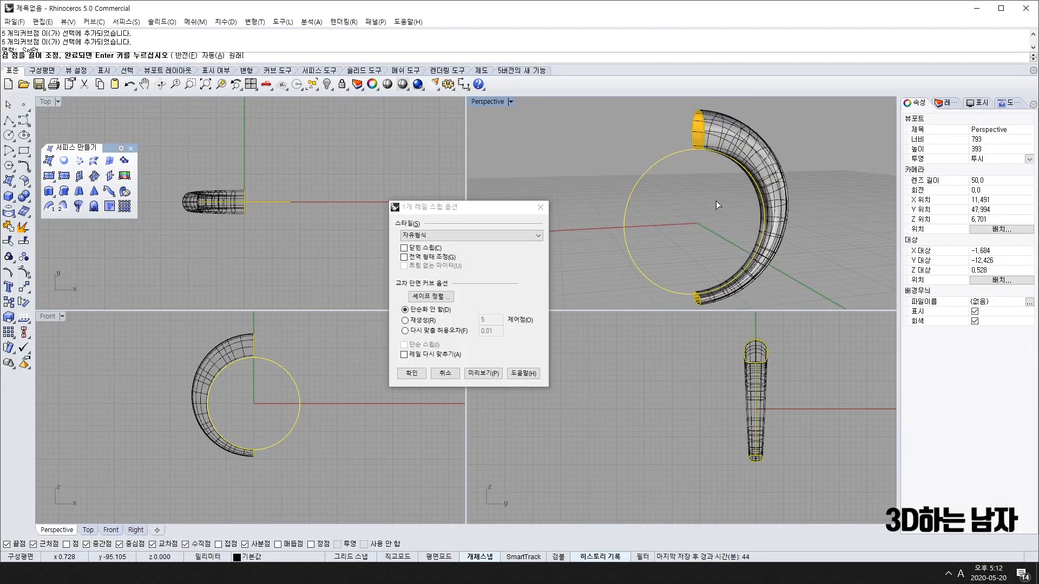
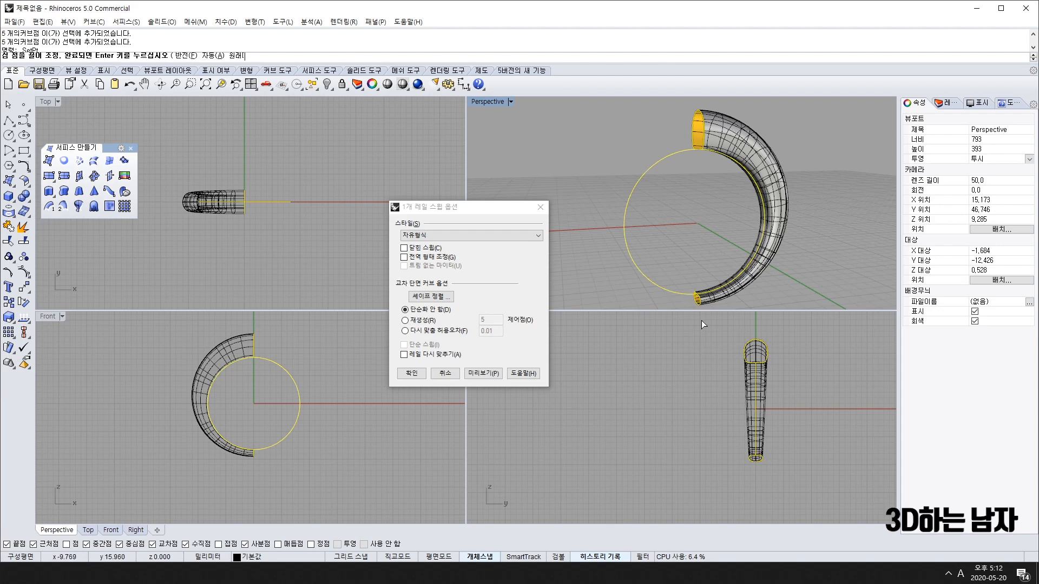
{"action": "left_click", "coordinate": [405, 248]}
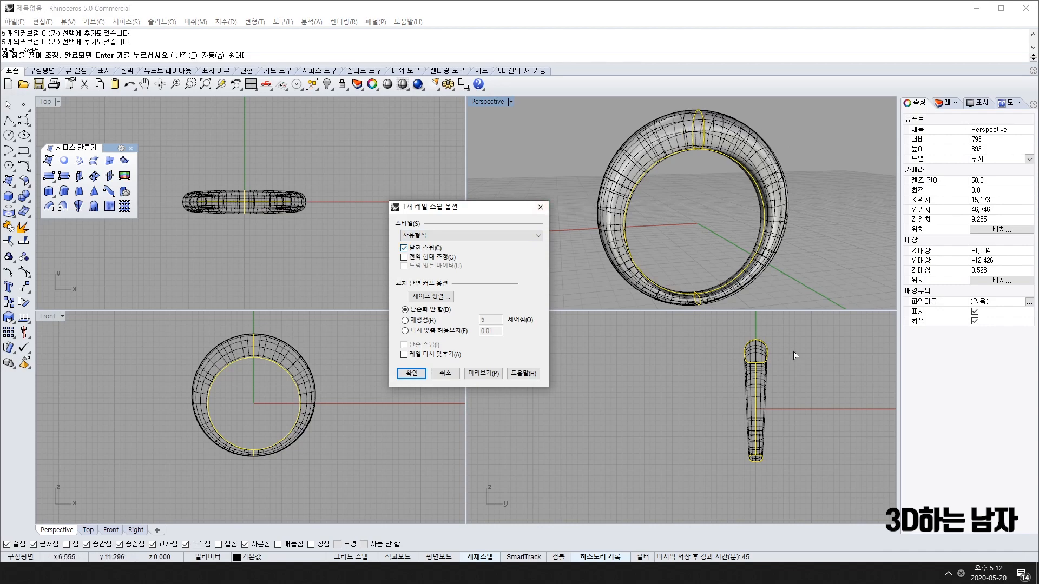
{"action": "right_click_drag", "start_coordinate": [800, 277], "coordinate": [741, 171]}
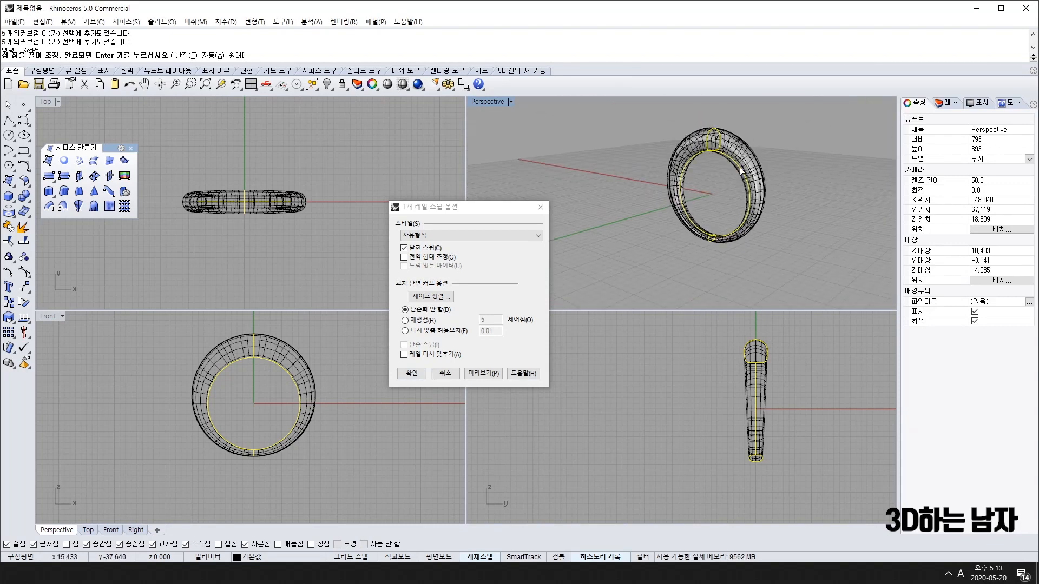
{"action": "left_click", "coordinate": [412, 374]}
{"action": "right_click_drag", "start_coordinate": [618, 210], "coordinate": [670, 181]}
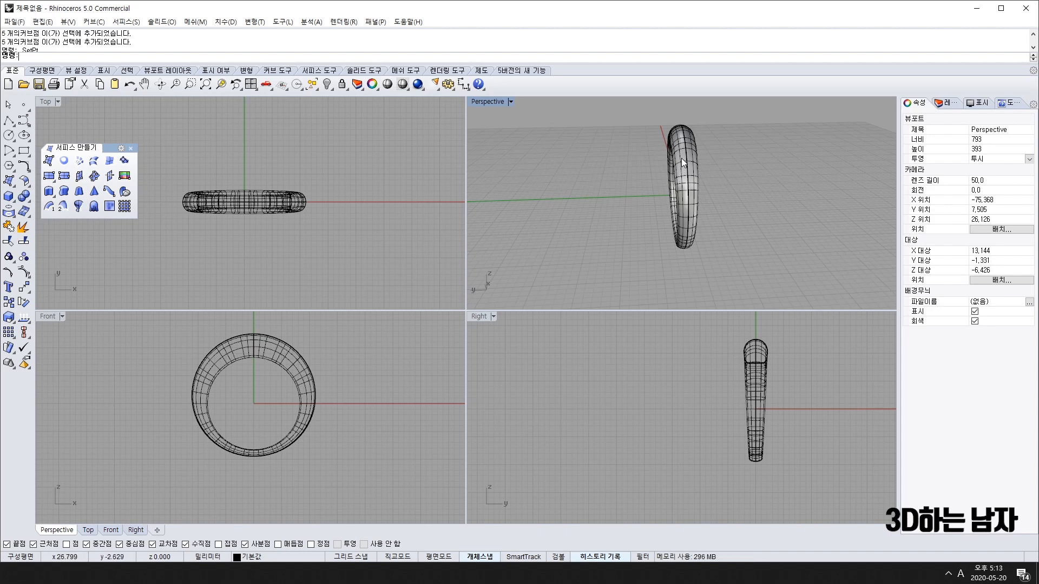
- Delete the swept ring surface, keeping the rail and profile curves
{"action": "left_click", "coordinate": [681, 158]}
{"action": "key", "text": "Delete"}
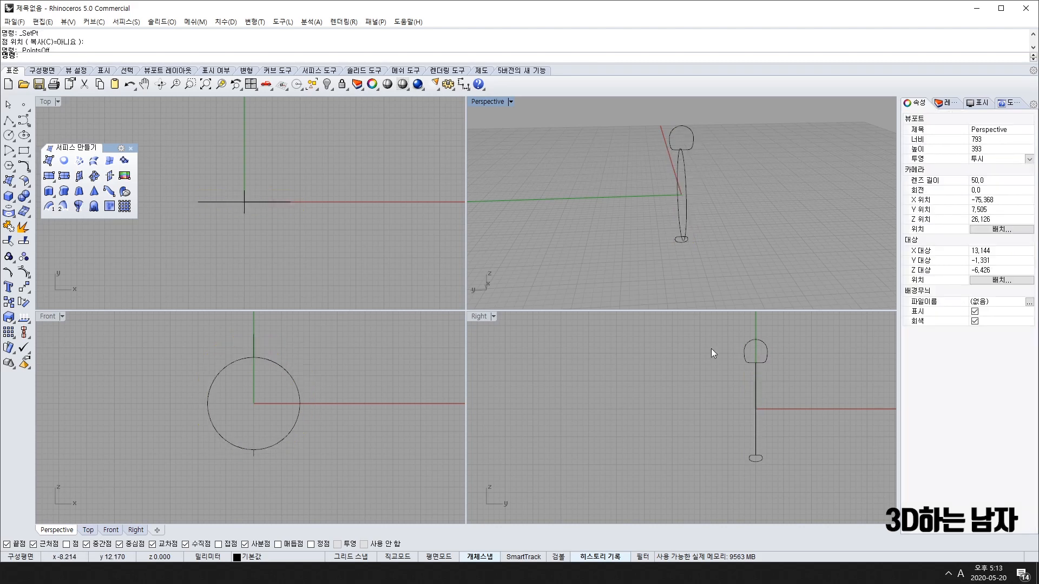
- Turn on the control points of the top profile in the Right view
{"action": "left_click", "coordinate": [754, 346]}
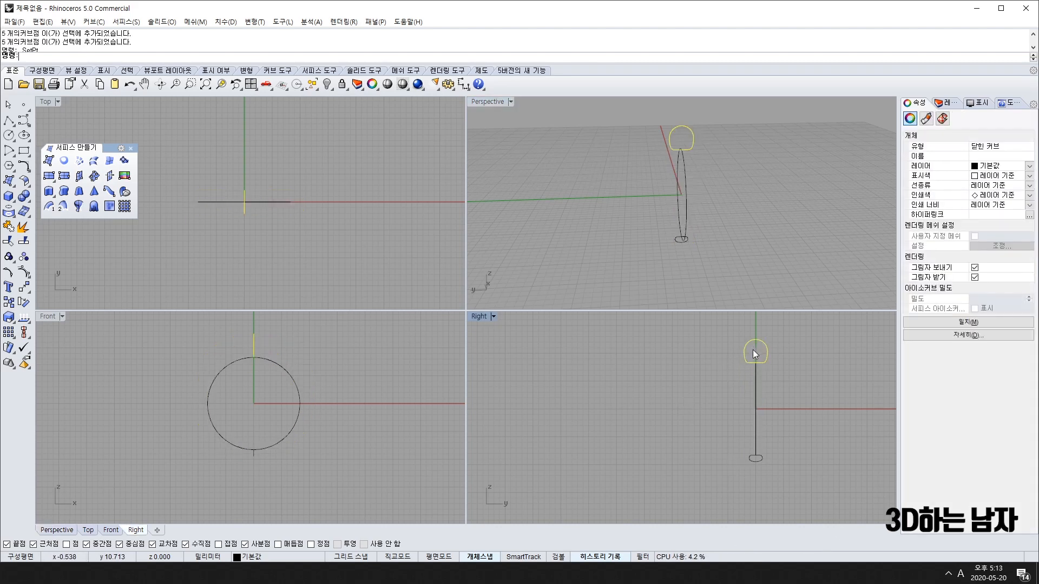
{"action": "key", "text": "F10"}
{"action": "scroll", "coordinate": [752, 351], "scroll_direction": "up", "scroll_amount": 5}
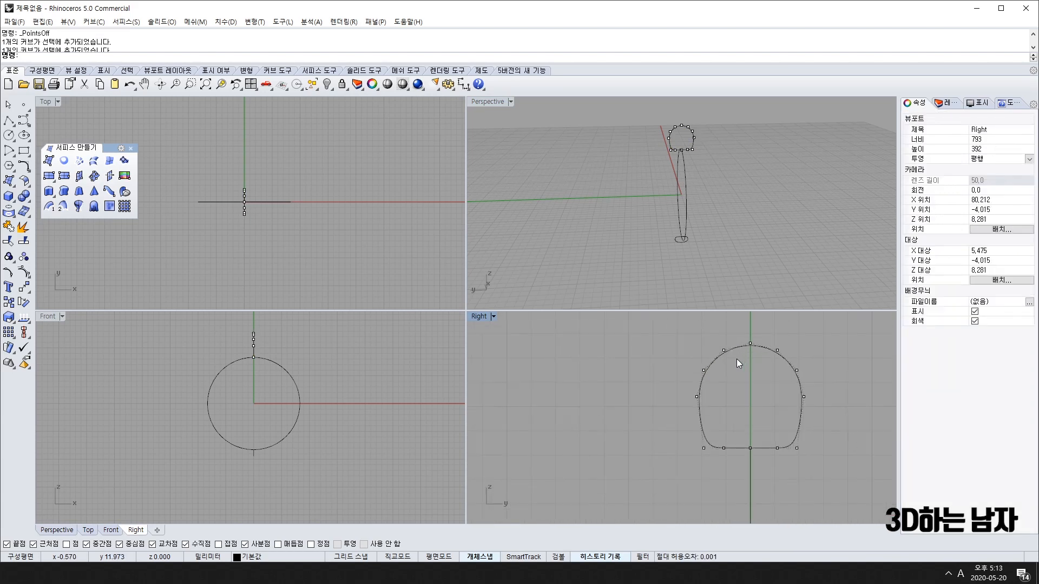
{"action": "scroll", "coordinate": [735, 358], "scroll_direction": "up", "scroll_amount": 1}
- Scale the top profile's two upper shoulder points inward from the midpoint of its flat underside to form a narrow crown
{"action": "left_click", "coordinate": [695, 373]}
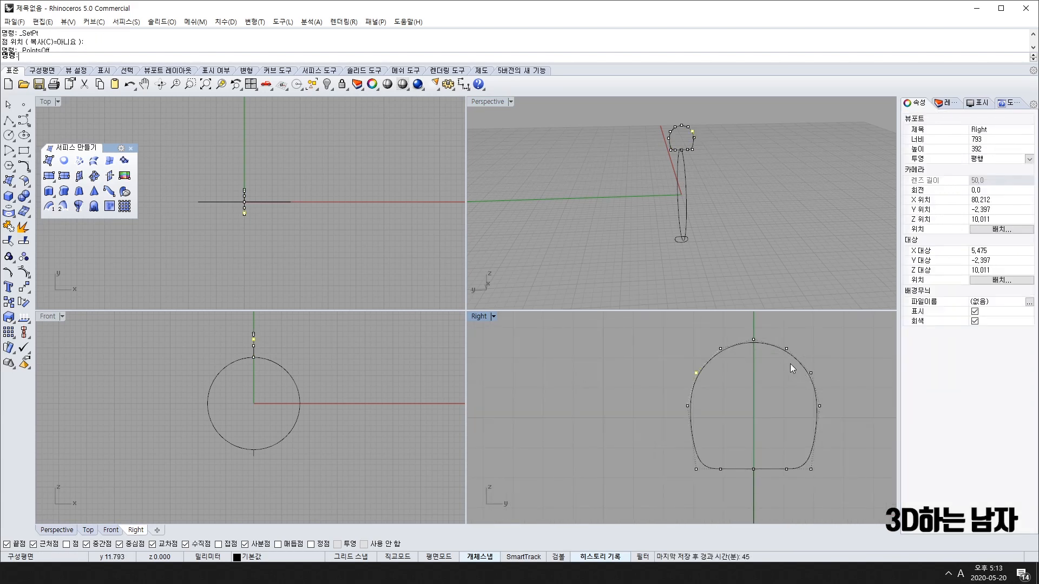
{"action": "left_click", "coordinate": [810, 373], "text": "shift"}
{"action": "right_click_drag", "start_coordinate": [751, 431], "coordinate": [718, 433]}
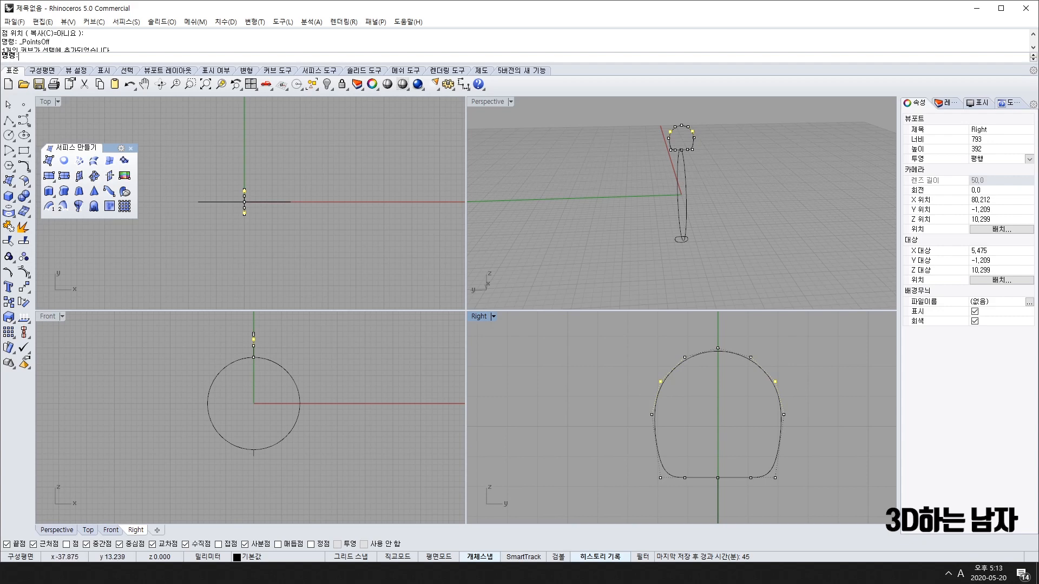
{"action": "left_click", "coordinate": [8, 318]}
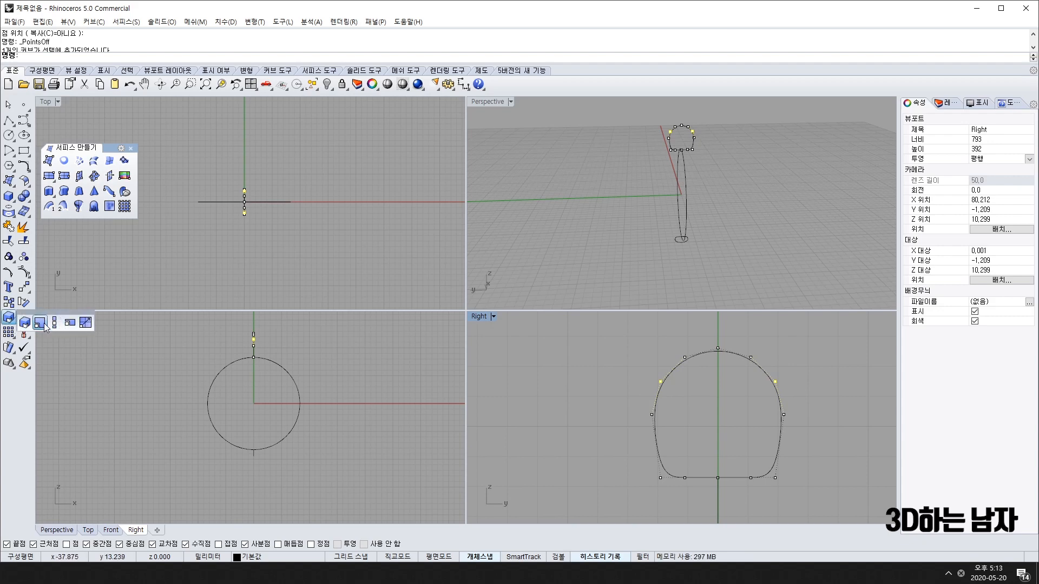
{"action": "left_click", "coordinate": [45, 326]}
{"action": "left_click", "coordinate": [717, 478]}
{"action": "scroll", "coordinate": [717, 478], "scroll_direction": "down", "scroll_amount": 8}
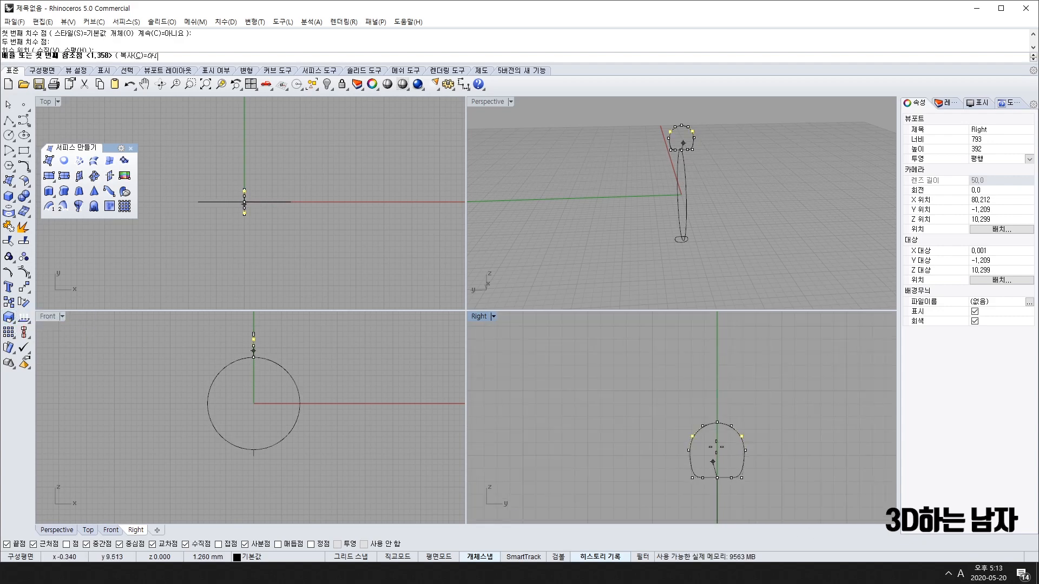
{"action": "left_click", "coordinate": [716, 335]}
{"action": "left_click", "coordinate": [715, 378]}
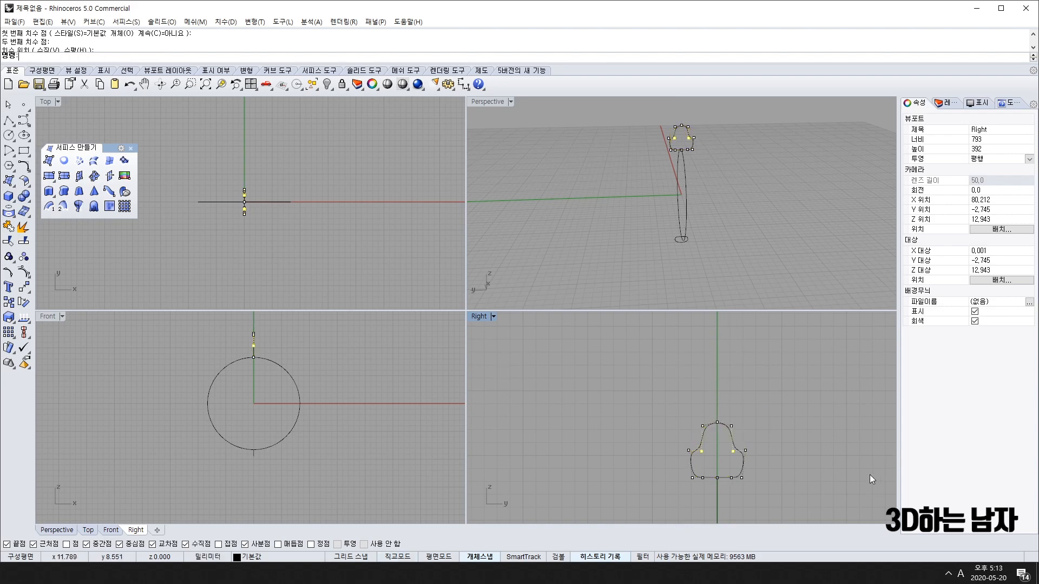
- Scale the top profile's two outermost side points outward about the centre axis and turn off the control points
{"action": "scroll", "coordinate": [722, 436], "scroll_direction": "up", "scroll_amount": 4}
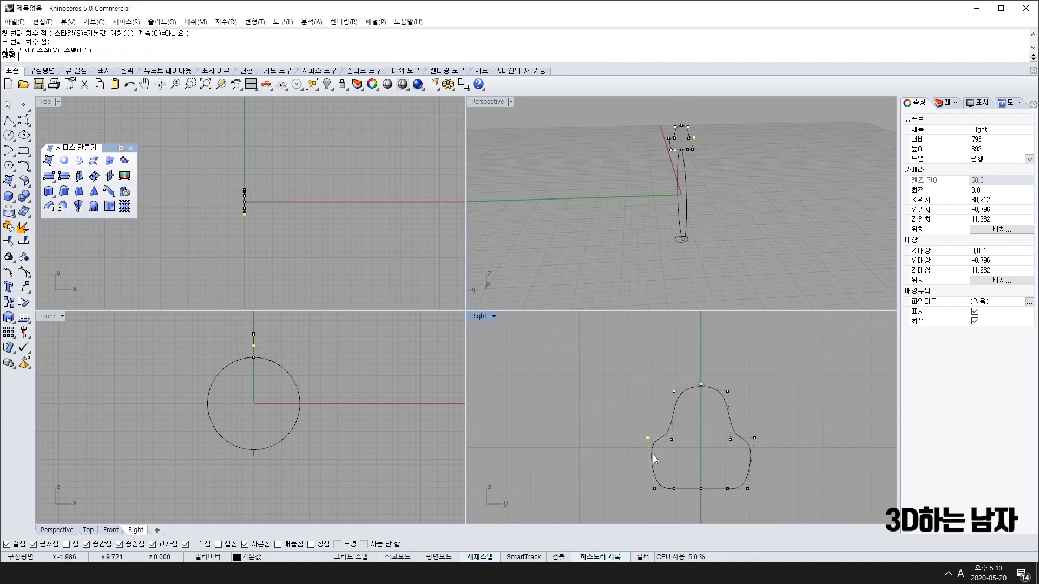
{"action": "left_click", "coordinate": [754, 437], "text": "shift"}
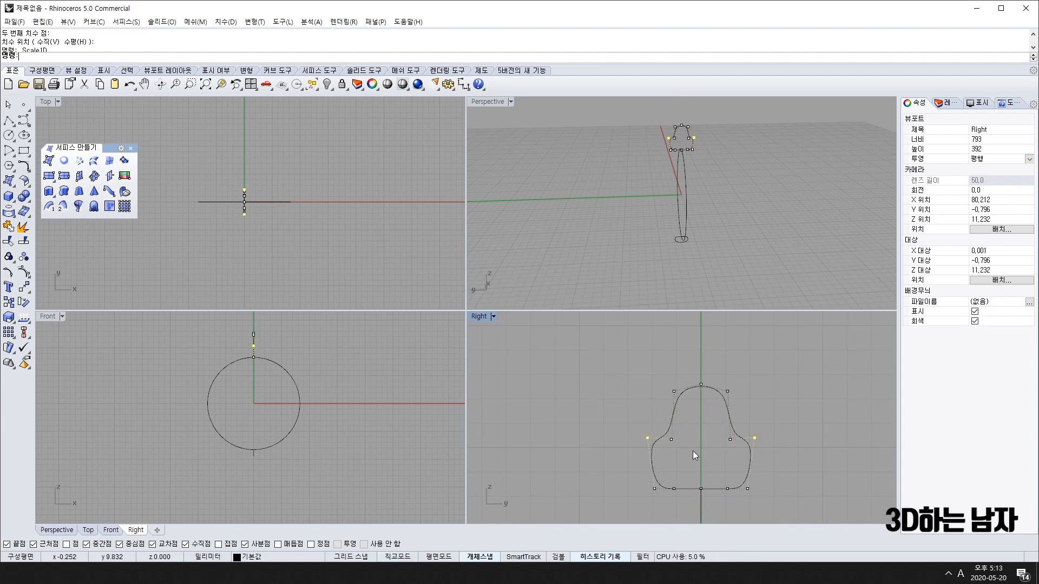
{"action": "left_click", "coordinate": [12, 317]}
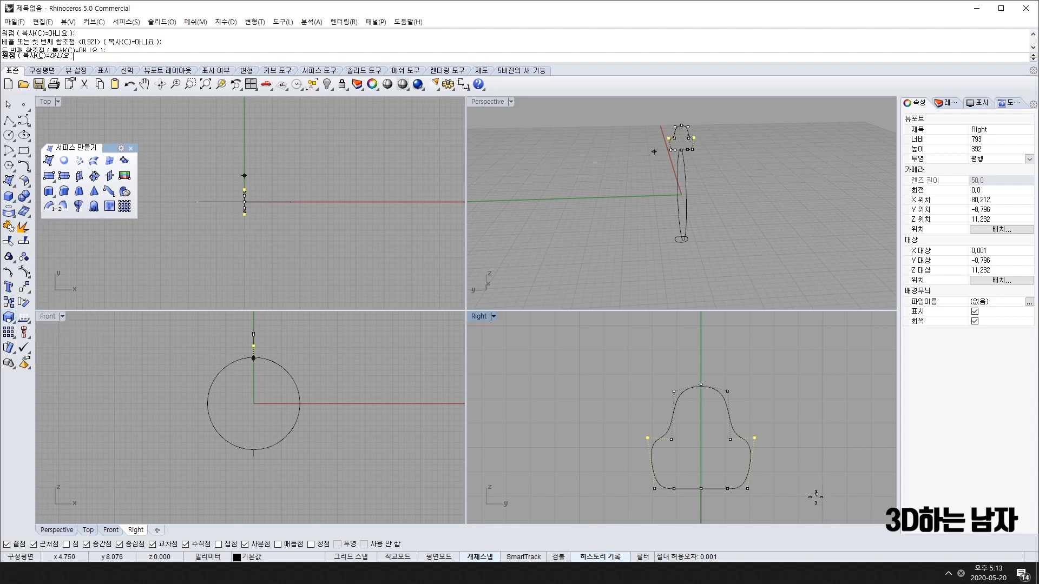
{"action": "left_click", "coordinate": [700, 447]}
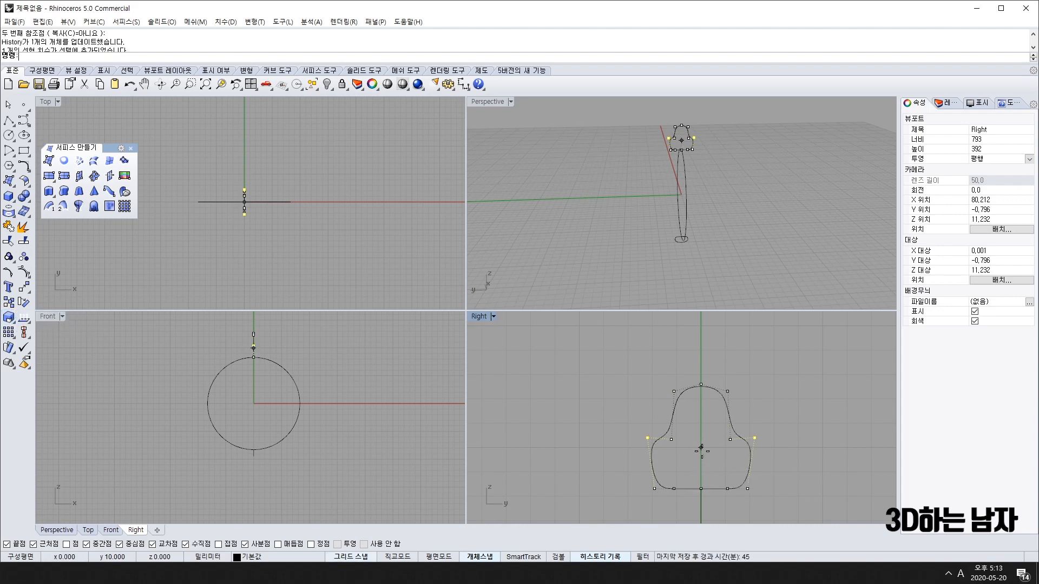
{"action": "left_click", "coordinate": [799, 448]}
{"action": "left_click", "coordinate": [835, 447]}
{"action": "scroll", "coordinate": [835, 447], "scroll_direction": "down", "scroll_amount": 5}
{"action": "right_click_drag", "start_coordinate": [850, 469], "coordinate": [705, 433]}
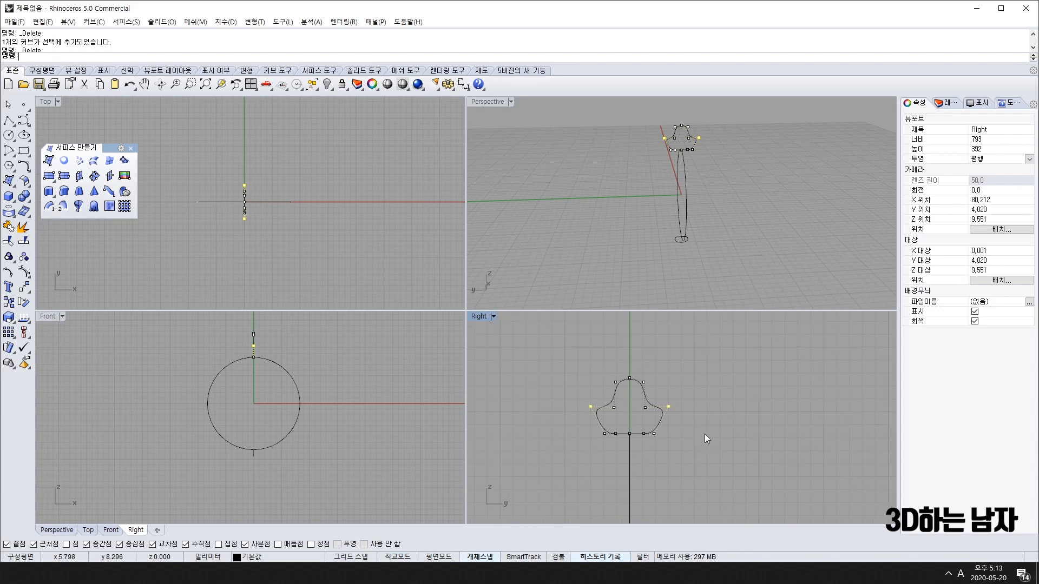
{"action": "key", "text": "Escape"}
- Start a one-rail sweep with the inner circle as rail and the reshaped top profile and bottom profile as cross sections
{"action": "scroll", "coordinate": [704, 434], "scroll_direction": "down", "scroll_amount": 4}
{"action": "right_click_drag", "start_coordinate": [722, 469], "coordinate": [704, 414]}
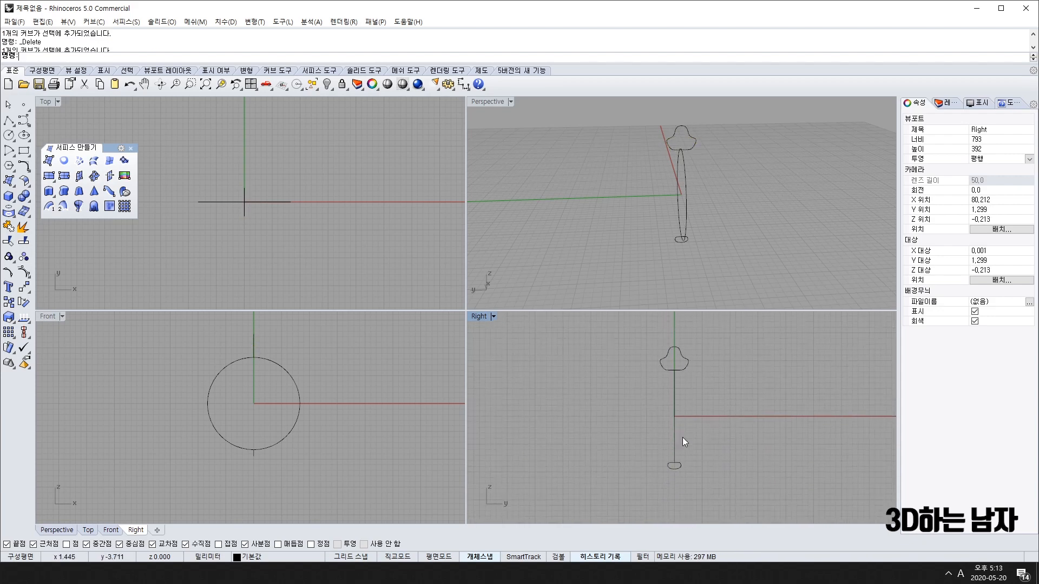
{"action": "left_click", "coordinate": [674, 422]}
{"action": "left_click", "coordinate": [222, 247]}
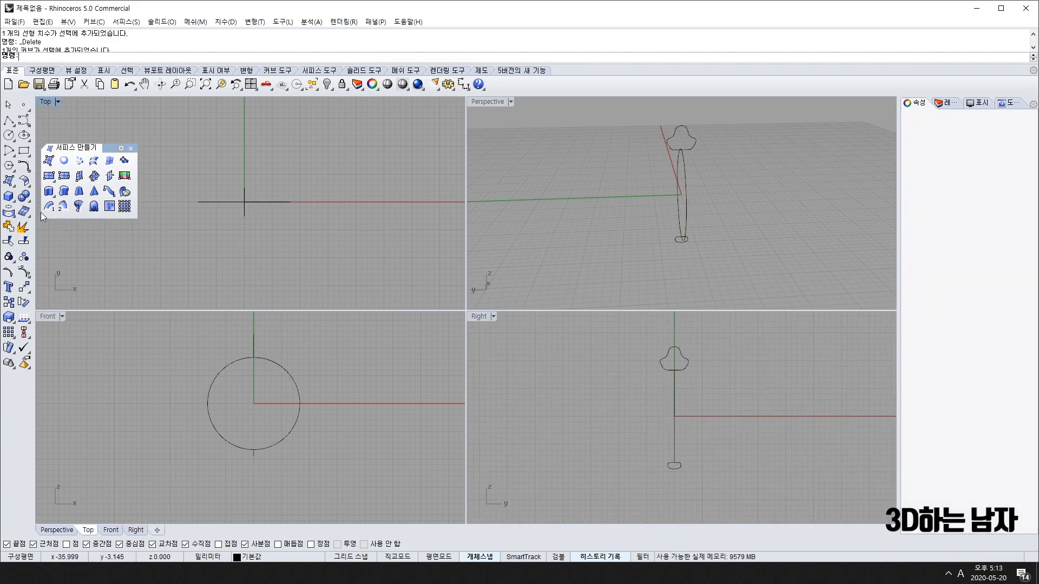
{"action": "left_click", "coordinate": [8, 181]}
{"action": "left_click", "coordinate": [22, 231]}
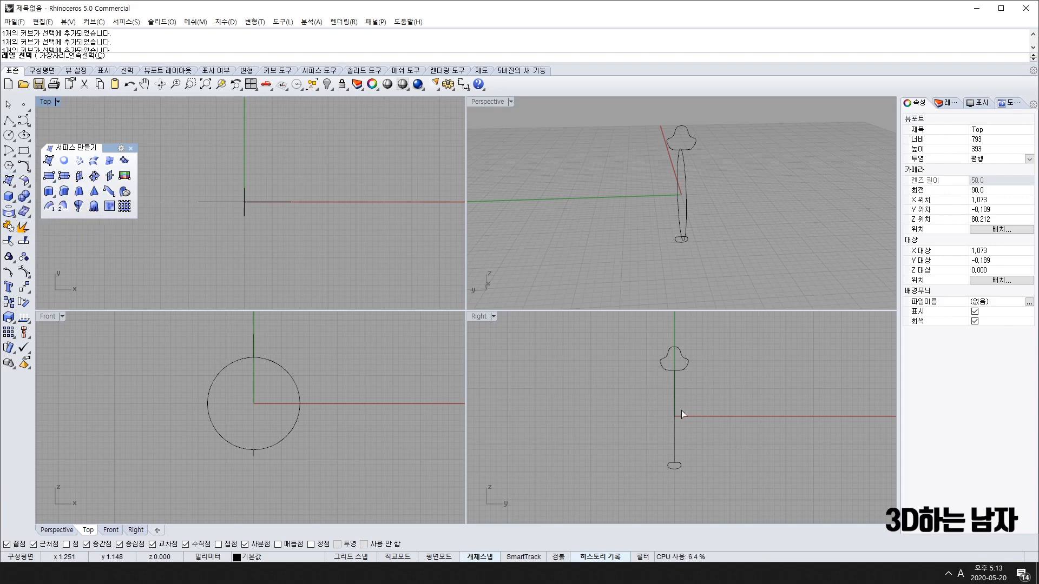
{"action": "left_click", "coordinate": [680, 411]}
{"action": "left_click", "coordinate": [686, 361]}
{"action": "left_click", "coordinate": [677, 465]}
{"action": "key", "text": "Return"}
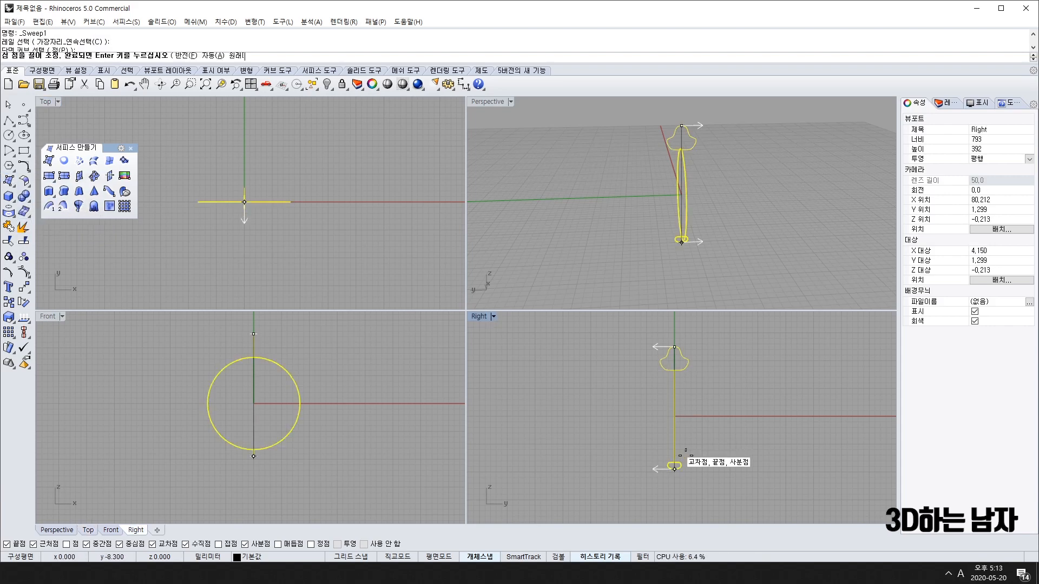
- Accept the seams, enable Closed sweep and create the complete ring with the reshaped profile
{"action": "right_click", "coordinate": [676, 250]}
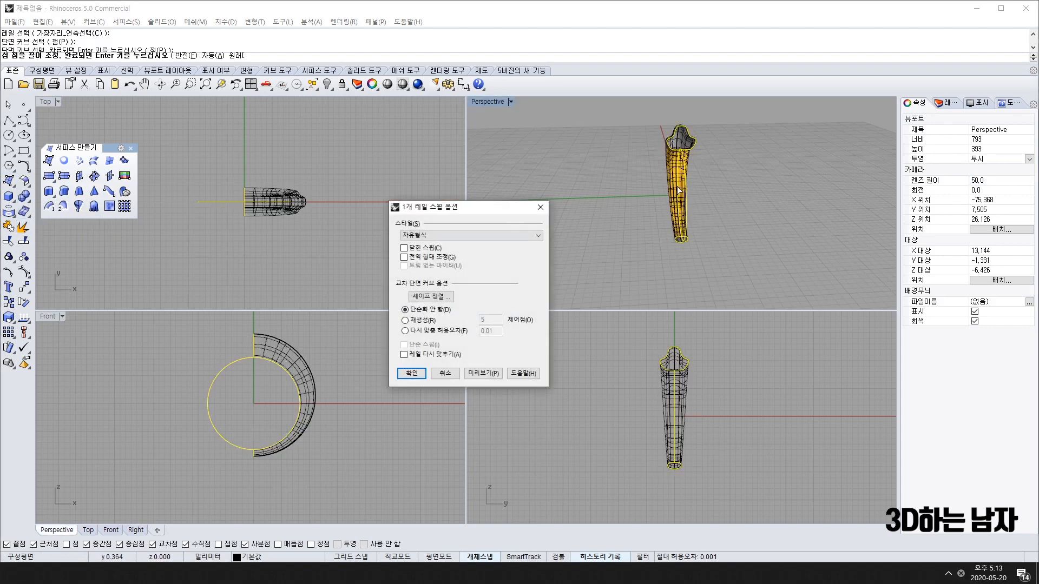
{"action": "right_click_drag", "start_coordinate": [679, 191], "coordinate": [620, 220]}
{"action": "left_click", "coordinate": [406, 248]}
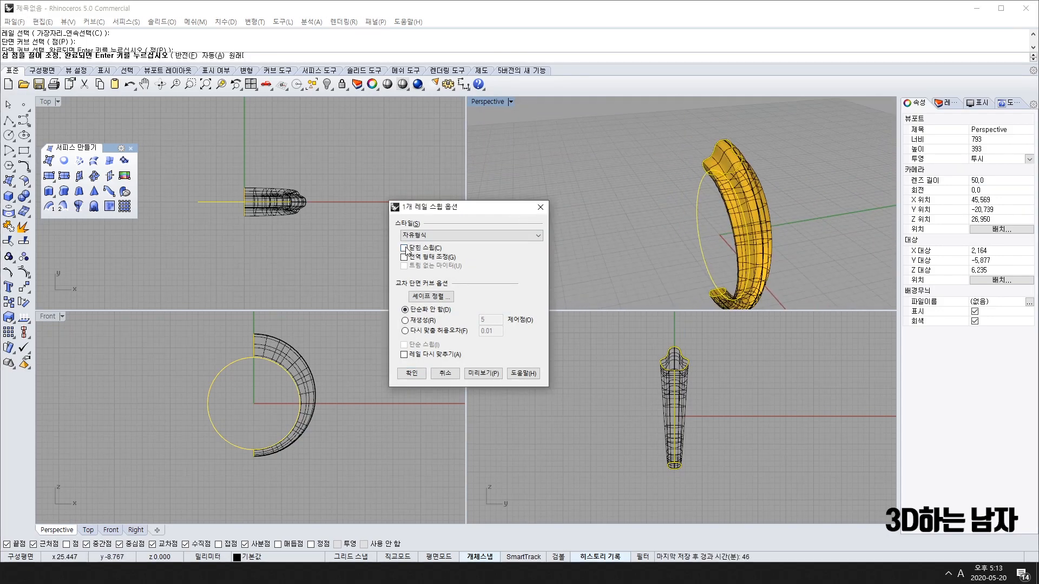
{"action": "left_click", "coordinate": [404, 248]}
{"action": "right_click_drag", "start_coordinate": [821, 228], "coordinate": [585, 158]}
{"action": "key", "text": "Return"}
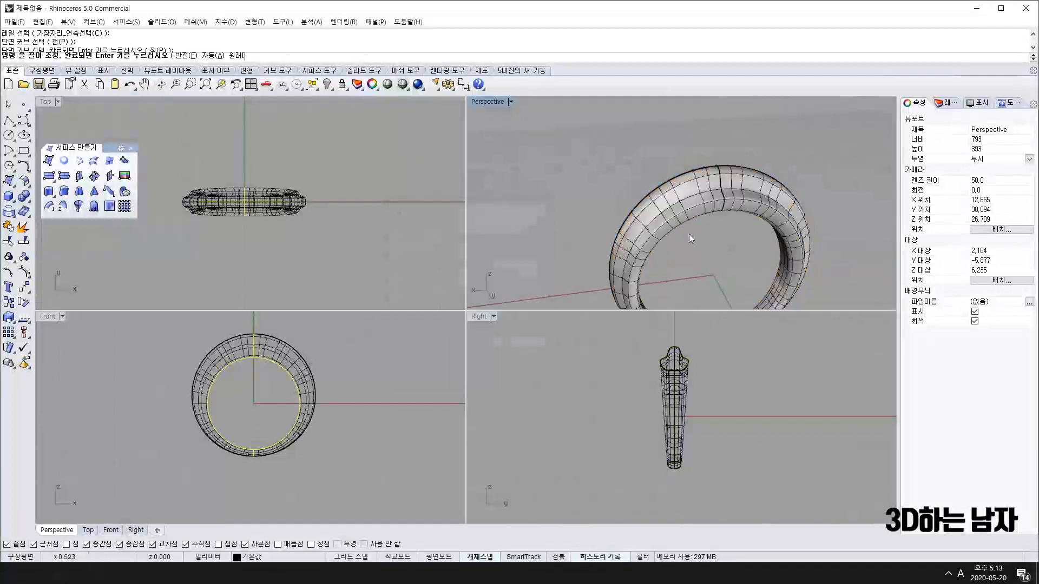
{"action": "right_click_drag", "start_coordinate": [747, 271], "coordinate": [673, 207]}
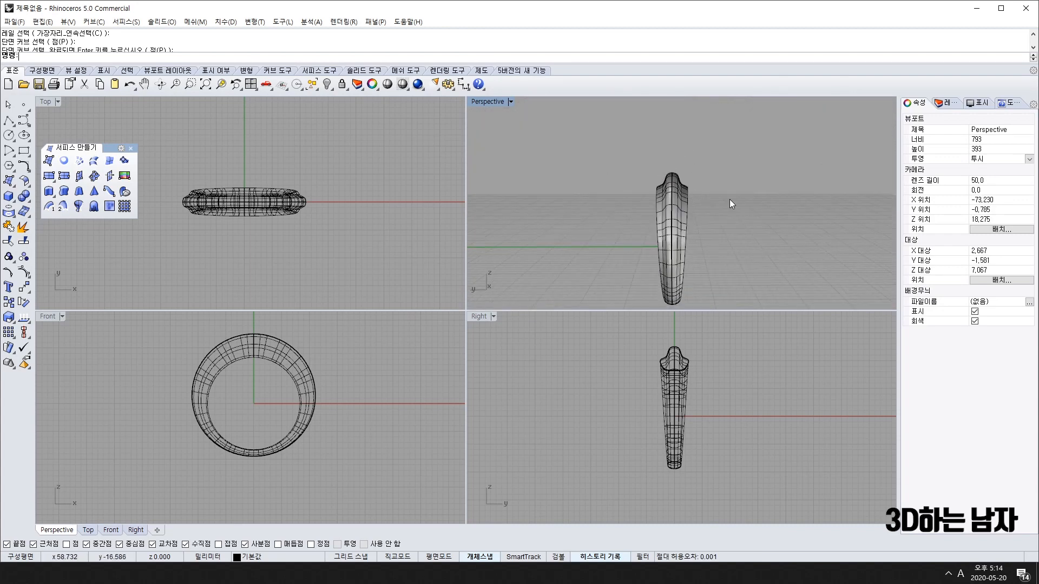
{"action": "right_click_drag", "start_coordinate": [609, 180], "coordinate": [698, 221]}
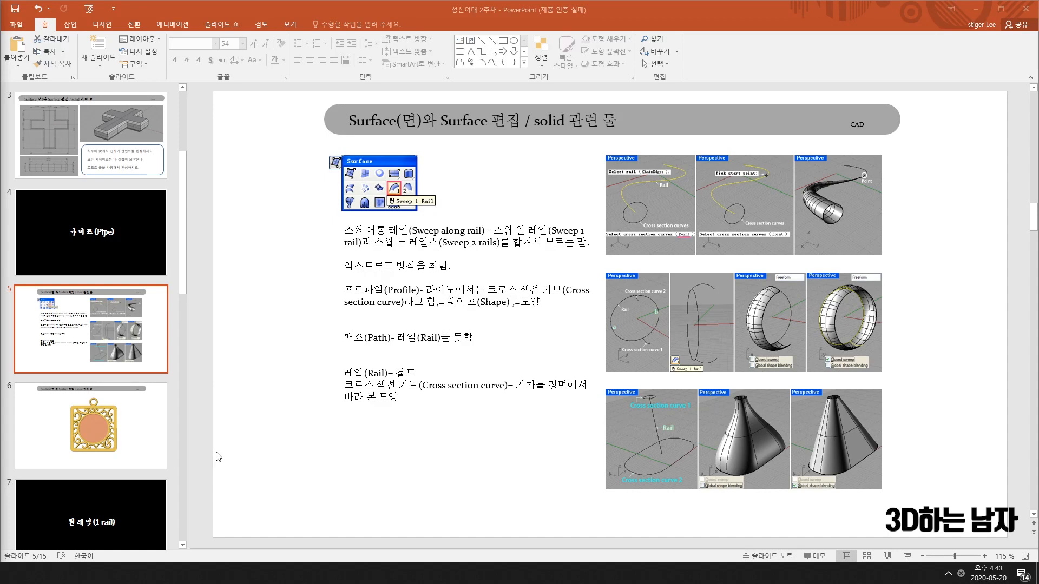
- Show the scroll pendant slide, switch to the browser and open the JPG파일 folder within the 수업 자료 course materials on Webhard
{"action": "left_click", "coordinate": [81, 424]}
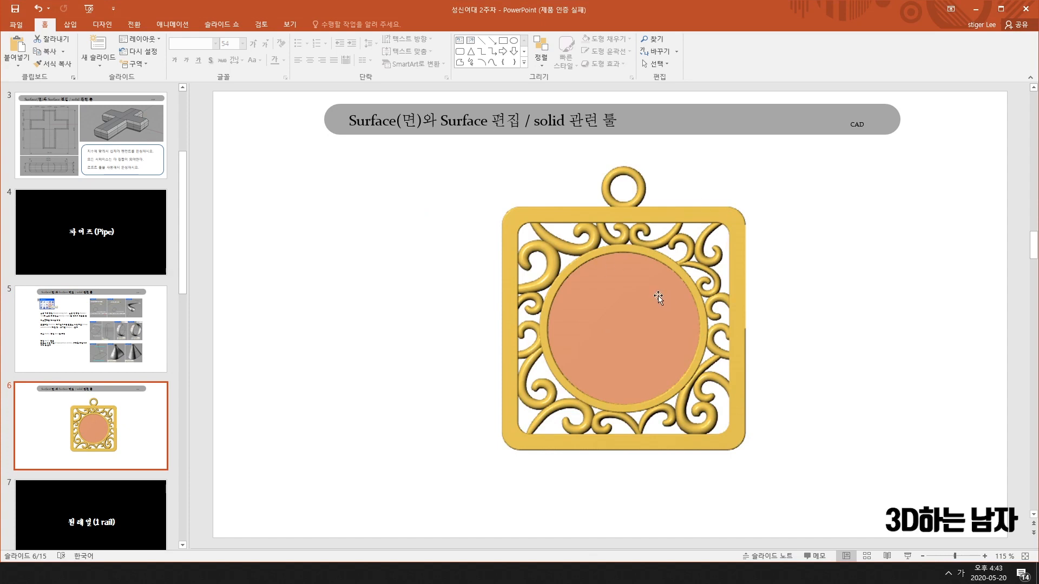
{"action": "key", "text": "alt+Tab"}
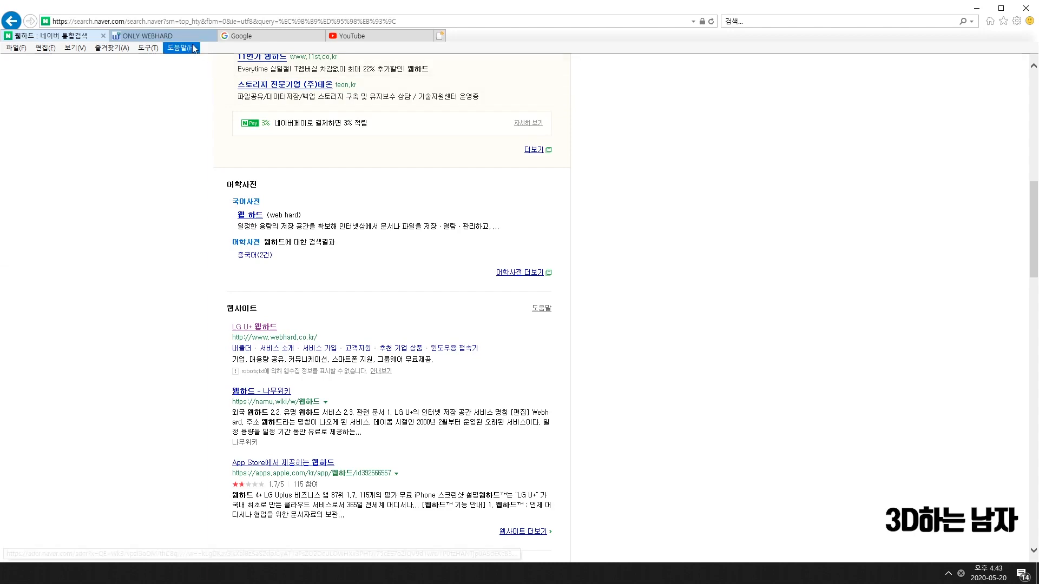
{"action": "left_click", "coordinate": [189, 39]}
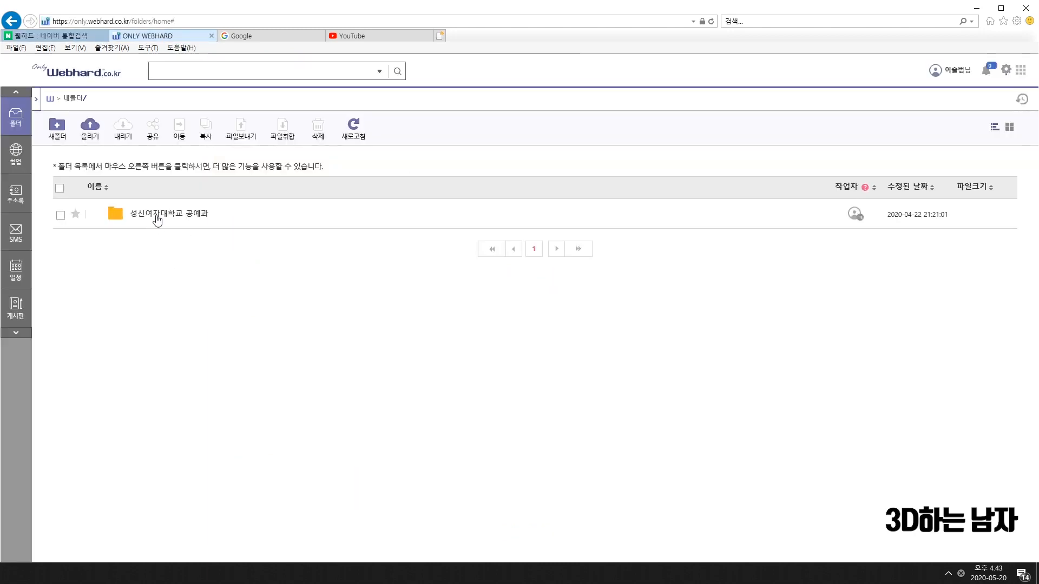
{"action": "left_click", "coordinate": [187, 219]}
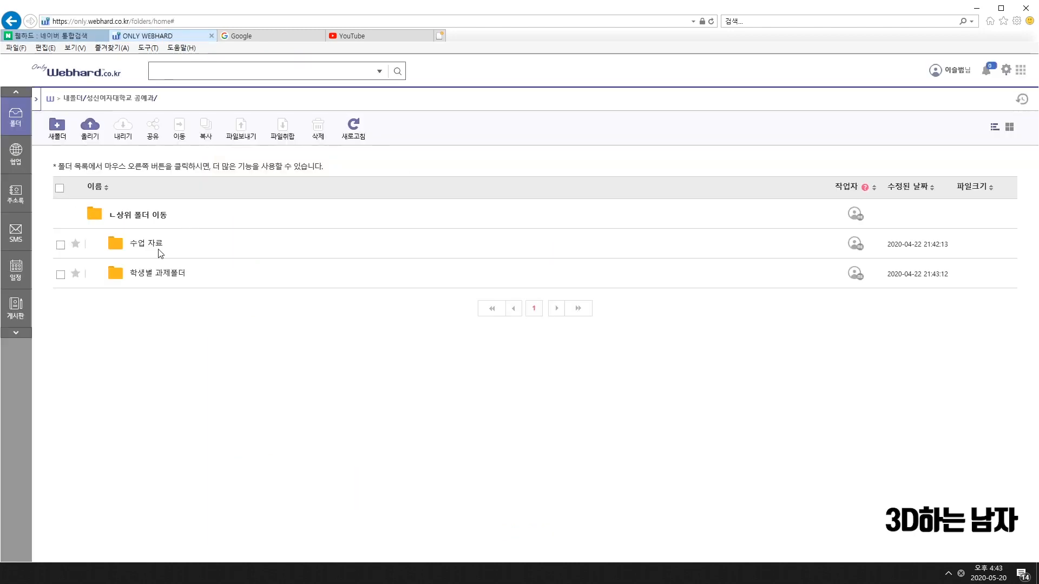
{"action": "left_click", "coordinate": [147, 245]}
{"action": "left_click", "coordinate": [143, 247]}
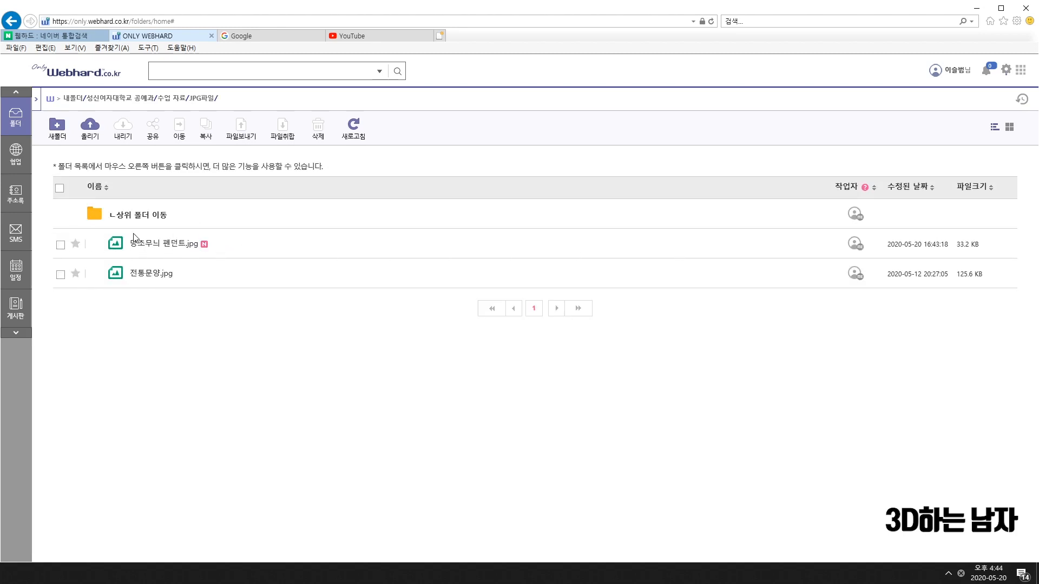
- Minimize the browser and the presentation to return to Rhino, and maximize the Top viewport
{"action": "left_click", "coordinate": [976, 8]}
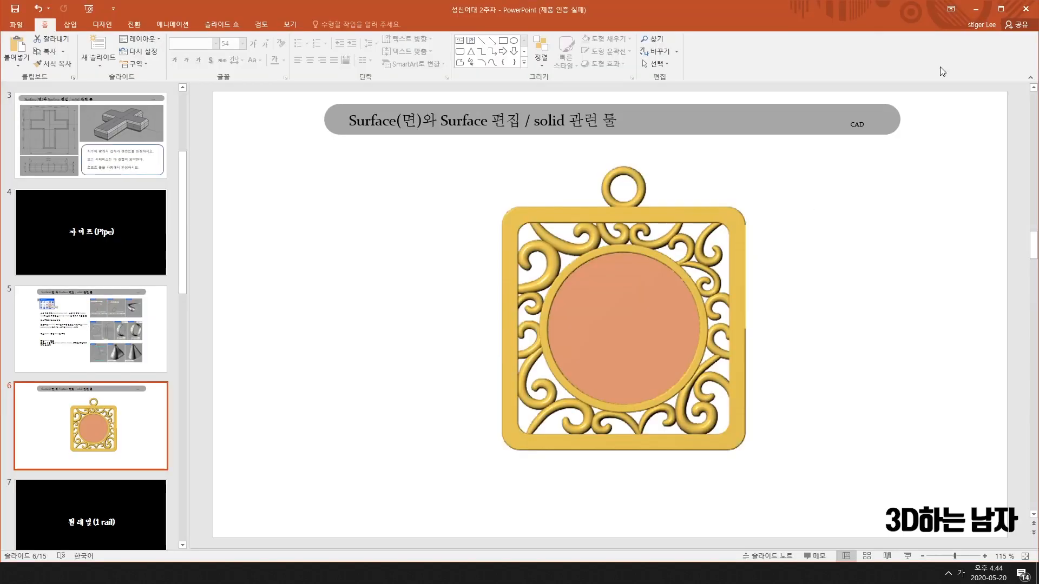
{"action": "left_click", "coordinate": [976, 8]}
{"action": "right_click_drag", "start_coordinate": [151, 199], "coordinate": [185, 202]}
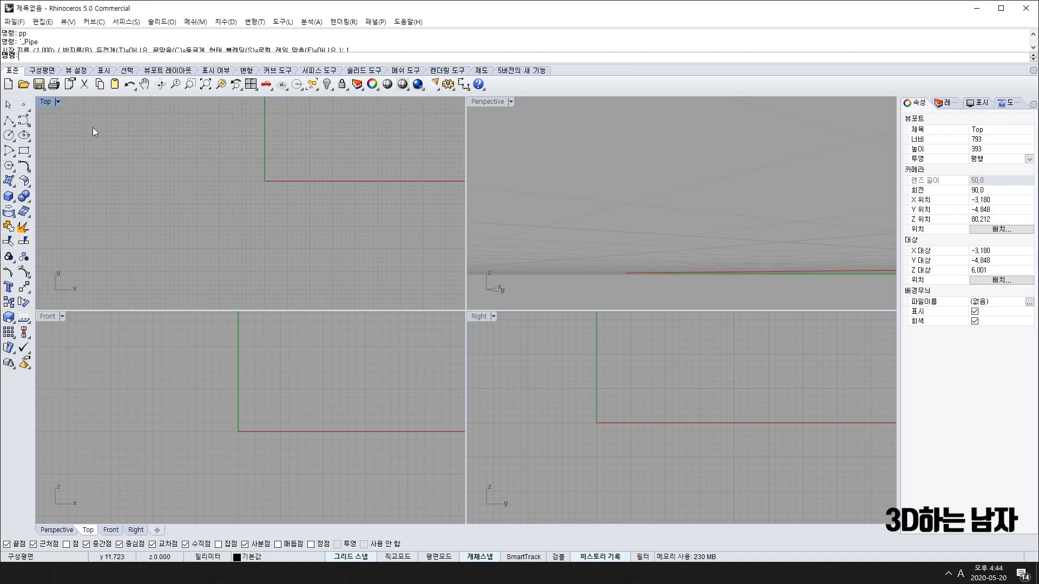
{"action": "double_click", "coordinate": [41, 103]}
{"action": "right_click_drag", "start_coordinate": [550, 243], "coordinate": [519, 342]}
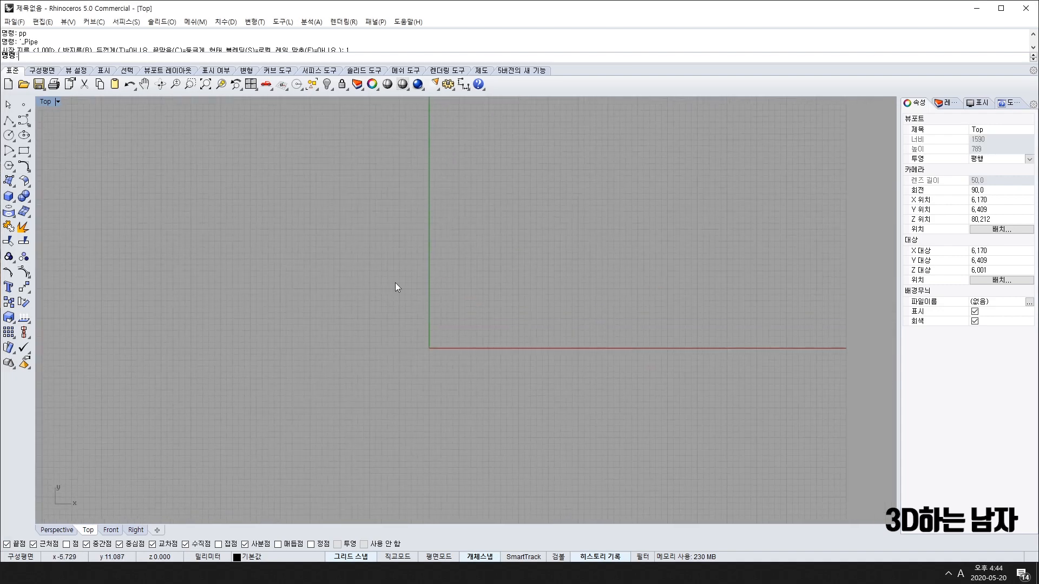
- Insert the 당초무늬 펜던트 image as a picture frame, starting at the origin with its base along the X axis
{"action": "left_click", "coordinate": [10, 182]}
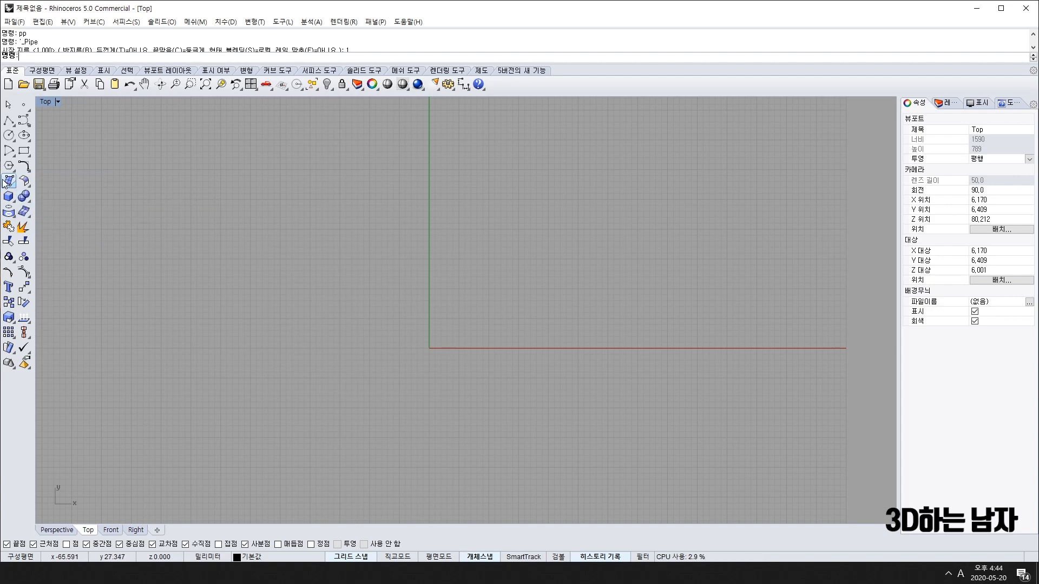
{"action": "left_click", "coordinate": [15, 186]}
{"action": "left_click_drag", "start_coordinate": [43, 177], "coordinate": [76, 145]}
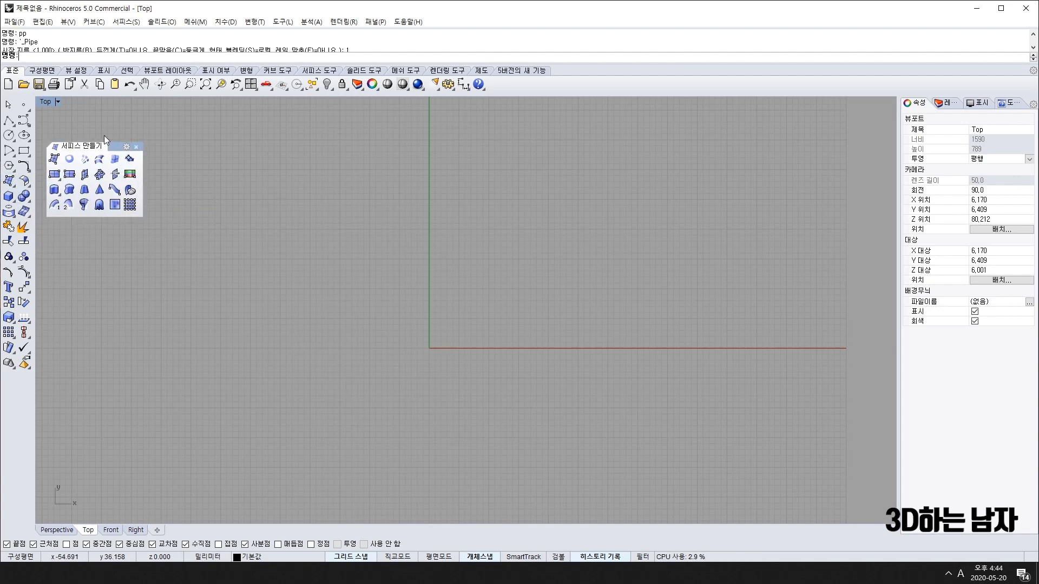
{"action": "left_click", "coordinate": [131, 175]}
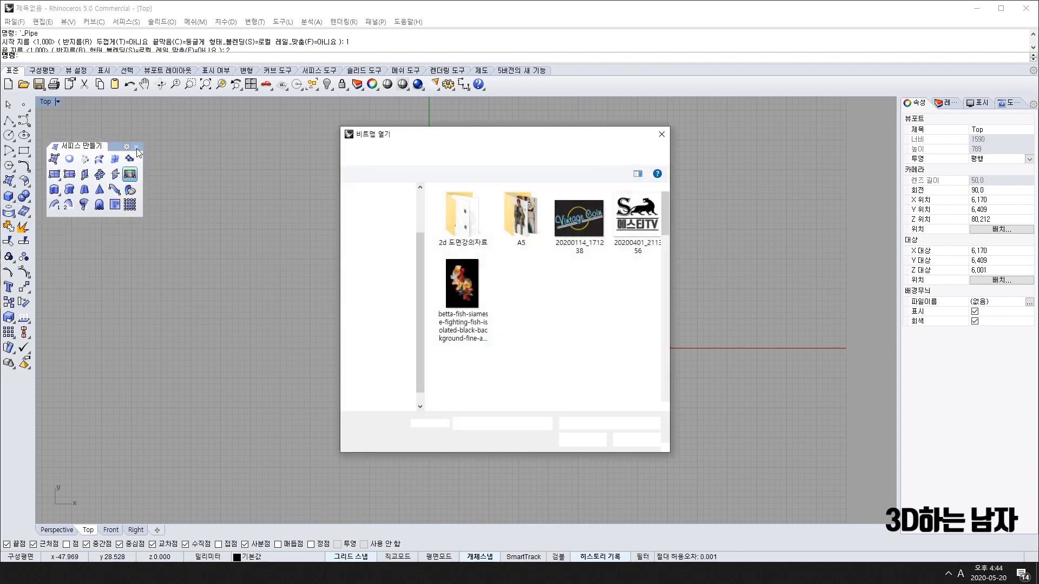
{"action": "left_click_drag", "start_coordinate": [665, 216], "coordinate": [660, 366]}
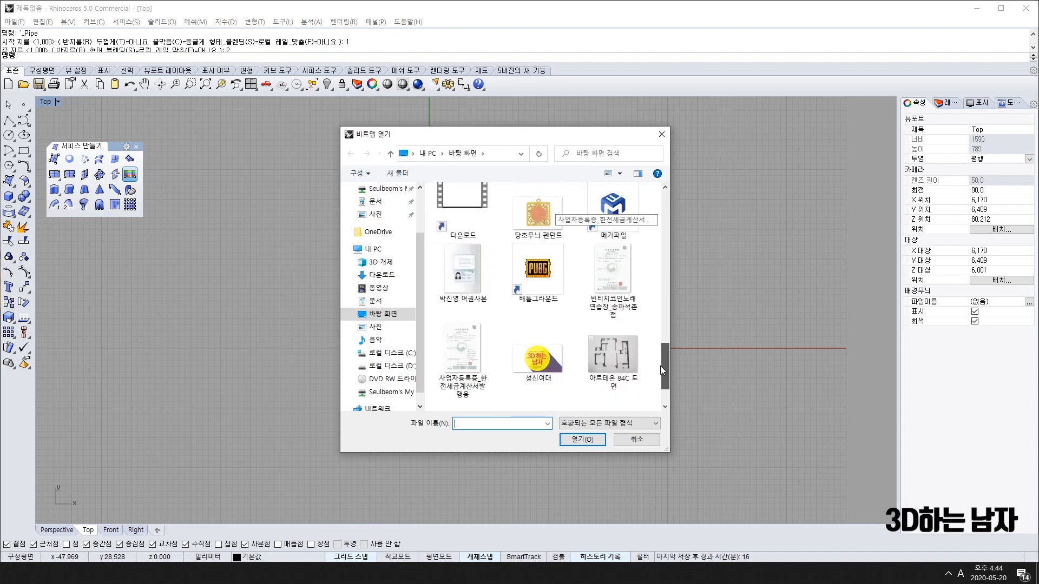
{"action": "double_click", "coordinate": [534, 220]}
{"action": "left_click", "coordinate": [429, 348]}
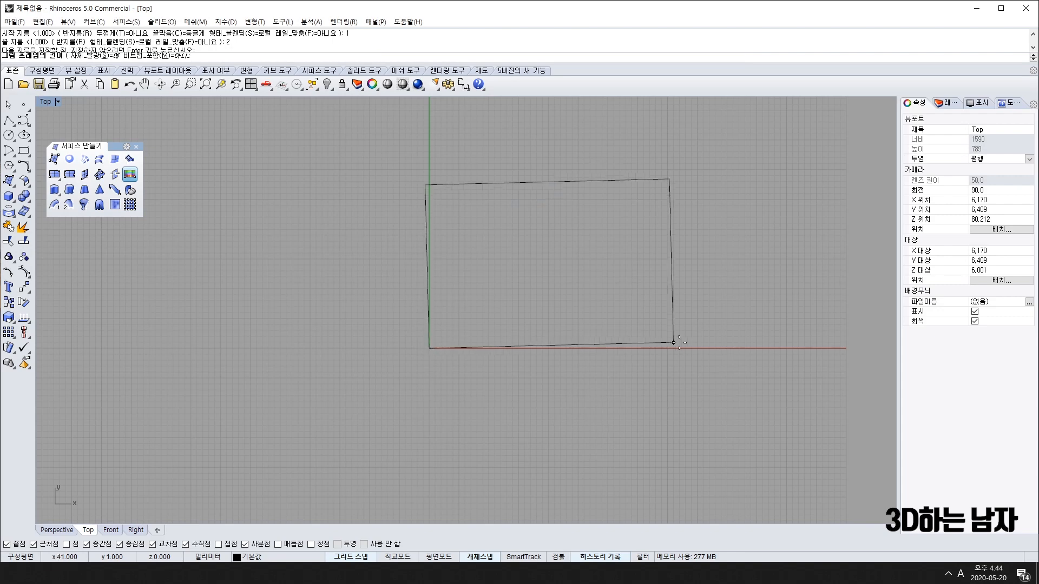
{"action": "left_click", "coordinate": [697, 349]}
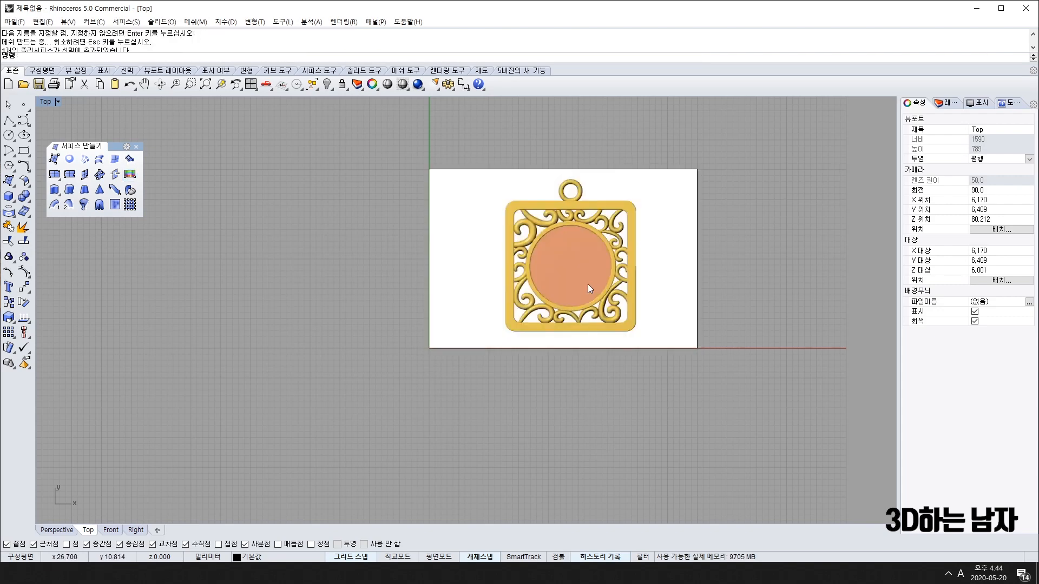
{"action": "left_click", "coordinate": [137, 147]}
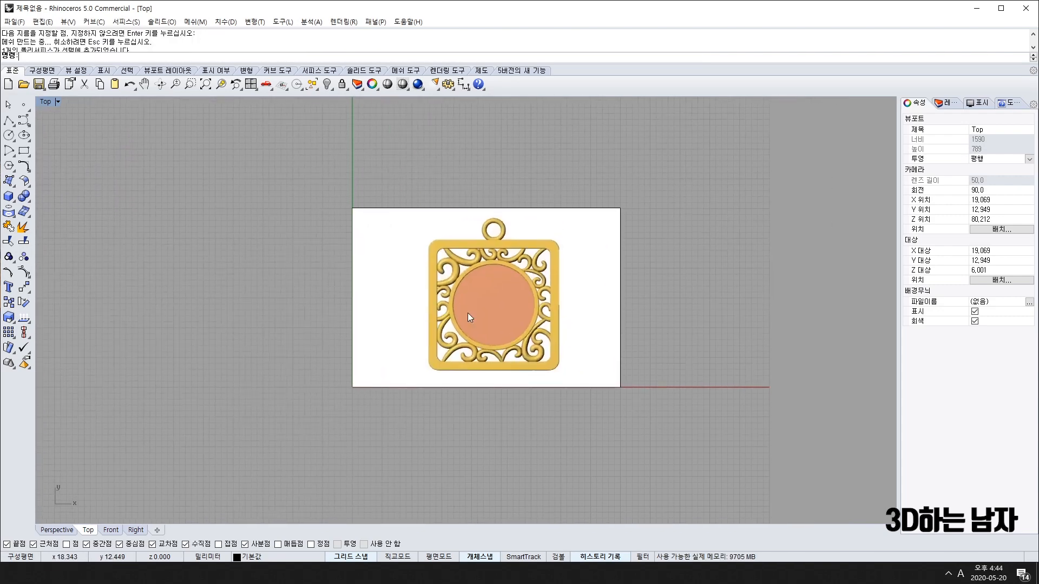
- Move the pendant picture frame up and to the right, clear of the origin
{"action": "scroll", "coordinate": [522, 298], "scroll_direction": "up", "scroll_amount": 3}
{"action": "scroll", "coordinate": [420, 313], "scroll_direction": "down", "scroll_amount": 2}
{"action": "mouse_move", "coordinate": [420, 313]}
{"action": "right_mouse_down"}
{"action": "mouse_move", "coordinate": [523, 308]}
{"action": "mouse_move", "coordinate": [412, 303]}
{"action": "right_mouse_up"}
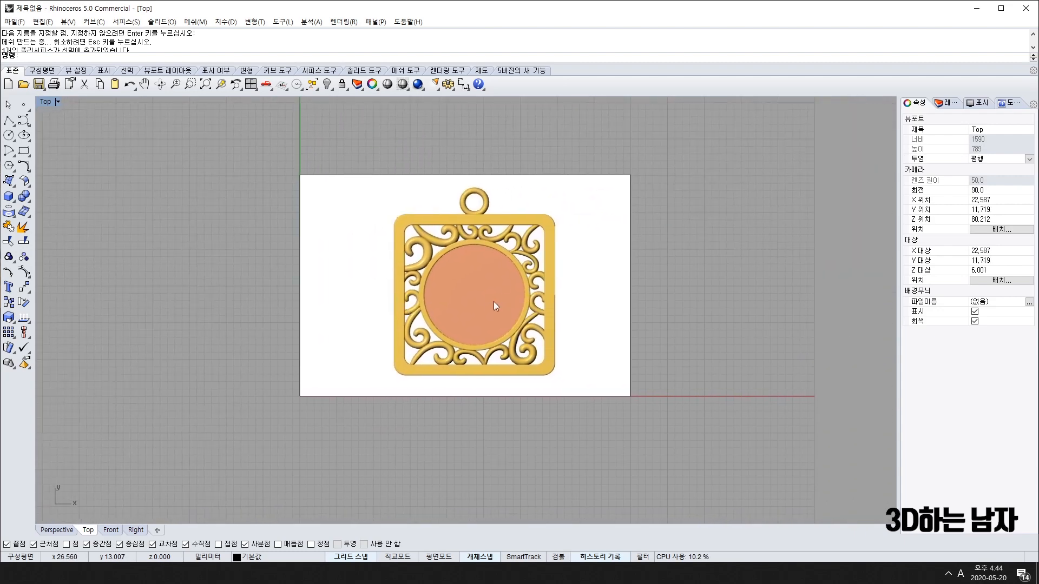
{"action": "left_click_drag", "start_coordinate": [484, 301], "coordinate": [647, 271]}
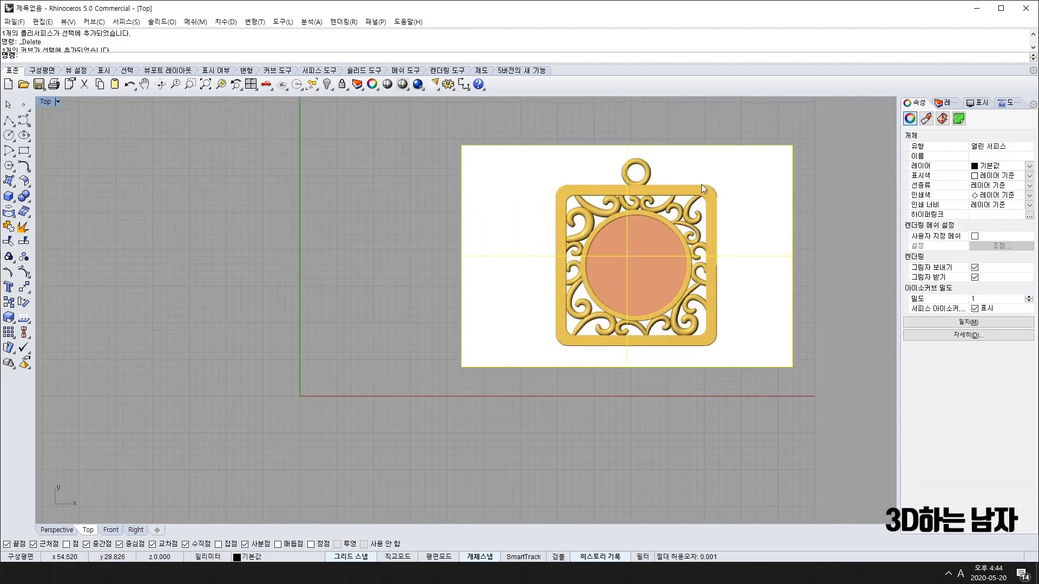
{"action": "right_click_drag", "start_coordinate": [270, 389], "coordinate": [348, 353]}
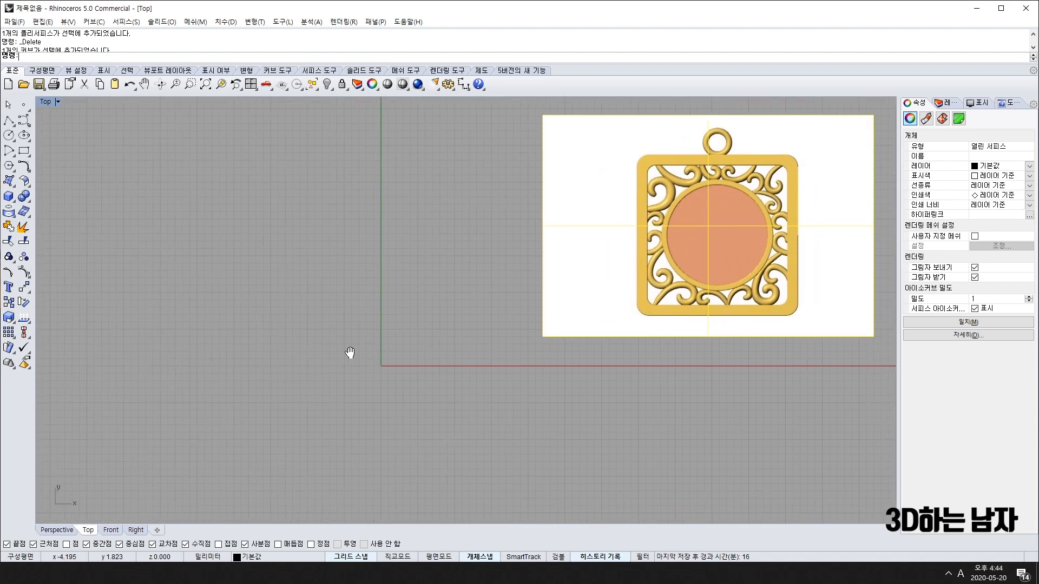
{"action": "scroll", "coordinate": [373, 357], "scroll_direction": "down", "scroll_amount": 6}
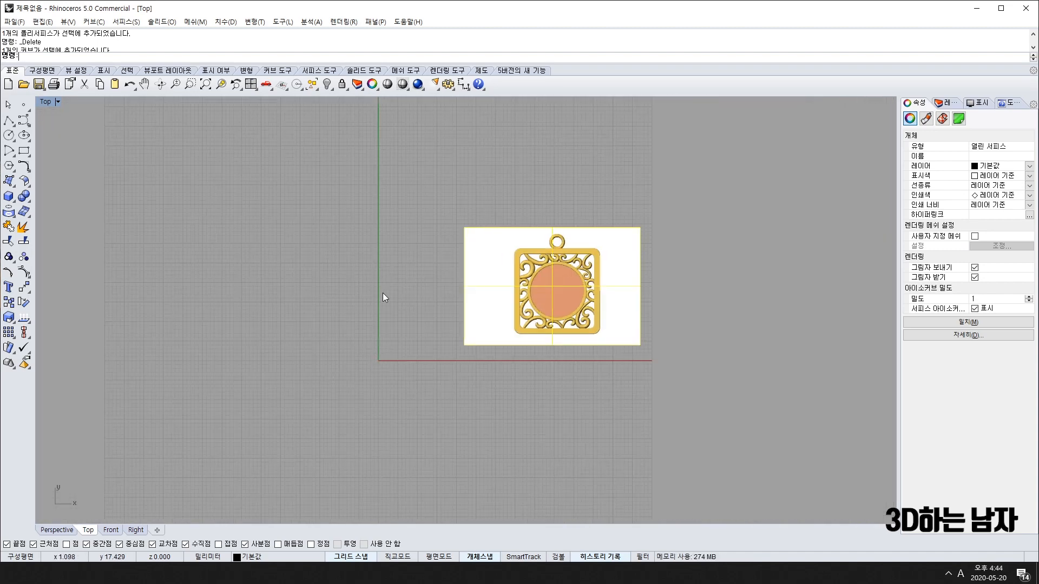
{"action": "scroll", "coordinate": [379, 325], "scroll_direction": "up", "scroll_amount": 5}
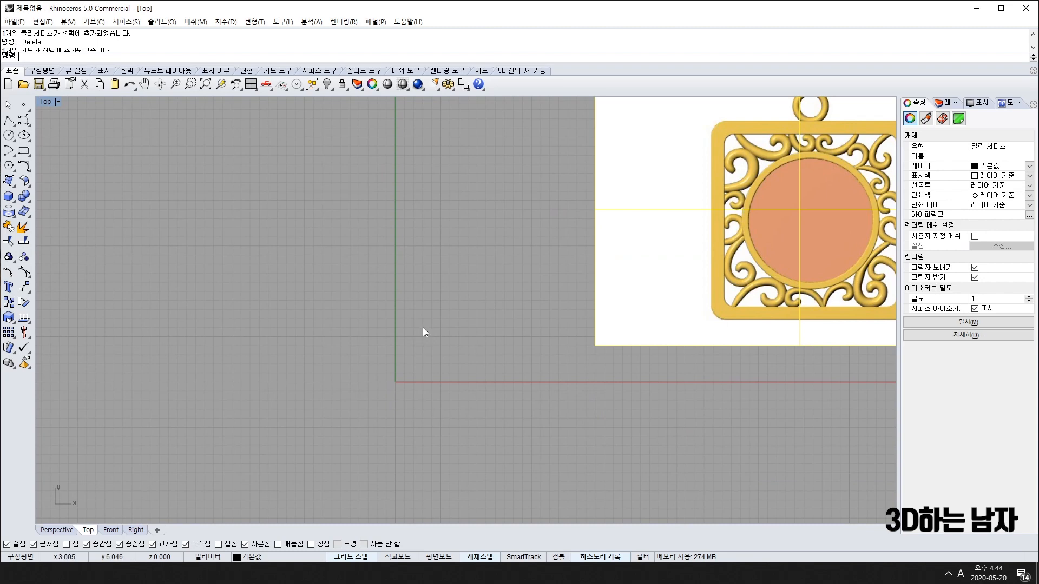
{"action": "right_click", "coordinate": [421, 252]}
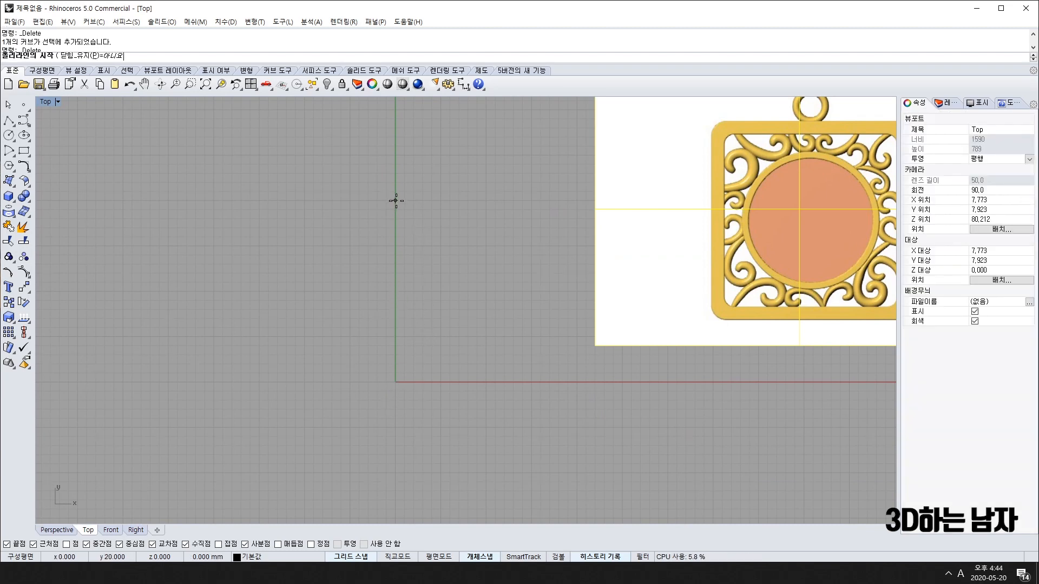
{"action": "left_click", "coordinate": [397, 110]}
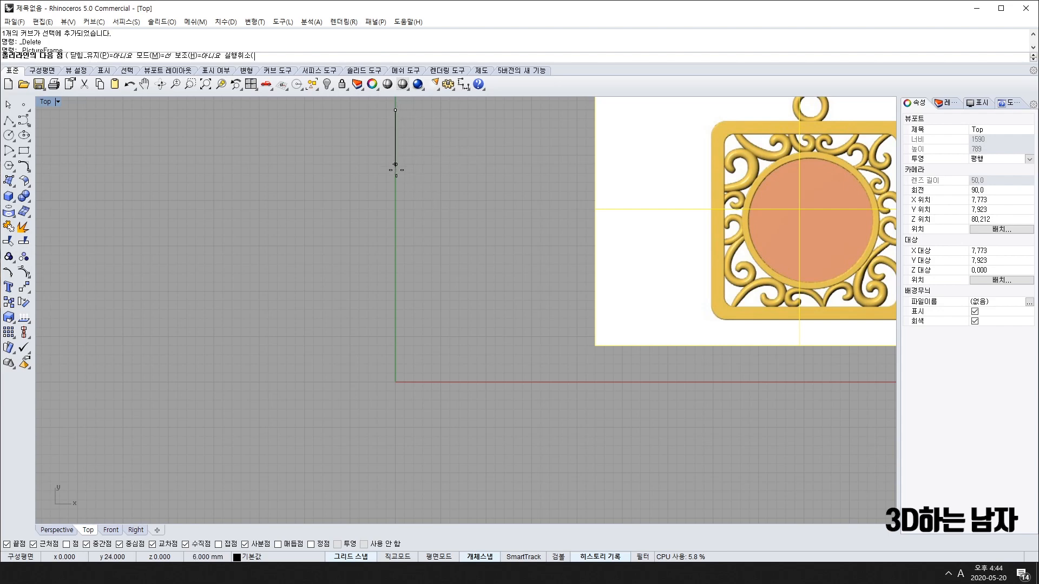
{"action": "right_click_drag", "start_coordinate": [475, 108], "coordinate": [433, 175]}
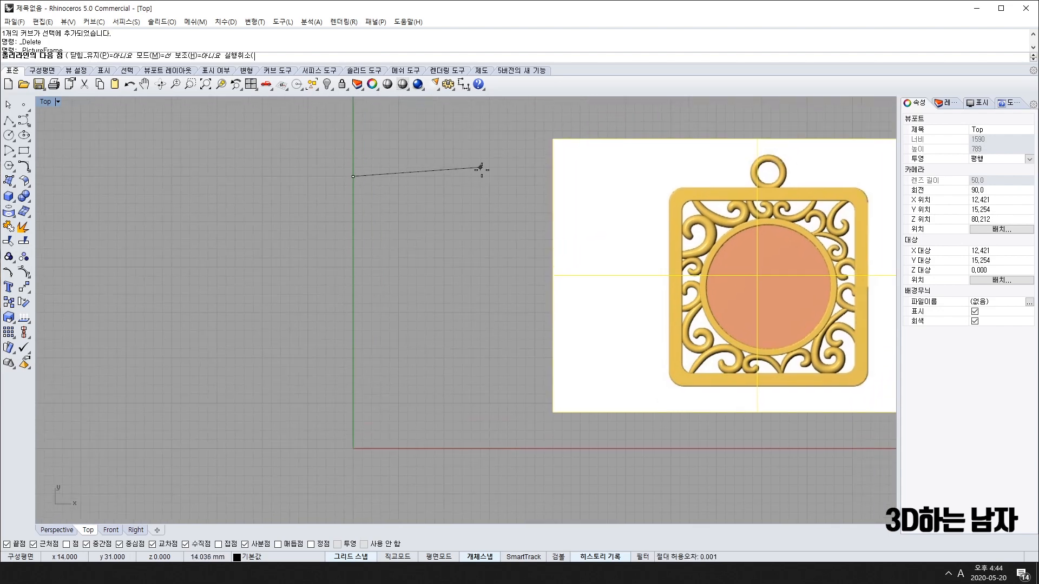
{"action": "left_click", "coordinate": [489, 182]}
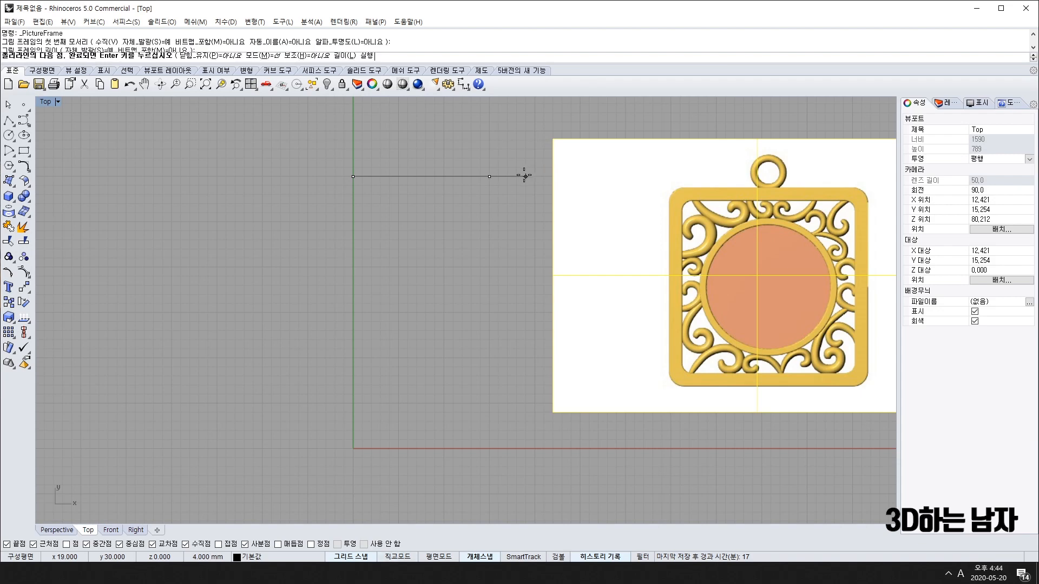
{"action": "key", "text": "Escape"}
- Draw a closed 30 mm square polyline centred on the origin, starting from 0,15 on the Y axis
{"action": "right_click_drag", "start_coordinate": [399, 401], "coordinate": [392, 368]}
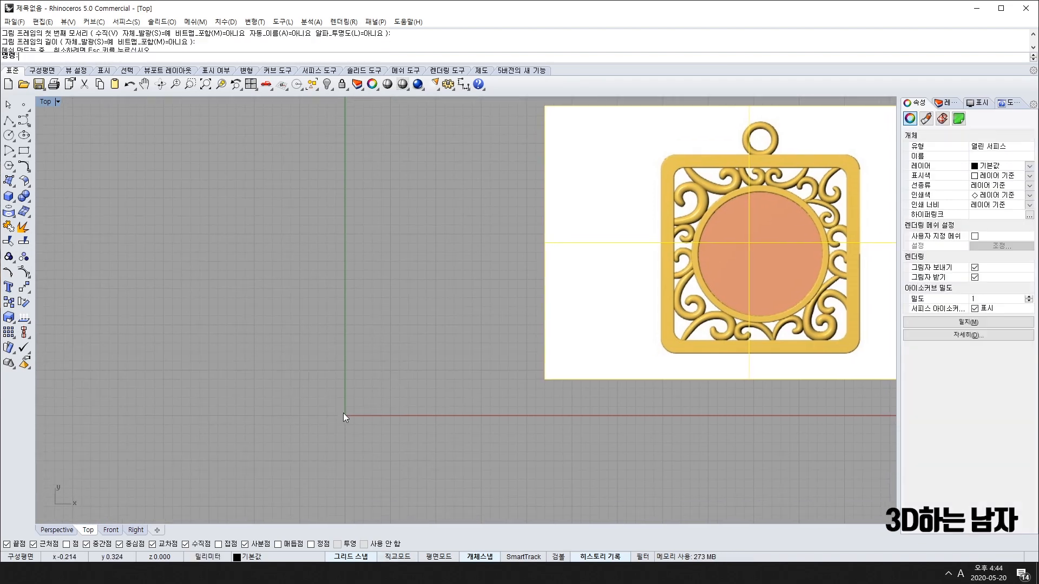
{"action": "key", "text": "Return"}
{"action": "left_click", "coordinate": [345, 279]}
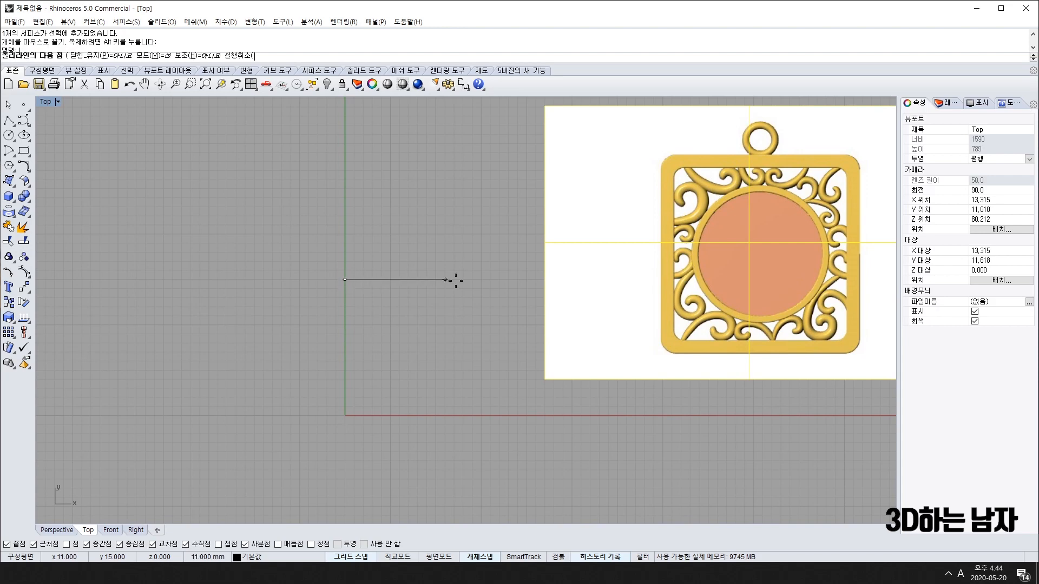
{"action": "left_click", "coordinate": [482, 279]}
{"action": "scroll", "coordinate": [482, 413], "scroll_direction": "down", "scroll_amount": 3}
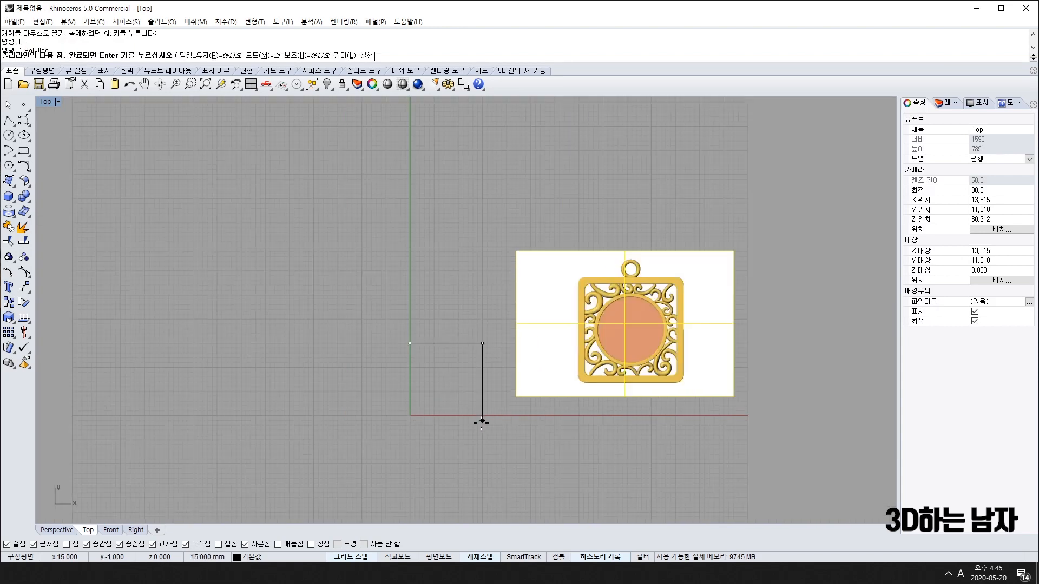
{"action": "right_click_drag", "start_coordinate": [480, 417], "coordinate": [489, 341]}
{"action": "left_click", "coordinate": [487, 400]}
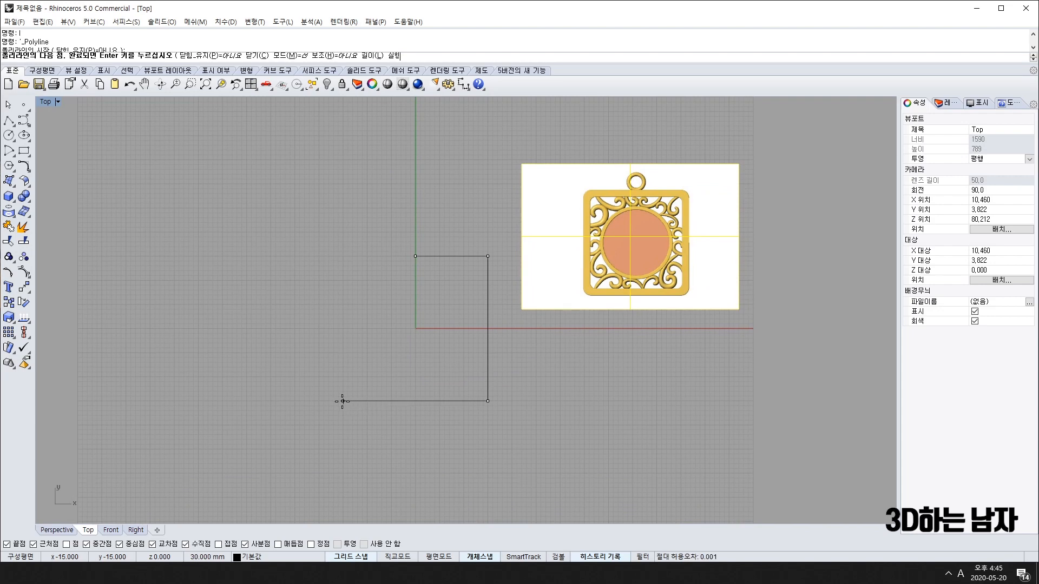
{"action": "left_click", "coordinate": [343, 401]}
{"action": "left_click", "coordinate": [343, 256]}
{"action": "left_click", "coordinate": [415, 256]}
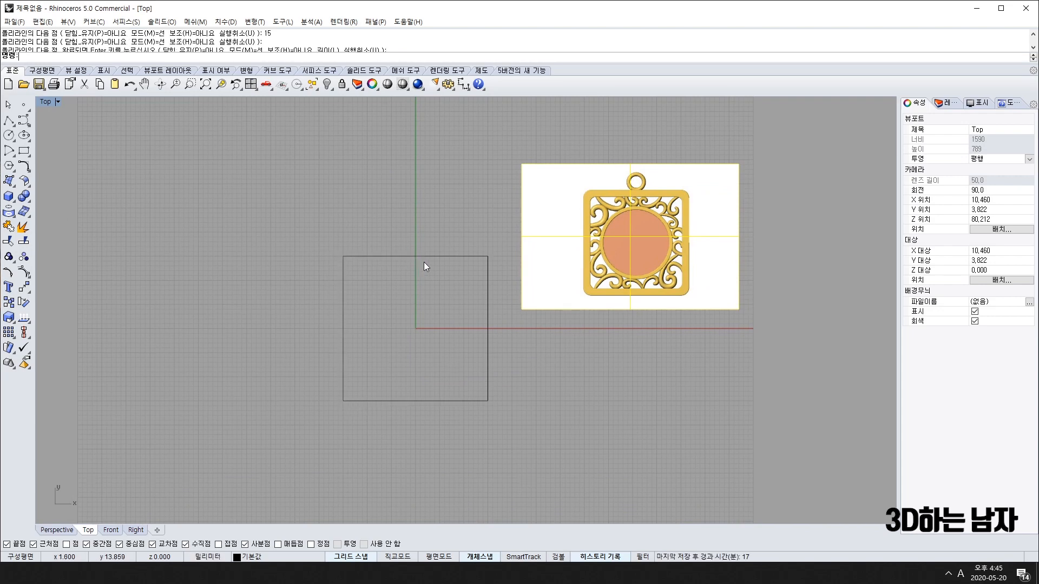
- Lock the square polyline around the origin
{"action": "left_click", "coordinate": [423, 258]}
{"action": "scroll", "coordinate": [459, 342], "scroll_direction": "up", "scroll_amount": 3}
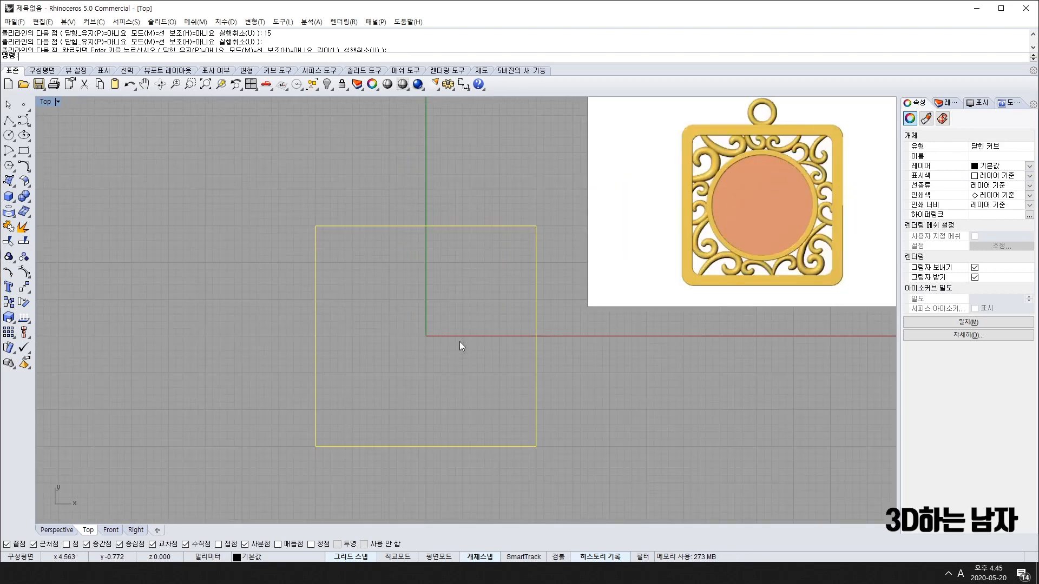
{"action": "key", "text": "Escape"}
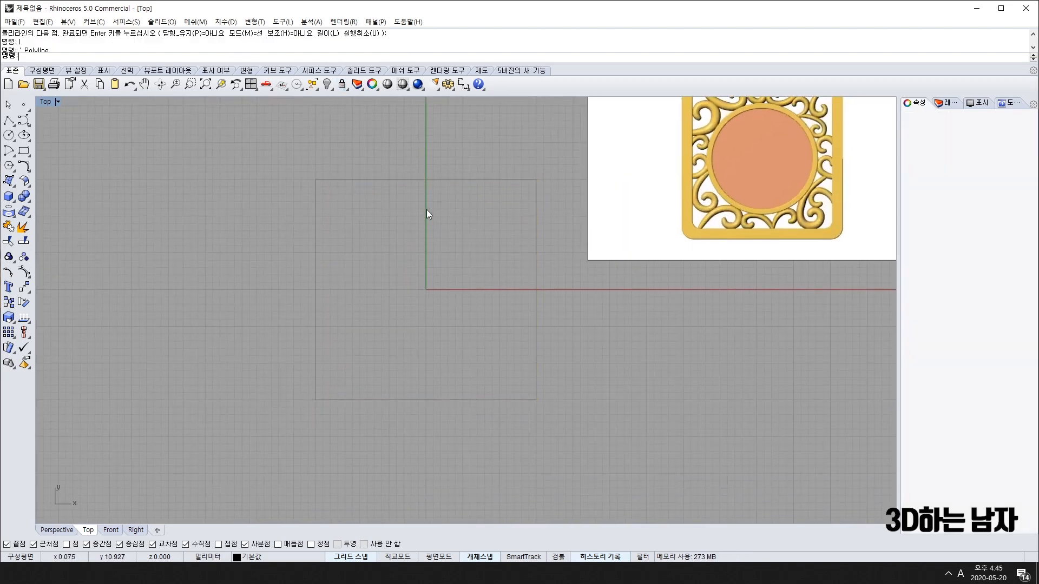
- Move the pendant picture frame so the centre of the image's circle sits on the origin
{"action": "scroll", "coordinate": [676, 273], "scroll_direction": "down", "scroll_amount": 2}
{"action": "right_click_drag", "start_coordinate": [676, 274], "coordinate": [583, 288]}
{"action": "left_click", "coordinate": [639, 222]}
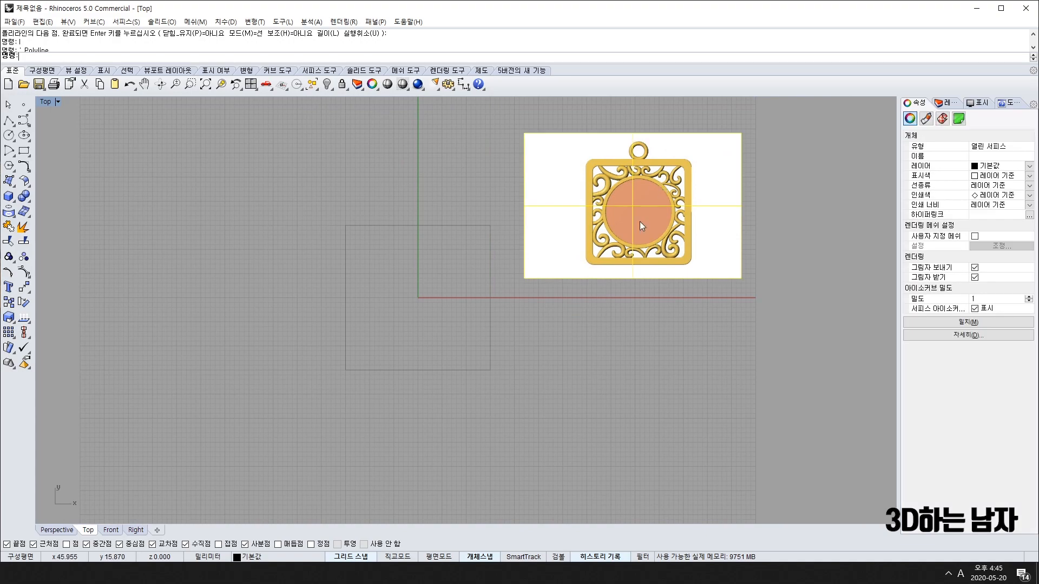
{"action": "scroll", "coordinate": [741, 207], "scroll_direction": "up", "scroll_amount": 8}
{"action": "scroll", "coordinate": [531, 212], "scroll_direction": "up", "scroll_amount": 10}
{"action": "right_click_drag", "start_coordinate": [531, 212], "coordinate": [460, 222]}
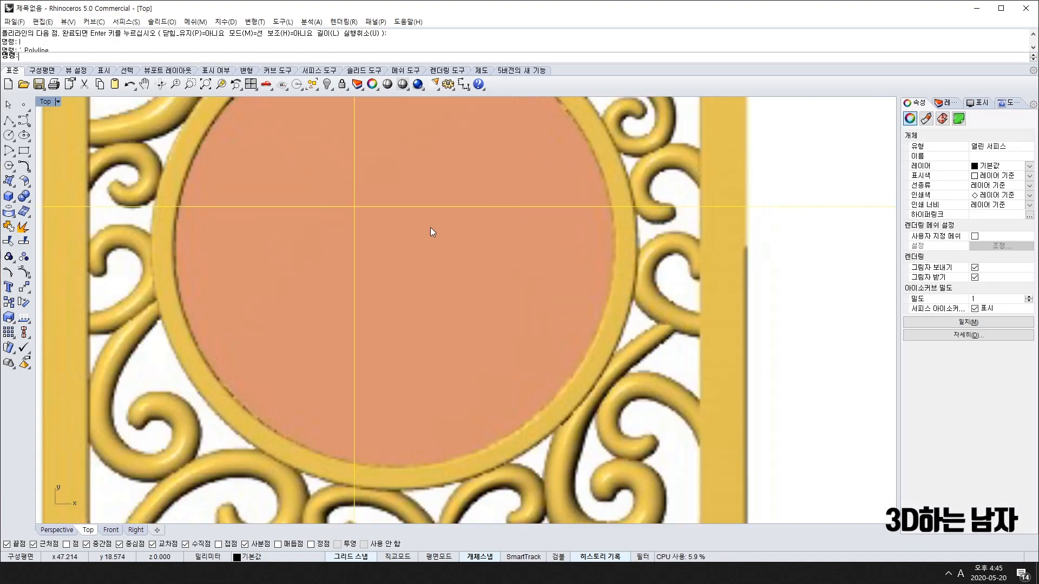
{"action": "type", "text": "m"}
{"action": "key", "text": "Return"}
{"action": "left_click", "coordinate": [24, 287]}
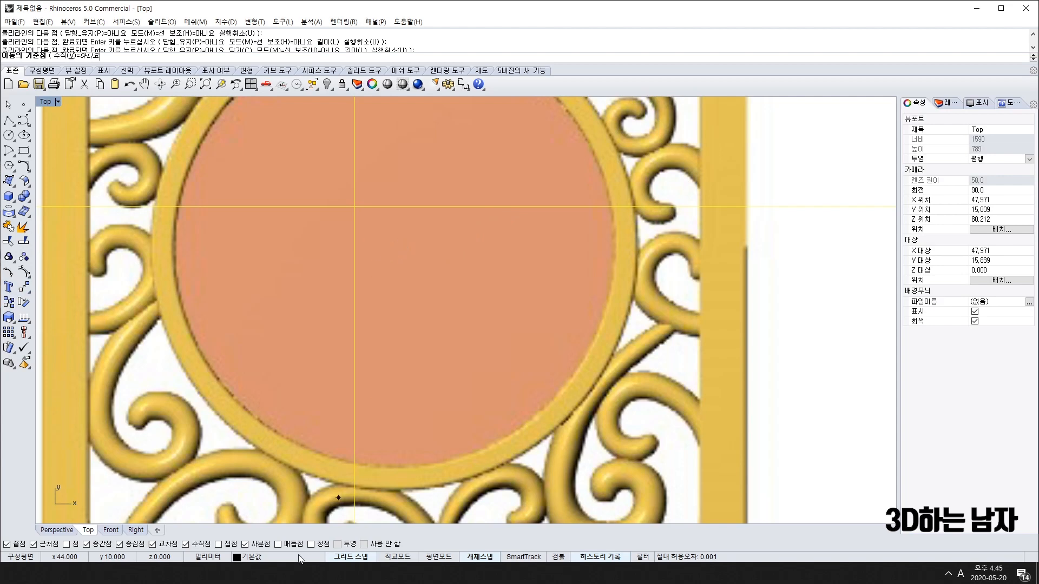
{"action": "scroll", "coordinate": [399, 248], "scroll_direction": "down", "scroll_amount": 3}
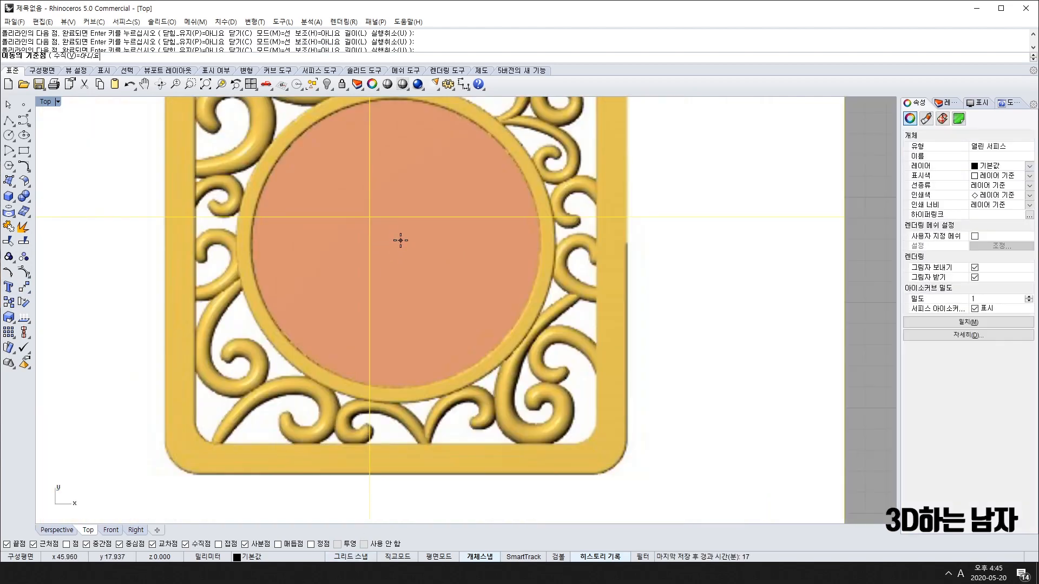
{"action": "left_click", "coordinate": [395, 239]}
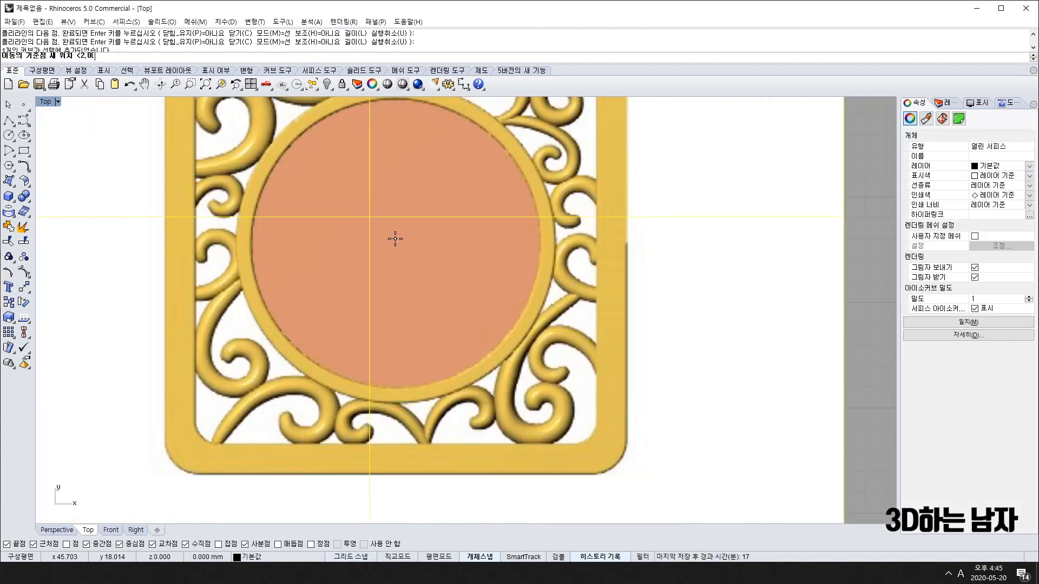
{"action": "scroll", "coordinate": [395, 238], "scroll_direction": "down", "scroll_amount": 5}
{"action": "right_click_drag", "start_coordinate": [117, 360], "coordinate": [202, 318]}
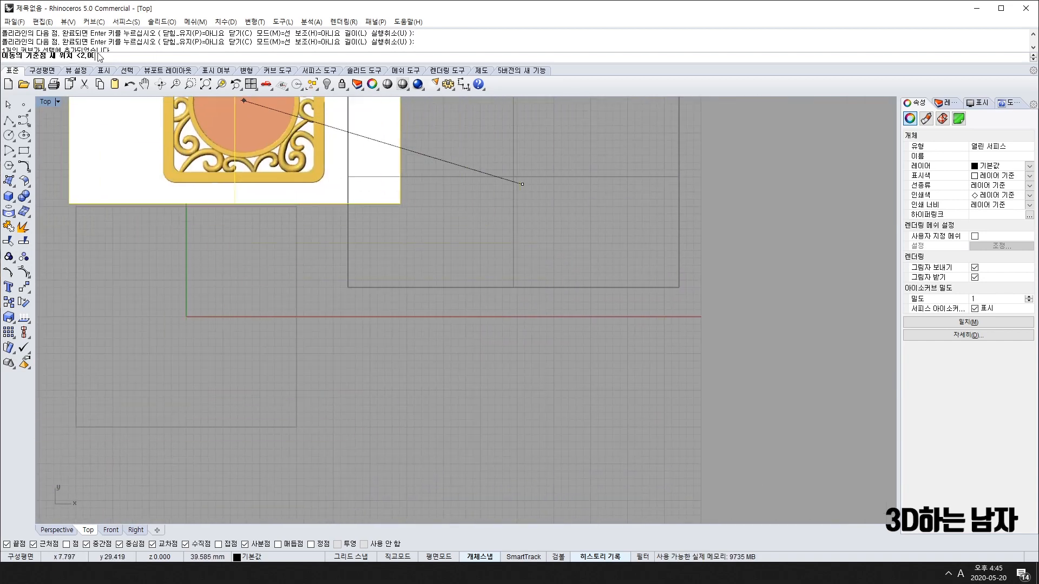
{"action": "key", "text": "Return"}
{"action": "right_click_drag", "start_coordinate": [209, 288], "coordinate": [307, 289]}
{"action": "right_click_drag", "start_coordinate": [235, 326], "coordinate": [242, 291]}
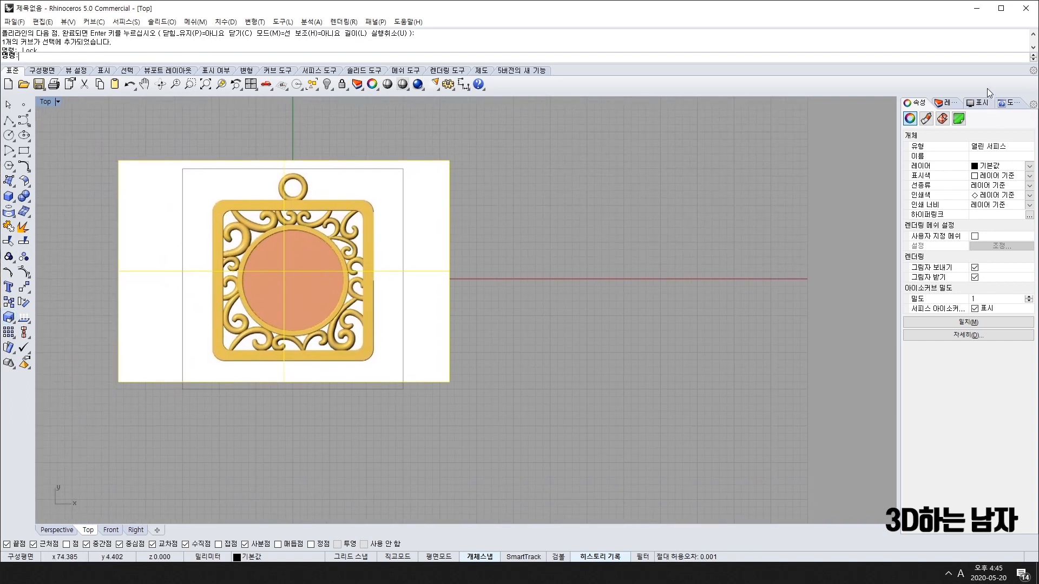
- Set the picture frame's material transparency to 71% and scale it in 2D from the origin until the pendant's border matches the square's width
{"action": "left_click", "coordinate": [927, 119]}
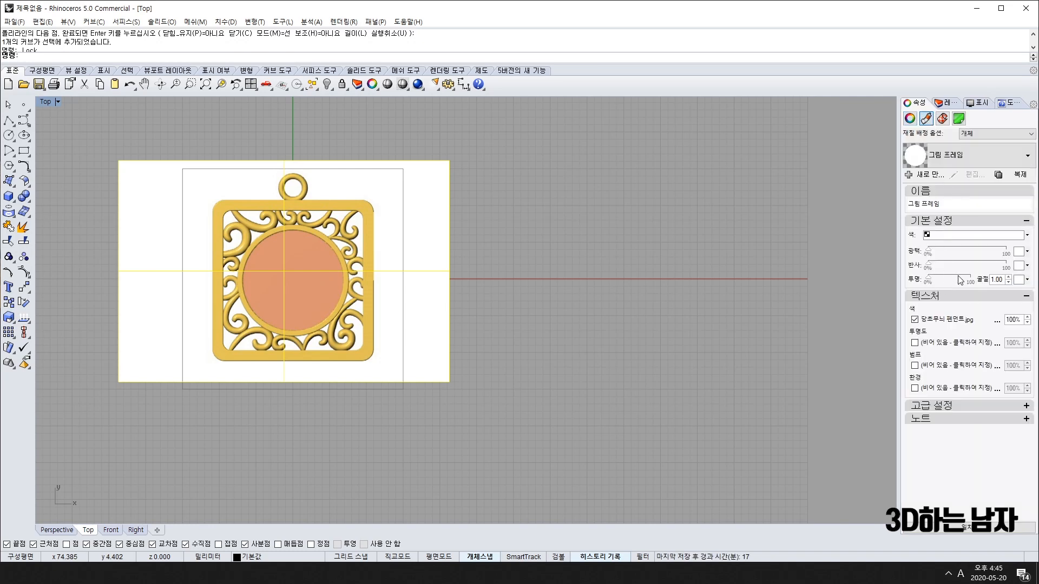
{"action": "left_click", "coordinate": [958, 279]}
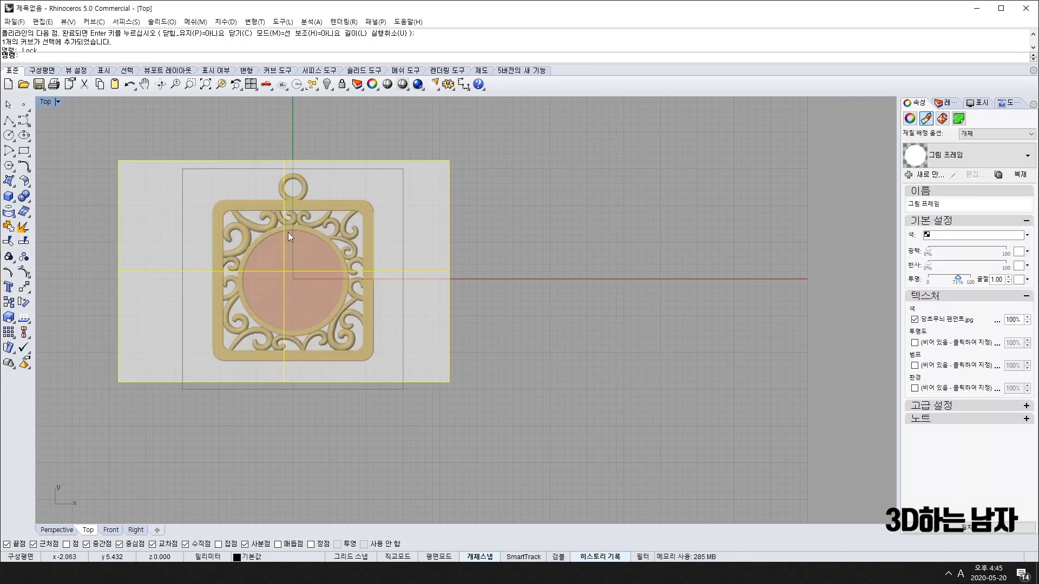
{"action": "left_click", "coordinate": [8, 319]}
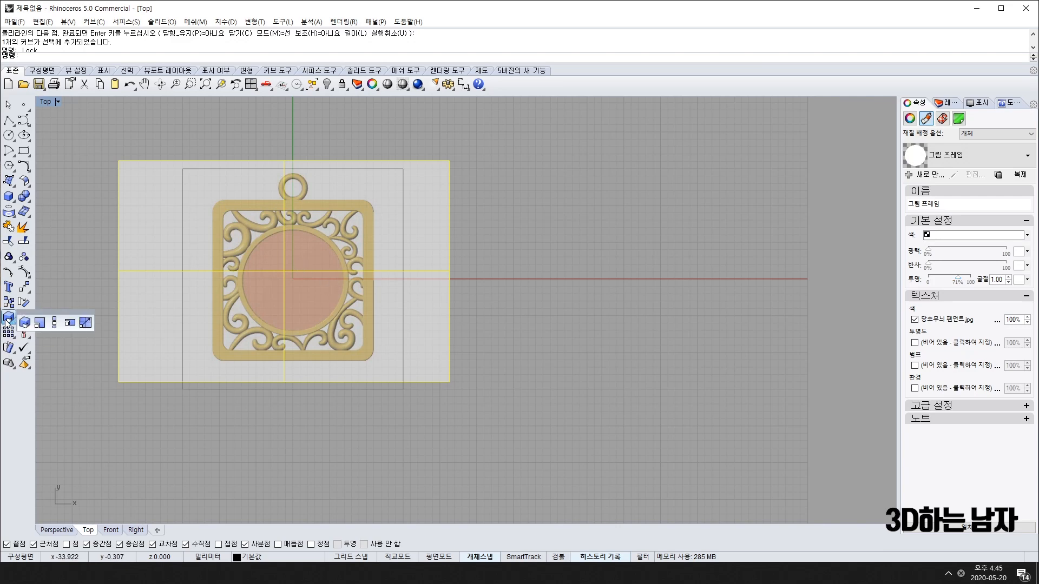
{"action": "left_click", "coordinate": [39, 324]}
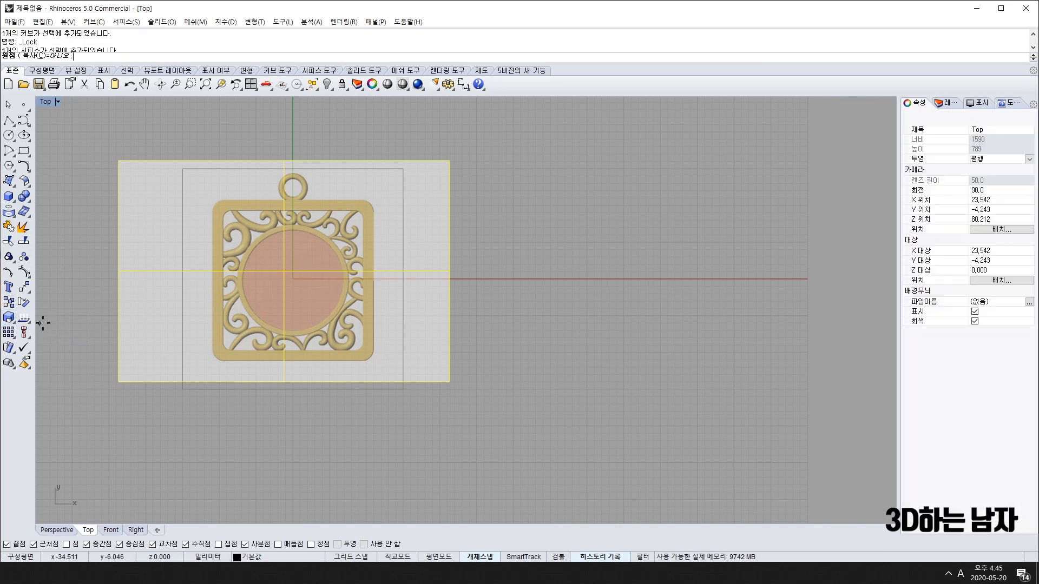
{"action": "left_click", "coordinate": [293, 278]}
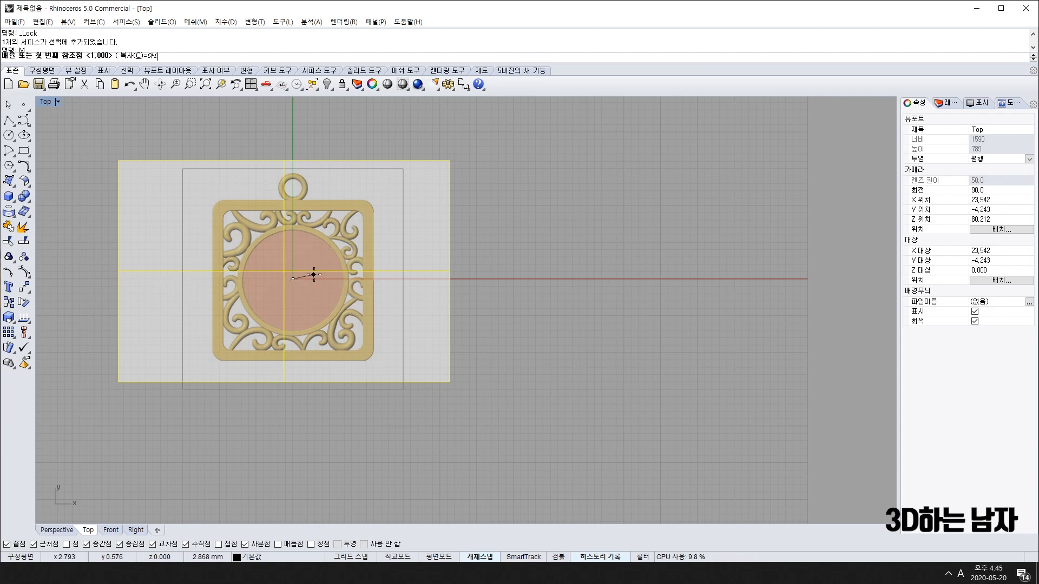
{"action": "left_click", "coordinate": [509, 279]}
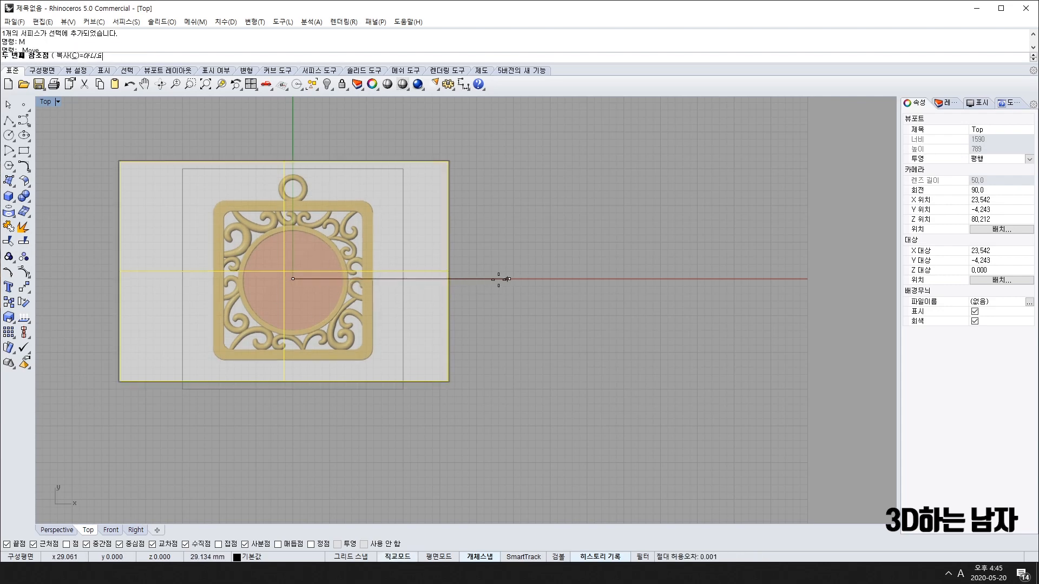
{"action": "left_click", "coordinate": [587, 279]}
{"action": "scroll", "coordinate": [339, 173], "scroll_direction": "up", "scroll_amount": 5}
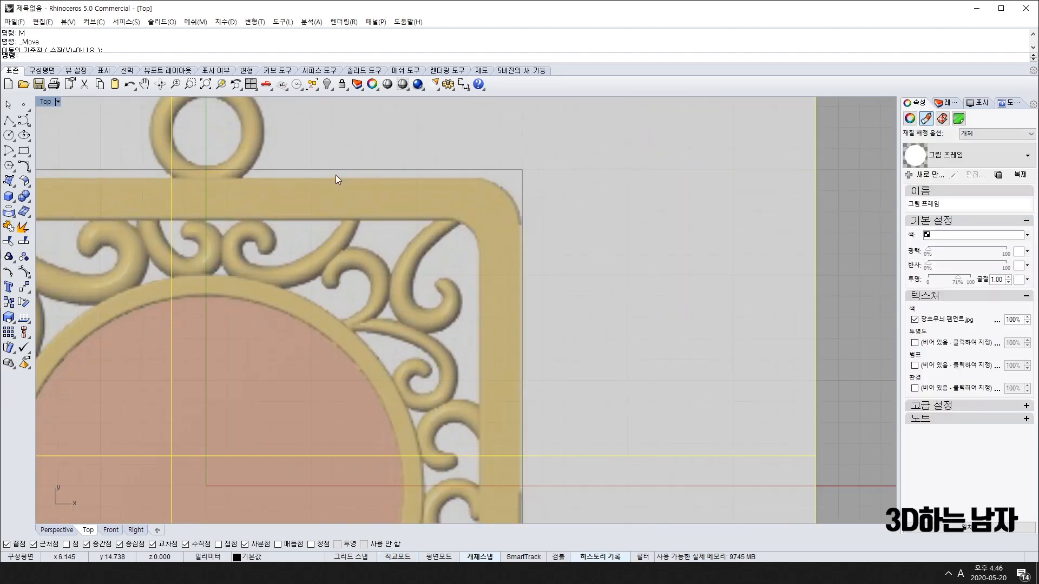
- Nudge the picture frame left and up in 0.03 mm increments until the pendant's border is centred within the square
{"action": "scroll", "coordinate": [335, 174], "scroll_direction": "down", "scroll_amount": 6}
{"action": "right_click_drag", "start_coordinate": [349, 495], "coordinate": [357, 423]}
{"action": "right_click_drag", "start_coordinate": [269, 394], "coordinate": [335, 423]}
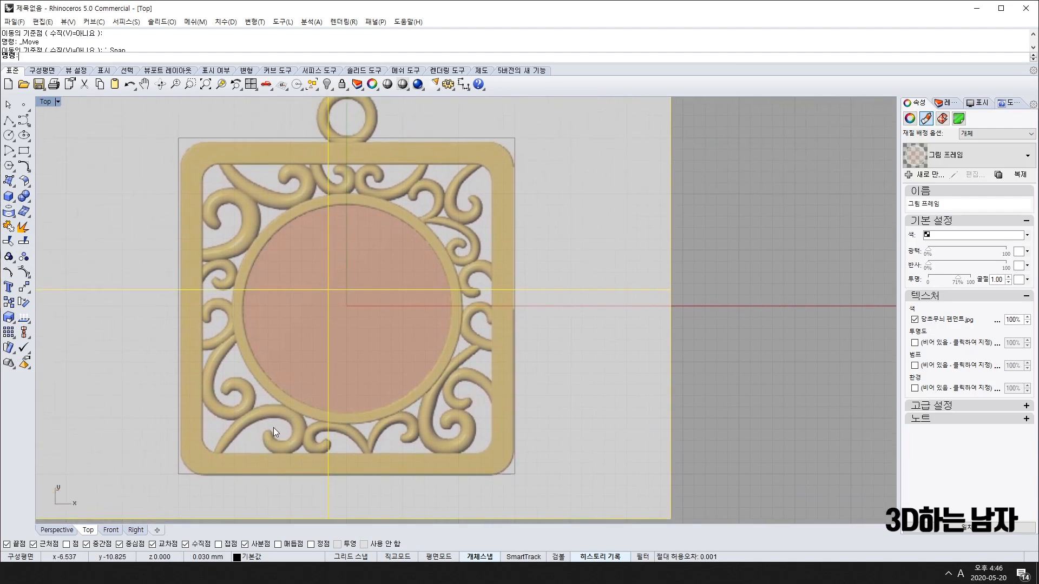
{"action": "key", "text": "alt+Left"}
{"action": "key", "text": "alt+Left"}
{"action": "key", "text": "alt+Left"}
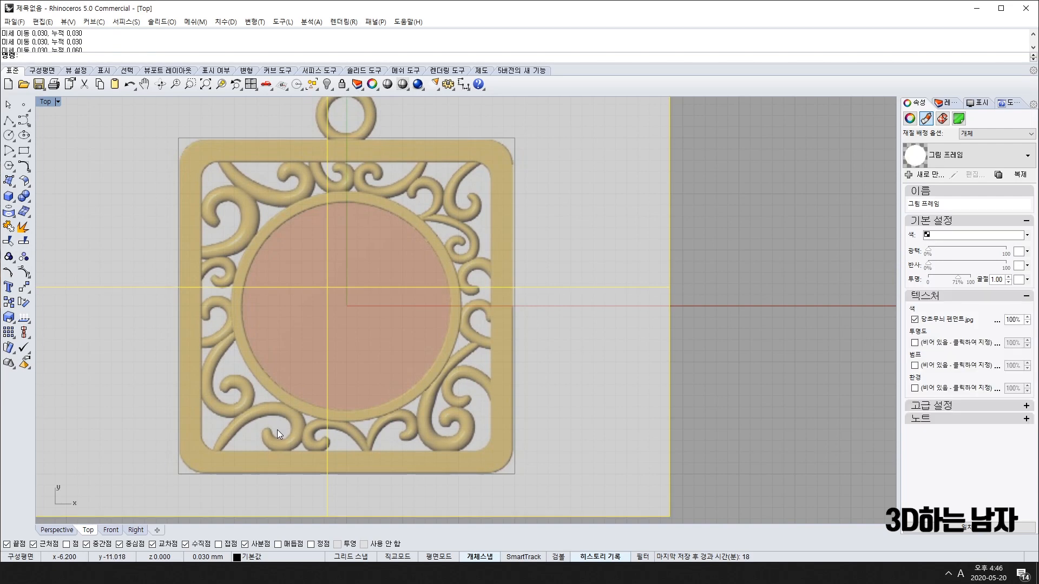
{"action": "key", "text": "alt+Left"}
{"action": "key", "text": "alt+Left"}
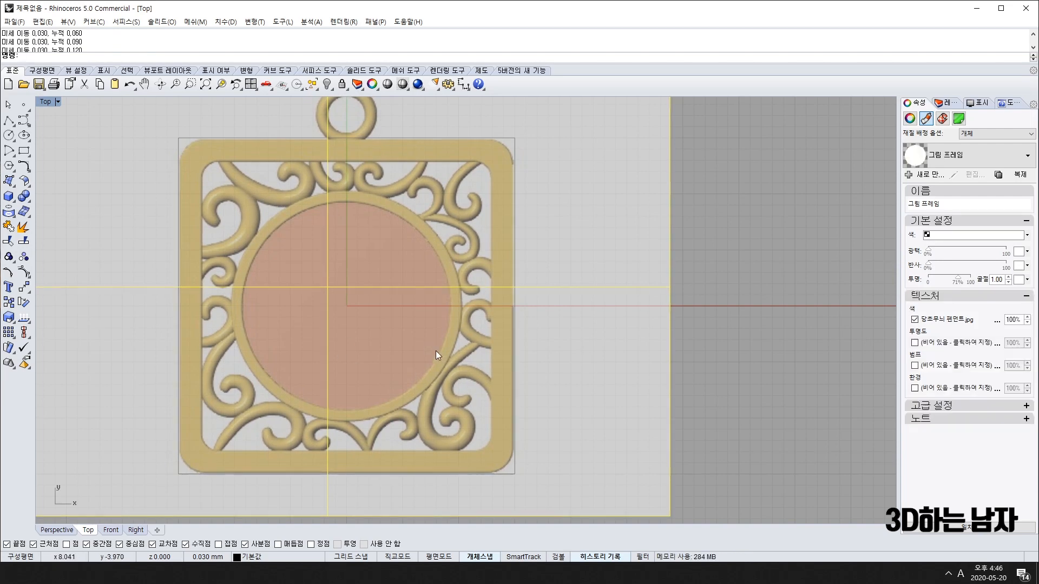
{"action": "scroll", "coordinate": [406, 315], "scroll_direction": "down", "scroll_amount": 3}
{"action": "scroll", "coordinate": [395, 392], "scroll_direction": "up", "scroll_amount": 3}
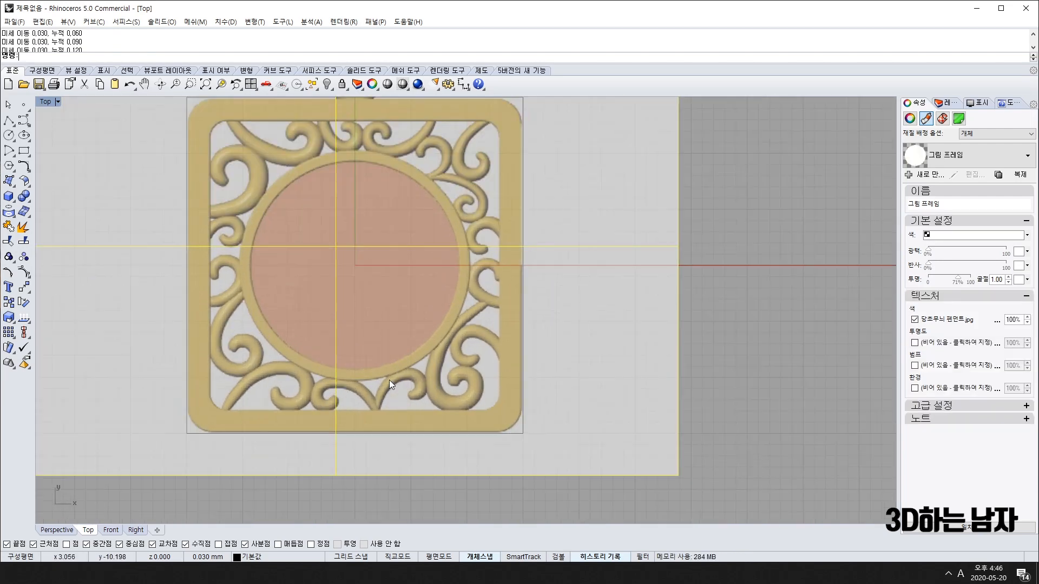
{"action": "right_click_drag", "start_coordinate": [527, 238], "coordinate": [513, 330]}
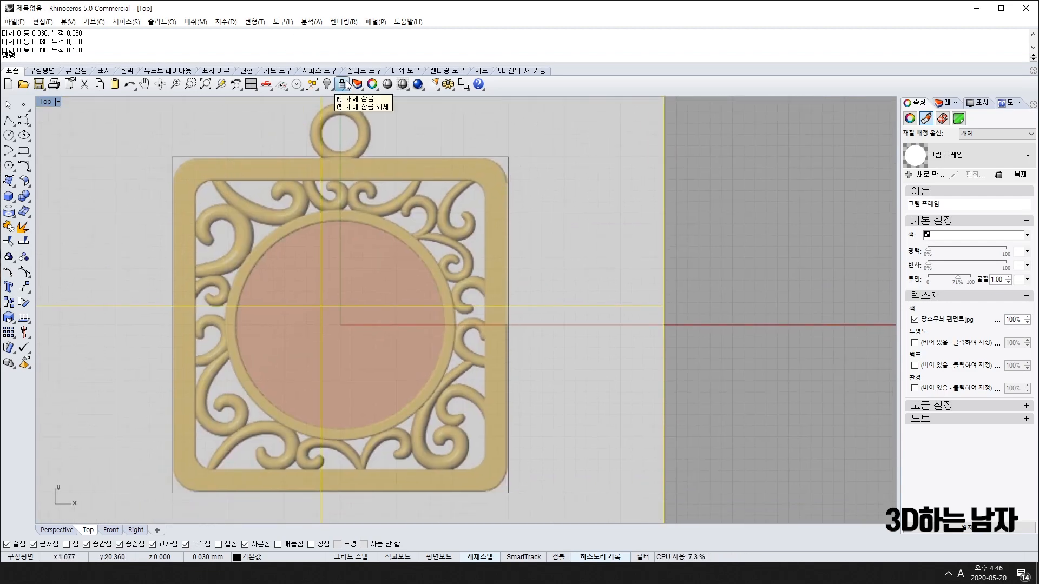
{"action": "key", "text": "alt+Left"}
{"action": "key", "text": "alt+Left"}
{"action": "scroll", "coordinate": [424, 162], "scroll_direction": "down", "scroll_amount": 4}
{"action": "right_click_drag", "start_coordinate": [422, 193], "coordinate": [421, 240]}
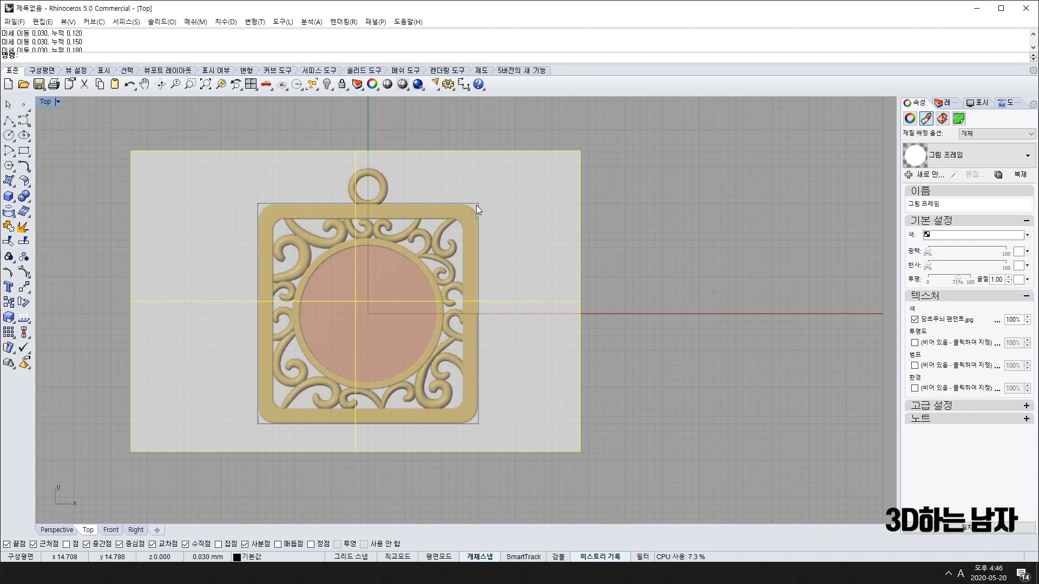
- Unlock the square polyline and use it as the cutter to trim away the picture frame outside it
{"action": "left_click", "coordinate": [476, 206]}
{"action": "left_click", "coordinate": [521, 234]}
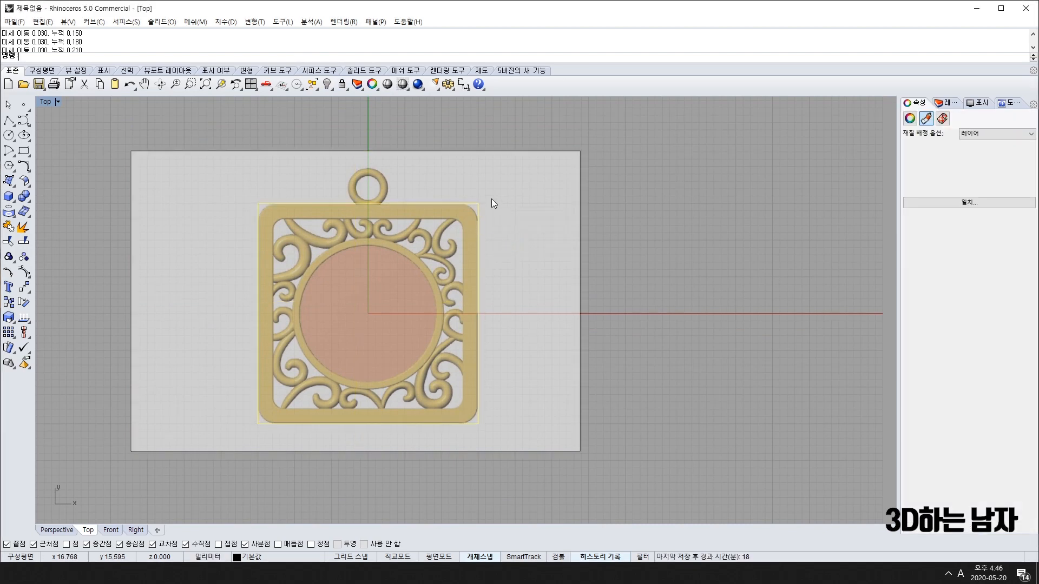
{"action": "left_click", "coordinate": [9, 242]}
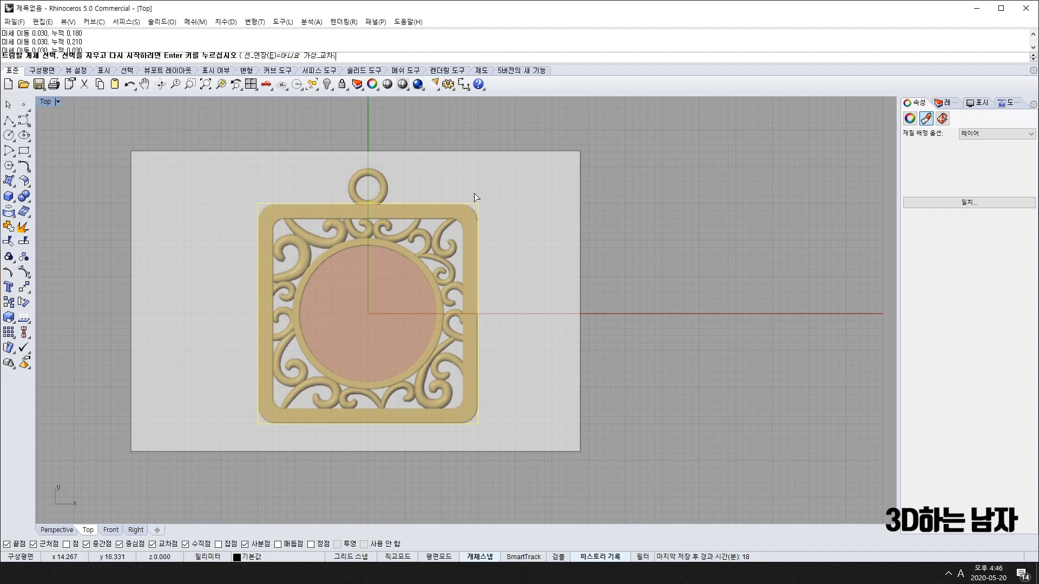
{"action": "left_click", "coordinate": [317, 182]}
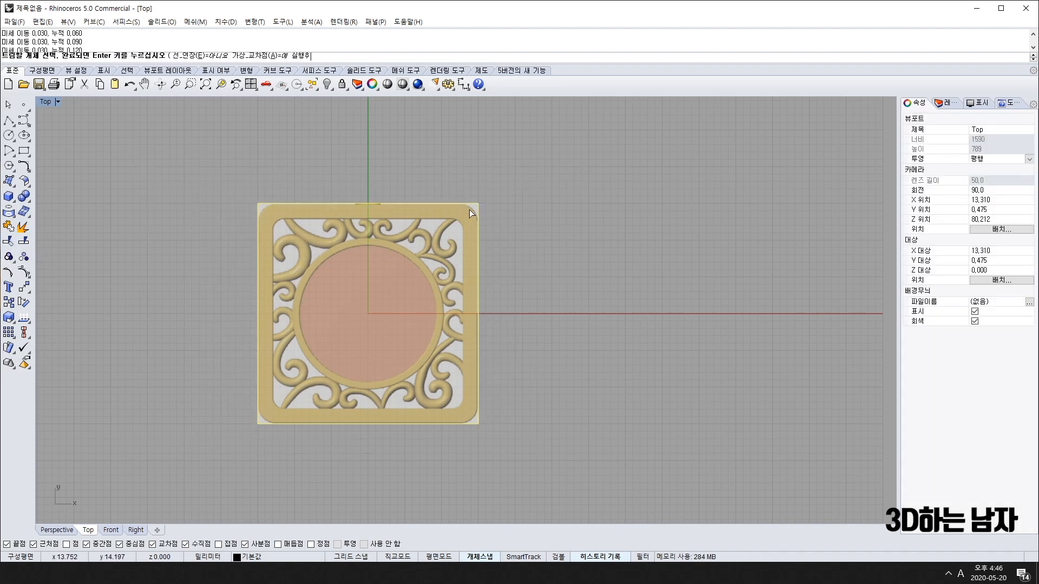
{"action": "key", "text": "Return"}
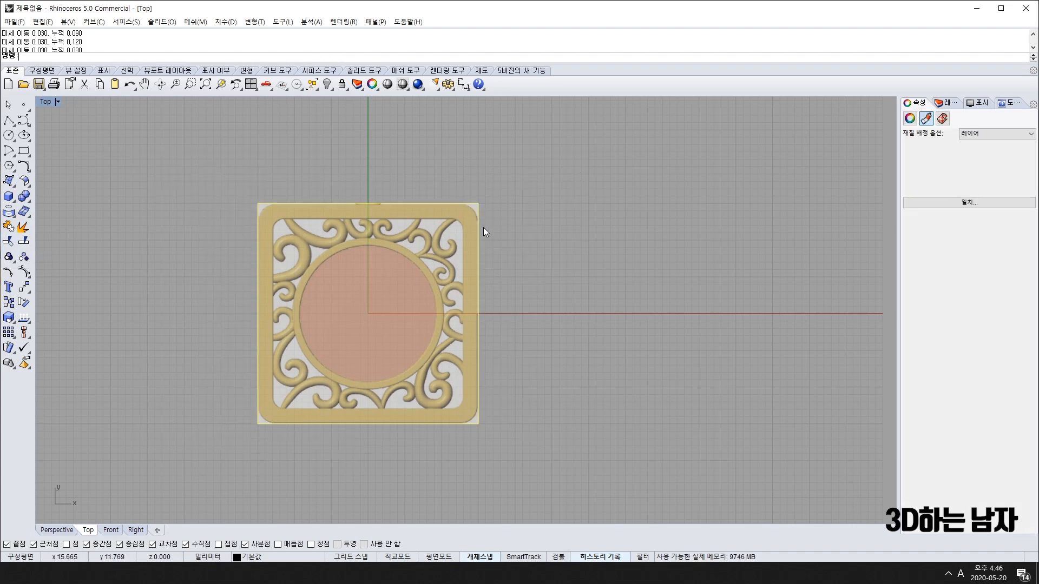
- Lock the trimmed pendant picture frame
{"action": "left_click", "coordinate": [399, 282]}
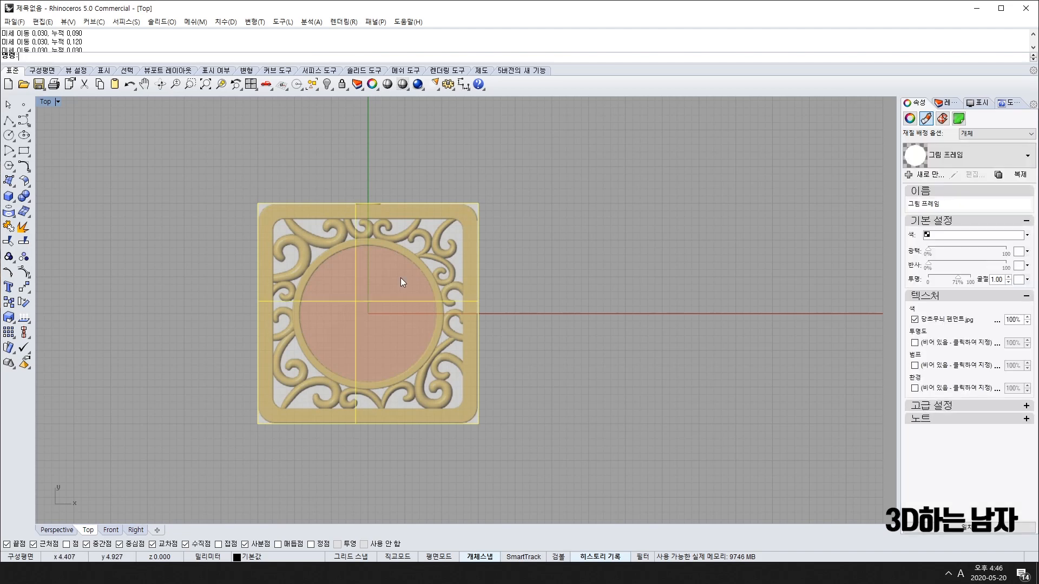
{"action": "left_click", "coordinate": [342, 85]}
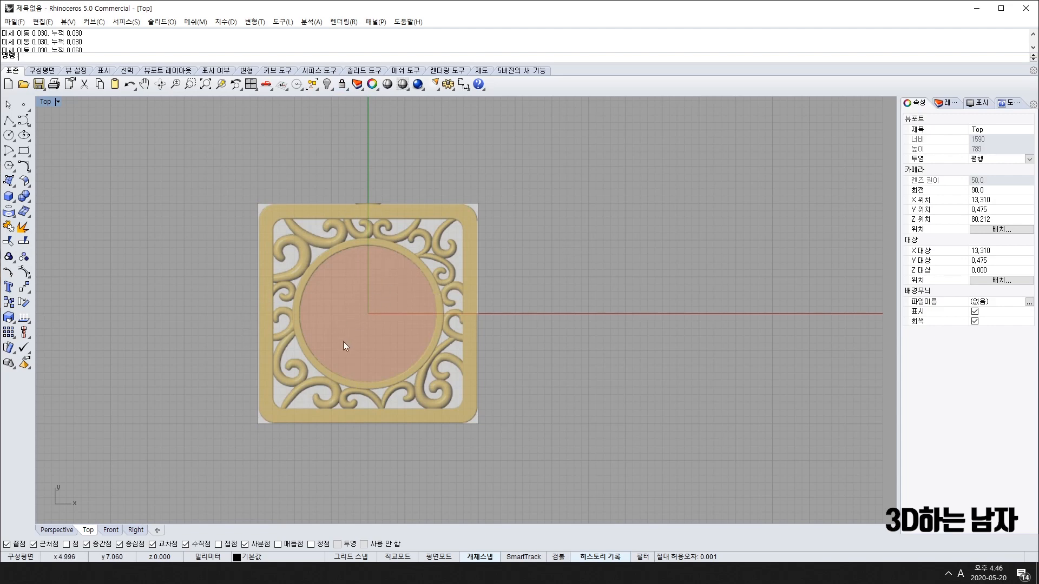
- Fillet the square polyline's upper-left corner with a 2 mm radius
{"action": "scroll", "coordinate": [495, 188], "scroll_direction": "up", "scroll_amount": 5}
{"action": "left_click", "coordinate": [494, 174]}
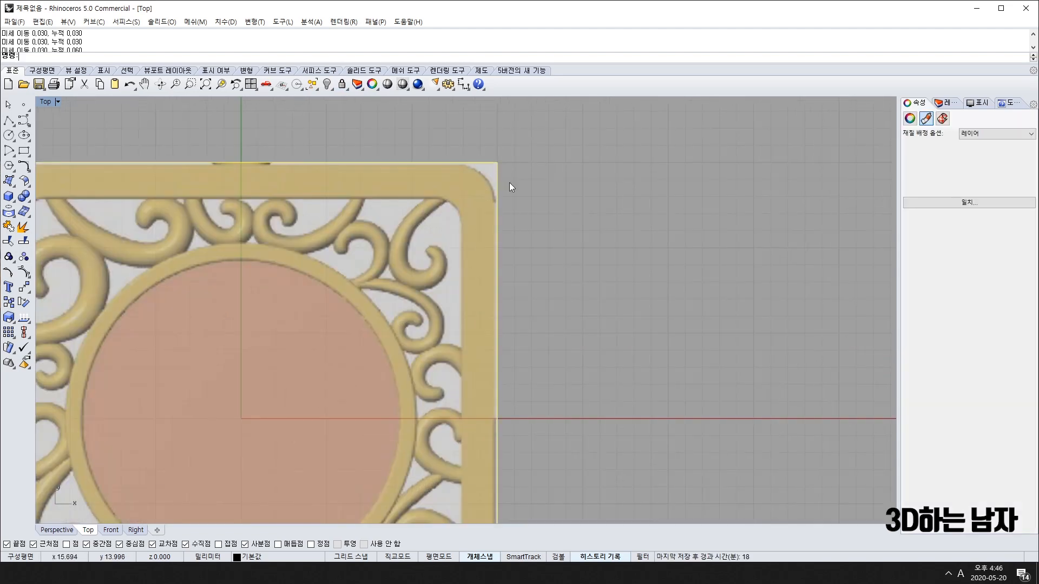
{"action": "scroll", "coordinate": [424, 185], "scroll_direction": "down", "scroll_amount": 7}
{"action": "scroll", "coordinate": [531, 383], "scroll_direction": "up", "scroll_amount": 8}
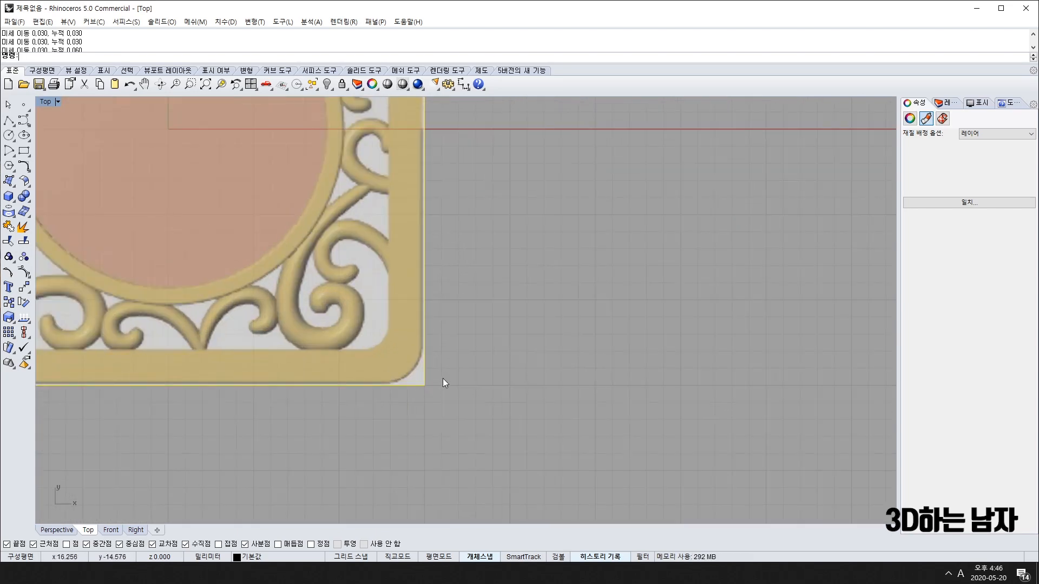
{"action": "scroll", "coordinate": [294, 291], "scroll_direction": "down", "scroll_amount": 6}
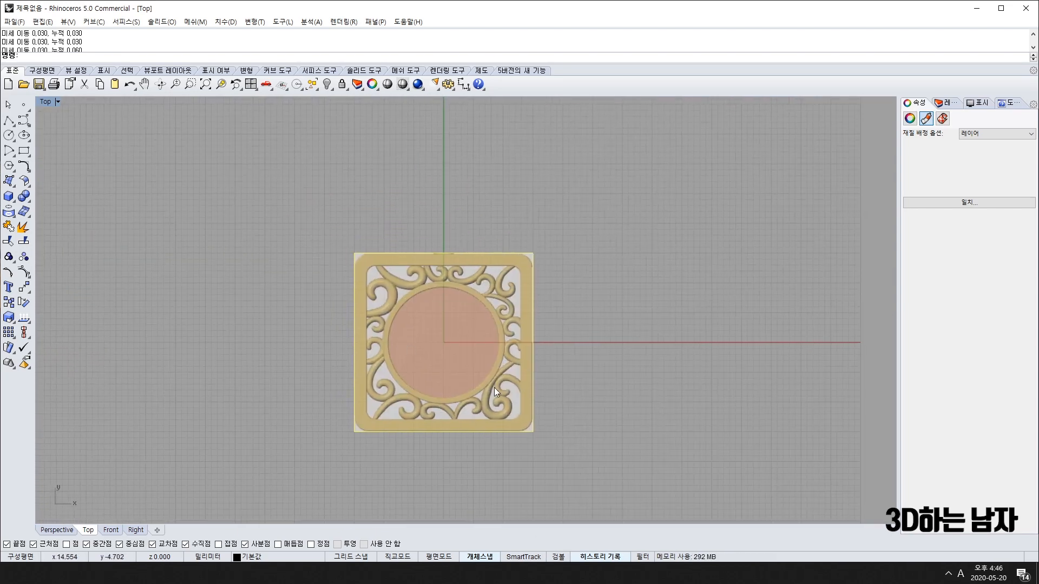
{"action": "scroll", "coordinate": [333, 263], "scroll_direction": "up", "scroll_amount": 8}
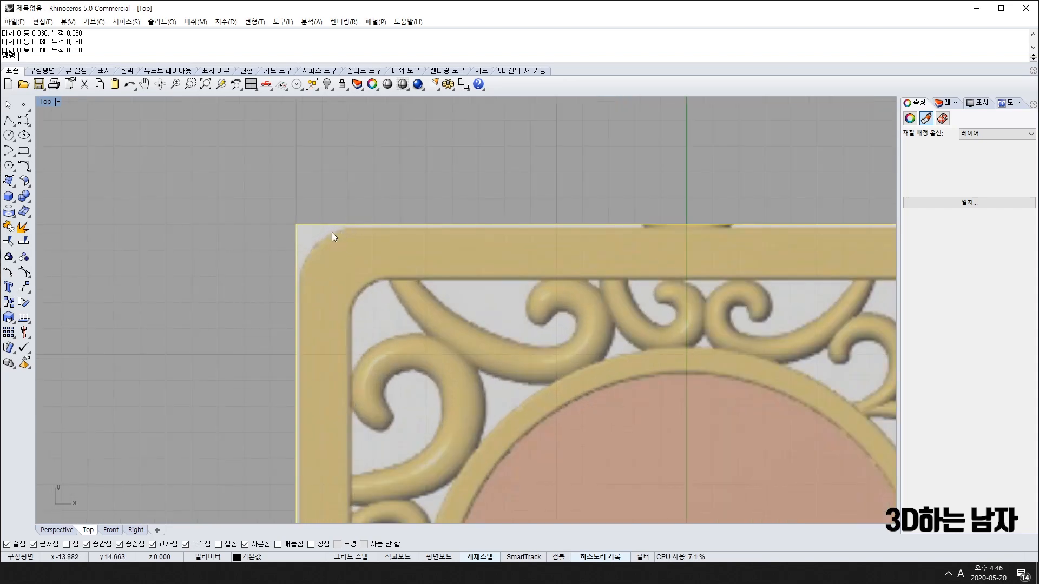
{"action": "left_click", "coordinate": [24, 166]}
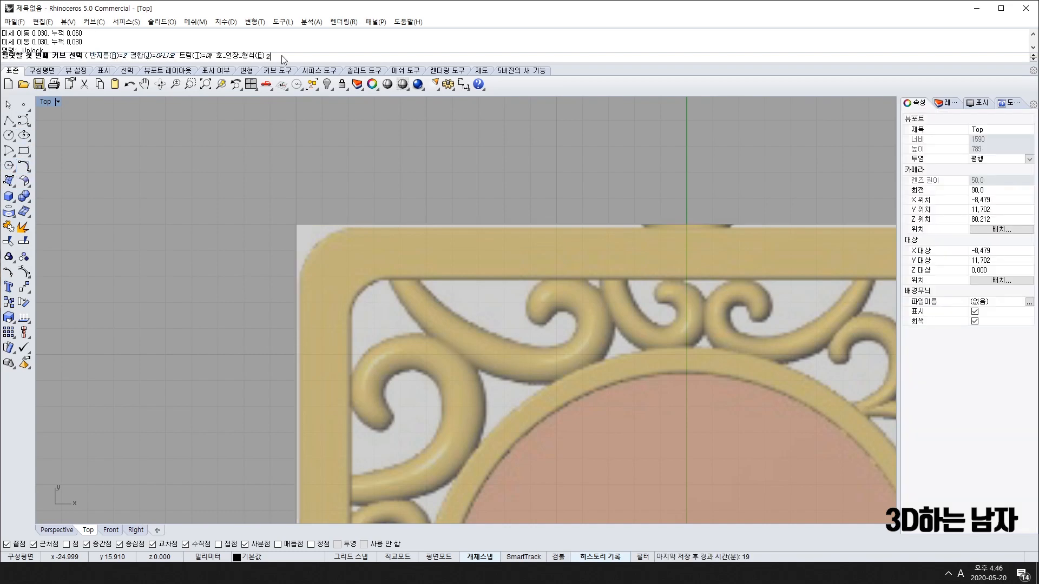
{"action": "key", "text": "Return"}
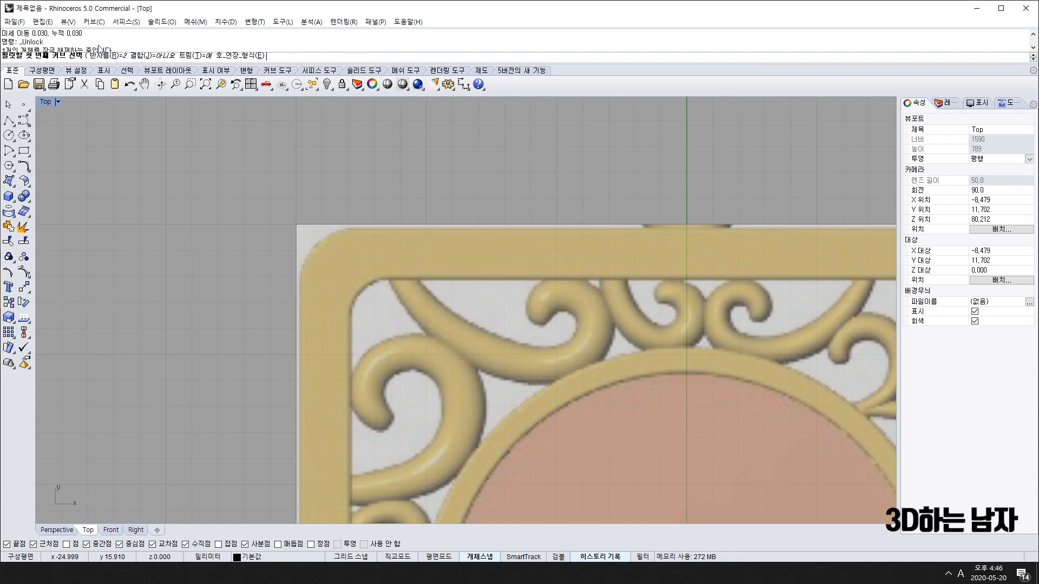
{"action": "left_click", "coordinate": [300, 229]}
{"action": "left_click", "coordinate": [300, 229]}
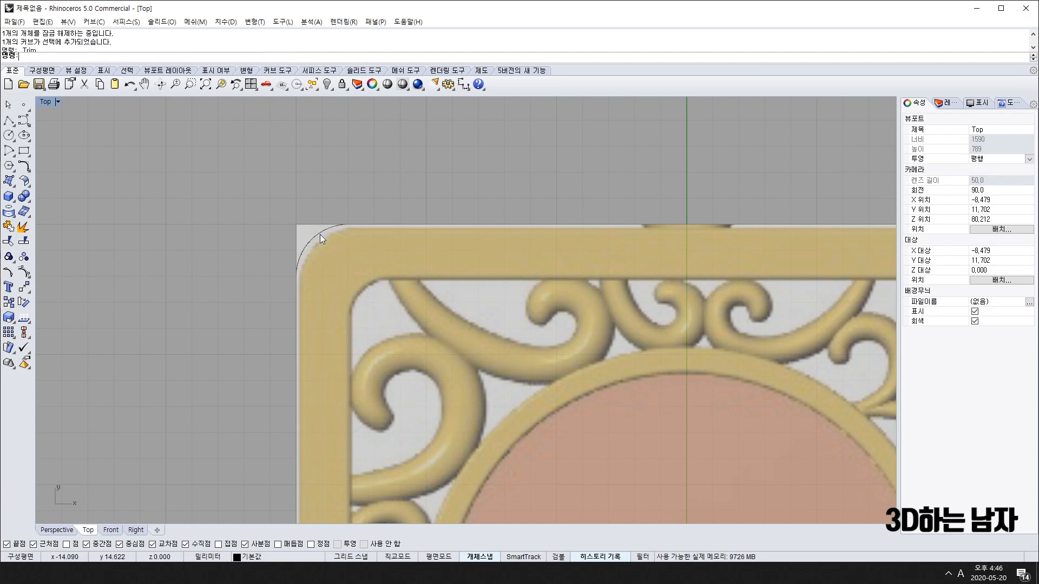
- Repeat the 2 mm fillet on the square polyline's upper-right corner
{"action": "scroll", "coordinate": [319, 235], "scroll_direction": "down", "scroll_amount": 6}
{"action": "right_click_drag", "start_coordinate": [515, 291], "coordinate": [340, 256]}
{"action": "right_click", "coordinate": [637, 193]}
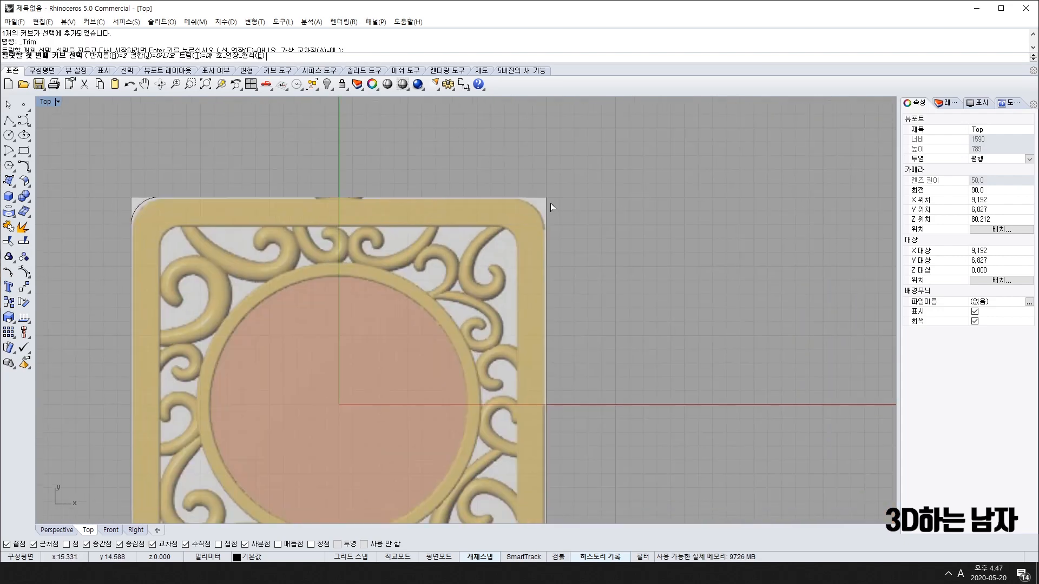
{"action": "left_click", "coordinate": [547, 199]}
{"action": "left_click", "coordinate": [541, 228]}
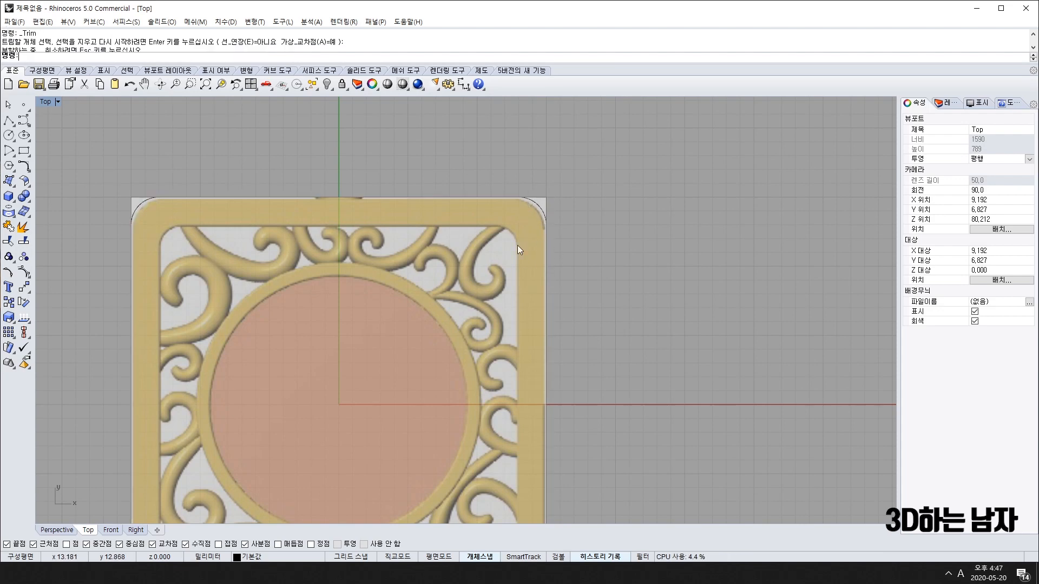
- Repeat the 2 mm fillet on the square polyline's lower-left and lower-right corners
{"action": "right_click_drag", "start_coordinate": [306, 448], "coordinate": [367, 287]}
{"action": "right_click", "coordinate": [236, 440]}
{"action": "left_click", "coordinate": [196, 453]}
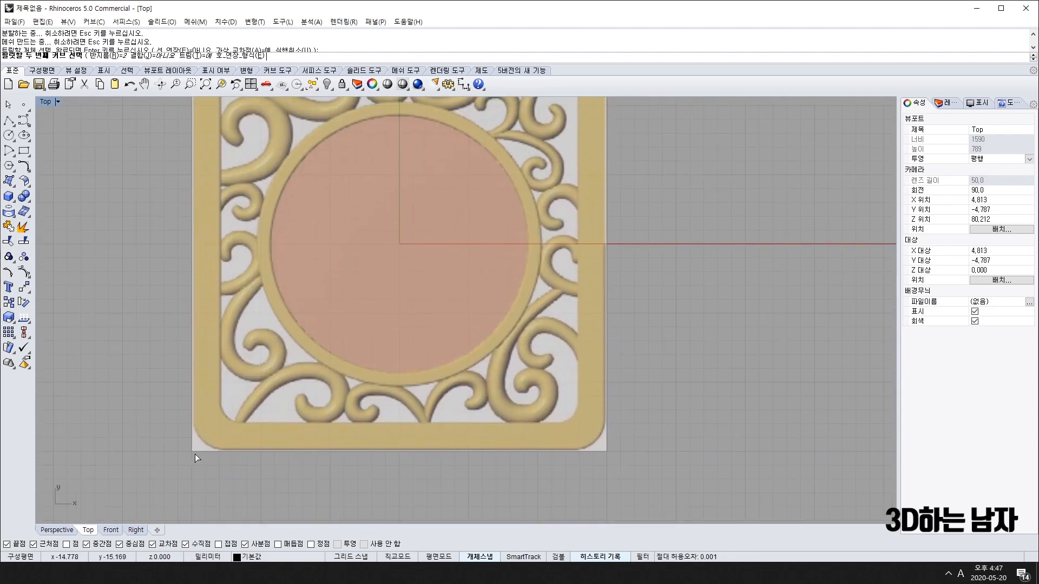
{"action": "left_click", "coordinate": [195, 452]}
{"action": "right_click", "coordinate": [628, 452]}
{"action": "left_click", "coordinate": [606, 445]}
{"action": "left_click", "coordinate": [602, 450]}
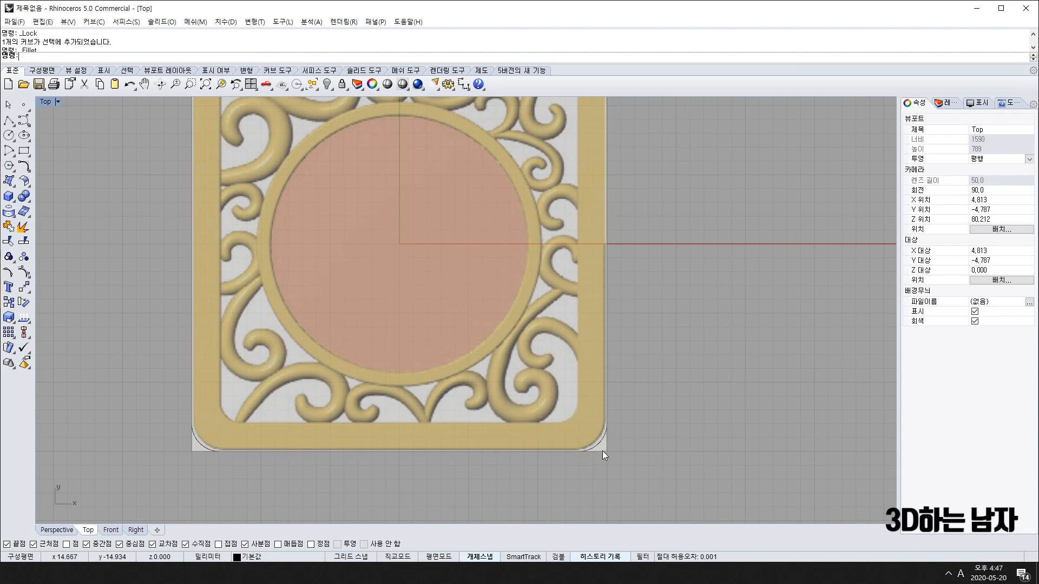
- Offset the rounded square curve 2 mm inward to outline the inner edge of the pendant frame
{"action": "scroll", "coordinate": [602, 450], "scroll_direction": "down", "scroll_amount": 5}
{"action": "left_click", "coordinate": [612, 426]}
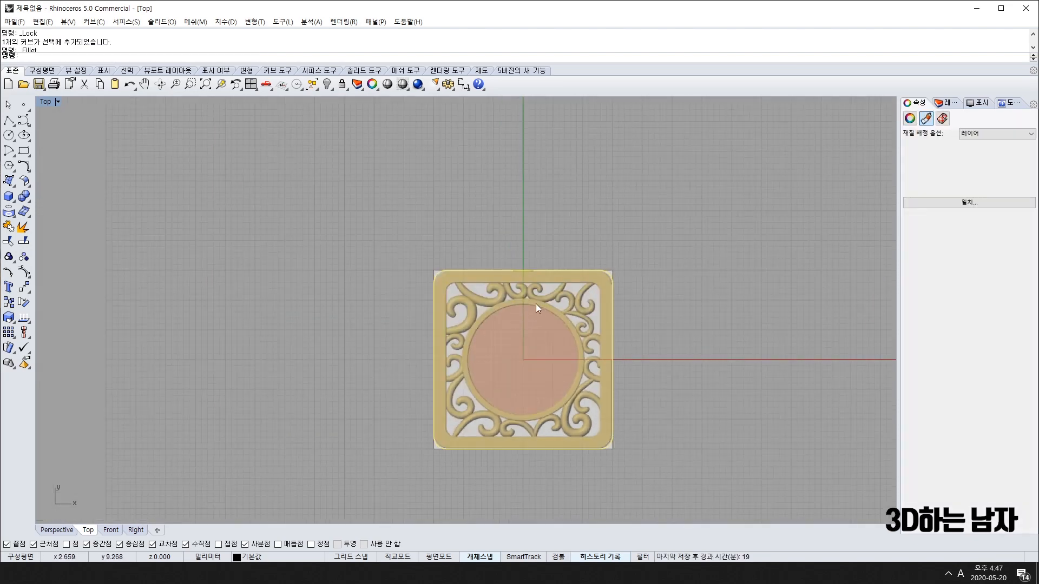
{"action": "scroll", "coordinate": [458, 286], "scroll_direction": "up", "scroll_amount": 5}
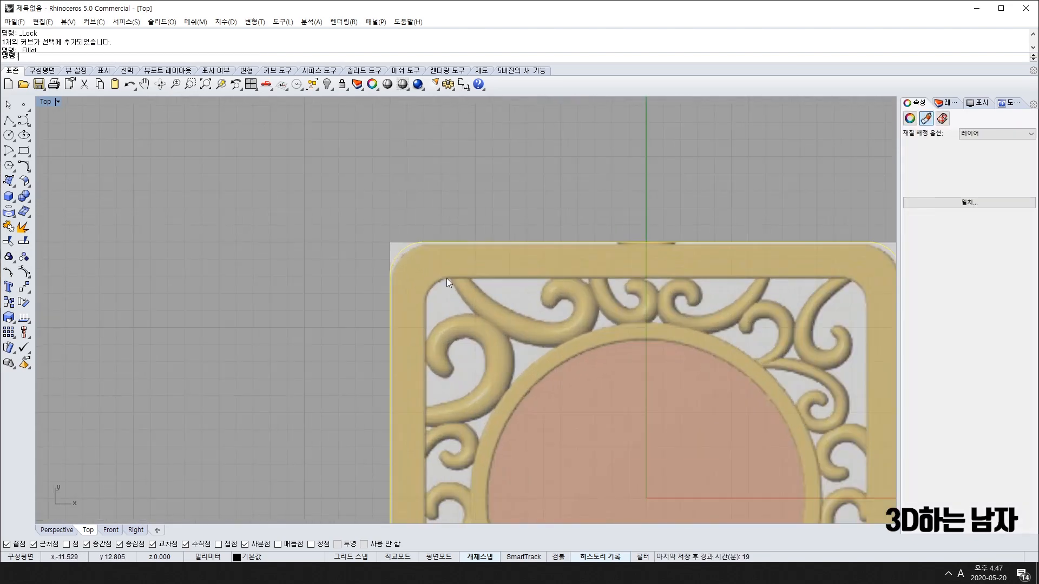
{"action": "left_click", "coordinate": [23, 169]}
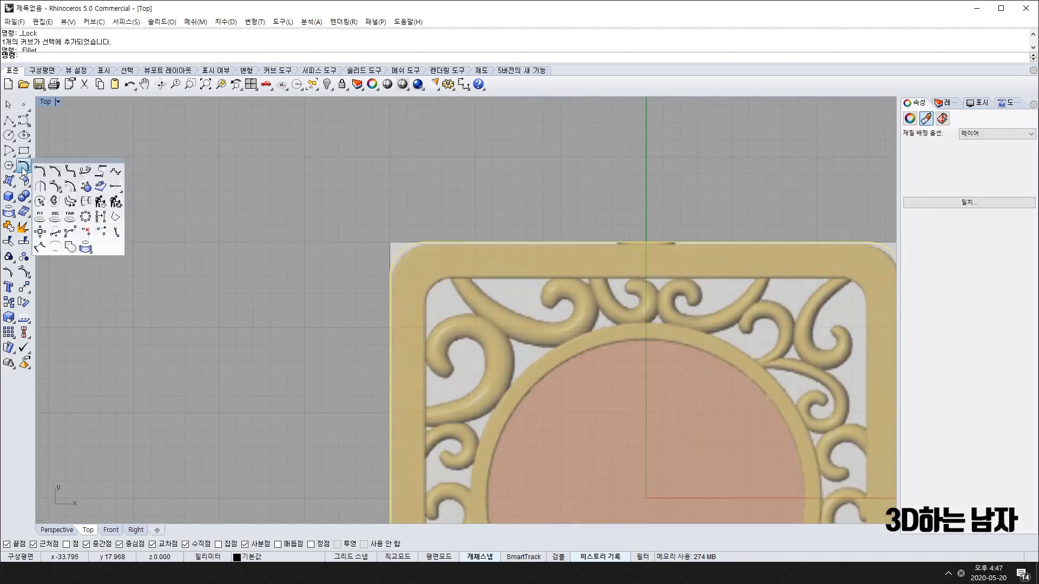
{"action": "left_click", "coordinate": [55, 187]}
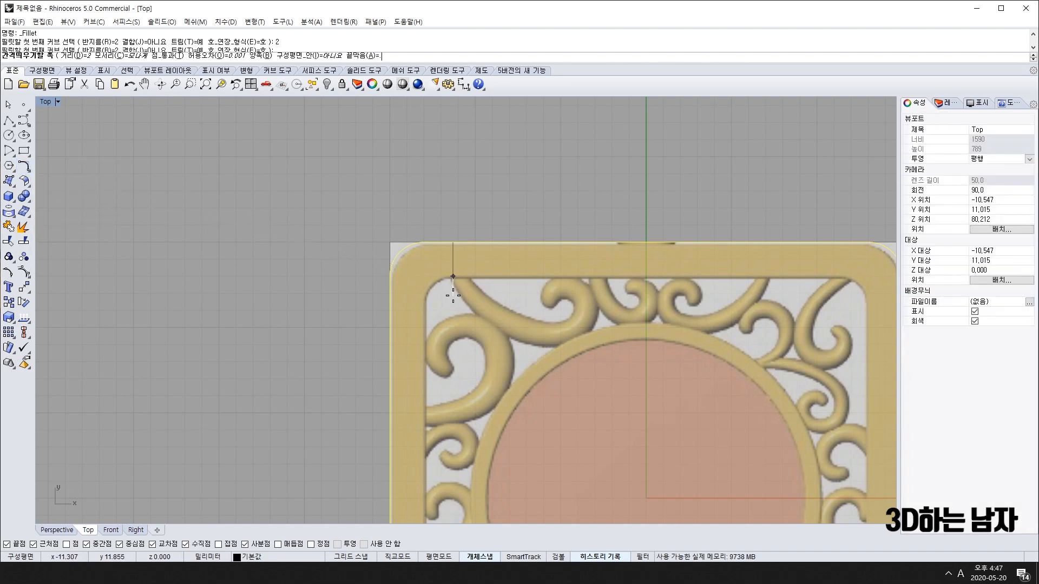
{"action": "left_click", "coordinate": [434, 298]}
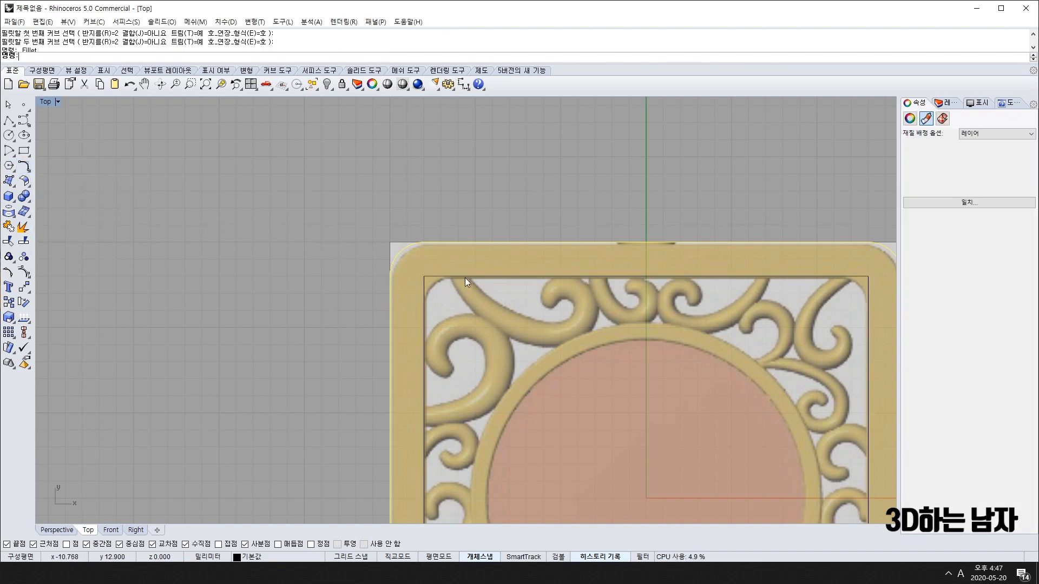
{"action": "right_click_drag", "start_coordinate": [516, 335], "coordinate": [436, 313]}
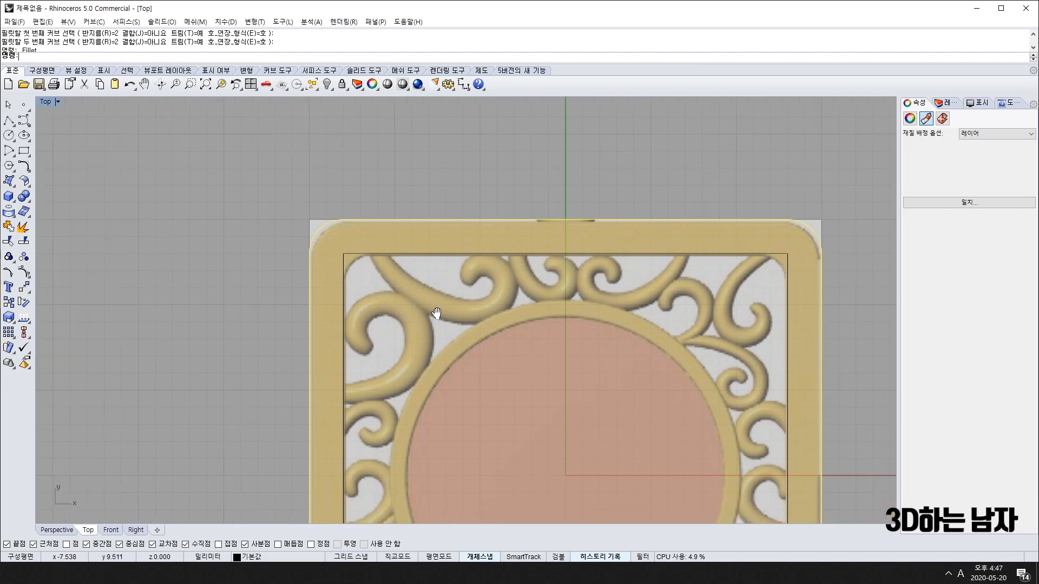
- Fillet the upper-left corner of the inner square curve with a 1 mm radius
{"action": "left_click", "coordinate": [345, 254]}
{"action": "scroll", "coordinate": [360, 259], "scroll_direction": "up", "scroll_amount": 4}
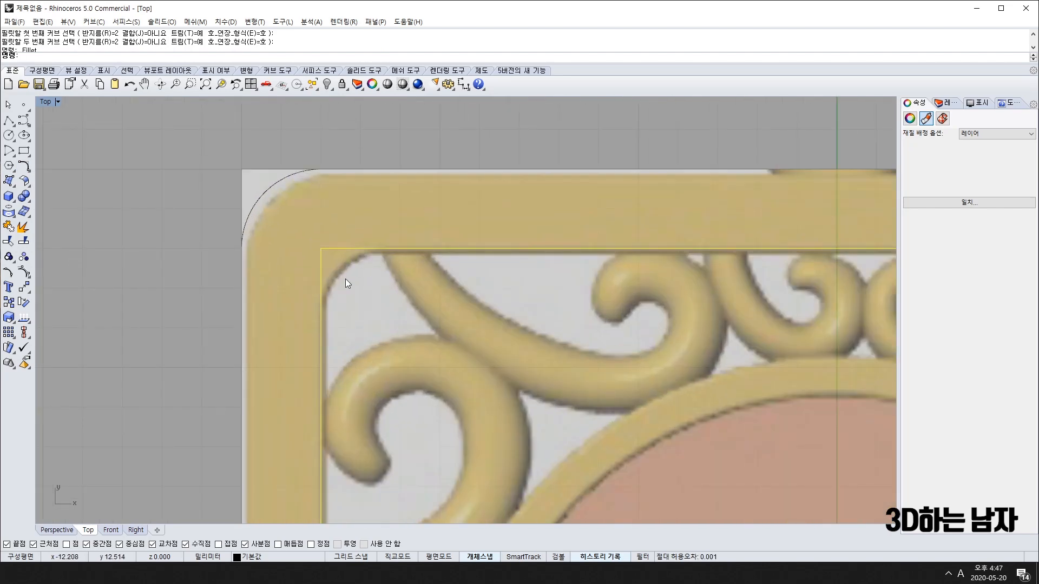
{"action": "left_click", "coordinate": [22, 166]}
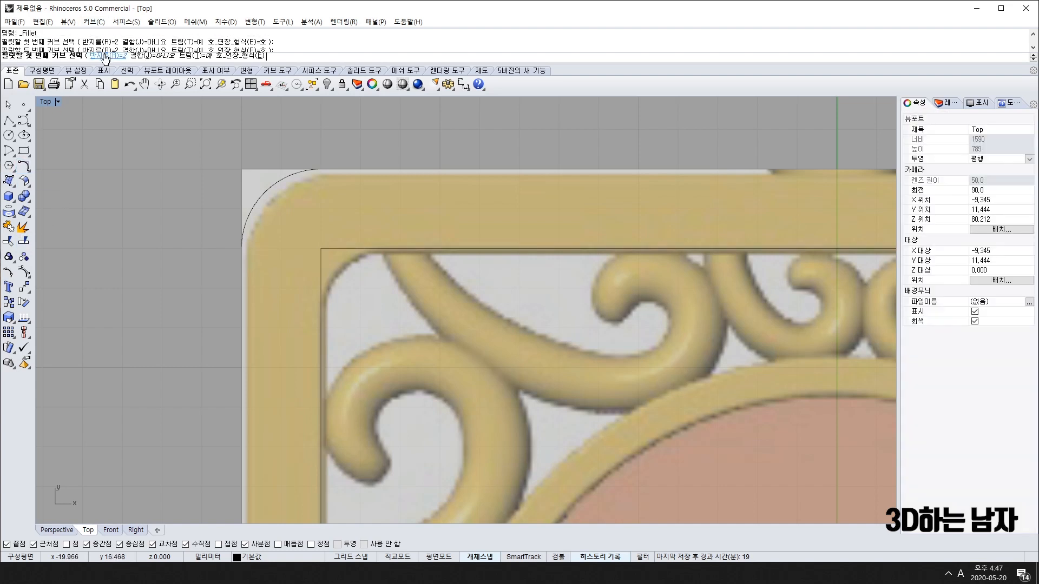
{"action": "left_click", "coordinate": [105, 54]}
{"action": "type", "text": "7"}
{"action": "key", "text": "Return"}
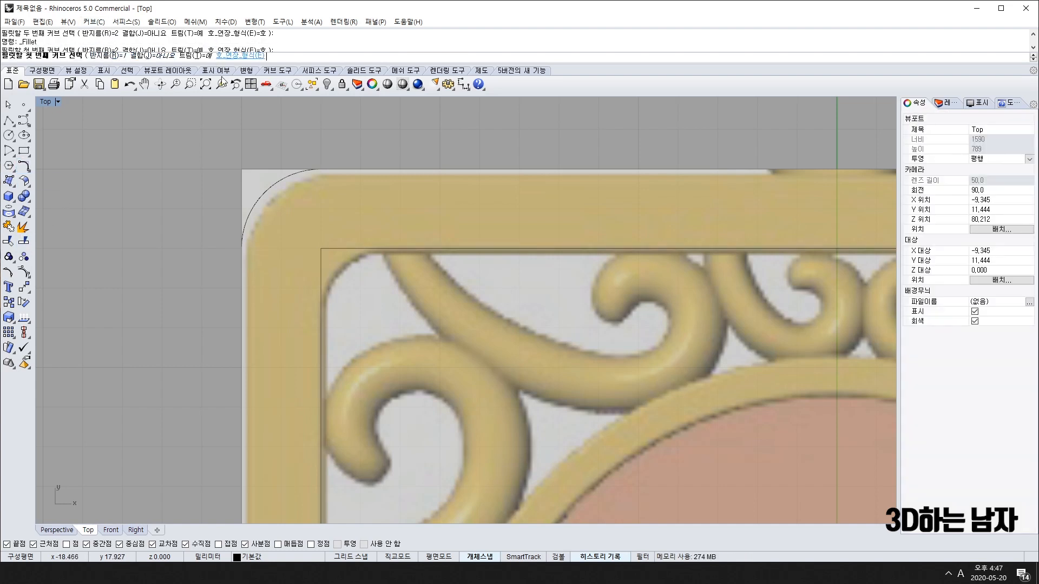
{"action": "left_click", "coordinate": [320, 258]}
{"action": "left_click", "coordinate": [328, 250]}
{"action": "scroll", "coordinate": [413, 257], "scroll_direction": "down", "scroll_amount": 10}
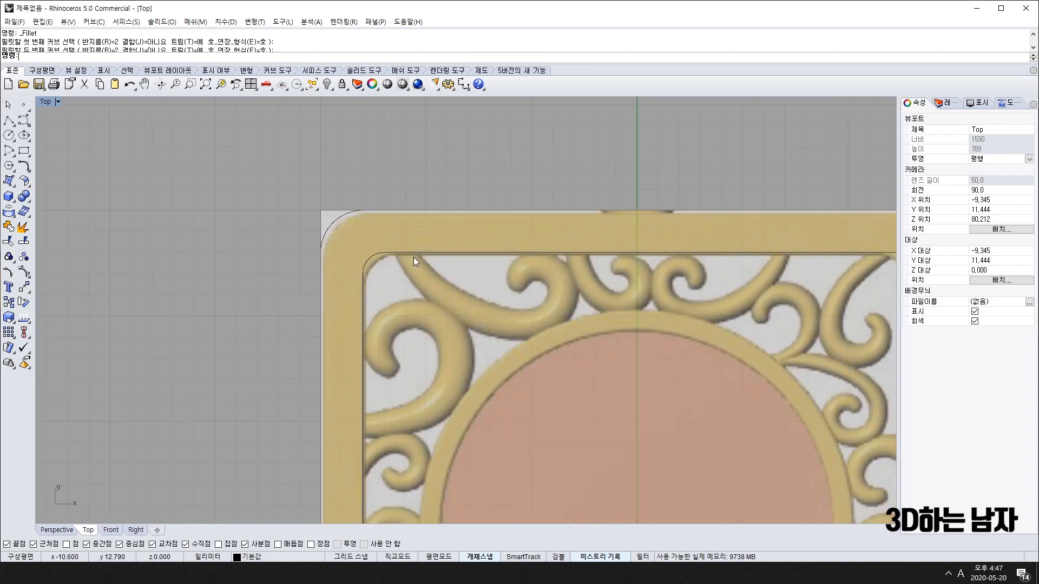
- Fillet the inner square's upper-right and lower-left corners with the same 1 mm radius
{"action": "right_click_drag", "start_coordinate": [684, 343], "coordinate": [414, 325]}
{"action": "right_click", "coordinate": [467, 248]}
{"action": "left_click", "coordinate": [468, 248]}
{"action": "left_click", "coordinate": [472, 237]}
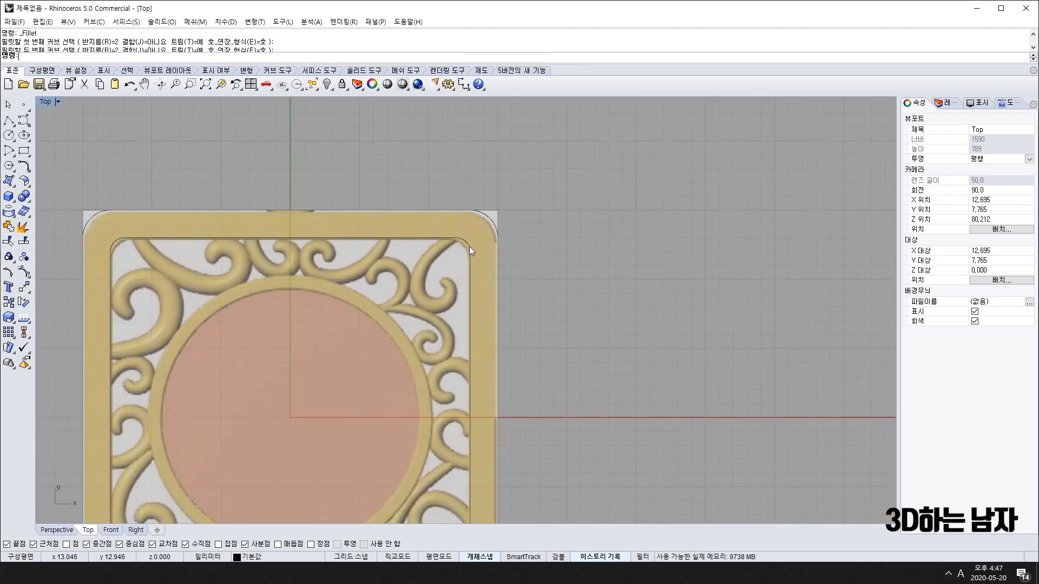
{"action": "scroll", "coordinate": [470, 246], "scroll_direction": "down", "scroll_amount": 3}
{"action": "scroll", "coordinate": [286, 371], "scroll_direction": "up", "scroll_amount": 3}
{"action": "scroll", "coordinate": [235, 372], "scroll_direction": "up", "scroll_amount": 5}
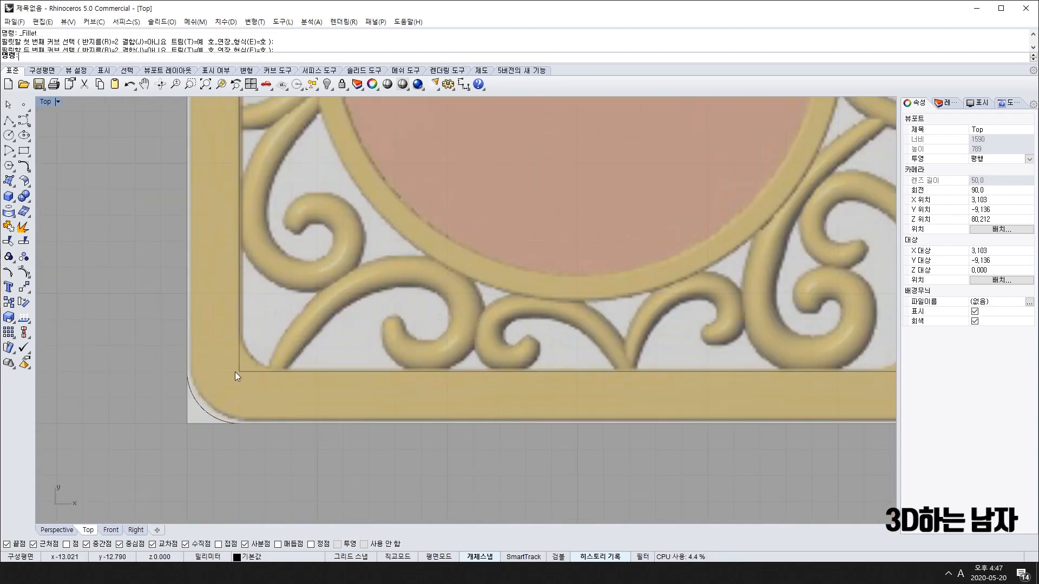
{"action": "right_click", "coordinate": [239, 372]}
{"action": "left_click", "coordinate": [238, 371]}
{"action": "left_click", "coordinate": [239, 373]}
- Round the inner square's remaining lower-right corner with the 1 mm fillet radius
{"action": "scroll", "coordinate": [239, 372], "scroll_direction": "down", "scroll_amount": 3}
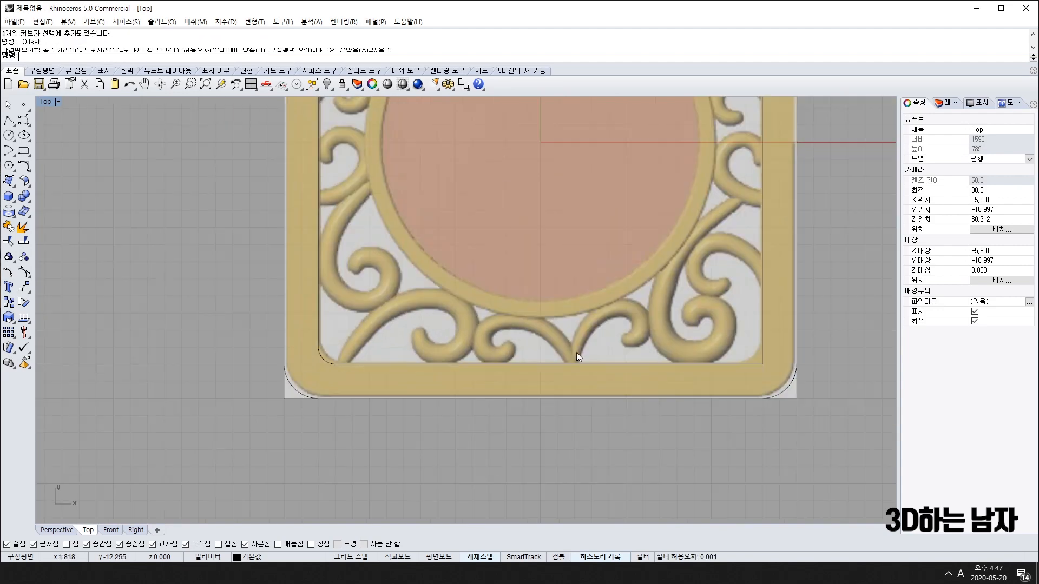
{"action": "right_click_drag", "start_coordinate": [576, 352], "coordinate": [519, 372]}
{"action": "right_click", "coordinate": [518, 372]}
{"action": "left_click", "coordinate": [580, 381]}
{"action": "left_click", "coordinate": [577, 378]}
{"action": "scroll", "coordinate": [574, 374], "scroll_direction": "down", "scroll_amount": 3}
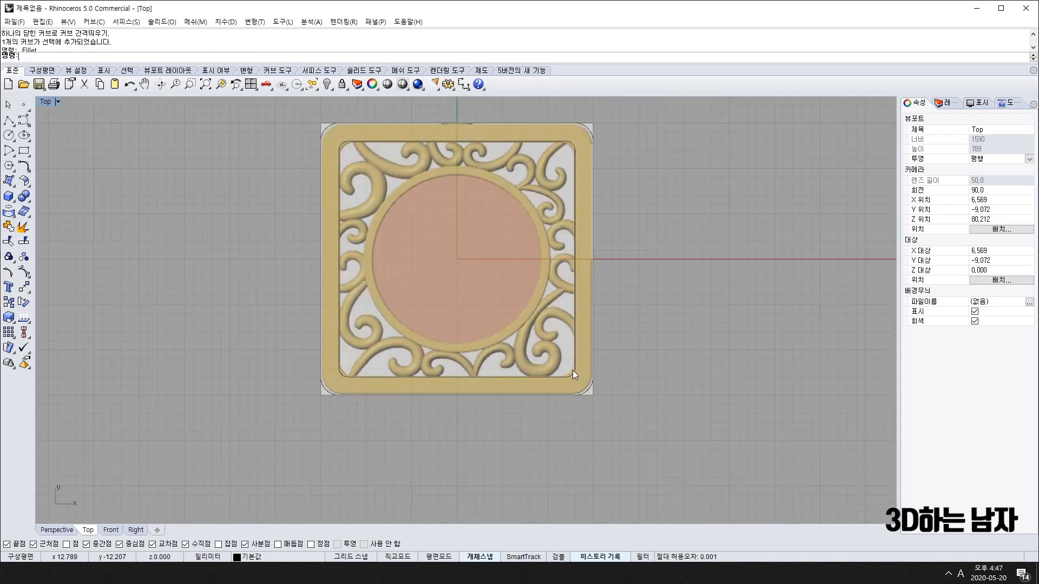
- Draw a circle centred on the origin, sized to the outer edge of the round ring in the reference image
{"action": "left_click_drag", "start_coordinate": [251, 125], "coordinate": [631, 482]}
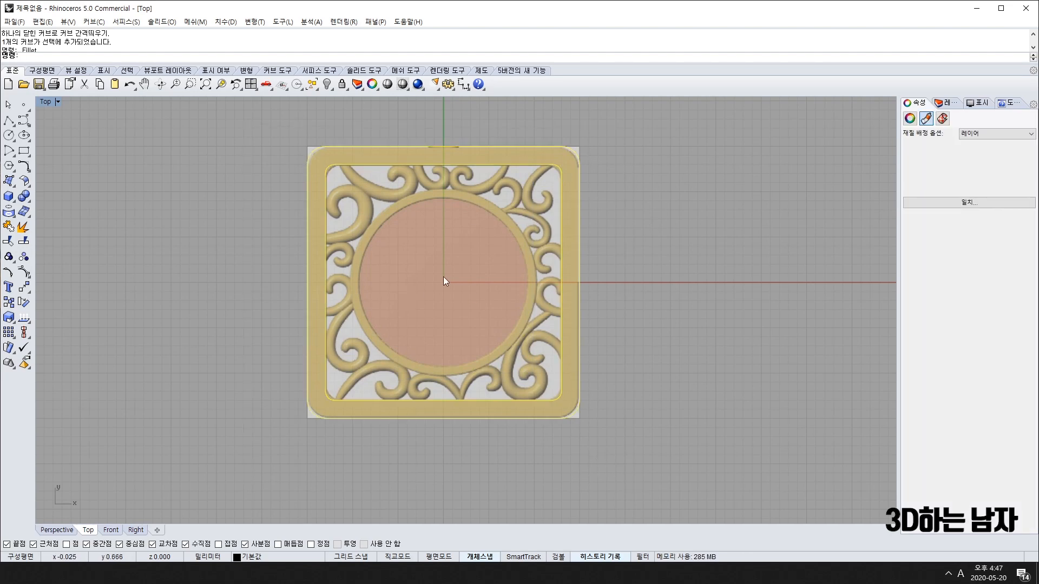
{"action": "scroll", "coordinate": [435, 268], "scroll_direction": "up", "scroll_amount": 3}
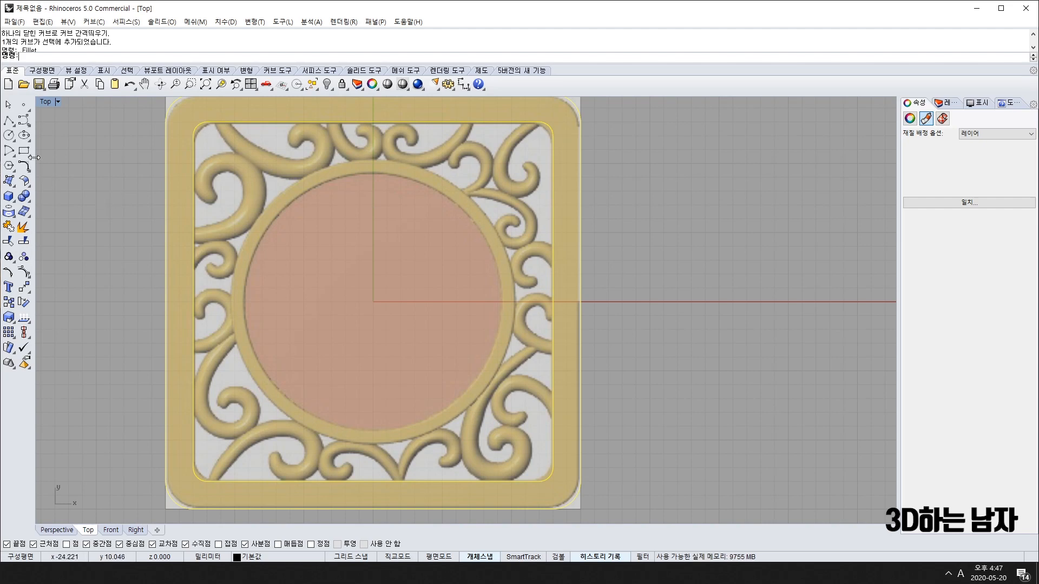
{"action": "left_click", "coordinate": [8, 136]}
{"action": "left_click", "coordinate": [373, 302]}
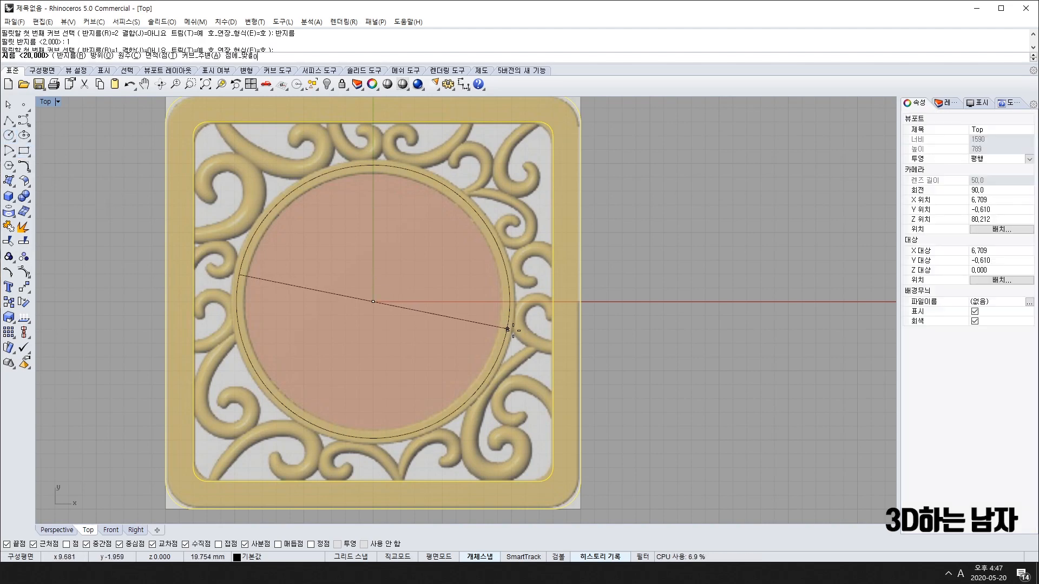
{"action": "left_click", "coordinate": [515, 301]}
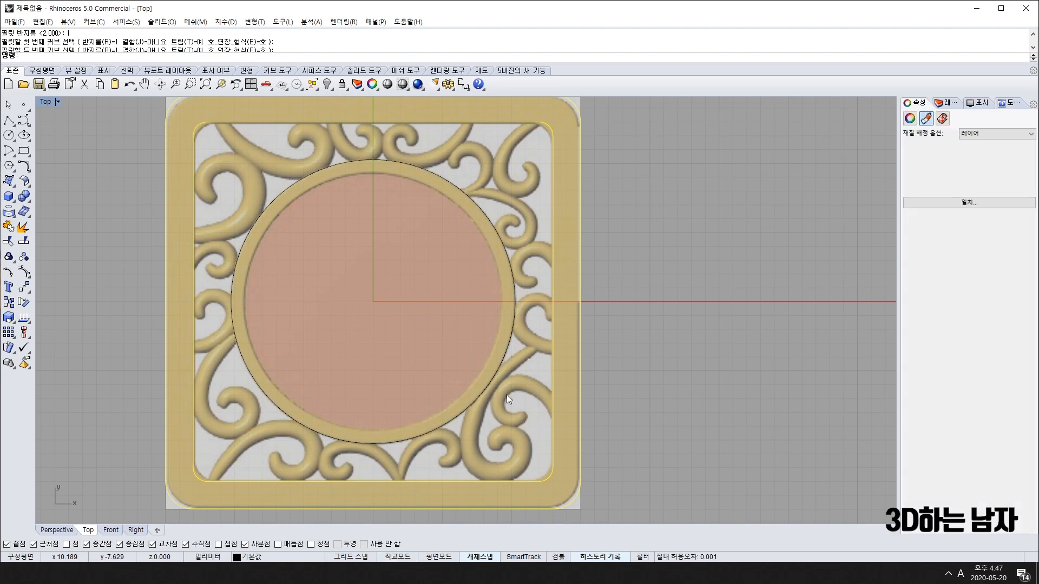
- Offset the circle inward by 1 mm to trace the ring's inner edge
{"action": "left_click", "coordinate": [509, 253]}
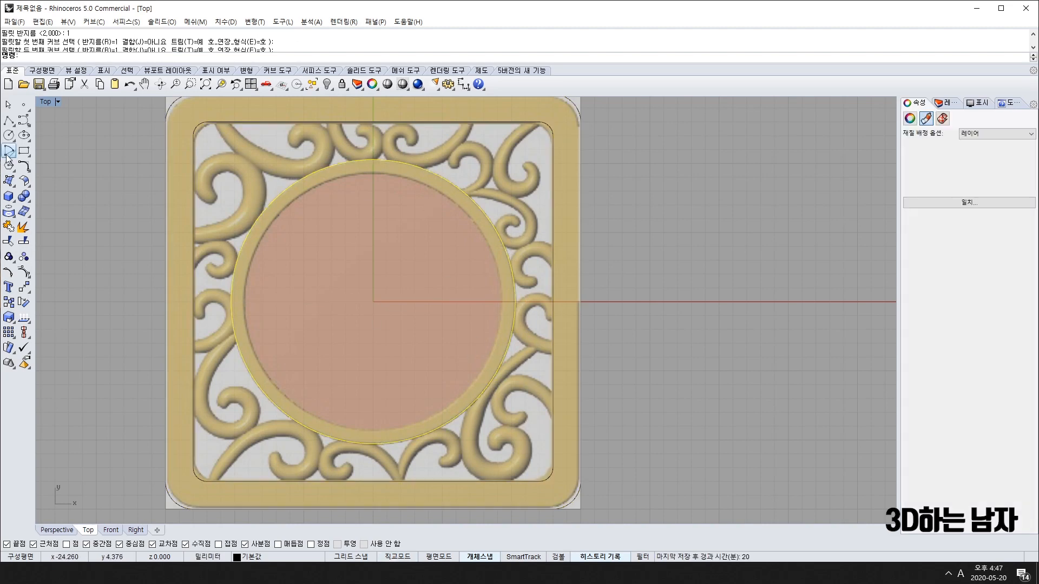
{"action": "left_click", "coordinate": [26, 169]}
{"action": "left_click", "coordinate": [74, 196]}
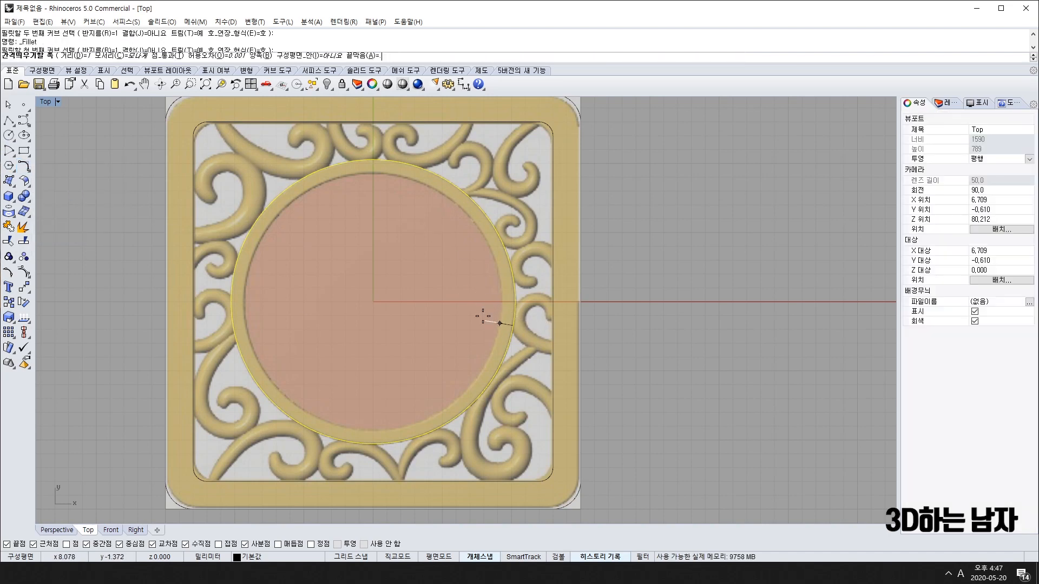
{"action": "left_click", "coordinate": [480, 302]}
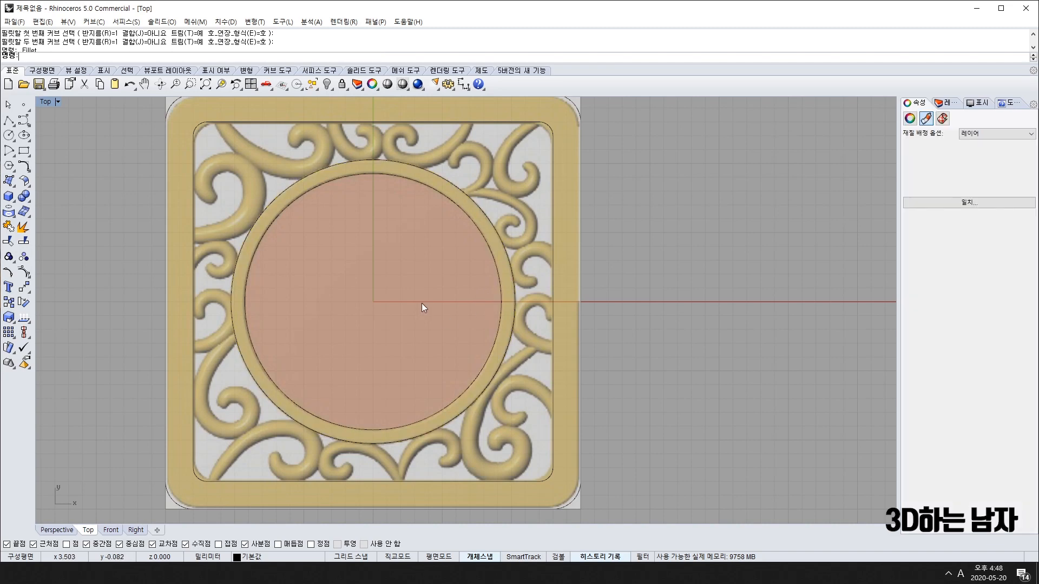
- Show all four viewports and orbit the perspective view to see the profile curves at an angle
{"action": "scroll", "coordinate": [423, 303], "scroll_direction": "down", "scroll_amount": 3}
{"action": "left_click_drag", "start_coordinate": [586, 253], "coordinate": [310, 290]}
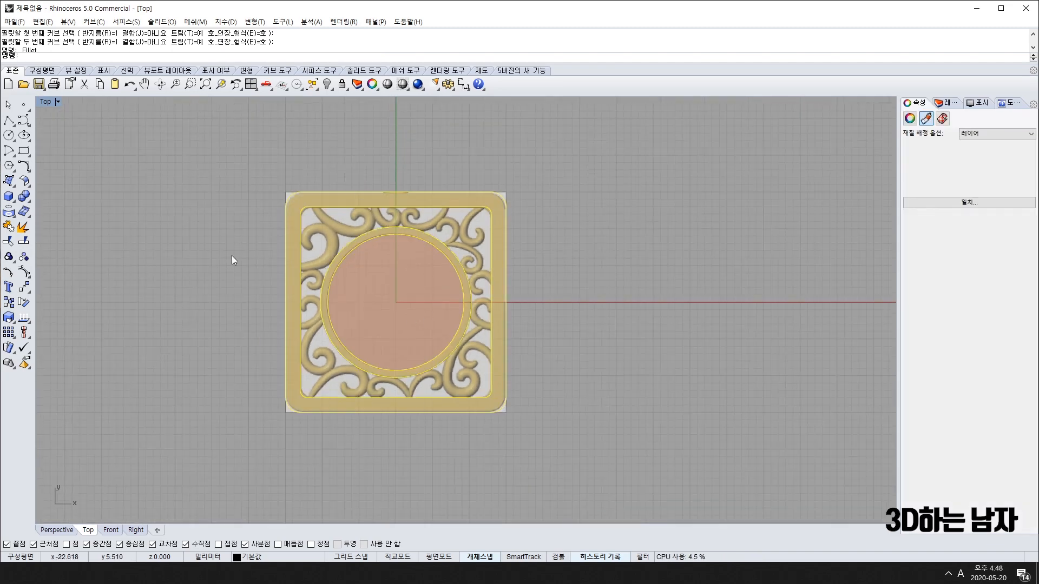
{"action": "double_click", "coordinate": [45, 103]}
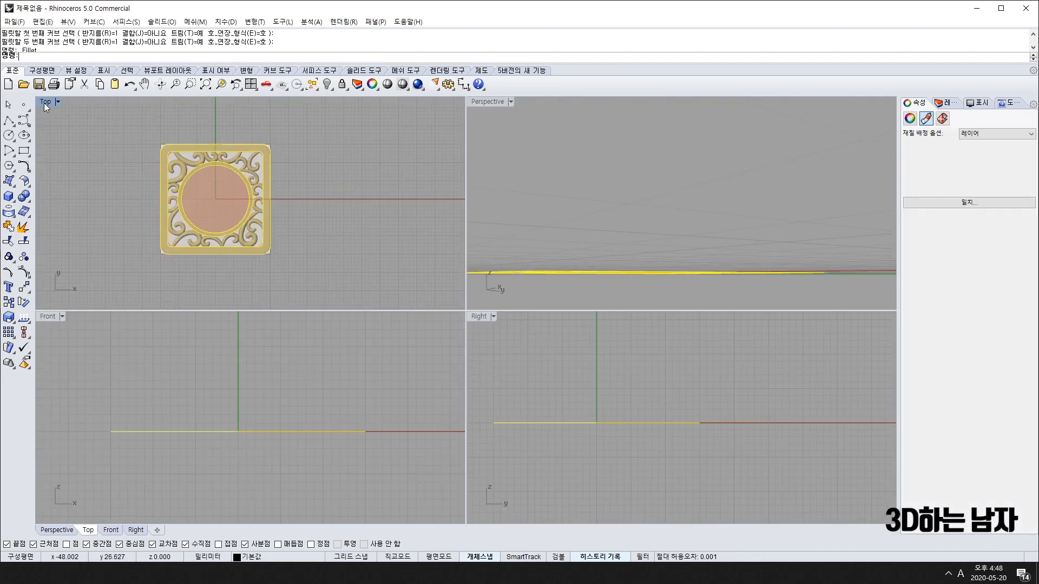
{"action": "right_click_drag", "start_coordinate": [679, 234], "coordinate": [837, 233]}
{"action": "left_click", "coordinate": [813, 205]}
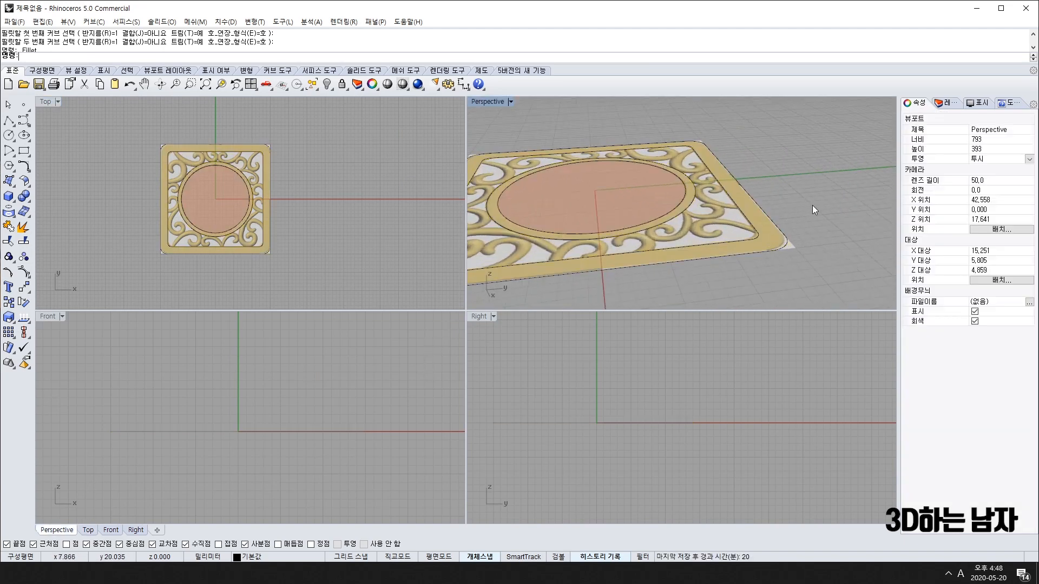
- Try to extrude the inner and outer rounded squares 2 mm to both sides as open surfaces
{"action": "left_click_drag", "start_coordinate": [746, 274], "coordinate": [746, 274]}
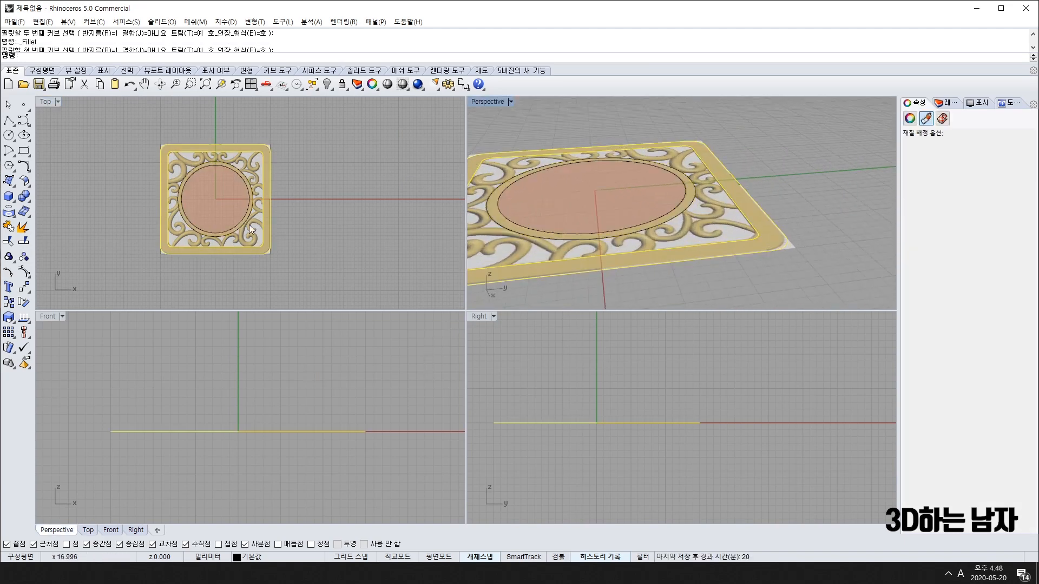
{"action": "left_click", "coordinate": [9, 180]}
{"action": "left_click", "coordinate": [32, 213]}
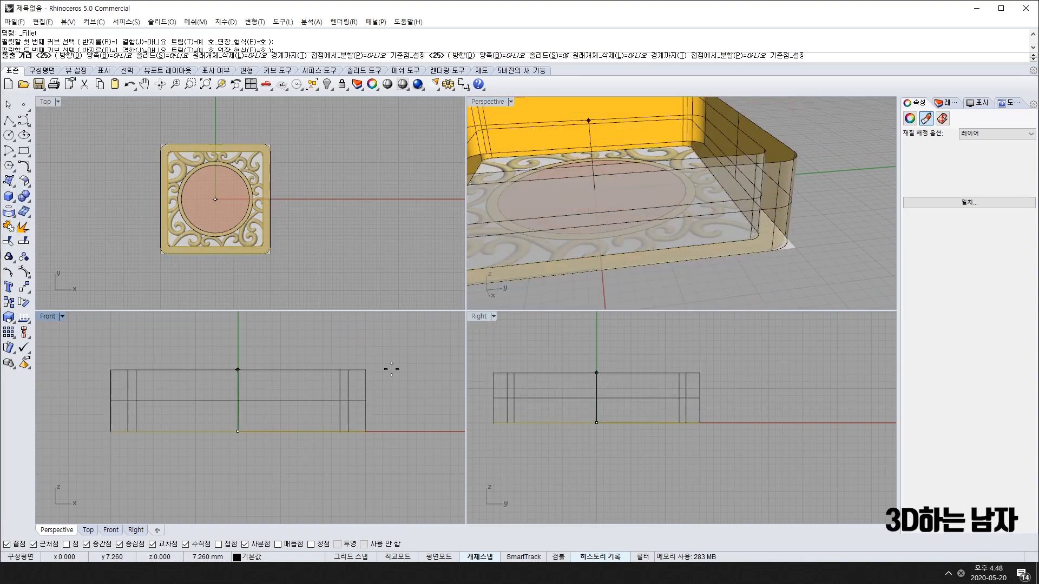
{"action": "left_click", "coordinate": [104, 55]}
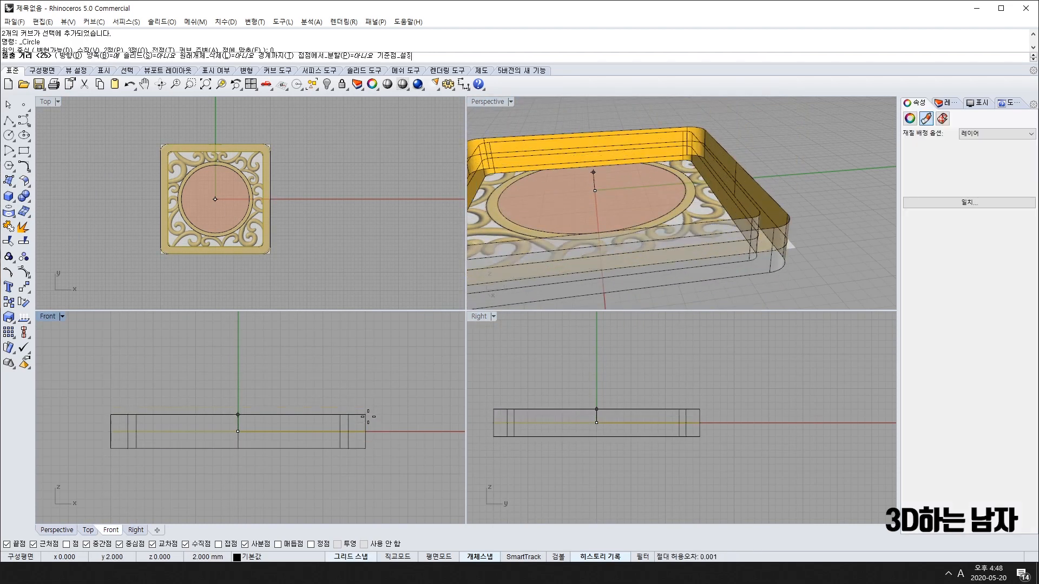
{"action": "left_click", "coordinate": [368, 416]}
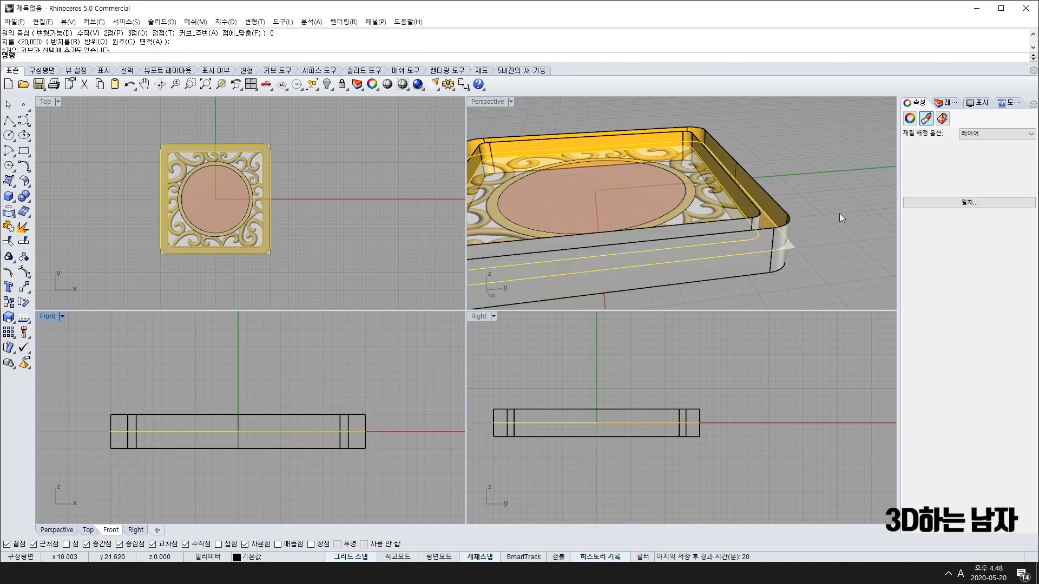
{"action": "right_click_drag", "start_coordinate": [840, 218], "coordinate": [761, 221]}
{"action": "left_click", "coordinate": [841, 235]}
{"action": "key", "text": "ctrl+z"}
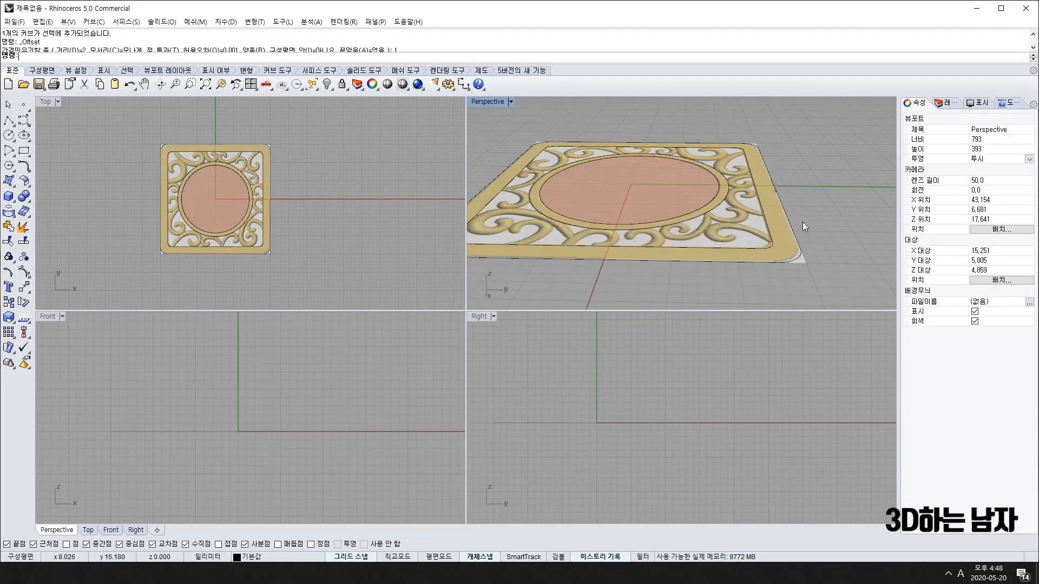
- Extrude the inner and outer rounded squares 2 mm to both sides as a solid frame
{"action": "left_click_drag", "start_coordinate": [761, 284], "coordinate": [762, 286]}
{"action": "right_click", "coordinate": [297, 463]}
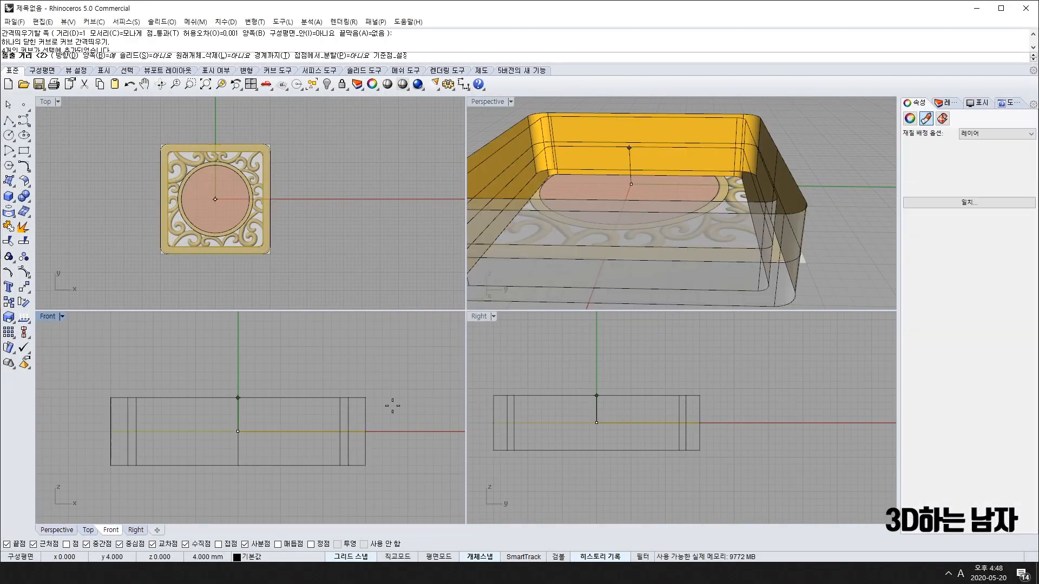
{"action": "left_click", "coordinate": [138, 56]}
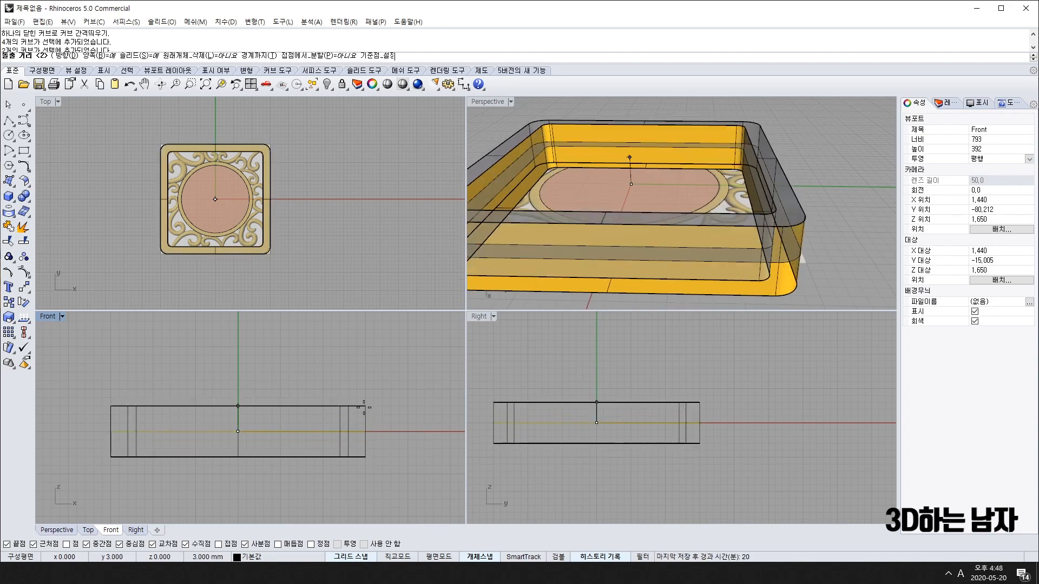
{"action": "left_click", "coordinate": [368, 415]}
{"action": "left_click", "coordinate": [851, 212]}
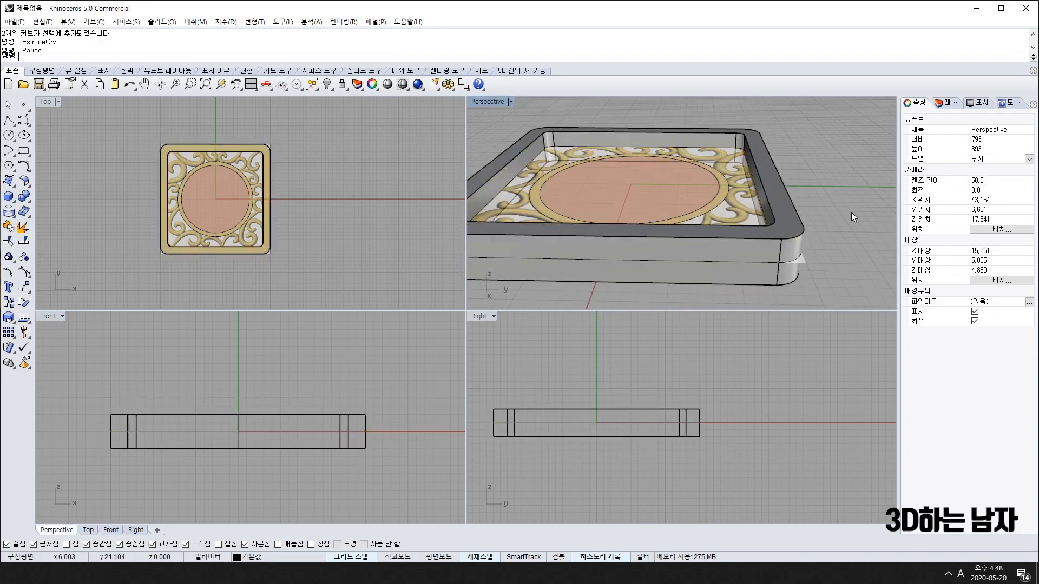
{"action": "right_click_drag", "start_coordinate": [853, 217], "coordinate": [757, 228]}
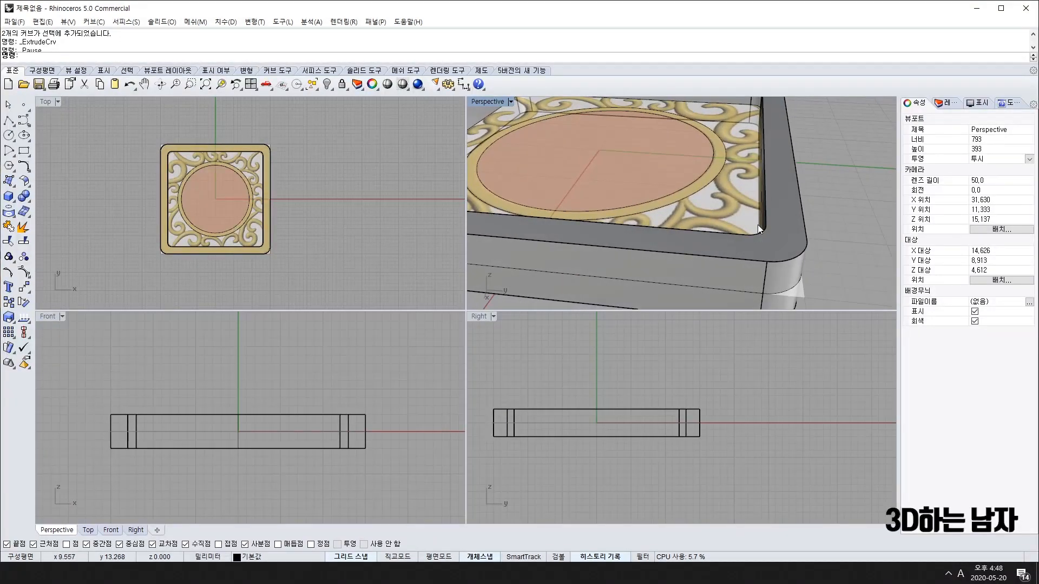
- Extrude the two concentric circles 2 mm to both sides as a solid ring
{"action": "scroll", "coordinate": [258, 195], "scroll_direction": "up", "scroll_amount": 5}
{"action": "left_click", "coordinate": [246, 189]}
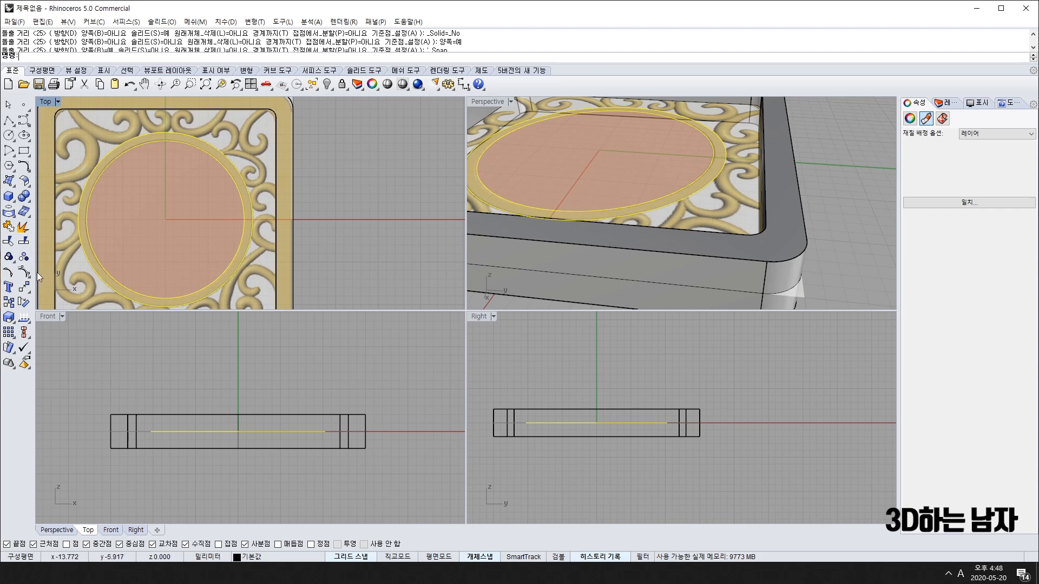
{"action": "left_click", "coordinate": [6, 184]}
{"action": "left_click", "coordinate": [28, 217]}
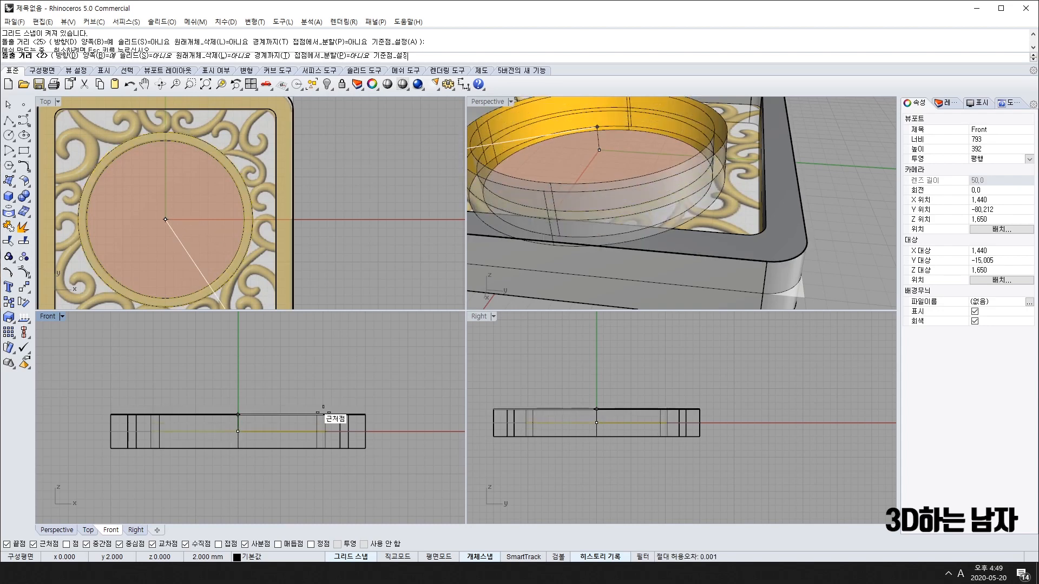
{"action": "type", "text": "1"}
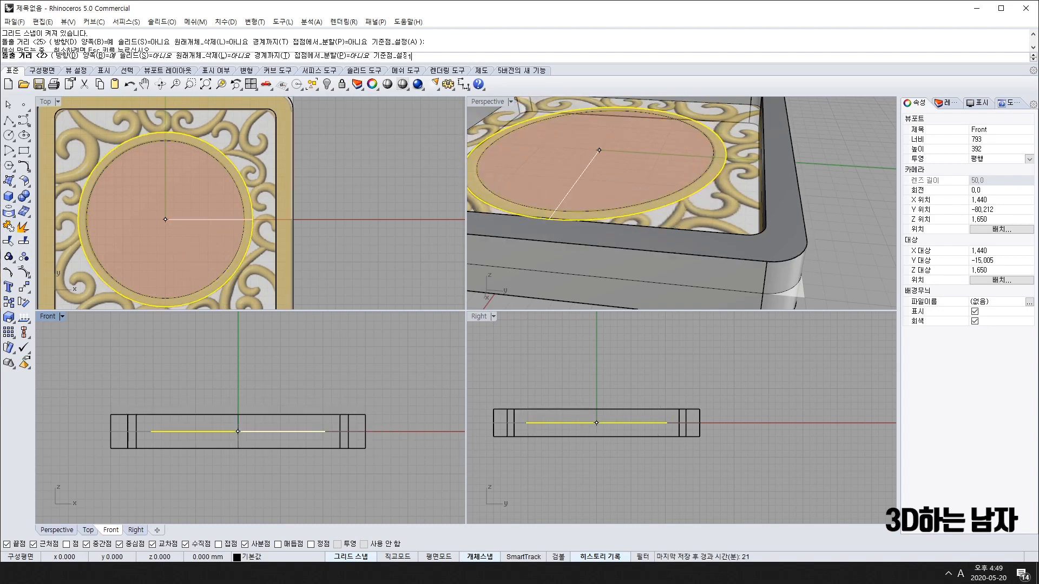
{"action": "type", "text": ".5"}
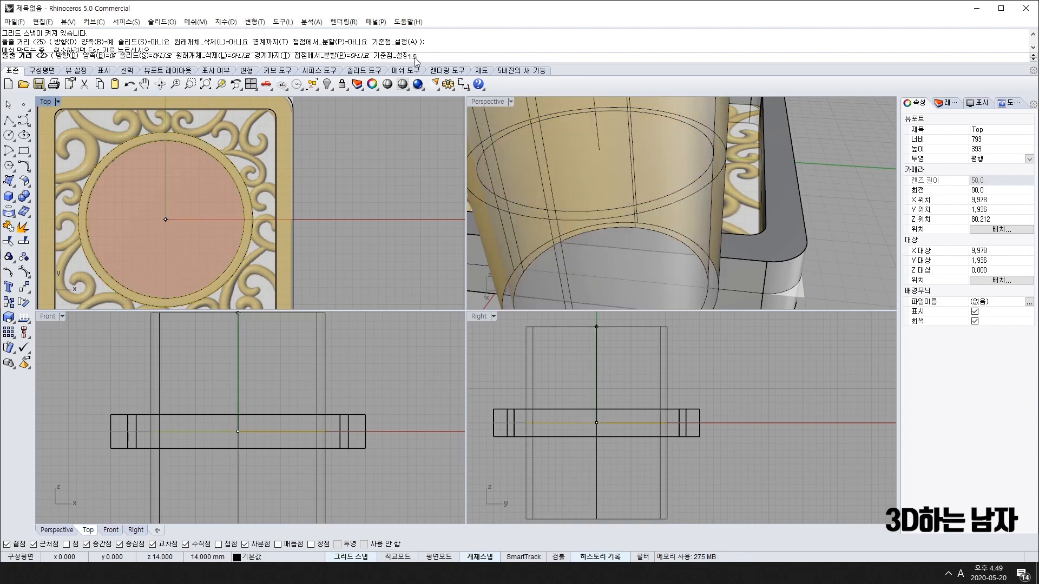
{"action": "left_click", "coordinate": [98, 56]}
{"action": "left_click", "coordinate": [139, 56]}
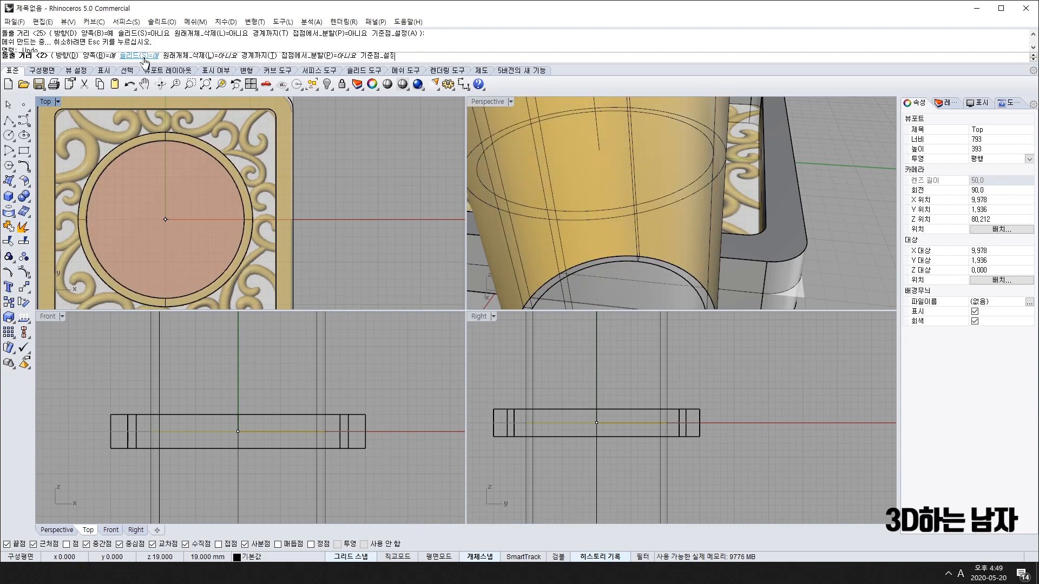
{"action": "right_click", "coordinate": [628, 152]}
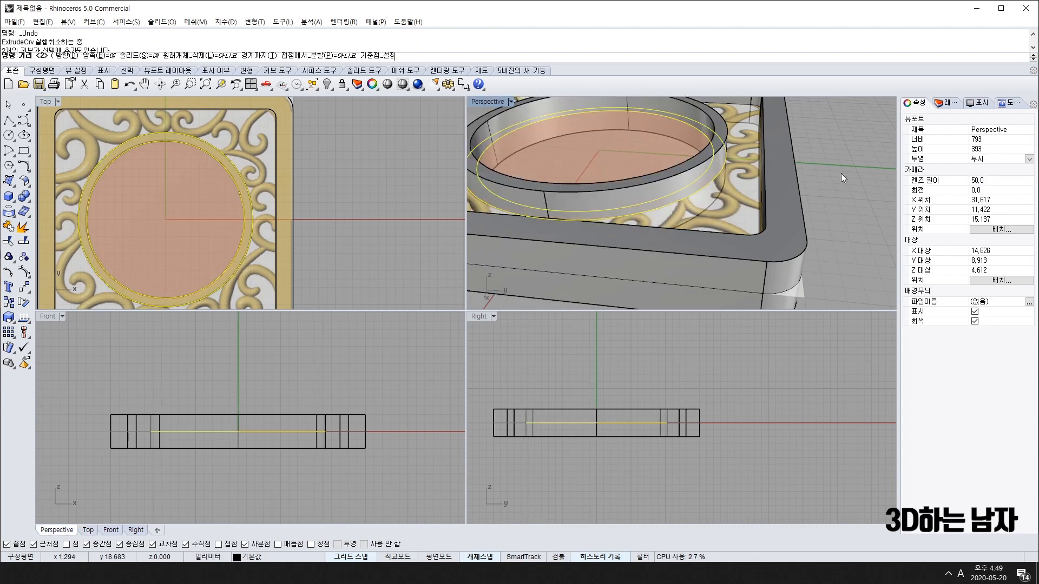
- Delete the solid circular ring inside the square frame, keeping its two circle curves
{"action": "right_click_drag", "start_coordinate": [693, 169], "coordinate": [593, 129]}
{"action": "scroll", "coordinate": [324, 431], "scroll_direction": "up", "scroll_amount": 5}
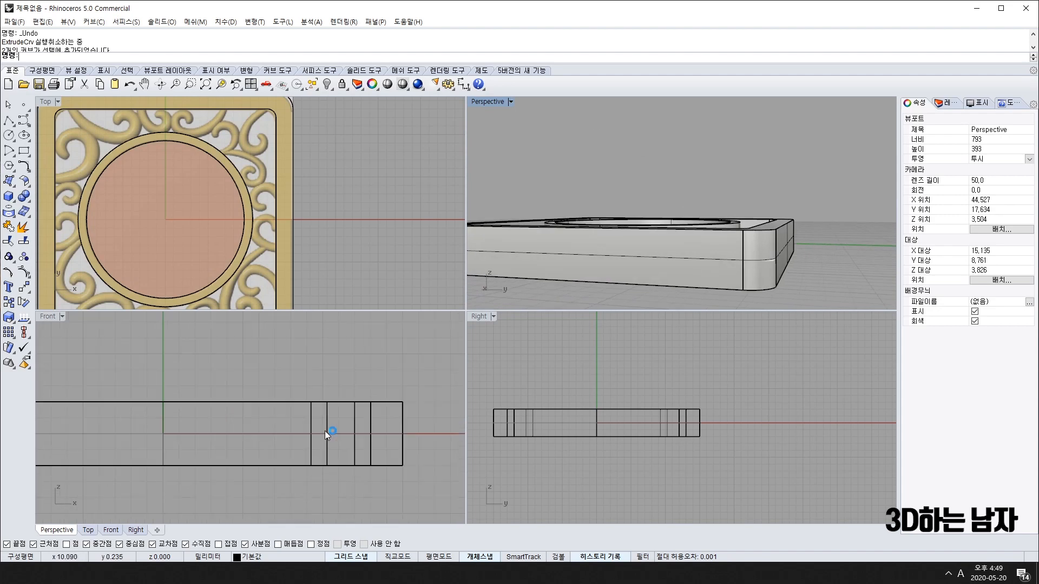
{"action": "key", "text": "Home"}
{"action": "left_click", "coordinate": [306, 444]}
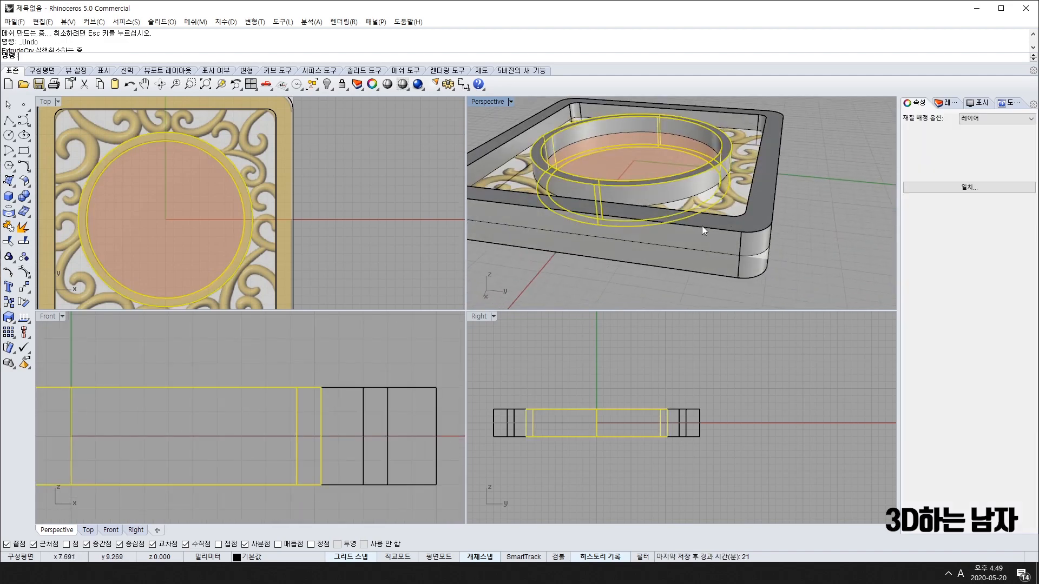
{"action": "key", "text": "Delete"}
- Extrude the two concentric circles 1.5 mm to both sides as a solid ring
{"action": "left_click", "coordinate": [719, 178]}
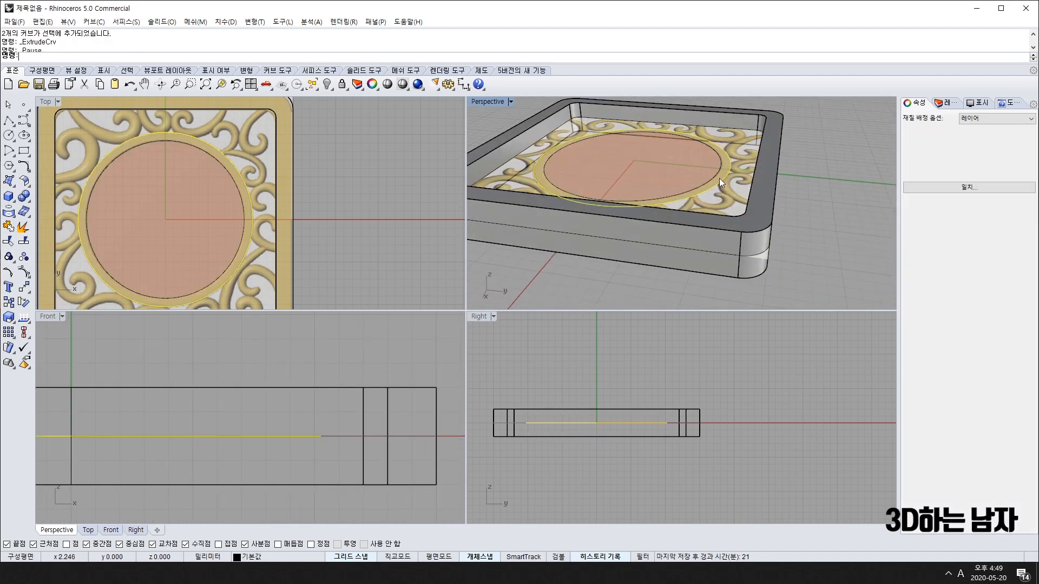
{"action": "left_click", "coordinate": [712, 175], "text": "shift"}
{"action": "right_click", "coordinate": [675, 180]}
{"action": "left_click", "coordinate": [139, 55]}
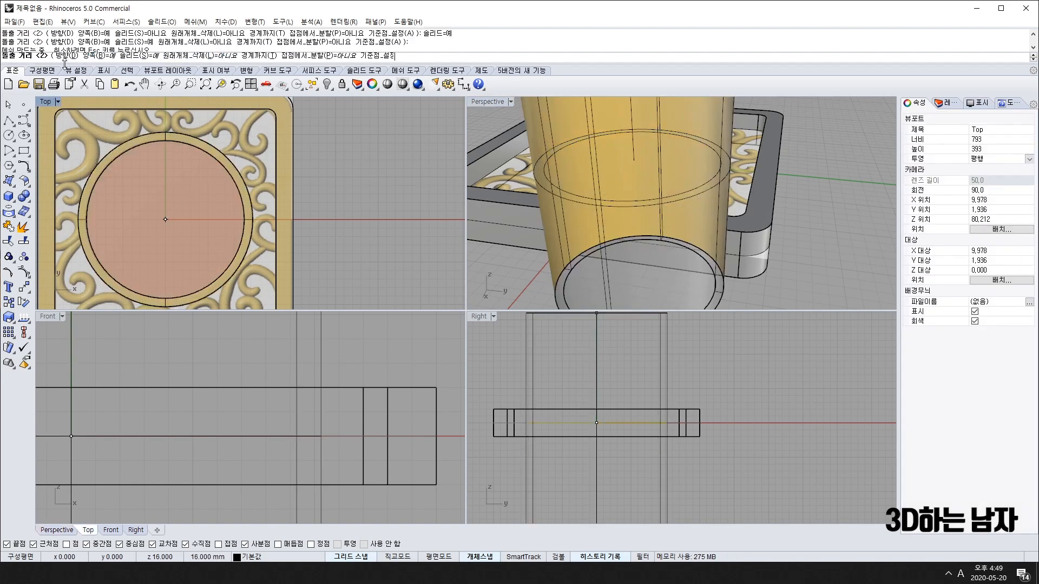
{"action": "type", "text": "1.5"}
{"action": "key", "text": "Return"}
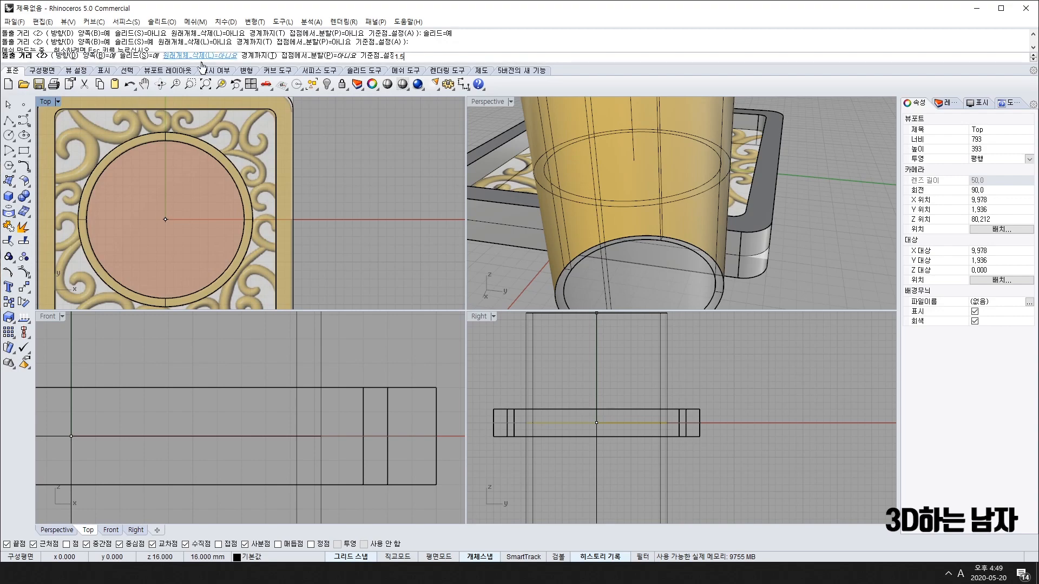
- Delete the two circle curves and the inner and outer rounded-square curves, keeping the extruded solids
{"action": "right_click_drag", "start_coordinate": [676, 189], "coordinate": [707, 208]}
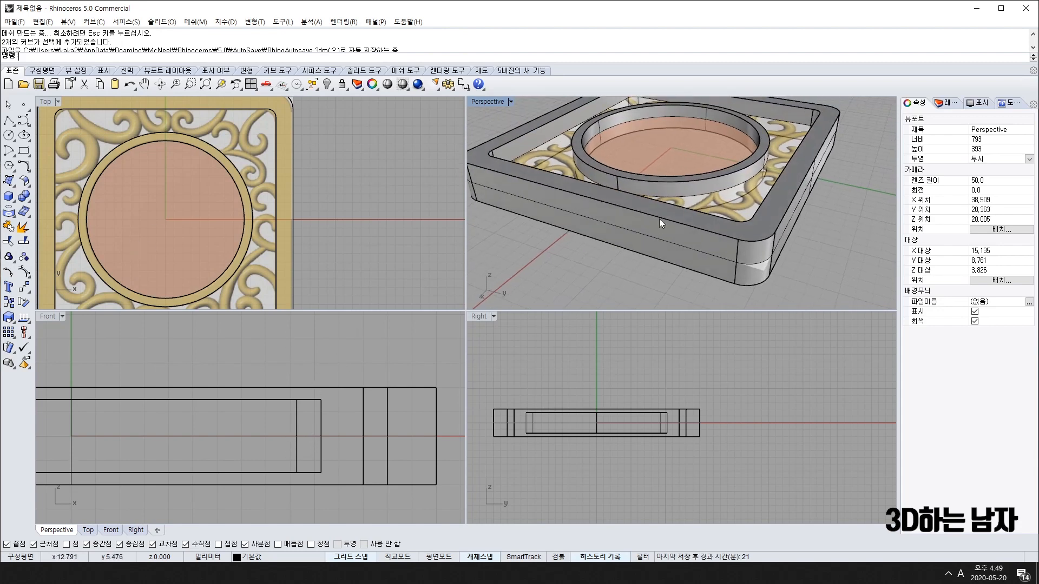
{"action": "scroll", "coordinate": [659, 219], "scroll_direction": "up", "scroll_amount": 3}
{"action": "left_click", "coordinate": [242, 183]}
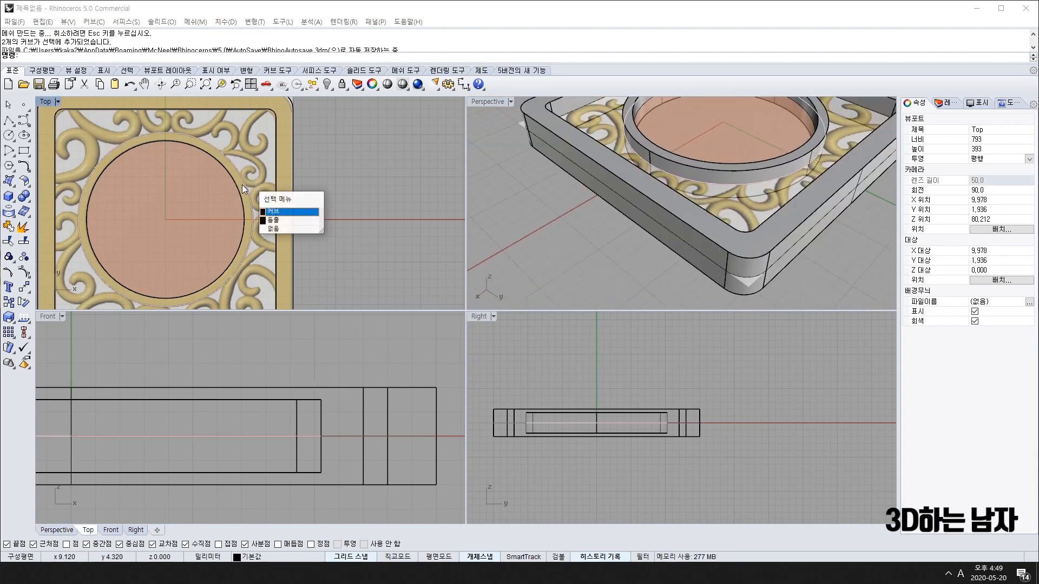
{"action": "left_click", "coordinate": [282, 212]}
{"action": "left_click", "coordinate": [240, 190]}
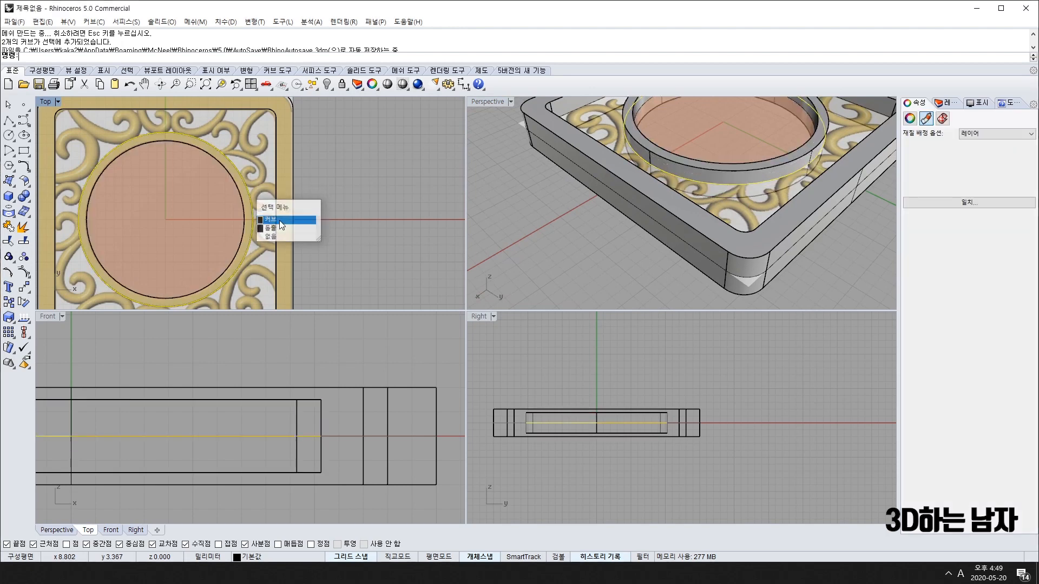
{"action": "left_click", "coordinate": [279, 220]}
{"action": "left_click", "coordinate": [274, 187]}
{"action": "left_click", "coordinate": [303, 215]}
{"action": "left_click", "coordinate": [291, 196]}
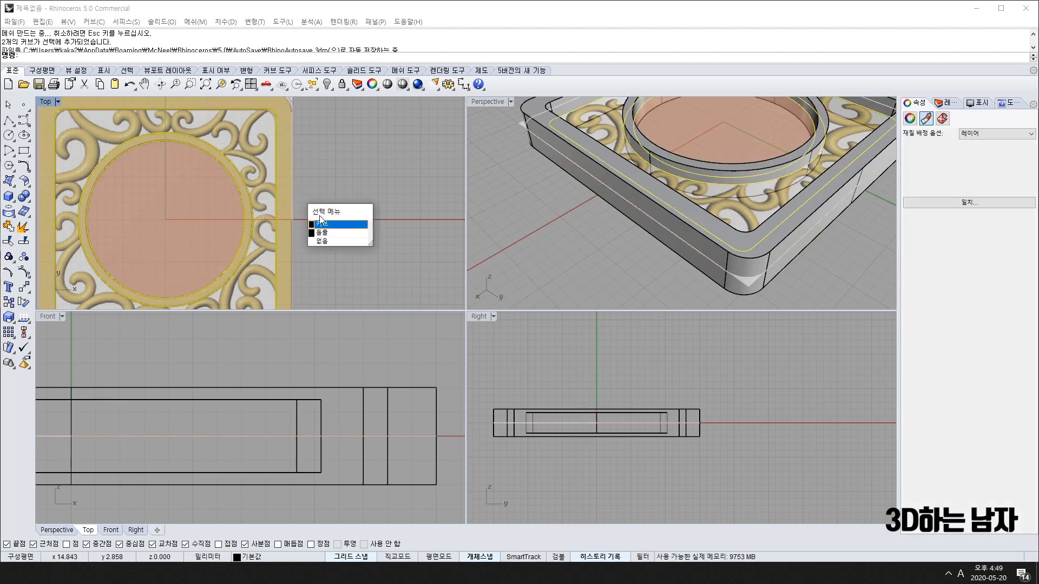
{"action": "left_click", "coordinate": [321, 222]}
{"action": "scroll", "coordinate": [243, 204], "scroll_direction": "down", "scroll_amount": 4}
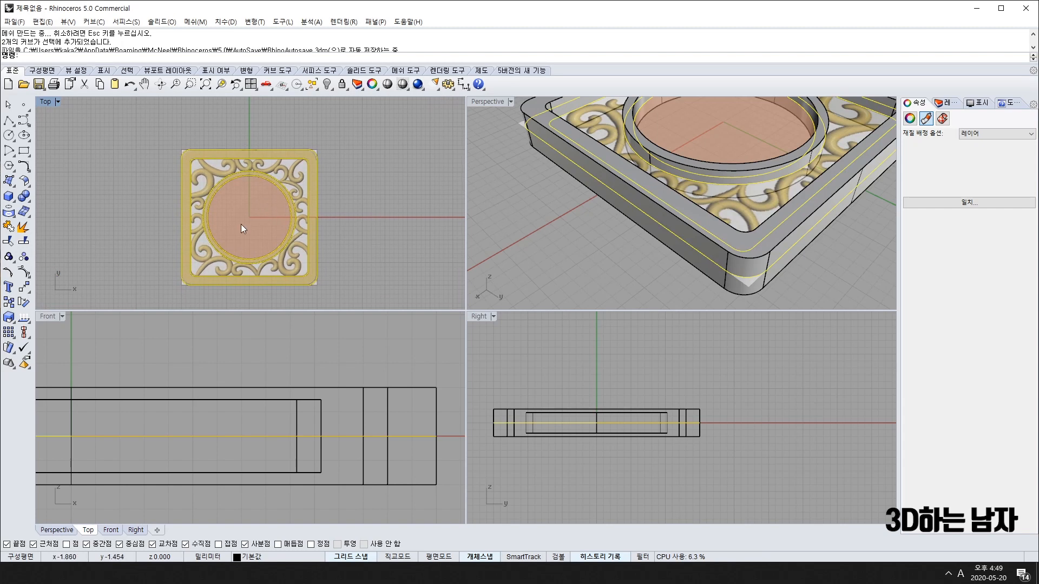
{"action": "key", "text": "Escape"}
- Lock the square frame and the circular ring solids
{"action": "right_click_drag", "start_coordinate": [745, 185], "coordinate": [784, 152]}
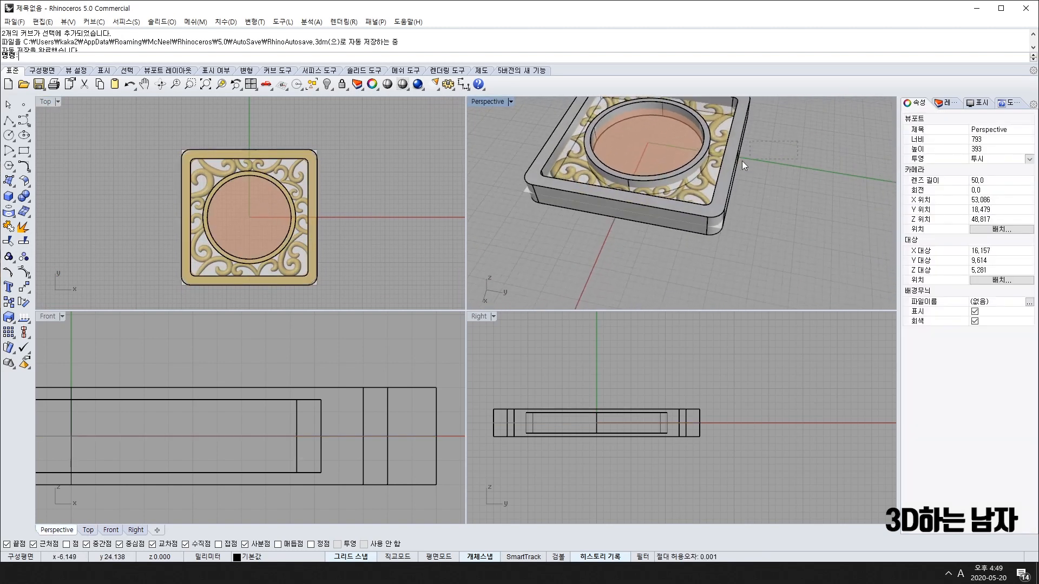
{"action": "left_click_drag", "start_coordinate": [742, 161], "coordinate": [743, 161]}
{"action": "scroll", "coordinate": [266, 187], "scroll_direction": "up", "scroll_amount": 3}
{"action": "scroll", "coordinate": [333, 199], "scroll_direction": "down", "scroll_amount": 2}
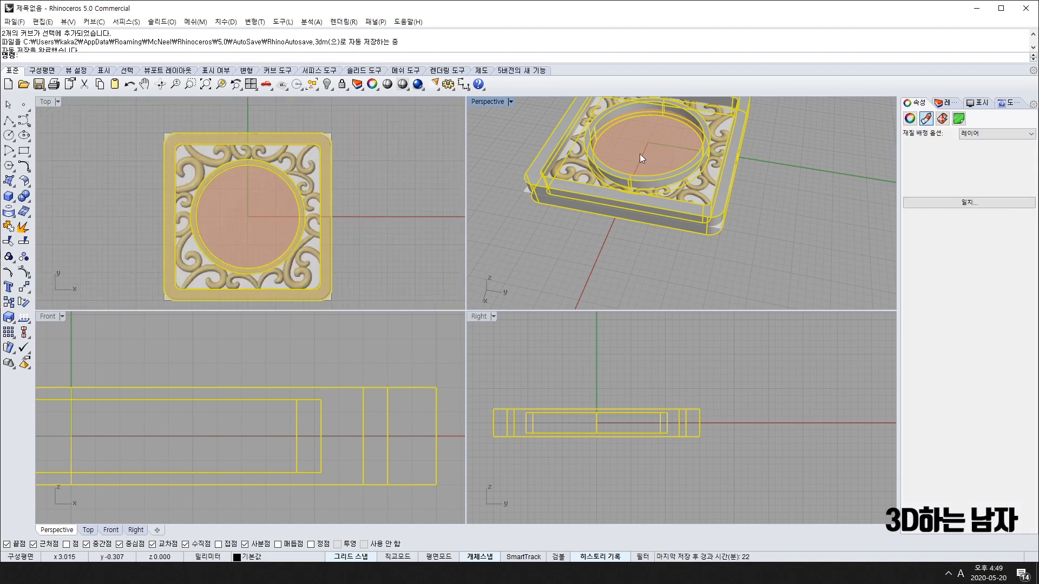
{"action": "left_click", "coordinate": [343, 86]}
{"action": "right_click_drag", "start_coordinate": [679, 197], "coordinate": [745, 202]}
{"action": "scroll", "coordinate": [750, 217], "scroll_direction": "up", "scroll_amount": 5}
{"action": "right_click_drag", "start_coordinate": [676, 179], "coordinate": [693, 194]}
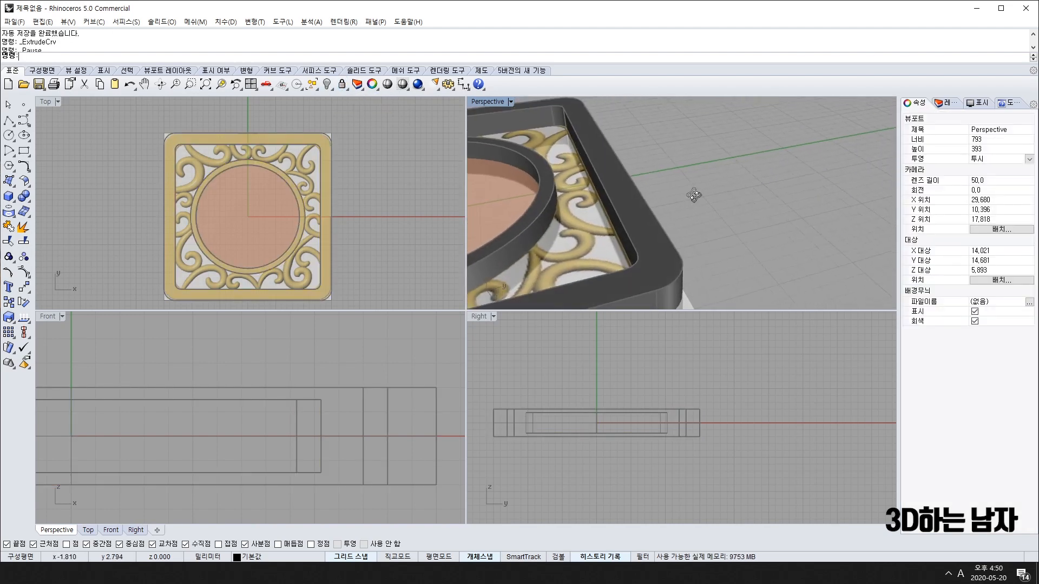
{"action": "scroll", "coordinate": [616, 226], "scroll_direction": "down", "scroll_amount": 5}
{"action": "right_click_drag", "start_coordinate": [615, 225], "coordinate": [577, 254]}
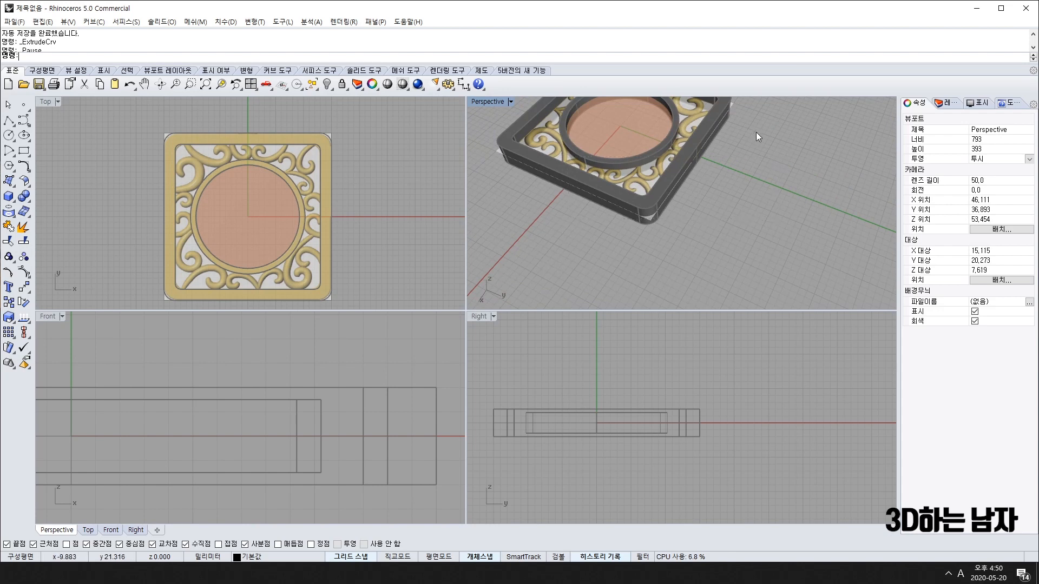
- With snapping disabled, draw a five-point degree-3 control-point curve along the first scroll near the frame's upper-left corner in the Top view
{"action": "right_click_drag", "start_coordinate": [303, 195], "coordinate": [278, 229]}
{"action": "scroll", "coordinate": [200, 196], "scroll_direction": "up", "scroll_amount": 10}
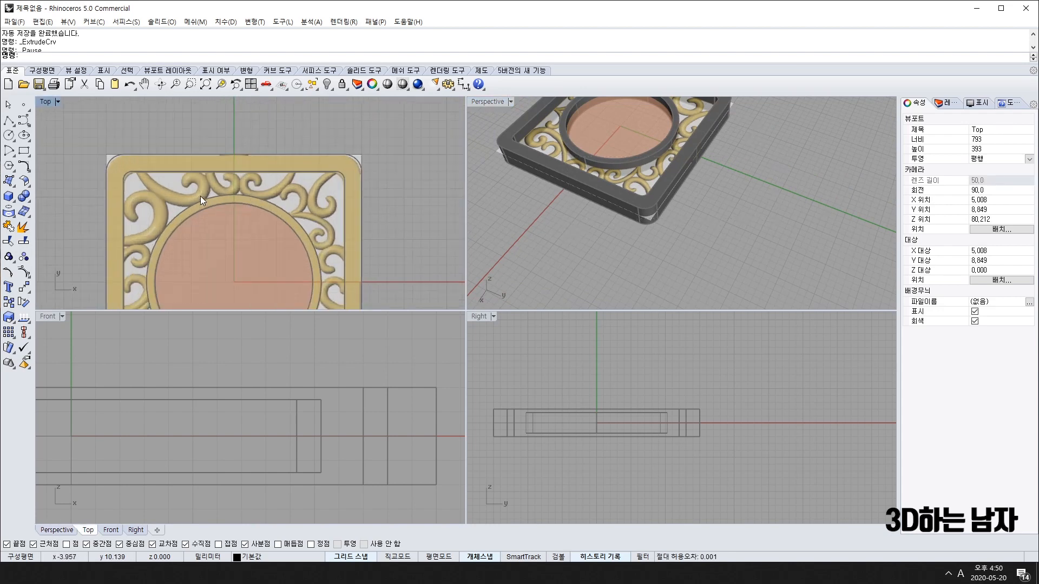
{"action": "scroll", "coordinate": [227, 221], "scroll_direction": "down", "scroll_amount": 6}
{"action": "scroll", "coordinate": [227, 220], "scroll_direction": "up", "scroll_amount": 5}
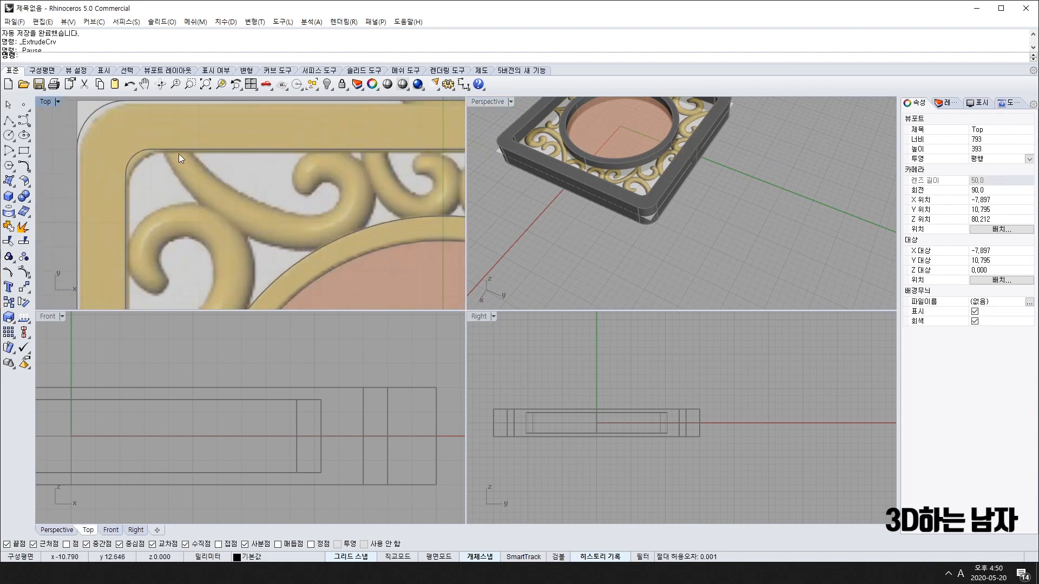
{"action": "scroll", "coordinate": [293, 181], "scroll_direction": "down", "scroll_amount": 4}
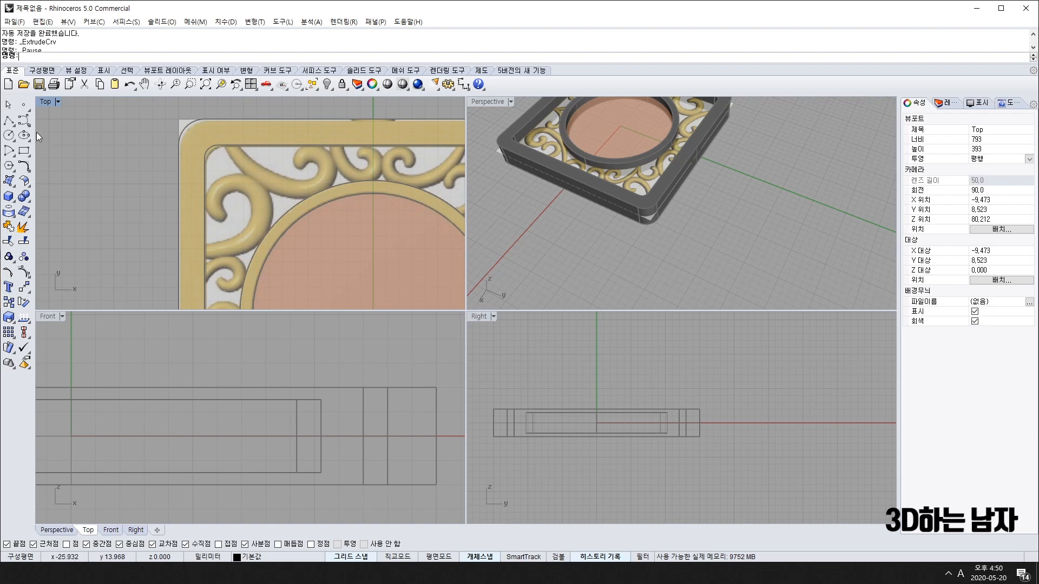
{"action": "left_click", "coordinate": [24, 120]}
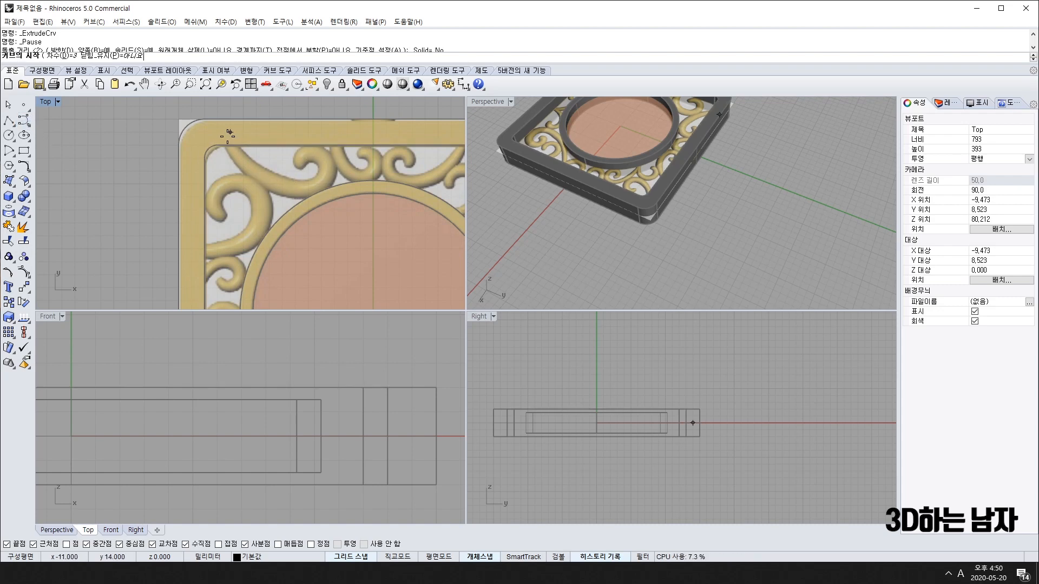
{"action": "left_click", "coordinate": [480, 557]}
{"action": "left_click", "coordinate": [228, 137]}
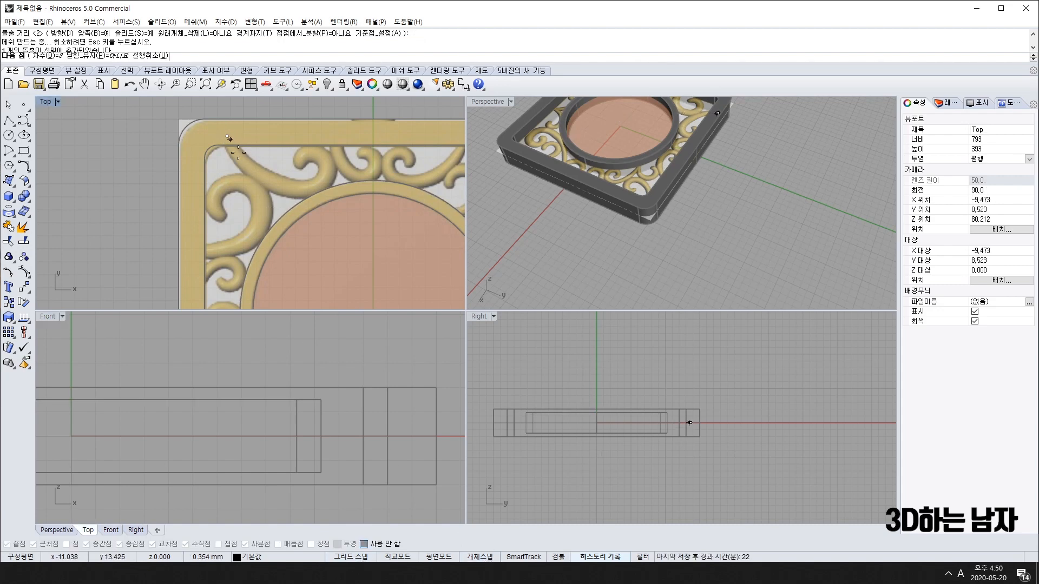
{"action": "left_click", "coordinate": [326, 237]}
{"action": "left_click", "coordinate": [340, 128]}
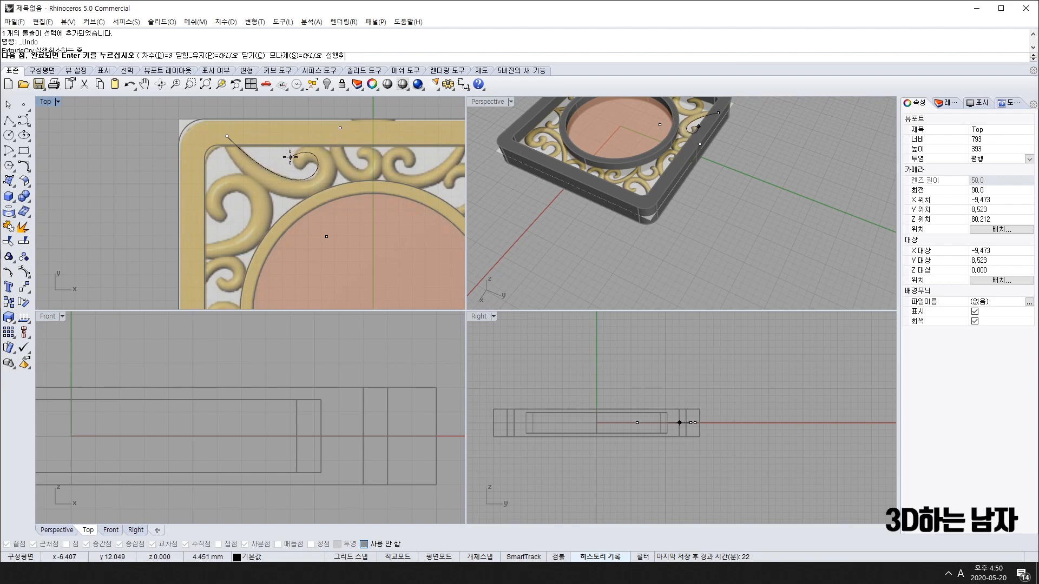
{"action": "left_click", "coordinate": [290, 157]}
{"action": "left_click", "coordinate": [296, 166]}
{"action": "right_click", "coordinate": [296, 166]}
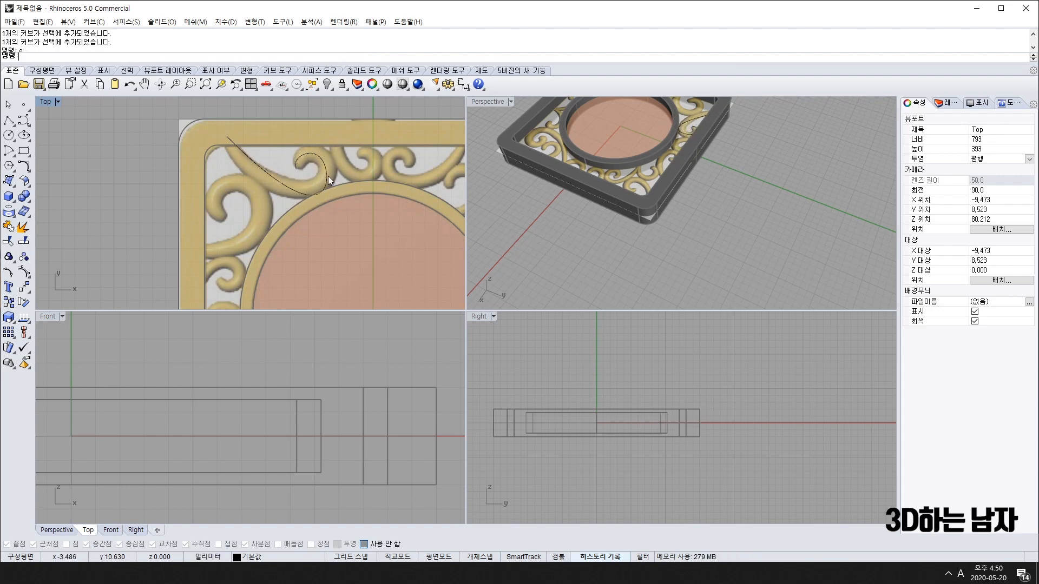
- Show the scroll curve's control points and move them to roughly follow the scroll's bend and curled tip in the reference image
{"action": "left_click", "coordinate": [328, 176]}
{"action": "key", "text": "F10"}
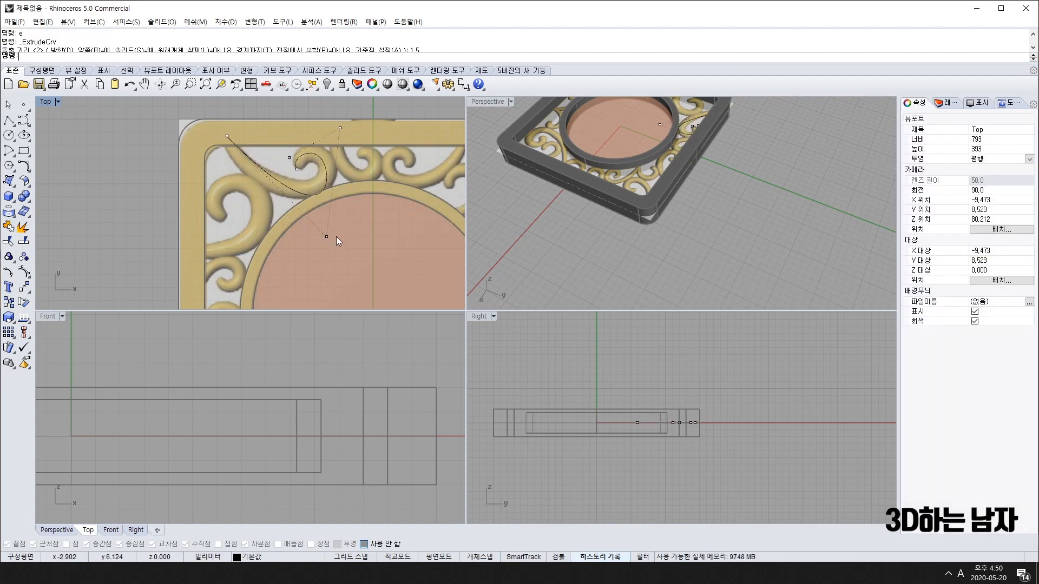
{"action": "left_click_drag", "start_coordinate": [327, 237], "coordinate": [302, 229]}
{"action": "left_click_drag", "start_coordinate": [340, 127], "coordinate": [359, 131]}
{"action": "scroll", "coordinate": [274, 151], "scroll_direction": "up", "scroll_amount": 3}
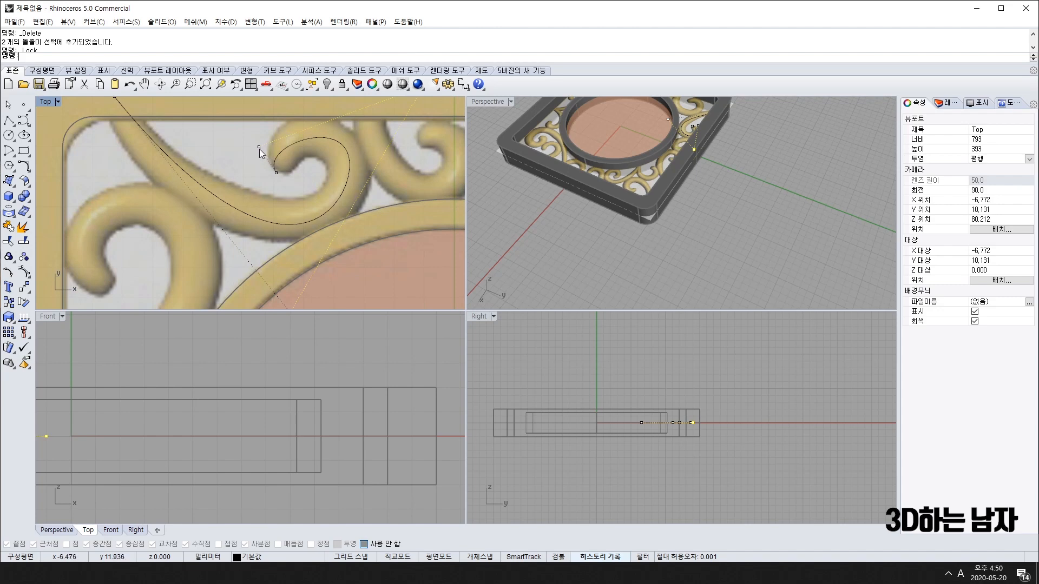
{"action": "left_click_drag", "start_coordinate": [259, 148], "coordinate": [267, 131]}
{"action": "left_click", "coordinate": [275, 173]}
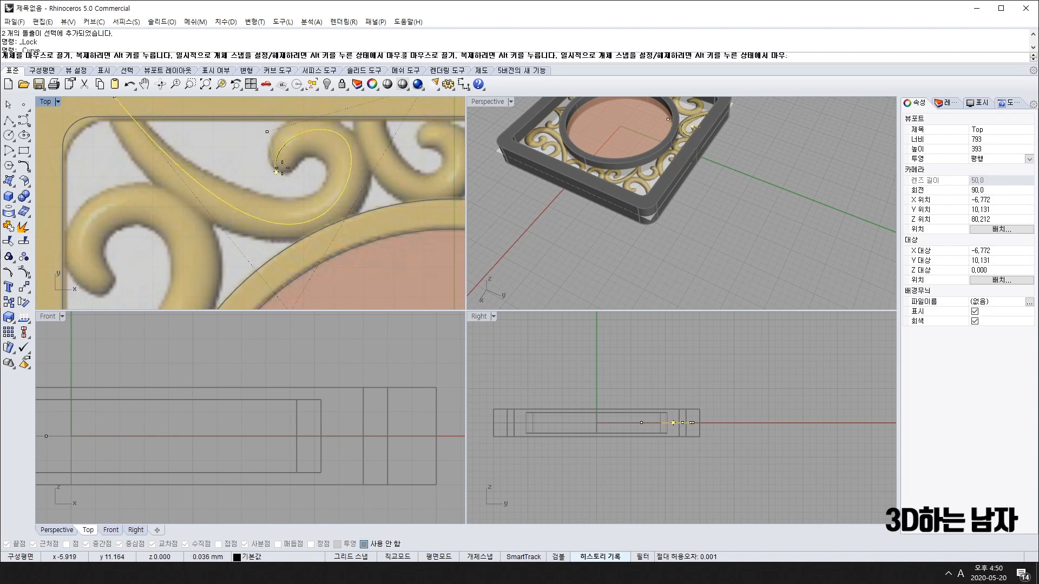
- Fine-tune the scroll curve's control points until the curve runs along the centre of the scroll in the reference image
{"action": "scroll", "coordinate": [371, 152], "scroll_direction": "down", "scroll_amount": 2}
{"action": "left_click_drag", "start_coordinate": [377, 145], "coordinate": [377, 156]}
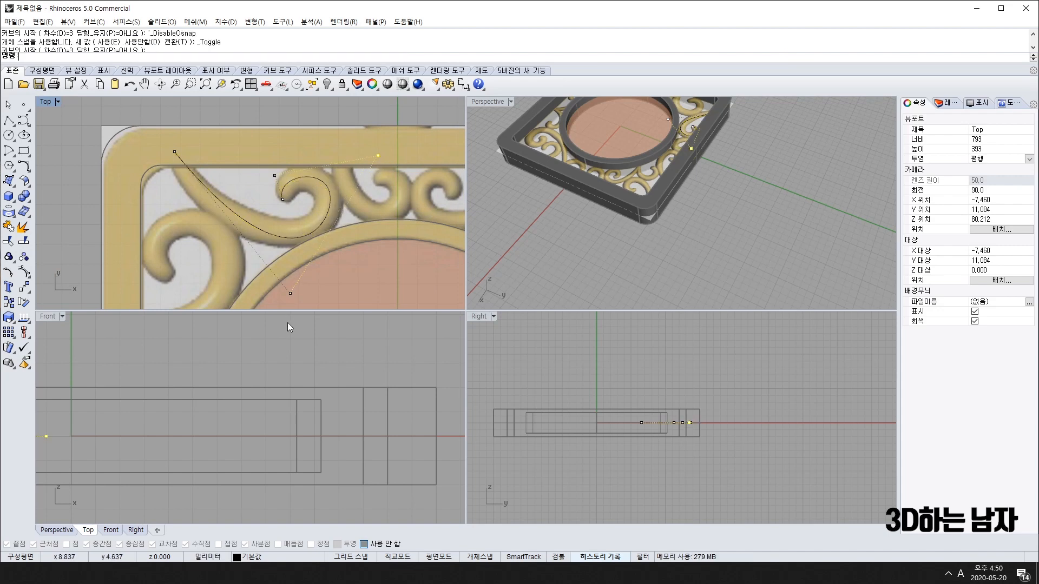
{"action": "left_click_drag", "start_coordinate": [290, 295], "coordinate": [285, 288]}
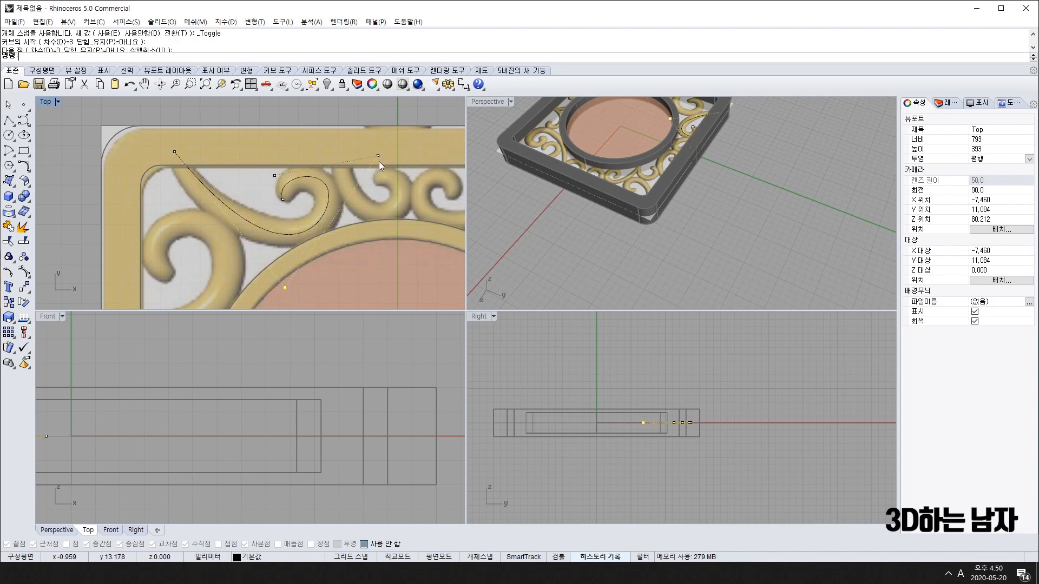
{"action": "left_click_drag", "start_coordinate": [377, 156], "coordinate": [381, 163]}
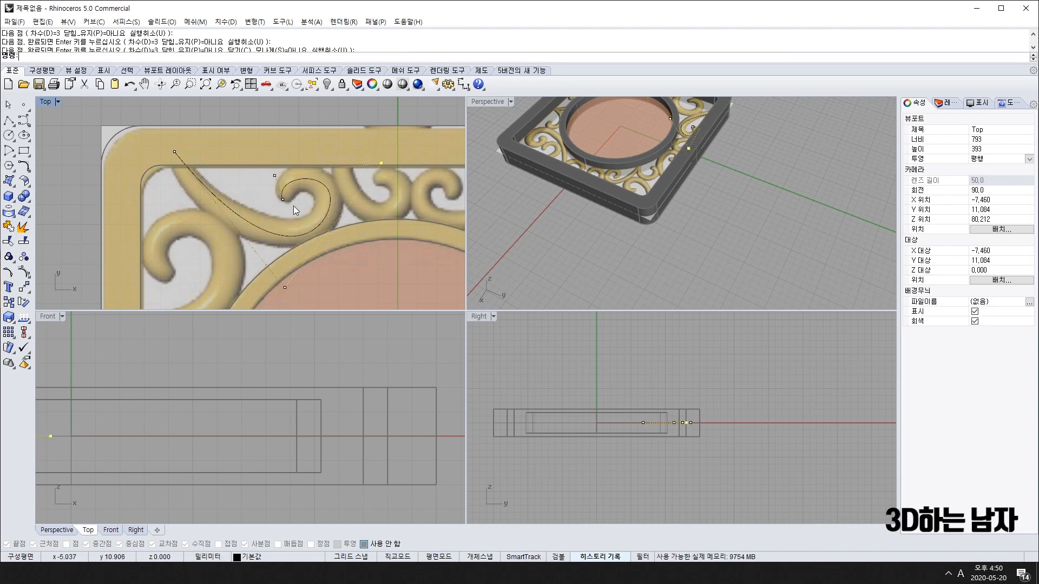
{"action": "left_click_drag", "start_coordinate": [274, 176], "coordinate": [285, 200]}
{"action": "left_click_drag", "start_coordinate": [380, 164], "coordinate": [384, 174]}
{"action": "mouse_move", "coordinate": [286, 287]}
{"action": "left_mouse_down"}
{"action": "mouse_move", "coordinate": [280, 275]}
{"action": "mouse_move", "coordinate": [266, 281]}
{"action": "left_mouse_up"}
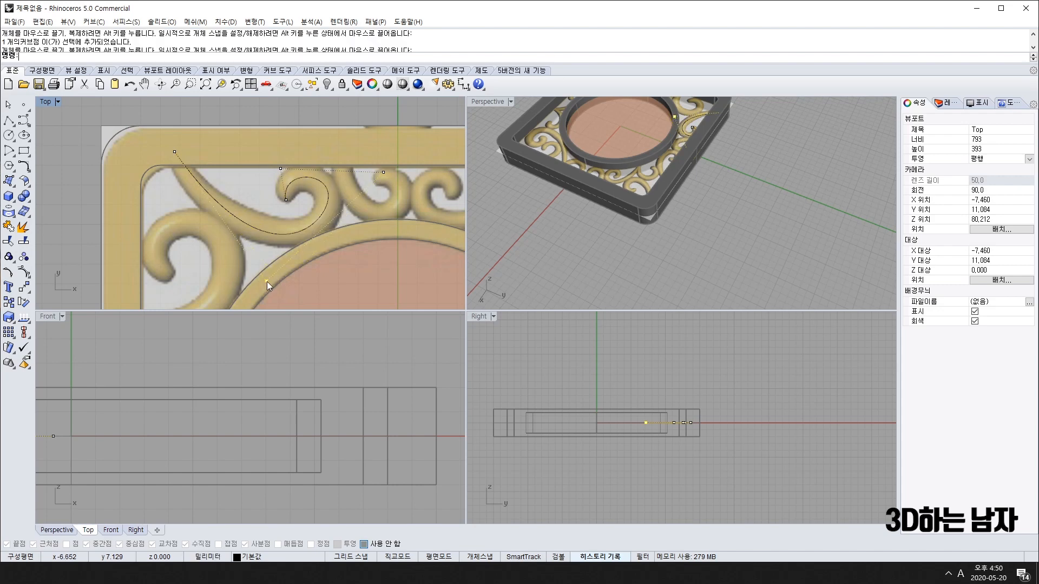
{"action": "left_click_drag", "start_coordinate": [383, 172], "coordinate": [385, 180]}
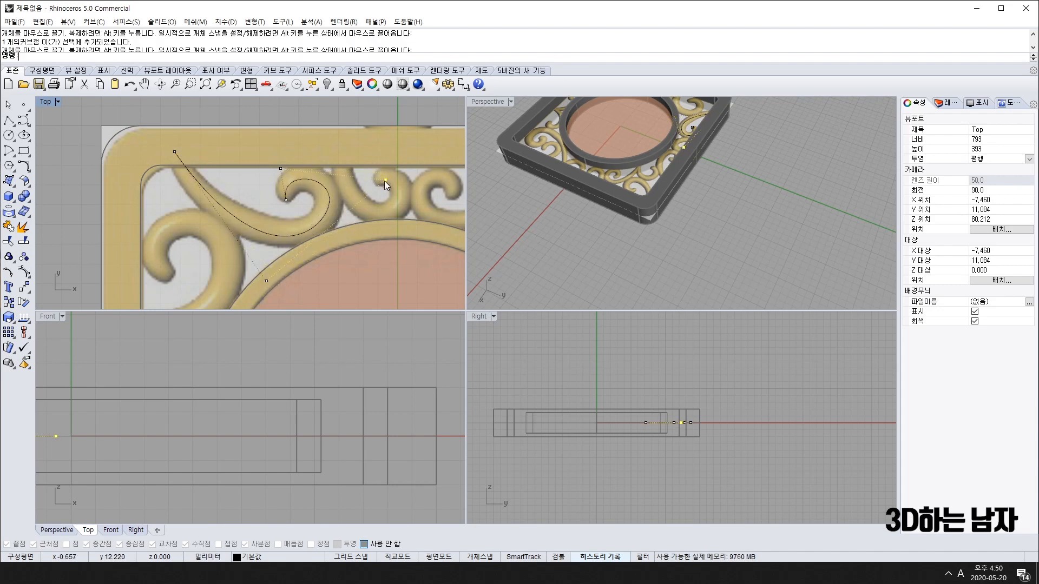
{"action": "left_click_drag", "start_coordinate": [284, 170], "coordinate": [284, 165]}
{"action": "left_click", "coordinate": [173, 149]}
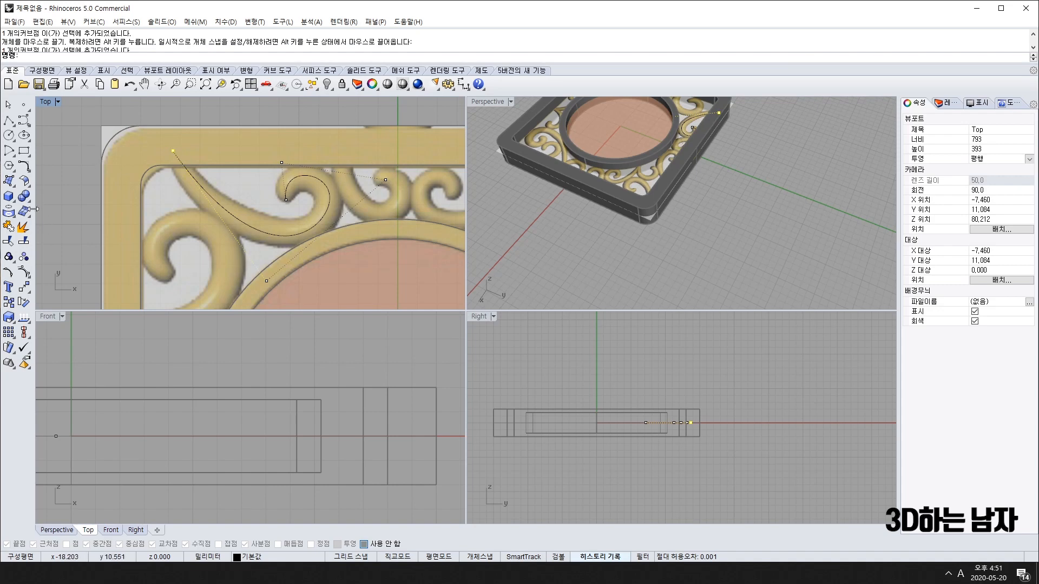
{"action": "left_click", "coordinate": [8, 198]}
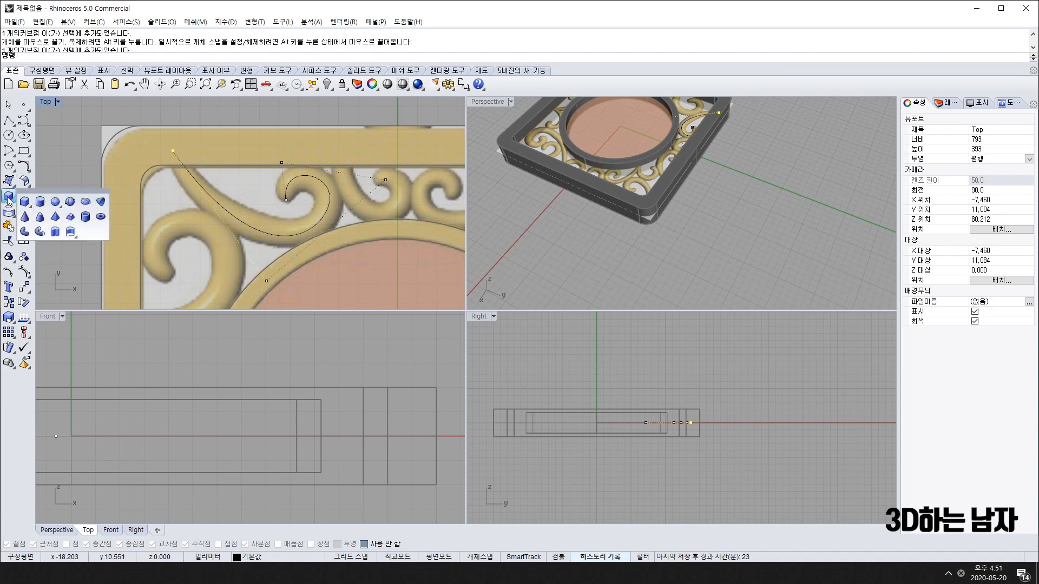
{"action": "left_click", "coordinate": [40, 233]}
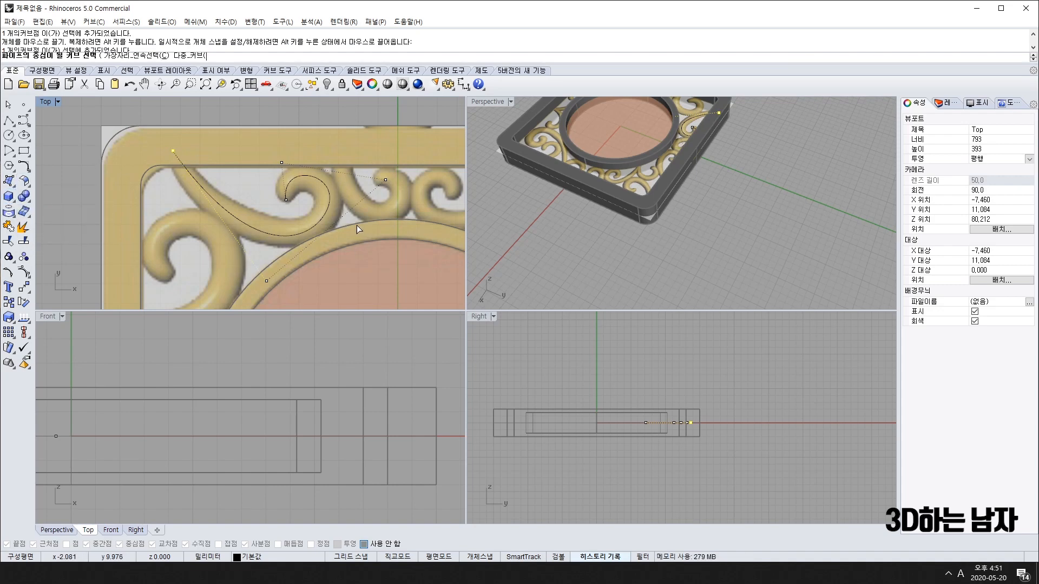
{"action": "key", "text": "Escape"}
{"action": "right_click_drag", "start_coordinate": [321, 216], "coordinate": [333, 212]}
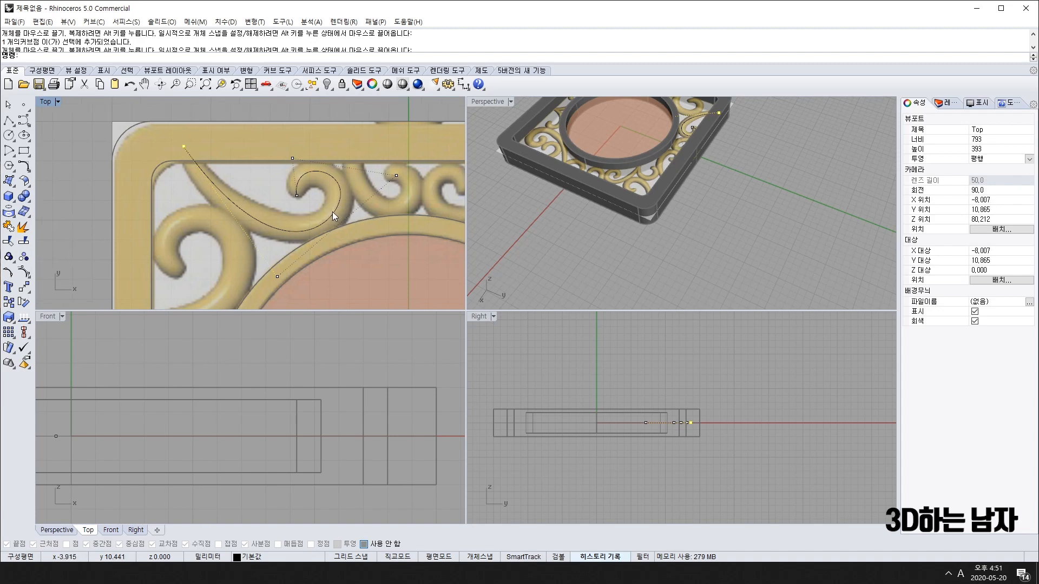
- Start a round-capped Pipe along the first scroll curve, with diameters of about 0.78 mm at its outer end and 0.77 mm at its curled tip
{"action": "key", "text": "Escape"}
{"action": "key", "text": "Escape"}
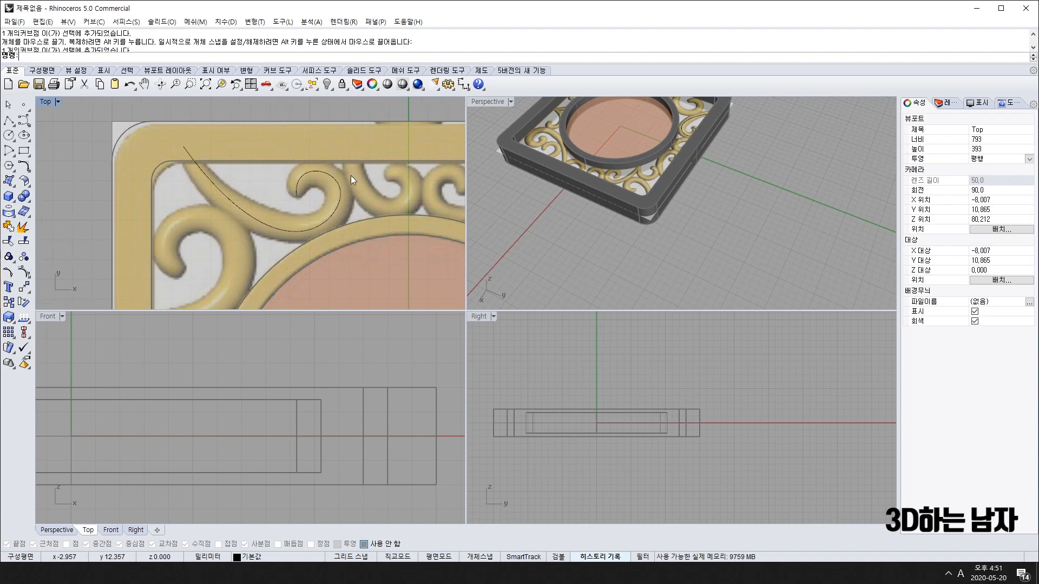
{"action": "left_click", "coordinate": [303, 177]}
{"action": "left_click", "coordinate": [7, 198]}
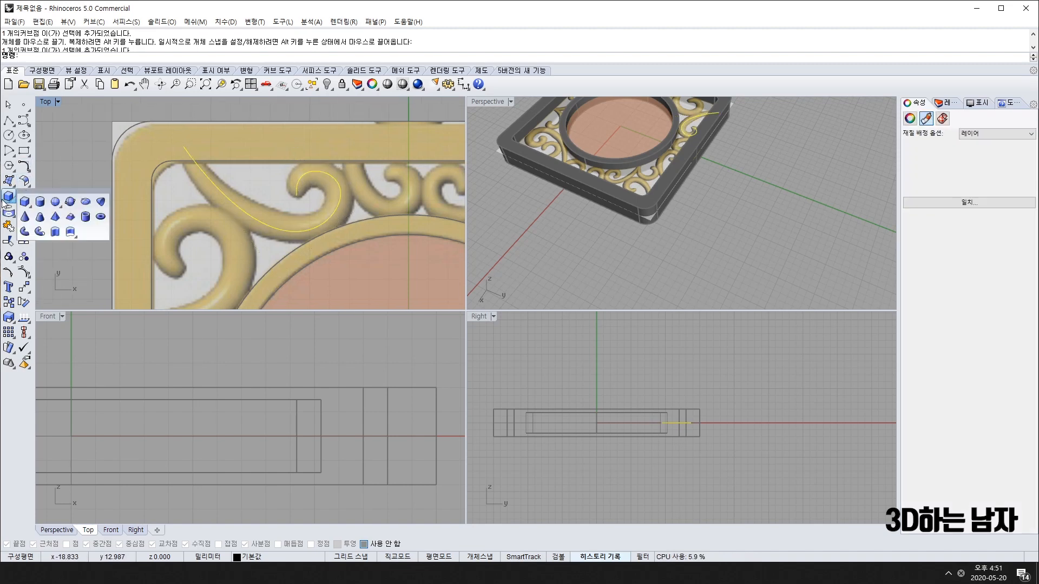
{"action": "left_click", "coordinate": [40, 232]}
{"action": "scroll", "coordinate": [186, 145], "scroll_direction": "up", "scroll_amount": 3}
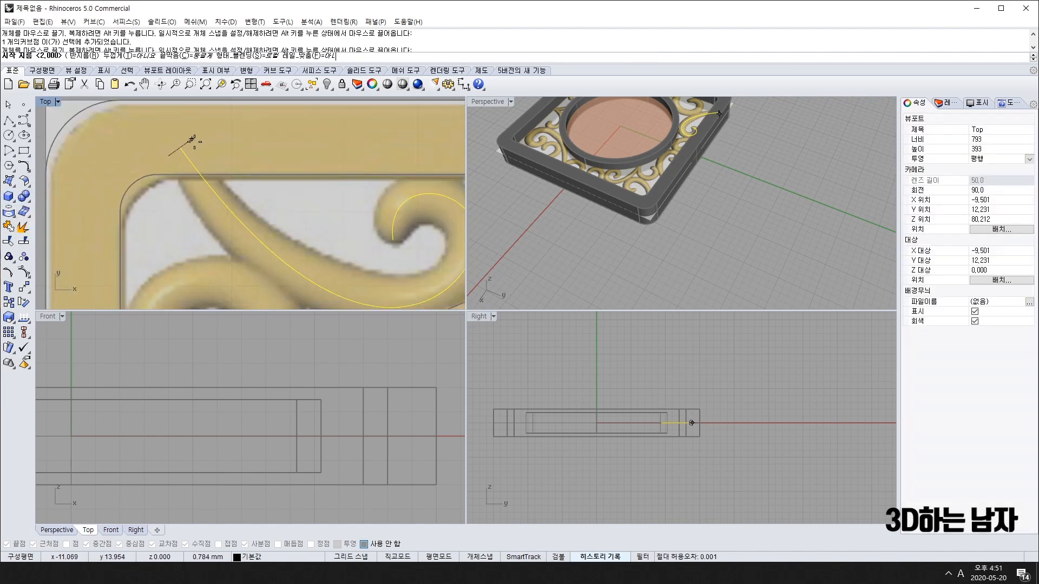
{"action": "left_click", "coordinate": [192, 140]}
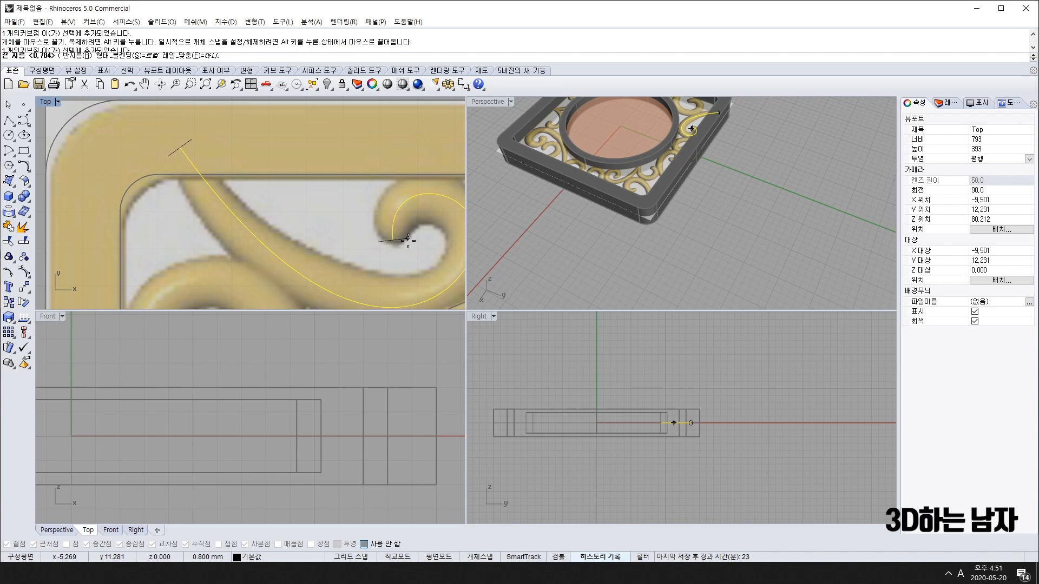
{"action": "left_click", "coordinate": [407, 239]}
- Add two intermediate diameters matching the scroll's width, about 1.47 mm at the outer curl and another midway along the tail, and build the pipe
{"action": "scroll", "coordinate": [324, 238], "scroll_direction": "down", "scroll_amount": 1}
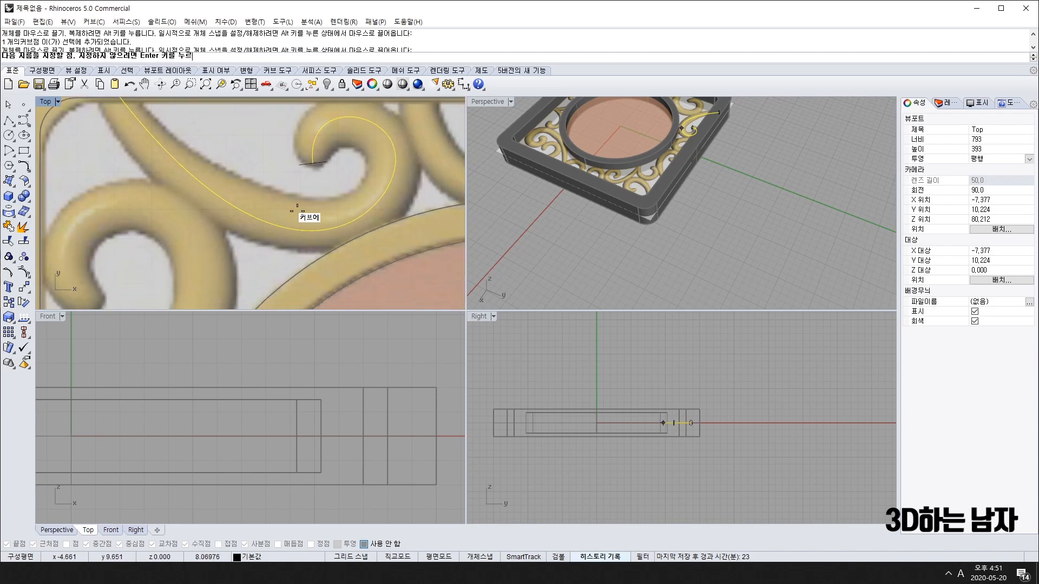
{"action": "scroll", "coordinate": [282, 221], "scroll_direction": "down", "scroll_amount": 1}
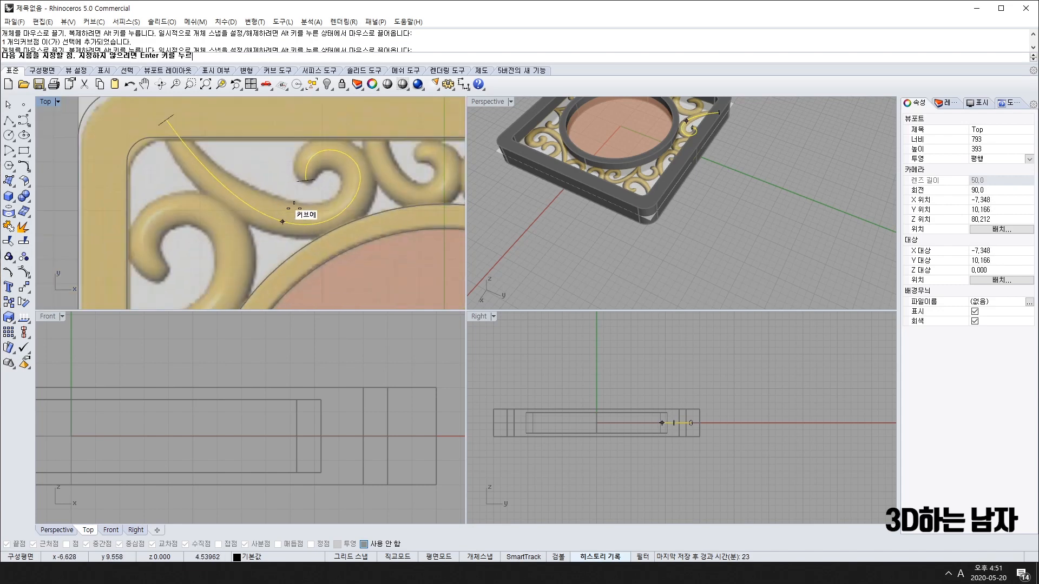
{"action": "left_click", "coordinate": [363, 181]}
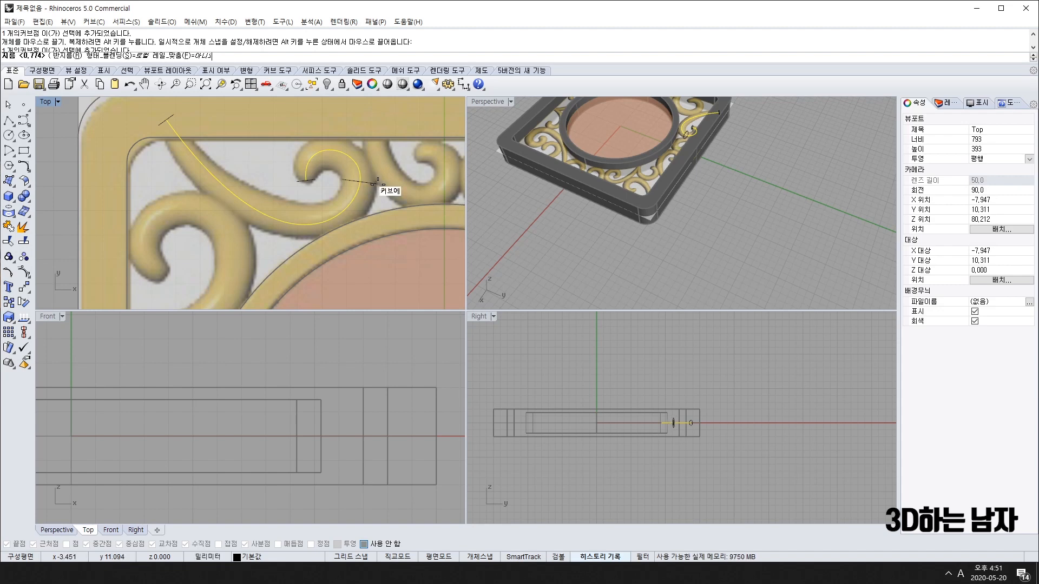
{"action": "left_click", "coordinate": [375, 184]}
{"action": "left_click", "coordinate": [250, 206]}
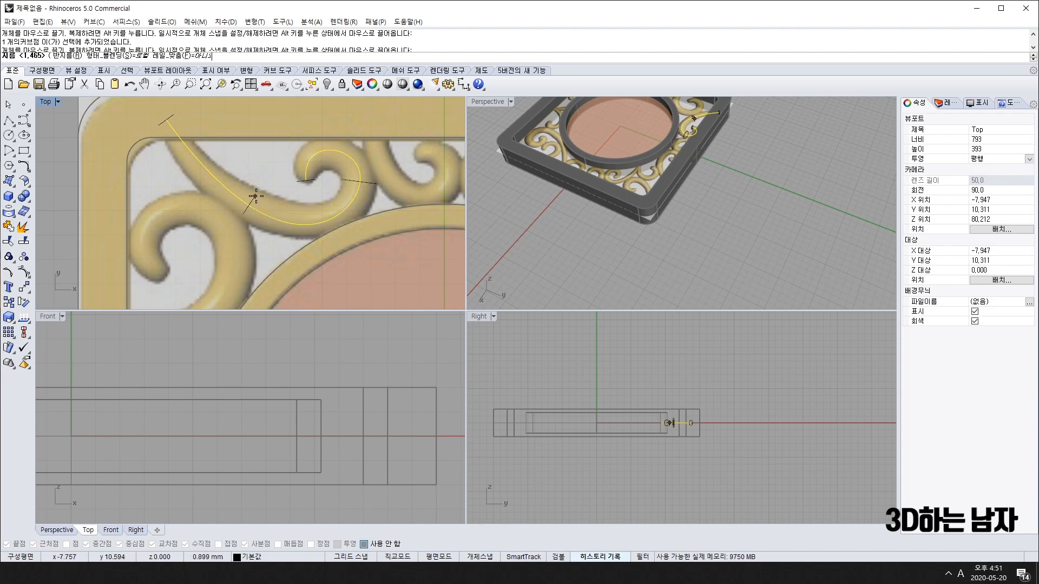
{"action": "left_click", "coordinate": [257, 191]}
{"action": "scroll", "coordinate": [259, 179], "scroll_direction": "down", "scroll_amount": 4}
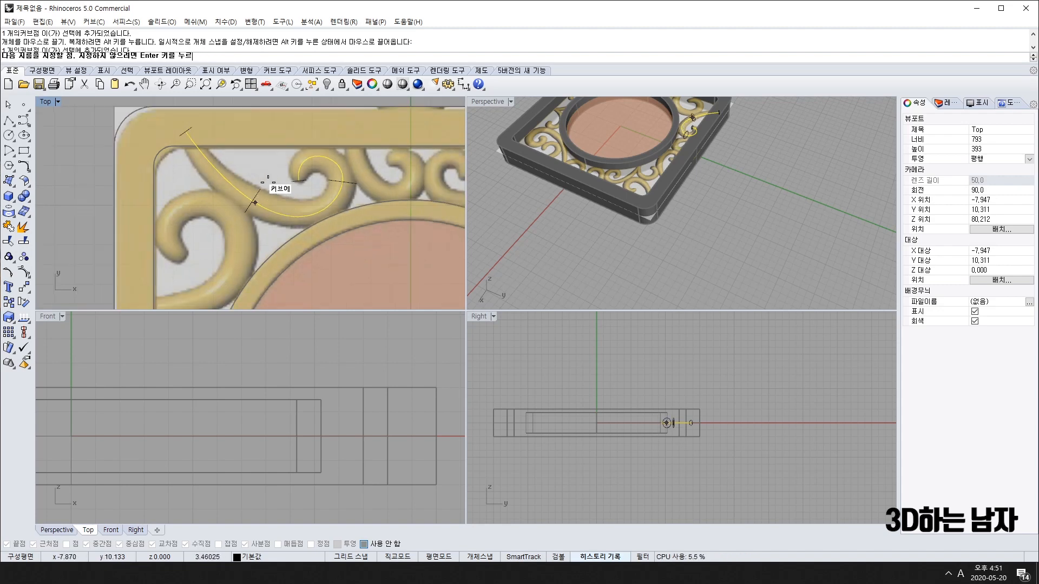
{"action": "key", "text": "Return"}
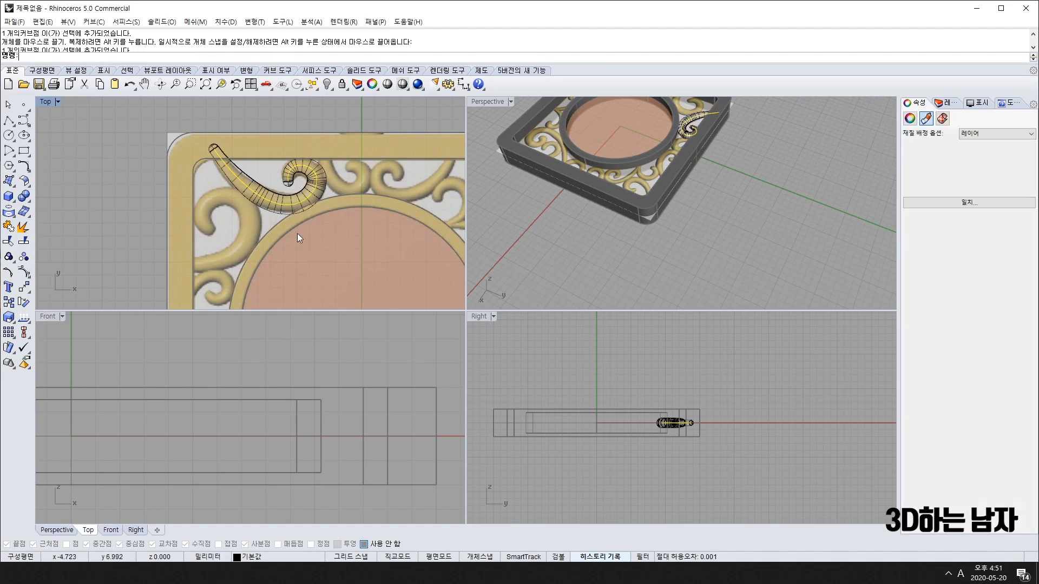
- Examine the piped scroll's thickness and fit between the frame and the circular ring from several angles
{"action": "scroll", "coordinate": [279, 205], "scroll_direction": "up", "scroll_amount": 5}
{"action": "right_click_drag", "start_coordinate": [636, 149], "coordinate": [619, 173]}
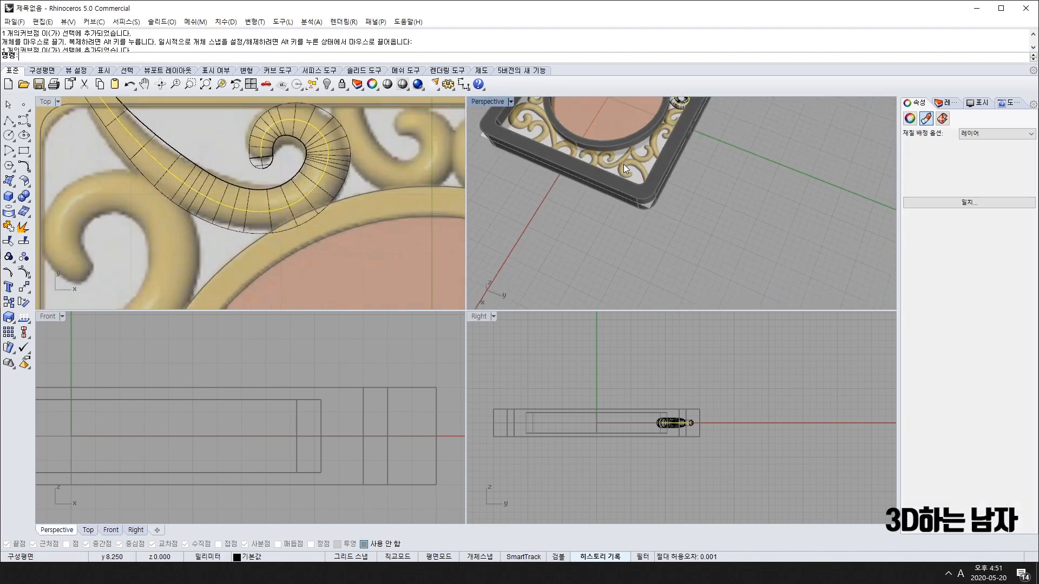
{"action": "scroll", "coordinate": [619, 173], "scroll_direction": "down", "scroll_amount": 3}
{"action": "scroll", "coordinate": [614, 158], "scroll_direction": "up", "scroll_amount": 6}
{"action": "scroll", "coordinate": [594, 140], "scroll_direction": "up", "scroll_amount": 4}
{"action": "left_click", "coordinate": [686, 190]}
{"action": "right_click_drag", "start_coordinate": [476, 214], "coordinate": [541, 140]}
{"action": "scroll", "coordinate": [557, 243], "scroll_direction": "down", "scroll_amount": 3}
{"action": "scroll", "coordinate": [579, 244], "scroll_direction": "down", "scroll_amount": 8}
{"action": "right_click_drag", "start_coordinate": [507, 222], "coordinate": [605, 160]}
{"action": "scroll", "coordinate": [600, 152], "scroll_direction": "up", "scroll_amount": 5}
{"action": "scroll", "coordinate": [601, 178], "scroll_direction": "up", "scroll_amount": 5}
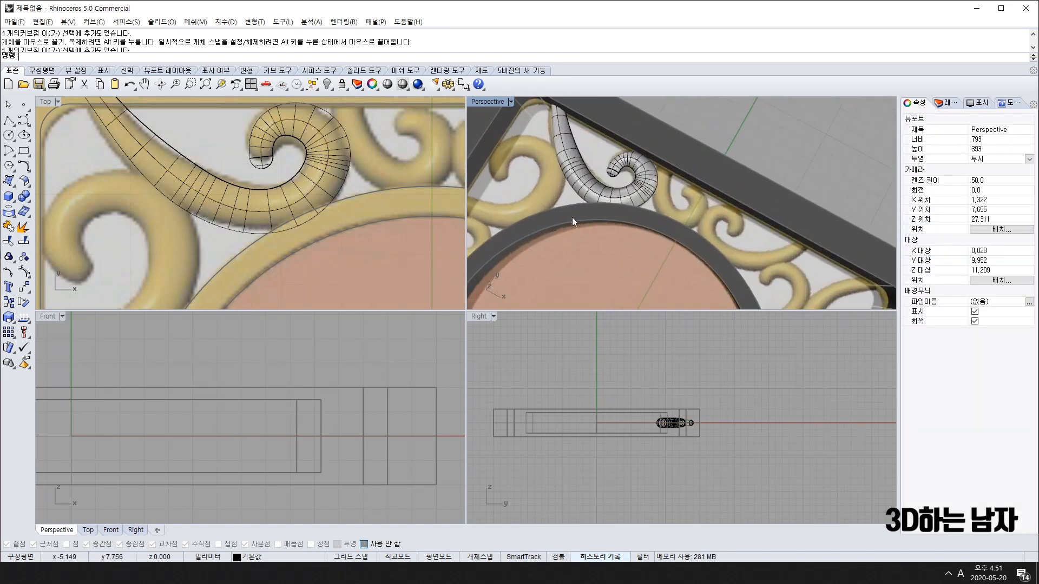
{"action": "right_click_drag", "start_coordinate": [677, 162], "coordinate": [610, 129]}
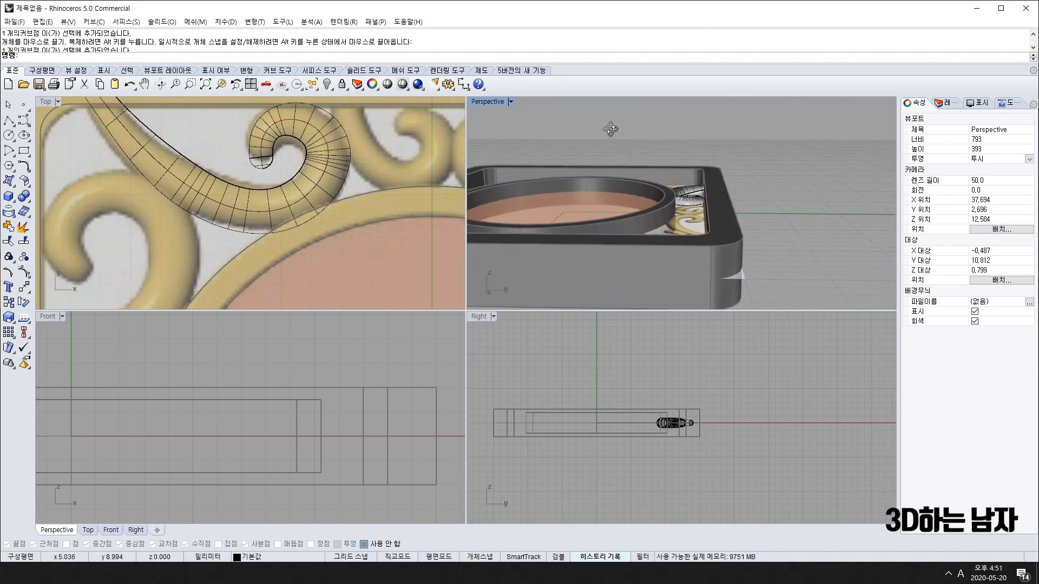
{"action": "scroll", "coordinate": [733, 211], "scroll_direction": "up", "scroll_amount": 10}
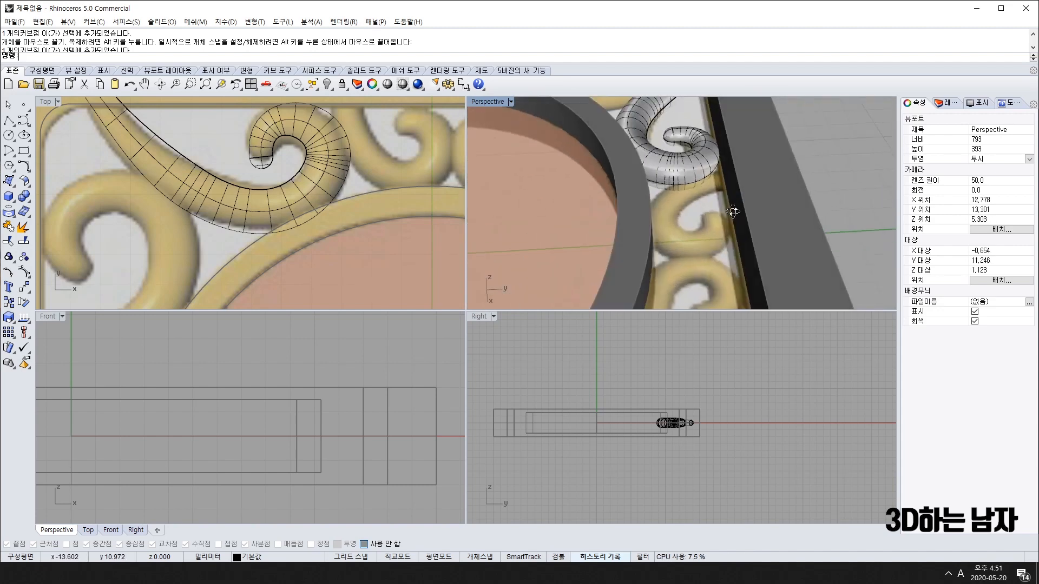
{"action": "scroll", "coordinate": [733, 212], "scroll_direction": "down", "scroll_amount": 10}
{"action": "scroll", "coordinate": [335, 196], "scroll_direction": "down", "scroll_amount": 6}
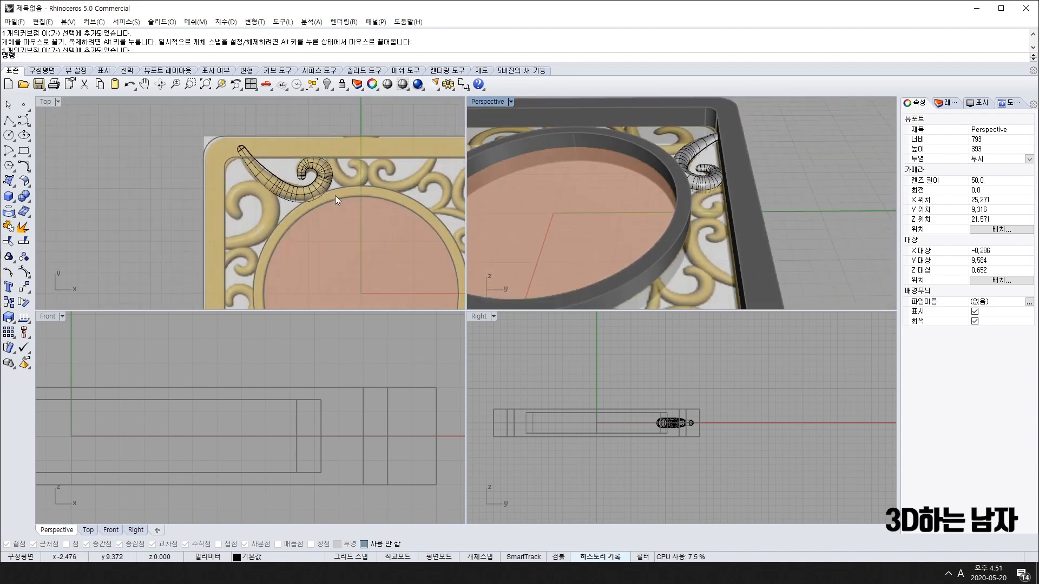
- In the Top view, draw a six-point degree-3 control-point curve along the scroll right of the vertical centre line, under the frame's upper edge
{"action": "scroll", "coordinate": [336, 196], "scroll_direction": "down", "scroll_amount": 3}
{"action": "scroll", "coordinate": [339, 193], "scroll_direction": "up", "scroll_amount": 8}
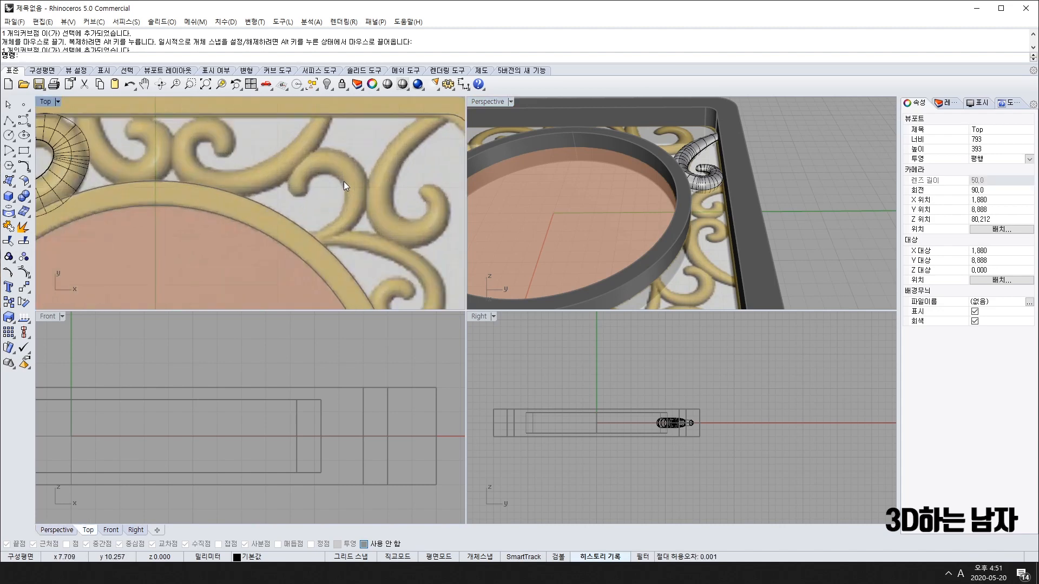
{"action": "right_click_drag", "start_coordinate": [336, 146], "coordinate": [379, 215]}
{"action": "right_click", "coordinate": [378, 215]}
{"action": "left_click", "coordinate": [370, 176]}
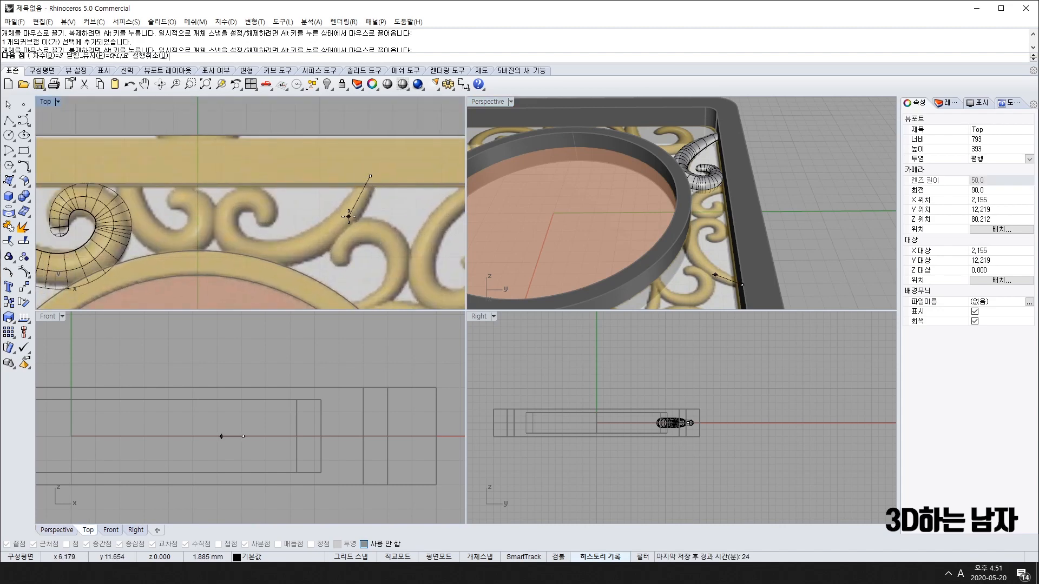
{"action": "left_click", "coordinate": [347, 219]}
{"action": "left_click", "coordinate": [222, 276]}
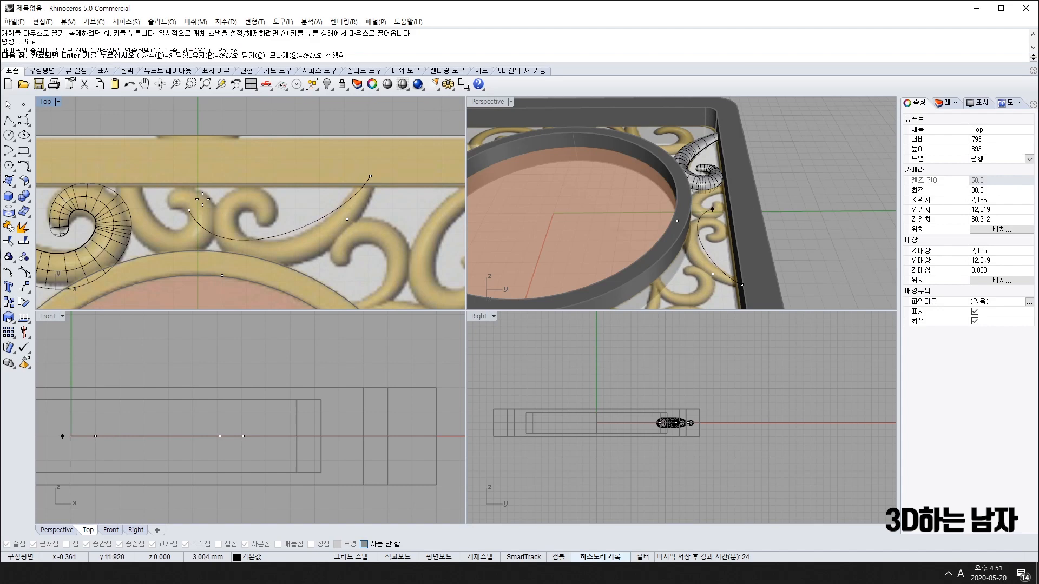
{"action": "left_click", "coordinate": [217, 164]}
{"action": "left_click", "coordinate": [278, 200]}
{"action": "left_click", "coordinate": [266, 225]}
{"action": "right_click", "coordinate": [267, 226]}
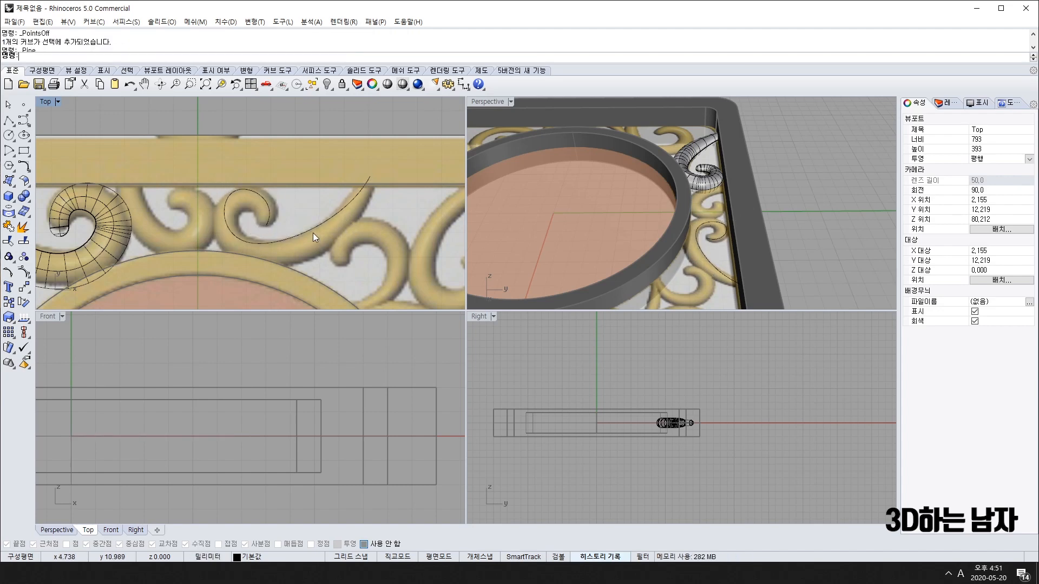
- Move three control points of the second scroll curve to centre its bend and curl on the reference image
{"action": "left_click", "coordinate": [313, 233]}
{"action": "key", "text": "F10"}
{"action": "left_click_drag", "start_coordinate": [346, 219], "coordinate": [351, 236]}
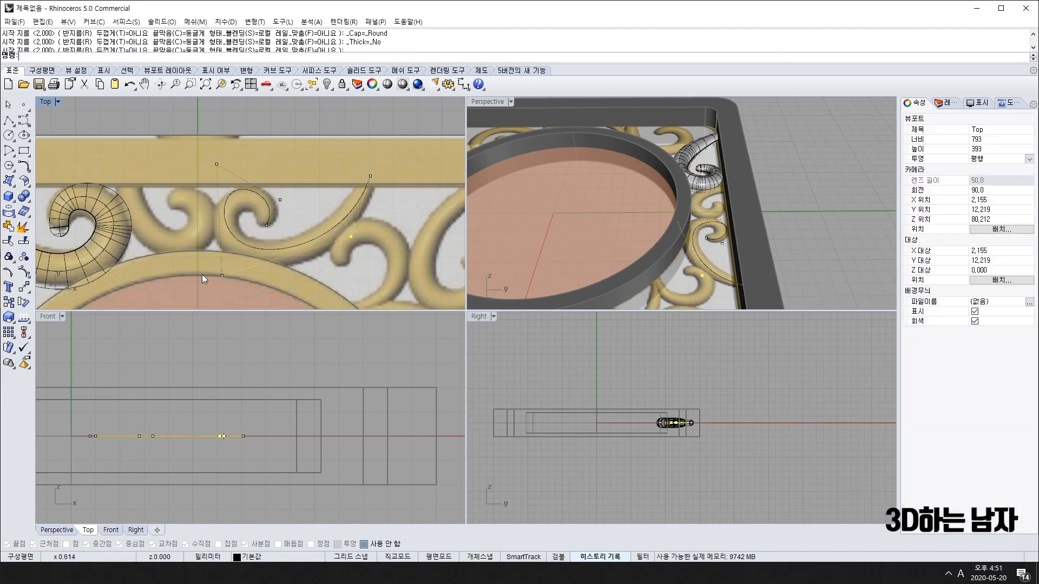
{"action": "left_click_drag", "start_coordinate": [222, 276], "coordinate": [219, 281]}
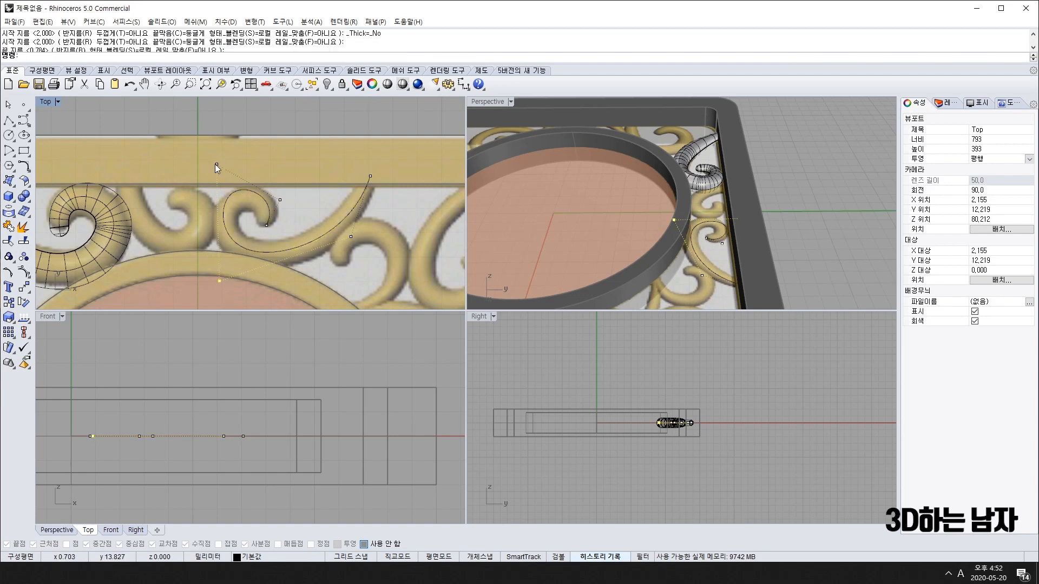
{"action": "left_click_drag", "start_coordinate": [216, 164], "coordinate": [214, 176]}
{"action": "key", "text": "Escape"}
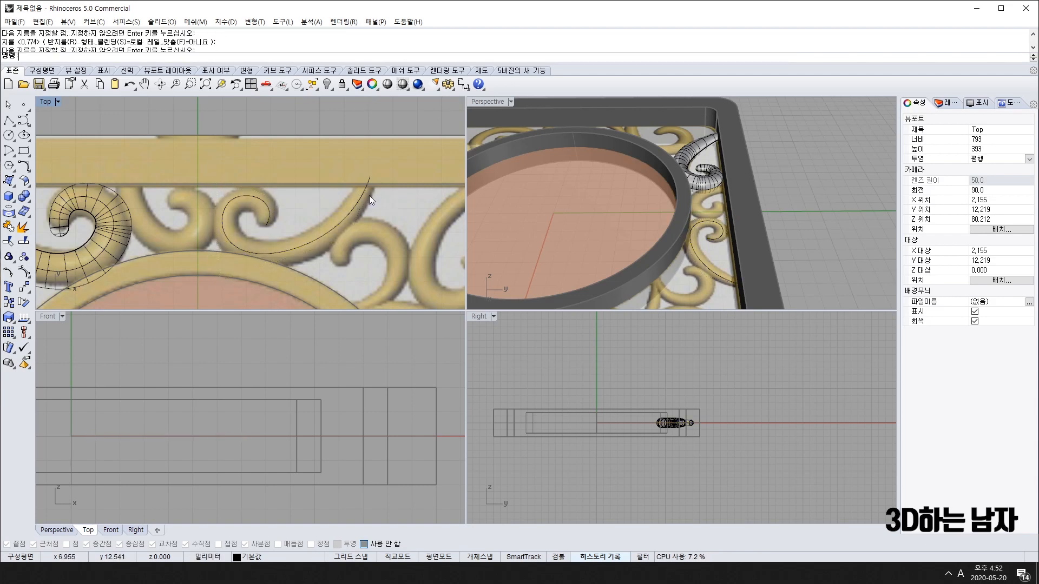
- Pipe the second scroll curve with about 0.82 mm at its outer end, 0.59 mm at its curled tip and a wider diameter at the bend
{"action": "left_click", "coordinate": [361, 197]}
{"action": "right_click", "coordinate": [364, 193]}
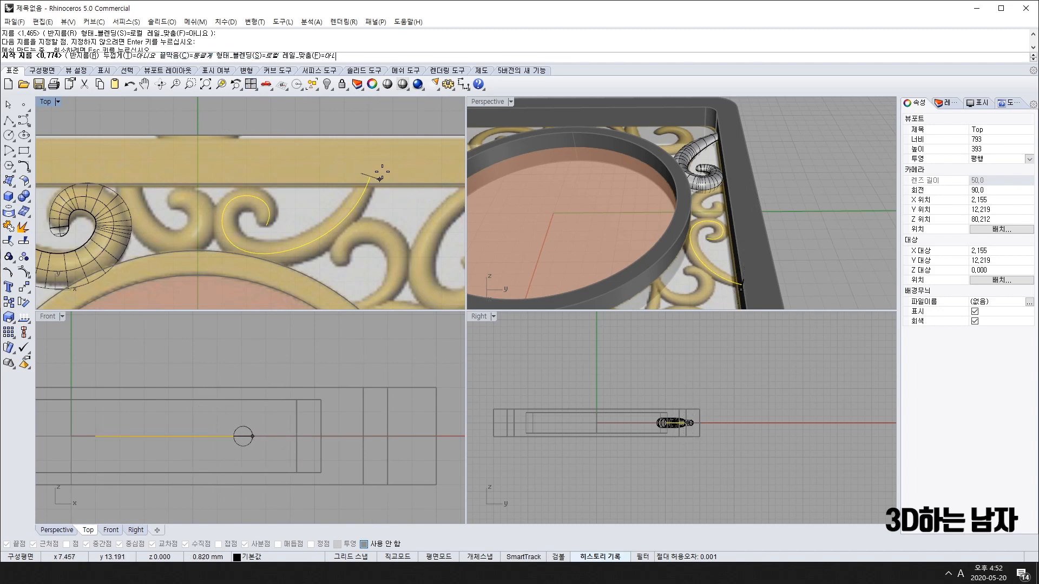
{"action": "left_click", "coordinate": [381, 178]}
{"action": "left_click", "coordinate": [272, 226]}
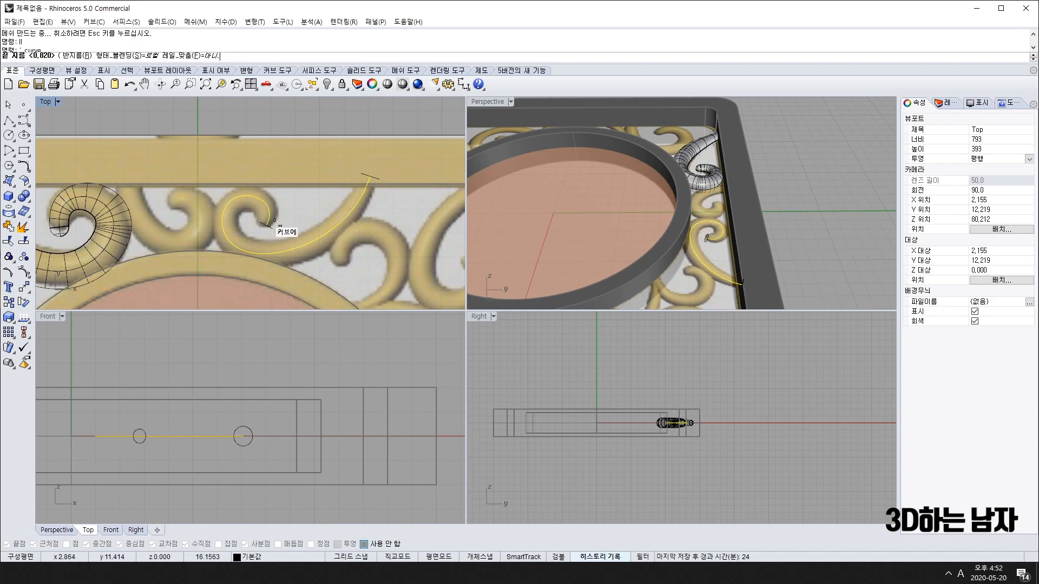
{"action": "left_click", "coordinate": [287, 248]}
{"action": "key", "text": "Return"}
{"action": "key", "text": "Return"}
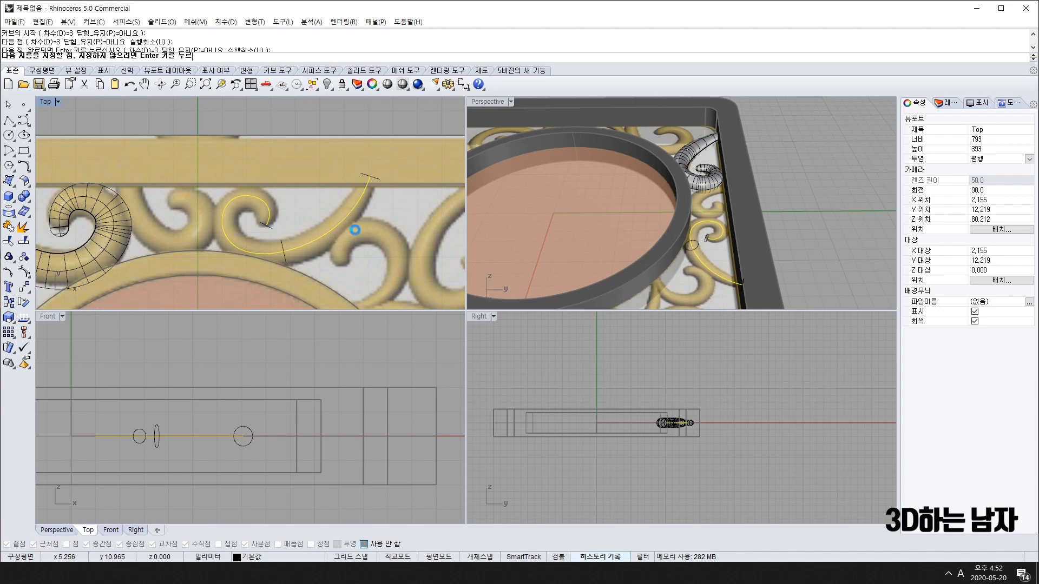
- Draw a twelve-point degree-3 control-point curve from the curled tip to the frame's left edge along the large scroll below the first one
{"action": "scroll", "coordinate": [418, 208], "scroll_direction": "down", "scroll_amount": 3}
{"action": "scroll", "coordinate": [411, 217], "scroll_direction": "down", "scroll_amount": 5}
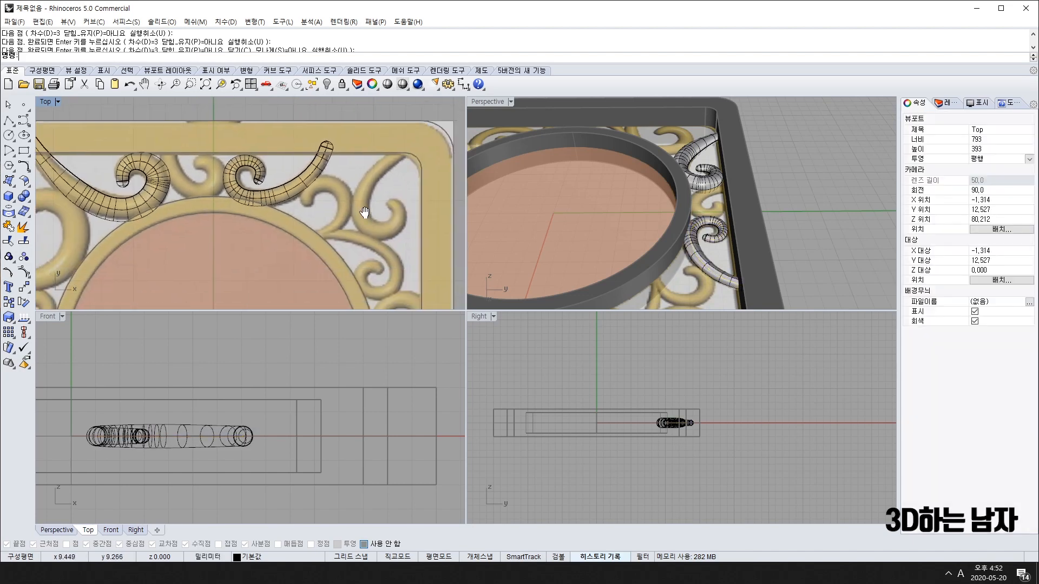
{"action": "right_click_drag", "start_coordinate": [160, 265], "coordinate": [220, 247]}
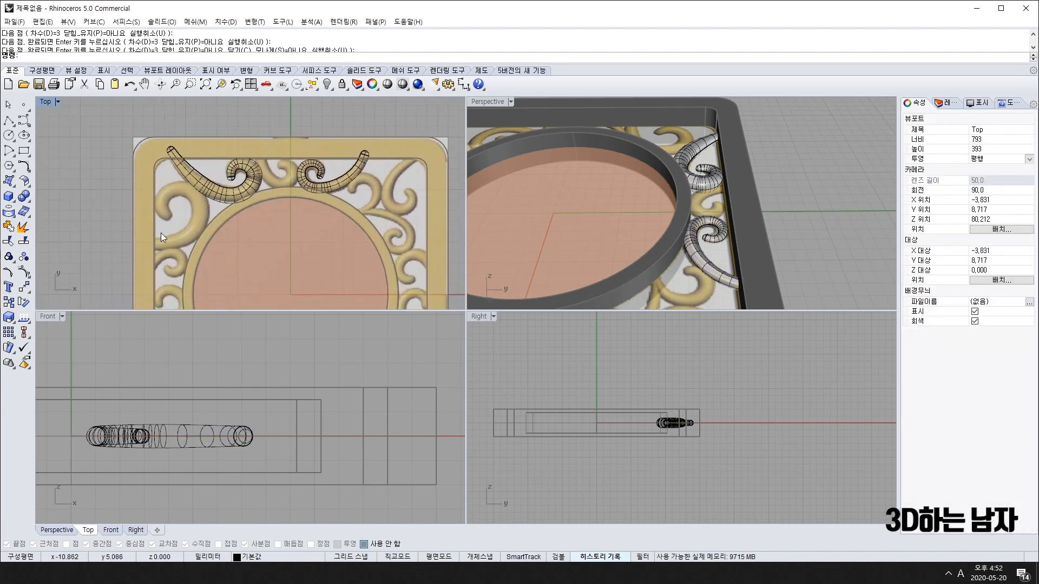
{"action": "left_click", "coordinate": [23, 121]}
{"action": "scroll", "coordinate": [165, 217], "scroll_direction": "up", "scroll_amount": 5}
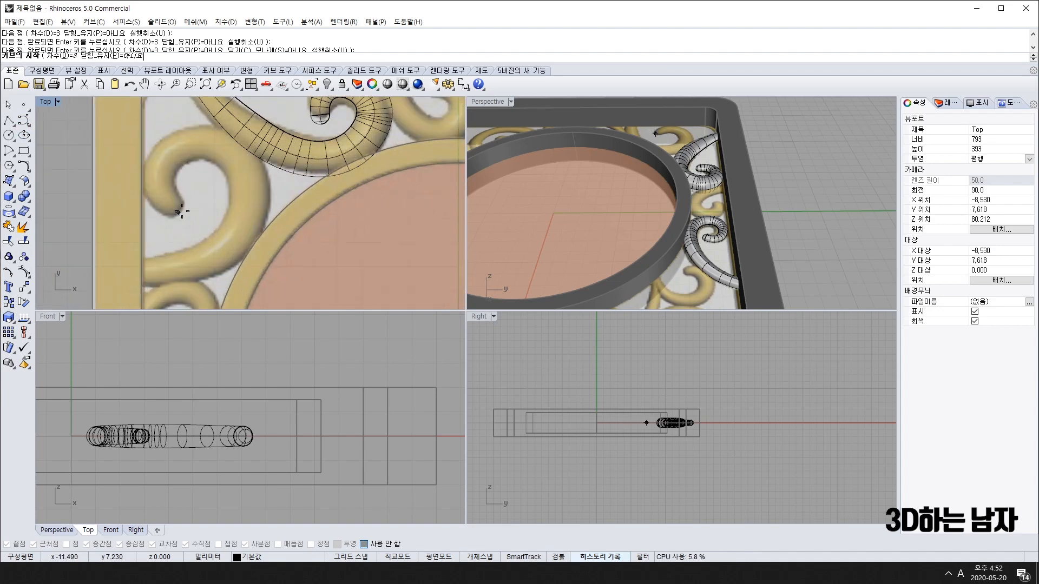
{"action": "left_click", "coordinate": [179, 213]}
{"action": "left_click", "coordinate": [156, 193]}
{"action": "left_click", "coordinate": [155, 167]}
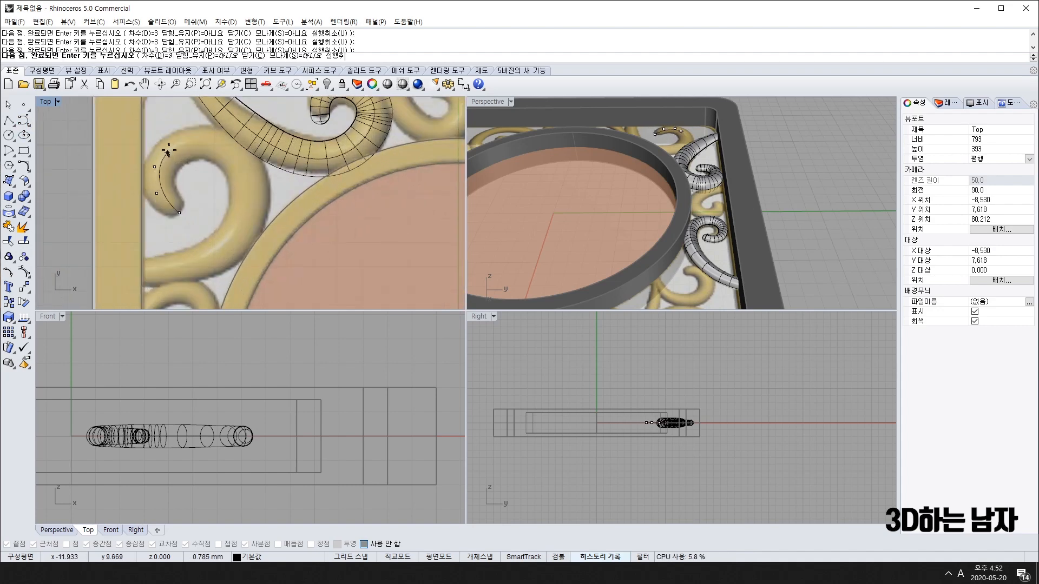
{"action": "left_click", "coordinate": [167, 147]}
{"action": "left_click", "coordinate": [243, 153]}
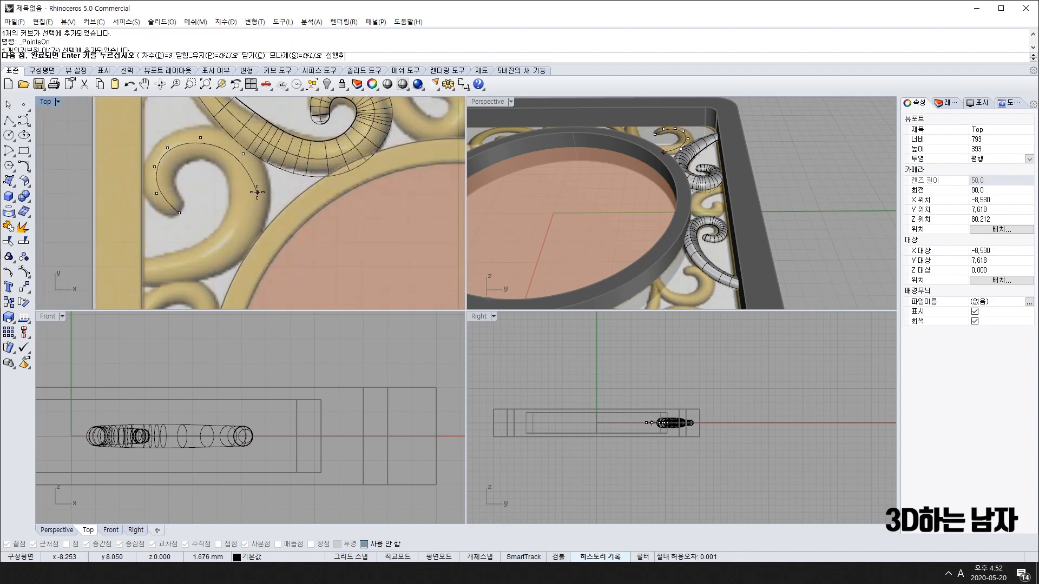
{"action": "left_click", "coordinate": [256, 192]}
{"action": "left_click", "coordinate": [248, 233]}
{"action": "left_click", "coordinate": [222, 258]}
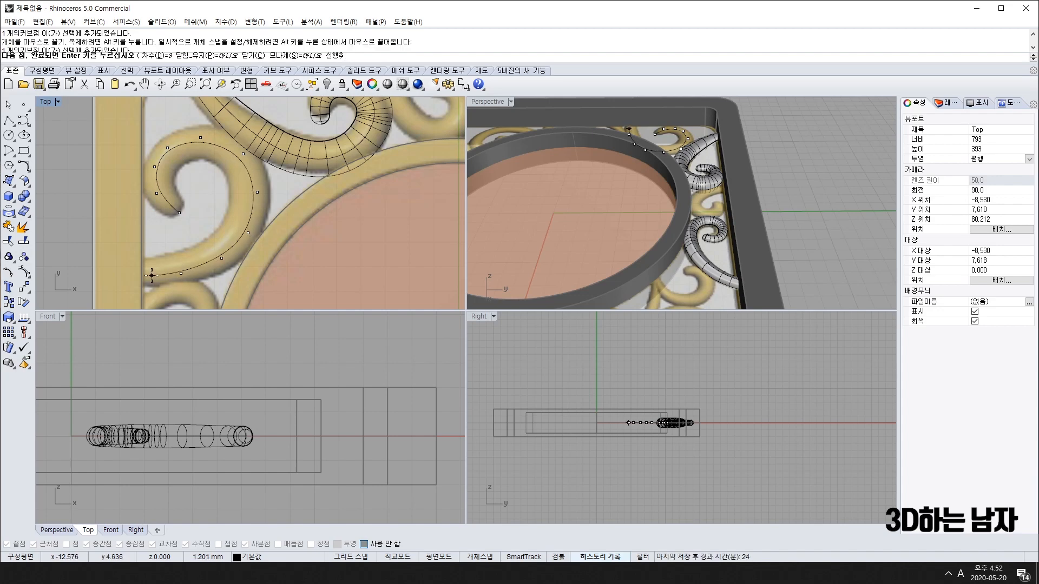
{"action": "left_click", "coordinate": [134, 276]}
{"action": "key", "text": "Return"}
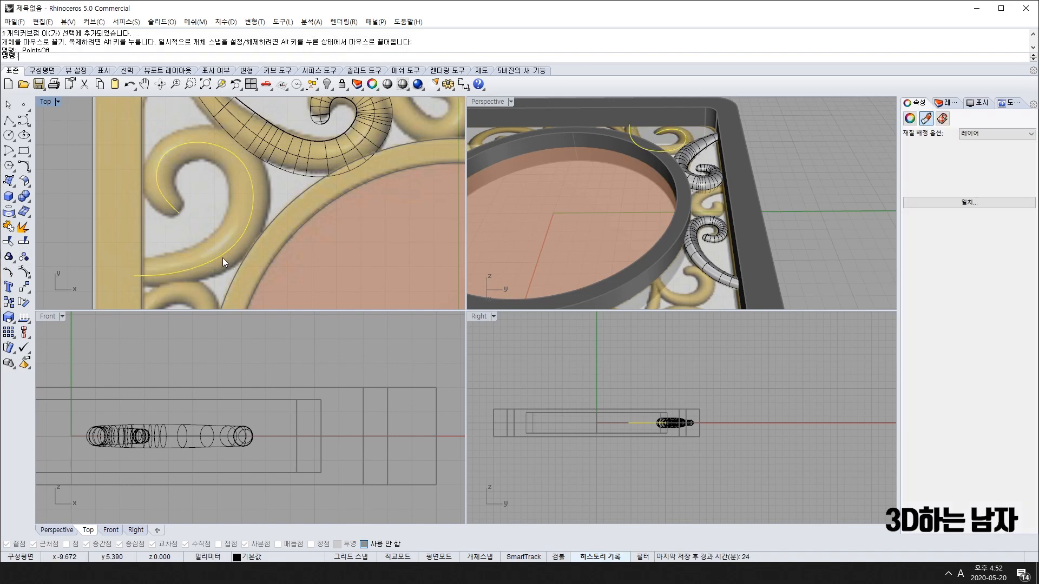
- Adjust the large scroll curve's control points along its lower bend, outer side and upper curl to follow the scroll's centre
{"action": "key", "text": "F10"}
{"action": "left_click_drag", "start_coordinate": [198, 270], "coordinate": [245, 229]}
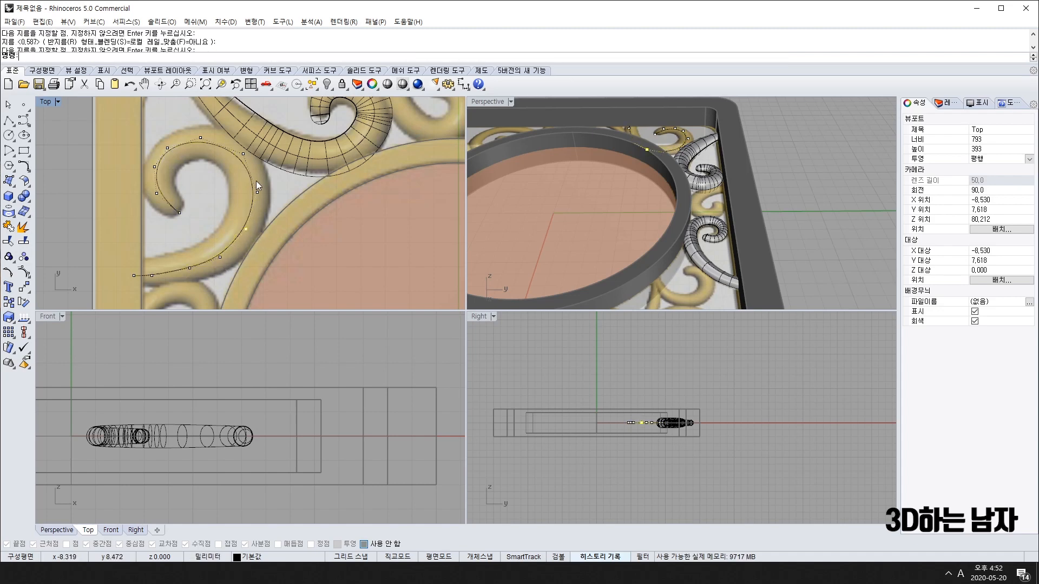
{"action": "left_click_drag", "start_coordinate": [257, 192], "coordinate": [258, 194]}
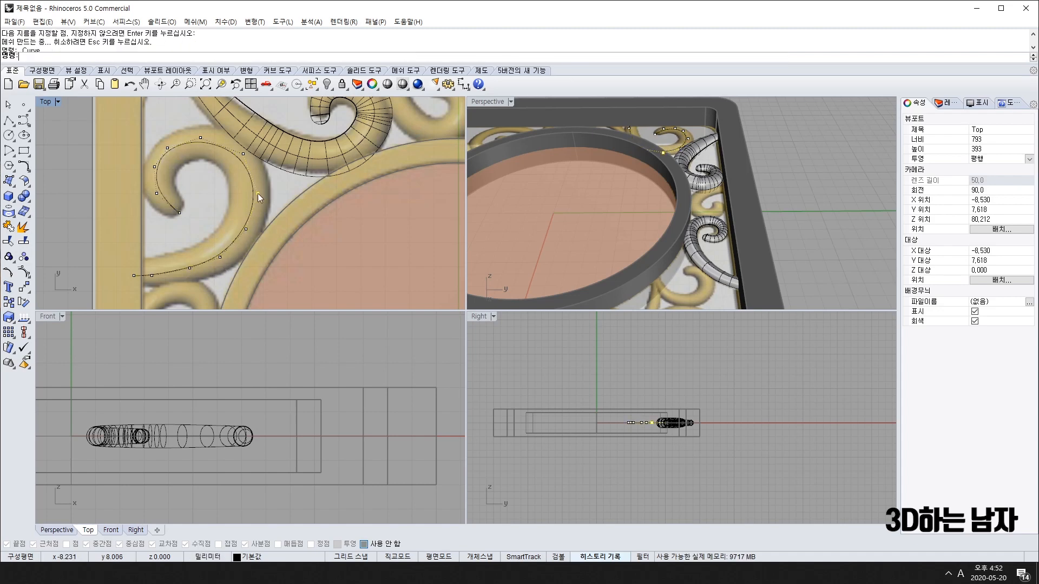
{"action": "left_click_drag", "start_coordinate": [243, 154], "coordinate": [166, 145]}
{"action": "left_click", "coordinate": [155, 167]}
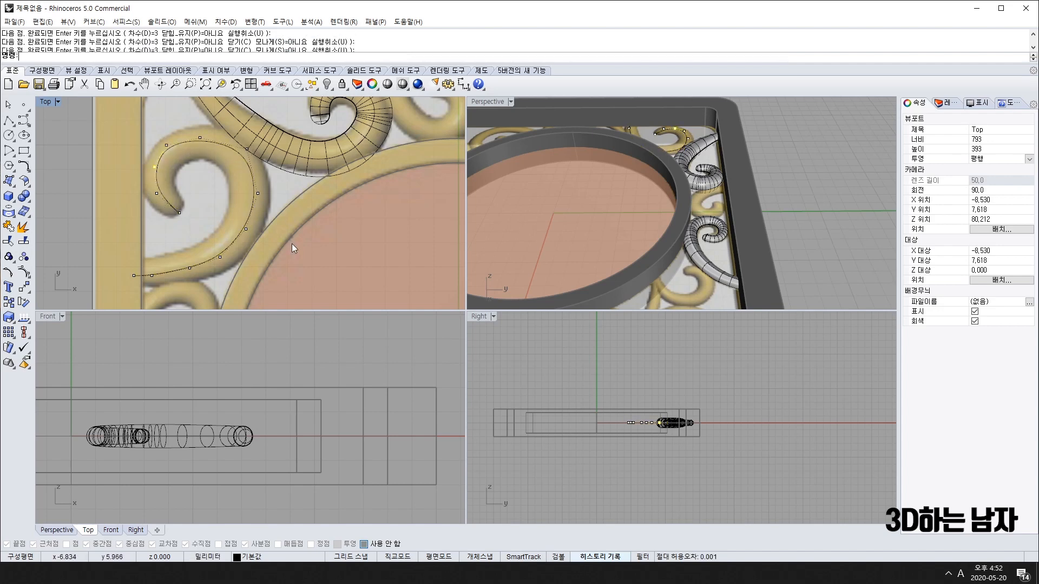
- Replace the large scroll's curve with a six-point degree-3 control-point curve running from the curled tip to the frame's left edge
{"action": "left_click", "coordinate": [251, 184]}
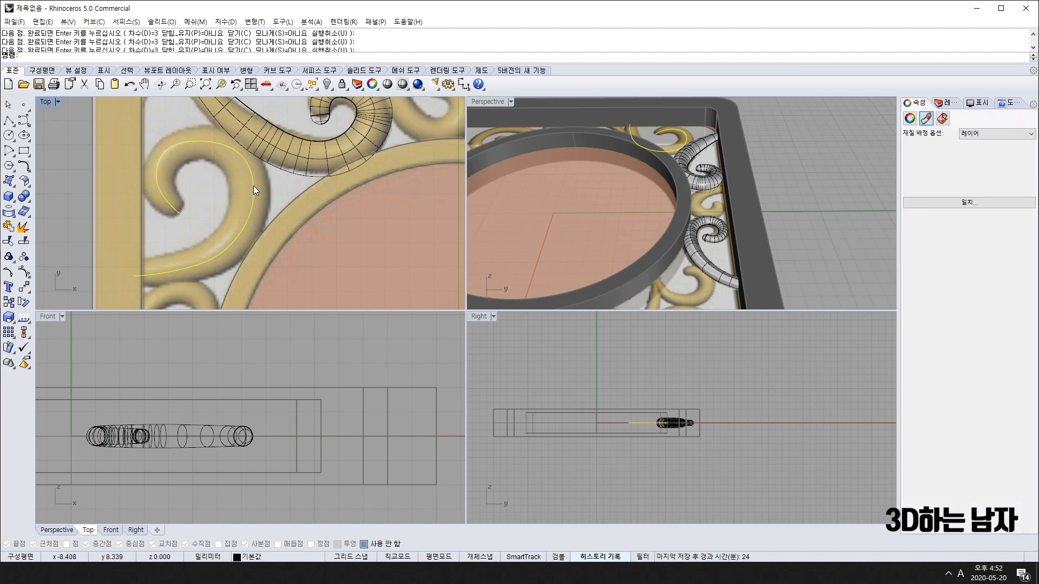
{"action": "key", "text": "Delete"}
{"action": "key", "text": "Return"}
{"action": "left_click", "coordinate": [181, 215]}
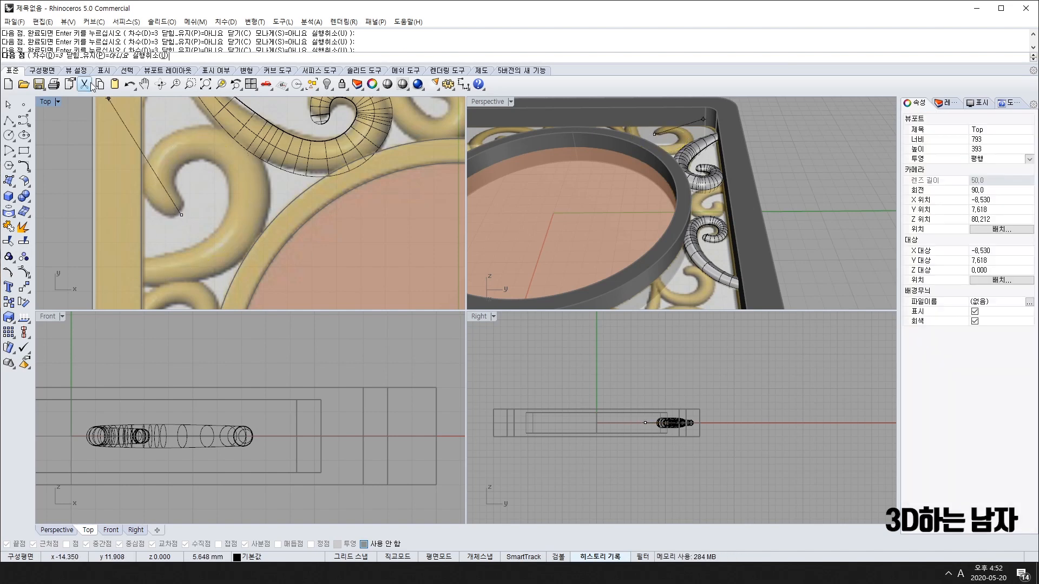
{"action": "left_click", "coordinate": [113, 116]}
{"action": "left_click", "coordinate": [275, 117]}
{"action": "left_click", "coordinate": [292, 262]}
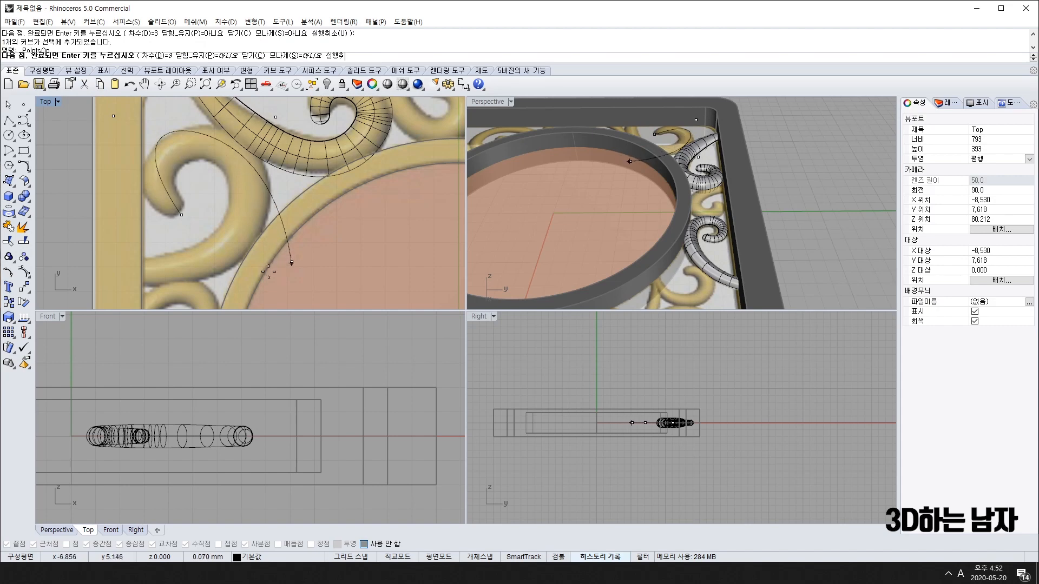
{"action": "left_click", "coordinate": [120, 269]}
{"action": "key", "text": "Return"}
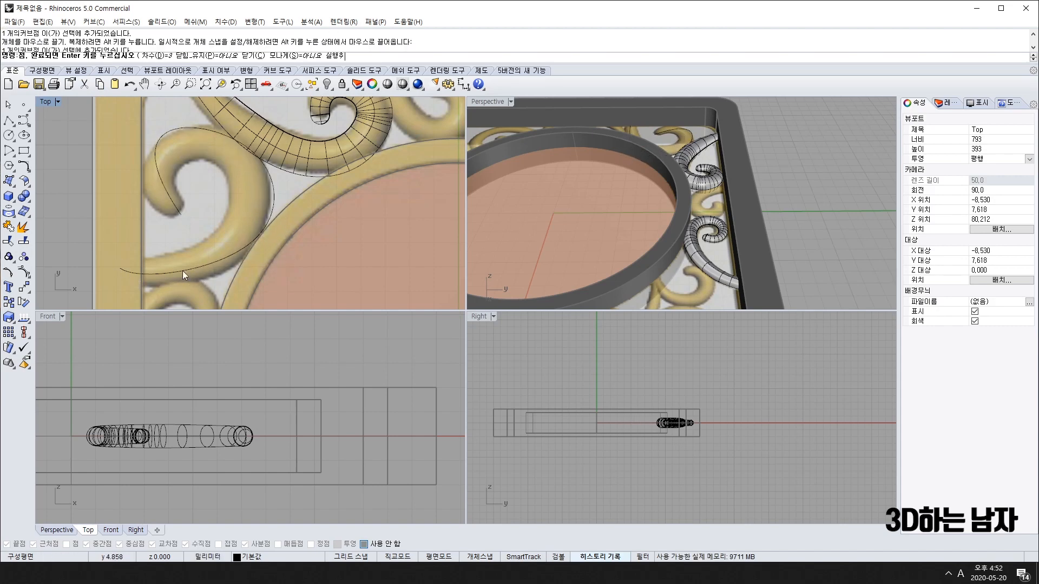
- Show the new curve's control points and move the three around the upper curl and outer bend to follow the scroll's centre
{"action": "key", "text": "F10"}
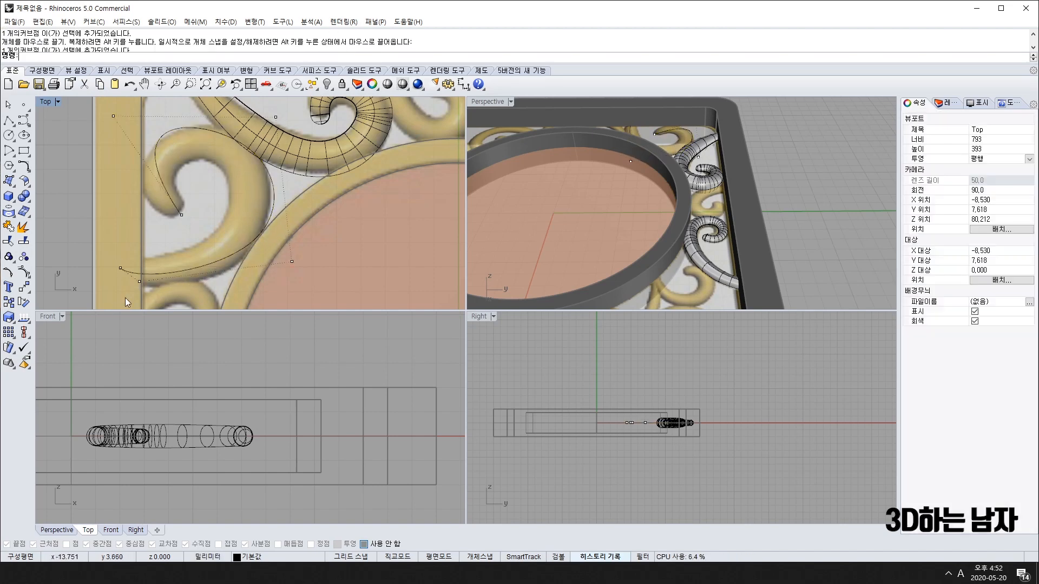
{"action": "left_click_drag", "start_coordinate": [293, 263], "coordinate": [262, 268]}
{"action": "left_click", "coordinate": [274, 118]}
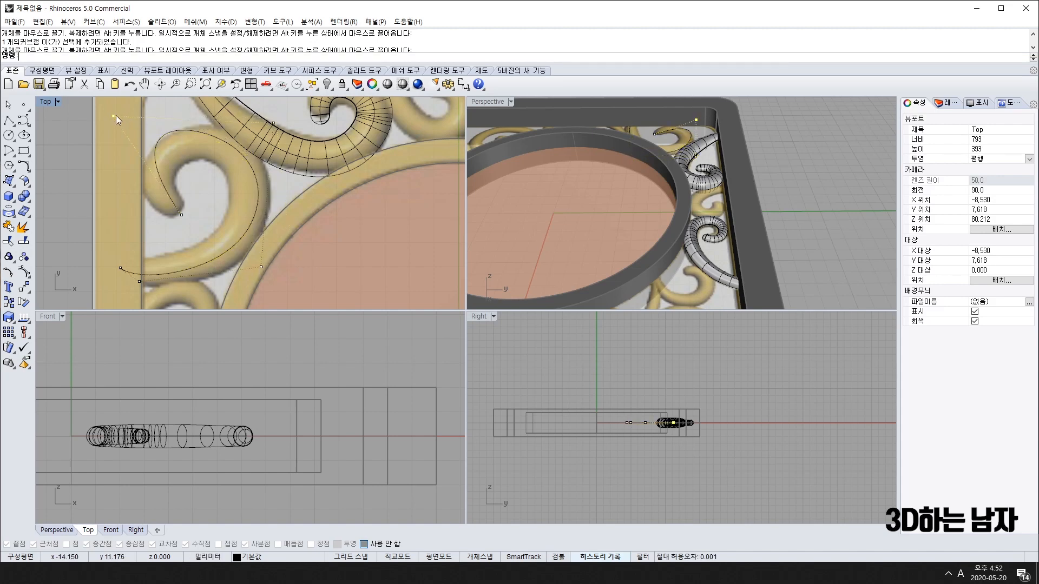
{"action": "left_click_drag", "start_coordinate": [114, 116], "coordinate": [115, 138]}
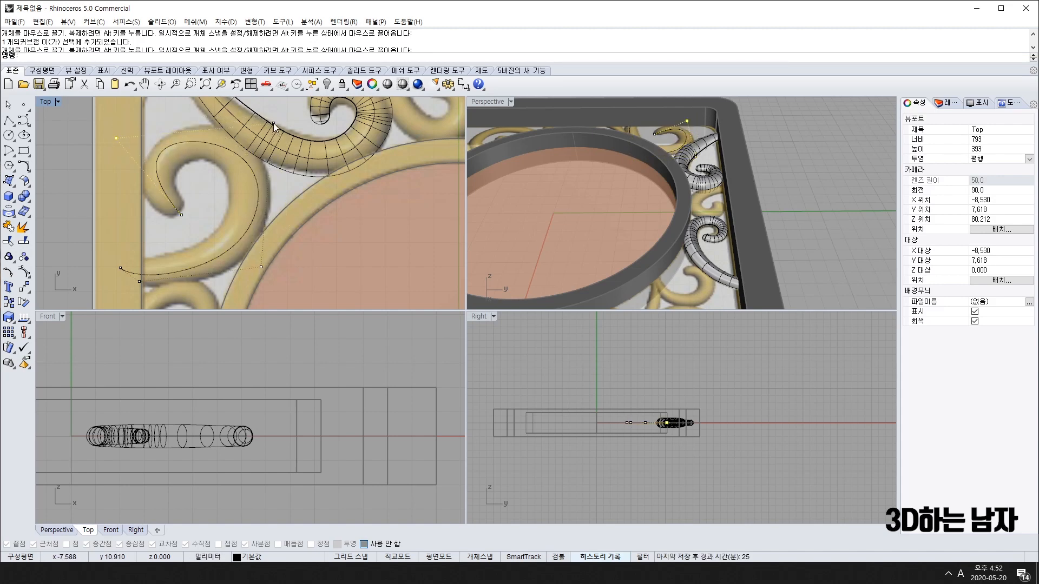
{"action": "left_click_drag", "start_coordinate": [274, 123], "coordinate": [260, 116]}
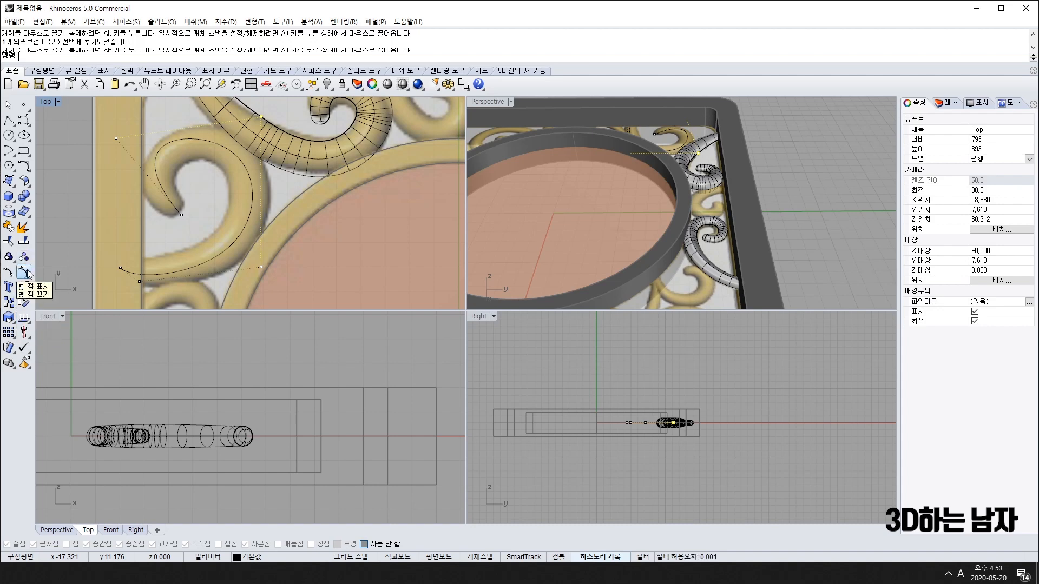
- Insert two knots into the large scroll curve, one along the upper curl and one on the outer side
{"action": "left_click", "coordinate": [27, 274]}
{"action": "left_click", "coordinate": [57, 270]}
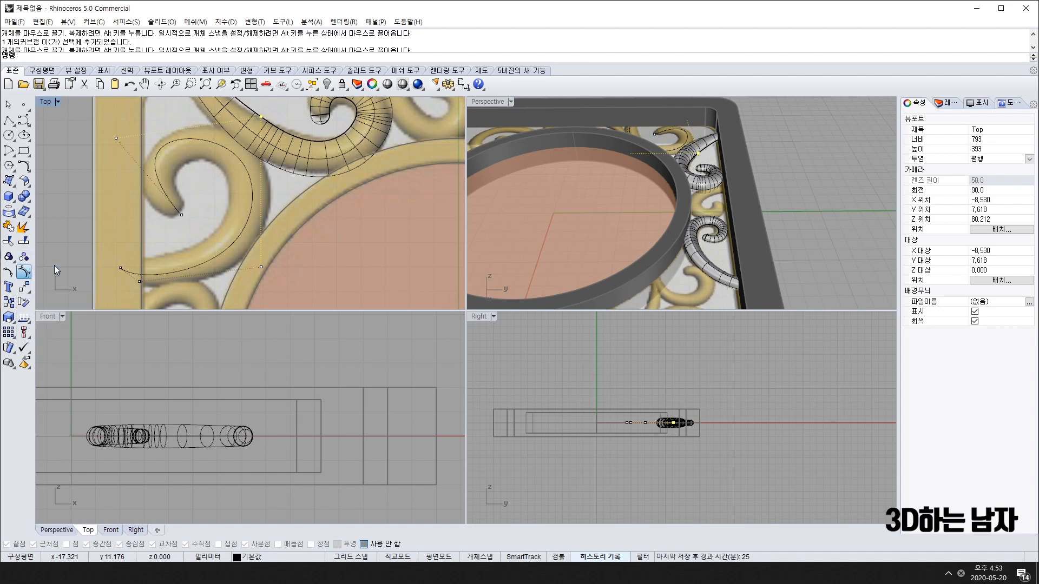
{"action": "left_click", "coordinate": [23, 272]}
{"action": "left_click_drag", "start_coordinate": [60, 209], "coordinate": [60, 115]}
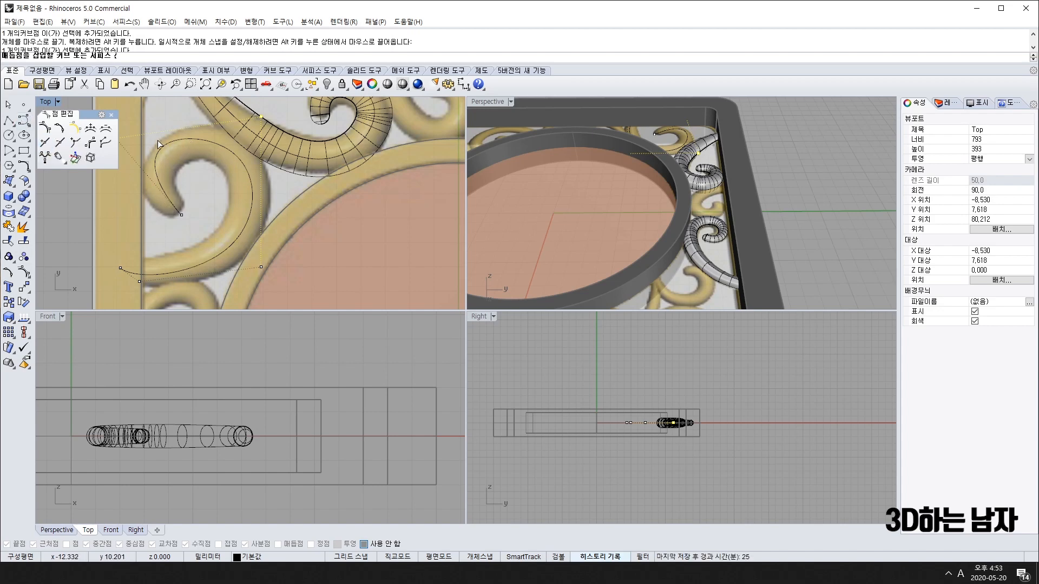
{"action": "left_click", "coordinate": [180, 140]}
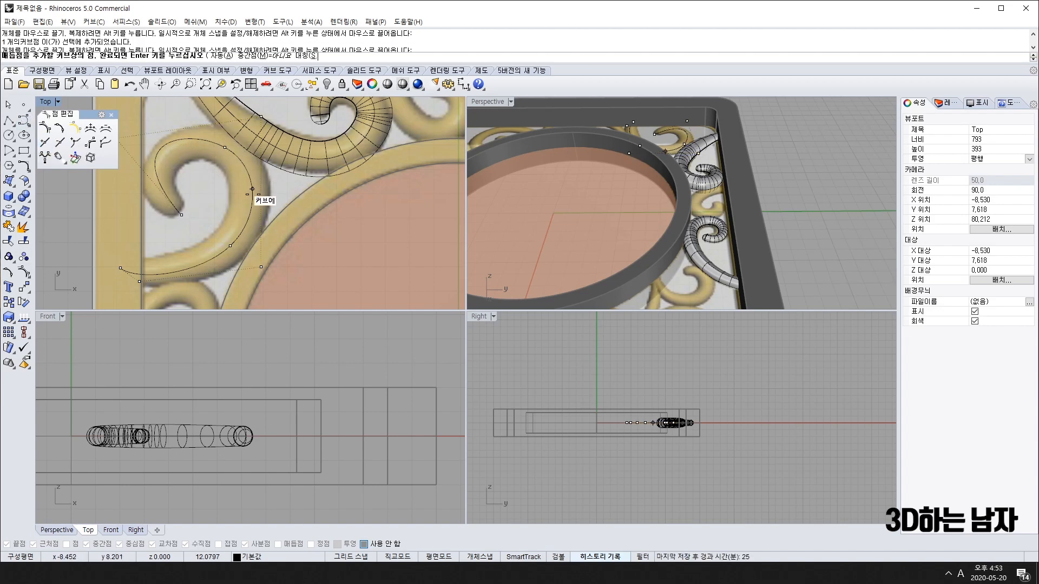
{"action": "left_click", "coordinate": [171, 135]}
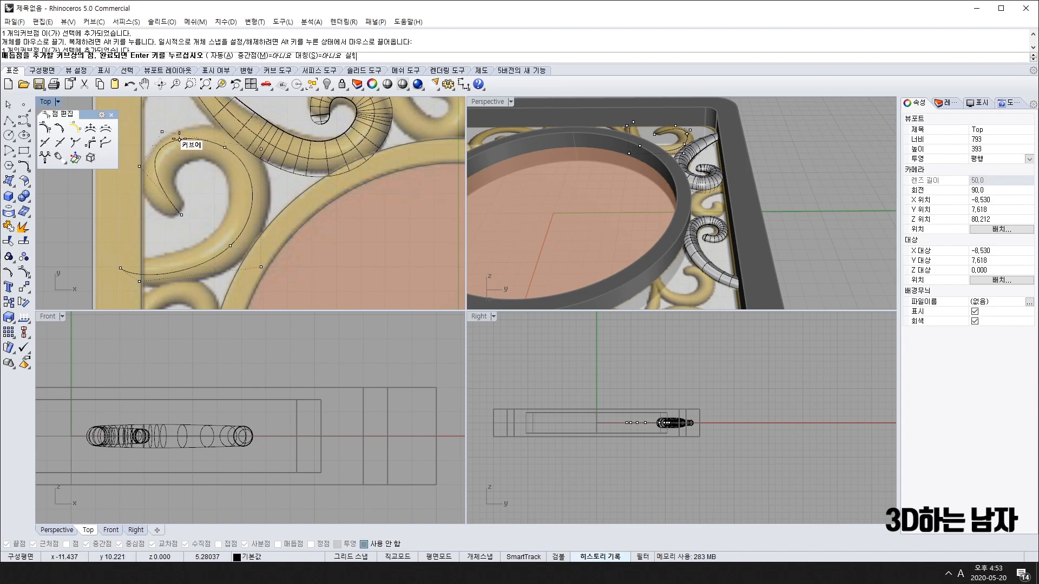
{"action": "left_click", "coordinate": [249, 177]}
{"action": "key", "text": "Return"}
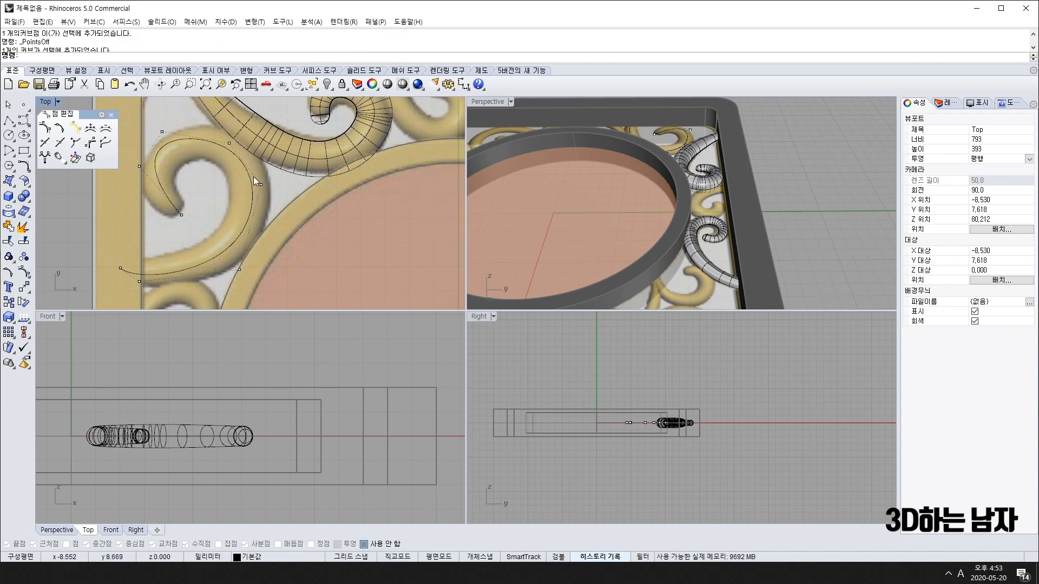
- Move the three control points around the large scroll's upper curl outward from the curve to round out the curl
{"action": "left_click", "coordinate": [163, 131]}
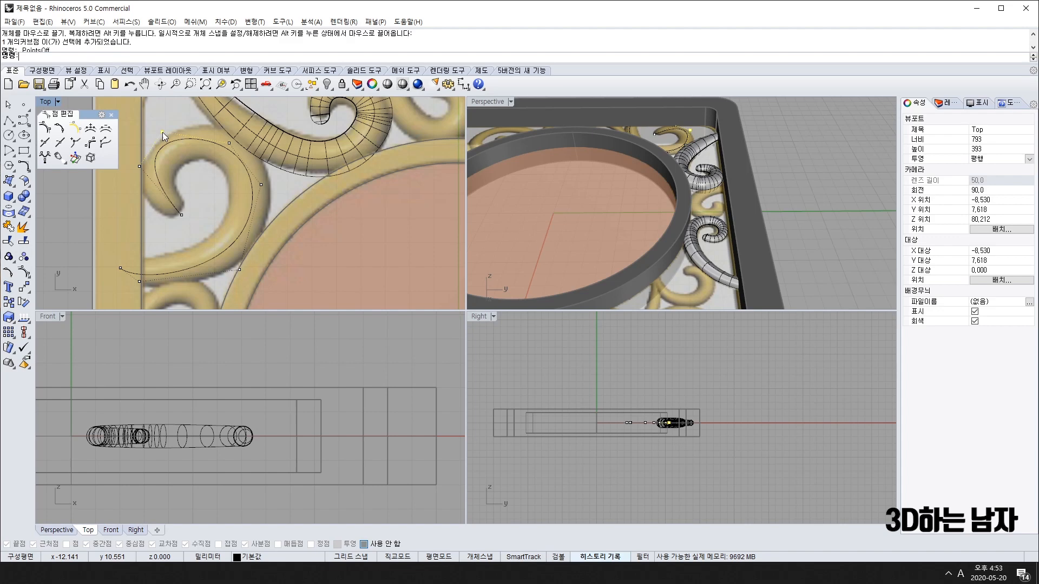
{"action": "left_click", "coordinate": [261, 183]}
{"action": "key", "text": "Delete"}
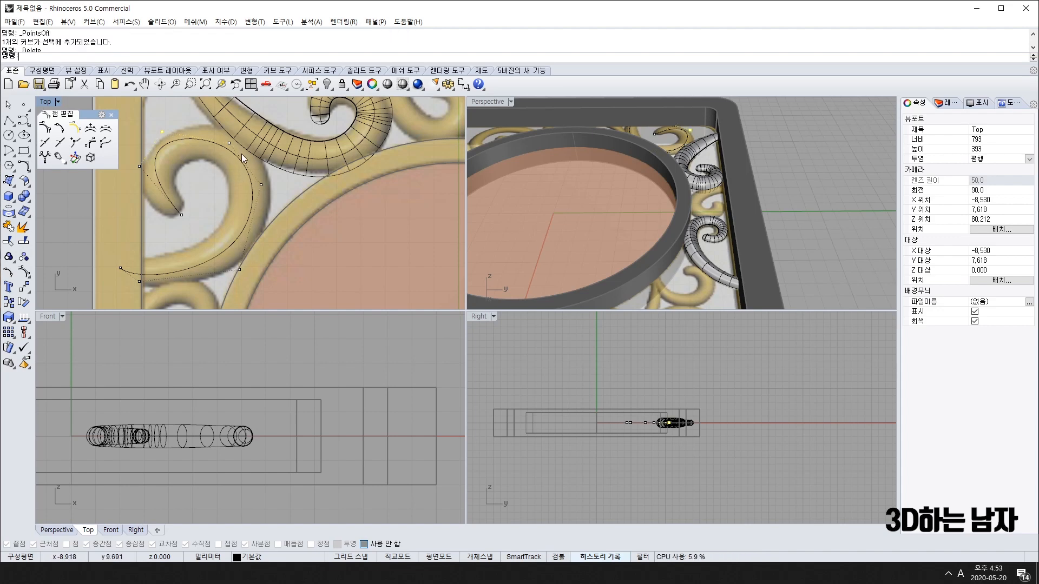
{"action": "left_click", "coordinate": [262, 185]}
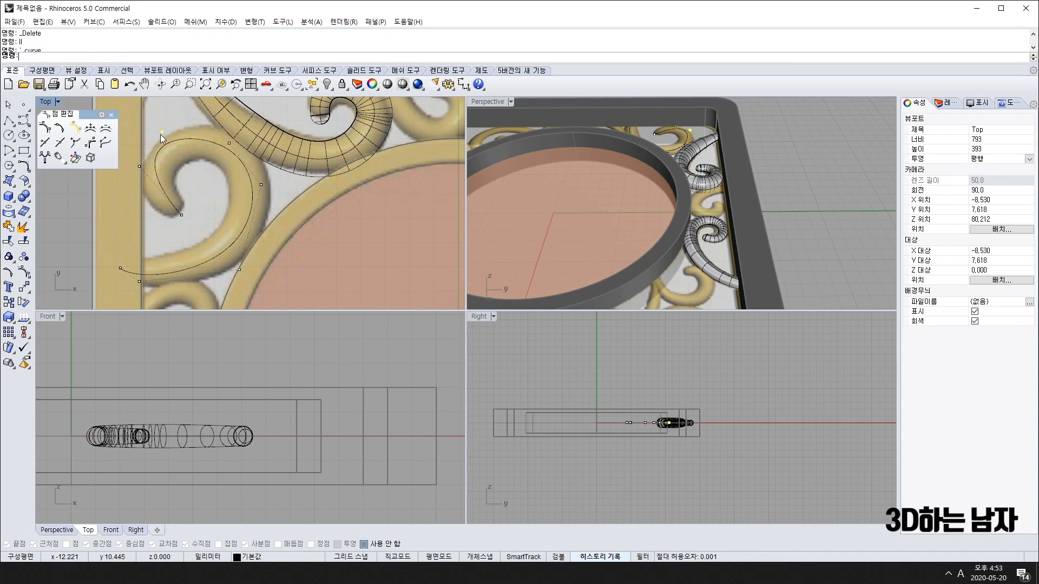
{"action": "left_click_drag", "start_coordinate": [163, 131], "coordinate": [157, 145]}
{"action": "left_click_drag", "start_coordinate": [230, 142], "coordinate": [233, 129]}
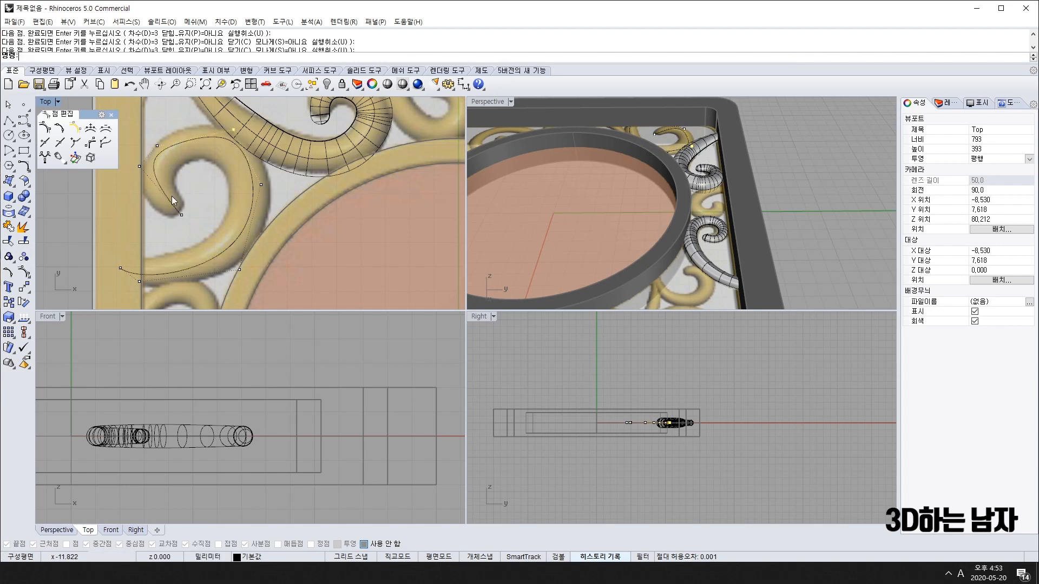
{"action": "left_click_drag", "start_coordinate": [139, 167], "coordinate": [131, 173]}
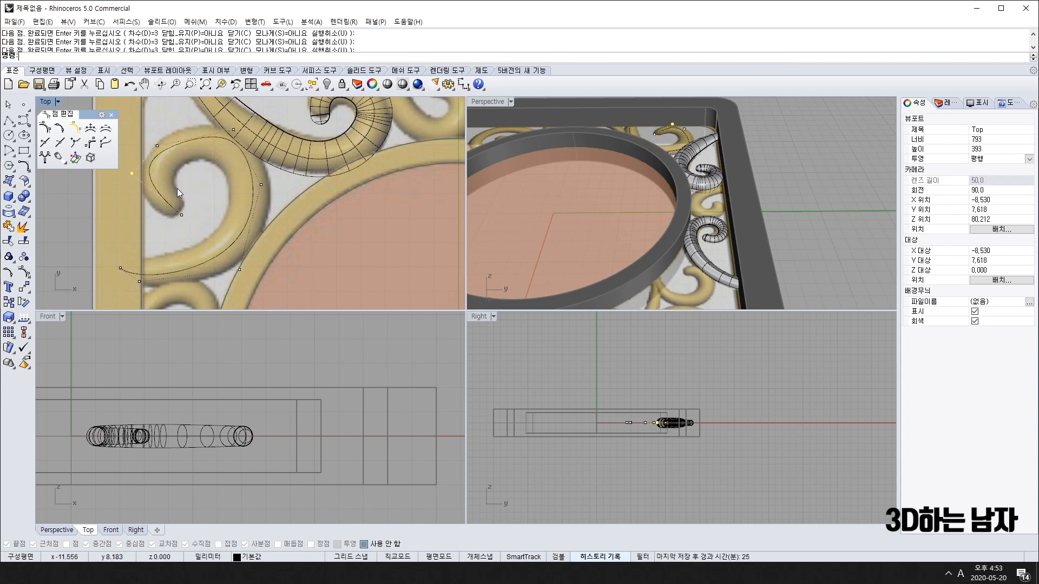
- Delete the extra control point at the upper-left of the curl and reposition its two neighbours to centre the curve on the scroll
{"action": "left_click", "coordinate": [157, 146]}
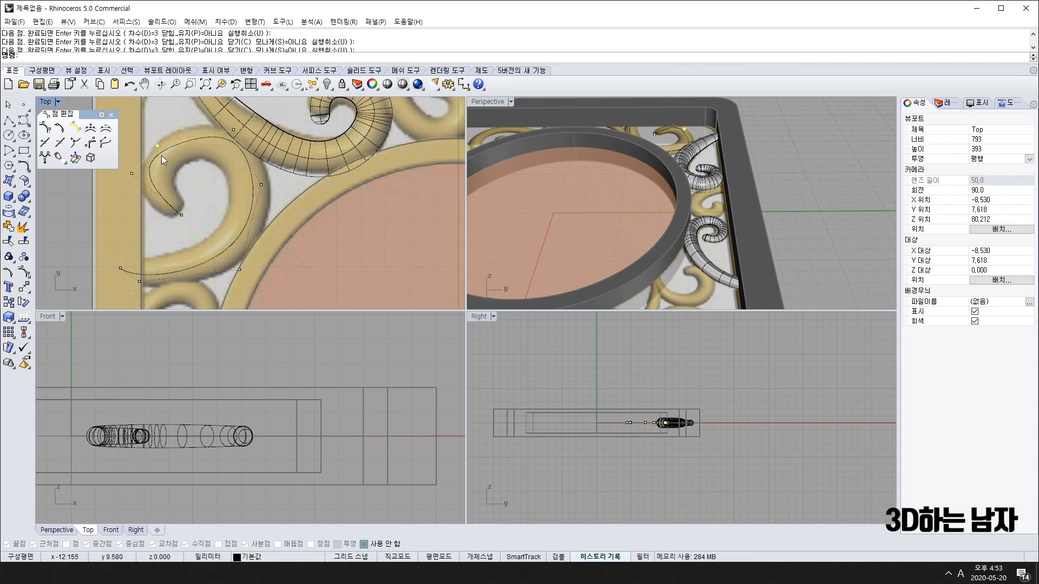
{"action": "key", "text": "Delete"}
{"action": "left_click_drag", "start_coordinate": [234, 130], "coordinate": [203, 108]}
{"action": "left_click_drag", "start_coordinate": [132, 174], "coordinate": [124, 169]}
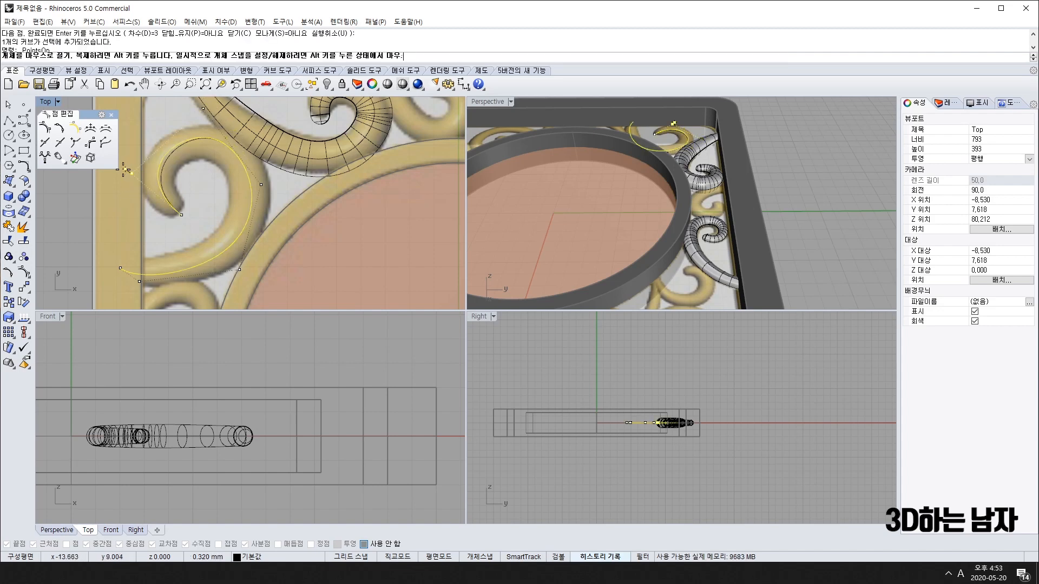
- Pipe the large scroll curve with diameters fitted to the reference at its curled tip and frame end, and a wider one on the outer bend
{"action": "scroll", "coordinate": [242, 278], "scroll_direction": "down", "scroll_amount": 4}
{"action": "right_click_drag", "start_coordinate": [252, 274], "coordinate": [231, 253]}
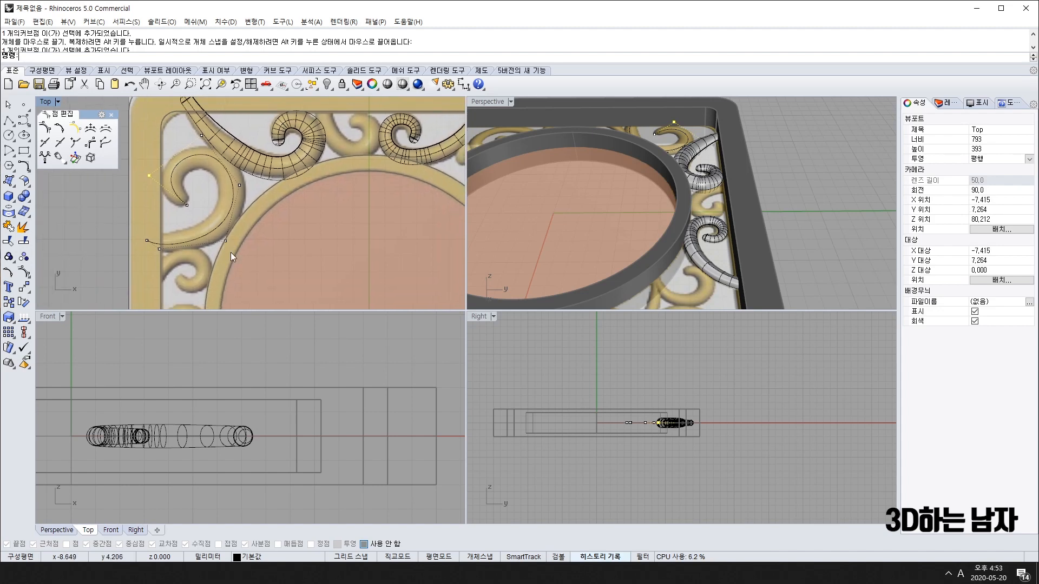
{"action": "key", "text": "Escape"}
{"action": "key", "text": "Escape"}
{"action": "left_click", "coordinate": [231, 216]}
{"action": "type", "text": "pi"}
{"action": "key", "text": "Return"}
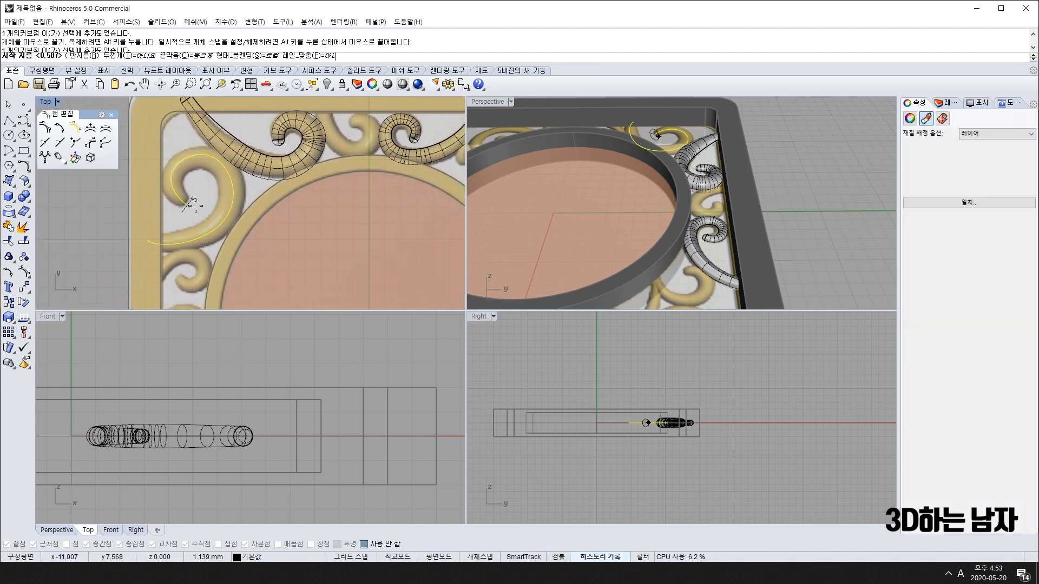
{"action": "scroll", "coordinate": [190, 203], "scroll_direction": "up", "scroll_amount": 6}
{"action": "left_click", "coordinate": [192, 199]}
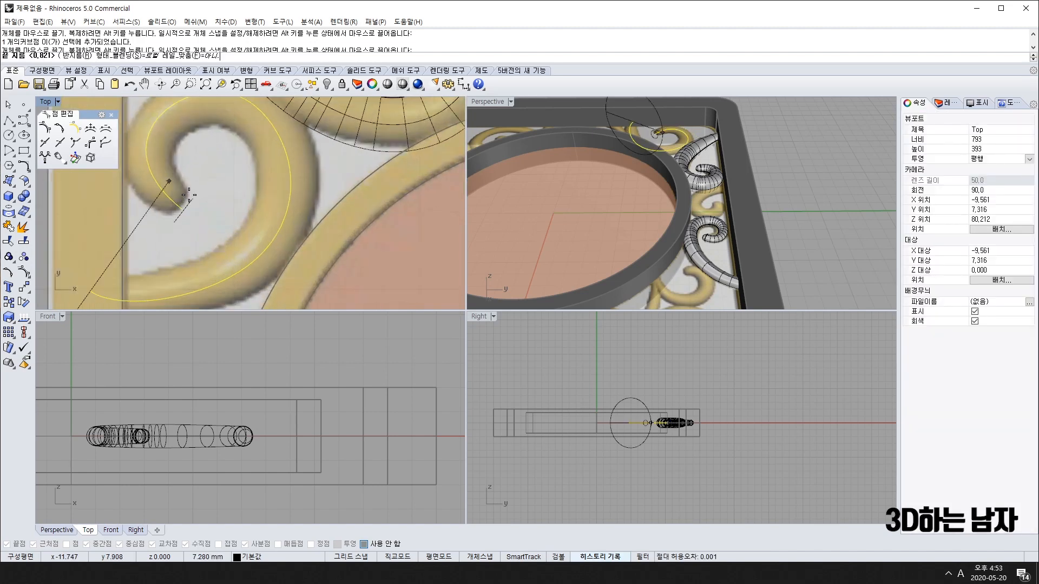
{"action": "left_click", "coordinate": [99, 280]}
{"action": "scroll", "coordinate": [104, 279], "scroll_direction": "down", "scroll_amount": 3}
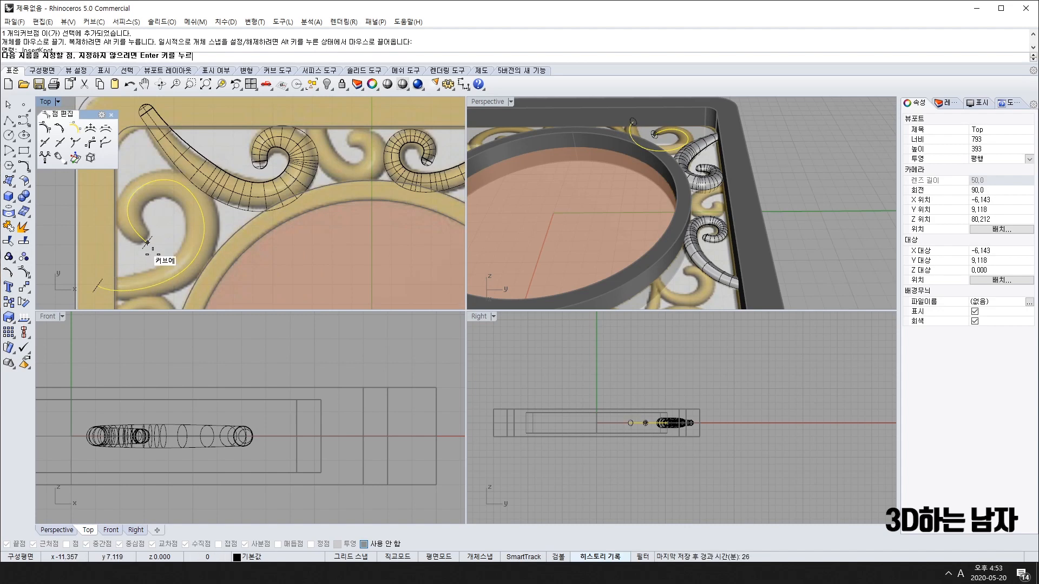
{"action": "left_click", "coordinate": [204, 234]}
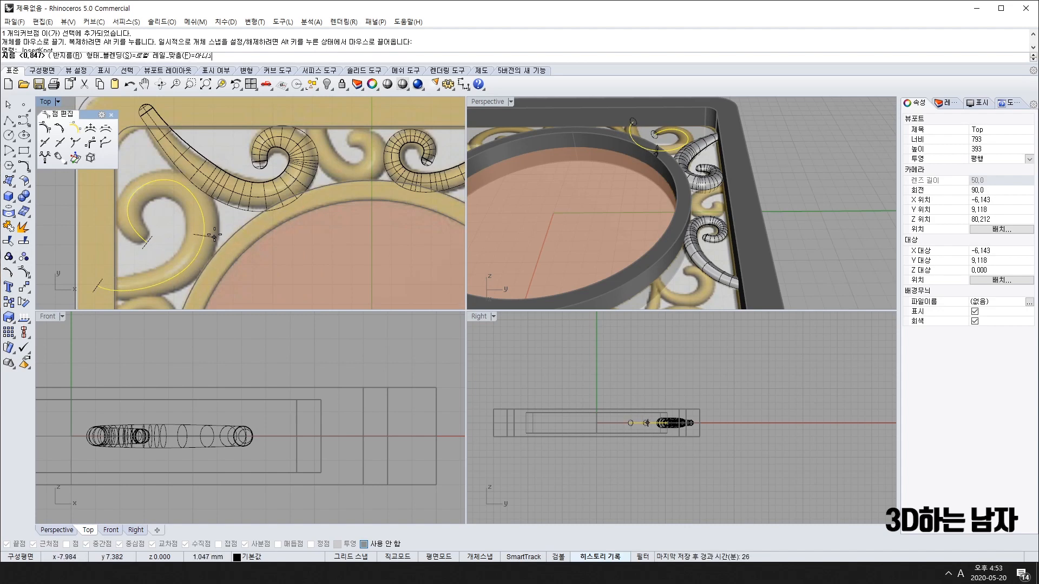
{"action": "left_click", "coordinate": [219, 236]}
{"action": "key", "text": "Return"}
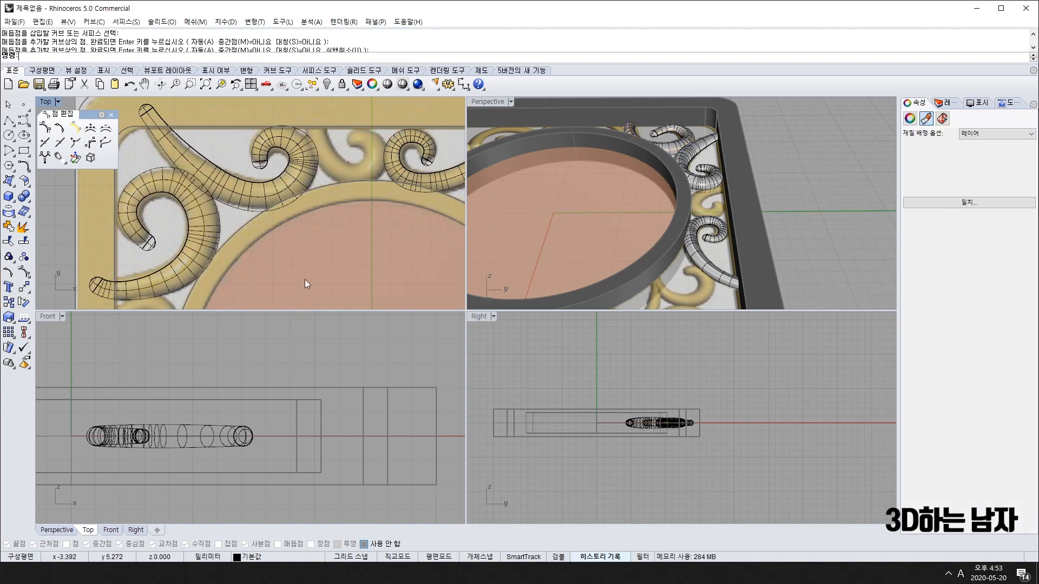
- Examine the whole pendant with its piped scrolls in the Top and Perspective views
{"action": "scroll", "coordinate": [304, 279], "scroll_direction": "down", "scroll_amount": 7}
{"action": "right_click_drag", "start_coordinate": [358, 289], "coordinate": [321, 237]}
{"action": "scroll", "coordinate": [657, 185], "scroll_direction": "down", "scroll_amount": 7}
{"action": "right_click_drag", "start_coordinate": [622, 198], "coordinate": [525, 189]}
{"action": "scroll", "coordinate": [292, 238], "scroll_direction": "down", "scroll_amount": 4}
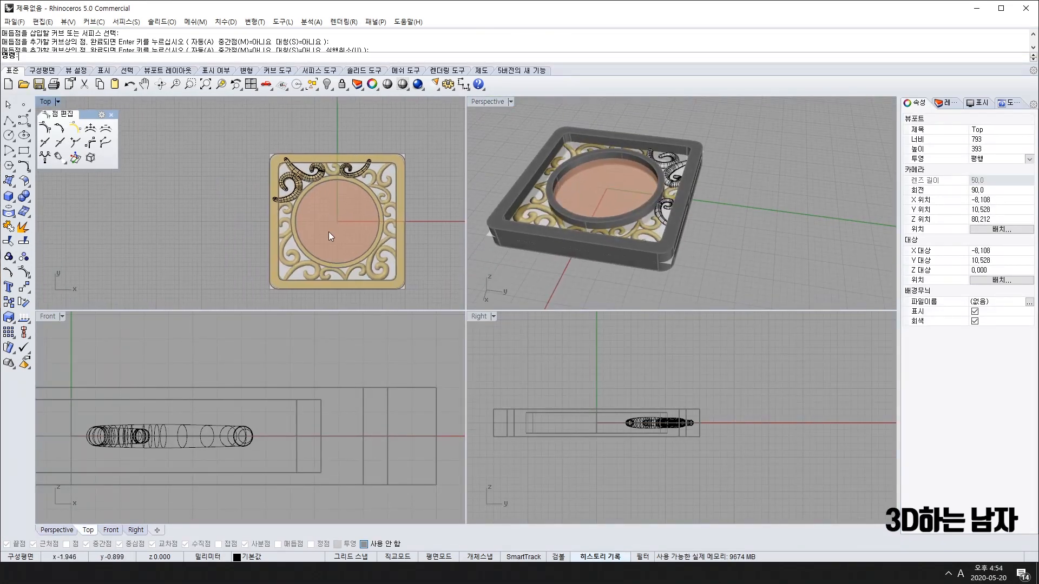
{"action": "right_click_drag", "start_coordinate": [610, 186], "coordinate": [559, 203]}
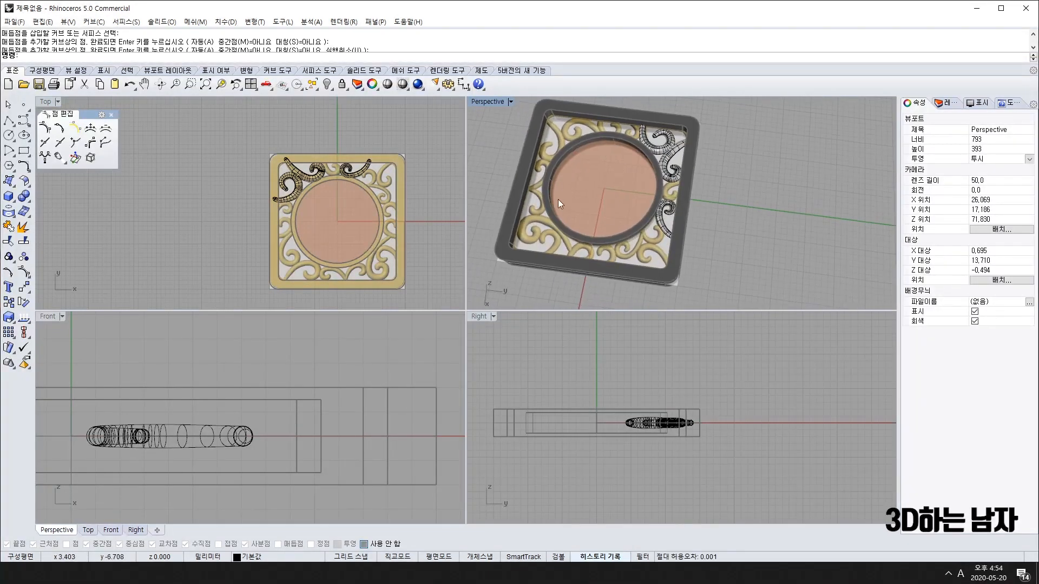
{"action": "right_click_drag", "start_coordinate": [337, 223], "coordinate": [327, 220]}
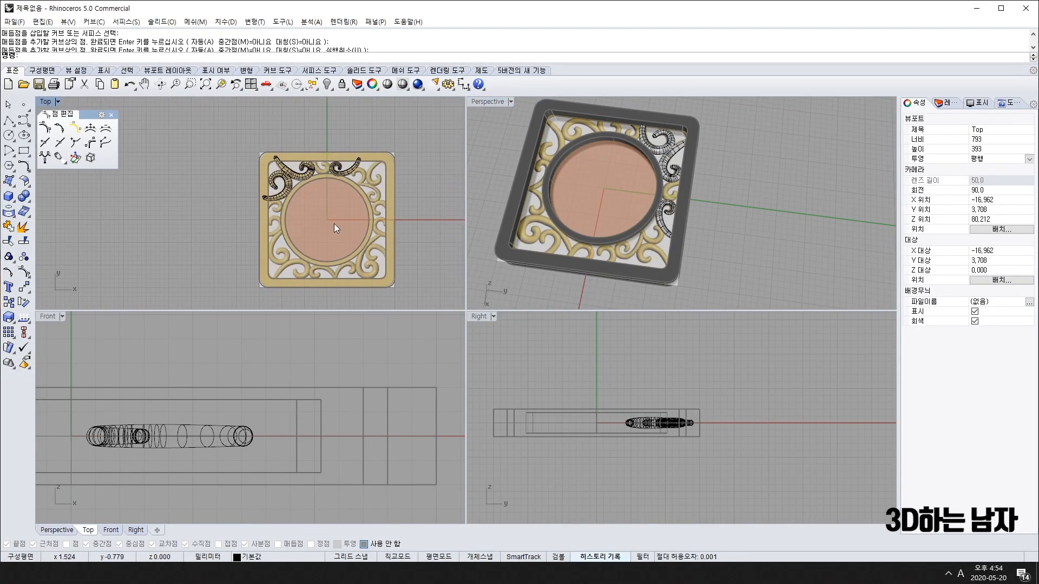
- Draw a circle centred at the origin, with its radius snapped to the central ring's inner edge
{"action": "type", "text": "c"}
{"action": "key", "text": "Return"}
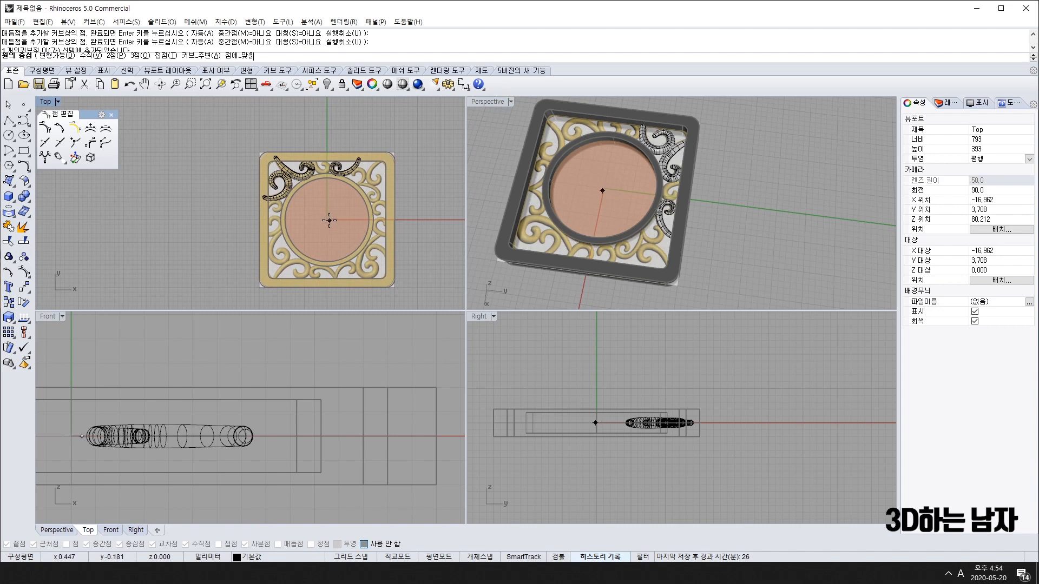
{"action": "left_click", "coordinate": [328, 219]}
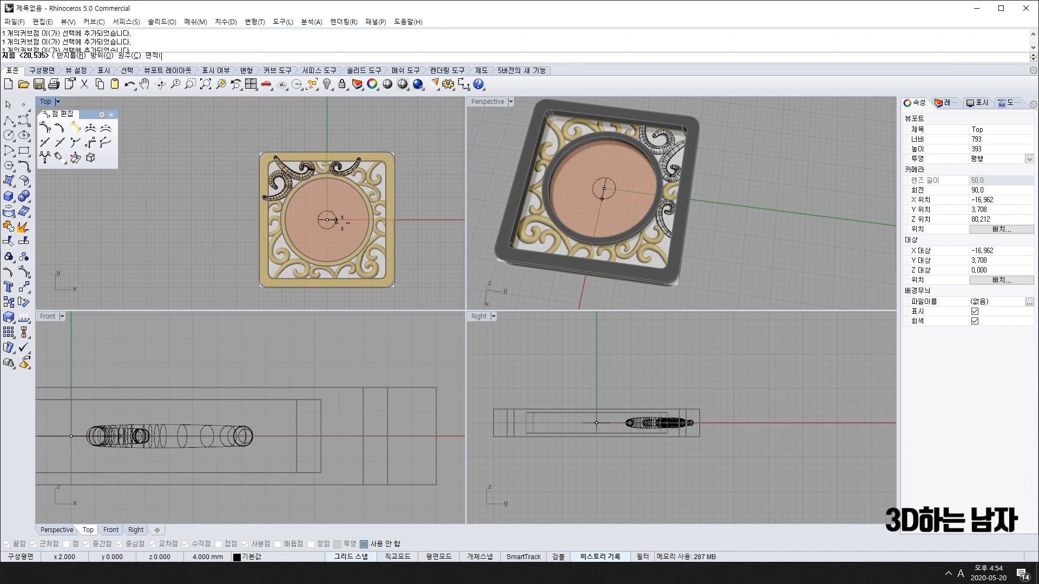
{"action": "scroll", "coordinate": [368, 216], "scroll_direction": "up", "scroll_amount": 3}
{"action": "key", "text": "alt"}
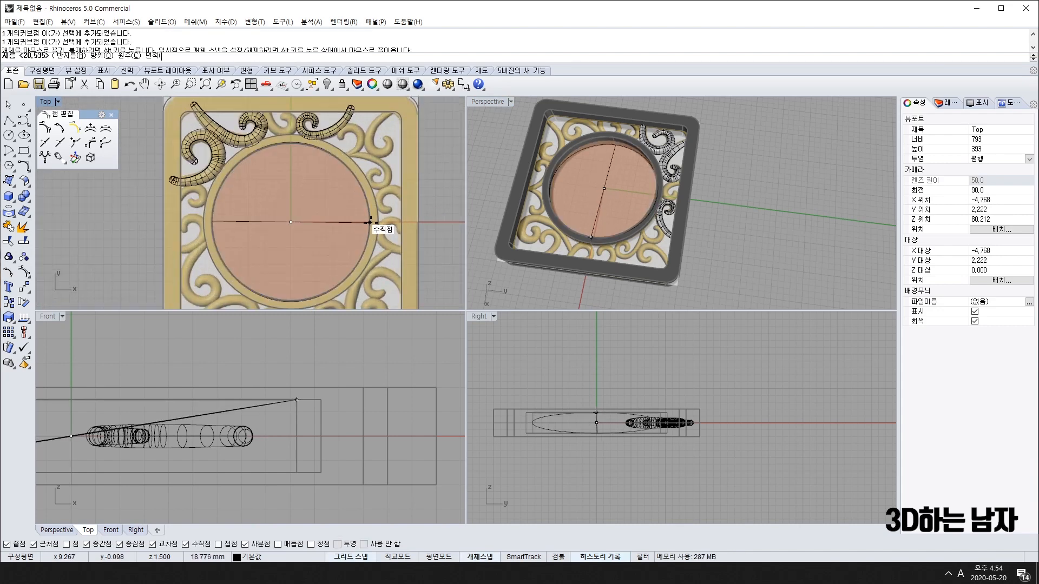
{"action": "left_click", "coordinate": [369, 221]}
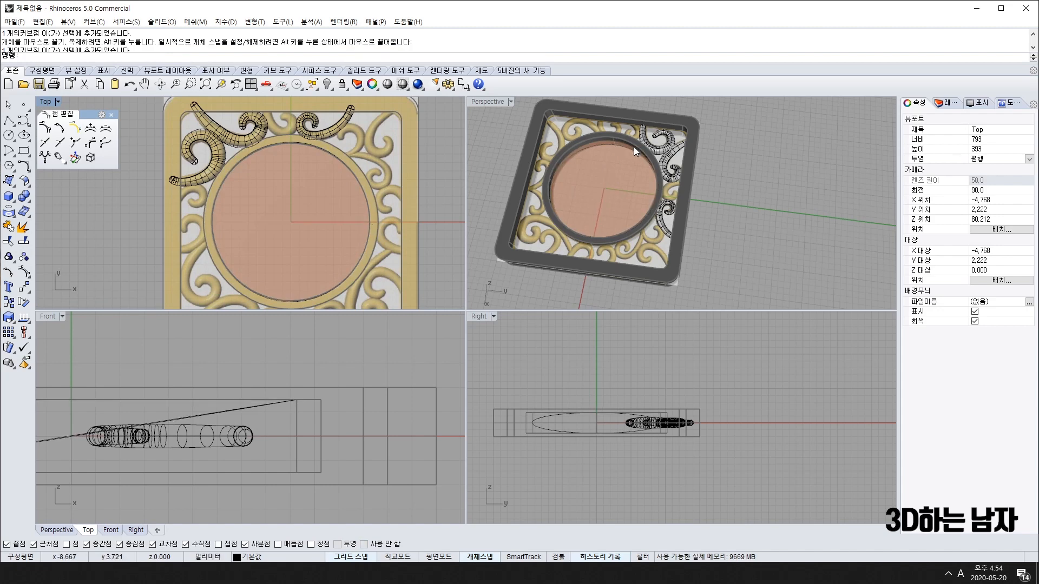
- Delete the tilted circle inside the central ring
{"action": "left_click", "coordinate": [652, 175]}
{"action": "scroll", "coordinate": [211, 470], "scroll_direction": "down", "scroll_amount": 8}
{"action": "right_click_drag", "start_coordinate": [211, 469], "coordinate": [323, 428]}
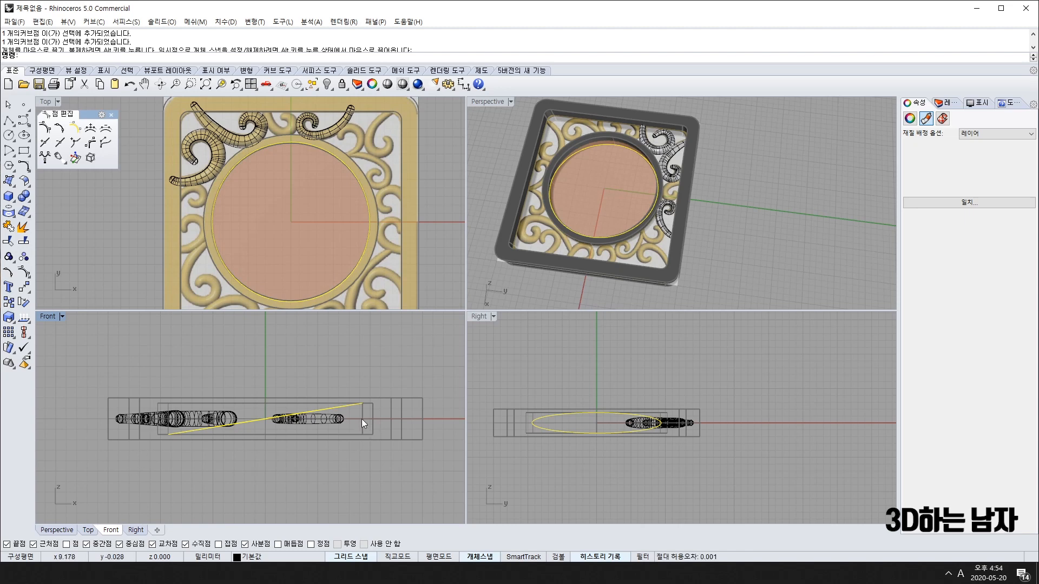
{"action": "left_click", "coordinate": [361, 419]}
{"action": "right_click_drag", "start_coordinate": [613, 253], "coordinate": [569, 233]}
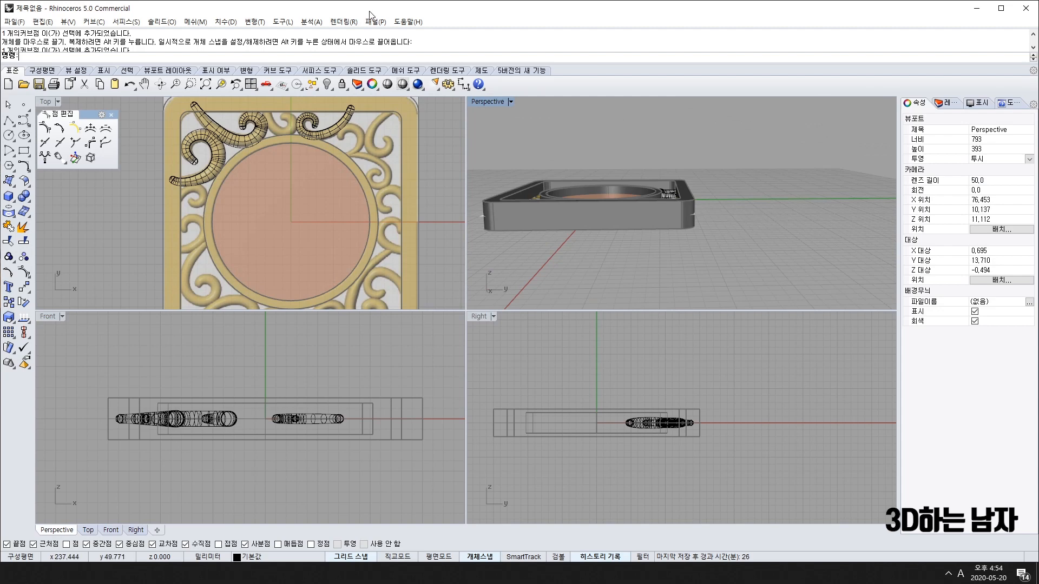
- Unlock all locked objects and duplicate the central ring's lower inner edge as a curve
{"action": "right_click", "coordinate": [344, 85]}
{"action": "right_click_drag", "start_coordinate": [612, 197], "coordinate": [614, 214]}
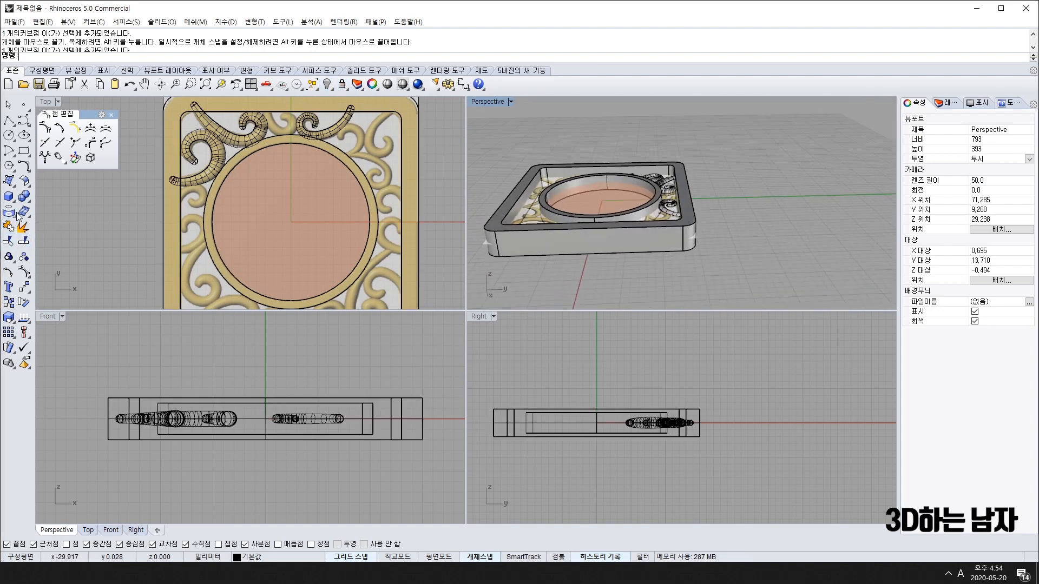
{"action": "left_click", "coordinate": [9, 211]}
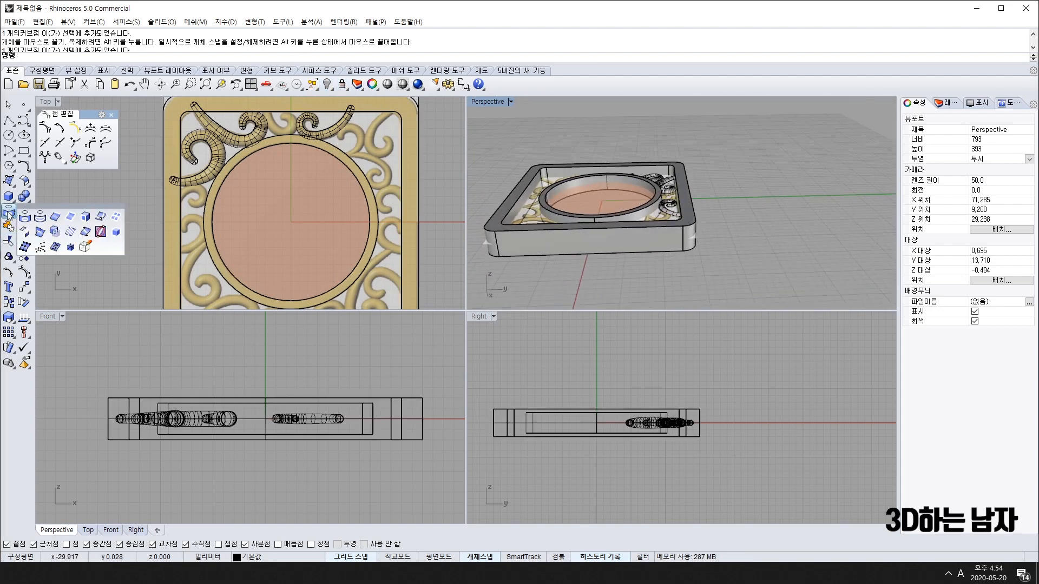
{"action": "left_click", "coordinate": [60, 213]}
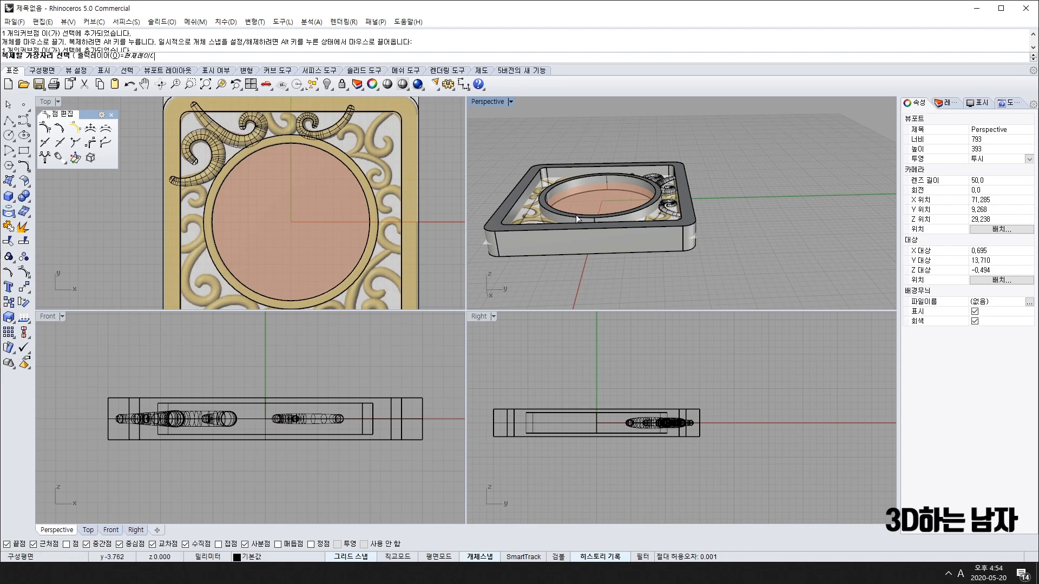
{"action": "right_click_drag", "start_coordinate": [616, 243], "coordinate": [615, 177]}
{"action": "scroll", "coordinate": [615, 177], "scroll_direction": "up", "scroll_amount": 8}
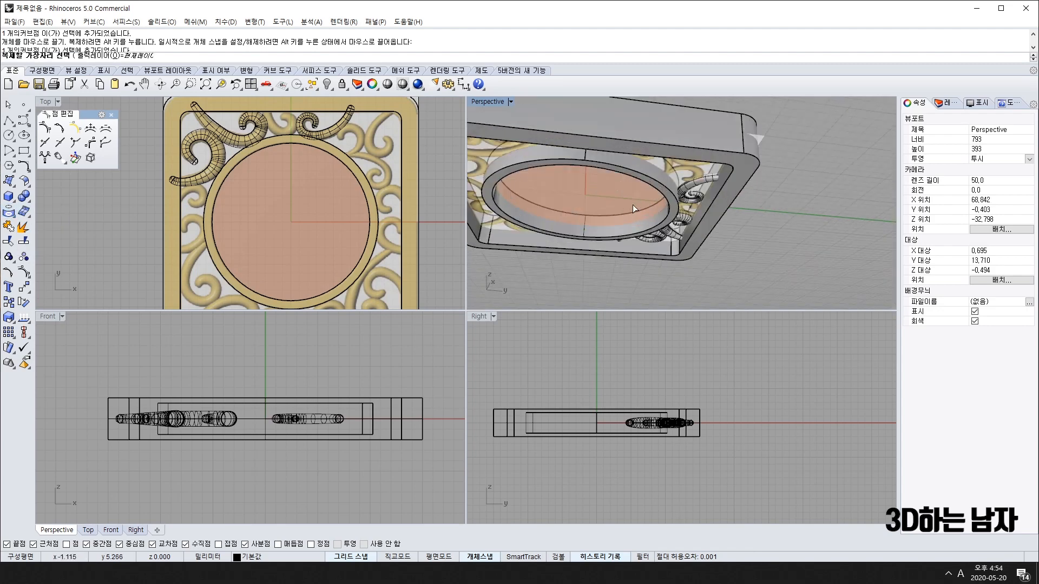
{"action": "left_click", "coordinate": [686, 223]}
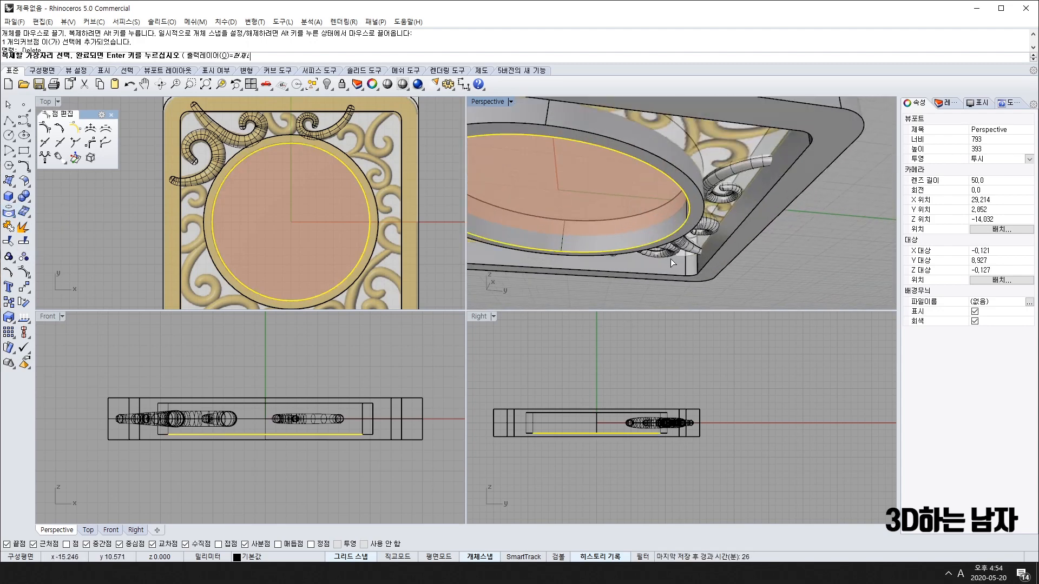
{"action": "right_click_drag", "start_coordinate": [685, 226], "coordinate": [666, 265]}
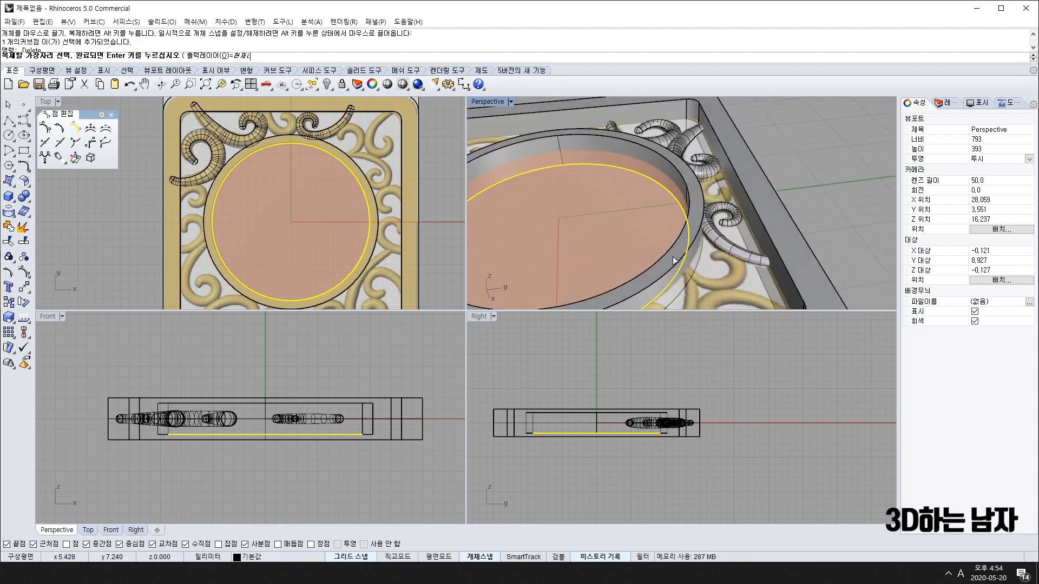
{"action": "right_click", "coordinate": [637, 223]}
{"action": "right_click_drag", "start_coordinate": [599, 222], "coordinate": [681, 224], "text": "shift"}
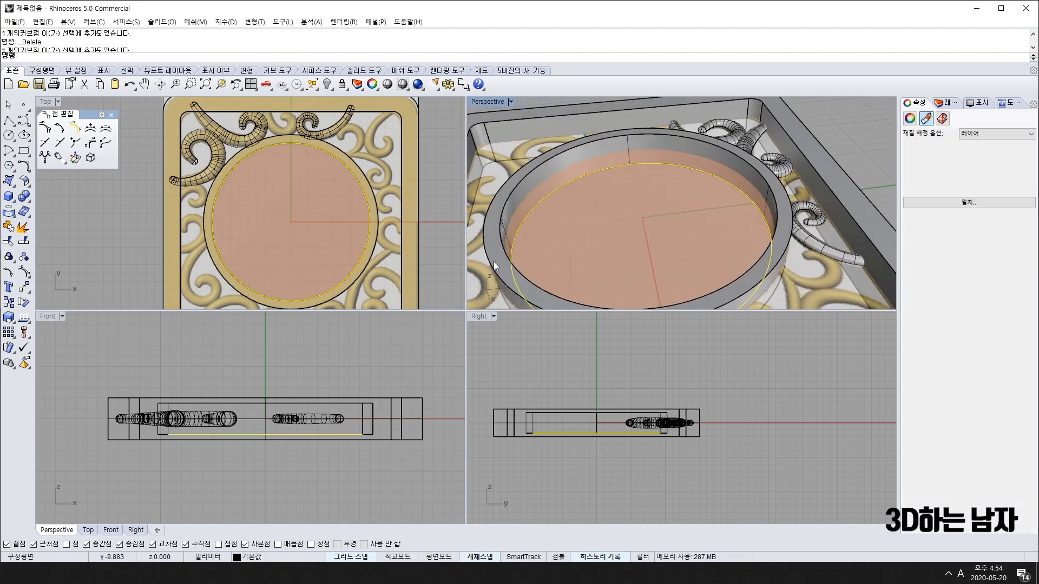
- Extrude the duplicated edge curve 1.5 mm in one direction as a capped solid, forming a disc inside the central ring
{"action": "left_click", "coordinate": [9, 182]}
{"action": "left_click", "coordinate": [27, 218]}
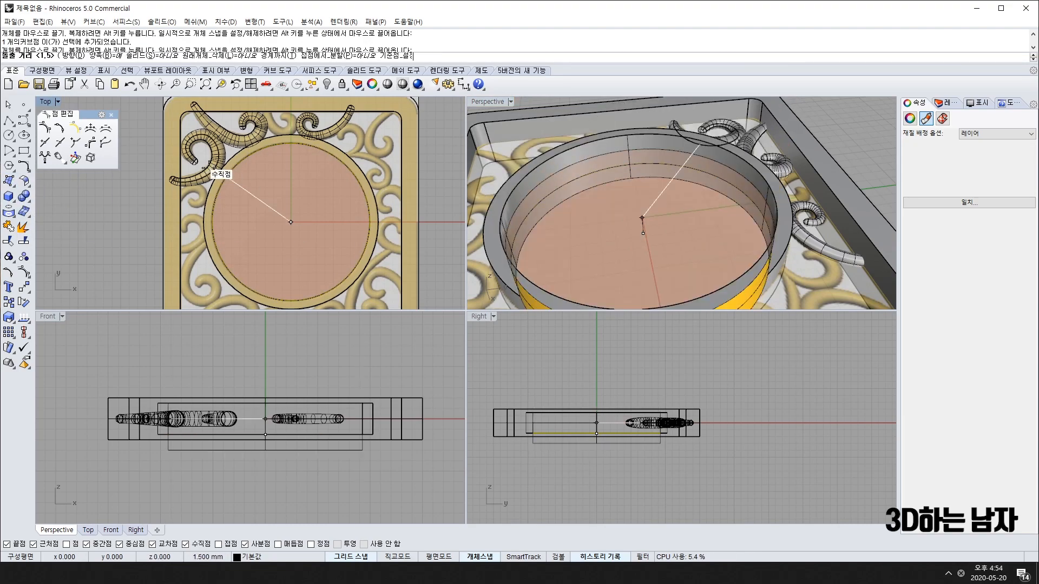
{"action": "left_click", "coordinate": [104, 55]}
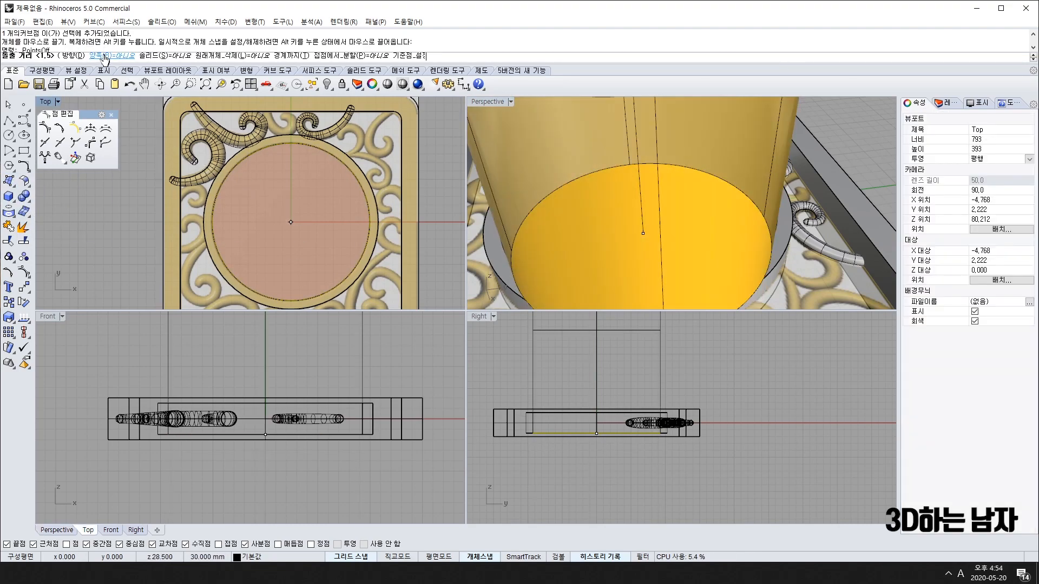
{"action": "left_click", "coordinate": [161, 55]}
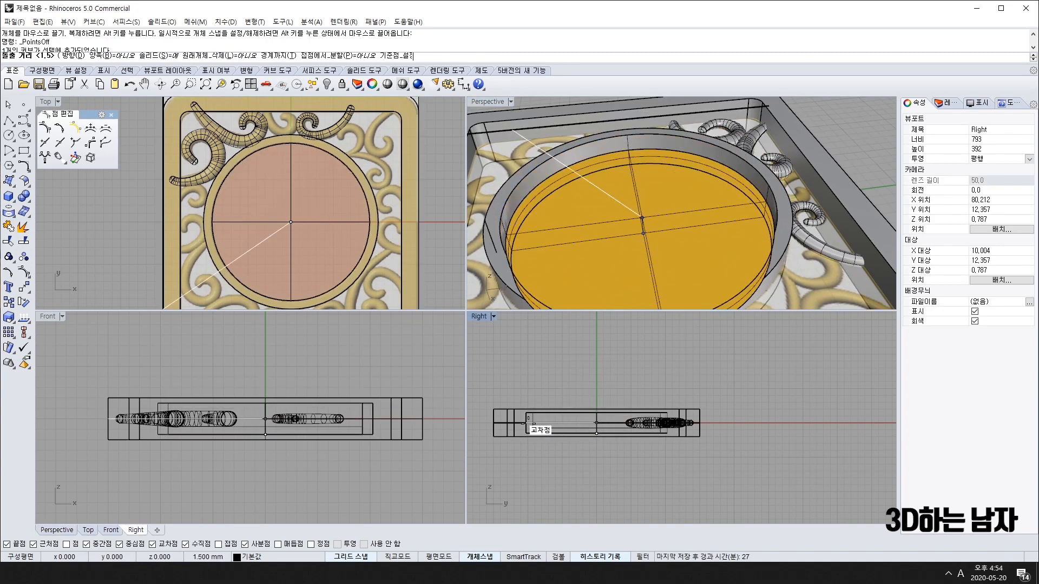
{"action": "scroll", "coordinate": [529, 419], "scroll_direction": "up", "scroll_amount": 5}
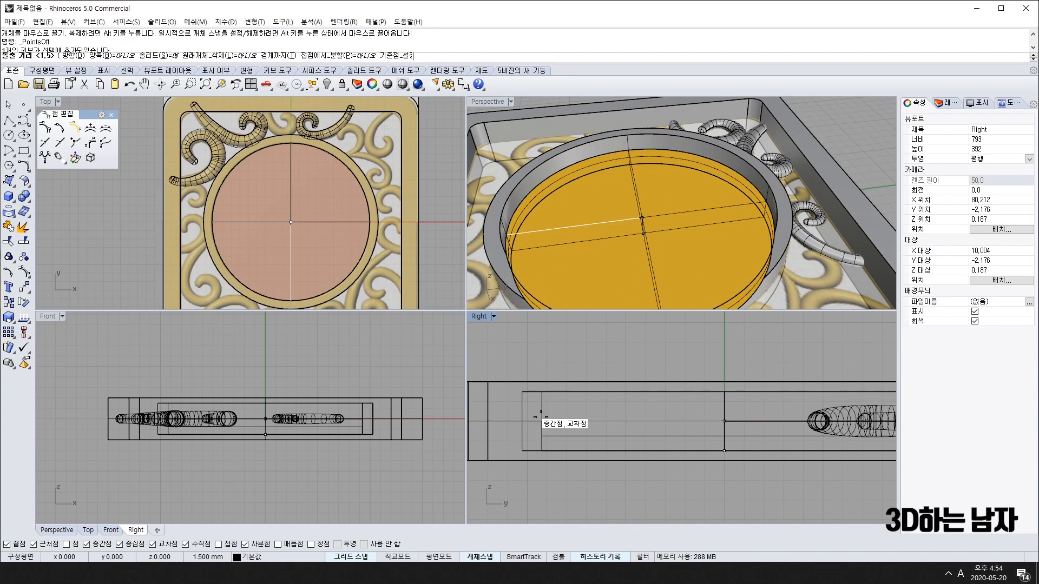
{"action": "key", "text": "Return"}
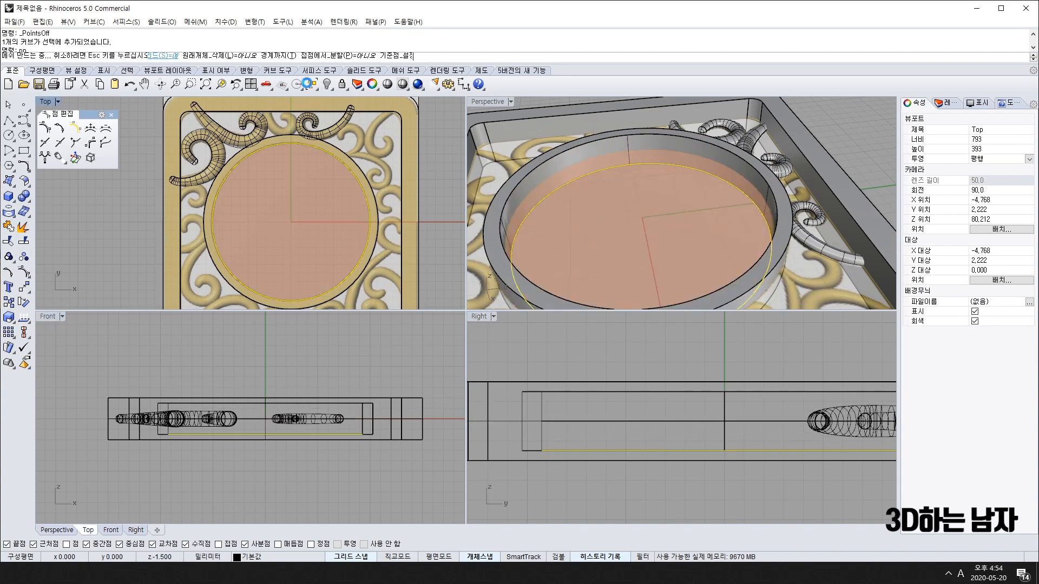
- Lock the reference picture so that it cannot be selected together with the model
{"action": "left_click", "coordinate": [858, 147]}
{"action": "right_click_drag", "start_coordinate": [859, 147], "coordinate": [668, 209]}
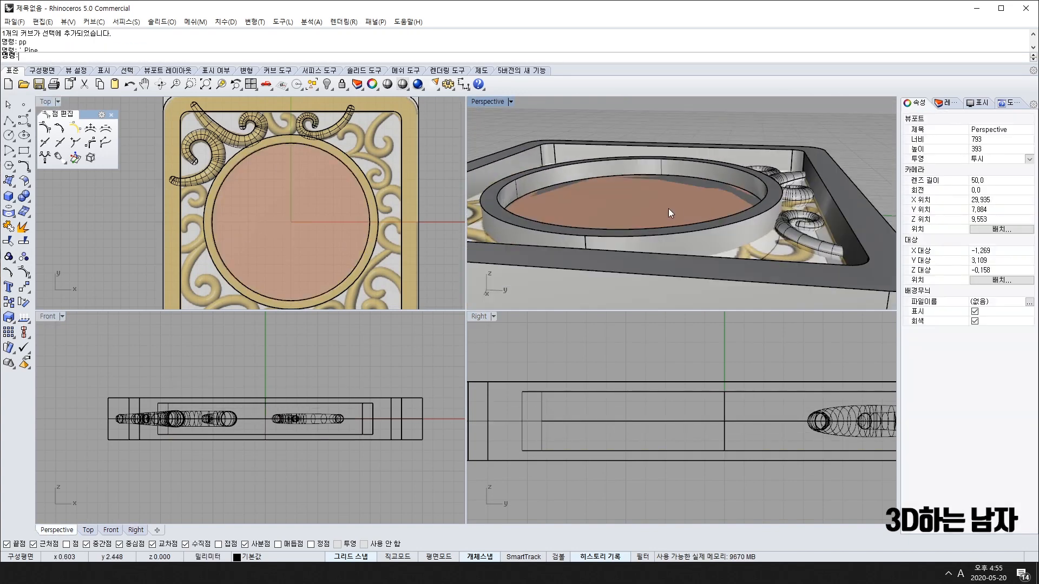
{"action": "left_click", "coordinate": [667, 209]}
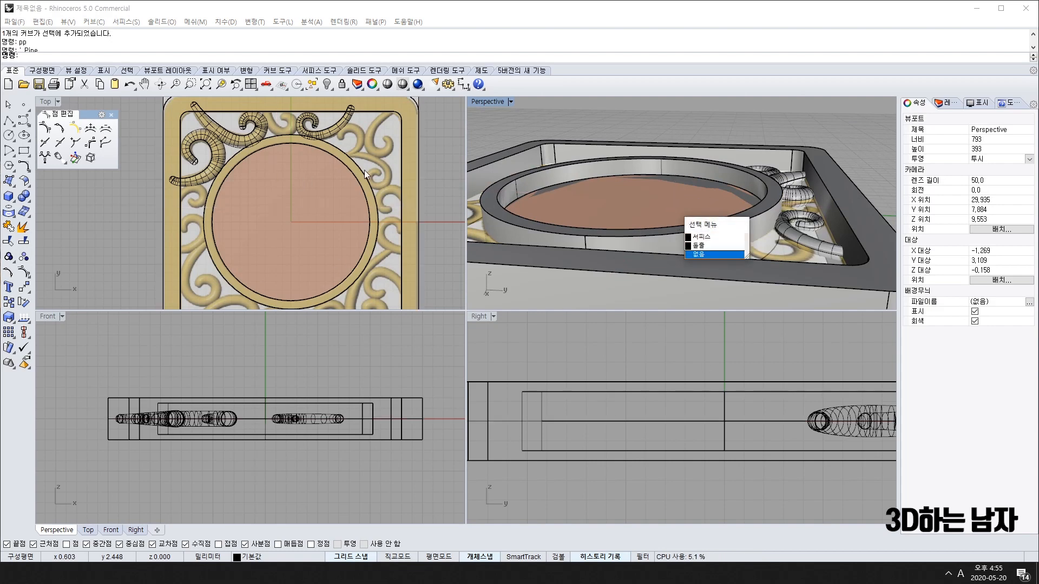
{"action": "key", "text": "Escape"}
{"action": "right_click_drag", "start_coordinate": [421, 121], "coordinate": [402, 170]}
{"action": "left_click", "coordinate": [401, 170]}
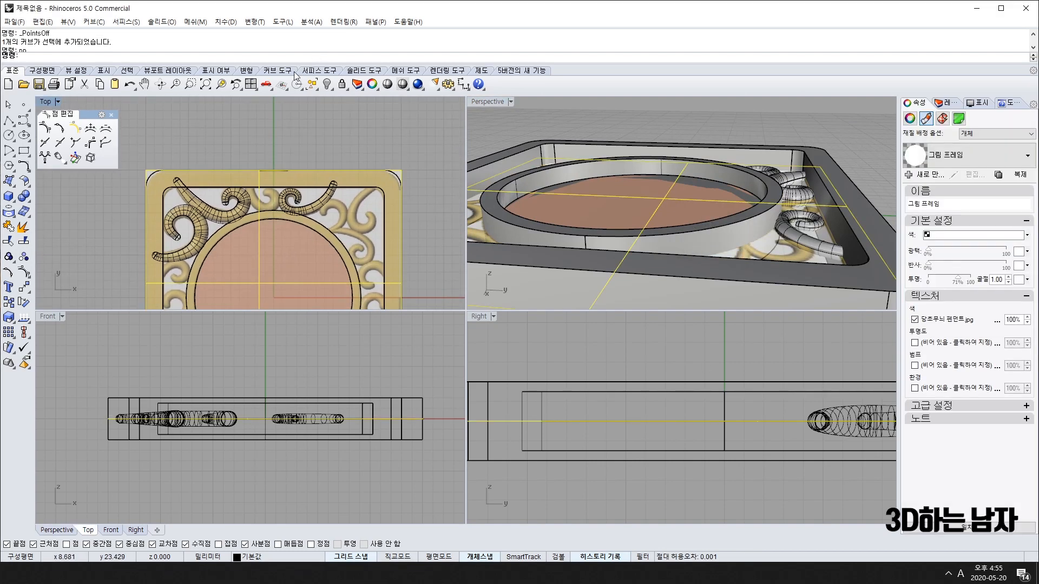
{"action": "left_click", "coordinate": [342, 85]}
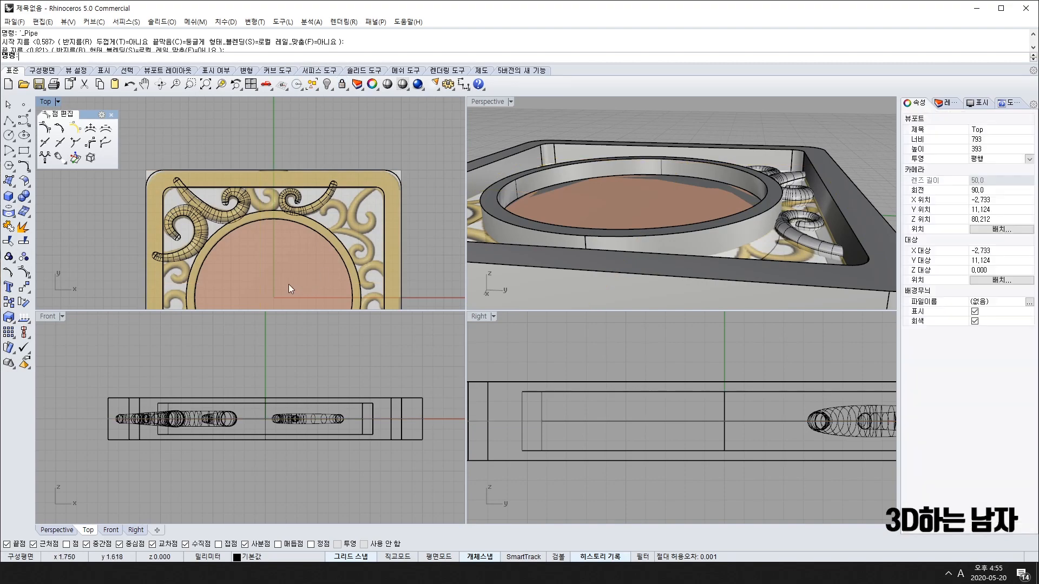
- Copy the whole pendant model horizontally along the X axis to a clear area beside the reference picture
{"action": "left_click", "coordinate": [677, 204]}
{"action": "right_click_drag", "start_coordinate": [676, 203], "coordinate": [656, 238]}
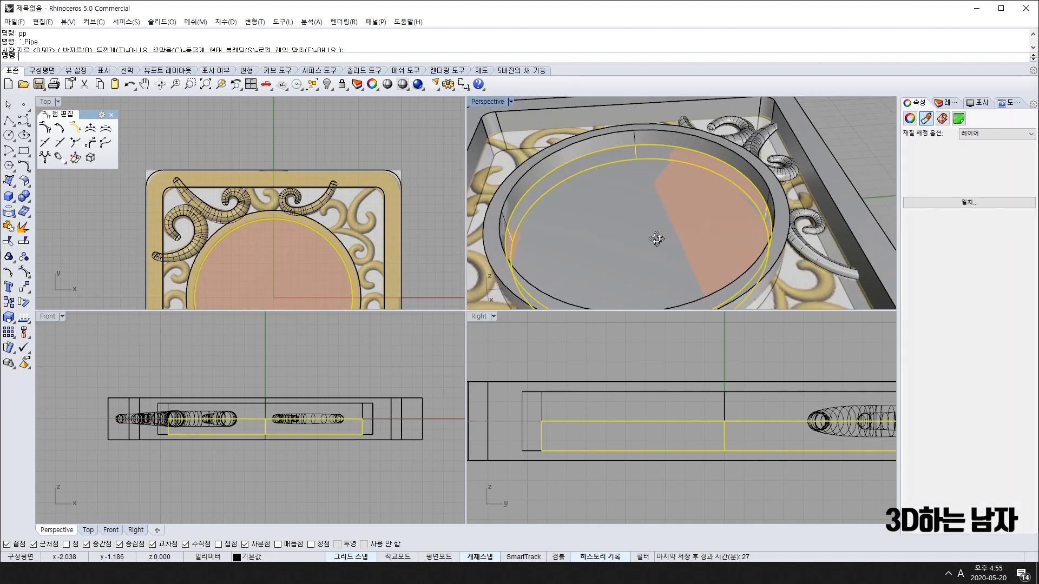
{"action": "scroll", "coordinate": [657, 234], "scroll_direction": "down", "scroll_amount": 13}
{"action": "left_click_drag", "start_coordinate": [558, 143], "coordinate": [776, 330]}
{"action": "scroll", "coordinate": [336, 249], "scroll_direction": "down", "scroll_amount": 6}
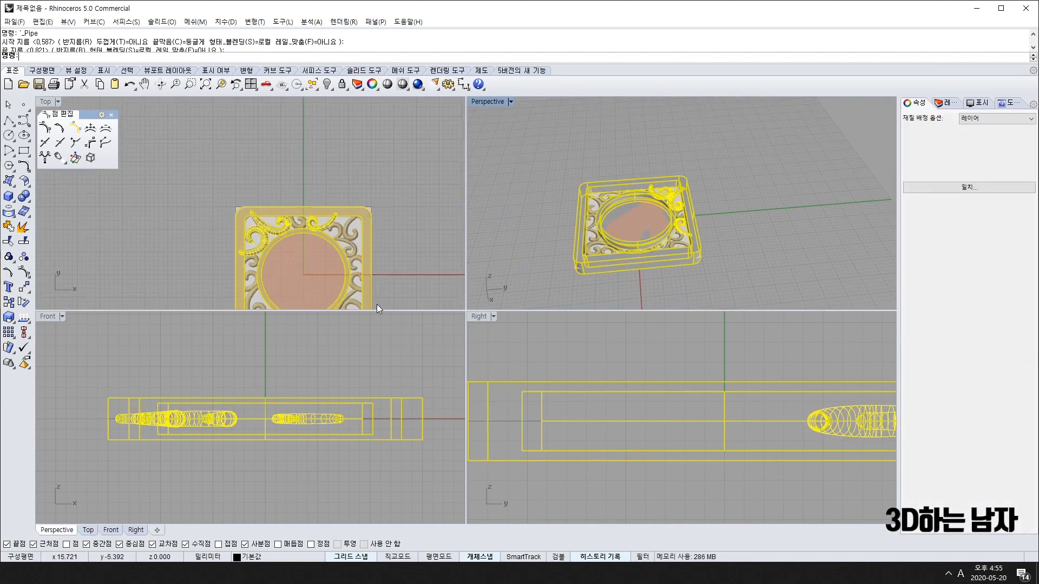
{"action": "right_click_drag", "start_coordinate": [377, 305], "coordinate": [286, 249]}
{"action": "type", "text": "c"}
{"action": "key", "text": "Return"}
{"action": "left_click", "coordinate": [337, 258]}
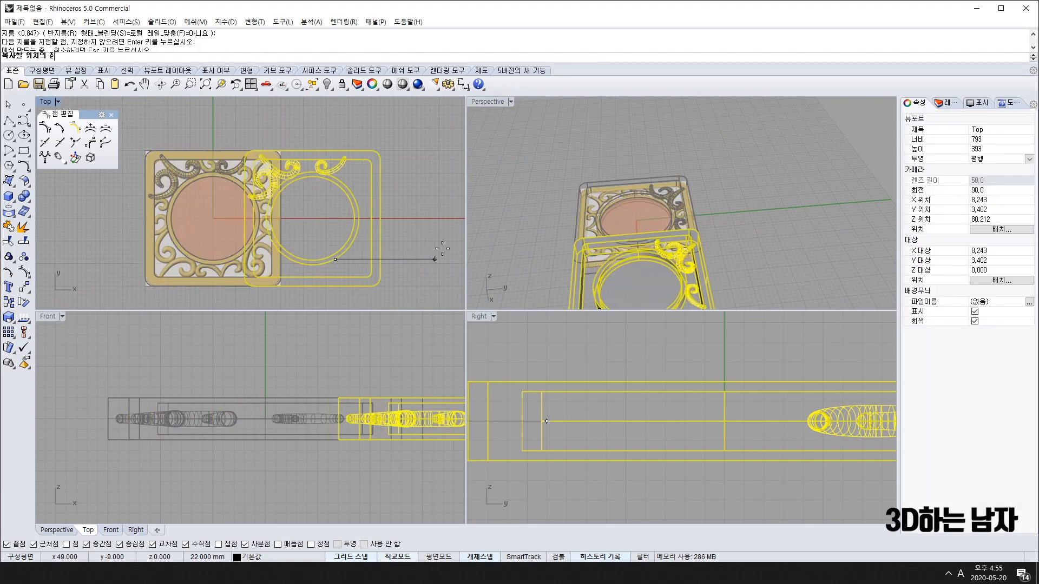
{"action": "right_click_drag", "start_coordinate": [454, 248], "coordinate": [345, 250]}
{"action": "left_click", "coordinate": [403, 251], "text": "shift"}
{"action": "right_click", "coordinate": [403, 251]}
{"action": "key", "text": "Escape"}
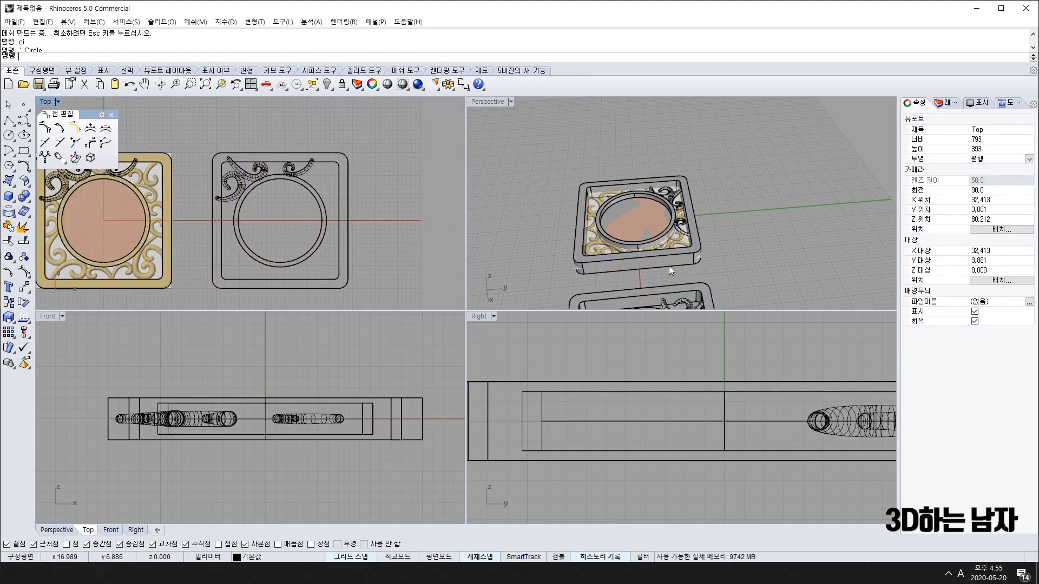
- Examine the copied pendant's ring, inner disc and scrolls, and compare it with the original over the reference picture
{"action": "right_click_drag", "start_coordinate": [668, 265], "coordinate": [695, 232]}
{"action": "scroll", "coordinate": [727, 176], "scroll_direction": "up", "scroll_amount": 6}
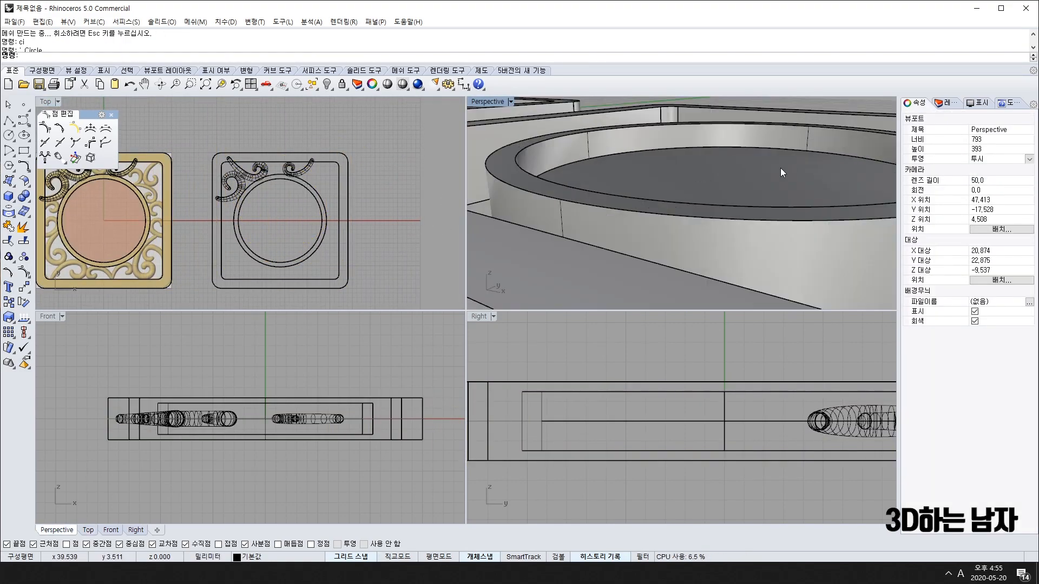
{"action": "left_click", "coordinate": [774, 169]}
{"action": "scroll", "coordinate": [771, 169], "scroll_direction": "down", "scroll_amount": 8}
{"action": "right_click_drag", "start_coordinate": [772, 169], "coordinate": [816, 186]}
{"action": "left_click", "coordinate": [816, 186]}
{"action": "scroll", "coordinate": [762, 266], "scroll_direction": "up", "scroll_amount": 8}
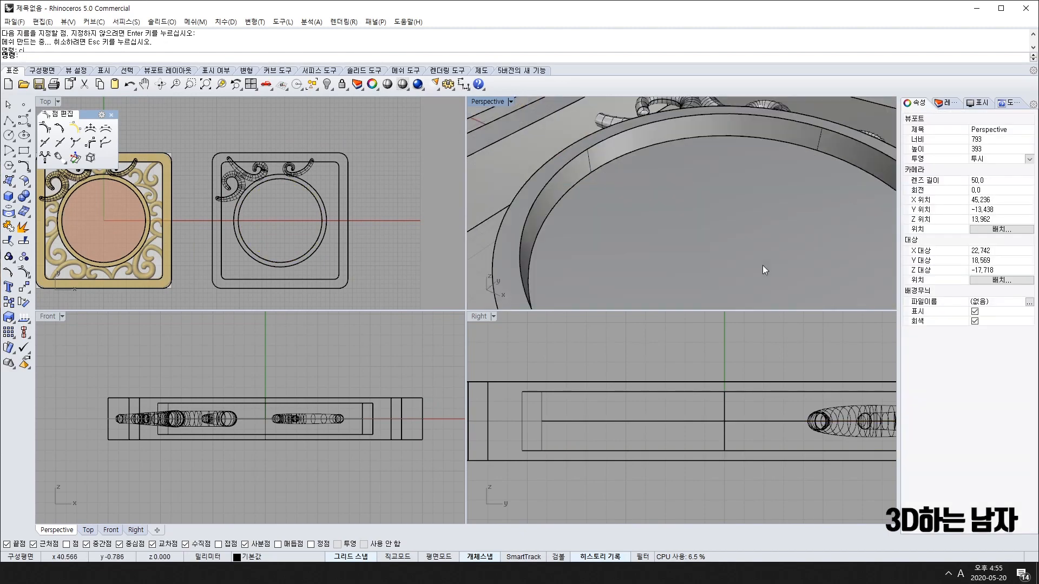
{"action": "right_click_drag", "start_coordinate": [761, 265], "coordinate": [819, 216]}
{"action": "scroll", "coordinate": [723, 257], "scroll_direction": "down", "scroll_amount": 7}
{"action": "scroll", "coordinate": [819, 216], "scroll_direction": "down", "scroll_amount": 5}
{"action": "right_click_drag", "start_coordinate": [221, 180], "coordinate": [311, 201]}
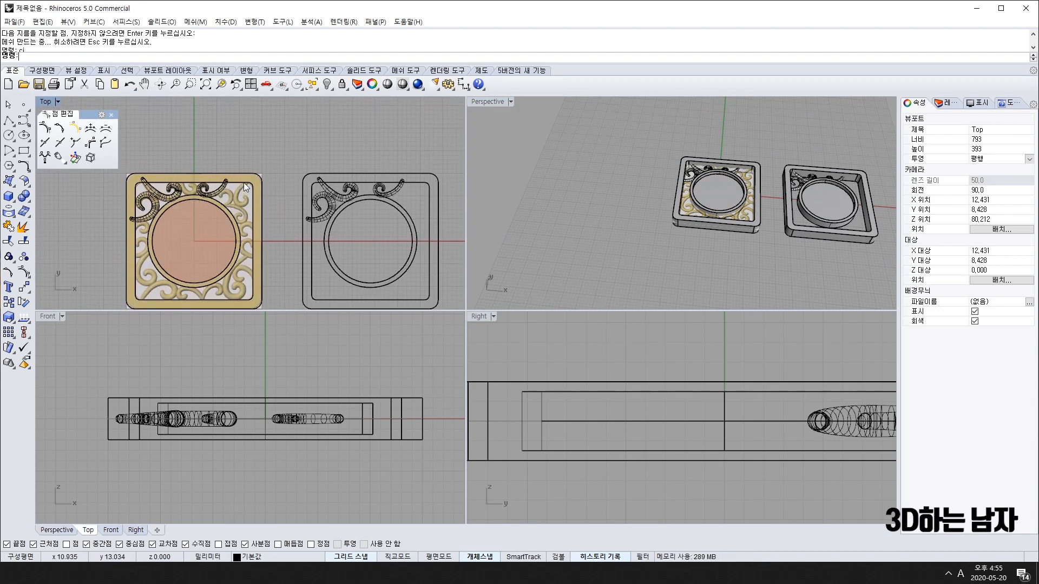
{"action": "left_click", "coordinate": [825, 202]}
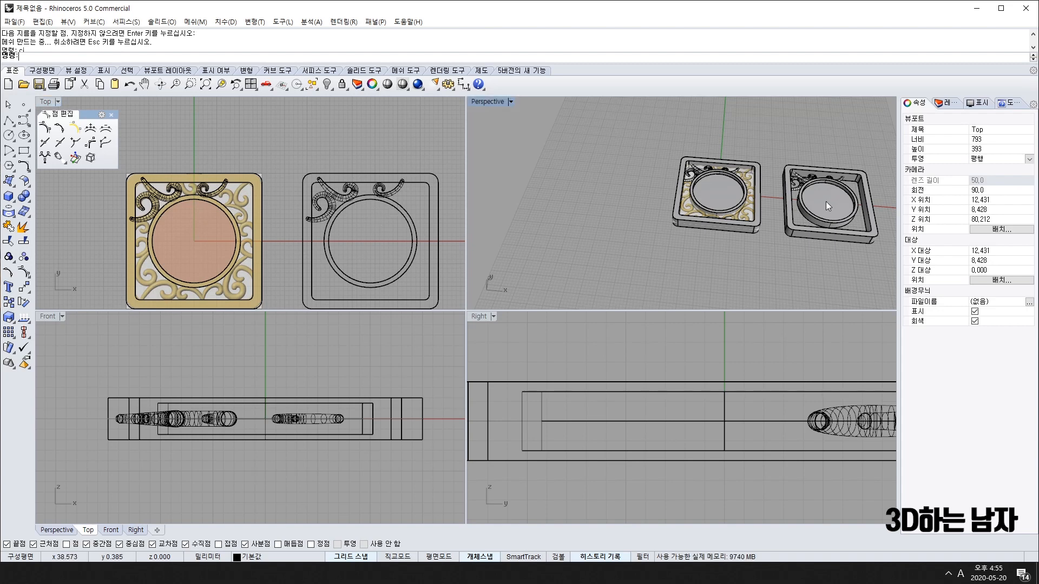
{"action": "scroll", "coordinate": [603, 218], "scroll_direction": "down", "scroll_amount": 3}
{"action": "scroll", "coordinate": [372, 249], "scroll_direction": "down", "scroll_amount": 3}
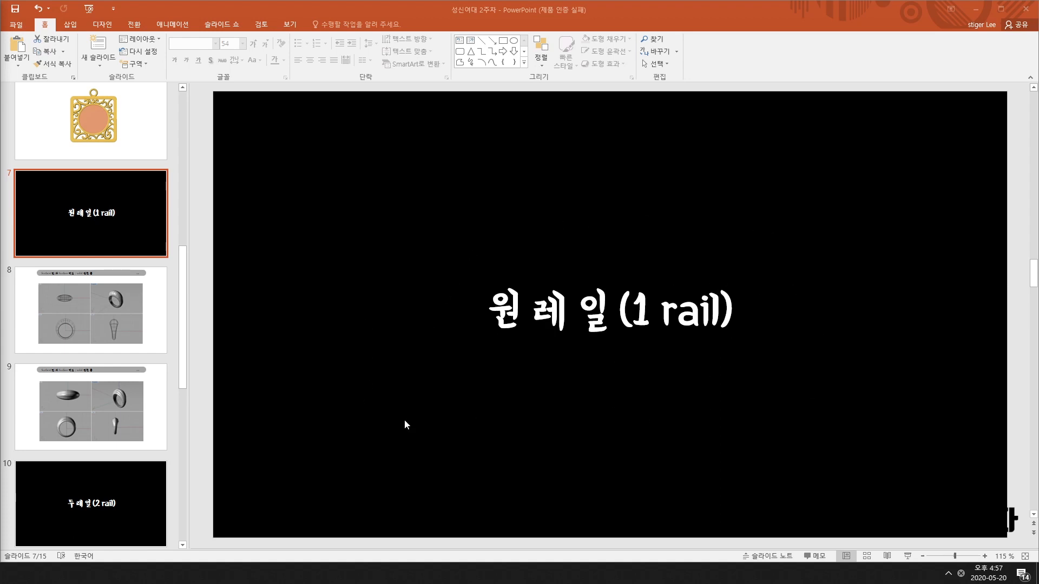
- Switch to the PowerPoint lesson and show slide 8 with the four views of the one-rail ring
{"action": "left_click", "coordinate": [93, 299]}
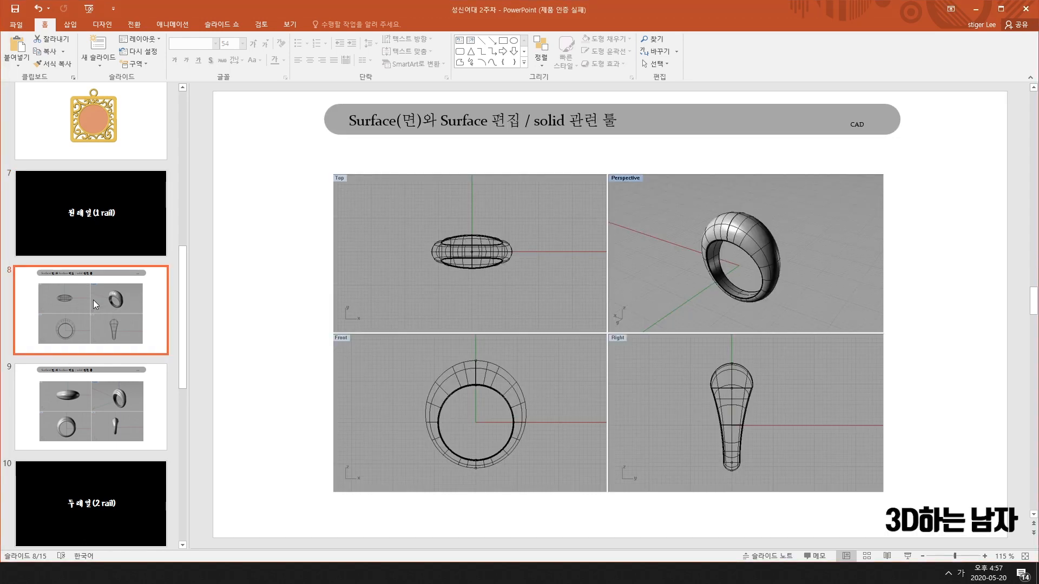
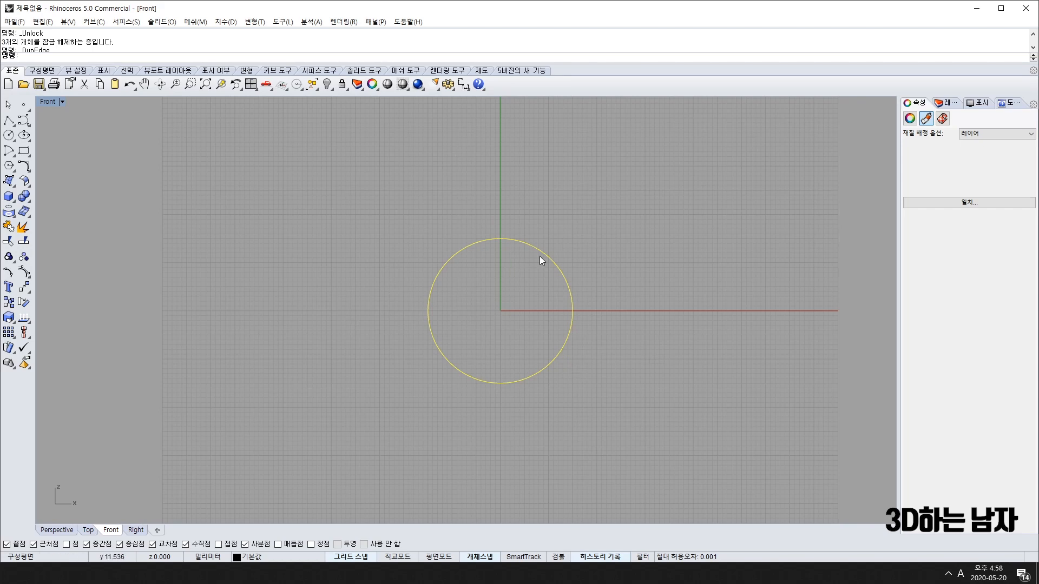
- Switch back to Rhino and delete the selected circle centred at the origin in the Front view
{"action": "key", "text": "Delete"}
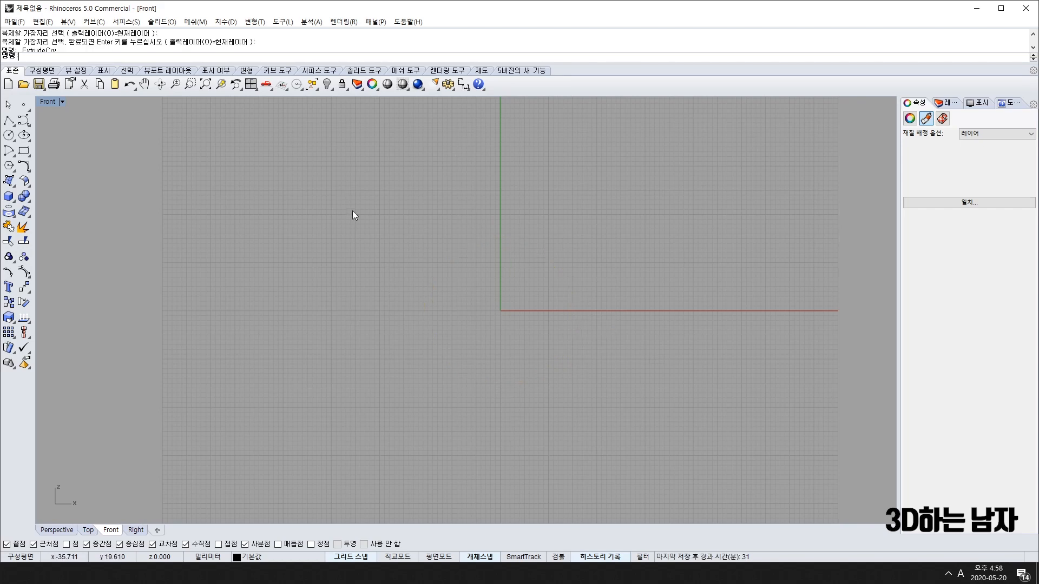
- Switch to the web browser and search Naver for "반지사이즈표", showing the image results
{"action": "left_click", "coordinate": [409, 397]}
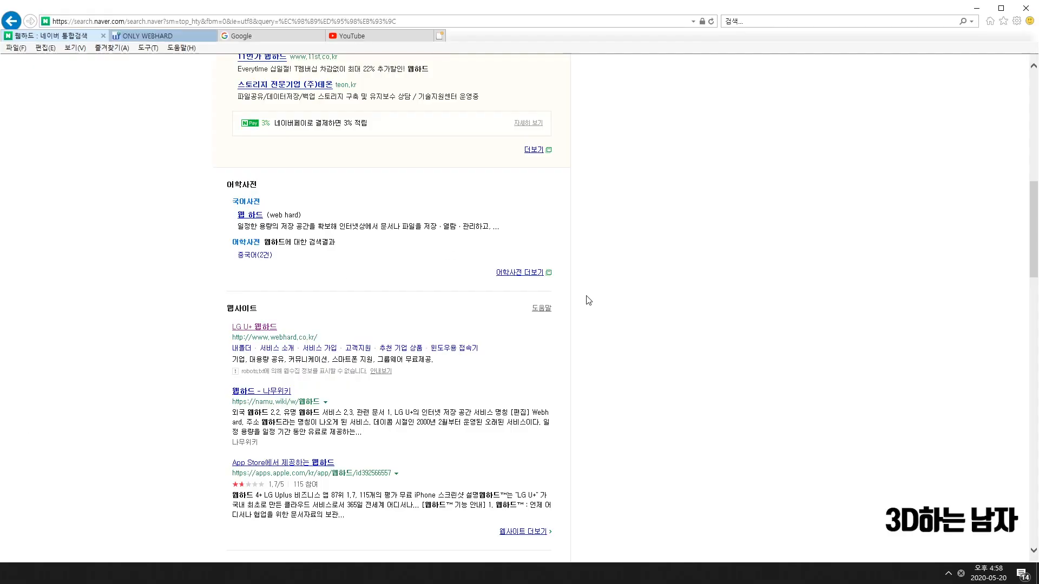
{"action": "scroll", "coordinate": [589, 301], "scroll_direction": "up", "scroll_amount": 8}
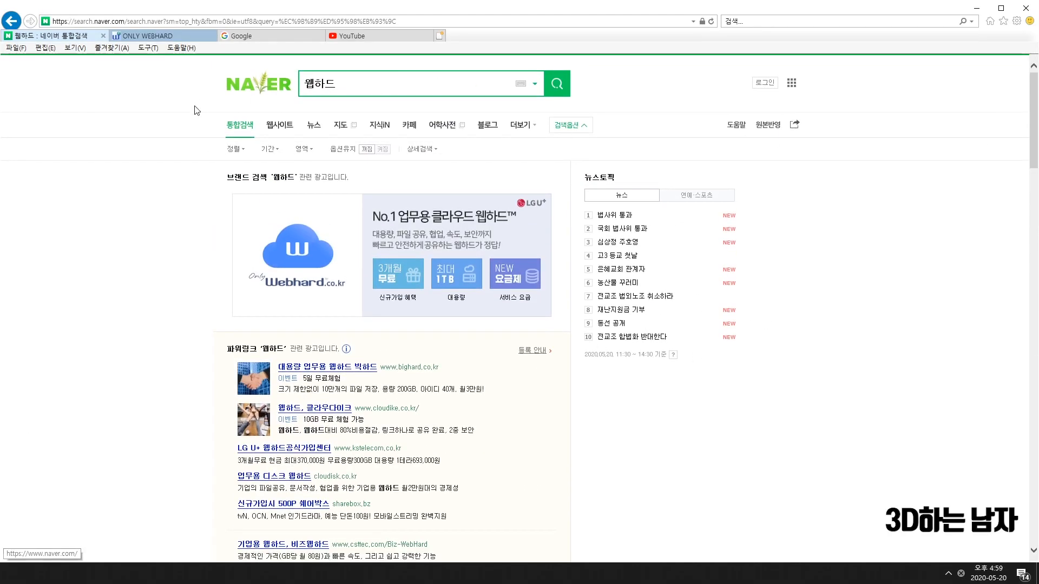
{"action": "left_click", "coordinate": [352, 88]}
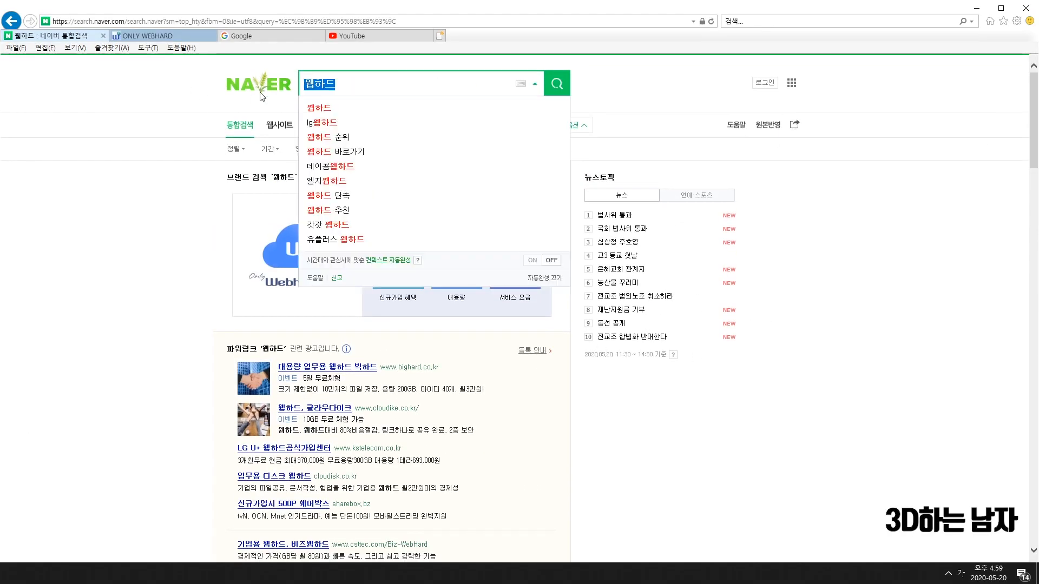
{"action": "type", "text": "반지"}
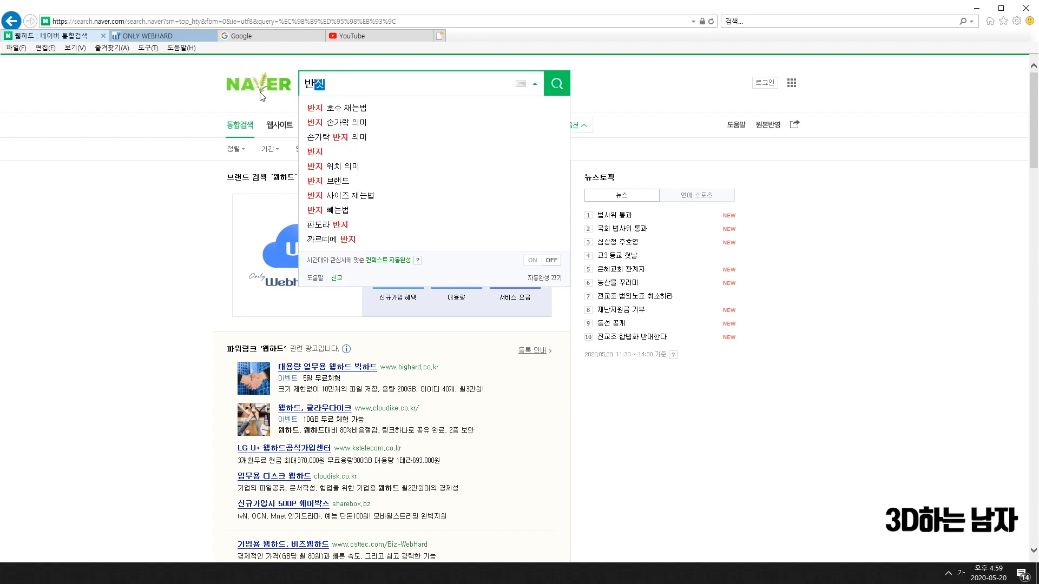
{"action": "type", "text": "사이즈"}
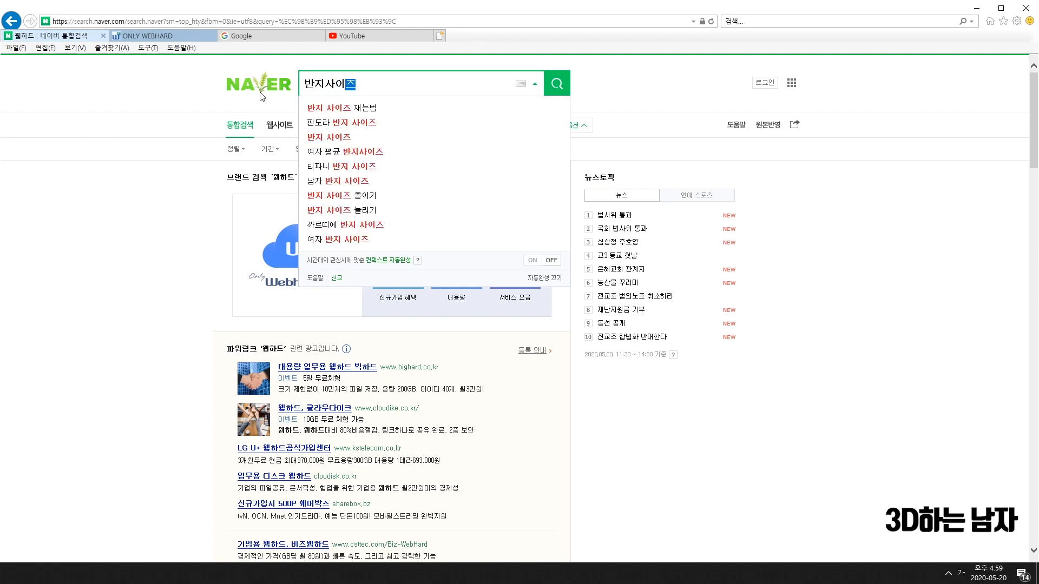
{"action": "type", "text": "표"}
{"action": "key", "text": "Return"}
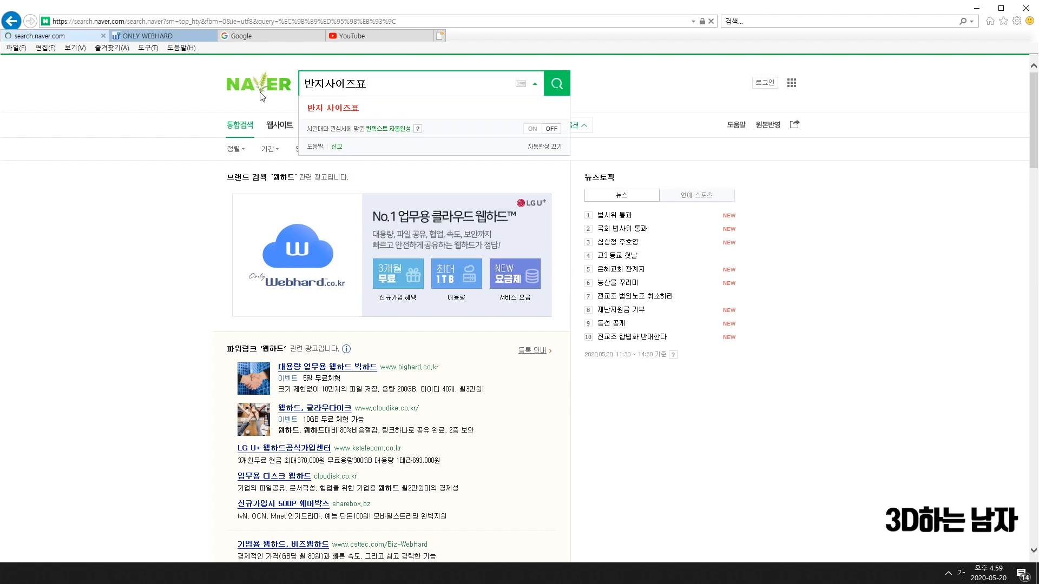
{"action": "left_click", "coordinate": [279, 130]}
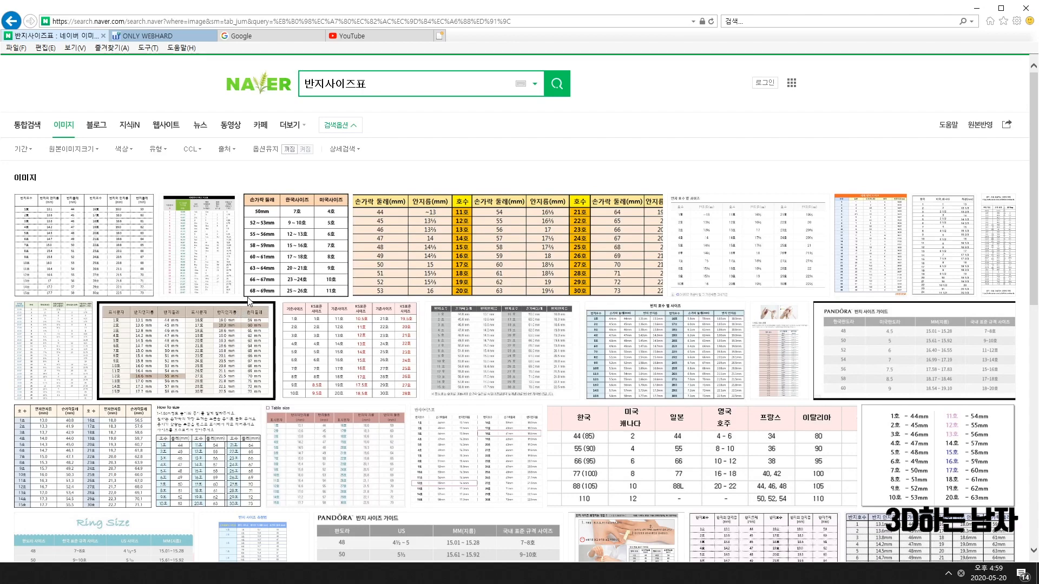
- Open the blog post behind the first ring size chart image and examine its table of ring sizes and inner diameters
{"action": "left_click", "coordinate": [97, 257]}
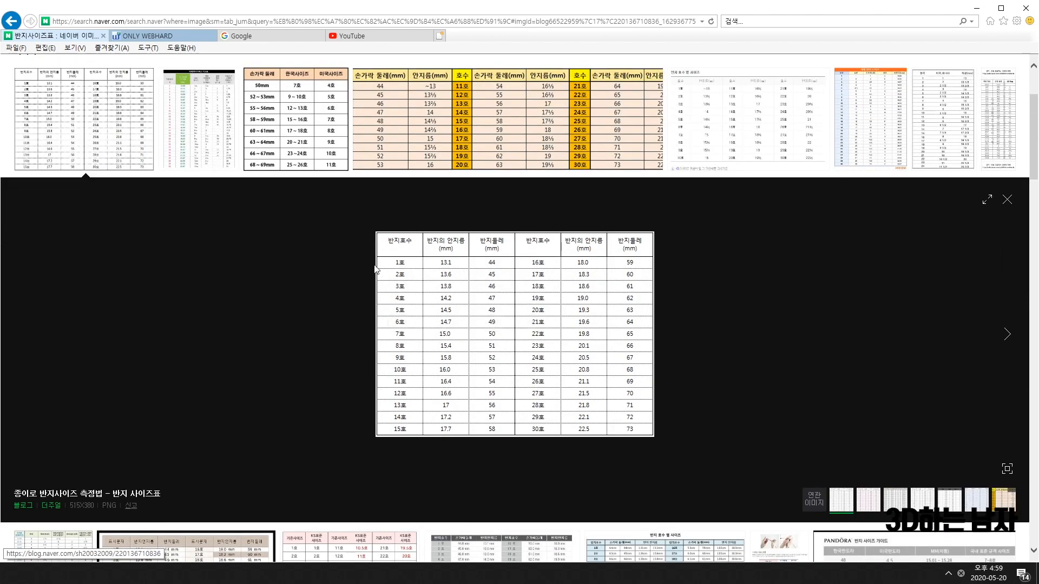
{"action": "scroll", "coordinate": [167, 260], "scroll_direction": "up", "scroll_amount": 3}
{"action": "scroll", "coordinate": [26, 273], "scroll_direction": "down", "scroll_amount": 4}
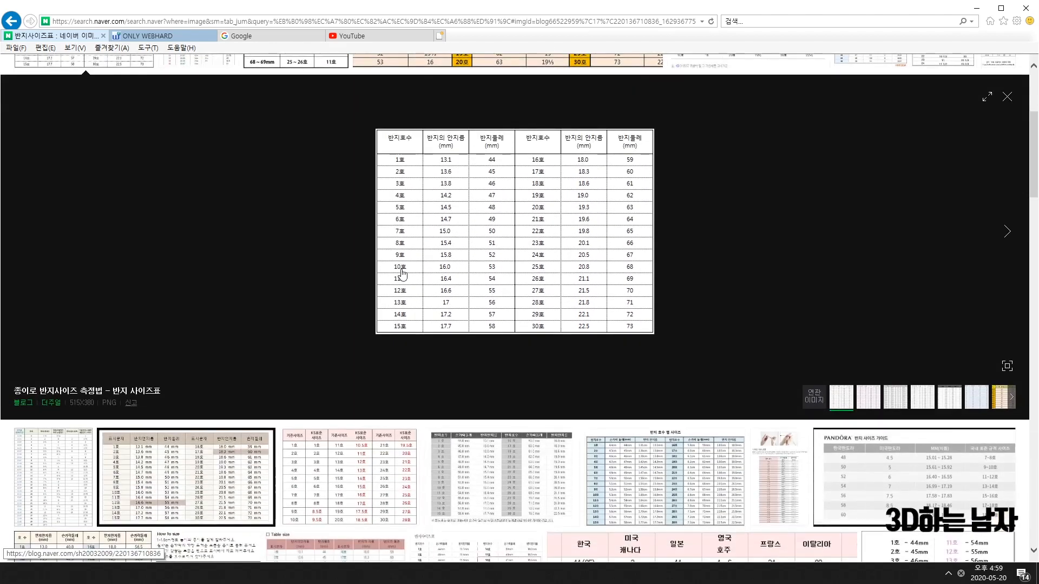
{"action": "left_click", "coordinate": [482, 223]}
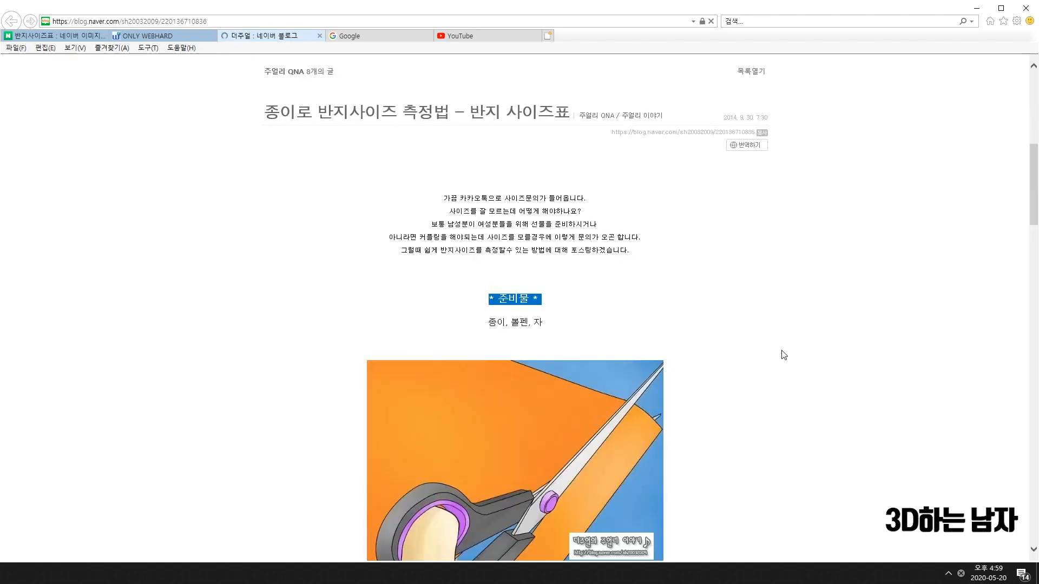
{"action": "scroll", "coordinate": [737, 352], "scroll_direction": "down", "scroll_amount": 20}
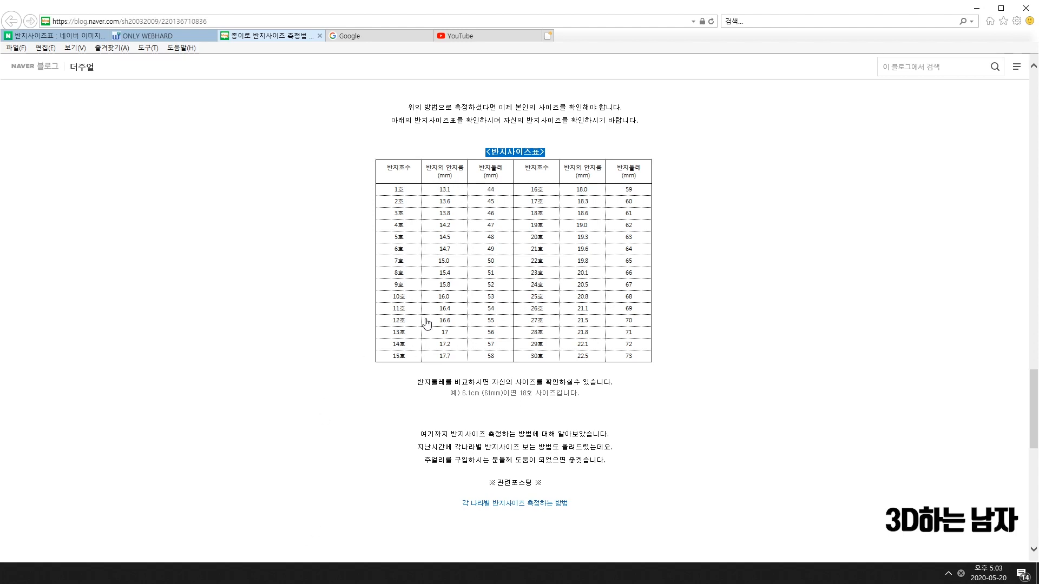
- Check the one-rail ring on the PowerPoint slide against the browser's ring size chart, and switch back to Rhino
{"action": "key", "text": "alt+Tab"}
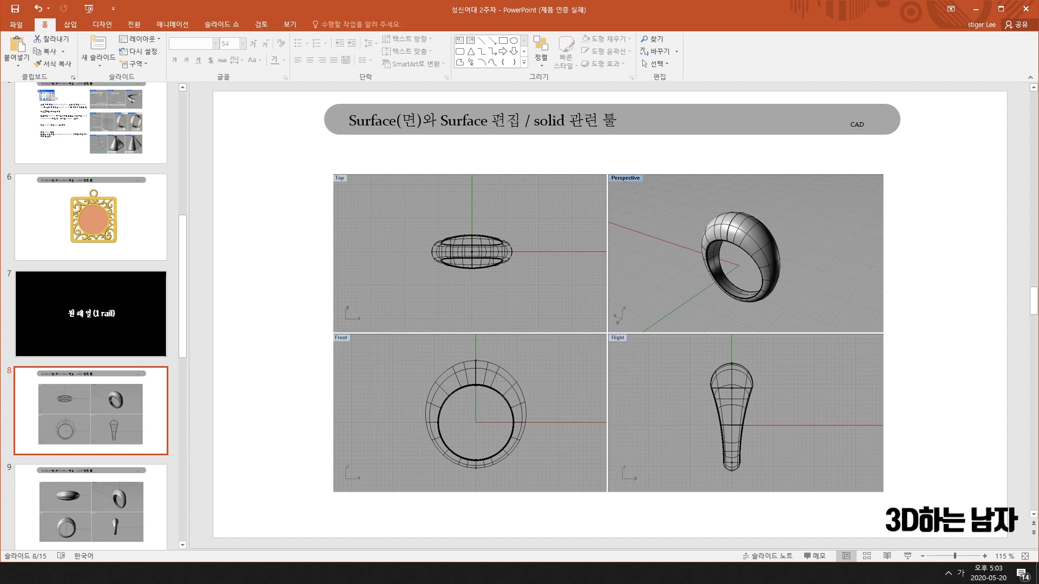
{"action": "key", "text": "alt+Tab"}
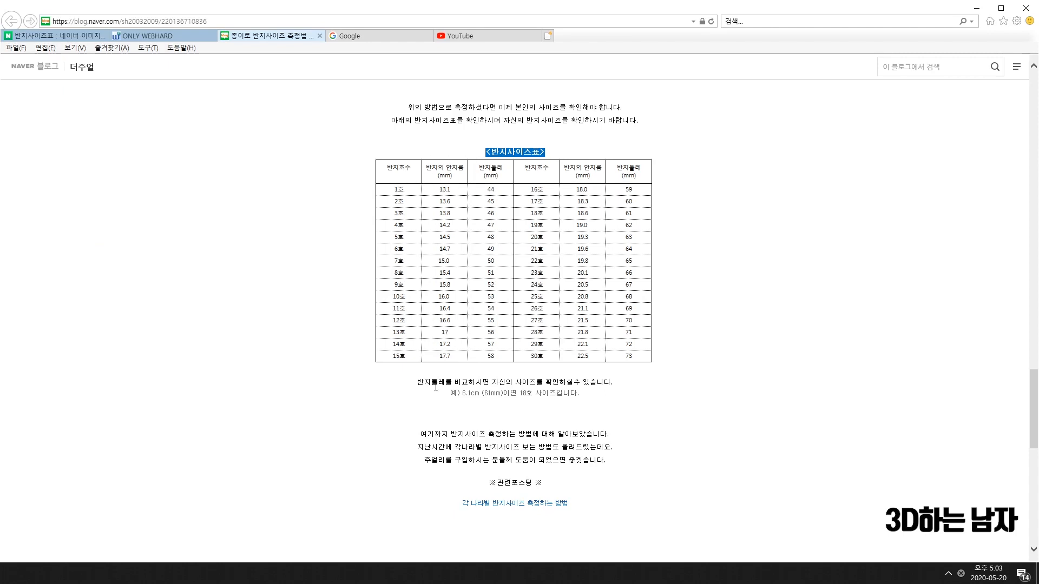
{"action": "key", "text": "alt+Tab"}
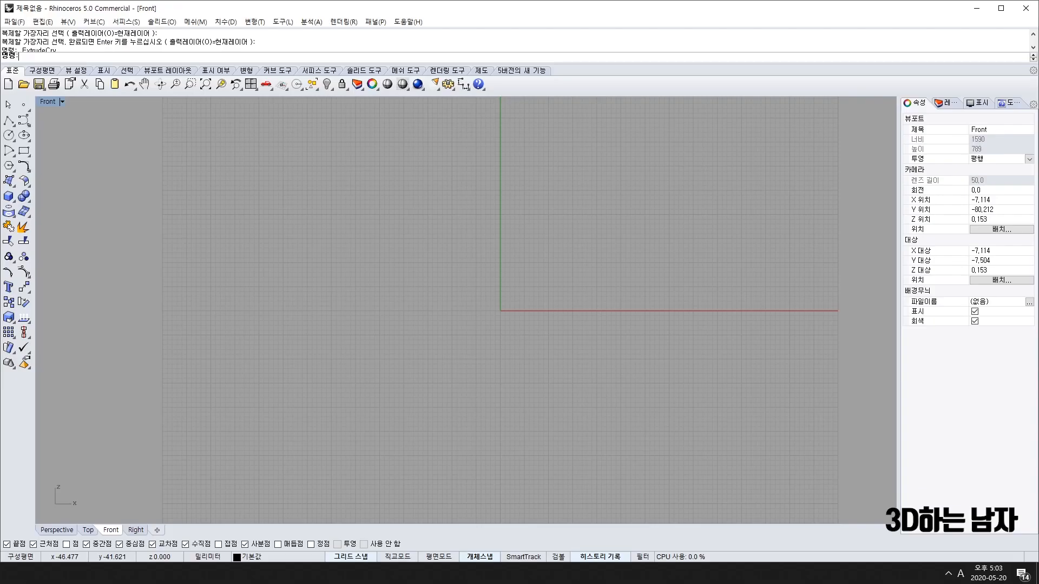
- Try a circle with a radius of 16.6 mm centred at the origin in the Front view, and delete it
{"action": "right_click_drag", "start_coordinate": [586, 312], "coordinate": [580, 330]}
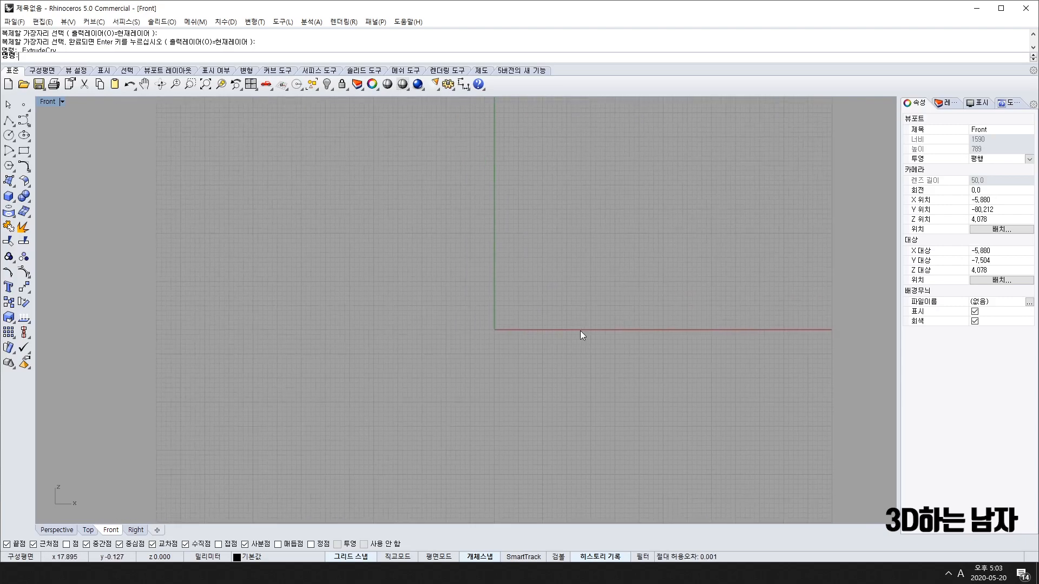
{"action": "left_click", "coordinate": [8, 135]}
{"action": "left_click", "coordinate": [493, 330]}
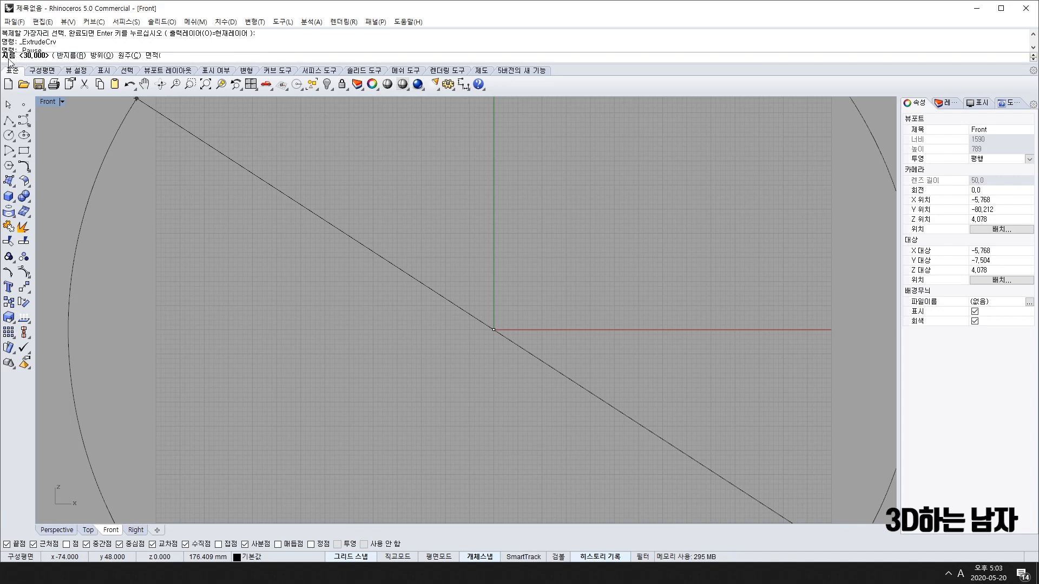
{"action": "left_click", "coordinate": [68, 56]}
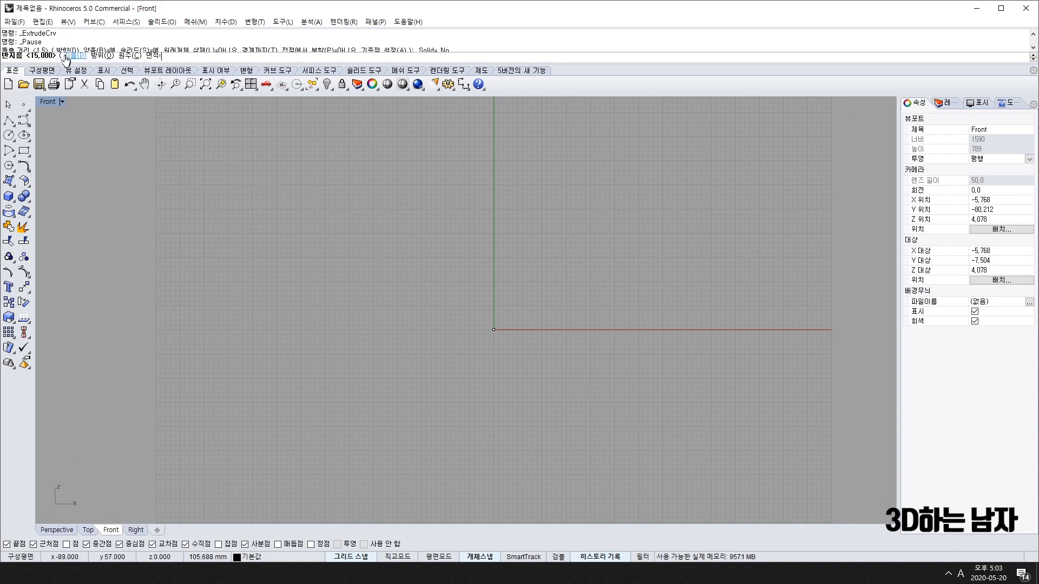
{"action": "type", "text": "16.6"}
{"action": "key", "text": "Return"}
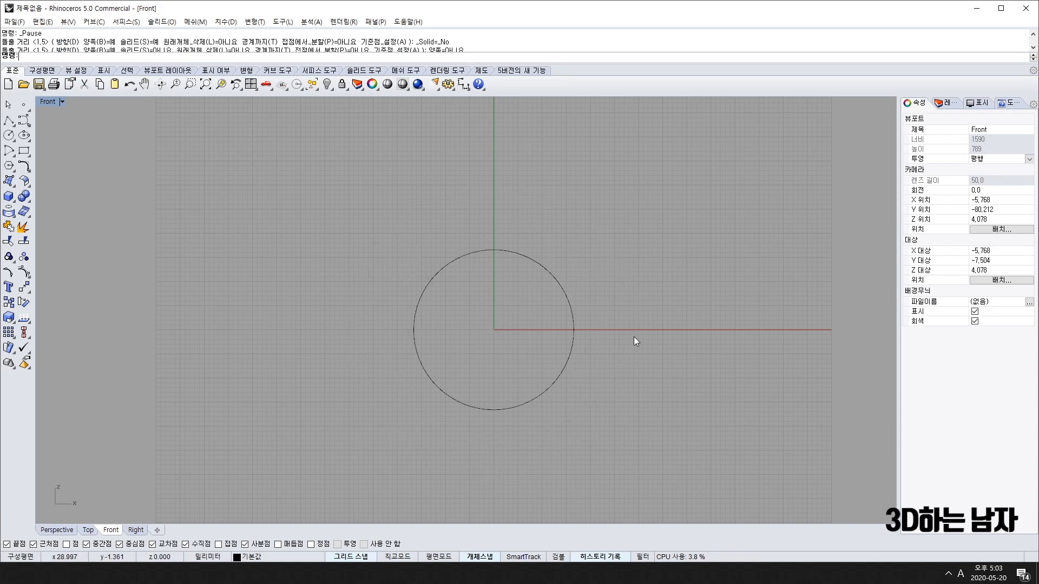
{"action": "left_click", "coordinate": [438, 393]}
{"action": "scroll", "coordinate": [511, 330], "scroll_direction": "up", "scroll_amount": 3}
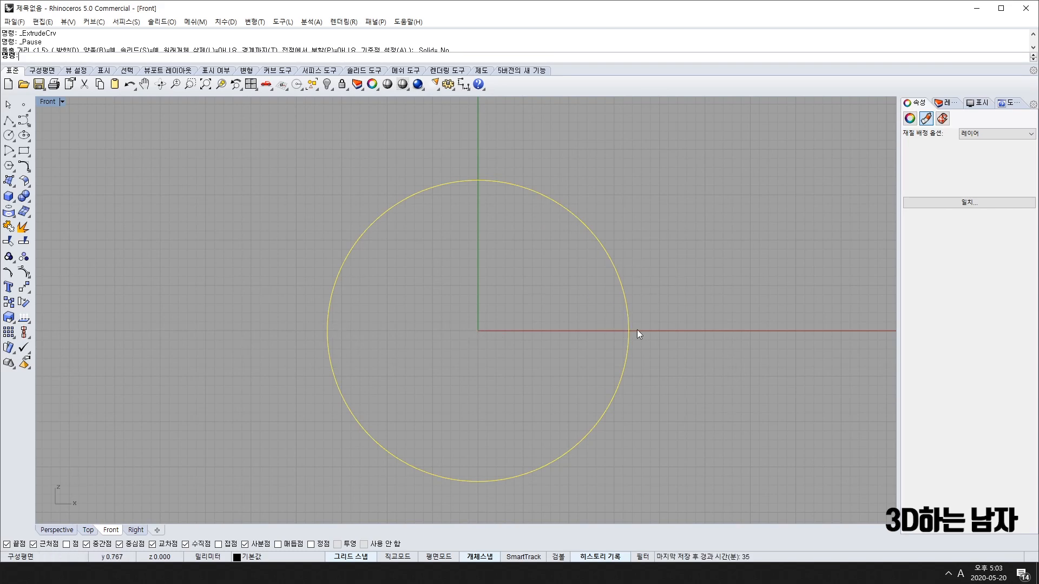
{"action": "scroll", "coordinate": [581, 236], "scroll_direction": "down", "scroll_amount": 3}
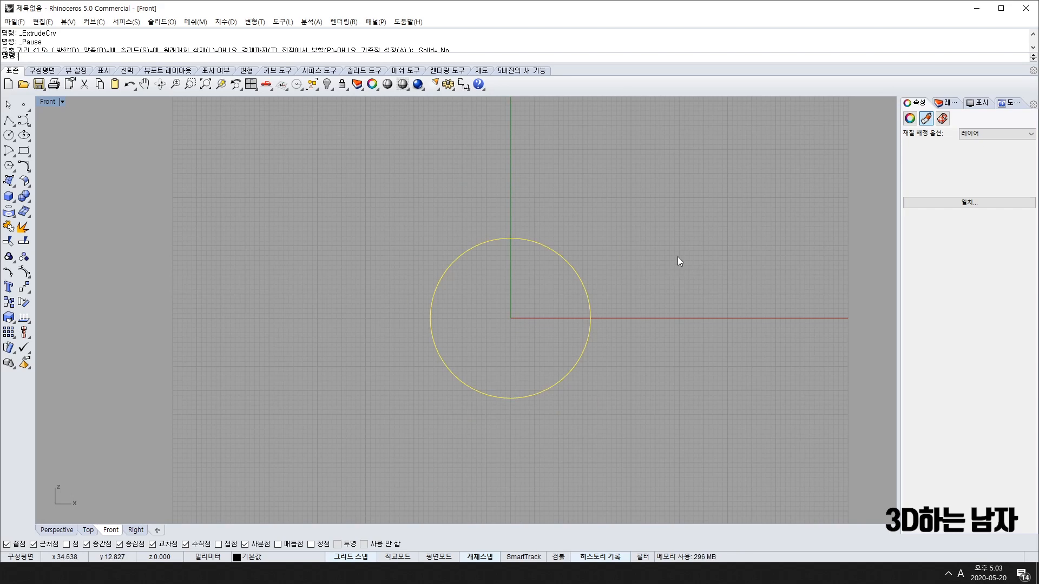
{"action": "key", "text": "Delete"}
- Draw a circle with a diameter of 16.6 mm centred at the origin in the Front view, and select it
{"action": "right_click_drag", "start_coordinate": [527, 329], "coordinate": [503, 327]}
{"action": "type", "text": "c"}
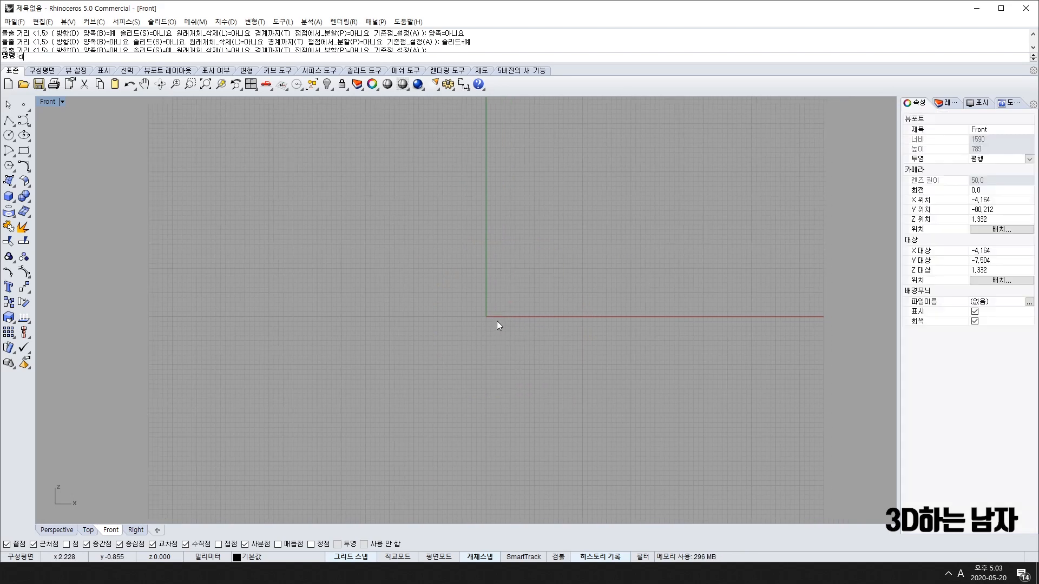
{"action": "key", "text": "Return"}
{"action": "left_click", "coordinate": [486, 317]}
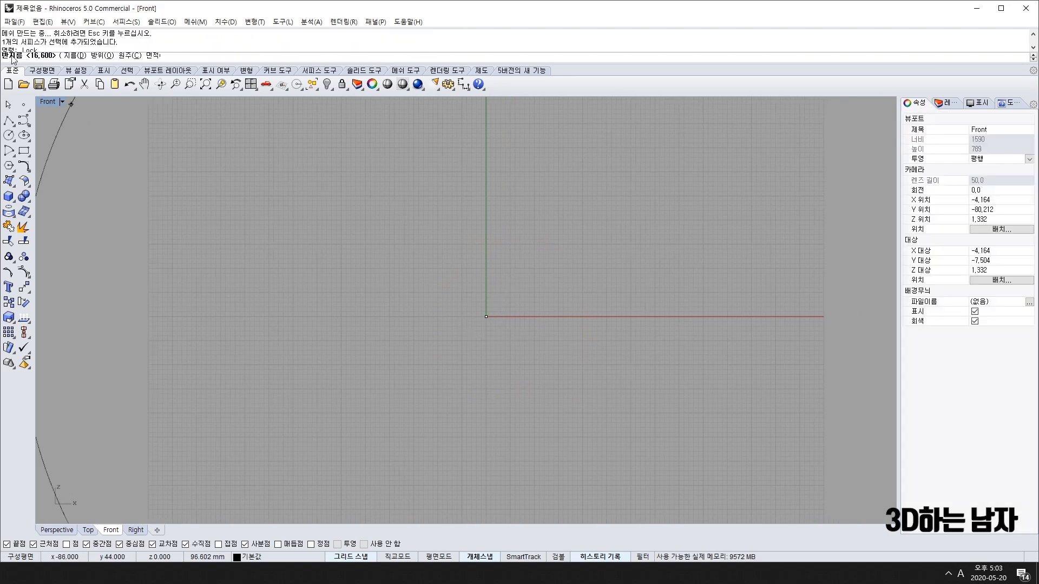
{"action": "left_click", "coordinate": [75, 55]}
{"action": "type", "text": "16.6"}
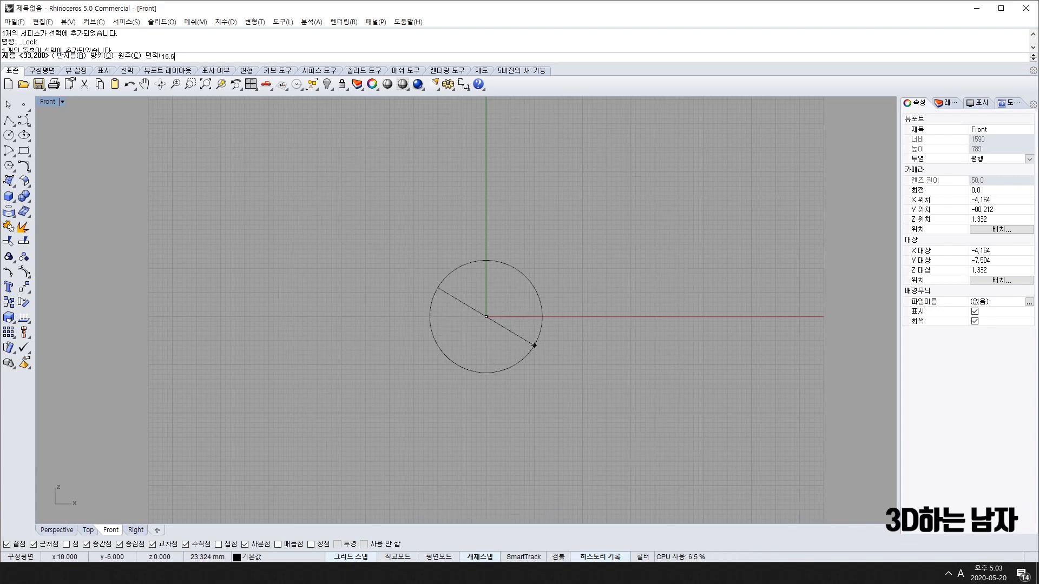
{"action": "key", "text": "Return"}
{"action": "scroll", "coordinate": [541, 296], "scroll_direction": "up", "scroll_amount": 8}
{"action": "left_click", "coordinate": [500, 313]}
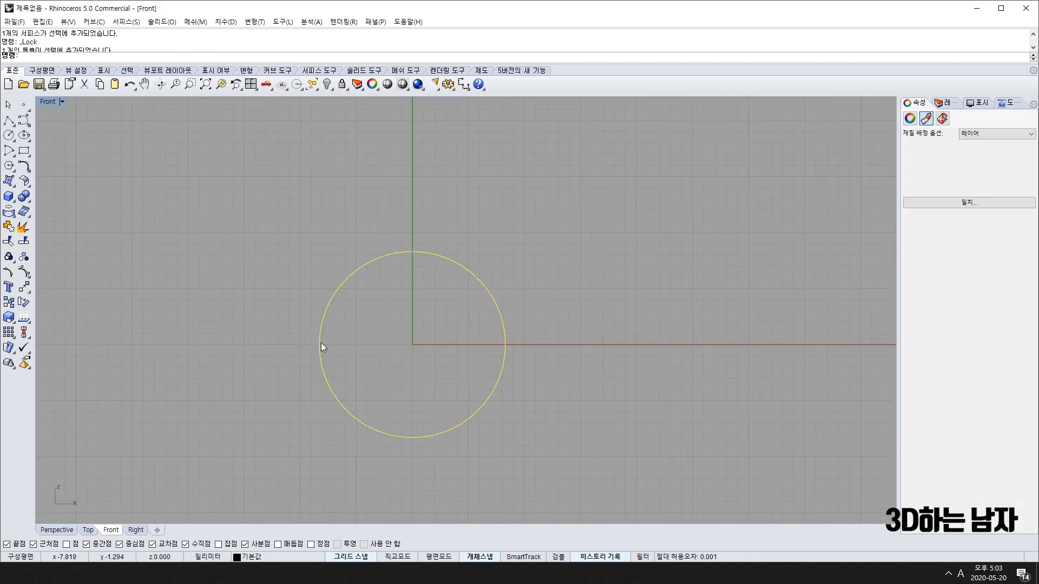
- Examine the ring's thickness in the four views on the PowerPoint slide, and return to the selected circle in Rhino
{"action": "right_click_drag", "start_coordinate": [469, 336], "coordinate": [505, 306]}
{"action": "key", "text": "alt+Tab"}
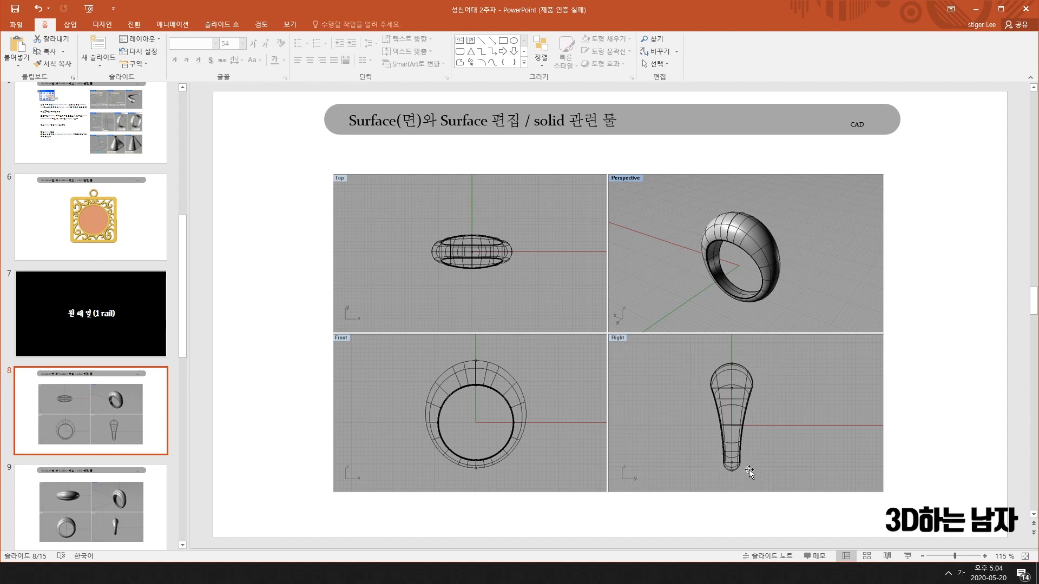
{"action": "key", "text": "alt+Tab"}
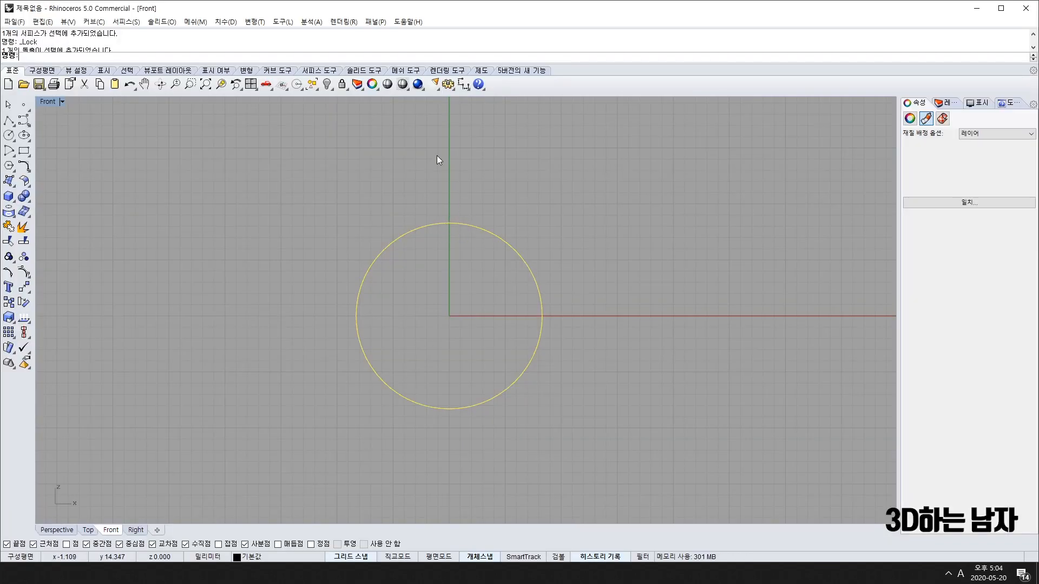
{"action": "right_click_drag", "start_coordinate": [479, 303], "coordinate": [497, 355]}
{"action": "scroll", "coordinate": [521, 300], "scroll_direction": "down", "scroll_amount": 4}
{"action": "scroll", "coordinate": [461, 359], "scroll_direction": "up", "scroll_amount": 6}
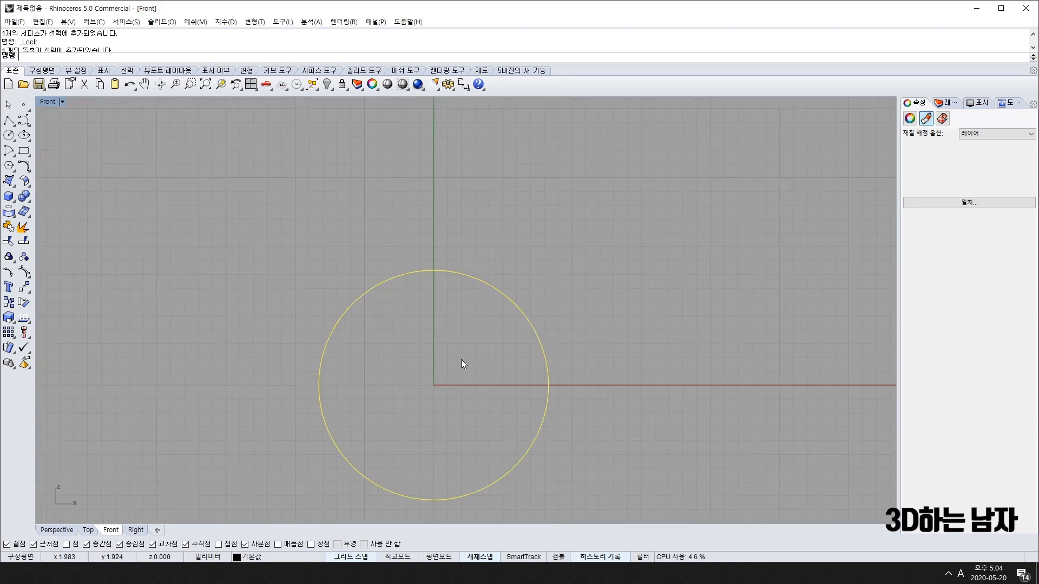
{"action": "right_click_drag", "start_coordinate": [358, 431], "coordinate": [377, 374]}
{"action": "scroll", "coordinate": [457, 345], "scroll_direction": "down", "scroll_amount": 4}
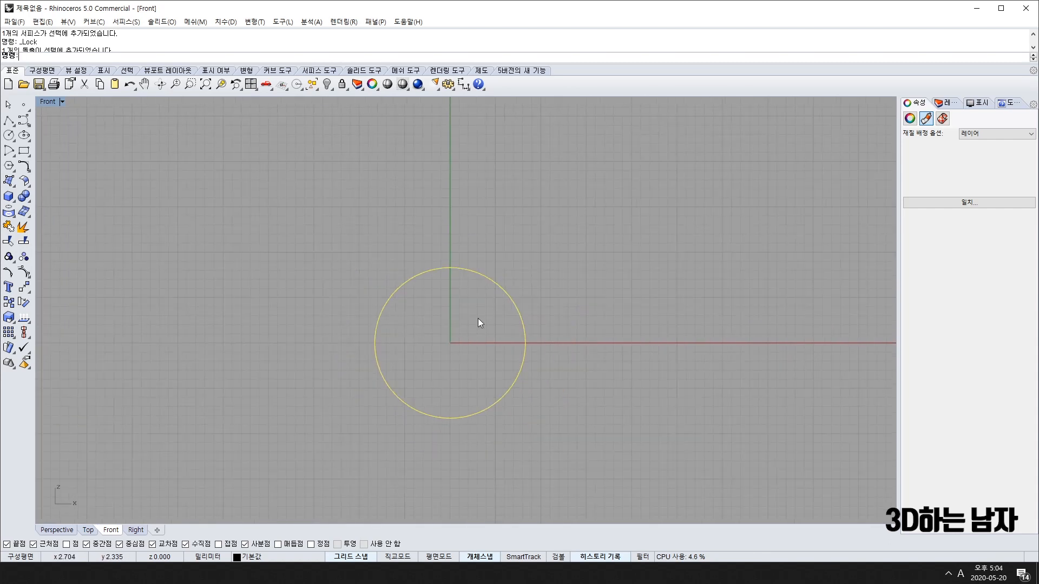
- Offset the 16.6 mm circle outward by 2 mm
{"action": "left_click", "coordinate": [24, 166]}
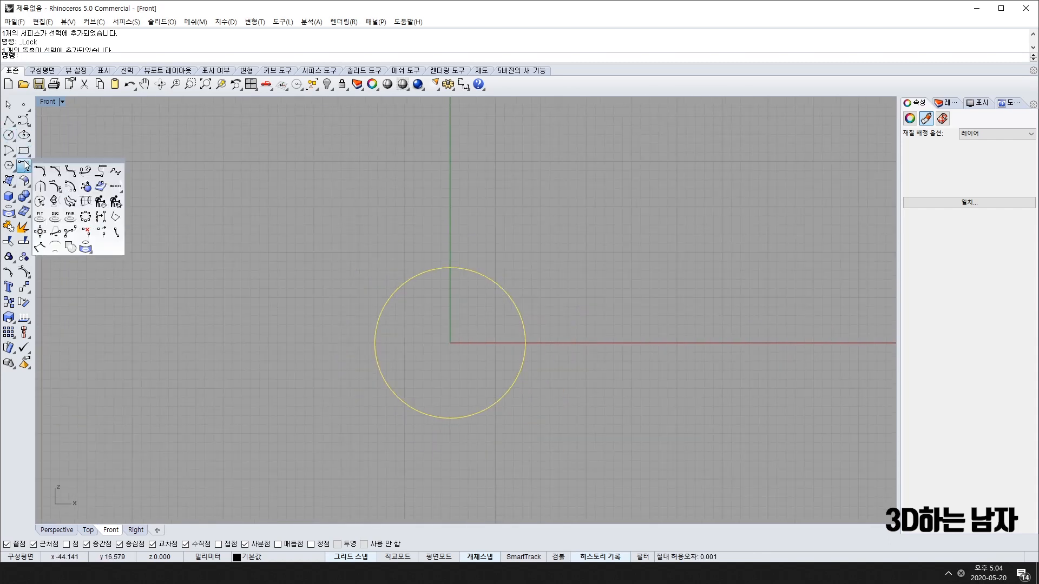
{"action": "left_click", "coordinate": [70, 187]}
{"action": "type", "text": "2"}
{"action": "key", "text": "Return"}
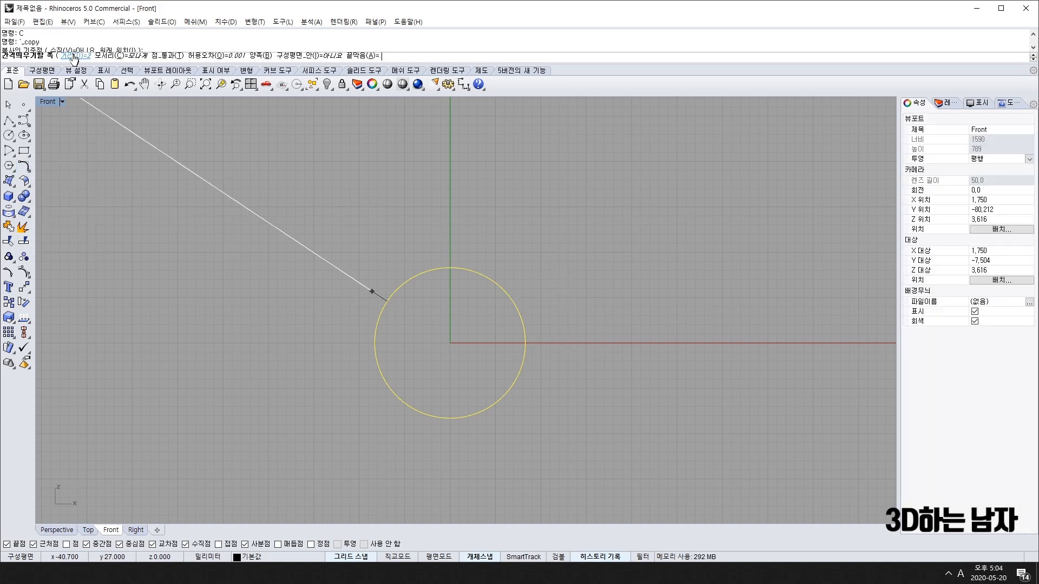
{"action": "left_click", "coordinate": [660, 342]}
{"action": "left_click", "coordinate": [471, 348]}
{"action": "scroll", "coordinate": [547, 364], "scroll_direction": "up", "scroll_amount": 6}
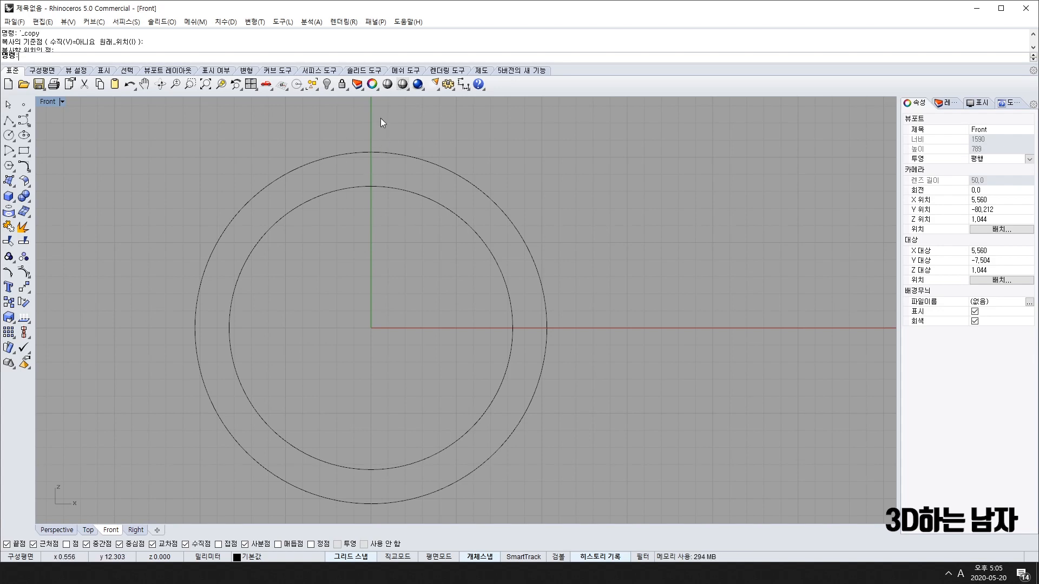
- Rebuild both concentric circles with 12 points and degree 3, deleting the input objects
{"action": "right_click_drag", "start_coordinate": [425, 289], "coordinate": [427, 334]}
{"action": "scroll", "coordinate": [421, 388], "scroll_direction": "down", "scroll_amount": 4}
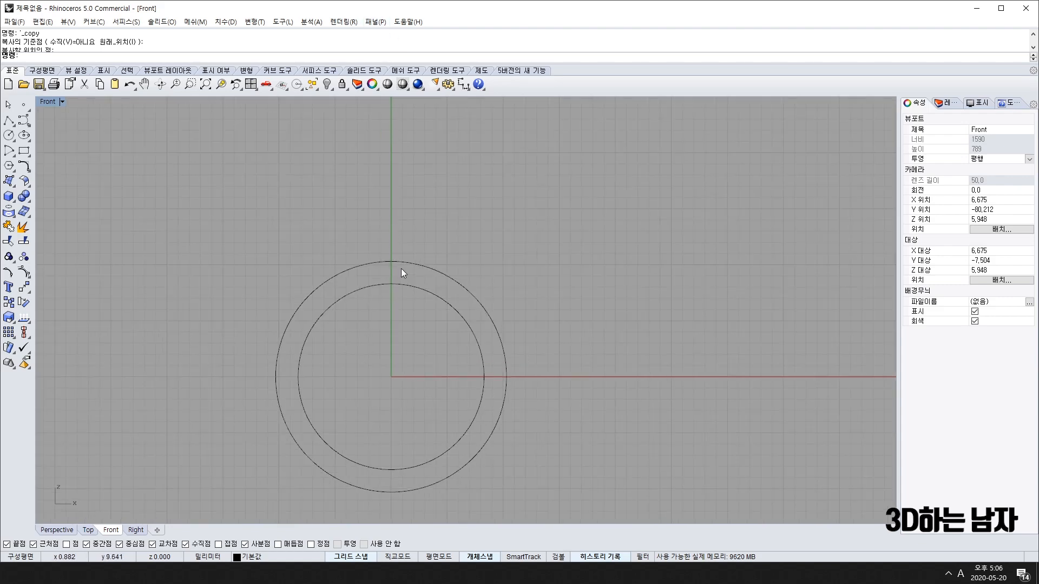
{"action": "scroll", "coordinate": [390, 317], "scroll_direction": "down", "scroll_amount": 4}
{"action": "right_click_drag", "start_coordinate": [385, 374], "coordinate": [388, 334]}
{"action": "scroll", "coordinate": [420, 323], "scroll_direction": "up", "scroll_amount": 6}
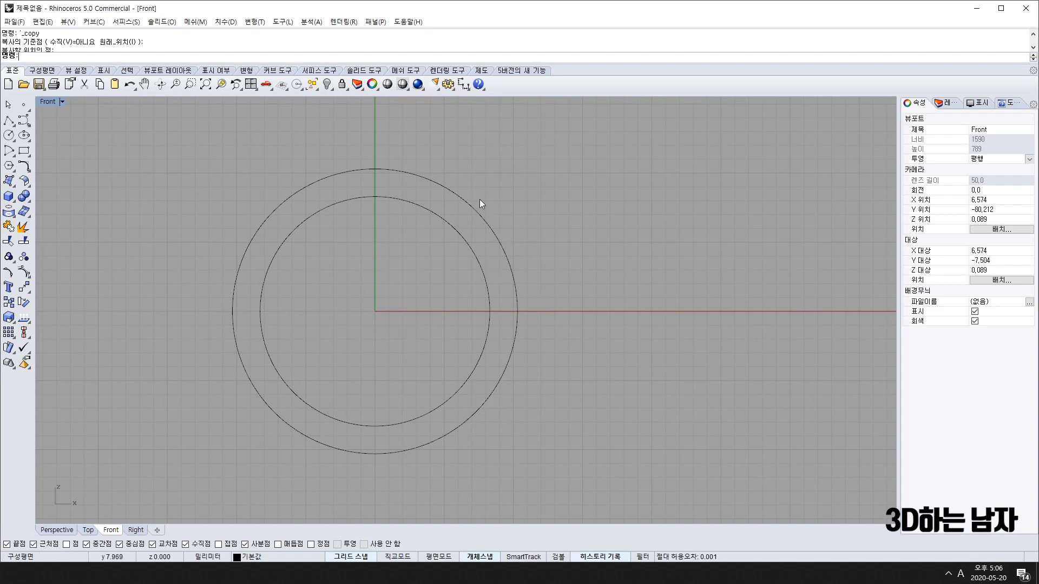
{"action": "left_click", "coordinate": [465, 199]}
{"action": "left_click", "coordinate": [540, 246]}
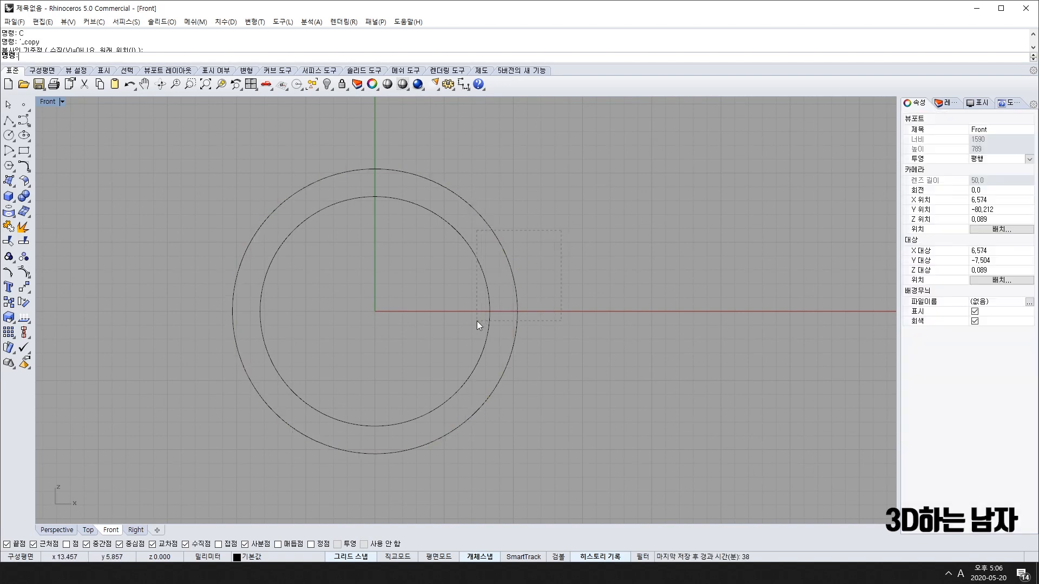
{"action": "left_click_drag", "start_coordinate": [476, 320], "coordinate": [309, 187]}
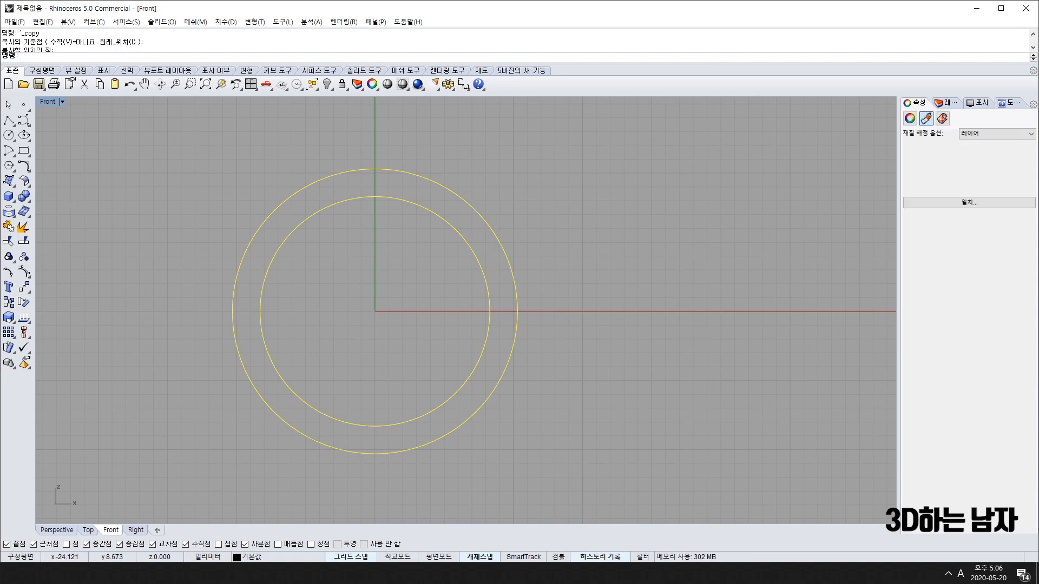
{"action": "left_click", "coordinate": [29, 170]}
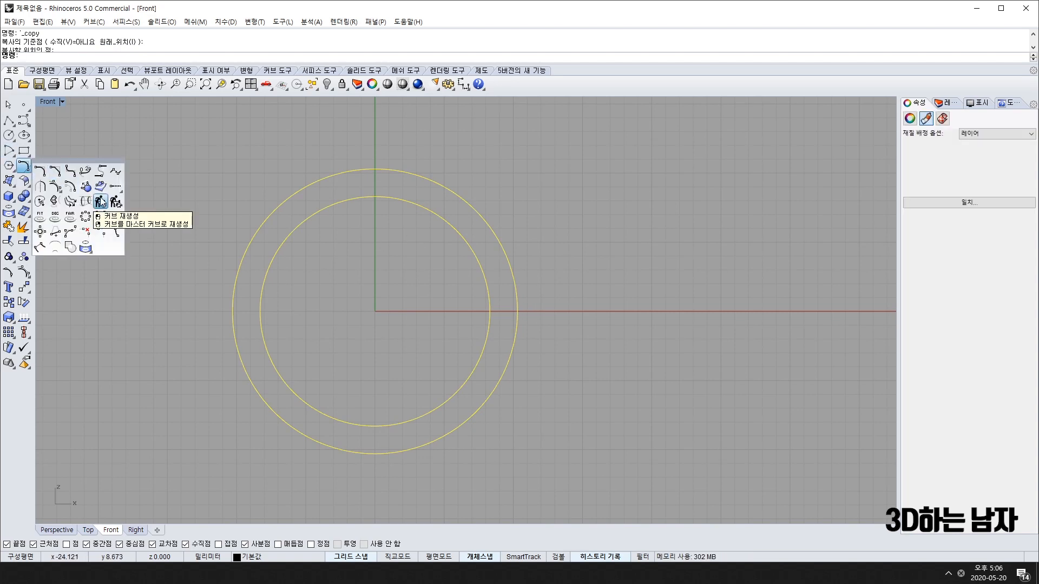
{"action": "left_click", "coordinate": [100, 203]}
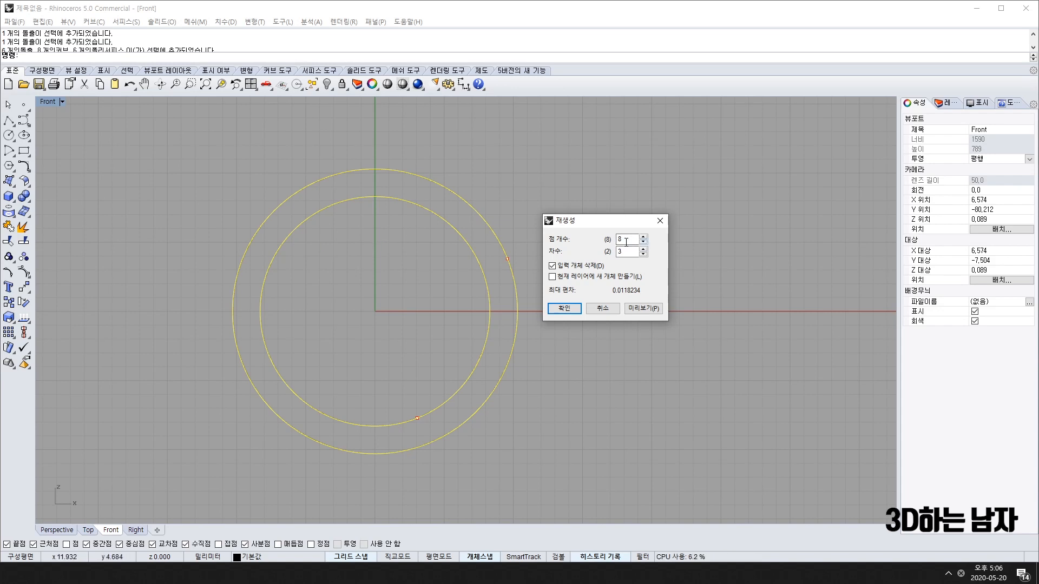
{"action": "double_click", "coordinate": [626, 242]}
{"action": "type", "text": "12"}
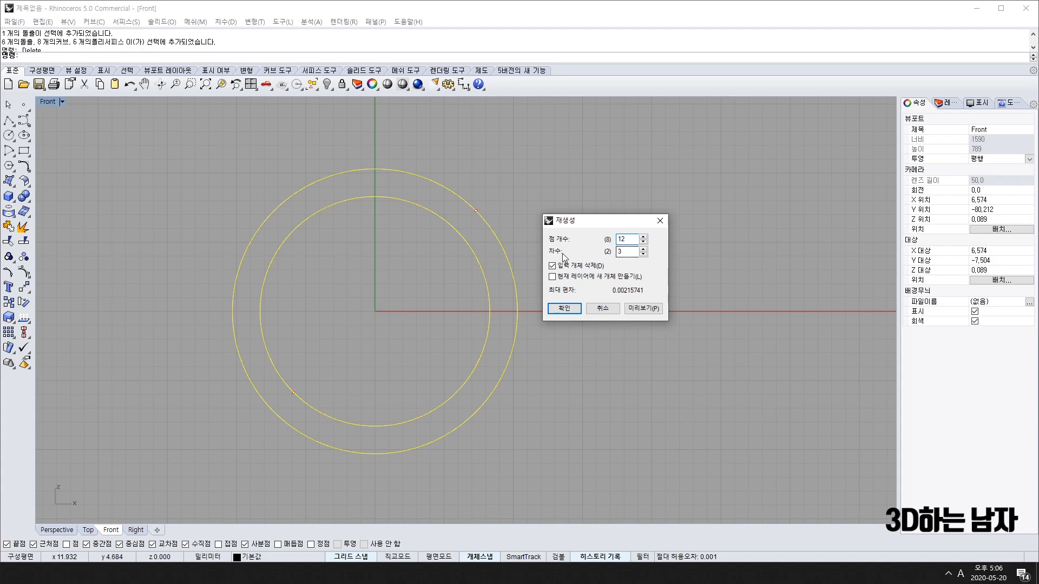
{"action": "left_click", "coordinate": [564, 309]}
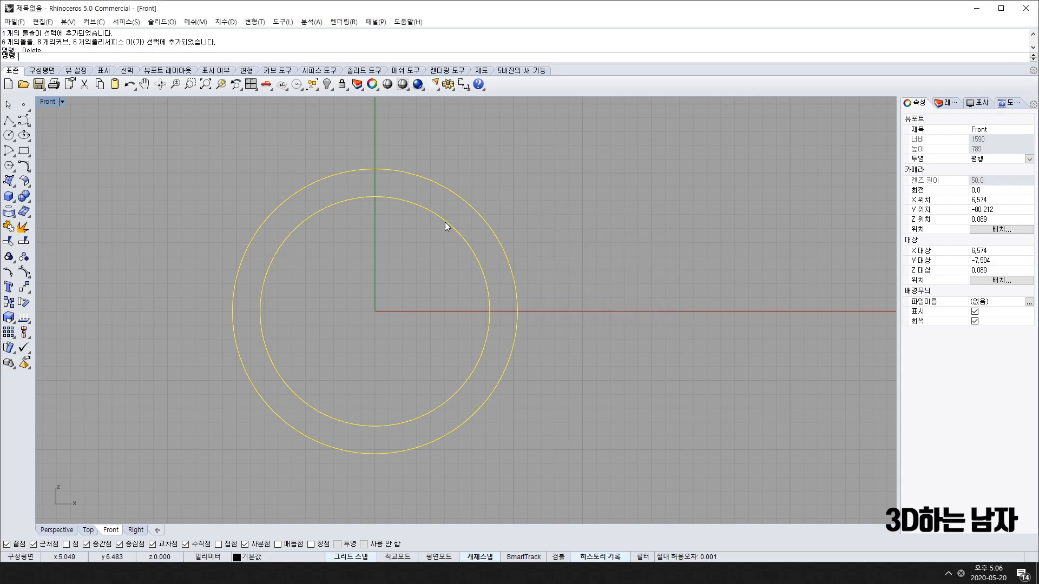
- Show the outer circle's control points, select the points on its upper and lower halves to examine them, and hide them again
{"action": "left_click", "coordinate": [438, 184]}
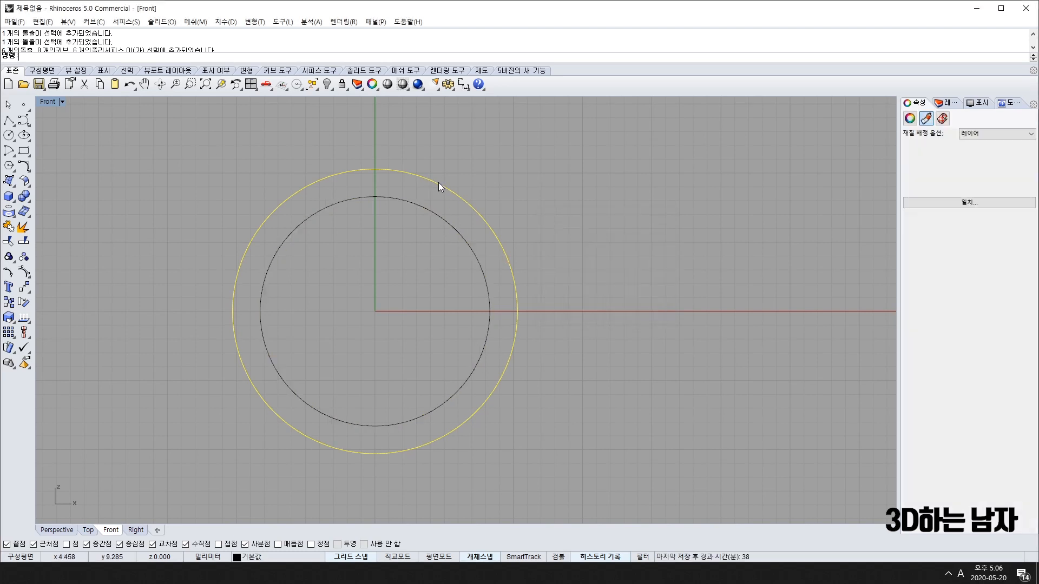
{"action": "key", "text": "Delete"}
{"action": "type", "text": "ul"}
{"action": "key", "text": "Return"}
{"action": "left_click_drag", "start_coordinate": [169, 145], "coordinate": [511, 252]}
{"action": "left_click_drag", "start_coordinate": [204, 305], "coordinate": [633, 481]}
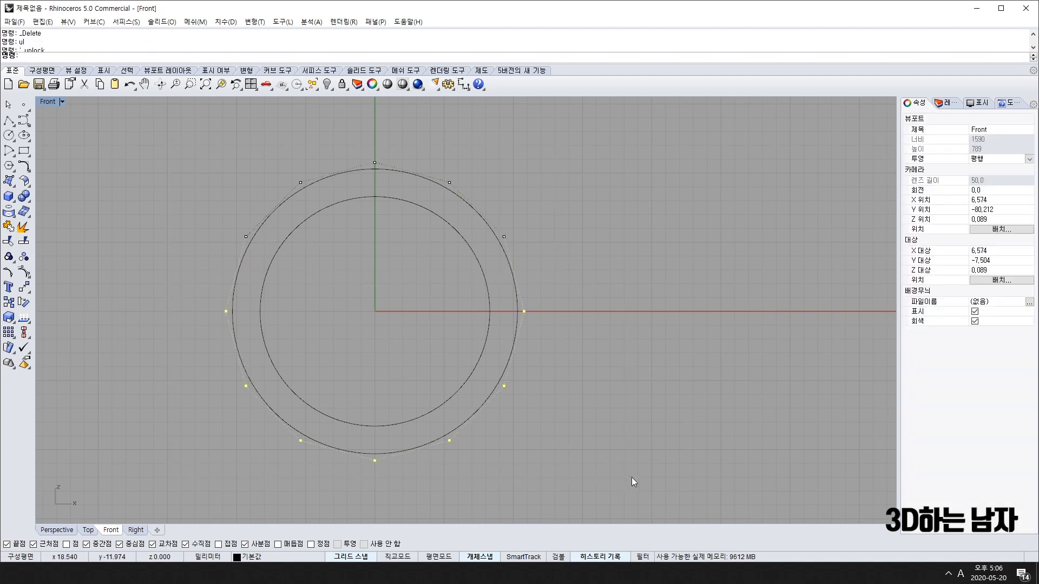
{"action": "key", "text": "Escape"}
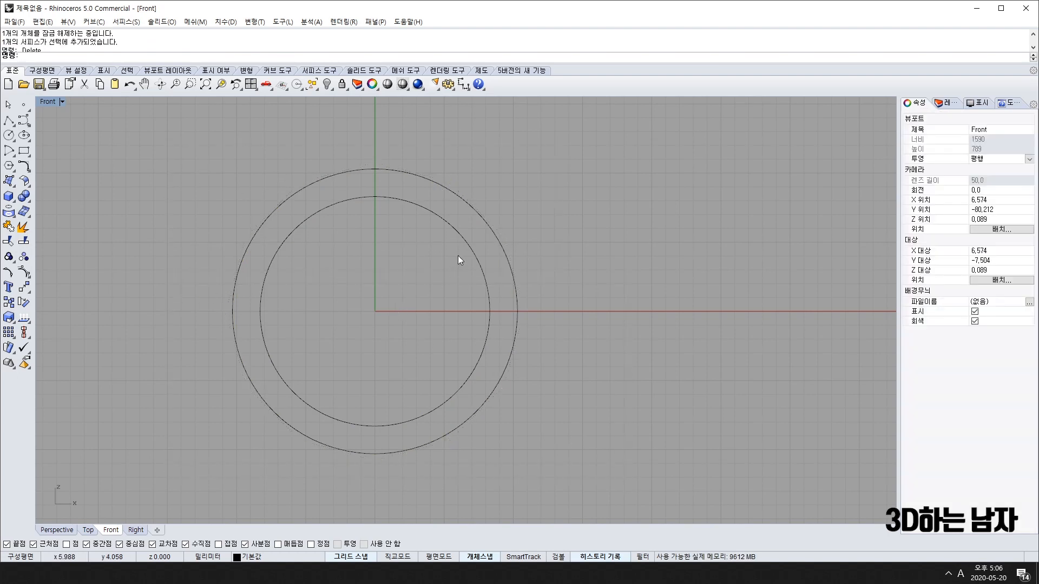
- Show both circles' control points without the rebuild, select them to examine their layout, hide them, and redo the rebuild
{"action": "key", "text": "ctrl+a"}
{"action": "key", "text": "F10"}
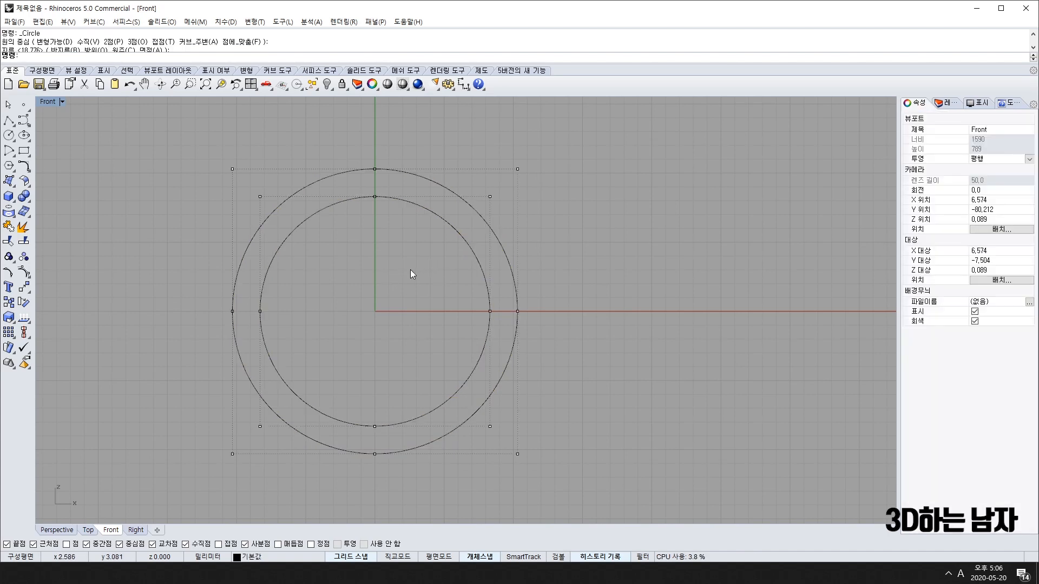
{"action": "left_click_drag", "start_coordinate": [197, 161], "coordinate": [670, 444]}
{"action": "key", "text": "Escape"}
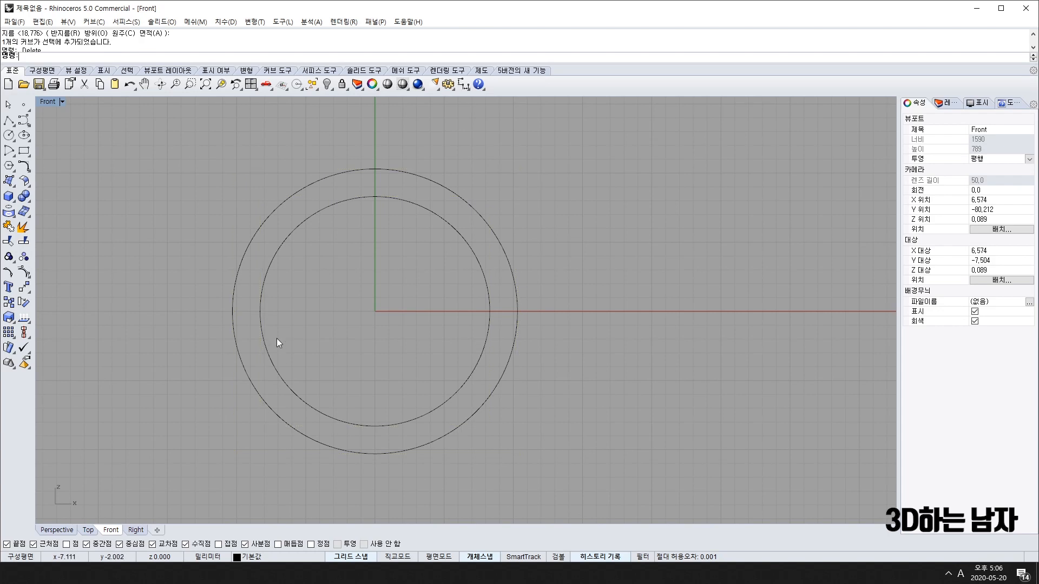
{"action": "key", "text": "Return"}
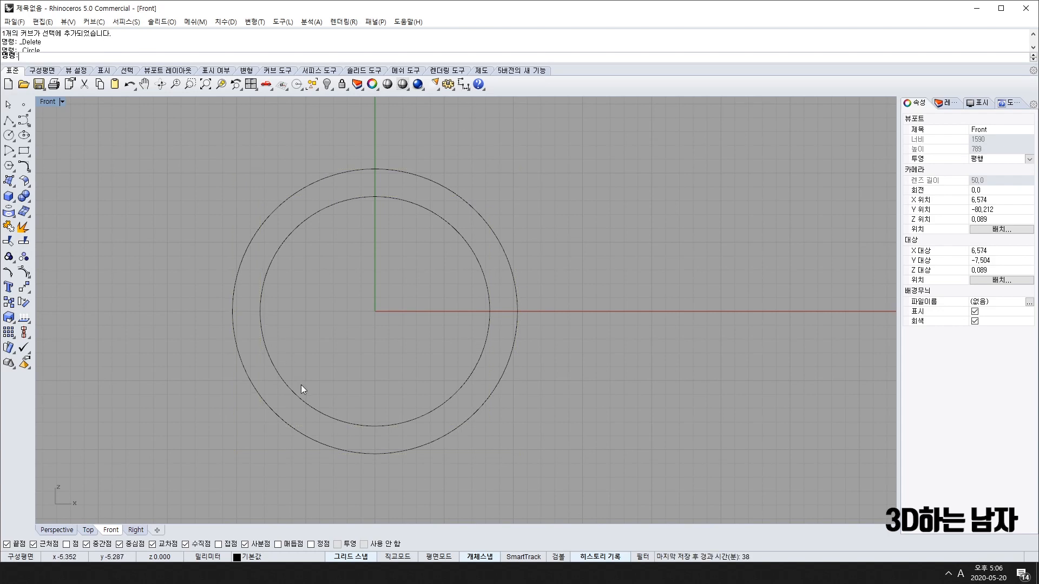
- Show the control points of the rebuilt outer and inner circles to compare their even distribution, and hide them
{"action": "left_click", "coordinate": [419, 177]}
{"action": "key", "text": "F10"}
{"action": "left_click", "coordinate": [409, 204]}
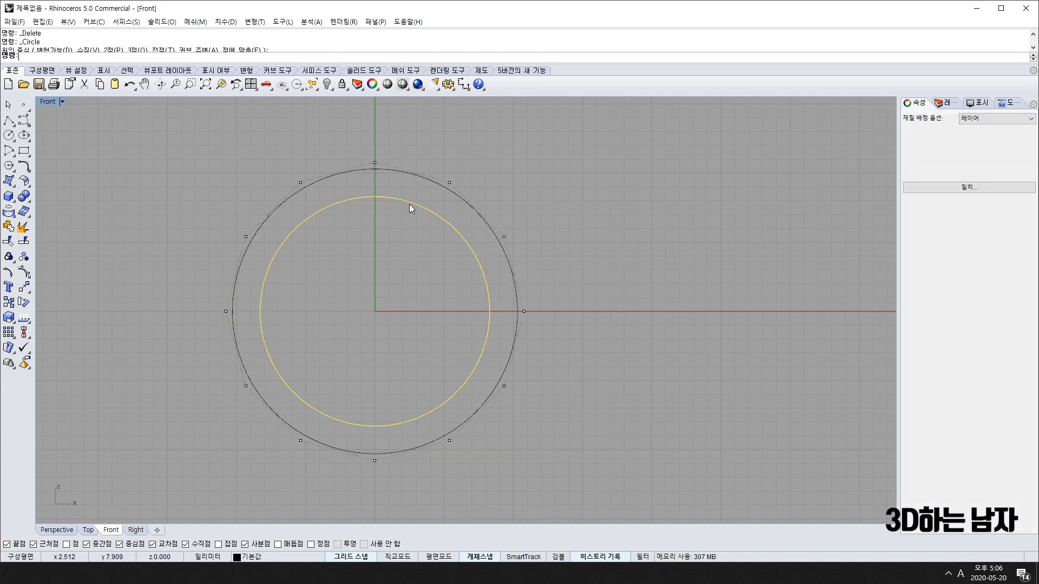
{"action": "key", "text": "F10"}
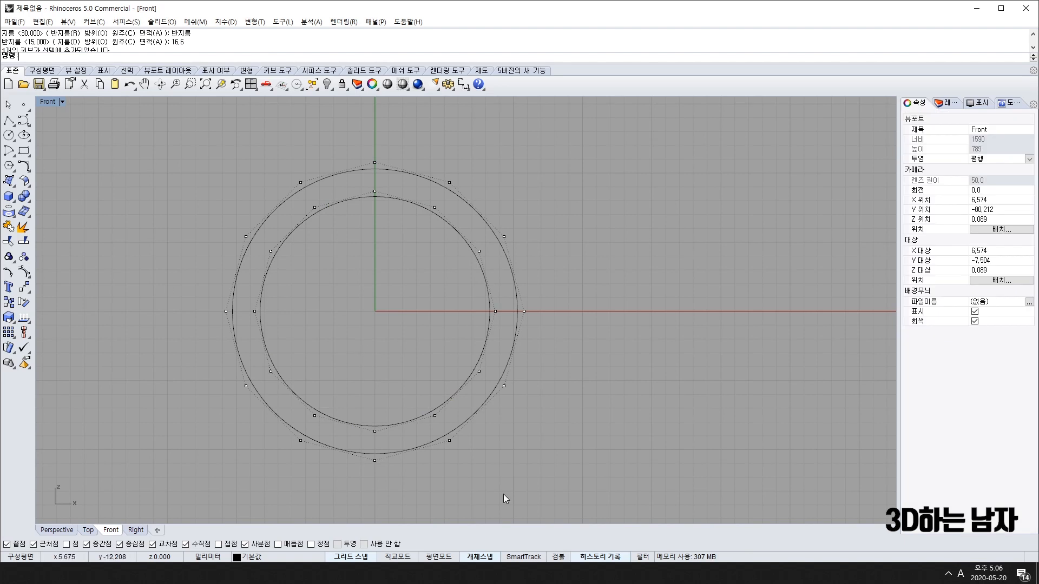
{"action": "key", "text": "Delete"}
- Scale the outer circle's upper five control points vertically from the X axis, thickening the ring's top to about 4.2 mm
{"action": "left_click", "coordinate": [465, 204]}
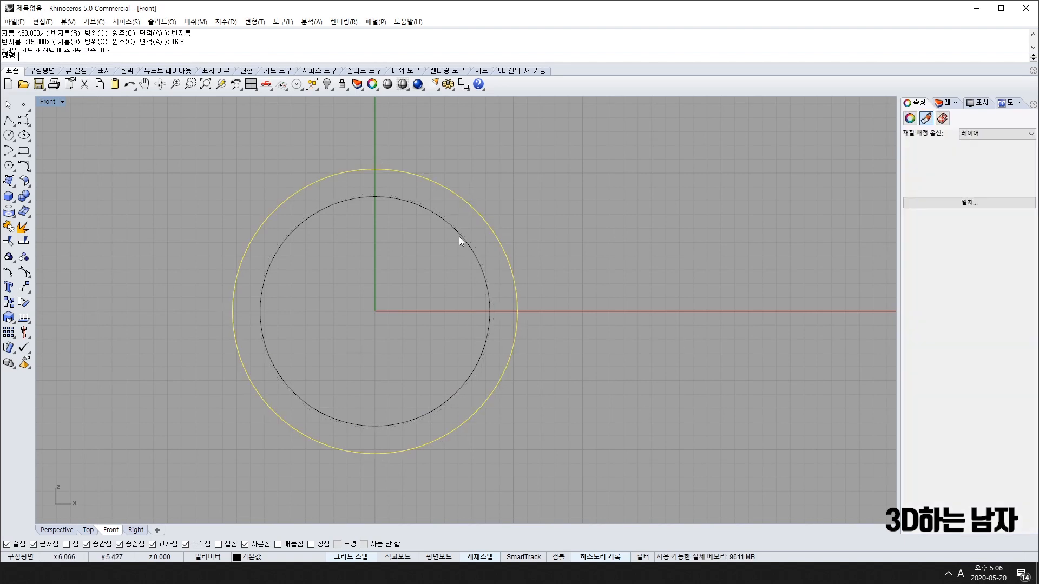
{"action": "key", "text": "F10"}
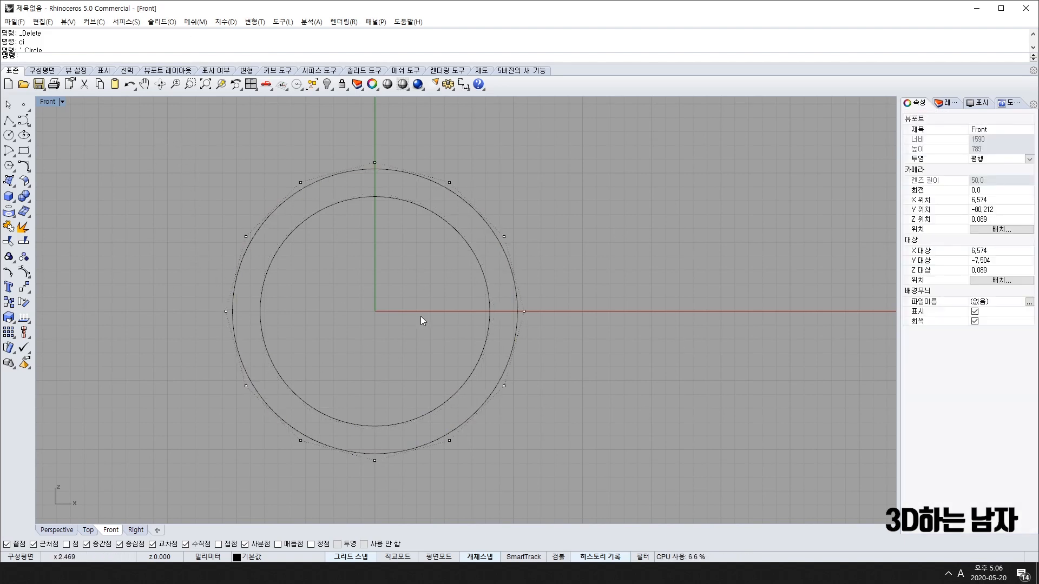
{"action": "left_click_drag", "start_coordinate": [135, 144], "coordinate": [586, 273]}
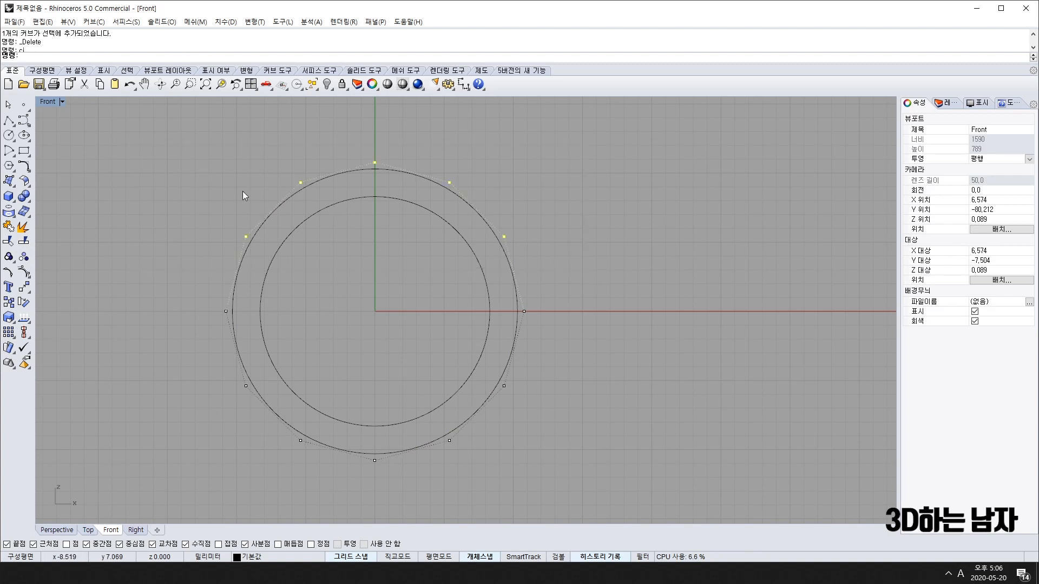
{"action": "right_click_drag", "start_coordinate": [394, 255], "coordinate": [380, 292]}
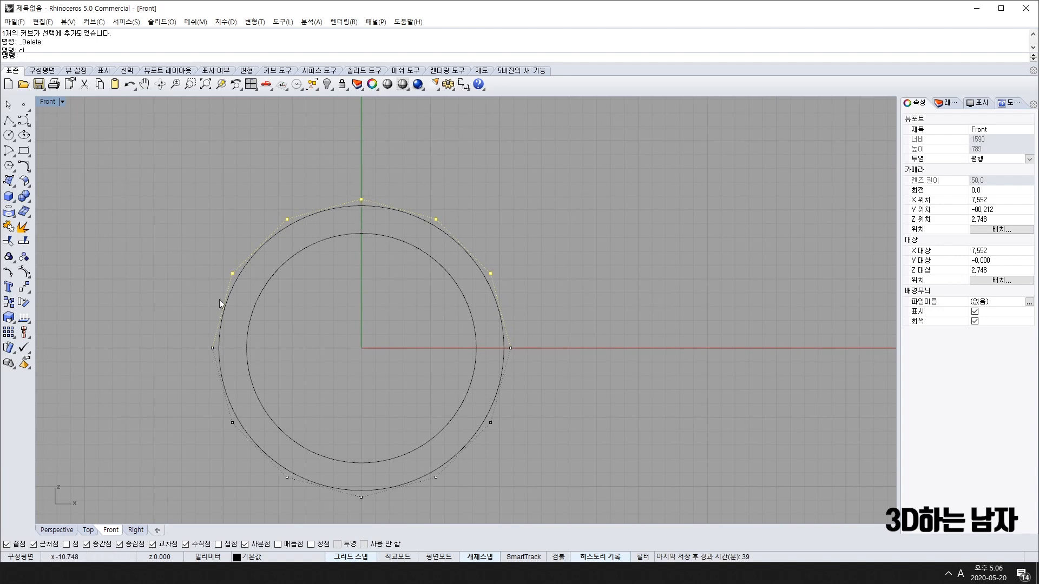
{"action": "right_click_drag", "start_coordinate": [360, 389], "coordinate": [354, 396]}
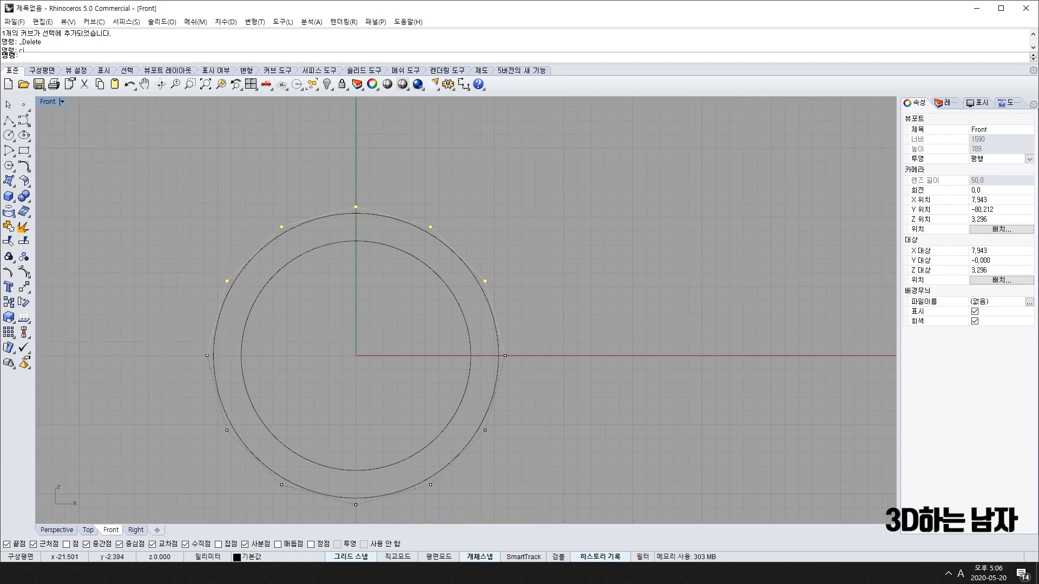
{"action": "left_click", "coordinate": [9, 319]}
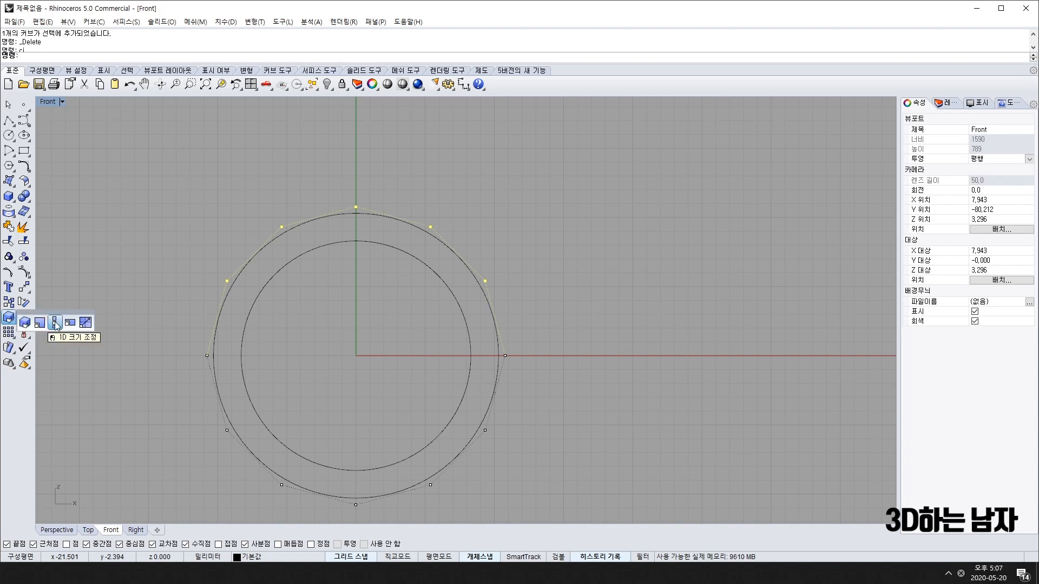
{"action": "left_click", "coordinate": [55, 323]}
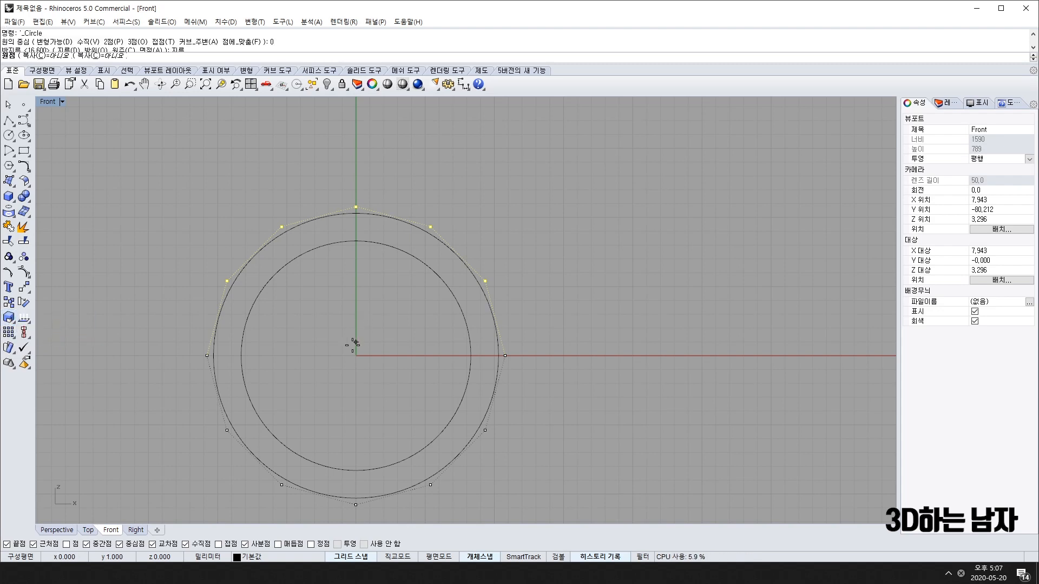
{"action": "left_click", "coordinate": [585, 355]}
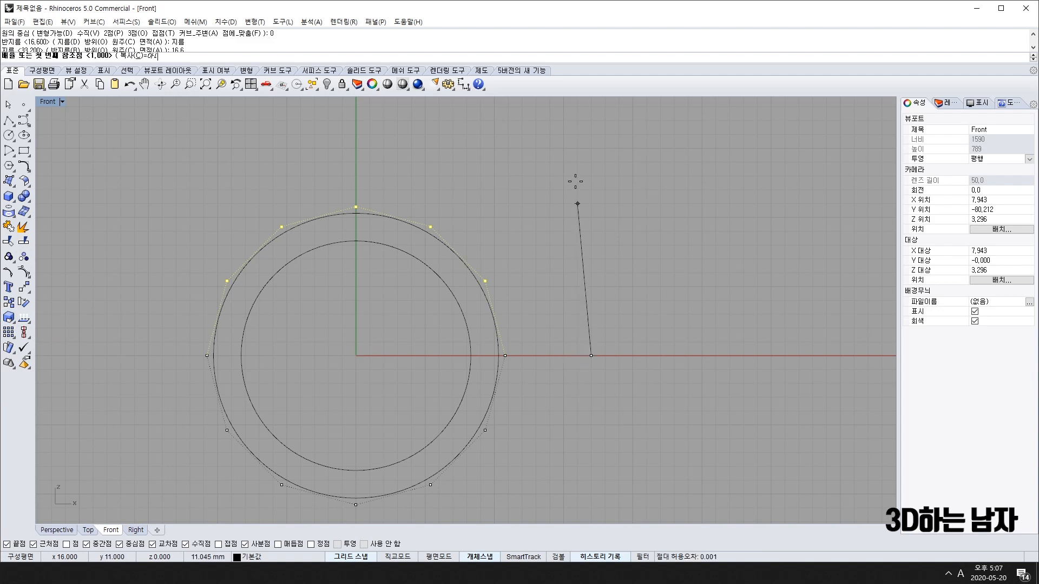
{"action": "right_click_drag", "start_coordinate": [593, 145], "coordinate": [591, 177]}
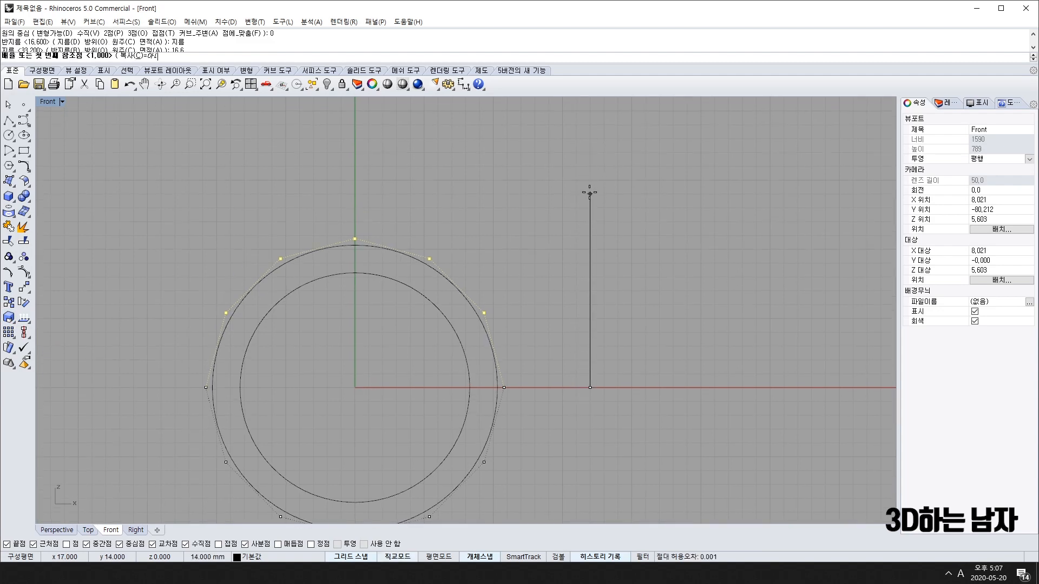
{"action": "left_click", "coordinate": [590, 193]}
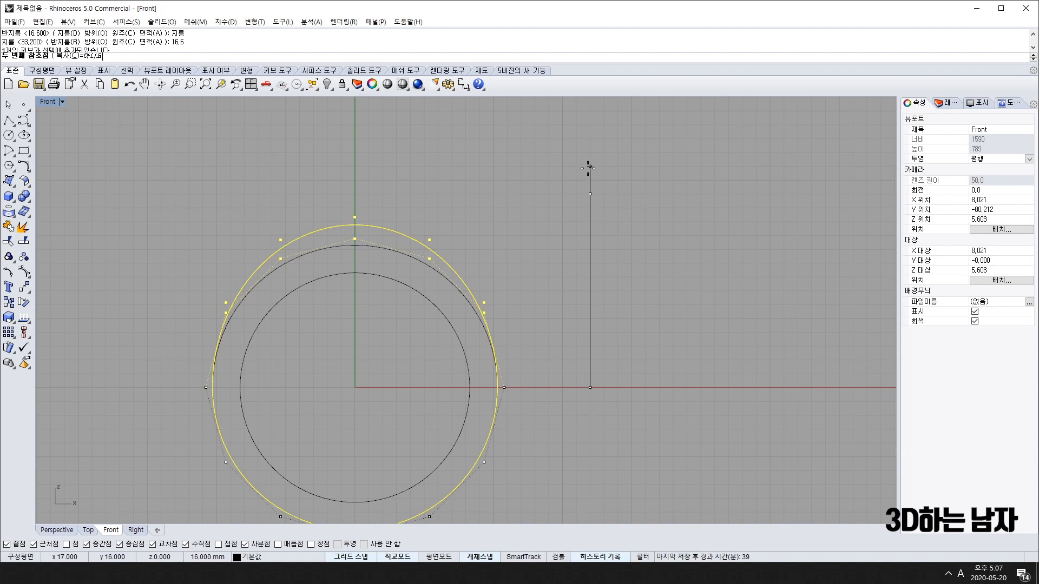
{"action": "left_click", "coordinate": [587, 159]}
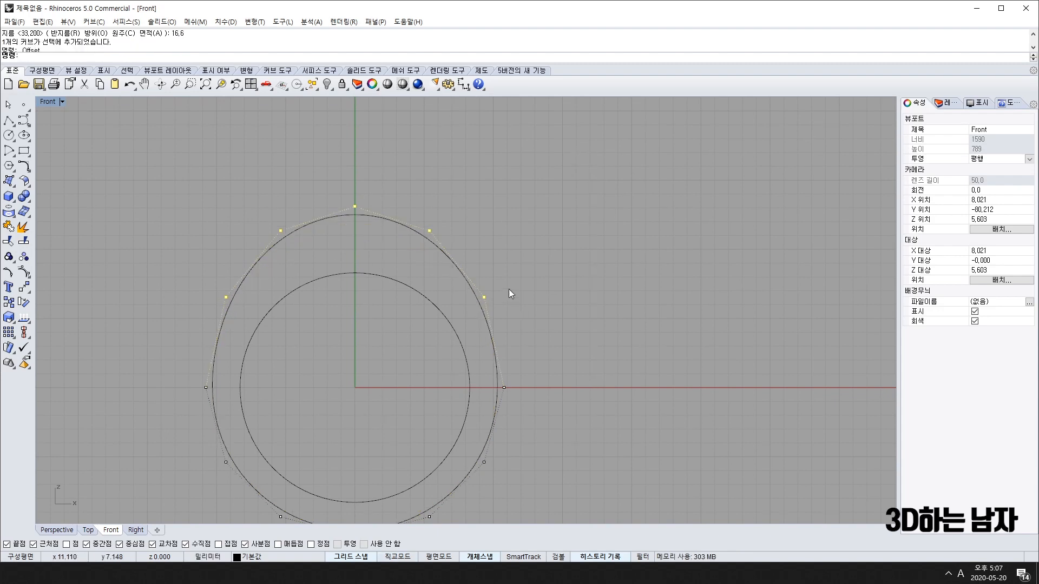
- Scale the outer curve's lower five control points toward the X axis with grid snap off, leaving about 1.2 mm at the bottom
{"action": "right_click_drag", "start_coordinate": [489, 420], "coordinate": [478, 318]}
{"action": "left_click_drag", "start_coordinate": [160, 335], "coordinate": [575, 488]}
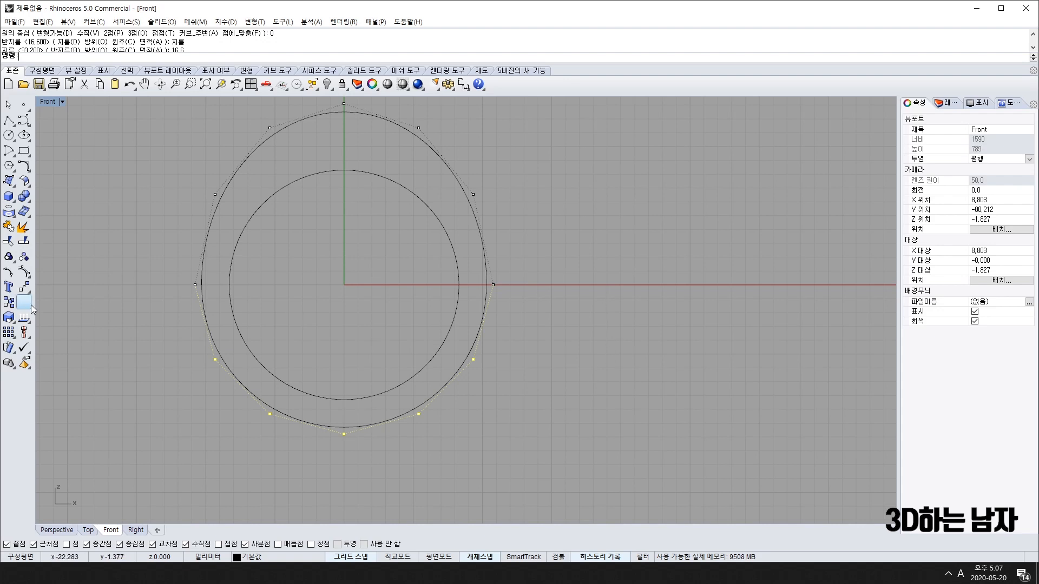
{"action": "left_click", "coordinate": [11, 319]}
{"action": "left_click", "coordinate": [54, 320]}
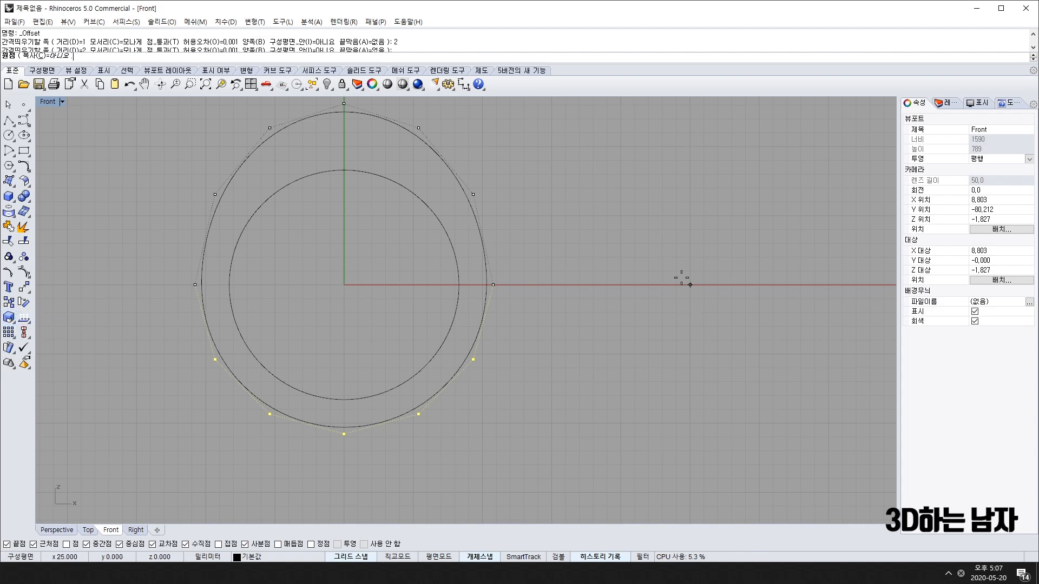
{"action": "left_click", "coordinate": [620, 284]}
{"action": "left_click", "coordinate": [620, 285]}
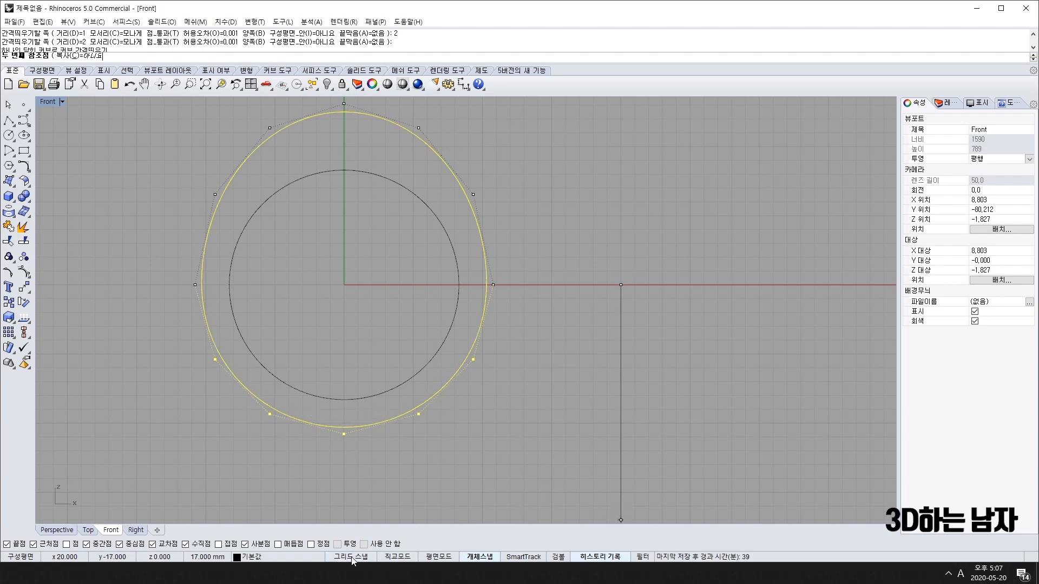
{"action": "left_click", "coordinate": [644, 493]}
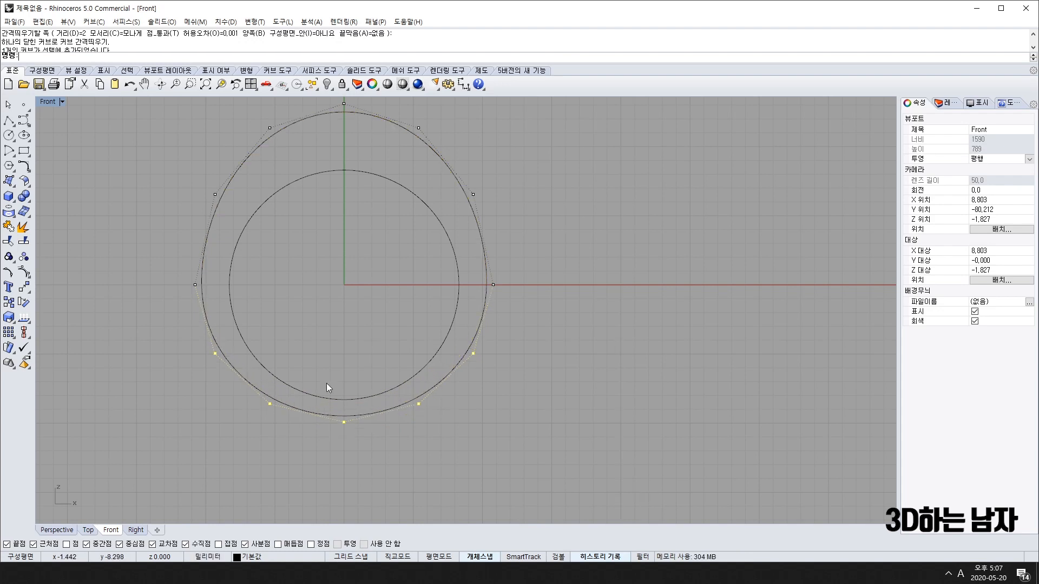
- Hide the control points and dimension the gap between the inner and outer curves at the ring's top and bottom
{"action": "left_click", "coordinate": [384, 393]}
{"action": "left_click", "coordinate": [471, 85]}
{"action": "left_click", "coordinate": [344, 112]}
{"action": "left_click", "coordinate": [344, 170]}
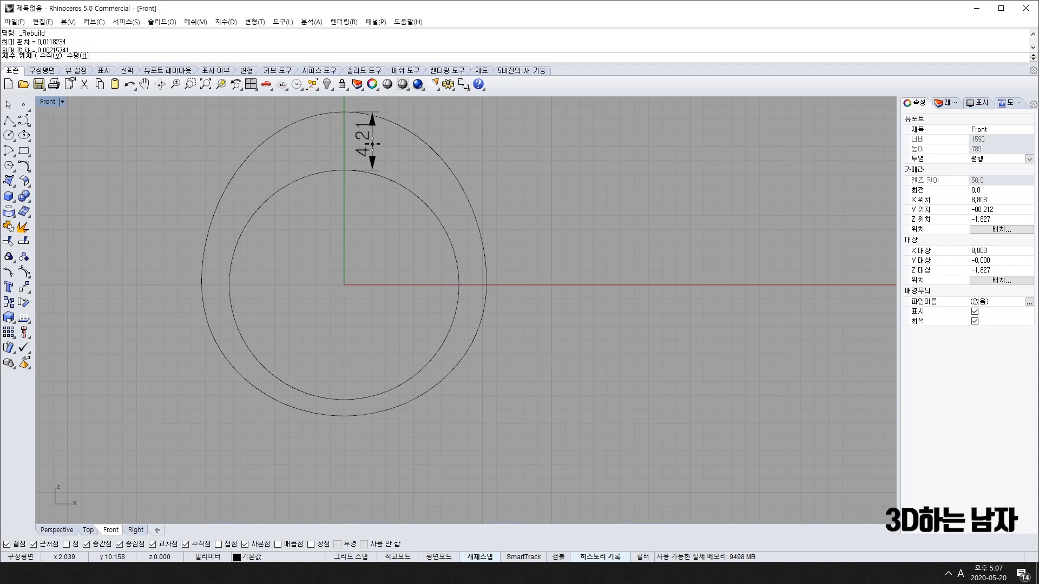
{"action": "left_click", "coordinate": [372, 142]}
{"action": "key", "text": "Return"}
{"action": "left_click", "coordinate": [344, 400]}
{"action": "left_click", "coordinate": [344, 416]}
{"action": "left_click", "coordinate": [499, 402]}
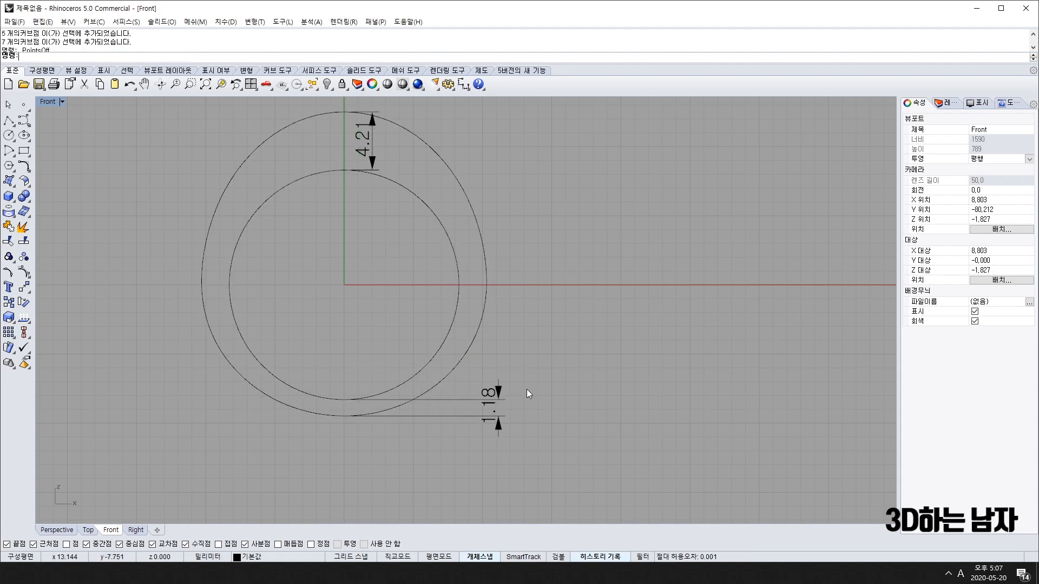
- Dimension the horizontal gap between the inner and outer curves at the ring's side, placing it above the ring's shoulder
{"action": "key", "text": "Return"}
{"action": "left_click", "coordinate": [459, 284]}
{"action": "left_click", "coordinate": [485, 283]}
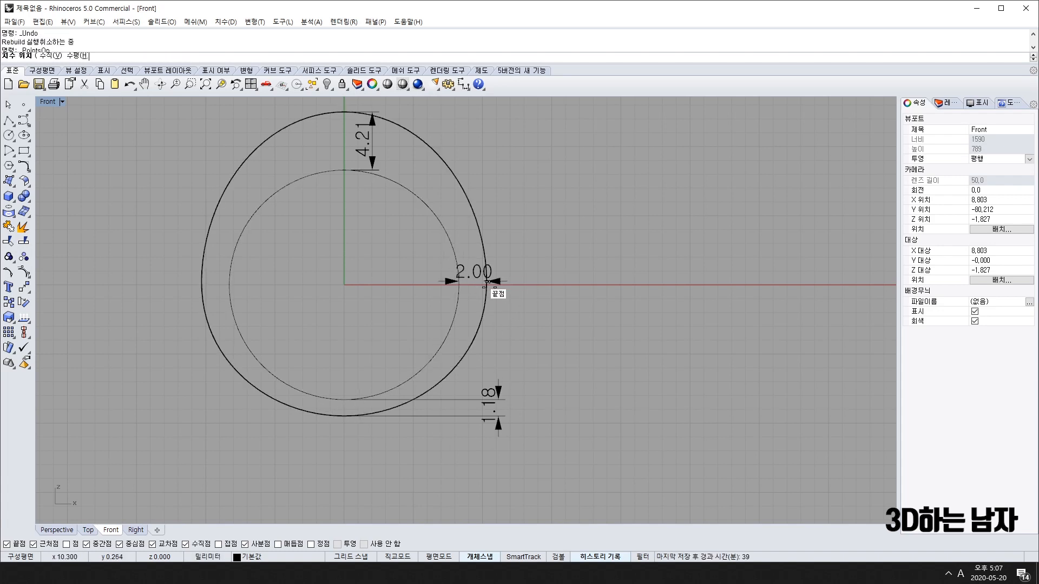
{"action": "left_click", "coordinate": [520, 169]}
{"action": "scroll", "coordinate": [543, 320], "scroll_direction": "down", "scroll_amount": 2}
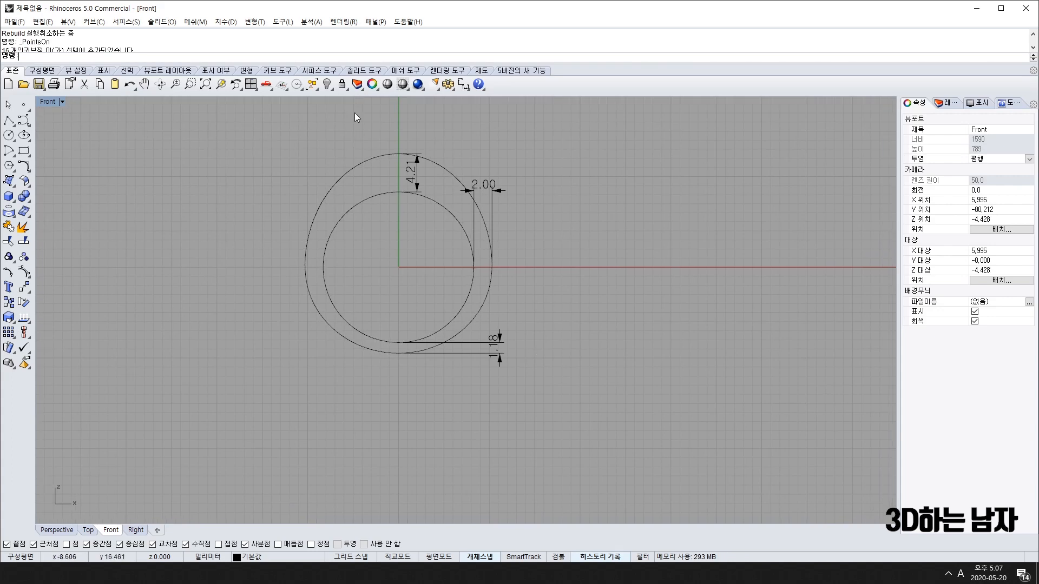
- Delete the side, bottom and top thickness dimensions from the ring curves
{"action": "left_click", "coordinate": [484, 186]}
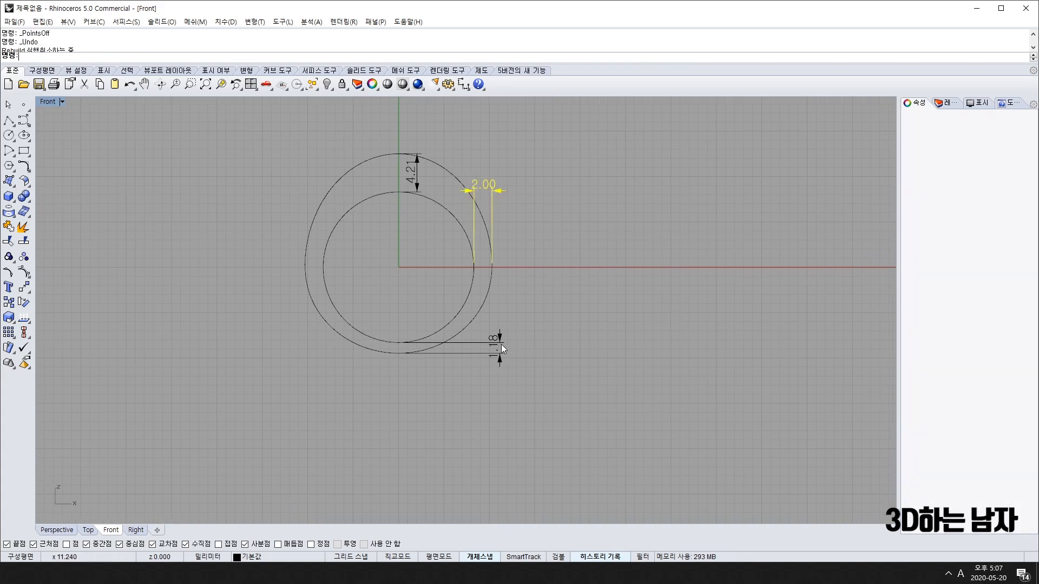
{"action": "key", "text": "Delete"}
{"action": "left_click", "coordinate": [499, 349]}
{"action": "key", "text": "Delete"}
{"action": "left_click", "coordinate": [417, 167]}
{"action": "key", "text": "Delete"}
{"action": "right_click_drag", "start_coordinate": [294, 369], "coordinate": [302, 395]}
{"action": "scroll", "coordinate": [395, 263], "scroll_direction": "up", "scroll_amount": 2}
{"action": "scroll", "coordinate": [398, 280], "scroll_direction": "down", "scroll_amount": 1}
{"action": "scroll", "coordinate": [417, 415], "scroll_direction": "up", "scroll_amount": 2}
{"action": "scroll", "coordinate": [412, 398], "scroll_direction": "down", "scroll_amount": 3}
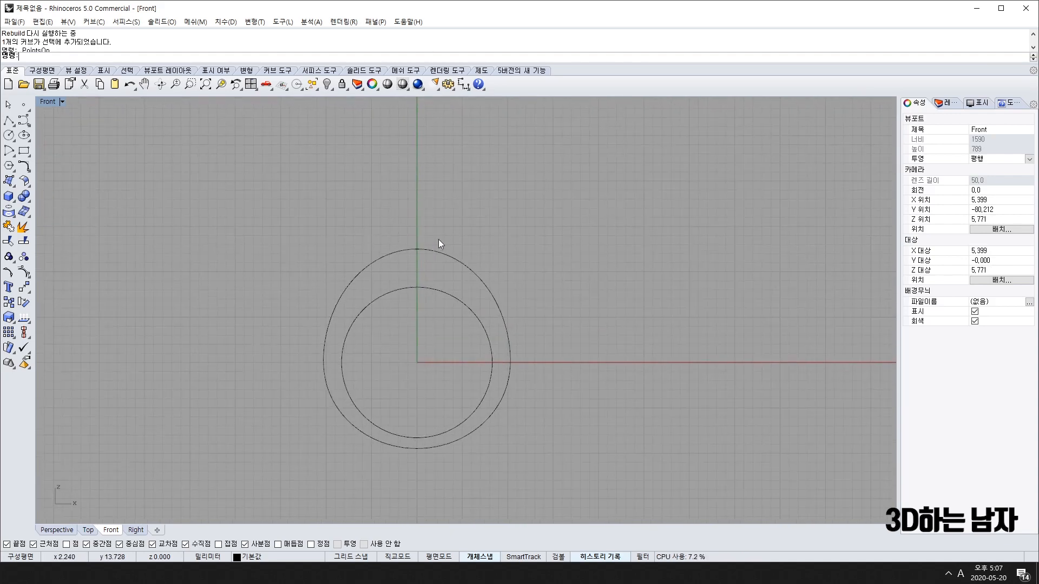
- Restore the four-view layout and draw an upright circle by diameter from the inner curve's top to the outer curve's top
{"action": "double_click", "coordinate": [48, 102]}
{"action": "scroll", "coordinate": [764, 419], "scroll_direction": "down", "scroll_amount": 10}
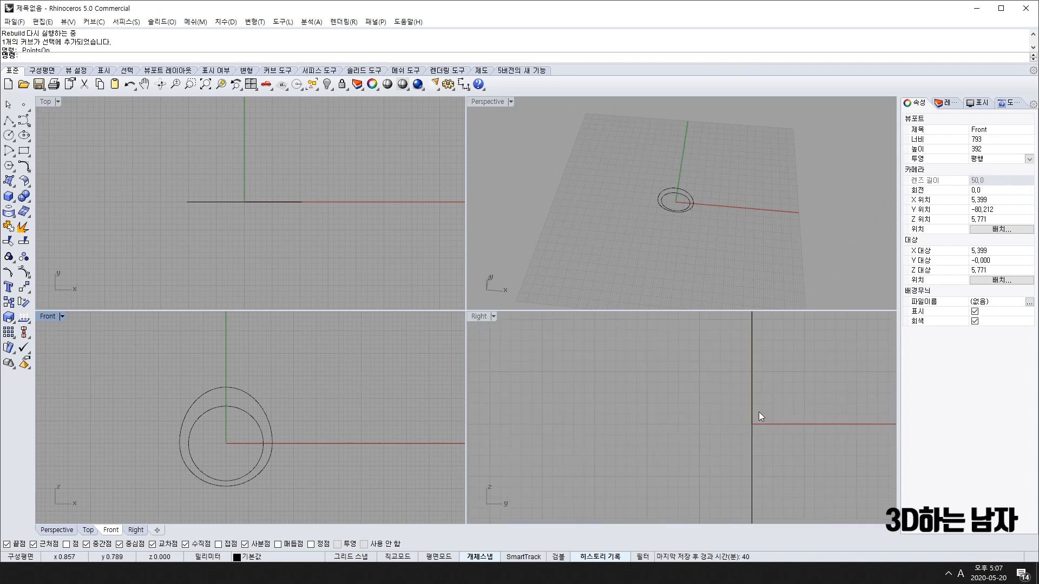
{"action": "right_click_drag", "start_coordinate": [766, 415], "coordinate": [731, 316]}
{"action": "scroll", "coordinate": [711, 382], "scroll_direction": "down", "scroll_amount": 4}
{"action": "right_click_drag", "start_coordinate": [699, 399], "coordinate": [709, 374]}
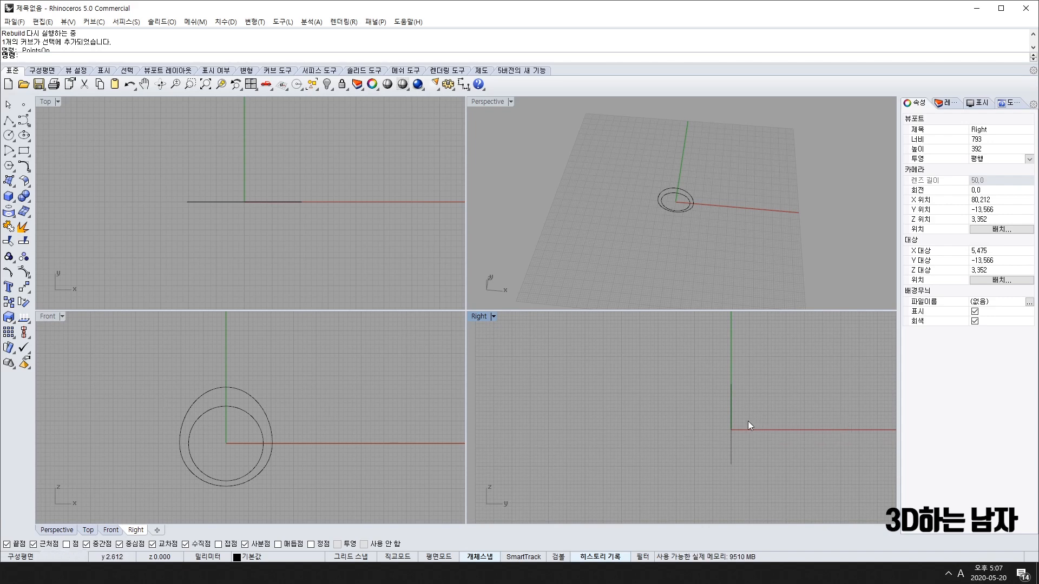
{"action": "left_click", "coordinate": [9, 134]}
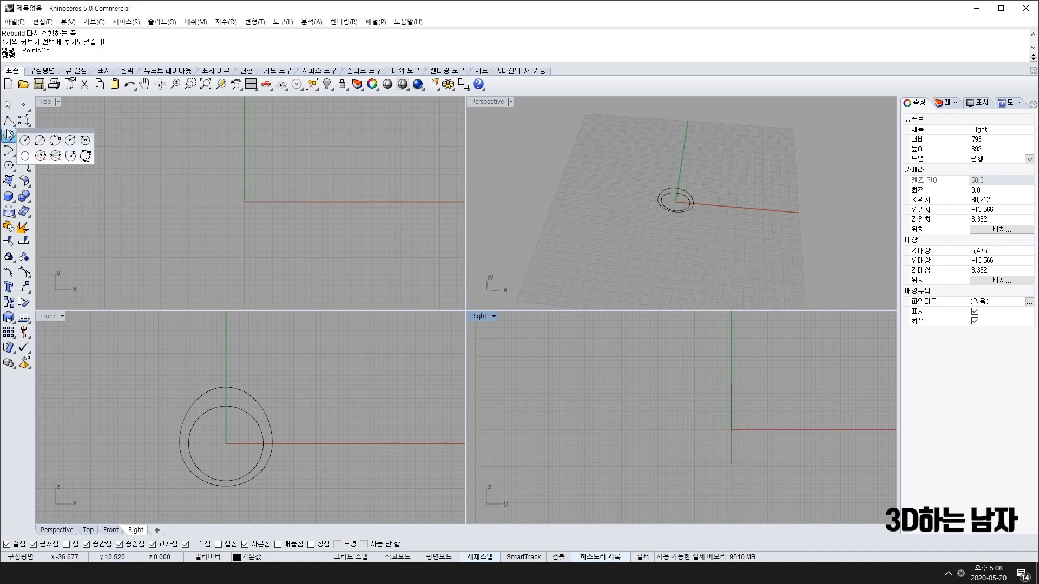
{"action": "left_click", "coordinate": [41, 140]}
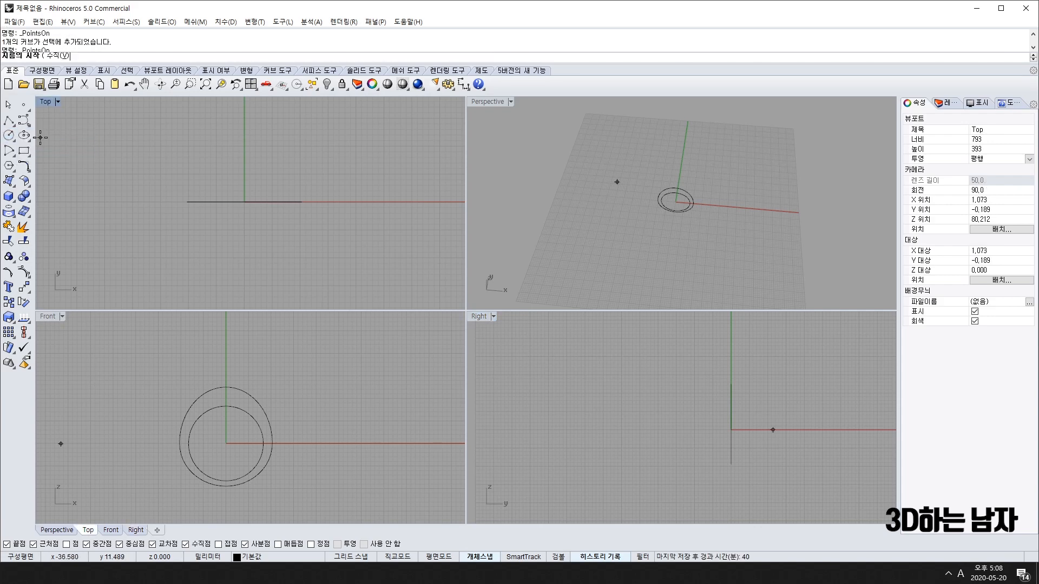
{"action": "key", "text": "F11"}
{"action": "left_click", "coordinate": [226, 405]}
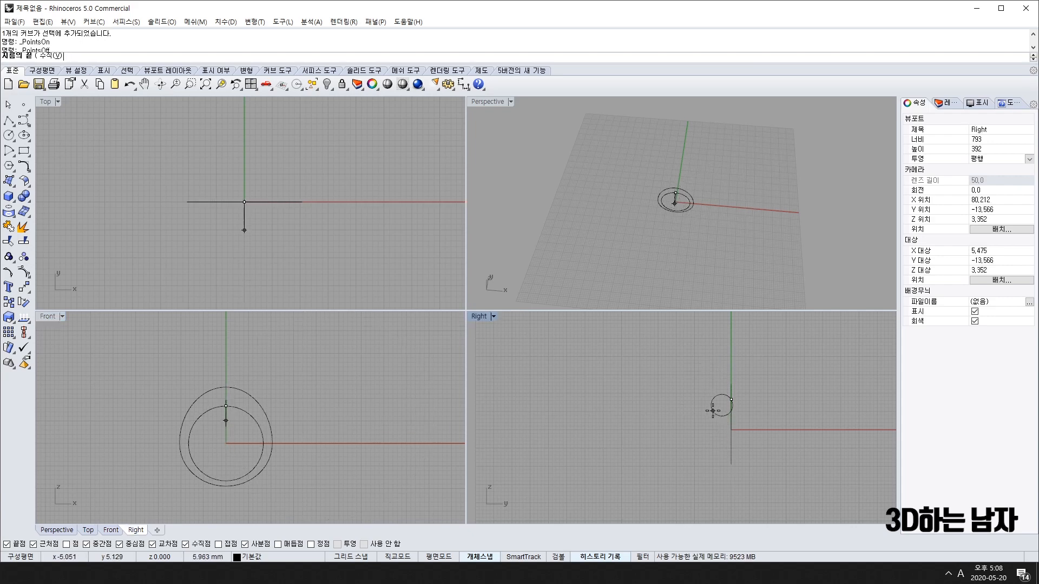
{"action": "left_click", "coordinate": [731, 384]}
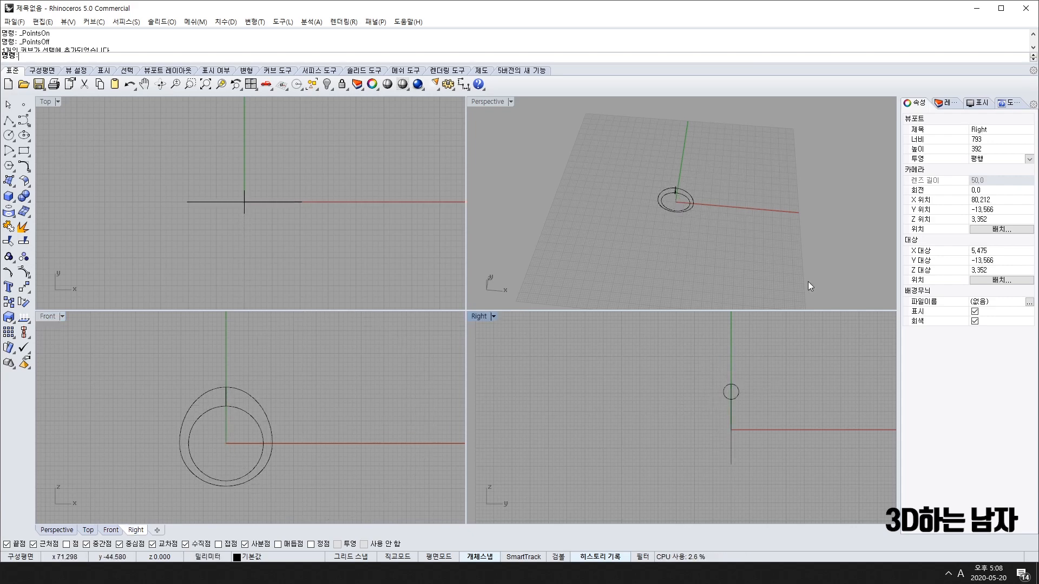
- Select the upright profile circle and examine its position between the two ring curves in the Perspective view
{"action": "scroll", "coordinate": [748, 391], "scroll_direction": "up", "scroll_amount": 3}
{"action": "left_click", "coordinate": [741, 389]}
{"action": "right_click_drag", "start_coordinate": [722, 254], "coordinate": [690, 189]}
{"action": "left_click", "coordinate": [638, 183]}
{"action": "scroll", "coordinate": [677, 181], "scroll_direction": "up", "scroll_amount": 8}
{"action": "left_click", "coordinate": [710, 166]}
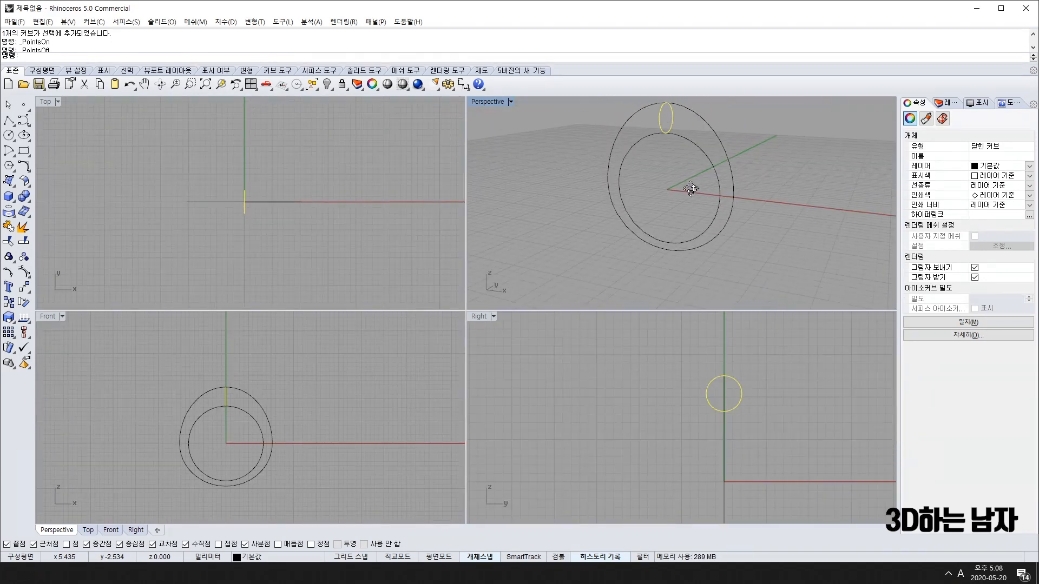
- Draw an upright circle by diameter from the inner curve's bottom to the outer curve's bottom, perpendicular to the ring curves
{"action": "left_click", "coordinate": [8, 135]}
{"action": "left_click", "coordinate": [40, 140]}
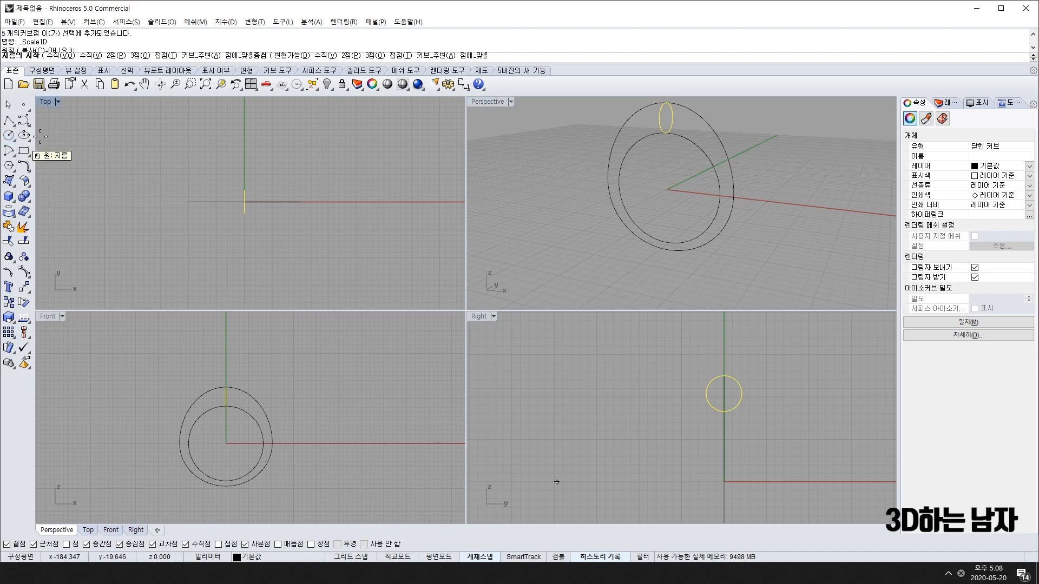
{"action": "right_click_drag", "start_coordinate": [243, 491], "coordinate": [232, 385]}
{"action": "scroll", "coordinate": [238, 401], "scroll_direction": "up", "scroll_amount": 4}
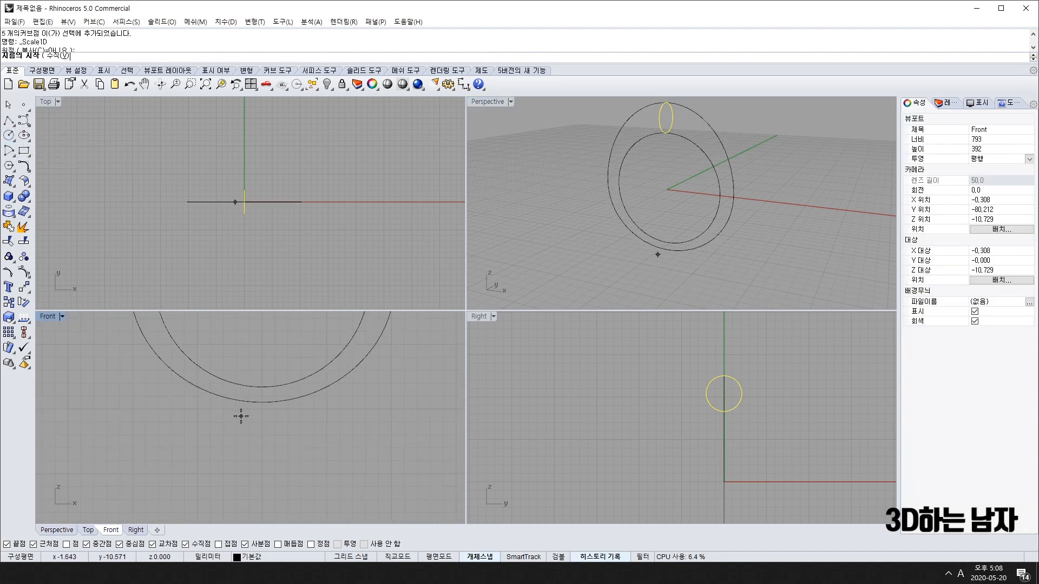
{"action": "left_click", "coordinate": [262, 386]}
{"action": "right_click_drag", "start_coordinate": [728, 411], "coordinate": [728, 509]}
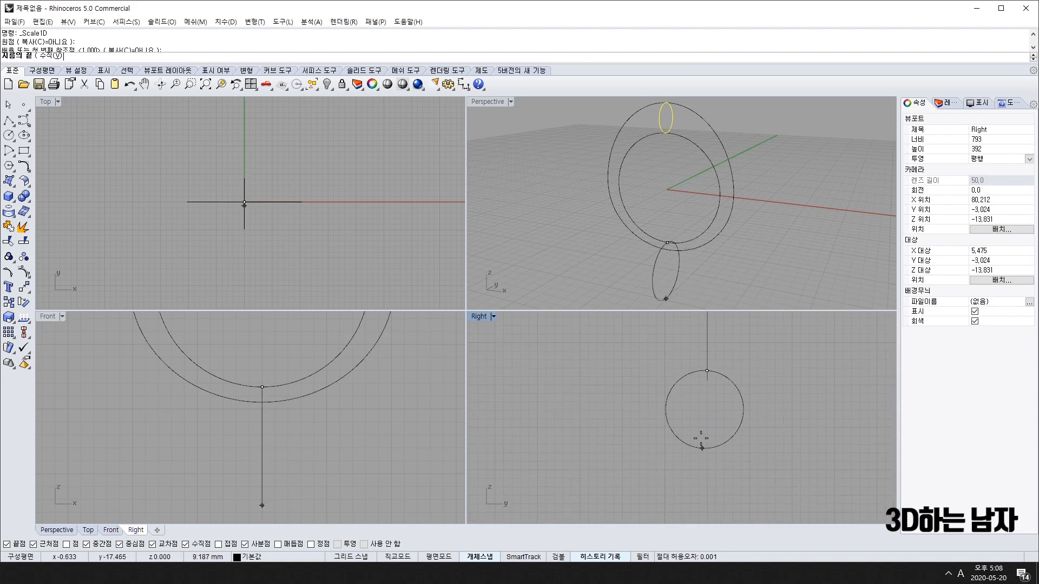
{"action": "left_click", "coordinate": [706, 382]}
{"action": "right_click_drag", "start_coordinate": [659, 287], "coordinate": [645, 229]}
{"action": "right_click_drag", "start_coordinate": [651, 93], "coordinate": [693, 218]}
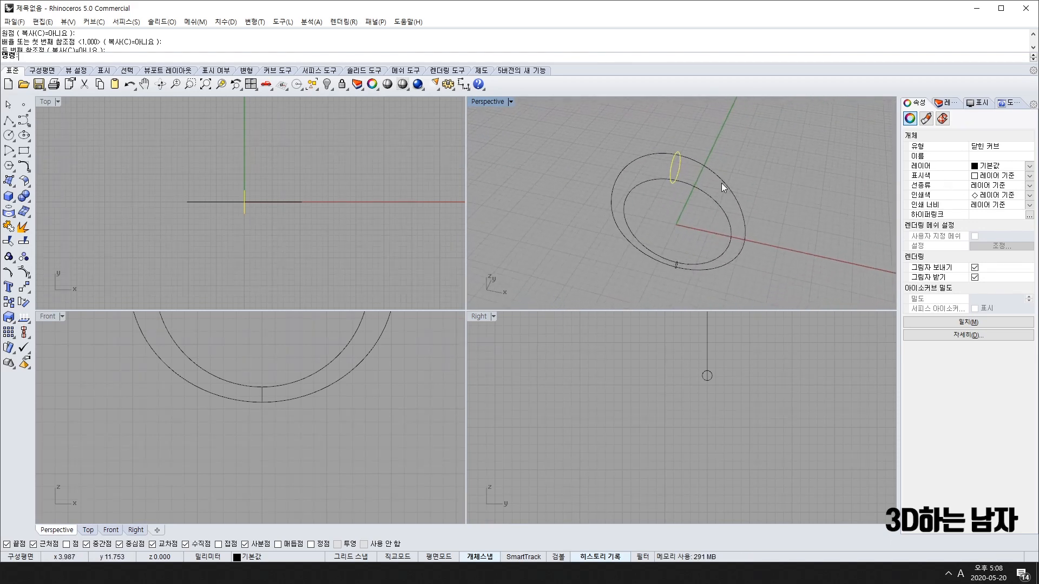
- Rebuild both upright profile circles with 12 points and degree 3, deleting the input curves
{"action": "left_click", "coordinate": [700, 378]}
{"action": "right_click_drag", "start_coordinate": [720, 216], "coordinate": [751, 206]}
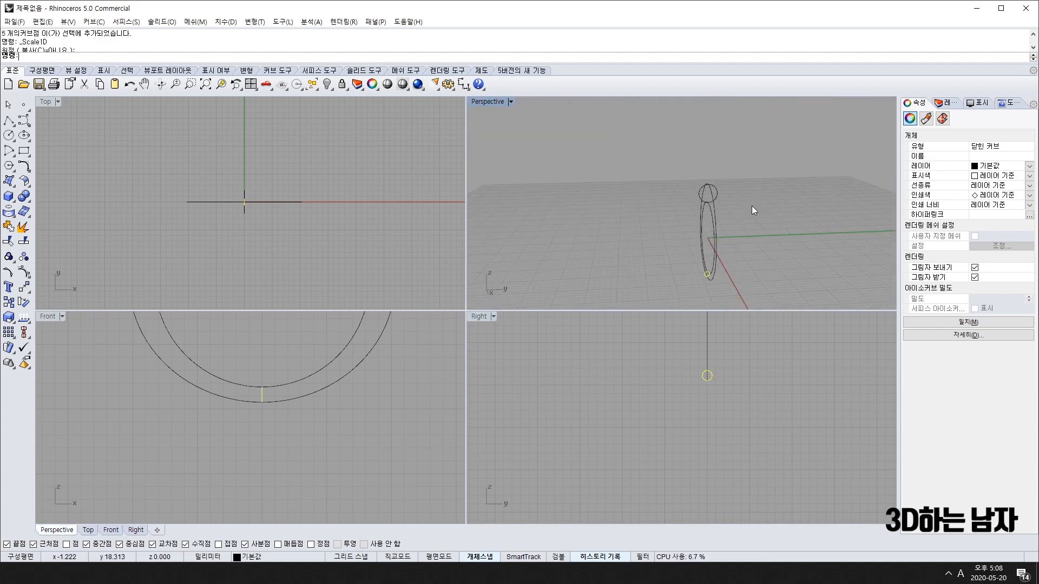
{"action": "left_click", "coordinate": [699, 192]}
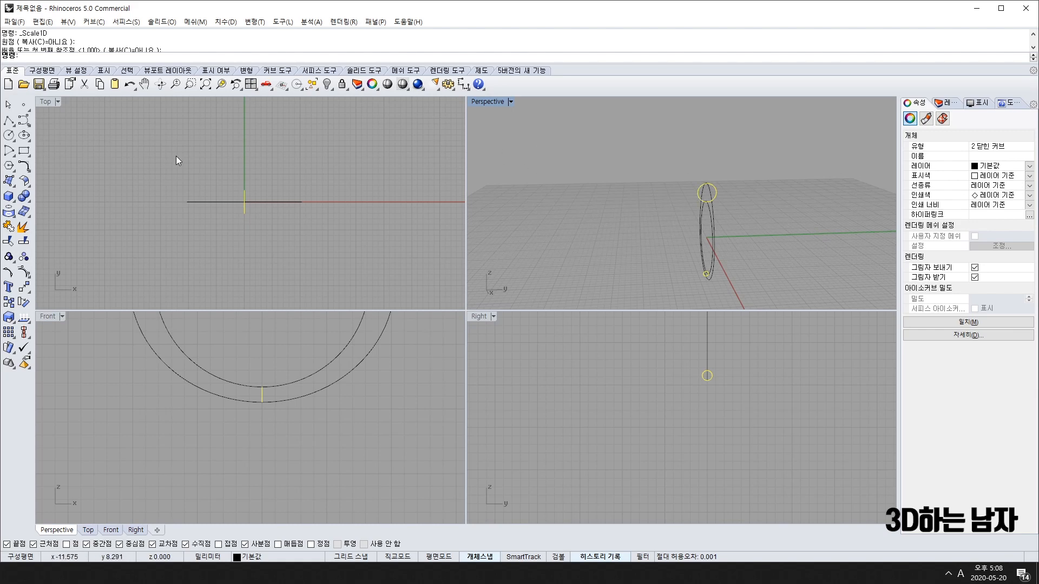
{"action": "scroll", "coordinate": [273, 403], "scroll_direction": "down", "scroll_amount": 4}
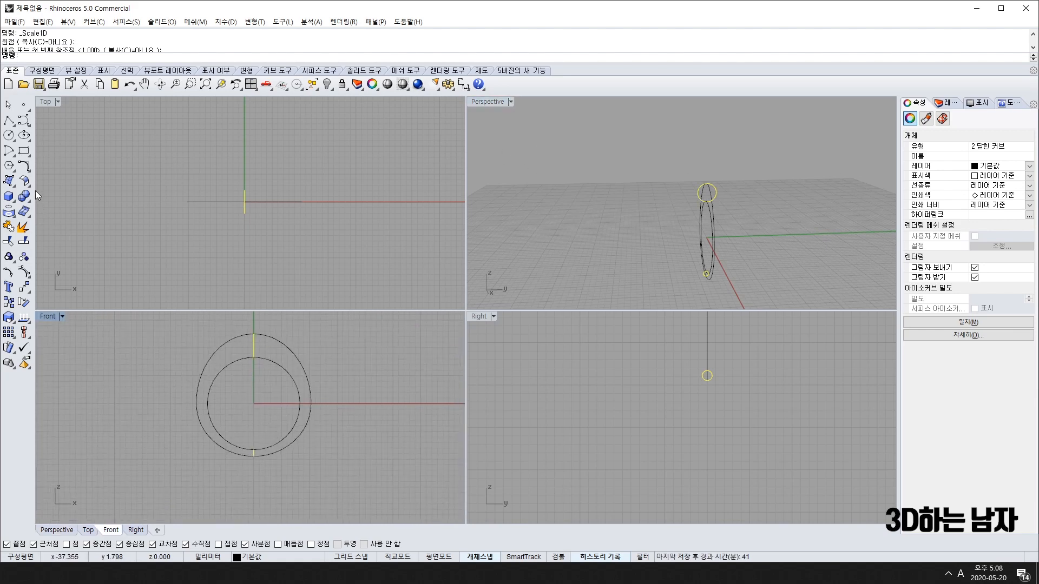
{"action": "left_click", "coordinate": [24, 166]}
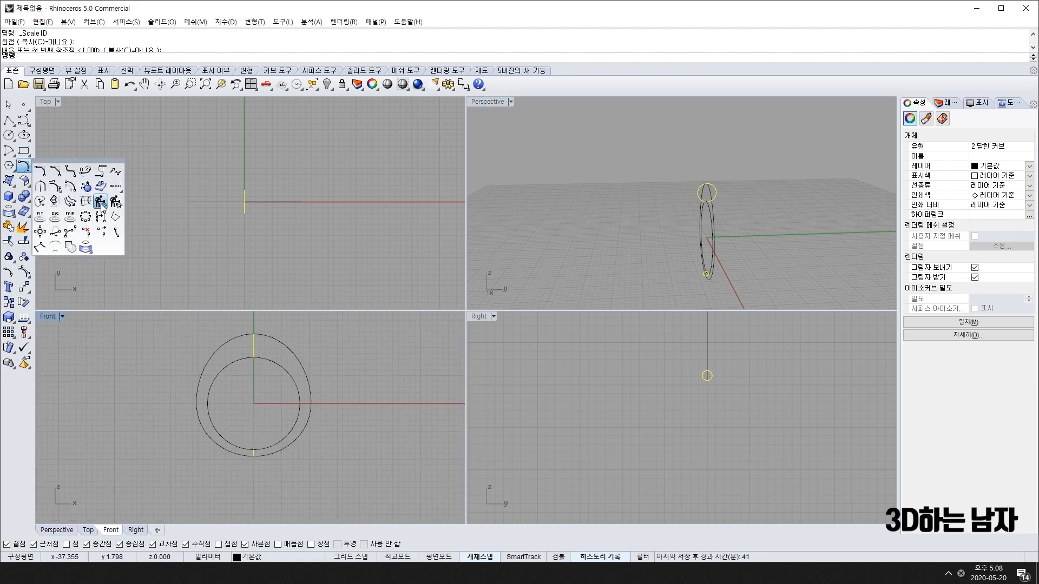
{"action": "left_click", "coordinate": [101, 204]}
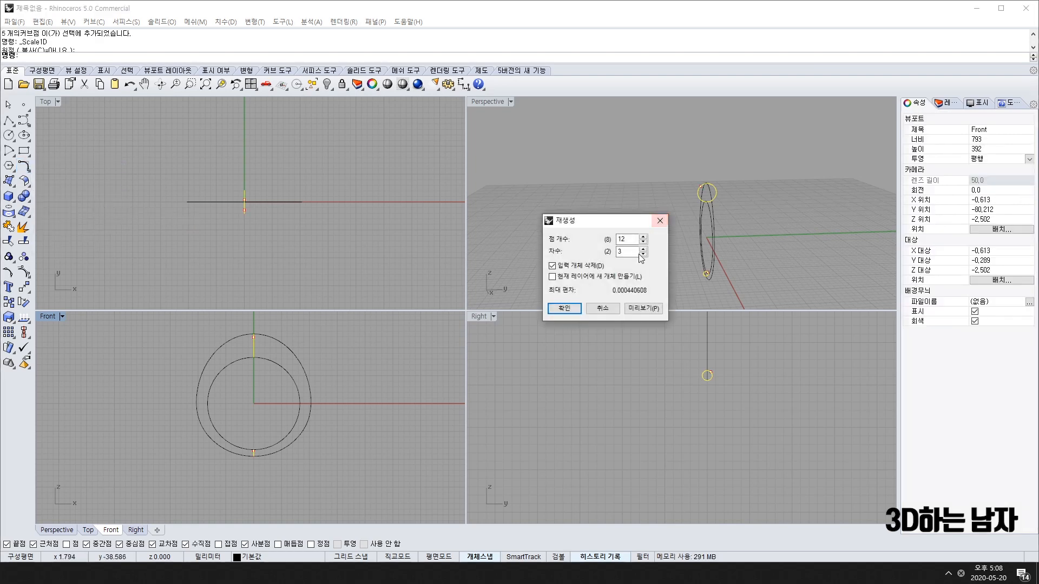
{"action": "left_click", "coordinate": [566, 309]}
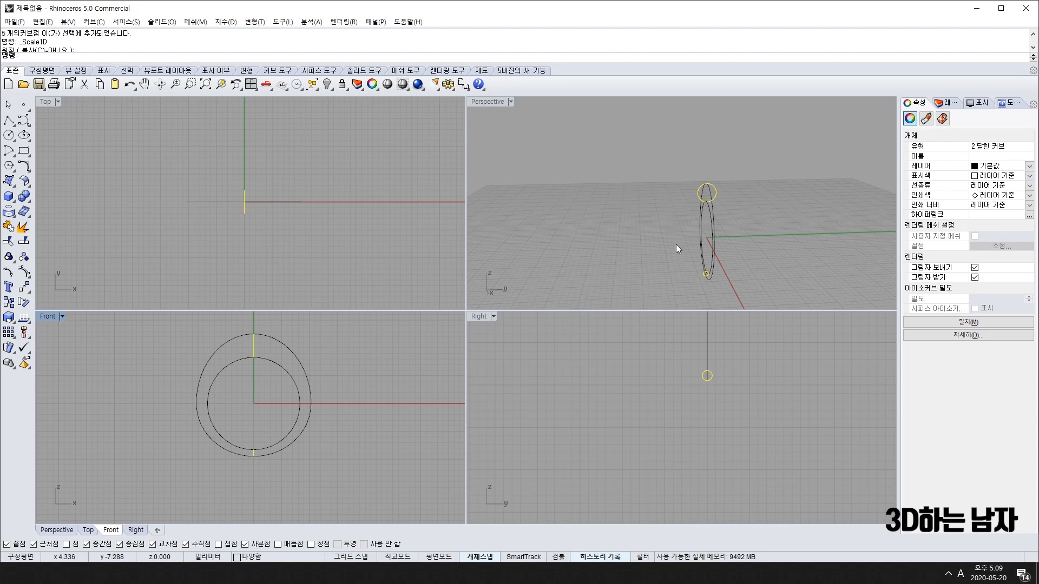
- Show the upper profile circle's control points and select its five lowest points in a maximized Right view
{"action": "left_click", "coordinate": [664, 210]}
{"action": "scroll", "coordinate": [692, 199], "scroll_direction": "up", "scroll_amount": 10}
{"action": "left_click", "coordinate": [708, 177]}
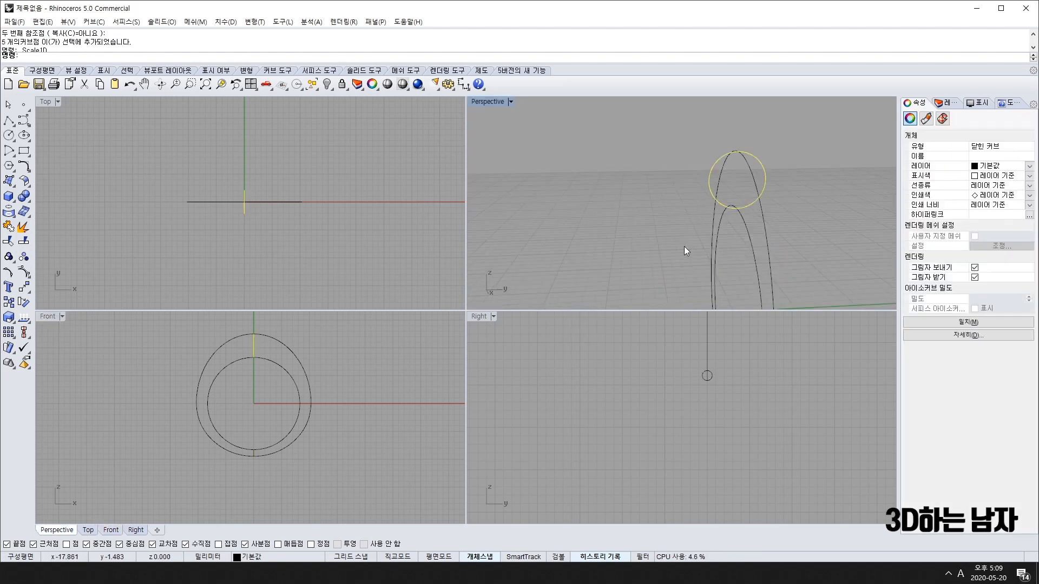
{"action": "key", "text": "F10"}
{"action": "right_click_drag", "start_coordinate": [763, 233], "coordinate": [733, 230]}
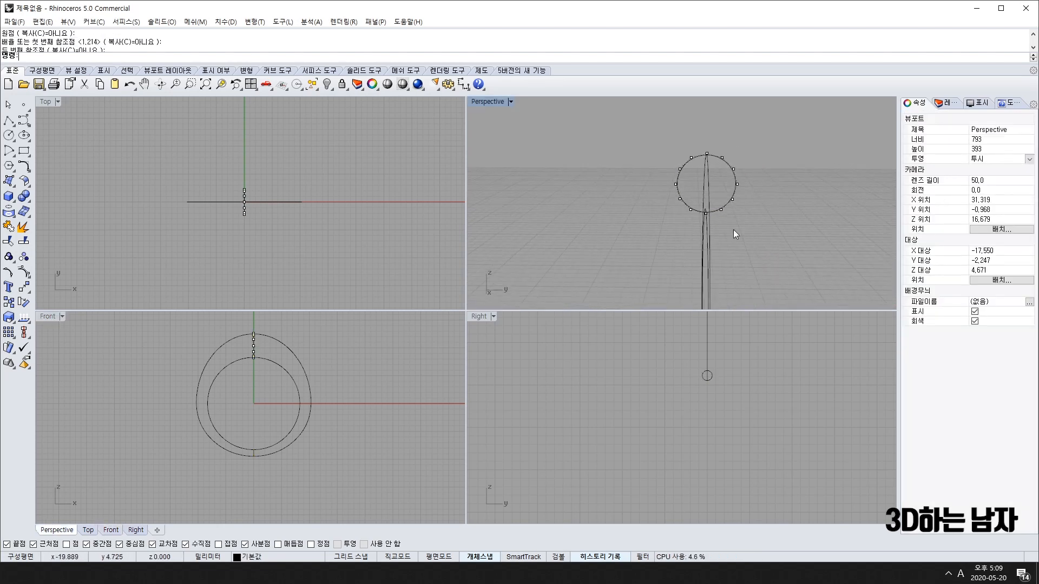
{"action": "left_click", "coordinate": [725, 449]}
{"action": "scroll", "coordinate": [703, 429], "scroll_direction": "up", "scroll_amount": 5}
{"action": "right_click_drag", "start_coordinate": [770, 483], "coordinate": [742, 433]}
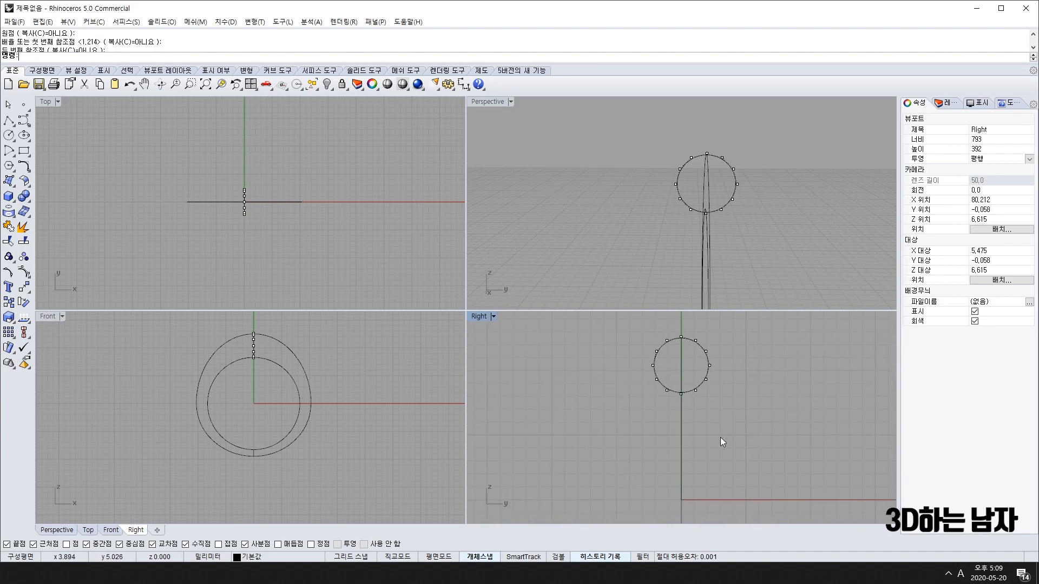
{"action": "double_click", "coordinate": [479, 317]}
{"action": "scroll", "coordinate": [505, 314], "scroll_direction": "down", "scroll_amount": 2}
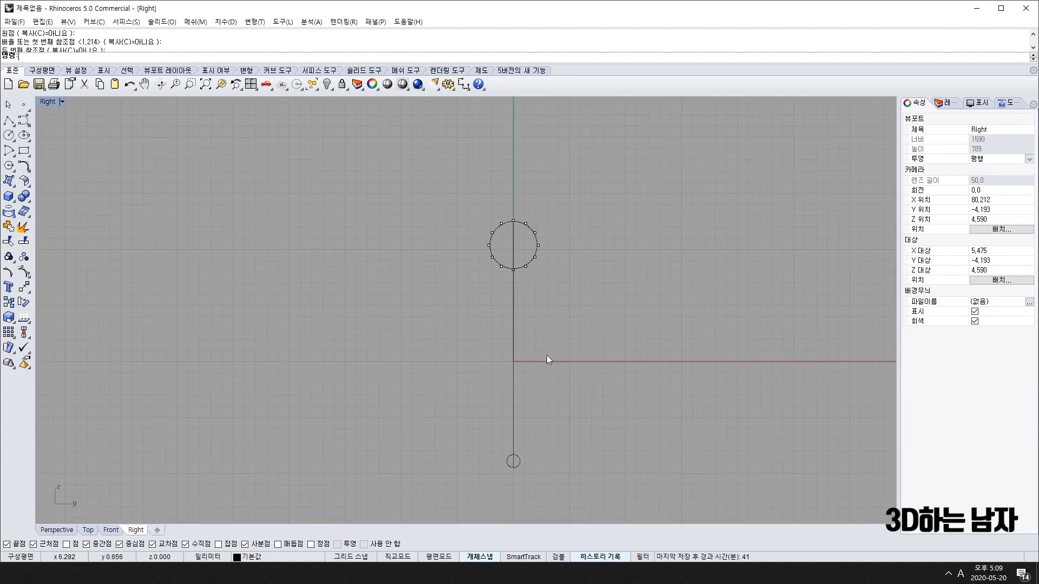
{"action": "scroll", "coordinate": [537, 217], "scroll_direction": "up", "scroll_amount": 6}
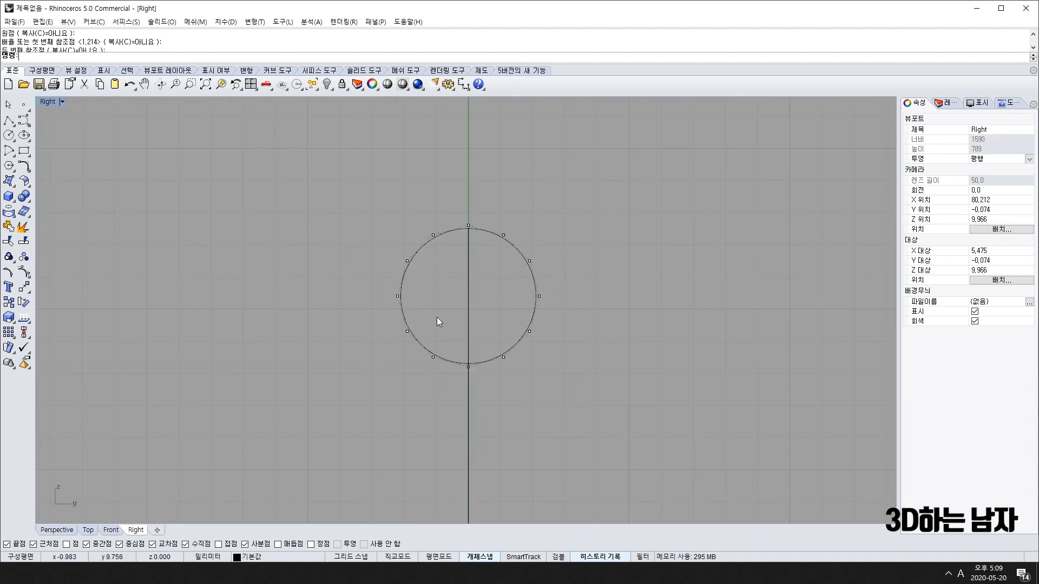
{"action": "left_click_drag", "start_coordinate": [329, 319], "coordinate": [587, 394]}
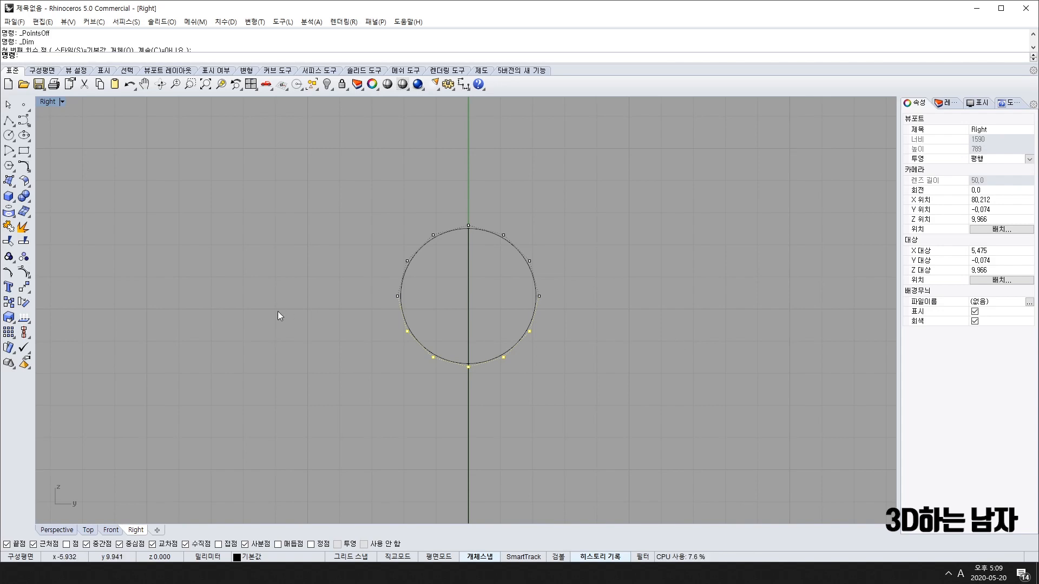
- Align the selected points in Z only to the upper circle's lowest quadrant, flattening its underside, and hide the control points
{"action": "left_click", "coordinate": [23, 289]}
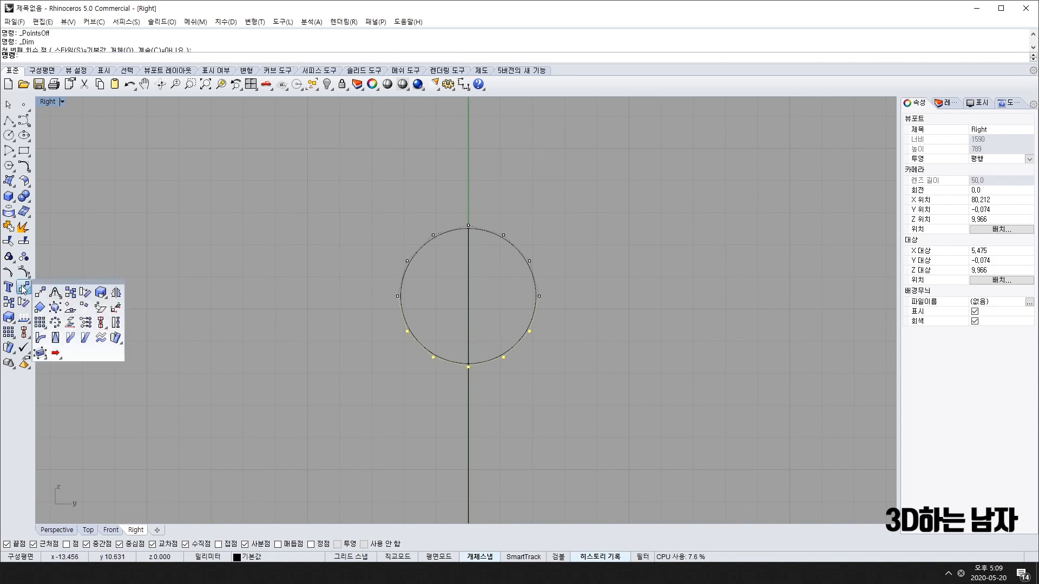
{"action": "left_click_drag", "start_coordinate": [45, 284], "coordinate": [67, 195]}
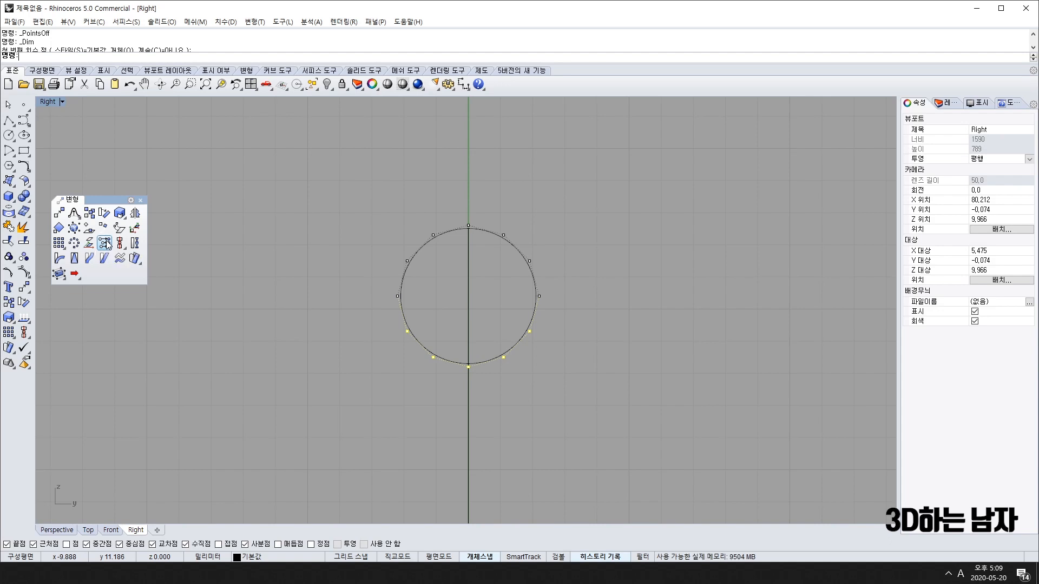
{"action": "left_click_drag", "start_coordinate": [0, 246], "coordinate": [305, 232]}
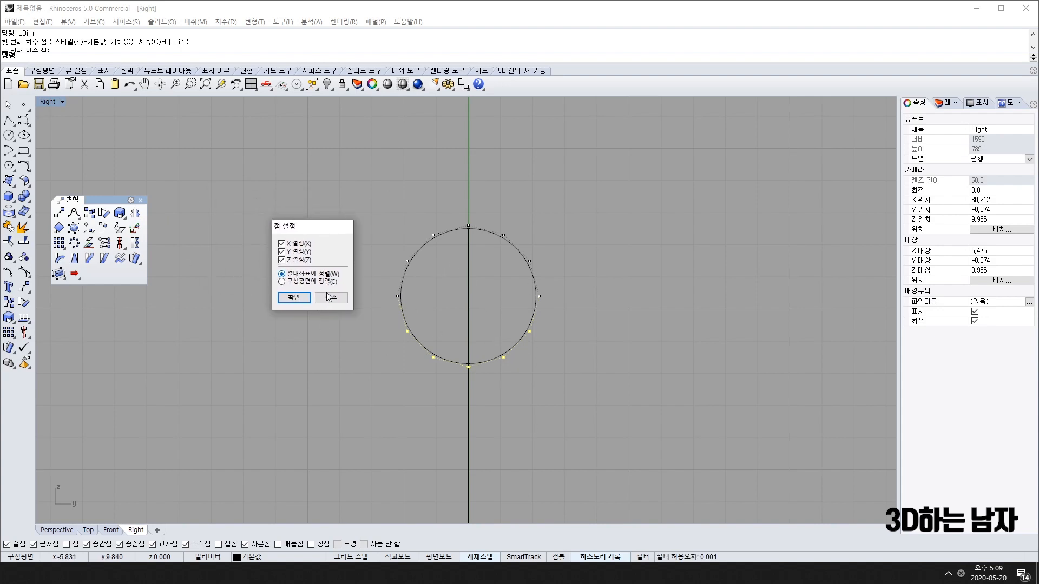
{"action": "left_click", "coordinate": [281, 252]}
{"action": "left_click", "coordinate": [291, 300]}
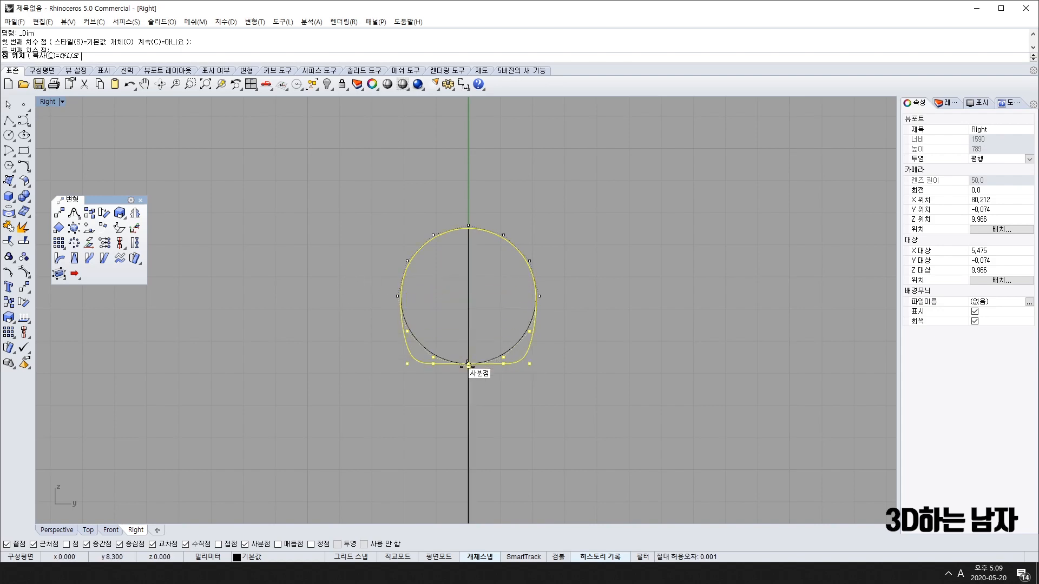
{"action": "scroll", "coordinate": [468, 370], "scroll_direction": "up", "scroll_amount": 5}
{"action": "scroll", "coordinate": [467, 371], "scroll_direction": "up", "scroll_amount": 5}
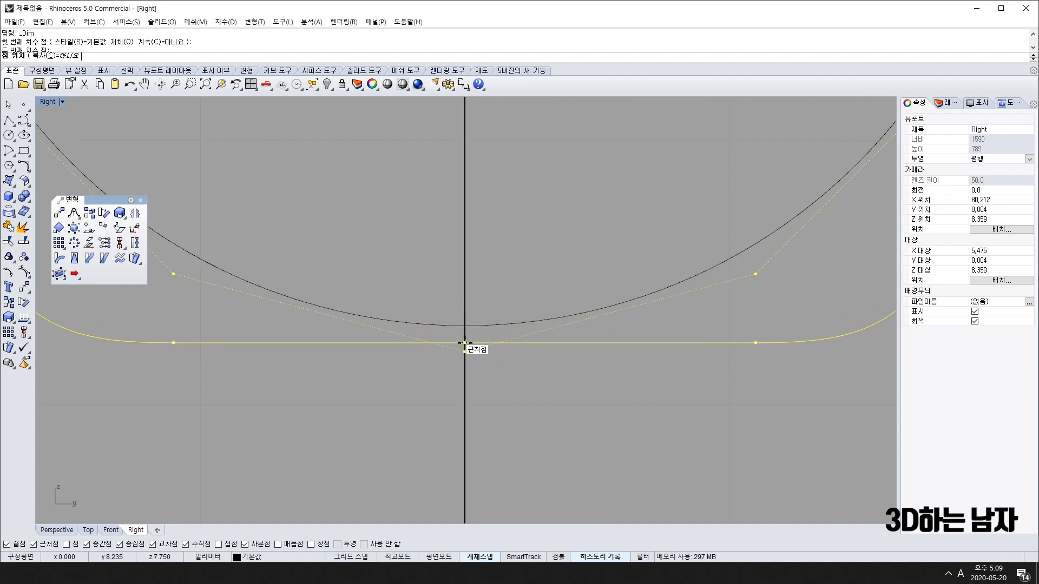
{"action": "left_click", "coordinate": [465, 325]}
{"action": "scroll", "coordinate": [465, 326], "scroll_direction": "down", "scroll_amount": 10}
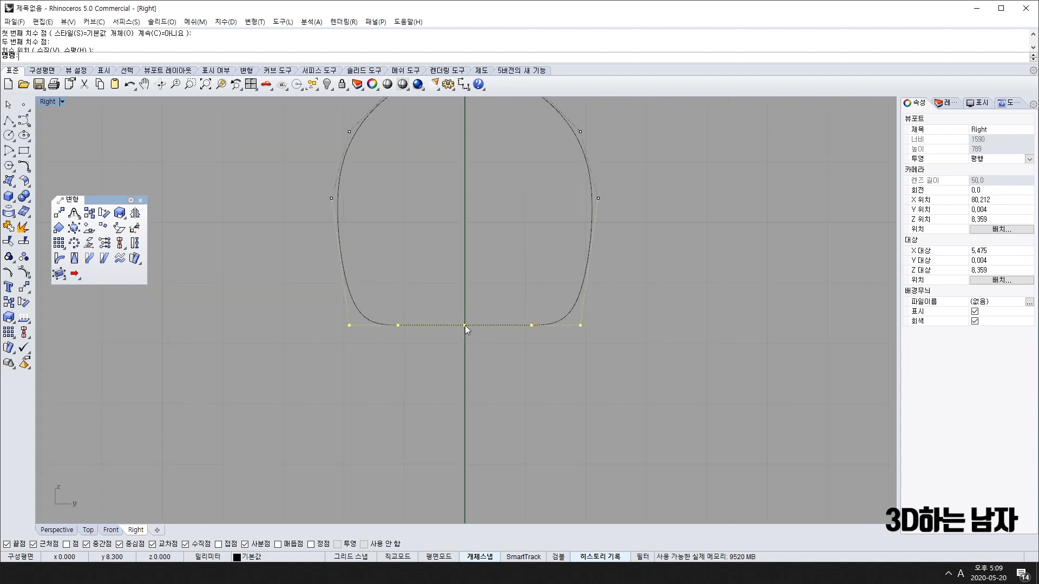
{"action": "key", "text": "Escape"}
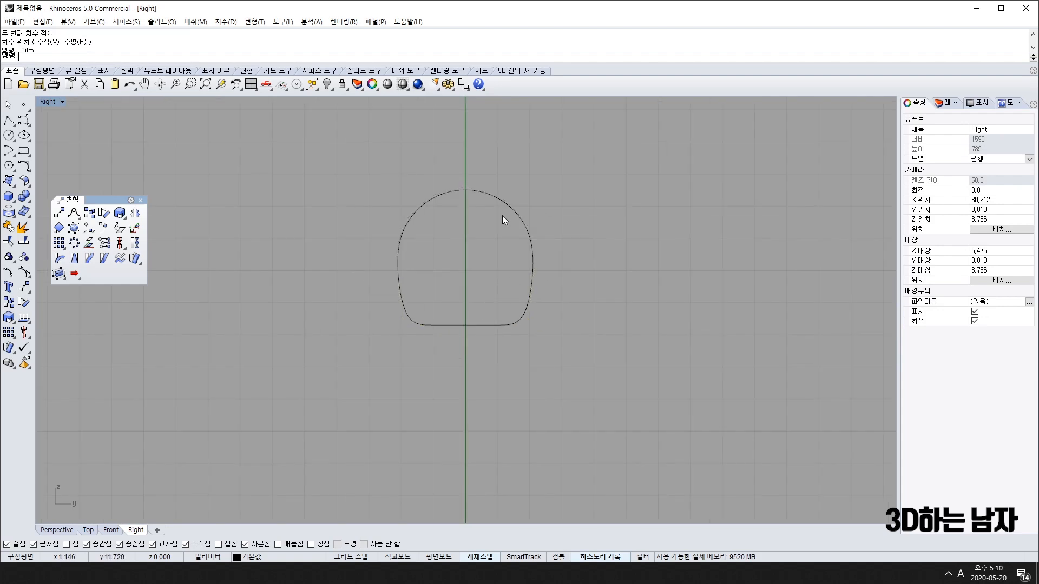
- Show the lower profile circle's control points and select its five highest points
{"action": "left_click", "coordinate": [498, 198]}
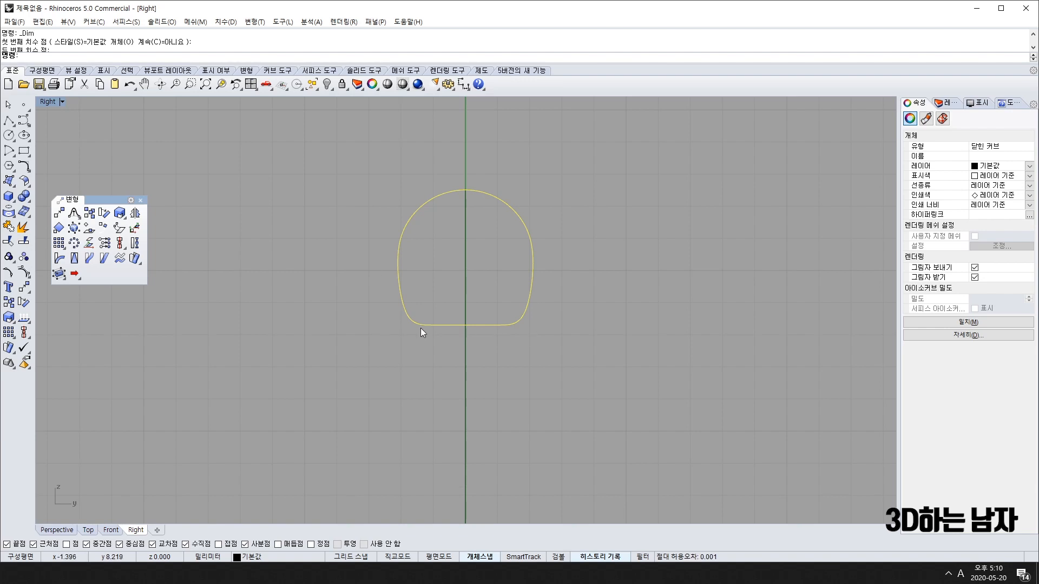
{"action": "scroll", "coordinate": [554, 356], "scroll_direction": "down", "scroll_amount": 5}
{"action": "scroll", "coordinate": [473, 408], "scroll_direction": "up", "scroll_amount": 5}
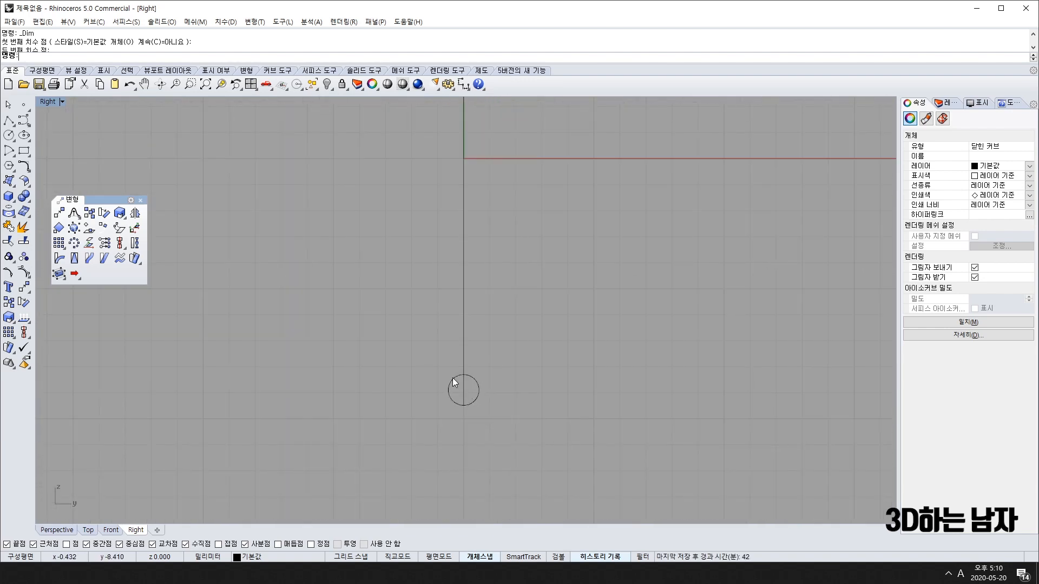
{"action": "left_click", "coordinate": [452, 379]}
{"action": "scroll", "coordinate": [472, 416], "scroll_direction": "up", "scroll_amount": 4}
{"action": "key", "text": "F10"}
{"action": "left_click_drag", "start_coordinate": [389, 347], "coordinate": [578, 410]}
{"action": "left_click_drag", "start_coordinate": [346, 267], "coordinate": [542, 318]}
{"action": "scroll", "coordinate": [517, 295], "scroll_direction": "down", "scroll_amount": 10}
{"action": "right_click_drag", "start_coordinate": [477, 209], "coordinate": [489, 364]}
{"action": "right_click_drag", "start_coordinate": [507, 157], "coordinate": [508, 297]}
{"action": "scroll", "coordinate": [508, 298], "scroll_direction": "down", "scroll_amount": 6}
{"action": "right_click_drag", "start_coordinate": [498, 443], "coordinate": [479, 367]}
{"action": "scroll", "coordinate": [486, 376], "scroll_direction": "up", "scroll_amount": 11}
{"action": "scroll", "coordinate": [497, 381], "scroll_direction": "up", "scroll_amount": 5}
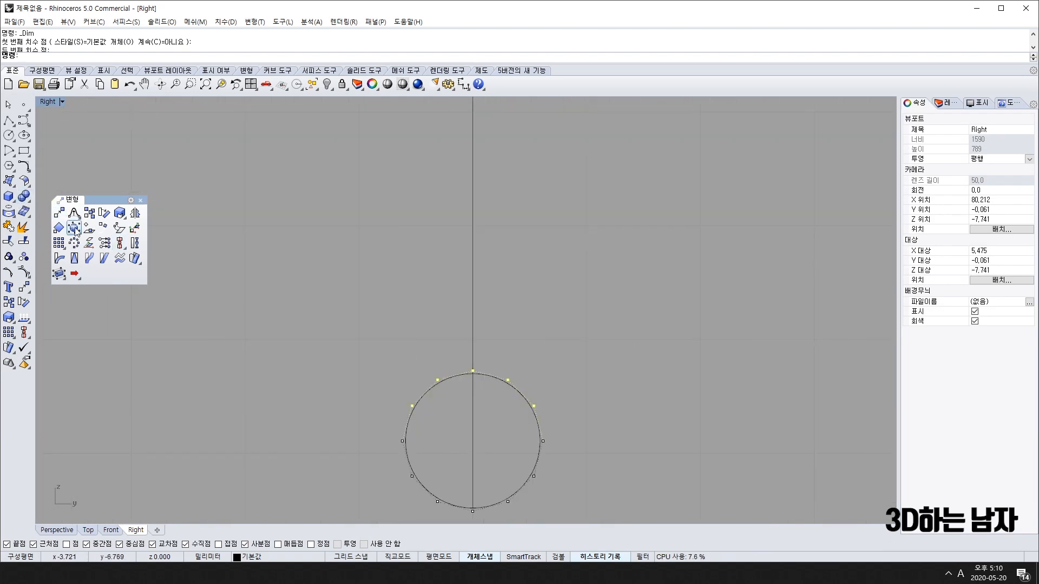
- Align the selected points in Z only to the lower circle's top quadrant, flattening its upper side, and hide the control points
{"action": "left_click", "coordinate": [105, 243]}
{"action": "left_click", "coordinate": [293, 298]}
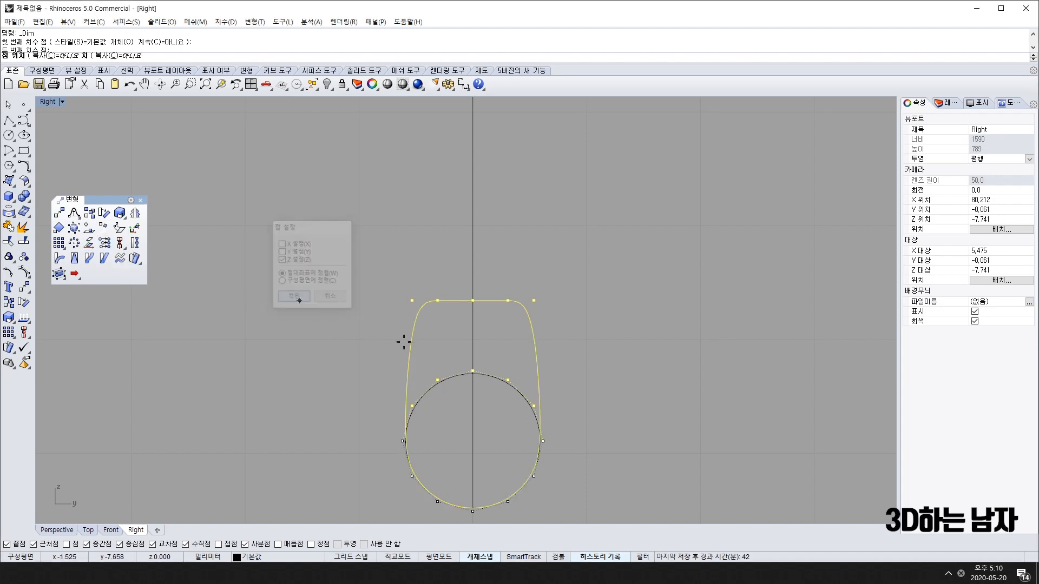
{"action": "left_click", "coordinate": [473, 373]}
{"action": "scroll", "coordinate": [480, 392], "scroll_direction": "up", "scroll_amount": 4}
{"action": "scroll", "coordinate": [460, 332], "scroll_direction": "down", "scroll_amount": 6}
{"action": "scroll", "coordinate": [479, 361], "scroll_direction": "down", "scroll_amount": 6}
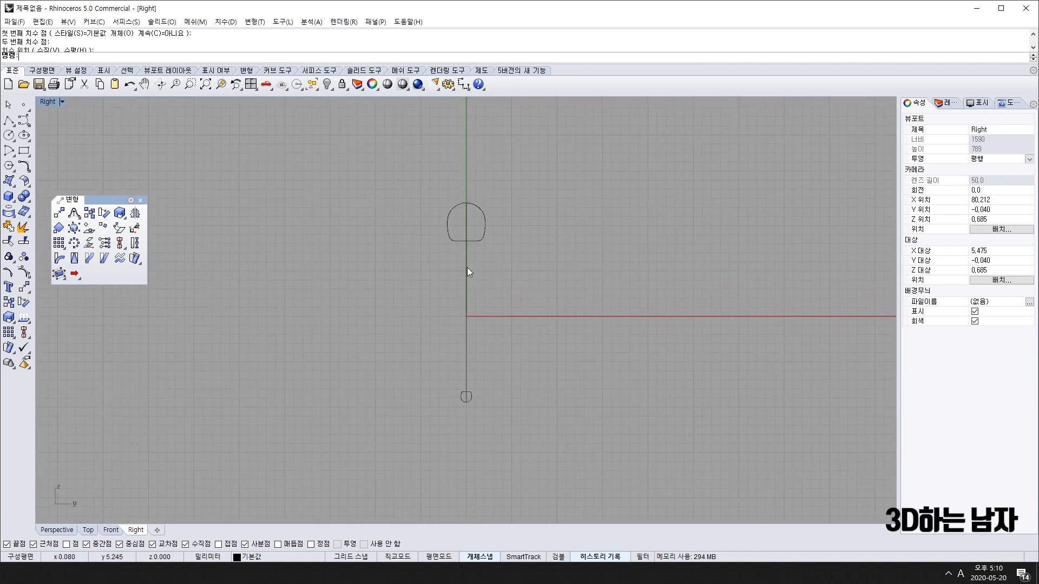
- Add horizontal width dimensions below the upper and lower ring profiles
{"action": "left_click", "coordinate": [481, 237]}
{"action": "left_click", "coordinate": [470, 399]}
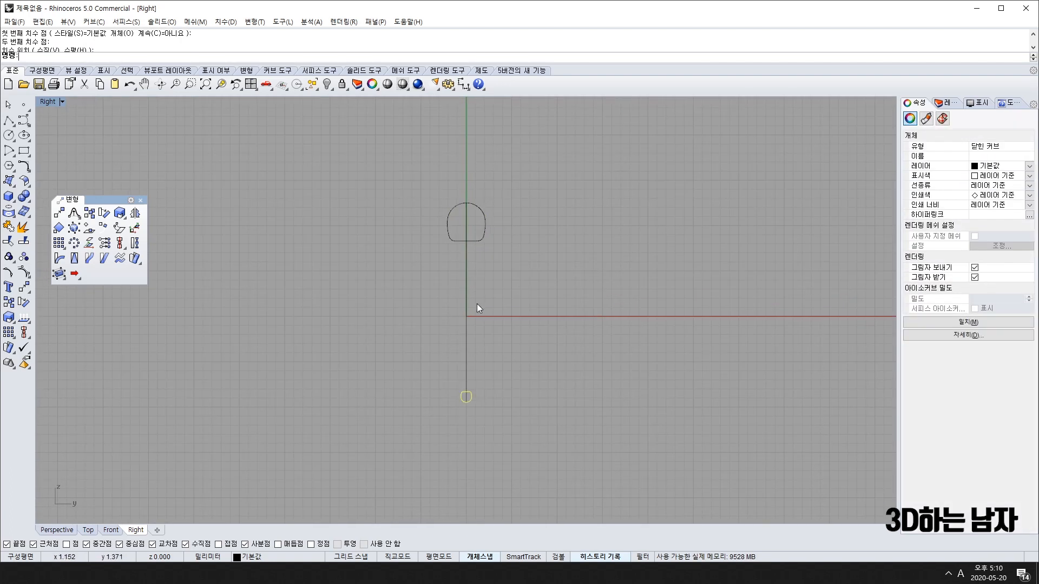
{"action": "scroll", "coordinate": [464, 382], "scroll_direction": "up", "scroll_amount": 2}
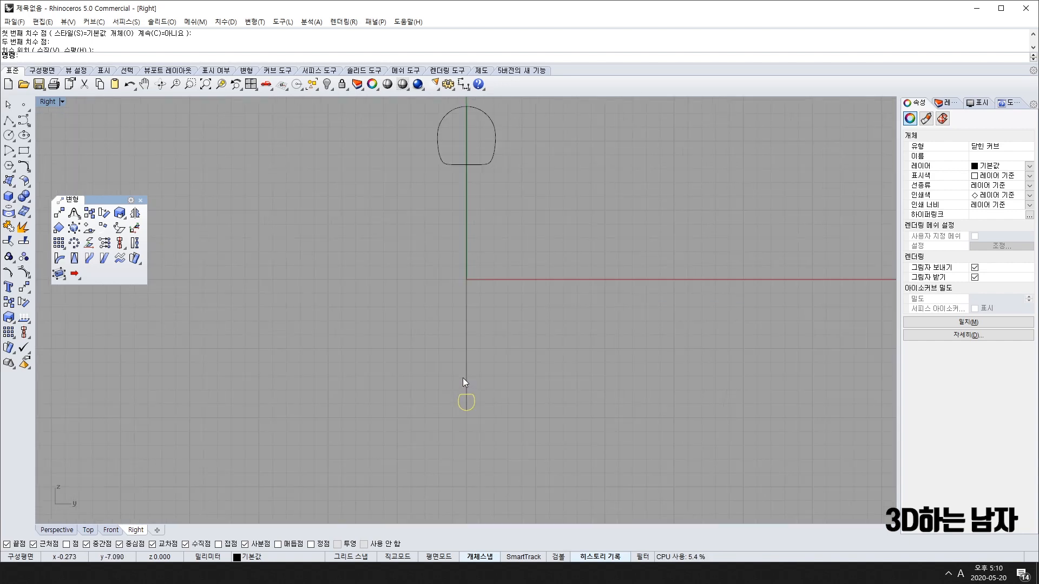
{"action": "left_click", "coordinate": [462, 84]}
{"action": "left_click", "coordinate": [437, 138]}
{"action": "left_click", "coordinate": [495, 138]}
{"action": "left_click", "coordinate": [499, 197]}
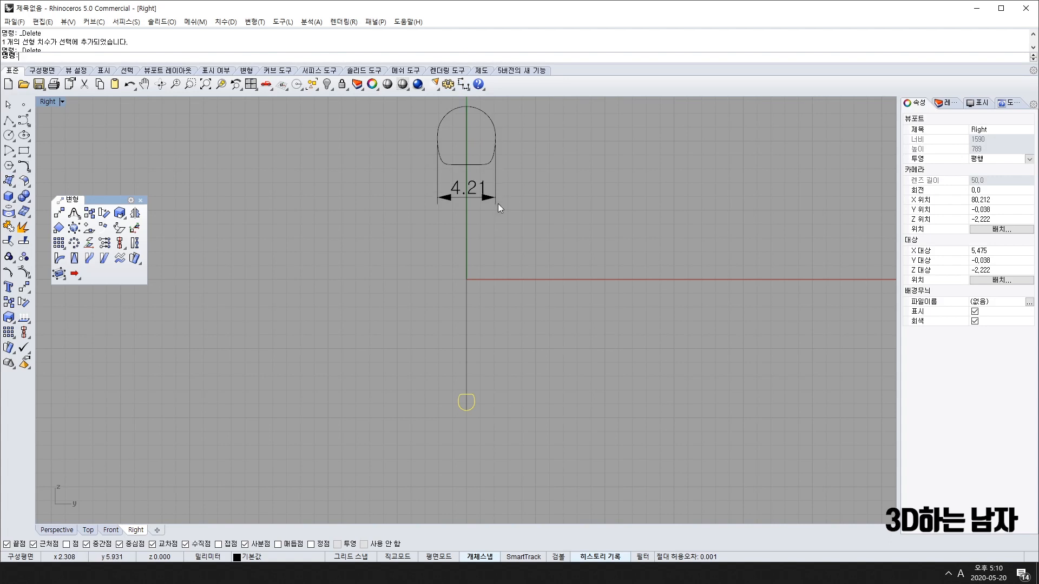
{"action": "left_click", "coordinate": [474, 402]}
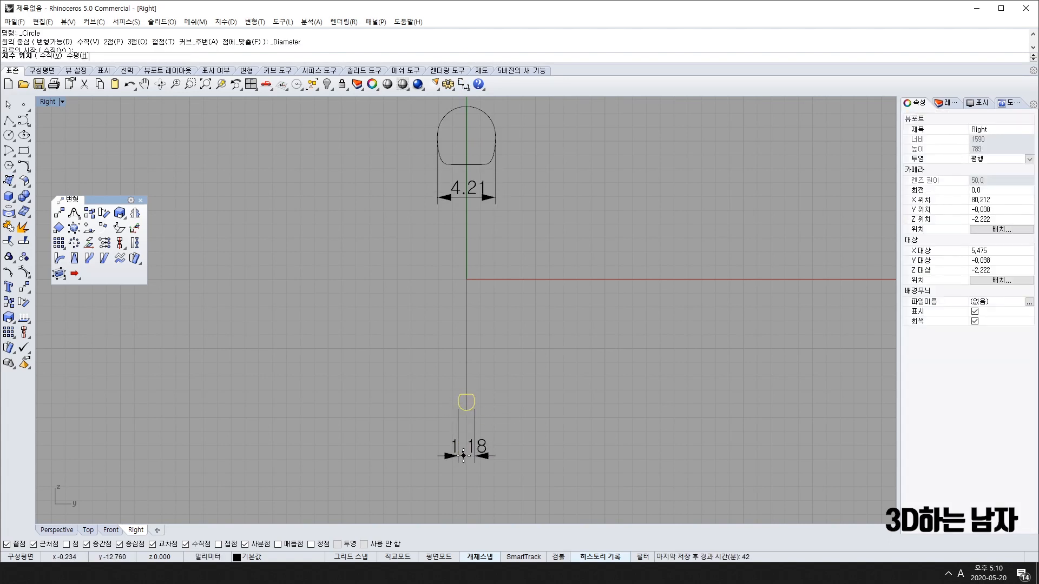
{"action": "left_click", "coordinate": [473, 439]}
- Scale the lower profile horizontally in one direction from the midpoint of its flat side to about 2.4 mm wide
{"action": "scroll", "coordinate": [470, 405], "scroll_direction": "up", "scroll_amount": 4}
{"action": "left_click", "coordinate": [9, 318]}
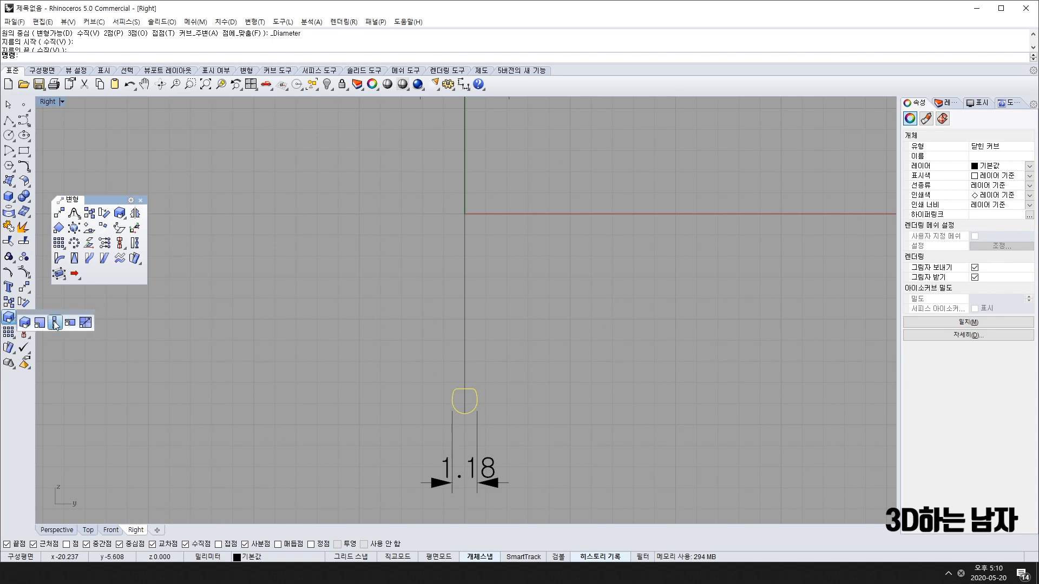
{"action": "left_click", "coordinate": [25, 323]}
{"action": "left_click", "coordinate": [454, 399]}
{"action": "key", "text": "Return"}
{"action": "left_click", "coordinate": [465, 388]}
{"action": "left_click", "coordinate": [547, 382]}
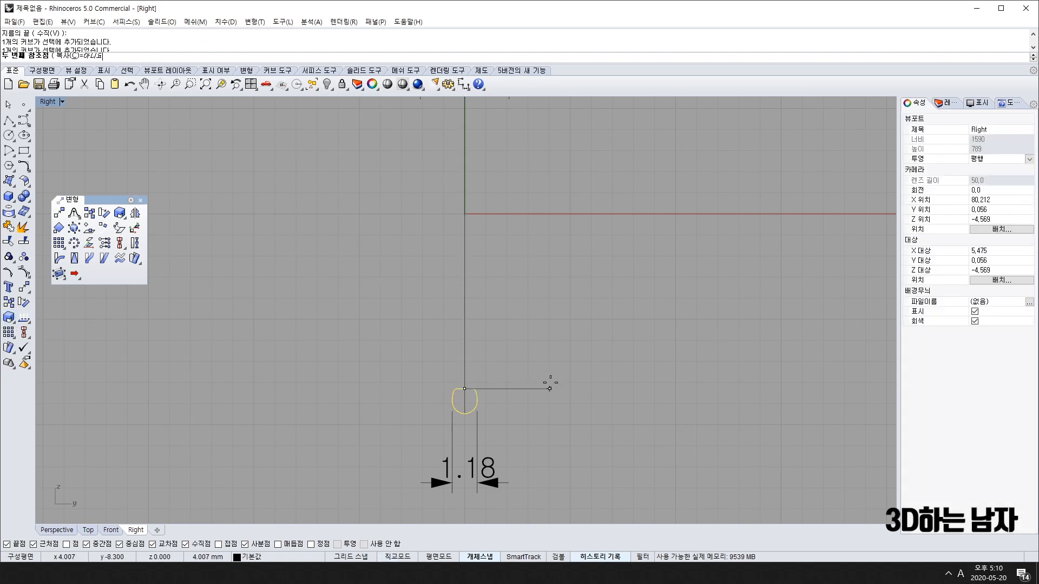
{"action": "left_click", "coordinate": [636, 378]}
{"action": "scroll", "coordinate": [628, 382], "scroll_direction": "down", "scroll_amount": 5}
{"action": "right_click_drag", "start_coordinate": [628, 382], "coordinate": [620, 382]}
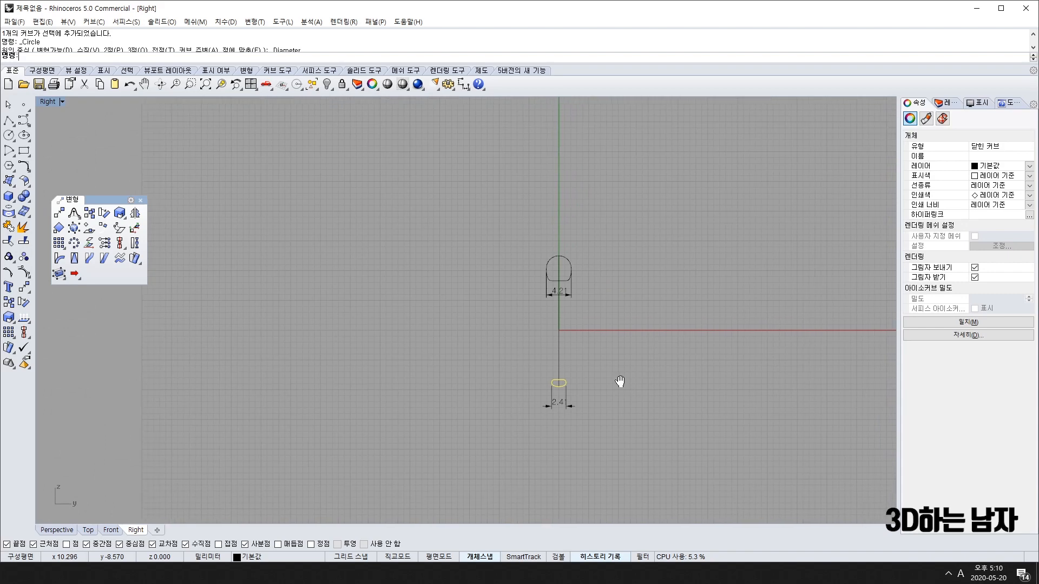
- Delete the horizontal width dimensions below the lower and upper ring profiles
{"action": "scroll", "coordinate": [577, 407], "scroll_direction": "up", "scroll_amount": 3}
{"action": "left_click", "coordinate": [565, 407]}
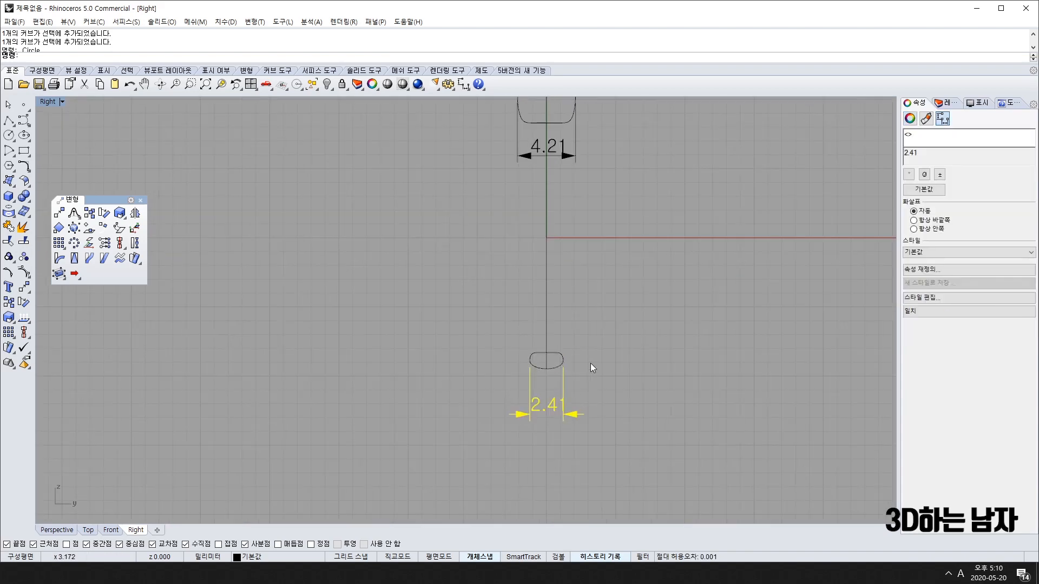
{"action": "key", "text": "Delete"}
{"action": "left_click", "coordinate": [571, 150]}
{"action": "key", "text": "Delete"}
{"action": "scroll", "coordinate": [665, 307], "scroll_direction": "down", "scroll_amount": 5}
{"action": "right_click_drag", "start_coordinate": [665, 310], "coordinate": [649, 329]}
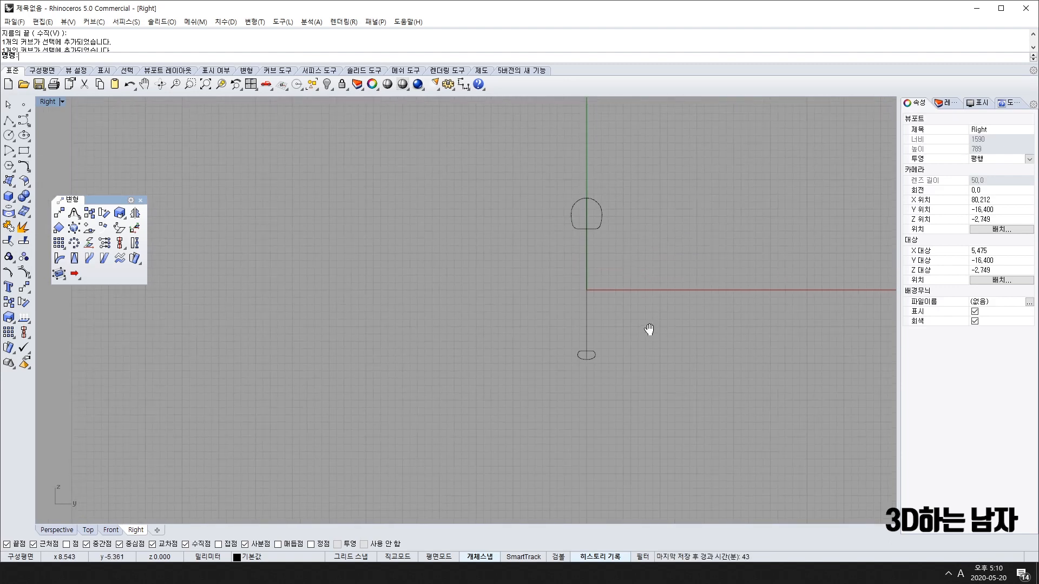
- Return to the four-view layout and delete the reshaped outer ring curve, keeping the inner circle and both profiles
{"action": "double_click", "coordinate": [47, 102]}
{"action": "right_click_drag", "start_coordinate": [699, 304], "coordinate": [741, 239]}
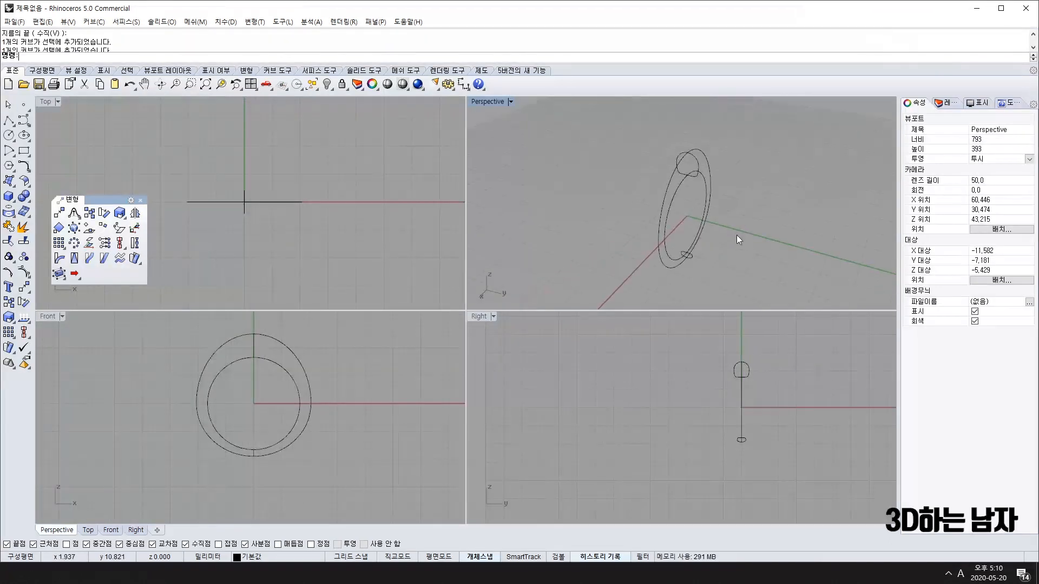
{"action": "right_click_drag", "start_coordinate": [708, 160], "coordinate": [669, 271]}
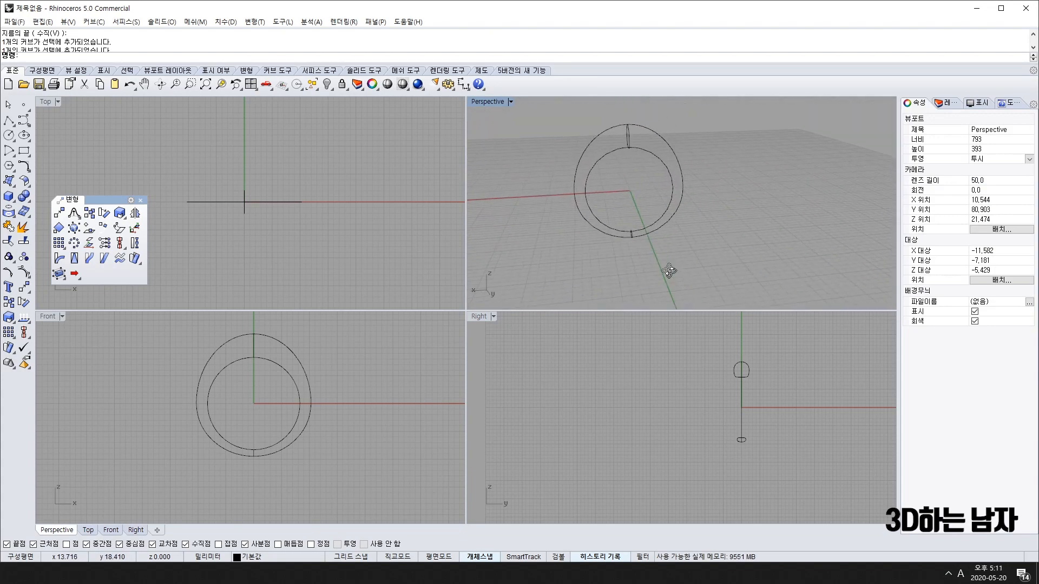
{"action": "left_click", "coordinate": [298, 359]}
{"action": "right_click_drag", "start_coordinate": [684, 192], "coordinate": [694, 171]}
{"action": "key", "text": "Delete"}
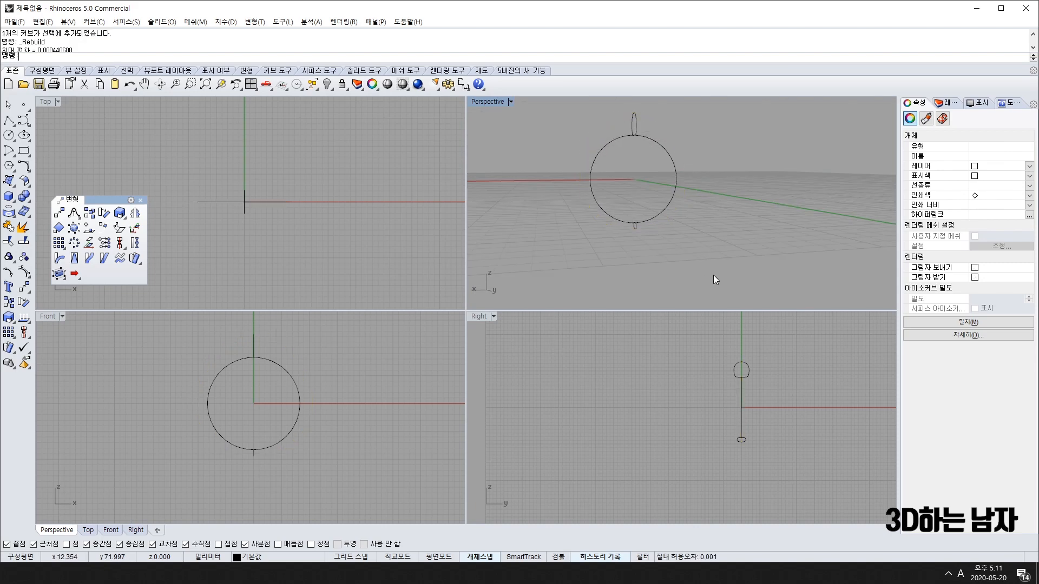
{"action": "right_click_drag", "start_coordinate": [578, 214], "coordinate": [660, 218]}
{"action": "left_click", "coordinate": [634, 164]}
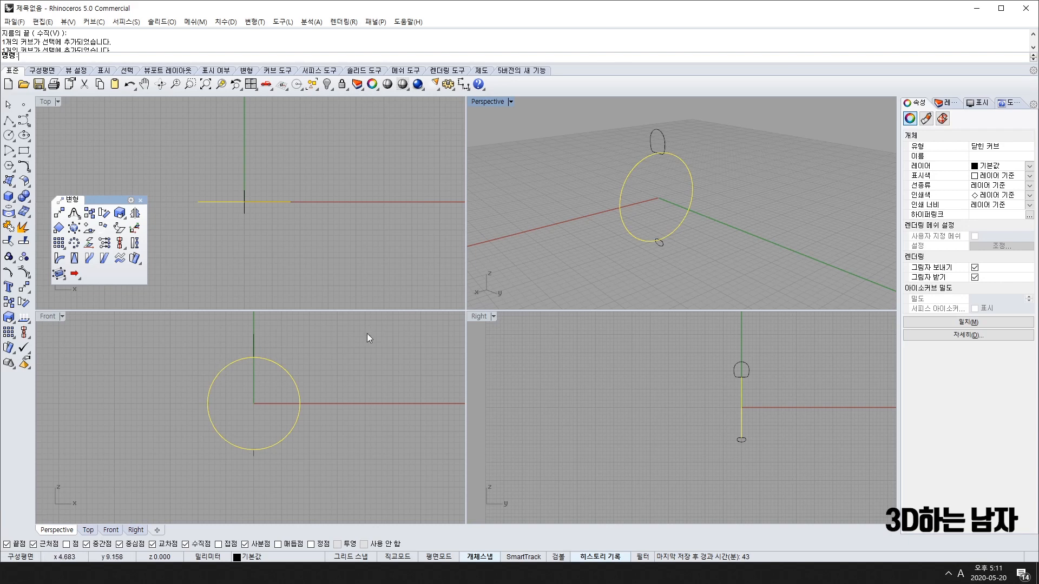
{"action": "left_click", "coordinate": [664, 138]}
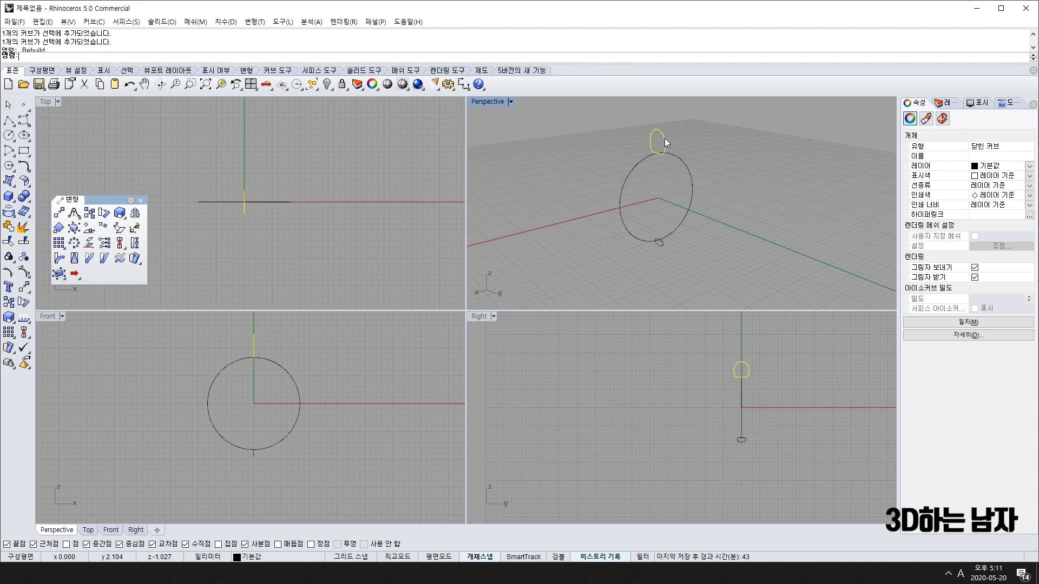
{"action": "right_click", "coordinate": [661, 243]}
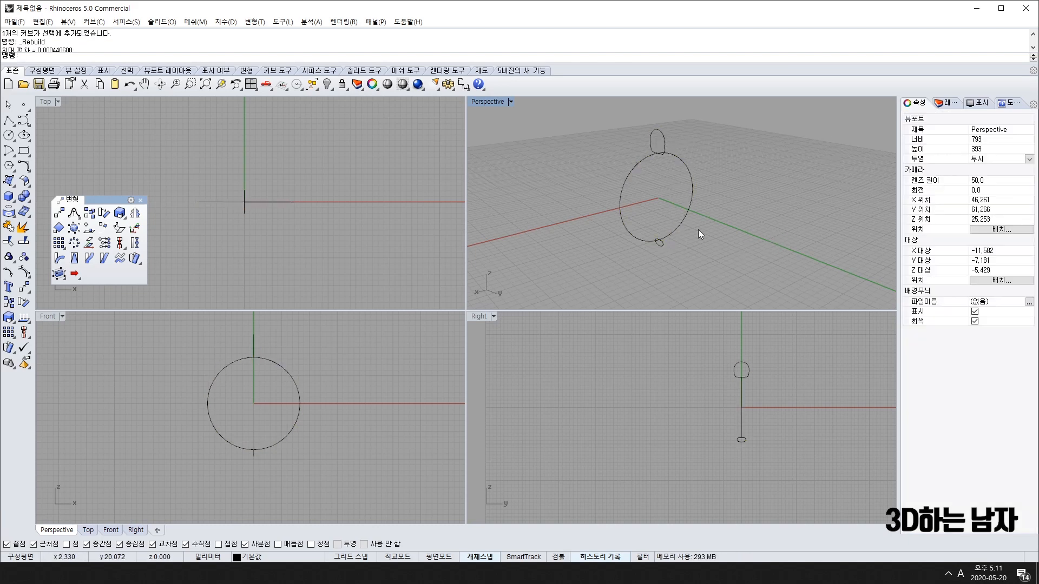
- Set up a one-rail sweep with the inner circle as rail and the upper and lower profiles as cross sections
{"action": "left_click", "coordinate": [140, 200]}
{"action": "left_click", "coordinate": [10, 184]}
{"action": "left_click_drag", "start_coordinate": [43, 176], "coordinate": [61, 141]}
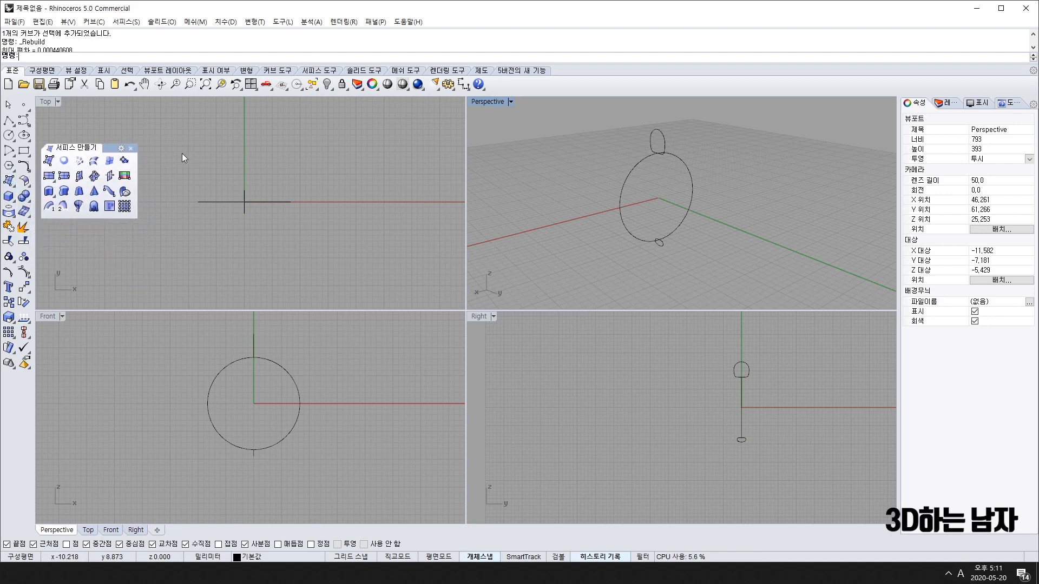
{"action": "left_click", "coordinate": [50, 208]}
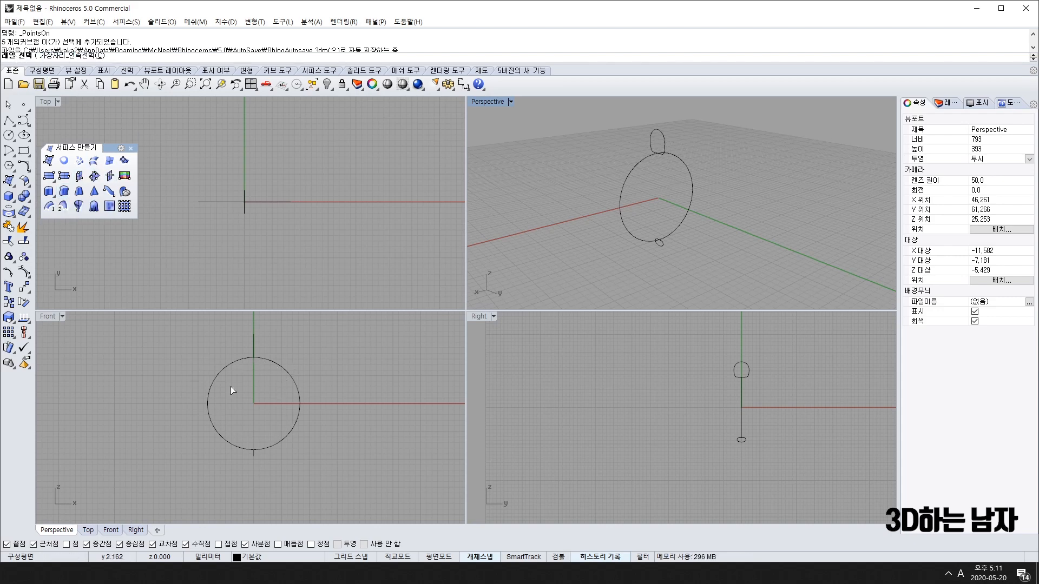
{"action": "left_click", "coordinate": [234, 365]}
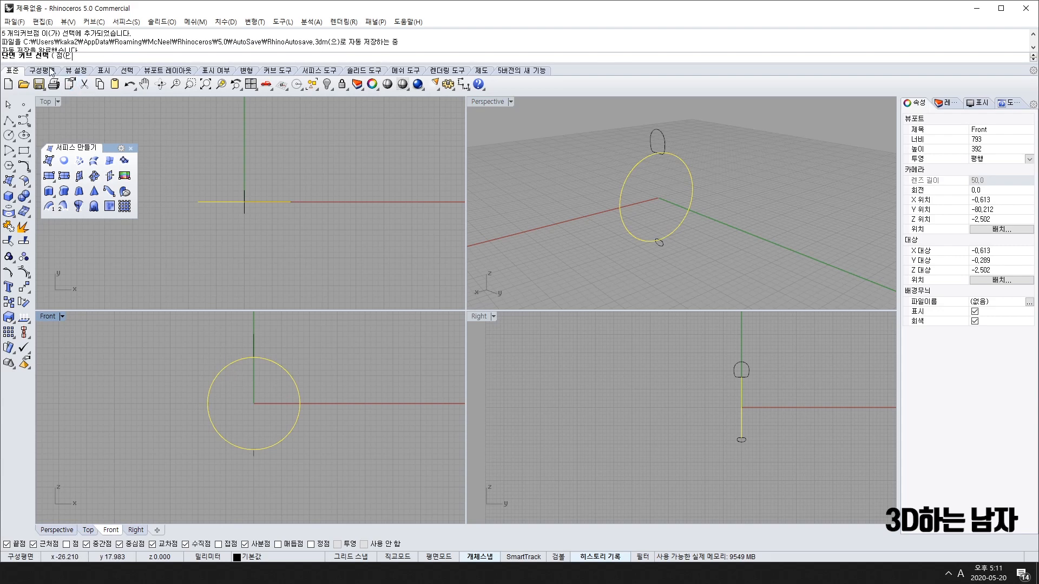
{"action": "left_click", "coordinate": [659, 135]}
{"action": "left_click", "coordinate": [660, 248]}
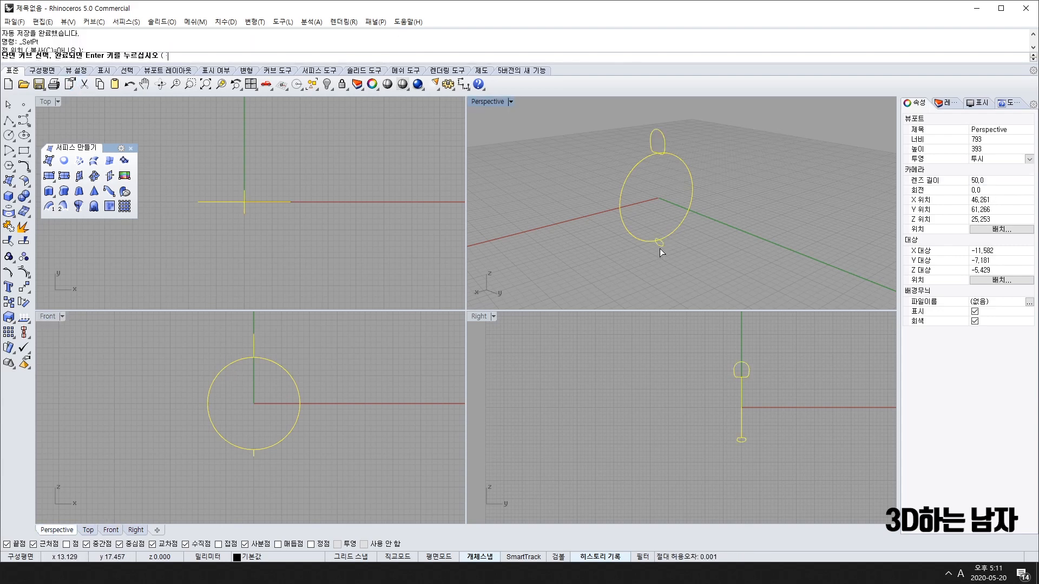
{"action": "right_click", "coordinate": [813, 387]}
- Move the upper profile's seam point from its top to the midpoint of its flat side
{"action": "scroll", "coordinate": [752, 441], "scroll_direction": "up", "scroll_amount": 5}
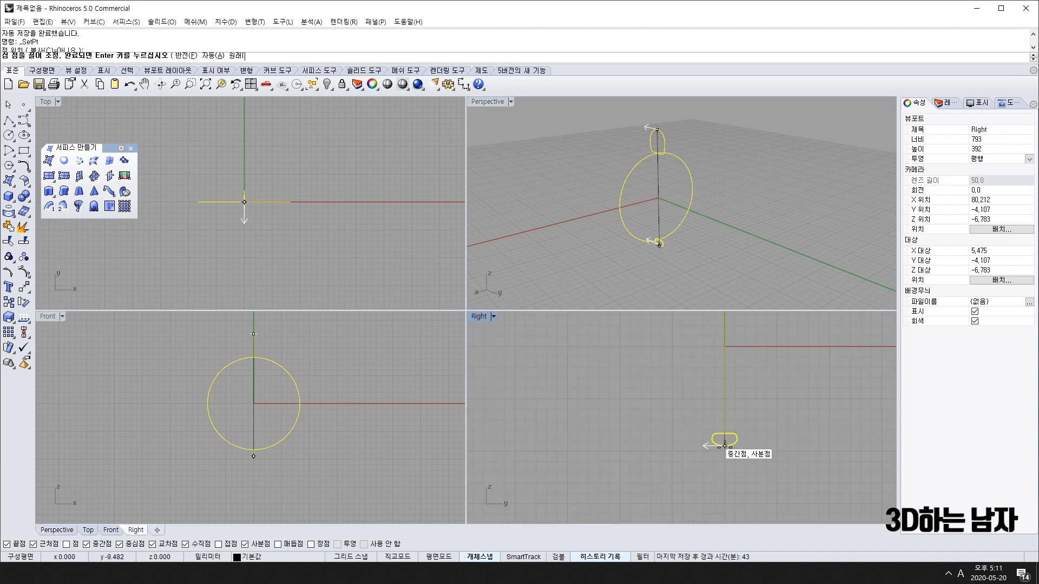
{"action": "scroll", "coordinate": [724, 458], "scroll_direction": "down", "scroll_amount": 5}
{"action": "scroll", "coordinate": [723, 369], "scroll_direction": "up", "scroll_amount": 8}
{"action": "left_click", "coordinate": [721, 363]}
{"action": "left_click", "coordinate": [721, 398]}
{"action": "scroll", "coordinate": [794, 449], "scroll_direction": "down", "scroll_amount": 8}
{"action": "right_click_drag", "start_coordinate": [807, 476], "coordinate": [790, 446]}
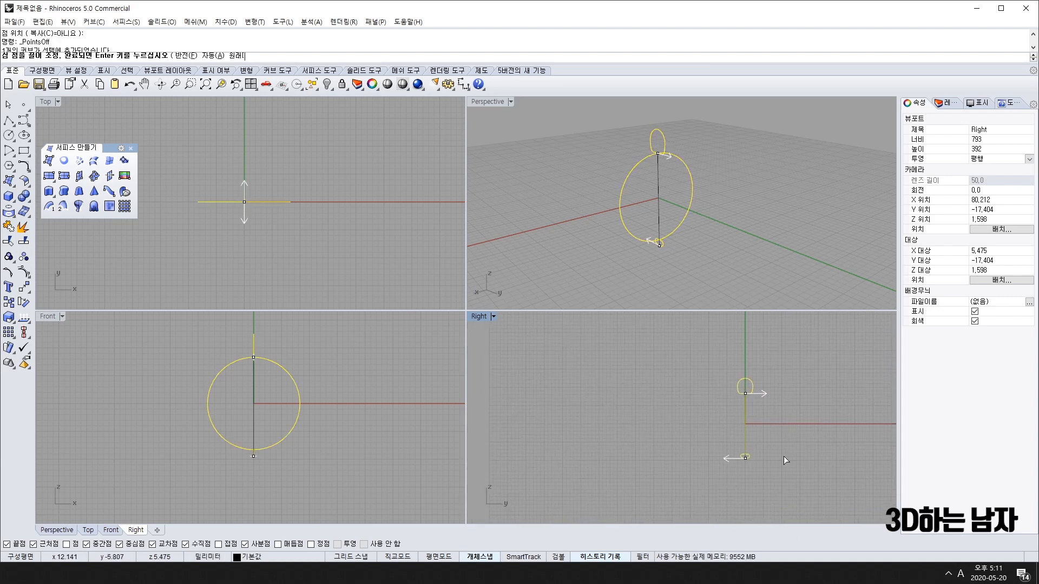
- Return the upper profile's seam point to the curve's top quadrant
{"action": "scroll", "coordinate": [749, 459], "scroll_direction": "up", "scroll_amount": 10}
{"action": "scroll", "coordinate": [751, 456], "scroll_direction": "down", "scroll_amount": 8}
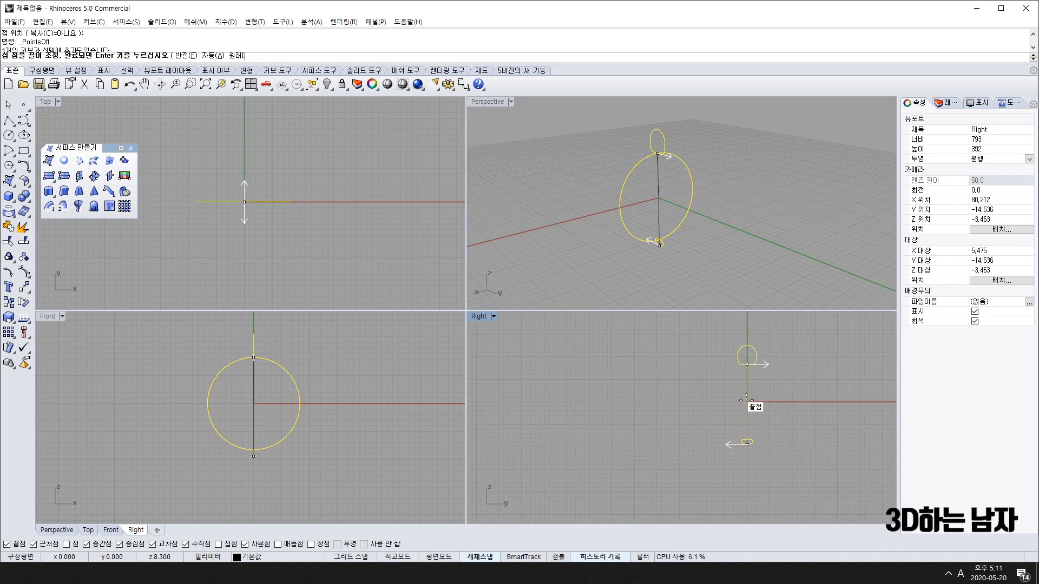
{"action": "left_click", "coordinate": [746, 363]}
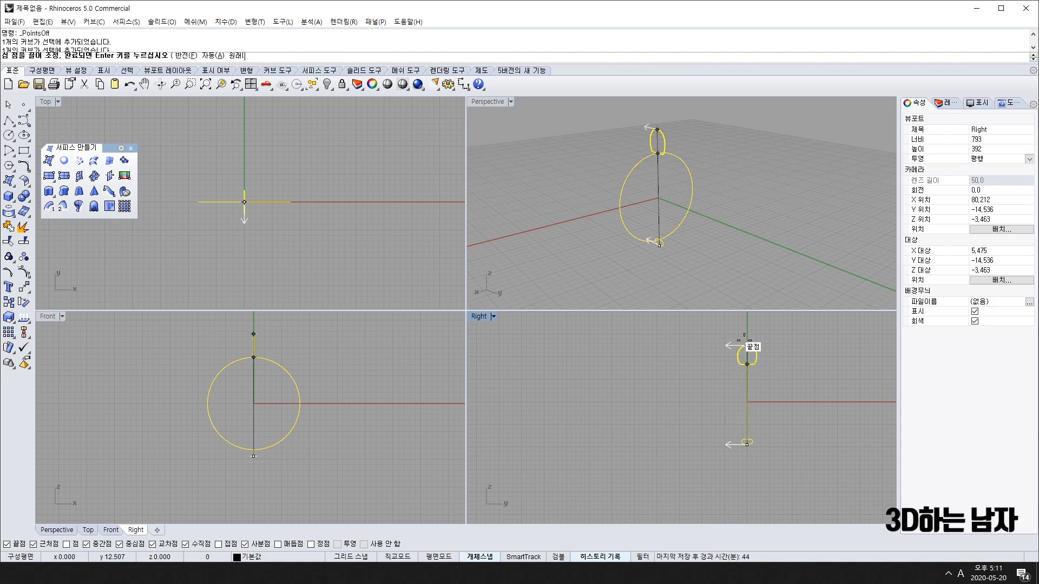
{"action": "left_click", "coordinate": [747, 346]}
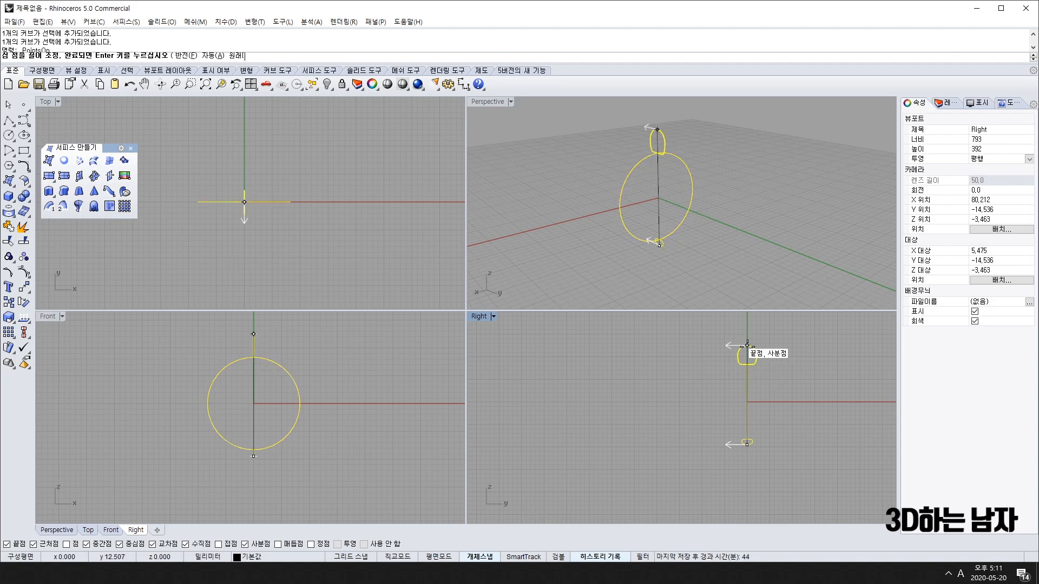
- Try reversing the upper profile's seam direction and flip it back to match the lower profile's direction
{"action": "scroll", "coordinate": [771, 349], "scroll_direction": "up", "scroll_amount": 5}
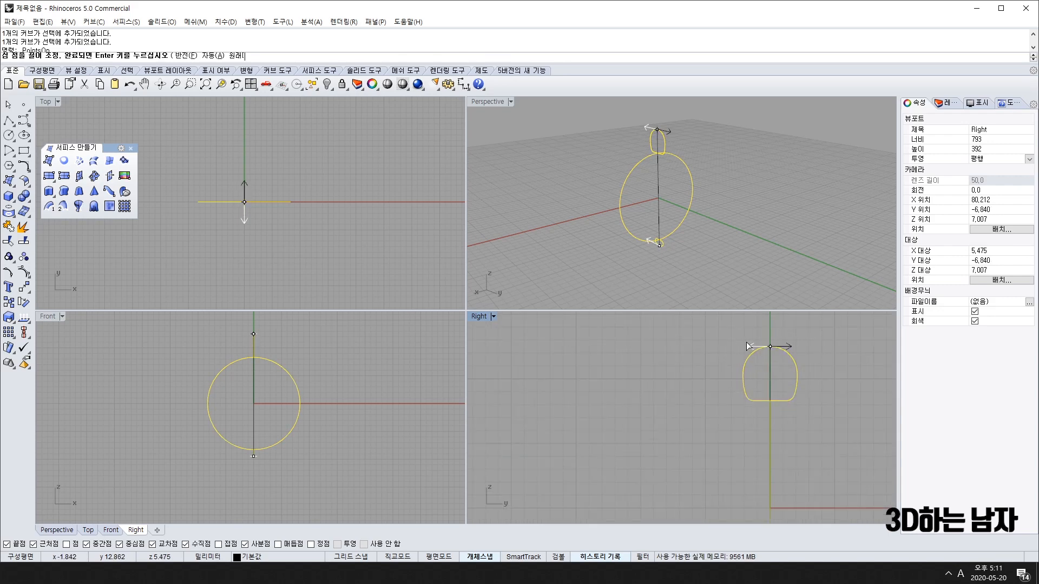
{"action": "right_click_drag", "start_coordinate": [747, 346], "coordinate": [703, 371]}
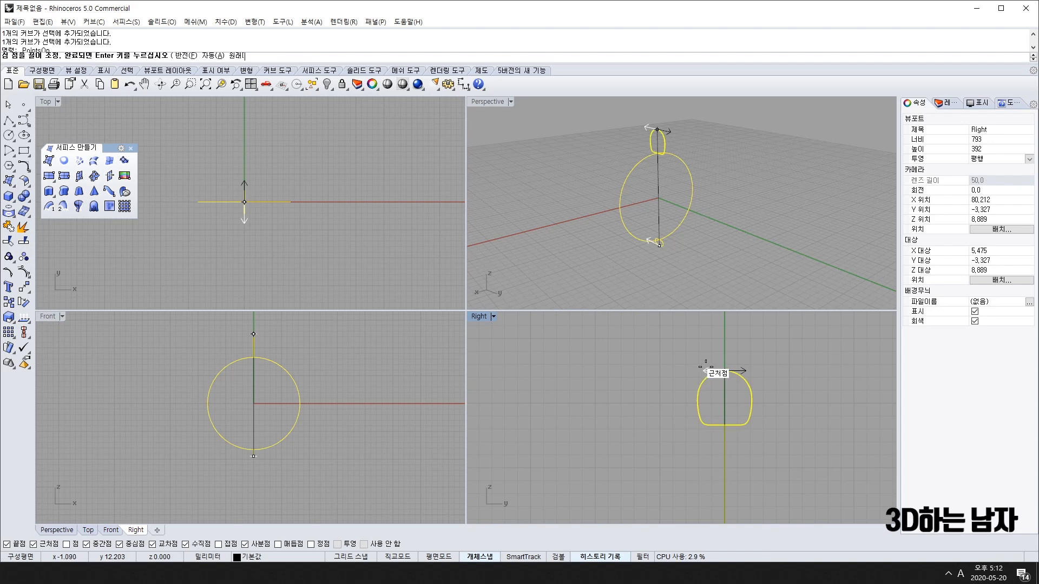
{"action": "scroll", "coordinate": [706, 362], "scroll_direction": "down", "scroll_amount": 3}
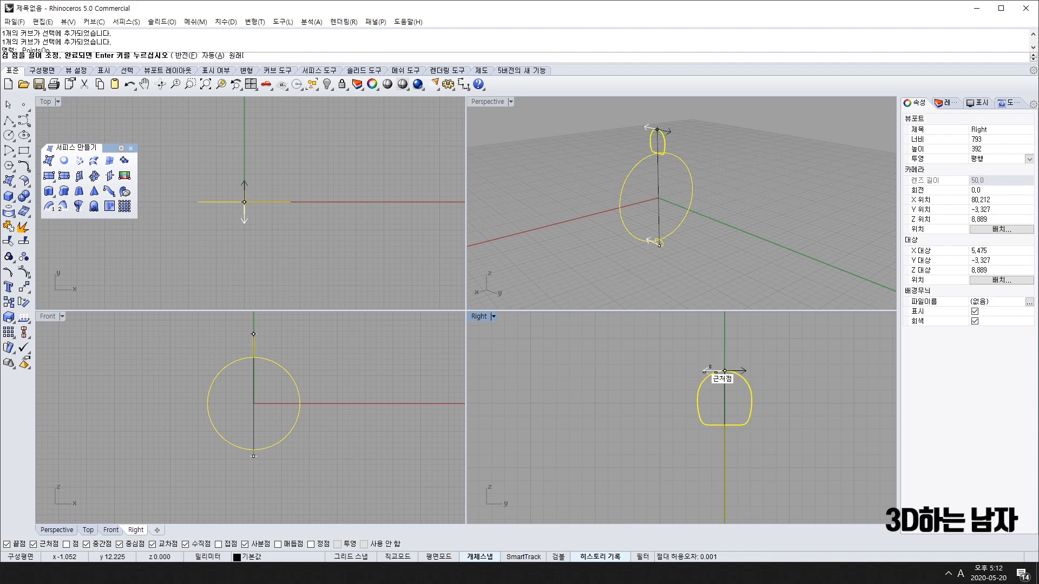
{"action": "scroll", "coordinate": [771, 378], "scroll_direction": "down", "scroll_amount": 4}
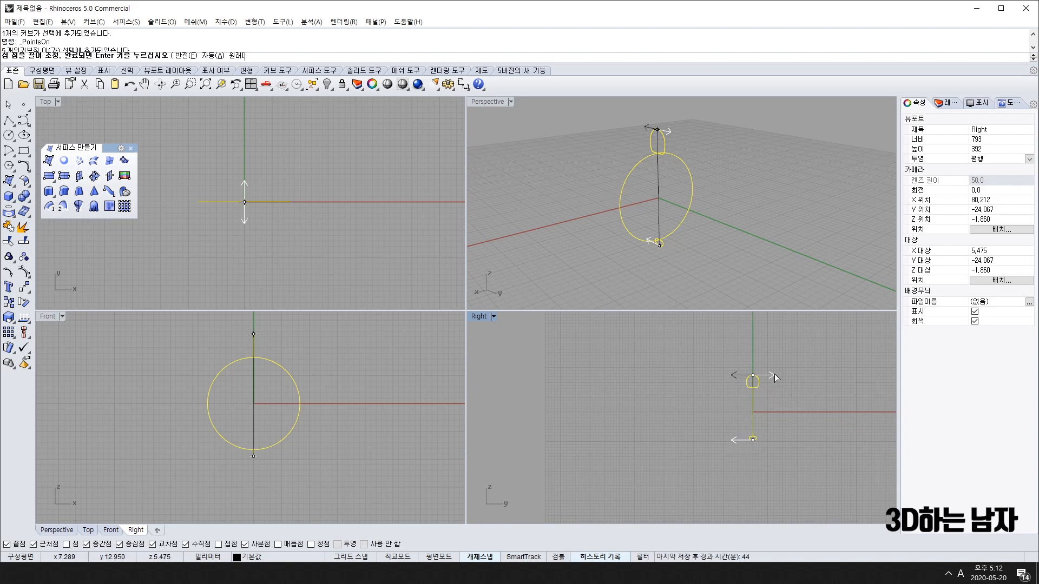
{"action": "left_click", "coordinate": [775, 376]}
{"action": "scroll", "coordinate": [760, 458], "scroll_direction": "up", "scroll_amount": 8}
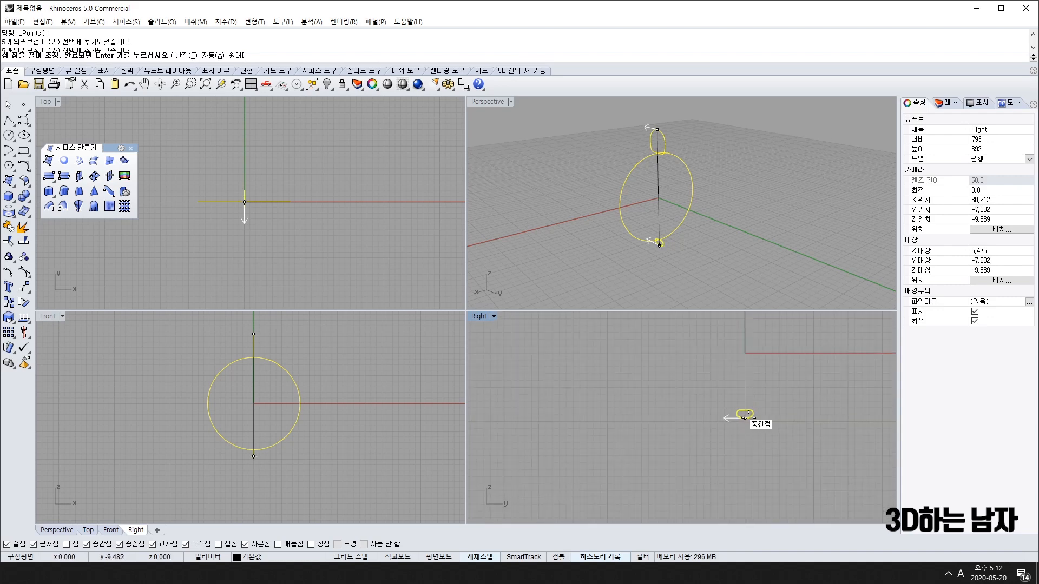
{"action": "scroll", "coordinate": [785, 373], "scroll_direction": "down", "scroll_amount": 8}
{"action": "scroll", "coordinate": [770, 327], "scroll_direction": "up", "scroll_amount": 10}
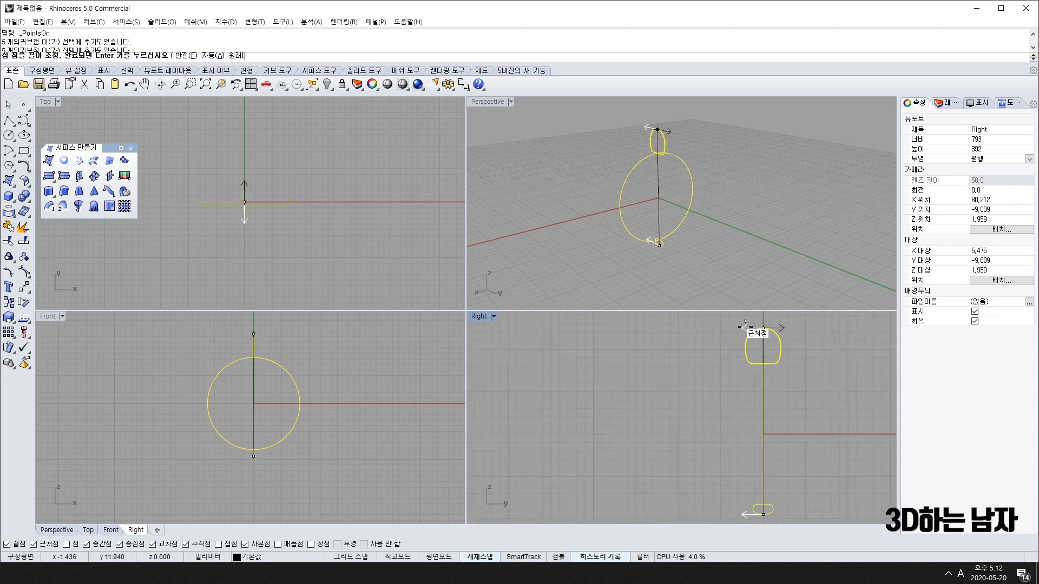
{"action": "scroll", "coordinate": [732, 333], "scroll_direction": "down", "scroll_amount": 4}
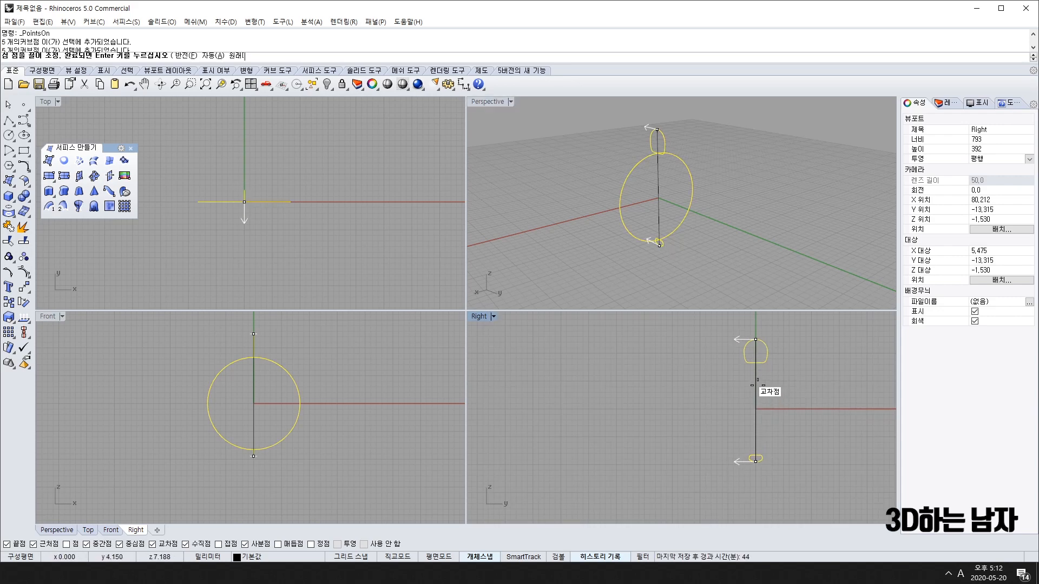
- Accept the seam points and turn on Closed sweep with the Freeform style for the one-rail sweep
{"action": "key", "text": "Return"}
{"action": "left_click_drag", "start_coordinate": [545, 194], "coordinate": [458, 214]}
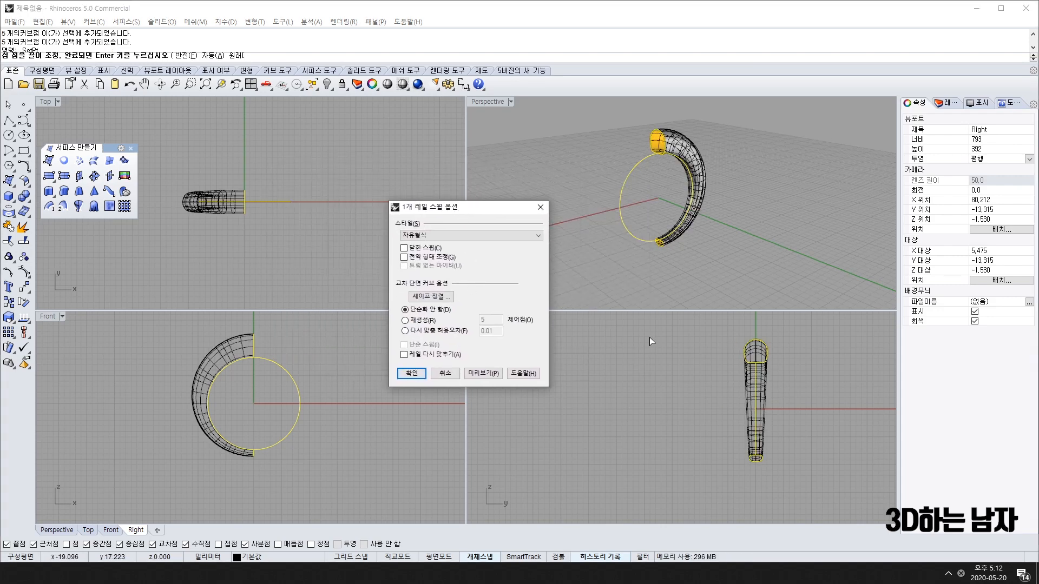
{"action": "mouse_move", "coordinate": [814, 239]}
{"action": "right_mouse_down"}
{"action": "mouse_move", "coordinate": [815, 271]}
{"action": "mouse_move", "coordinate": [809, 257]}
{"action": "right_mouse_up"}
{"action": "right_click_drag", "start_coordinate": [572, 173], "coordinate": [604, 148]}
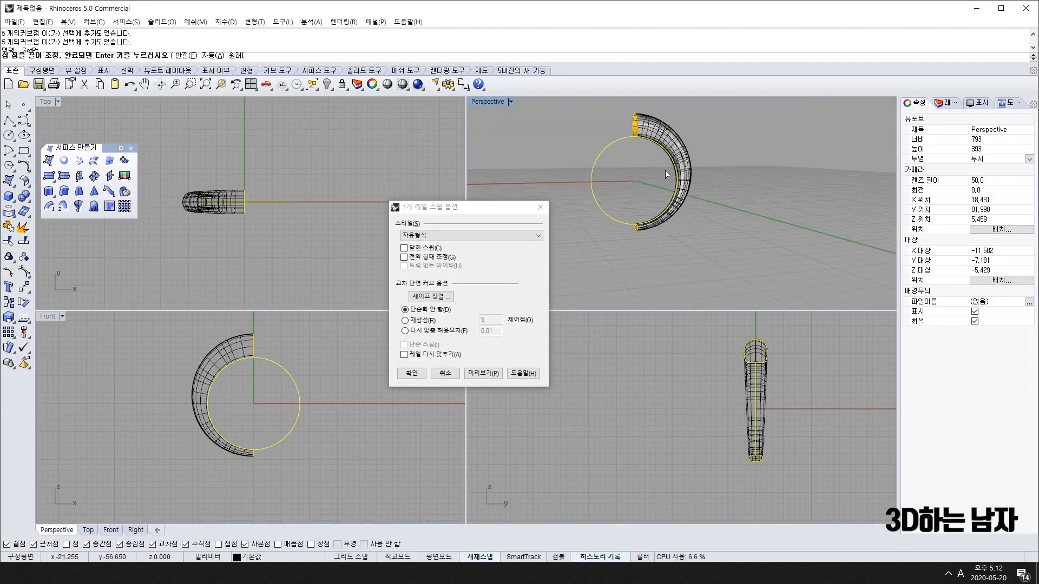
{"action": "right_click_drag", "start_coordinate": [670, 180], "coordinate": [716, 204]}
{"action": "scroll", "coordinate": [699, 210], "scroll_direction": "up", "scroll_amount": 3}
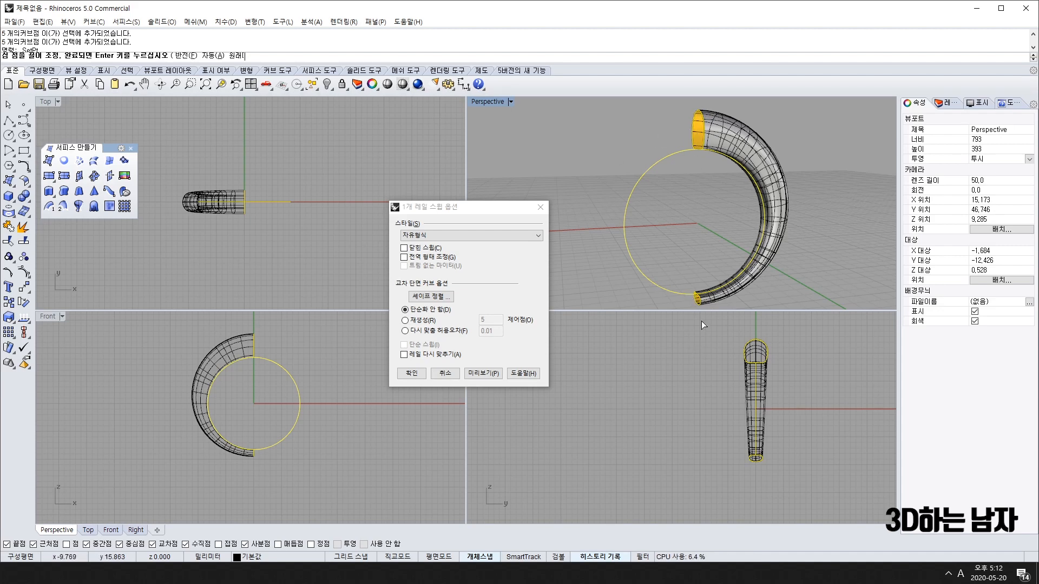
{"action": "left_click", "coordinate": [405, 249]}
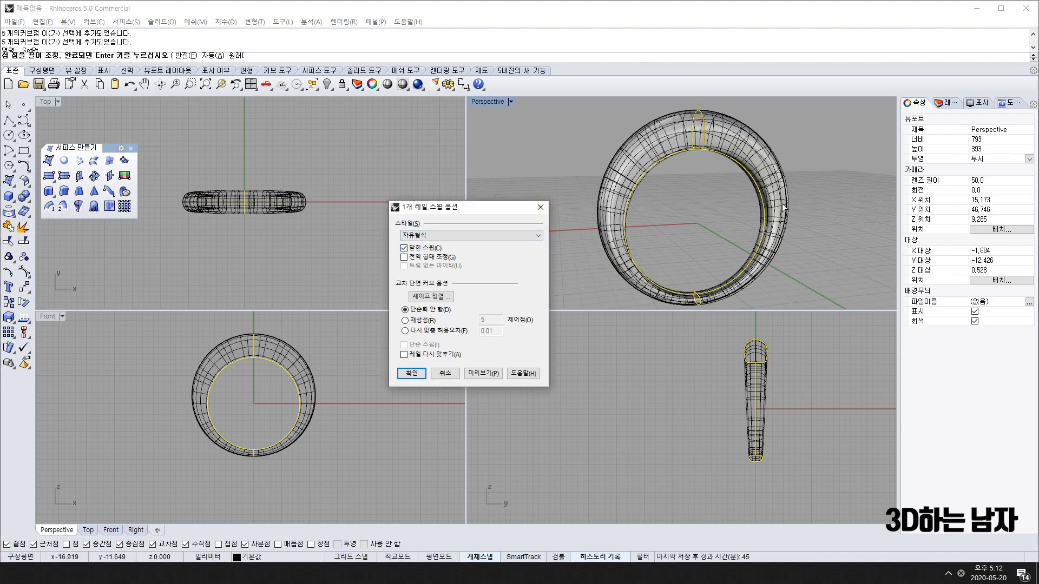
- Complete the closed one-rail sweep and delete the resulting ring surface
{"action": "right_click_drag", "start_coordinate": [805, 251], "coordinate": [740, 267]}
{"action": "scroll", "coordinate": [601, 256], "scroll_direction": "down", "scroll_amount": 4}
{"action": "right_click_drag", "start_coordinate": [613, 255], "coordinate": [669, 181]}
{"action": "left_click", "coordinate": [410, 373]}
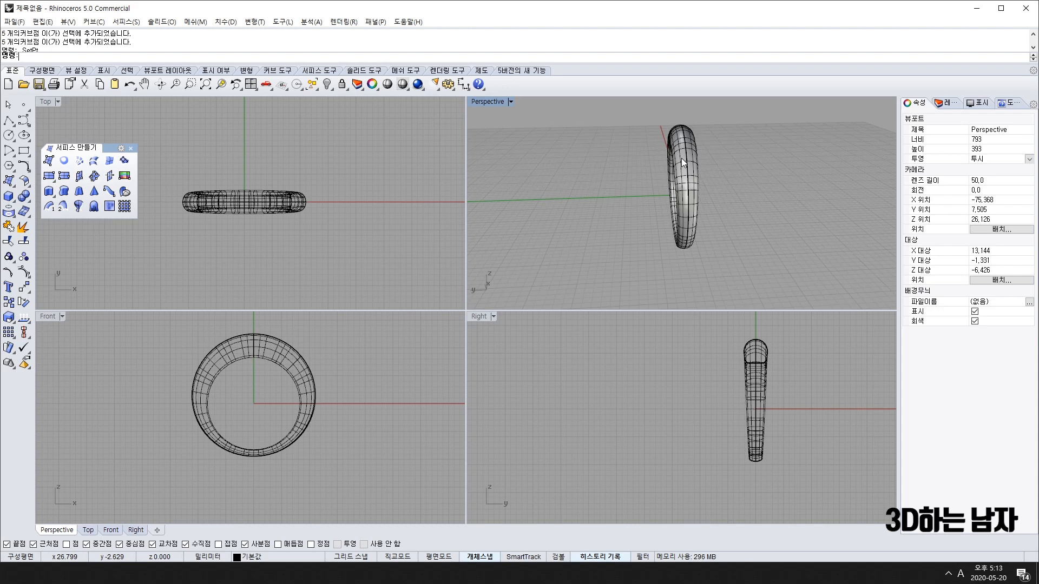
{"action": "left_click", "coordinate": [680, 158]}
{"action": "key", "text": "Delete"}
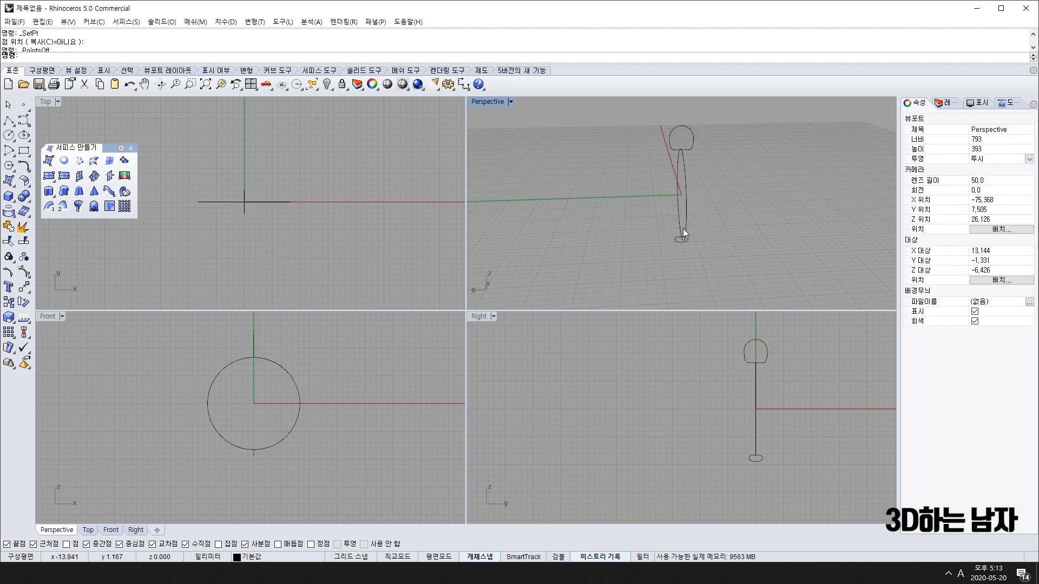
- Select the upper profile's two upper side control points and scale them in 2D toward the midpoint of its flat base
{"action": "left_click", "coordinate": [749, 341]}
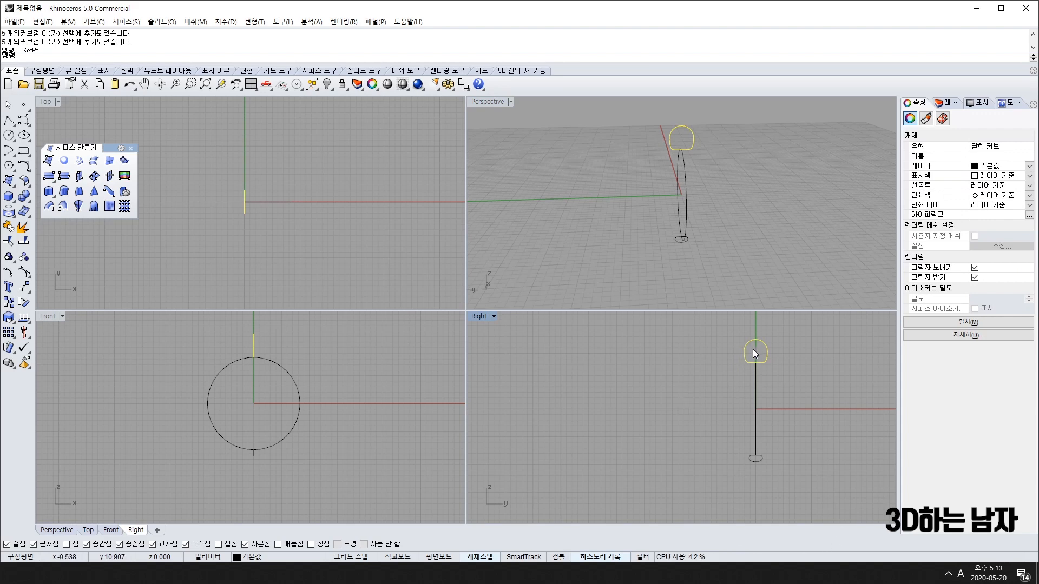
{"action": "key", "text": "F10"}
{"action": "right_click_drag", "start_coordinate": [753, 350], "coordinate": [739, 371]}
{"action": "scroll", "coordinate": [738, 362], "scroll_direction": "up", "scroll_amount": 16}
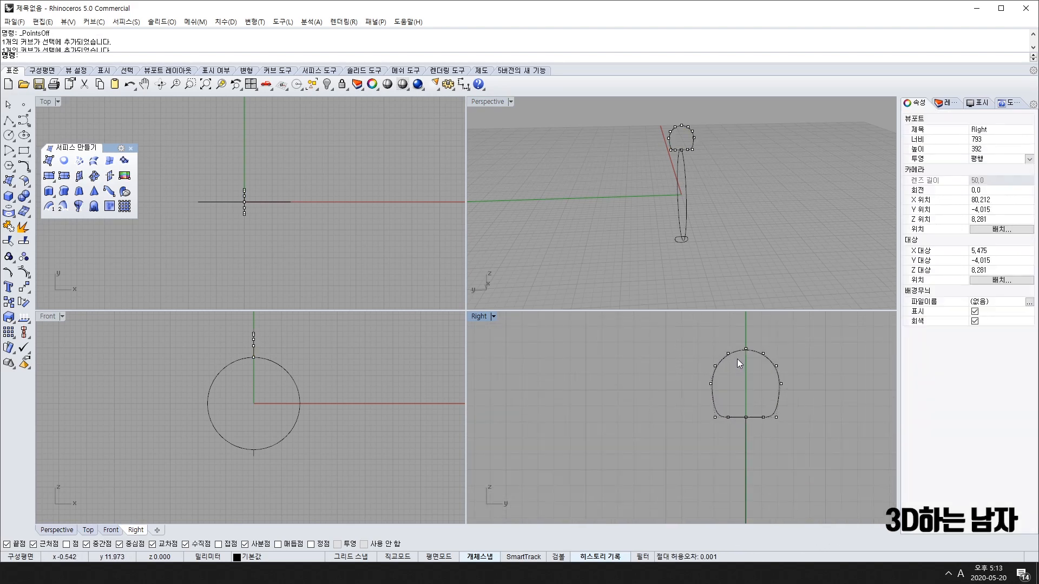
{"action": "left_click_drag", "start_coordinate": [711, 382], "coordinate": [711, 382]}
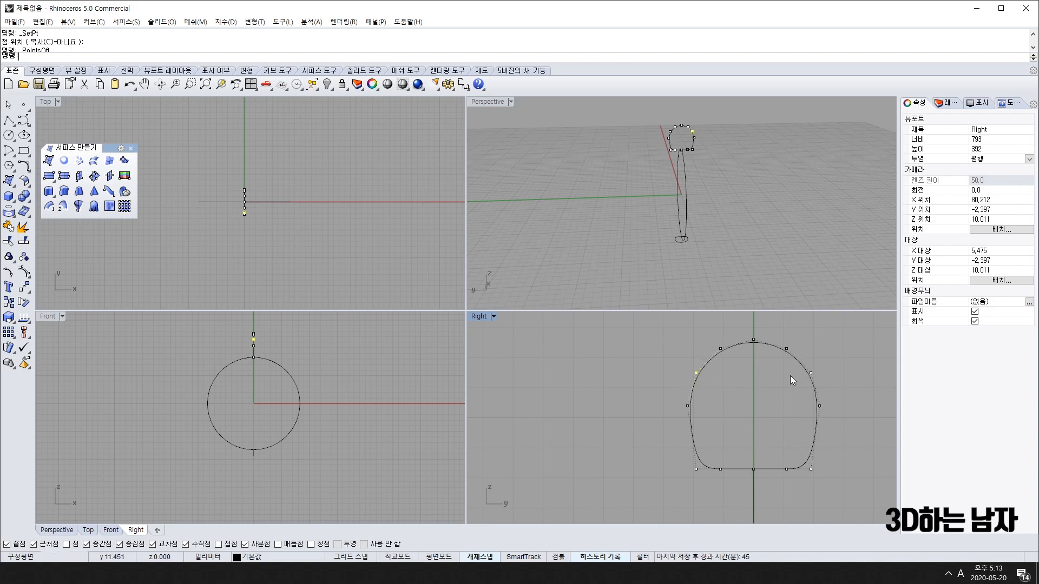
{"action": "left_click_drag", "start_coordinate": [800, 362], "coordinate": [833, 381], "text": "shift"}
{"action": "right_click_drag", "start_coordinate": [755, 451], "coordinate": [719, 445]}
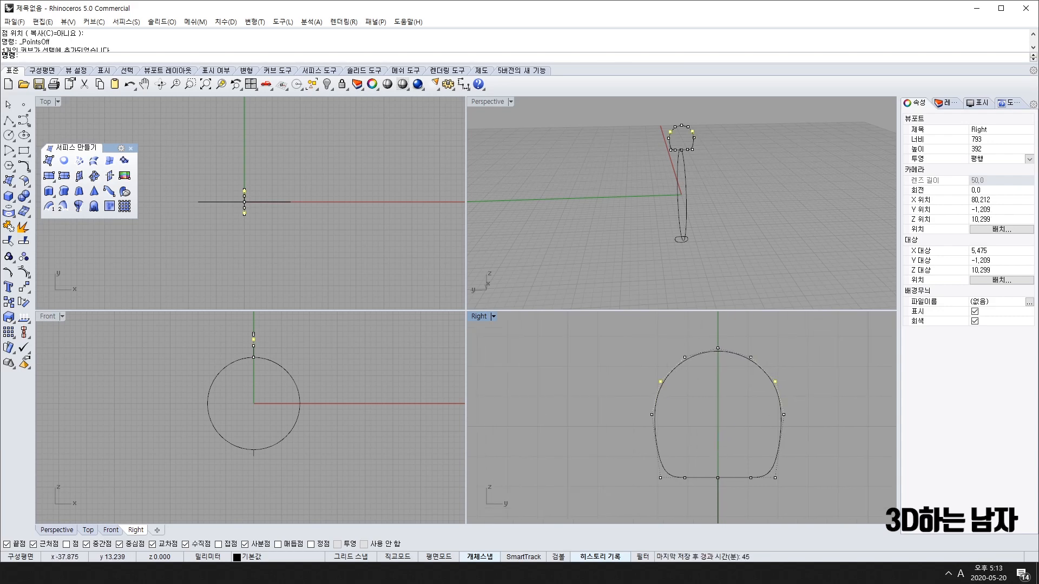
{"action": "left_click", "coordinate": [9, 320]}
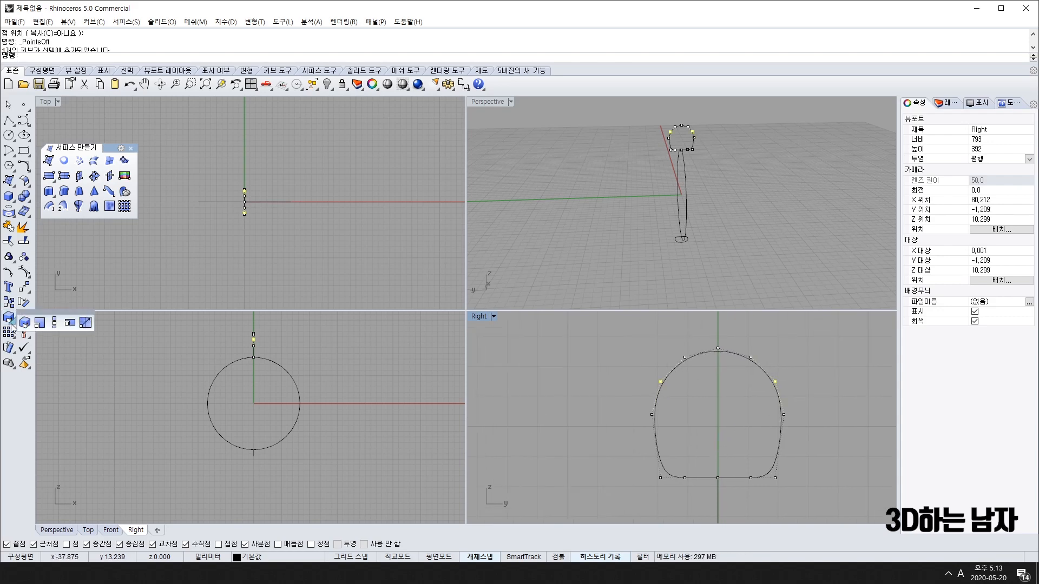
{"action": "left_click", "coordinate": [39, 323]}
{"action": "left_click", "coordinate": [717, 478]}
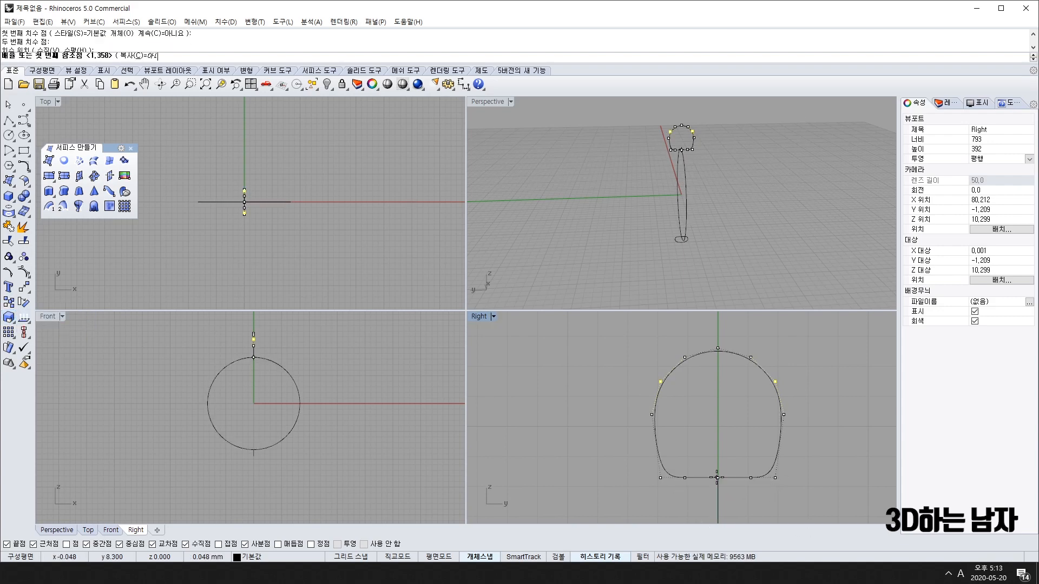
{"action": "left_click", "coordinate": [716, 337]}
{"action": "left_click", "coordinate": [715, 386]}
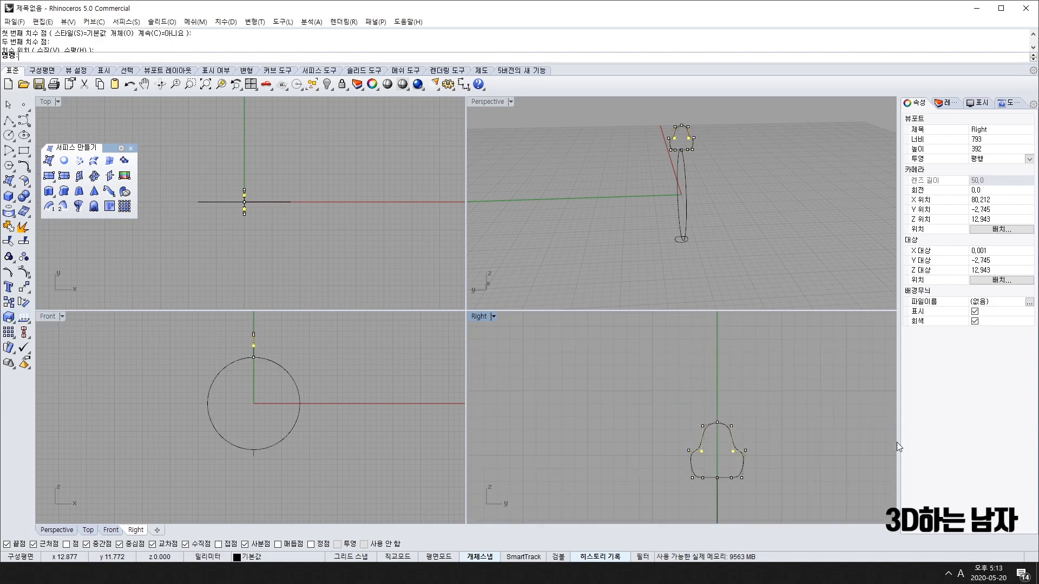
- Scale the upper profile's two outermost side control points outward in one direction from the centre axis, and leave point editing
{"action": "scroll", "coordinate": [738, 466], "scroll_direction": "up", "scroll_amount": 5}
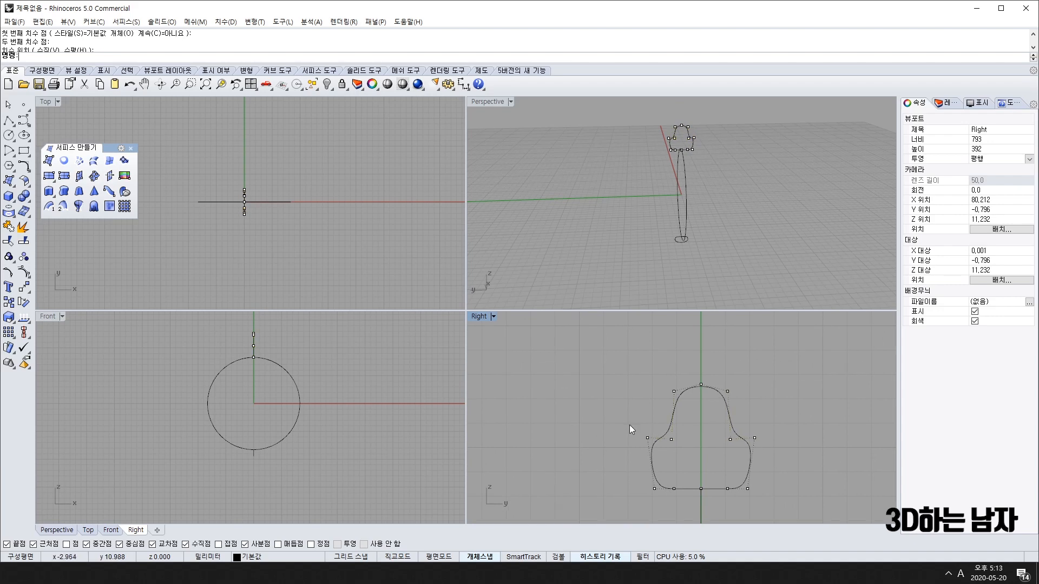
{"action": "left_click", "coordinate": [755, 437], "text": "shift"}
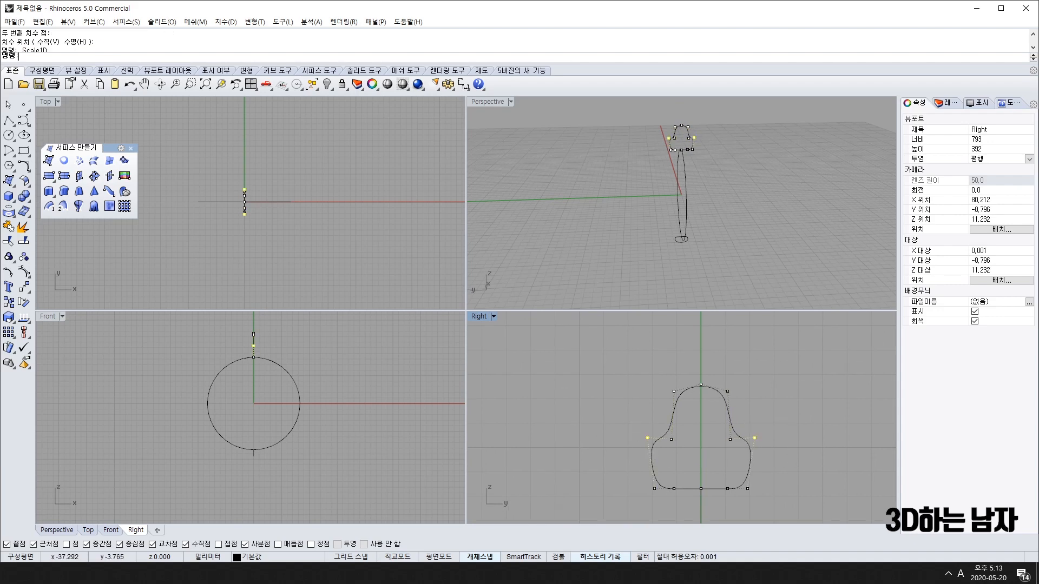
{"action": "left_click", "coordinate": [14, 312]}
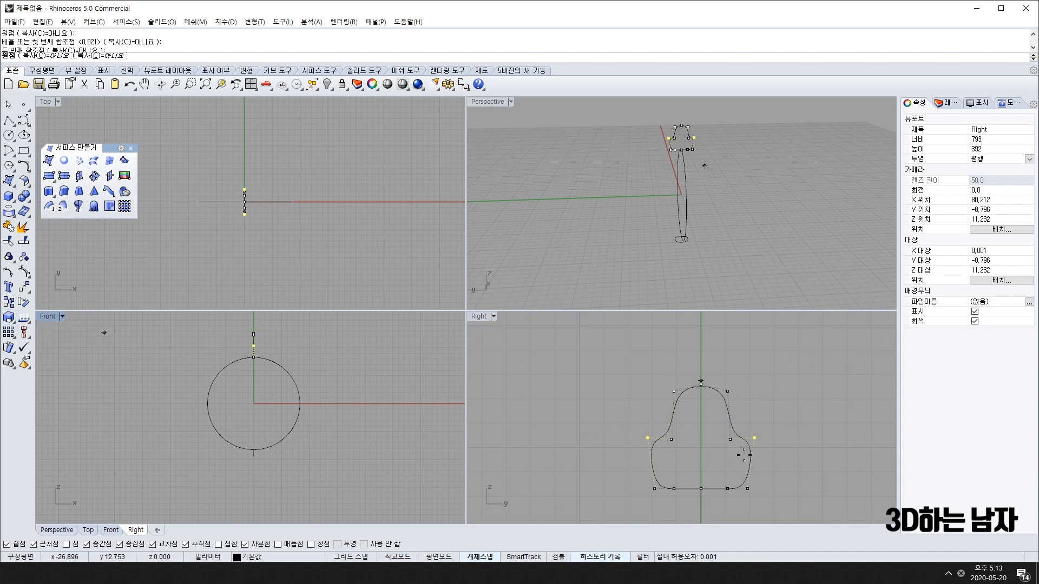
{"action": "left_click", "coordinate": [701, 448]}
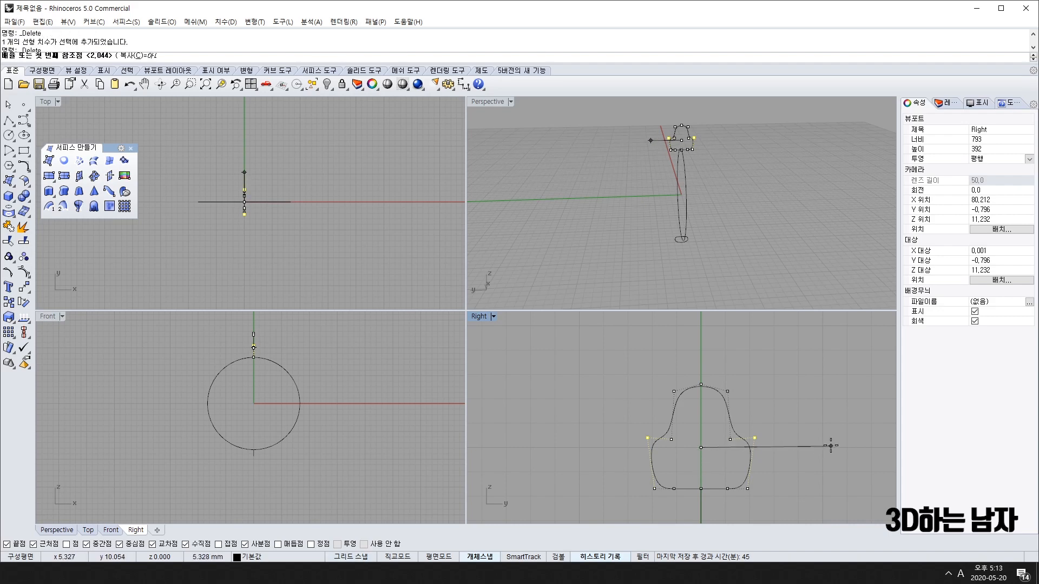
{"action": "left_click", "coordinate": [799, 447]}
{"action": "left_click", "coordinate": [835, 447]}
{"action": "scroll", "coordinate": [817, 456], "scroll_direction": "down", "scroll_amount": 6}
{"action": "right_click_drag", "start_coordinate": [817, 456], "coordinate": [704, 433]}
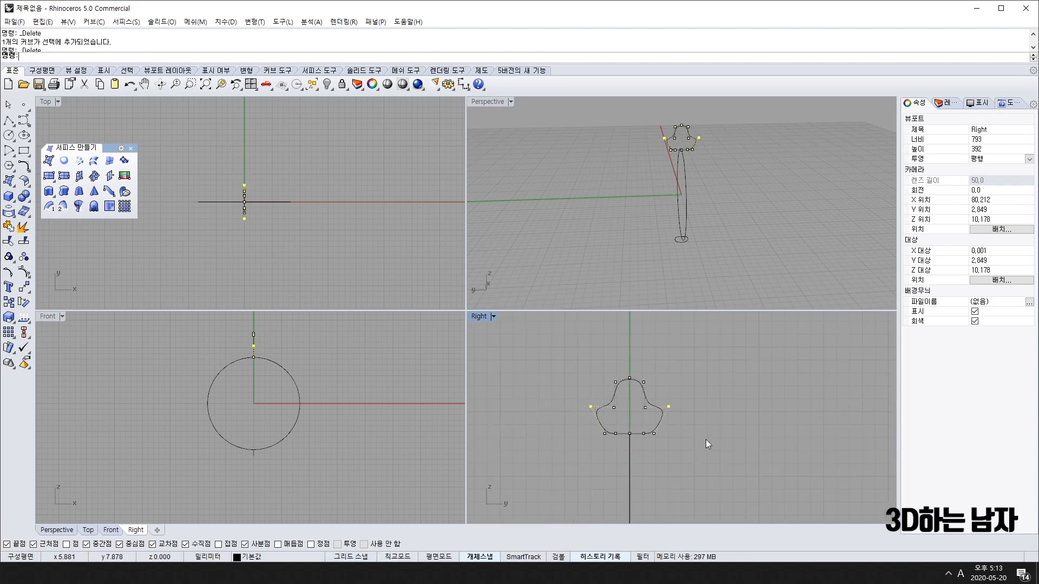
{"action": "key", "text": "Escape"}
{"action": "scroll", "coordinate": [707, 433], "scroll_direction": "down", "scroll_amount": 4}
{"action": "right_click_drag", "start_coordinate": [683, 386], "coordinate": [677, 326]}
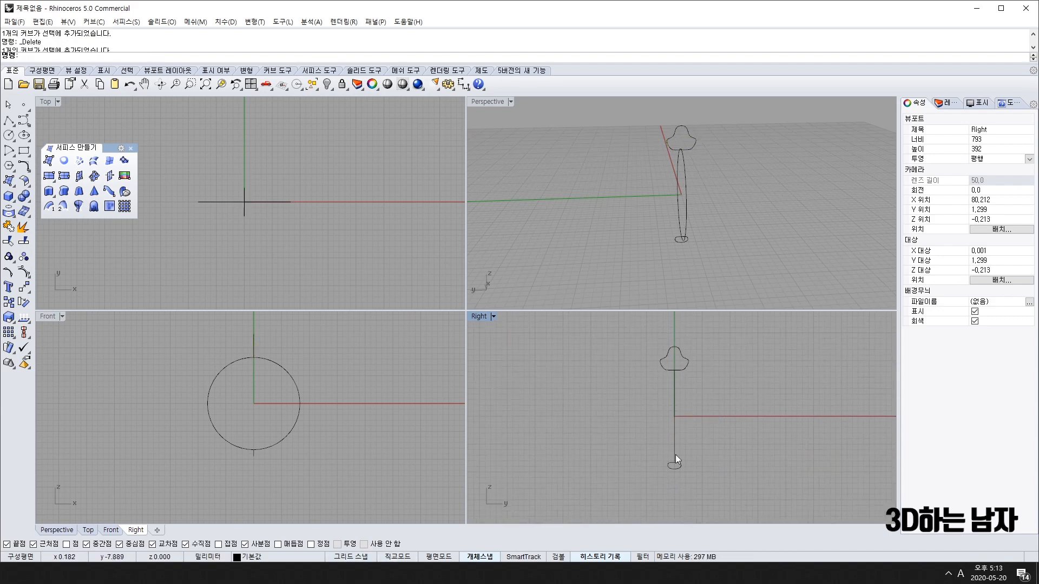
- Start a one-rail sweep with the circle as rail and the upper and lower profiles as cross sections, and accept the seam points
{"action": "left_click", "coordinate": [674, 423]}
{"action": "left_click", "coordinate": [239, 253]}
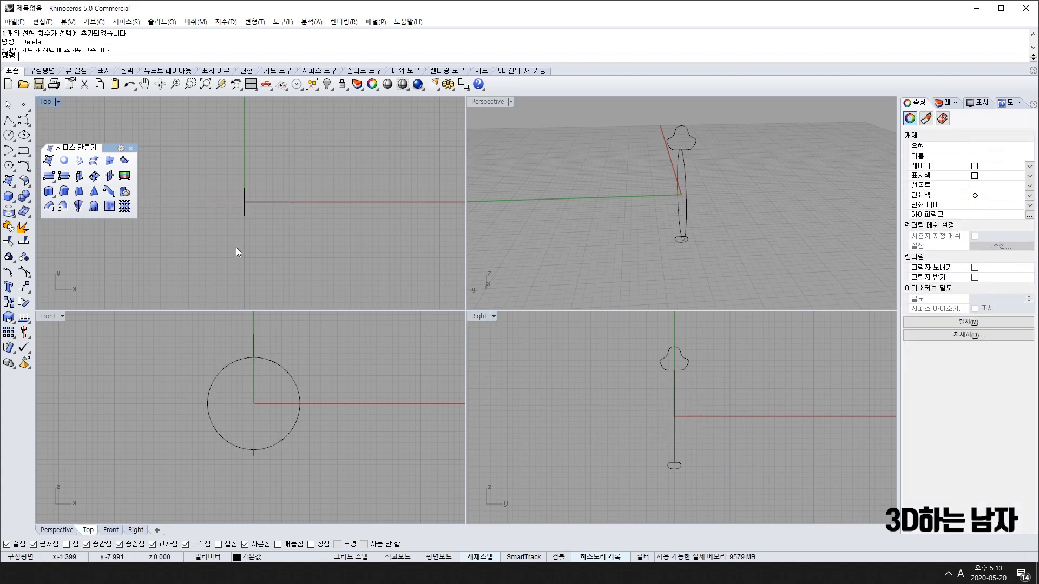
{"action": "left_click", "coordinate": [13, 185]}
{"action": "left_click", "coordinate": [23, 231]}
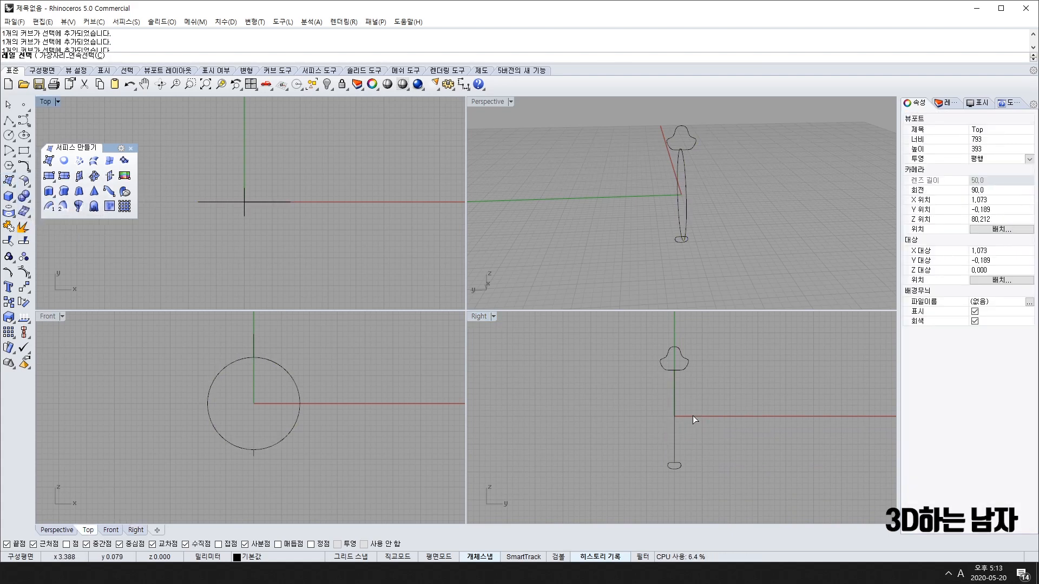
{"action": "left_click", "coordinate": [674, 414]}
{"action": "left_click", "coordinate": [683, 359]}
{"action": "left_click", "coordinate": [680, 465]}
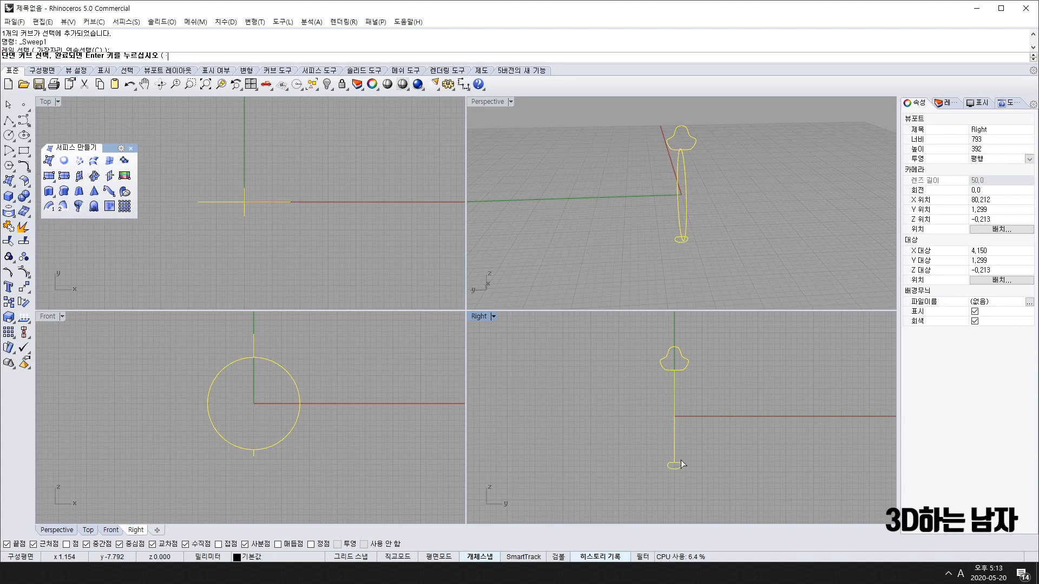
{"action": "right_click", "coordinate": [712, 431]}
{"action": "right_click", "coordinate": [708, 215]}
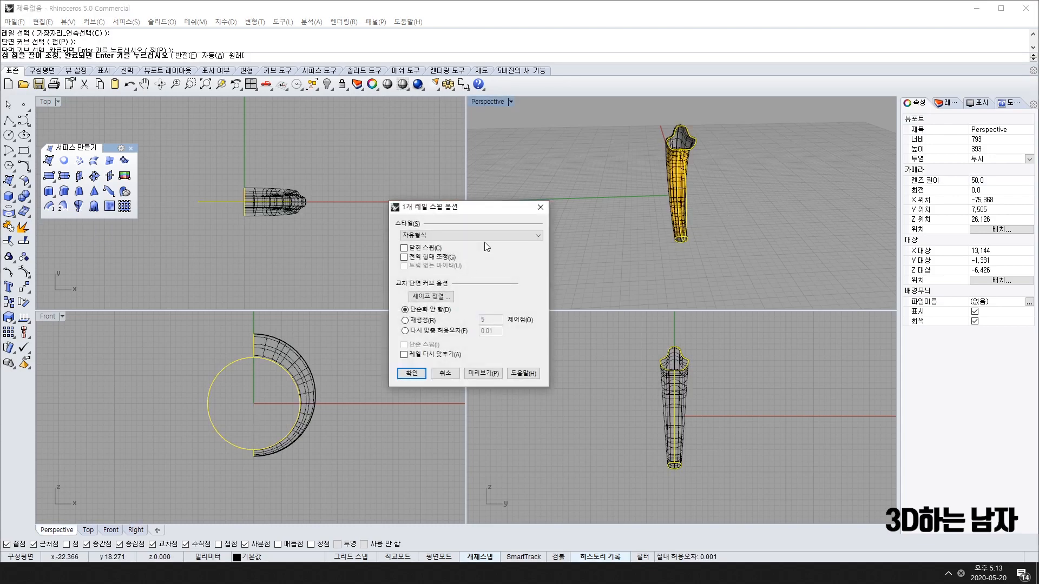
- Turn on Closed sweep, complete the ring surface, and inspect it from several angles
{"action": "right_click_drag", "start_coordinate": [651, 194], "coordinate": [638, 230]}
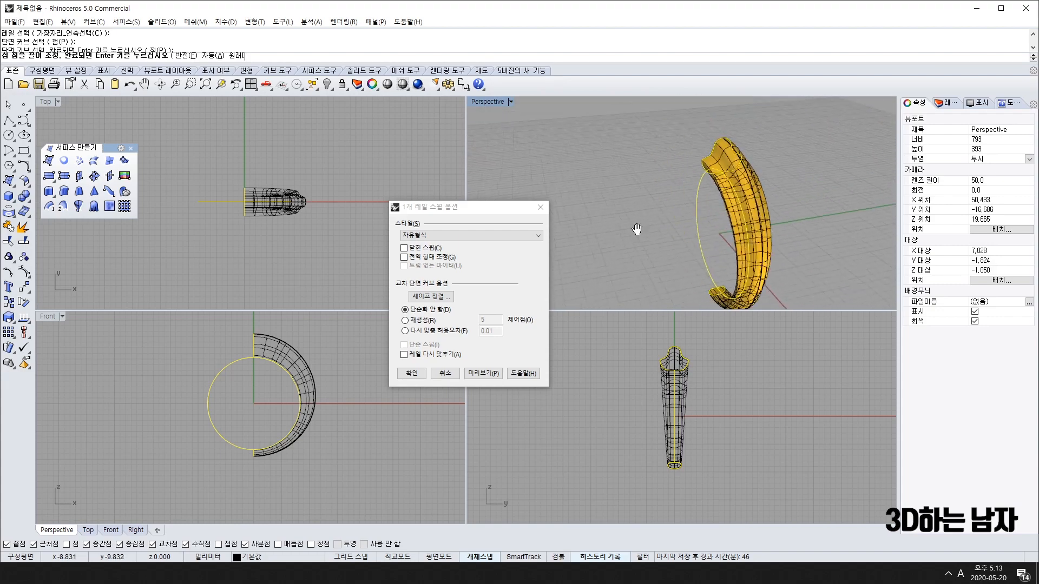
{"action": "left_click", "coordinate": [404, 248]}
{"action": "right_click_drag", "start_coordinate": [743, 223], "coordinate": [648, 228]}
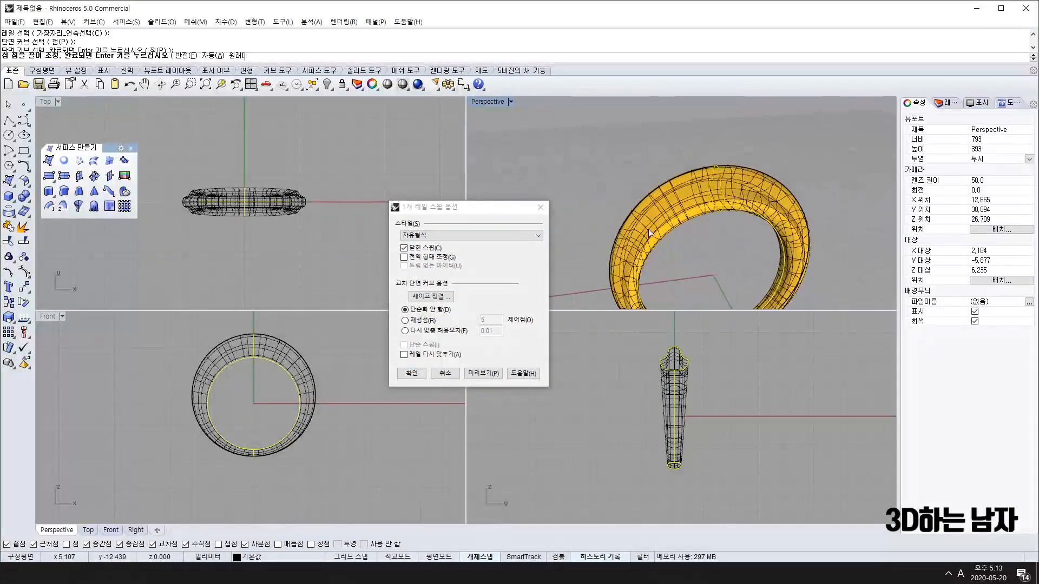
{"action": "key", "text": "Return"}
{"action": "right_click_drag", "start_coordinate": [714, 264], "coordinate": [563, 213]}
{"action": "right_click_drag", "start_coordinate": [630, 162], "coordinate": [594, 261]}
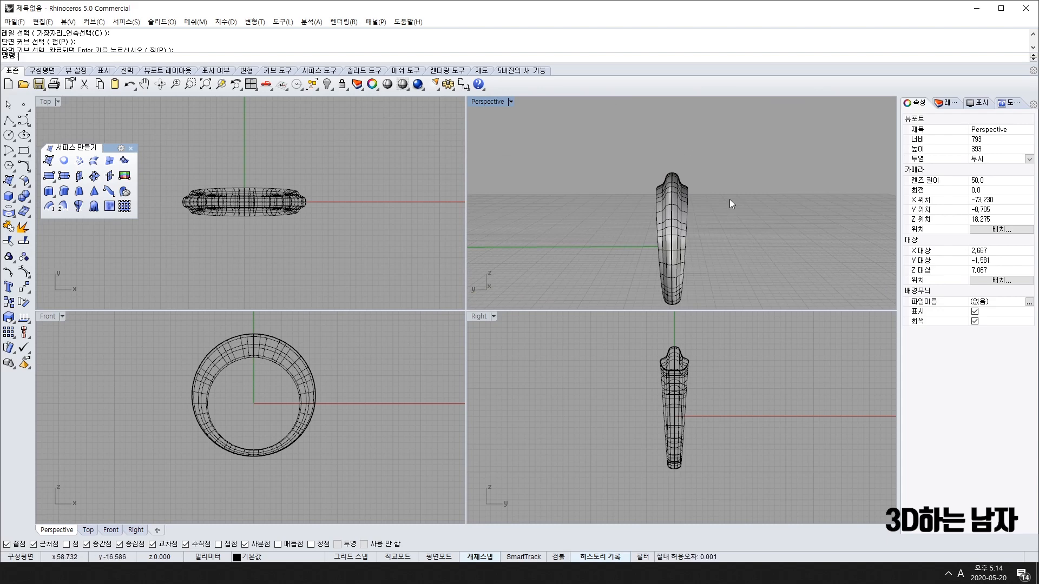
{"action": "right_click_drag", "start_coordinate": [580, 155], "coordinate": [728, 265]}
{"action": "right_click_drag", "start_coordinate": [647, 267], "coordinate": [503, 260]}
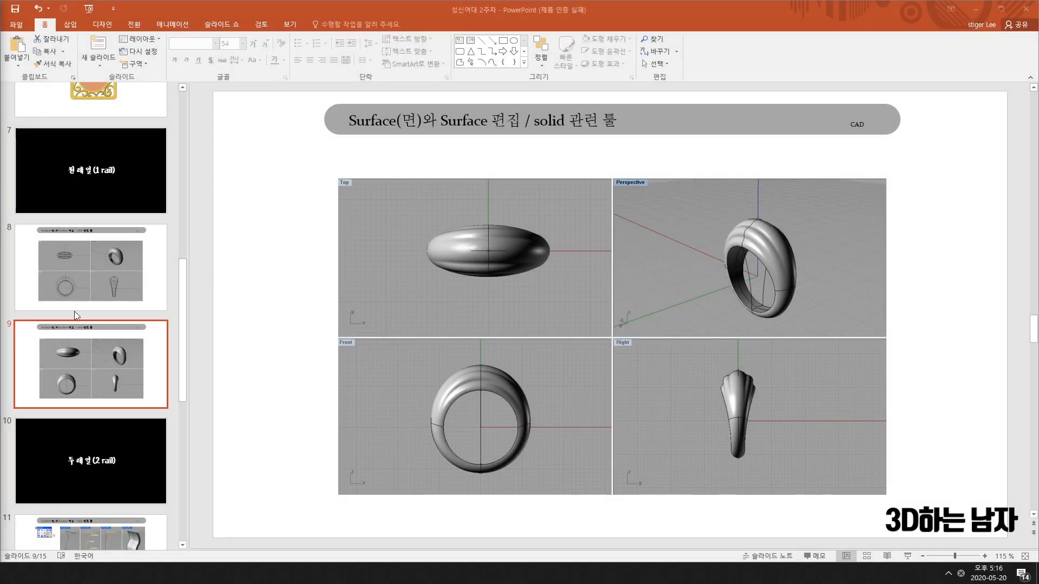
- Switch to the PowerPoint lecture deck and compare the ring example slides 8 and 9 with the 2 rail title slide
{"action": "left_click", "coordinate": [118, 245]}
{"action": "key", "text": "Down"}
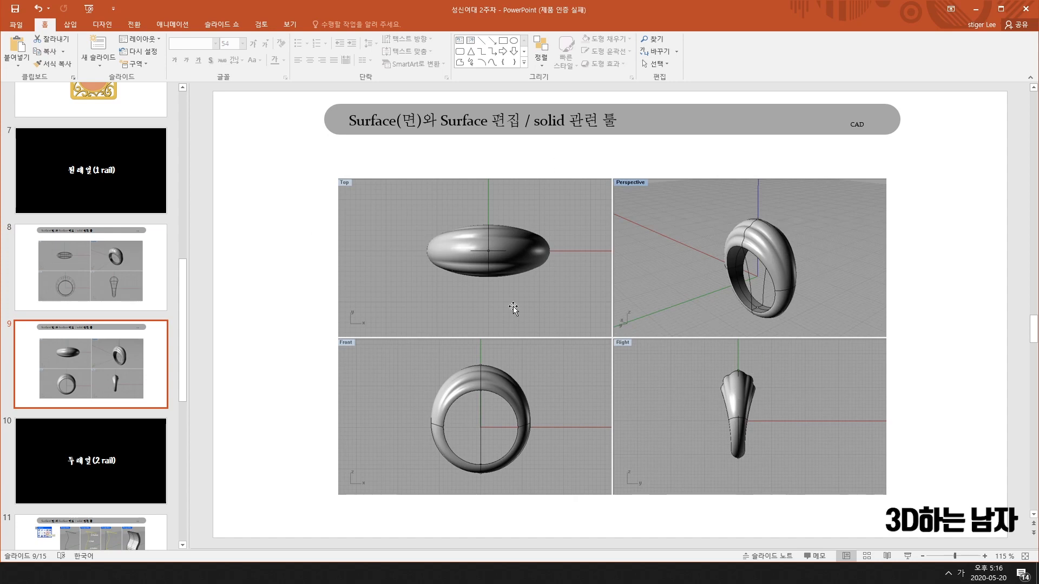
{"action": "left_click", "coordinate": [110, 454]}
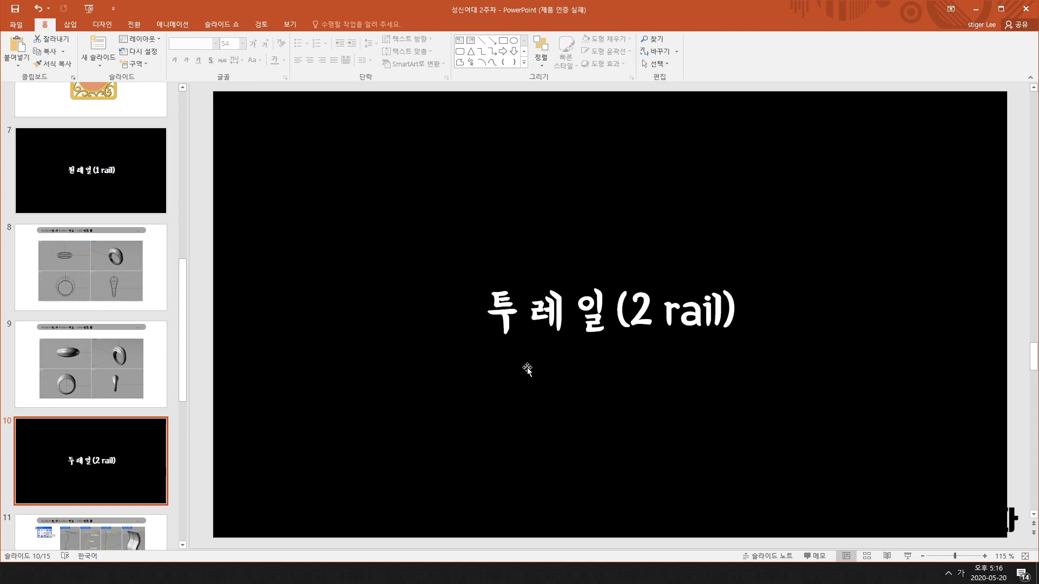
{"action": "scroll", "coordinate": [115, 311], "scroll_direction": "up", "scroll_amount": 8}
{"action": "scroll", "coordinate": [112, 308], "scroll_direction": "down", "scroll_amount": 3}
{"action": "scroll", "coordinate": [111, 287], "scroll_direction": "down", "scroll_amount": 6}
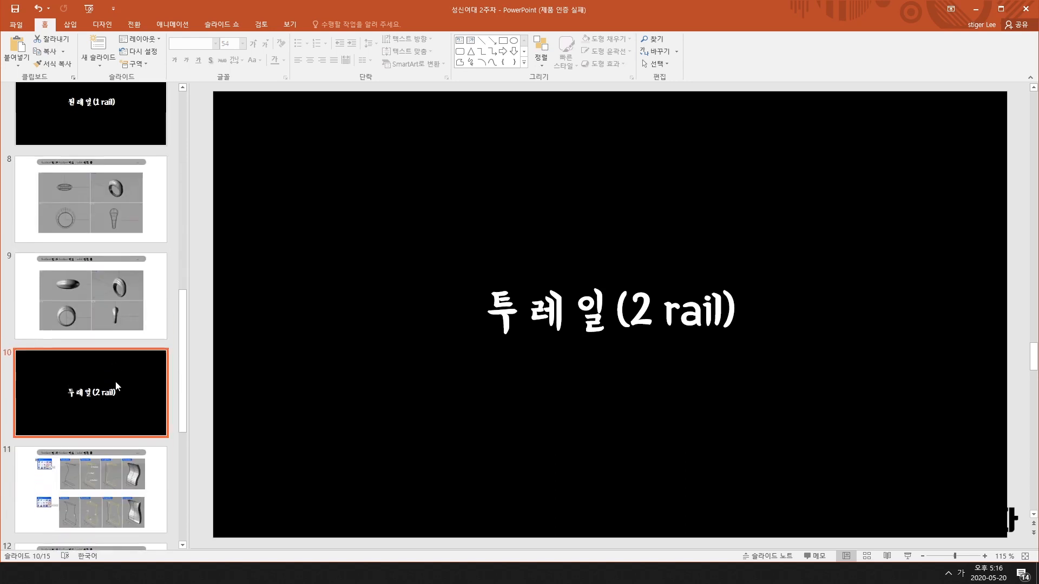
{"action": "scroll", "coordinate": [119, 379], "scroll_direction": "up", "scroll_amount": 1}
{"action": "left_click", "coordinate": [123, 376]}
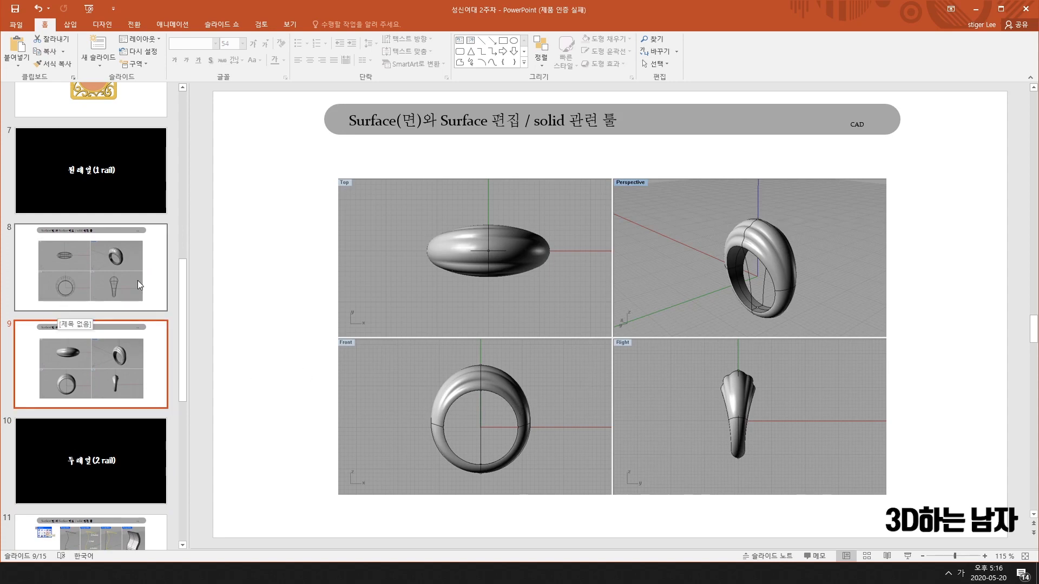
{"action": "scroll", "coordinate": [124, 361], "scroll_direction": "down", "scroll_amount": 2}
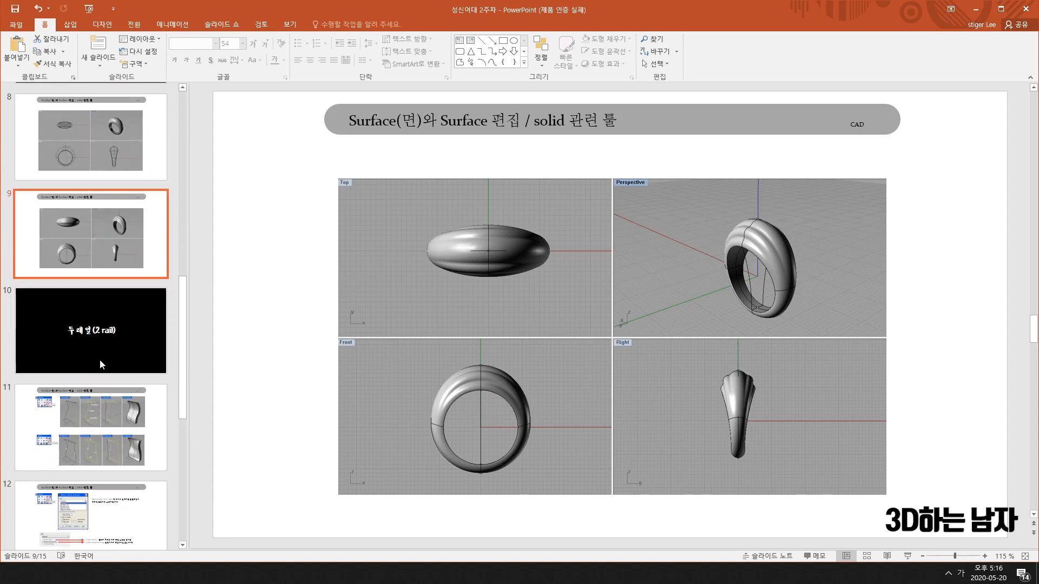
{"action": "left_click", "coordinate": [132, 325]}
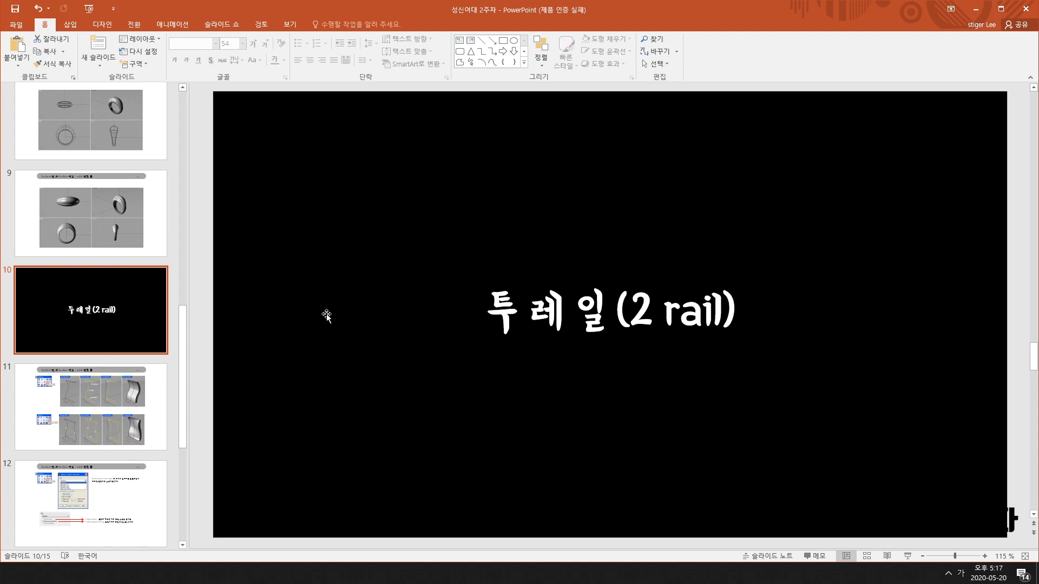
- Review slides 11 to 14 covering the one- and two-rail sweep diagrams, the Sweep 1 Rail options, and the golden mask example
{"action": "left_click", "coordinate": [110, 406]}
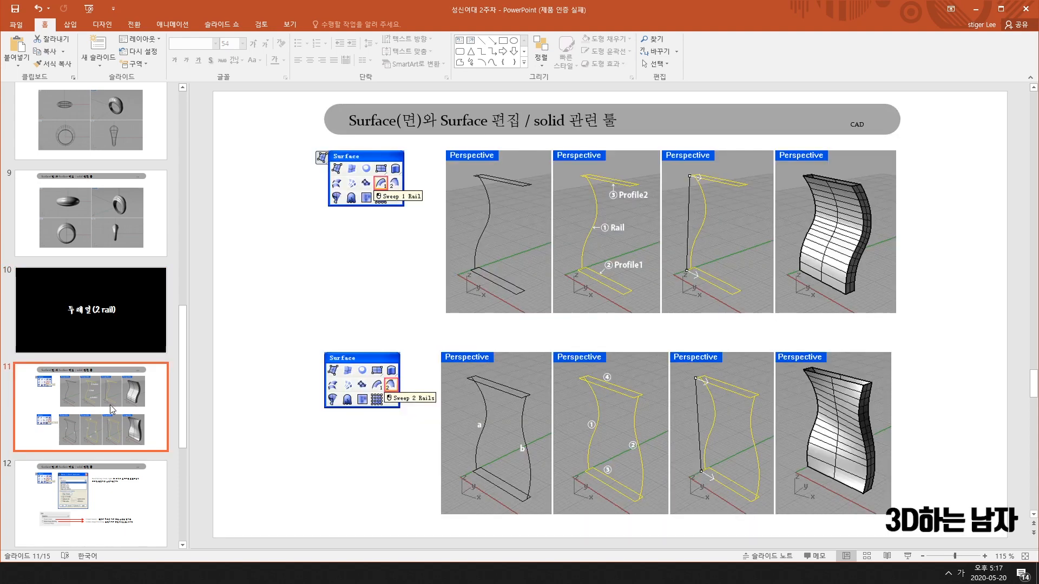
{"action": "left_click", "coordinate": [101, 476]}
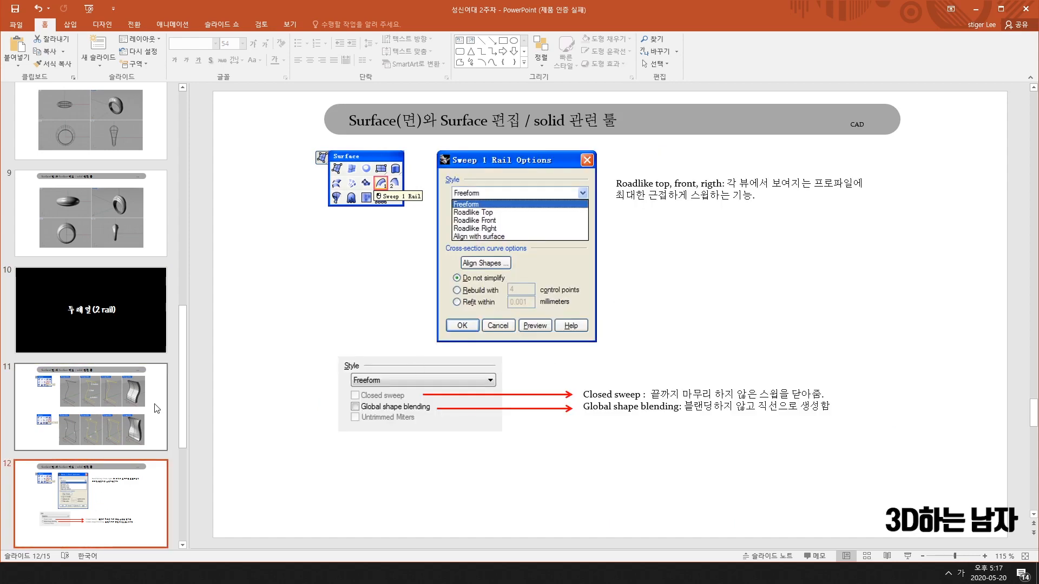
{"action": "scroll", "coordinate": [129, 389], "scroll_direction": "down", "scroll_amount": 3}
{"action": "left_click", "coordinate": [128, 388]}
{"action": "left_click", "coordinate": [108, 125]}
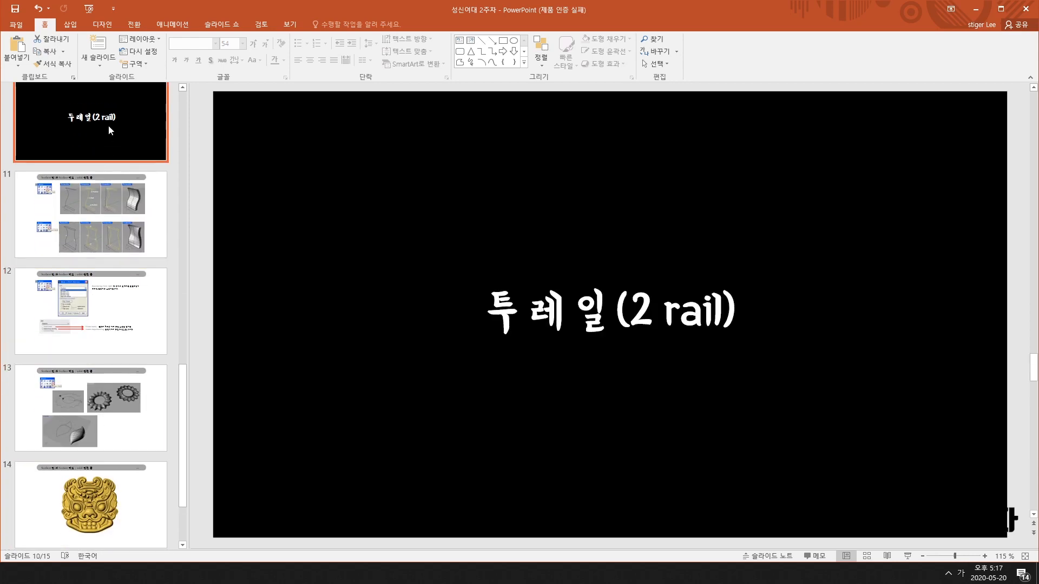
{"action": "left_click", "coordinate": [99, 381]}
{"action": "left_click", "coordinate": [114, 193]}
{"action": "left_click", "coordinate": [103, 516]}
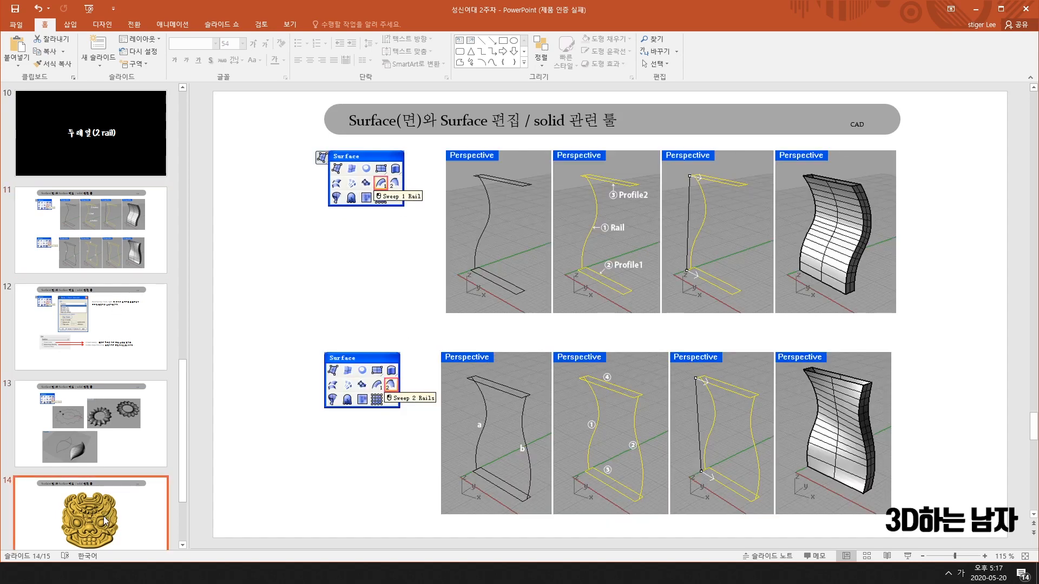
{"action": "scroll", "coordinate": [108, 509], "scroll_direction": "down", "scroll_amount": 2}
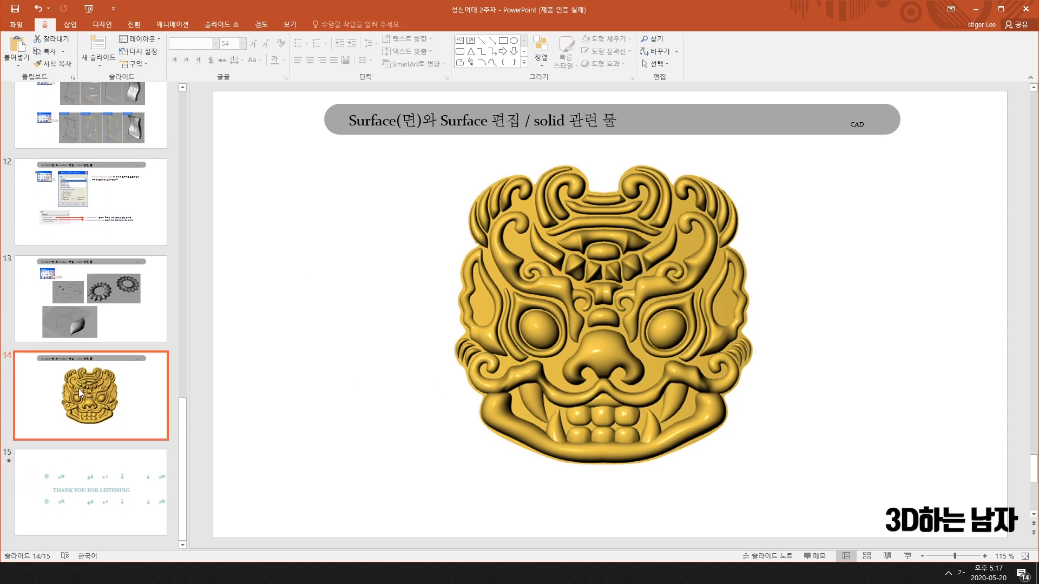
{"action": "scroll", "coordinate": [79, 390], "scroll_direction": "up", "scroll_amount": 2}
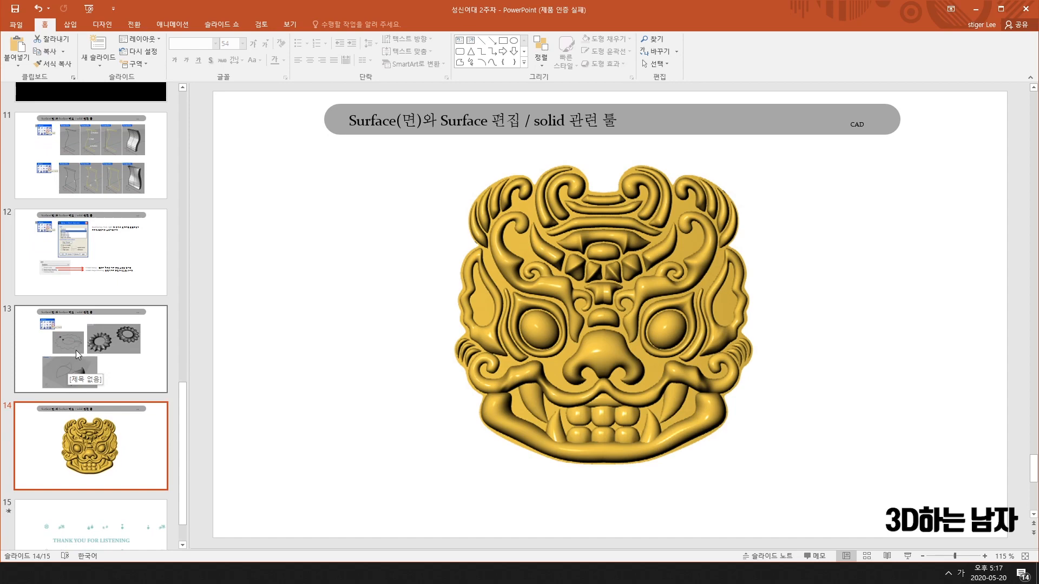
- Revisit the ring example on slide 9 and the 2 rail title slide, and end on the closing slide 15
{"action": "scroll", "coordinate": [83, 348], "scroll_direction": "up", "scroll_amount": 9}
{"action": "left_click", "coordinate": [96, 219]}
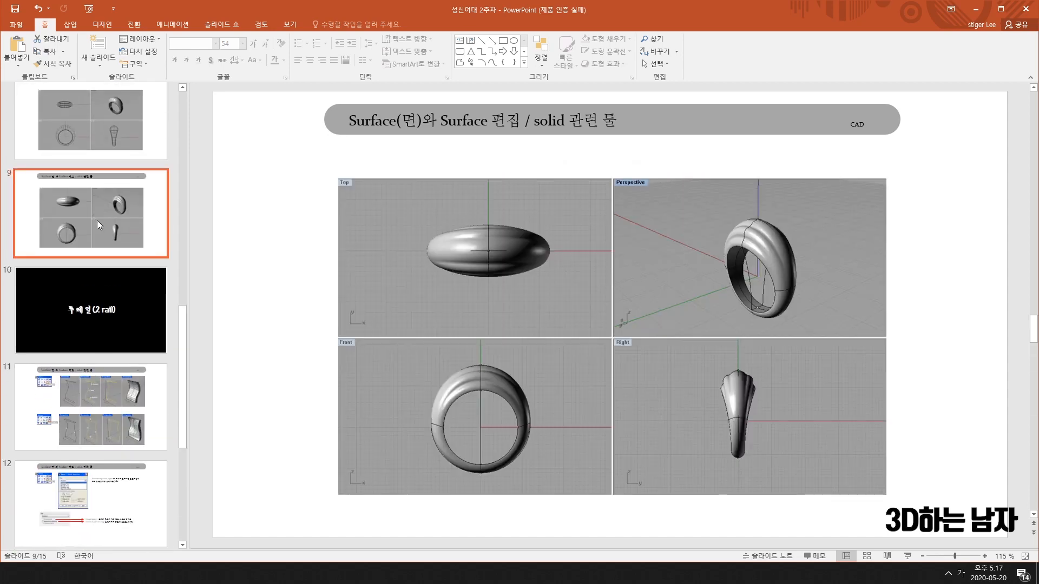
{"action": "scroll", "coordinate": [97, 222], "scroll_direction": "up", "scroll_amount": 8}
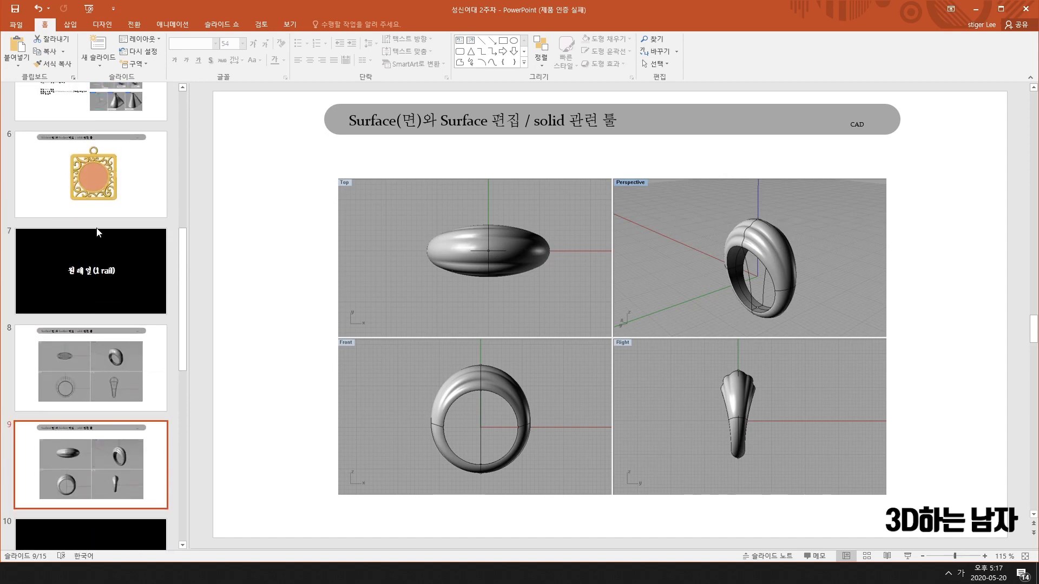
{"action": "scroll", "coordinate": [96, 232], "scroll_direction": "down", "scroll_amount": 7}
{"action": "scroll", "coordinate": [95, 232], "scroll_direction": "down", "scroll_amount": 1}
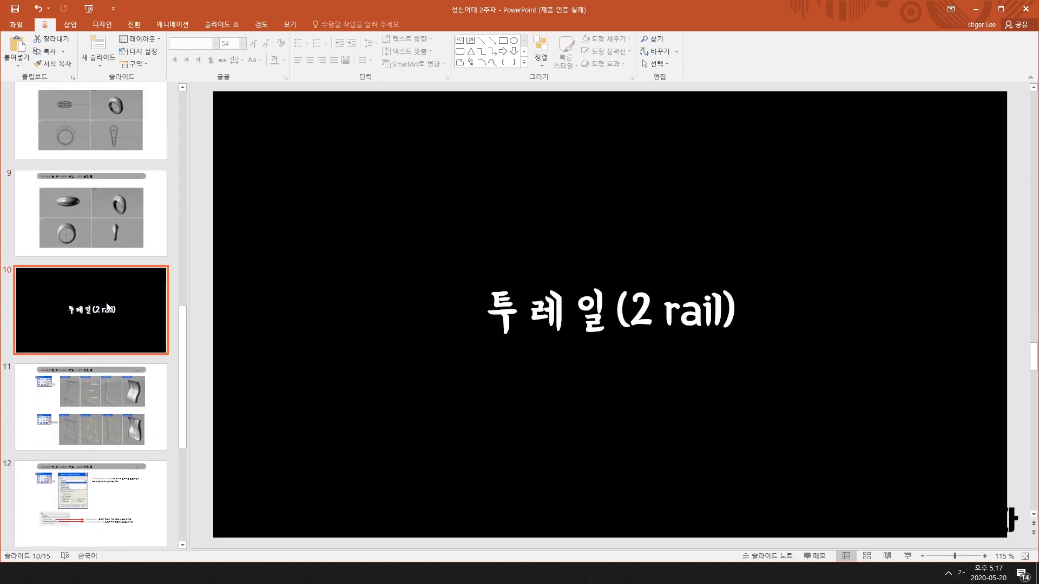
{"action": "scroll", "coordinate": [108, 311], "scroll_direction": "down", "scroll_amount": 5}
{"action": "left_click", "coordinate": [131, 466]}
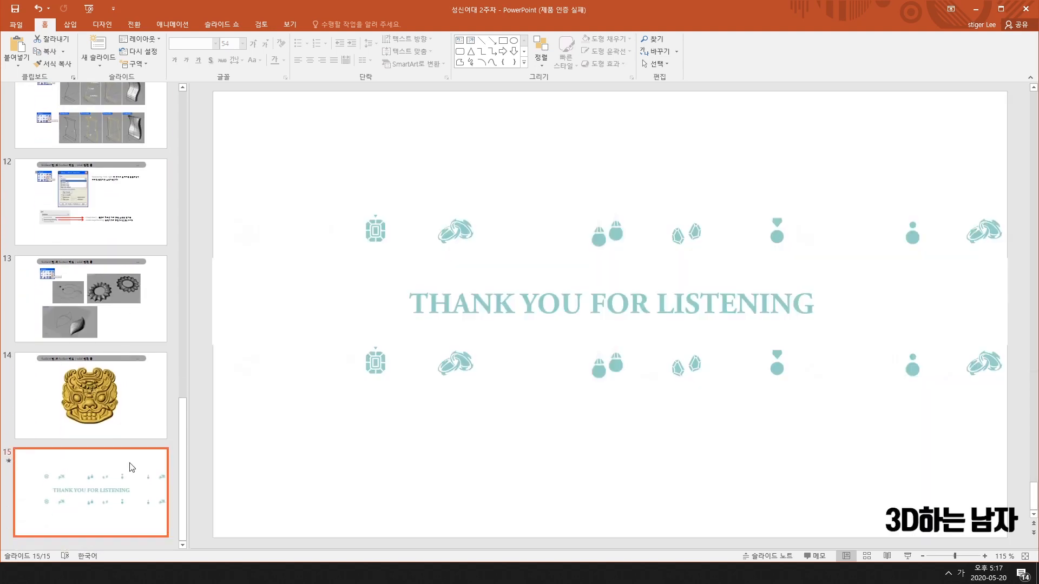